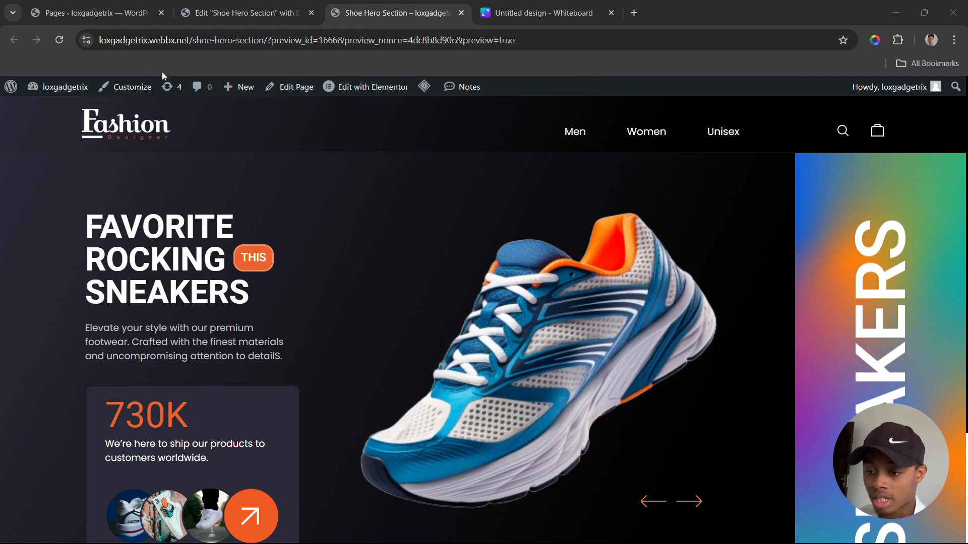
Step: Reload the shoe hero section preview and move its product carousel forward one slide and back again
left_click(61, 41)
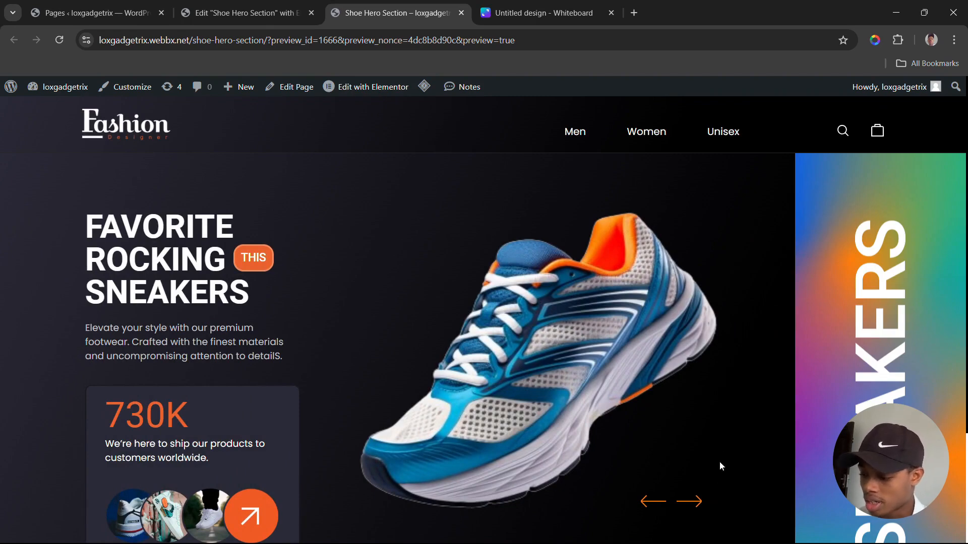
left_click(696, 510)
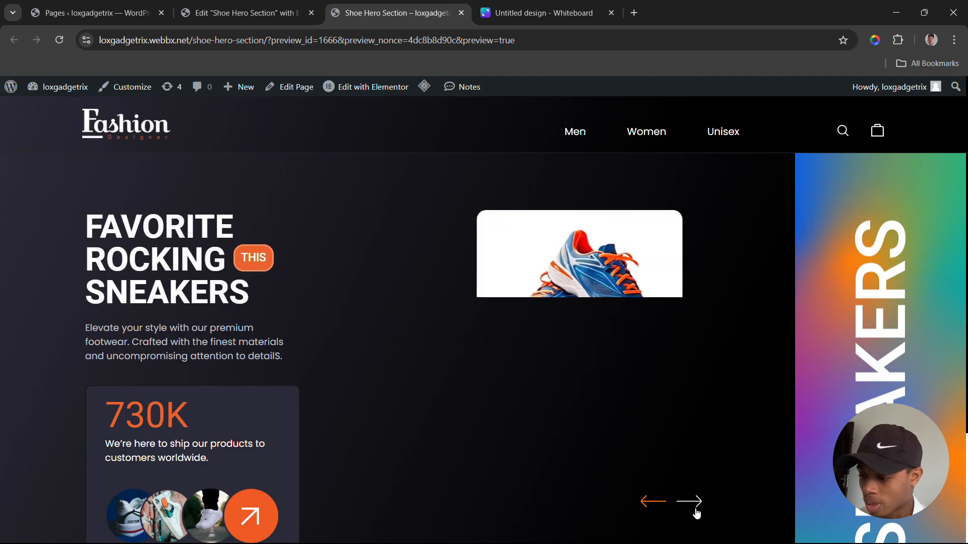
left_click(653, 510)
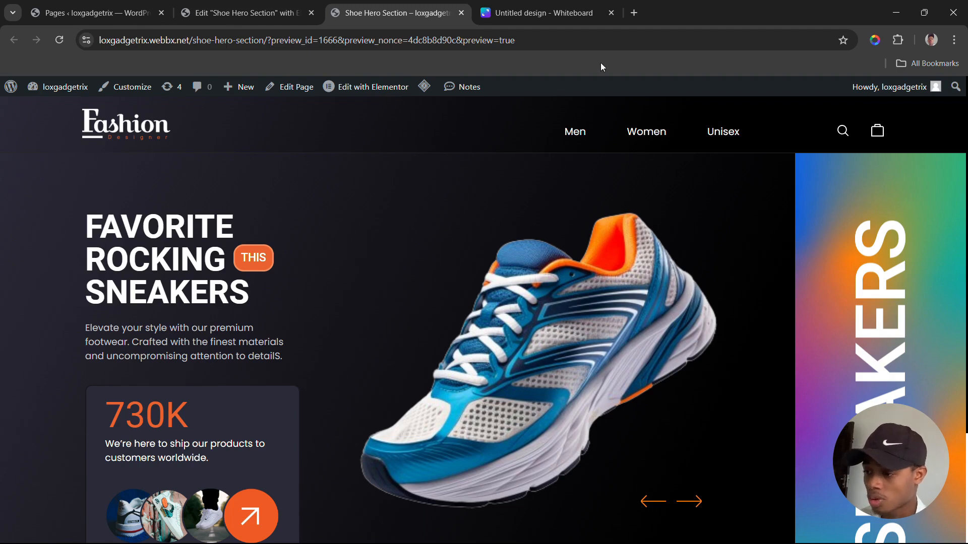
Step: Switch to the Canva whiteboard and outline the mockup's header and its logo and navigation containers with the red marker
left_click(587, 18)
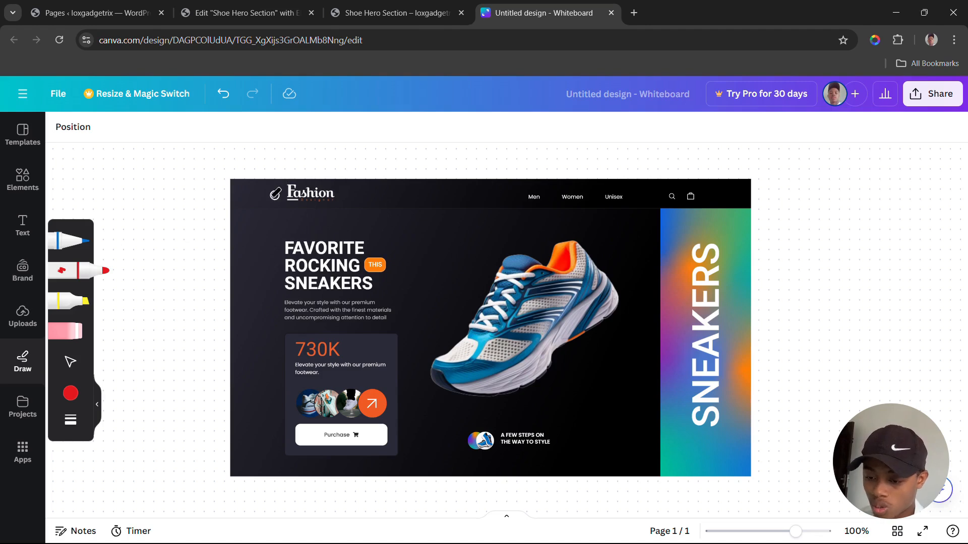
left_click(73, 273)
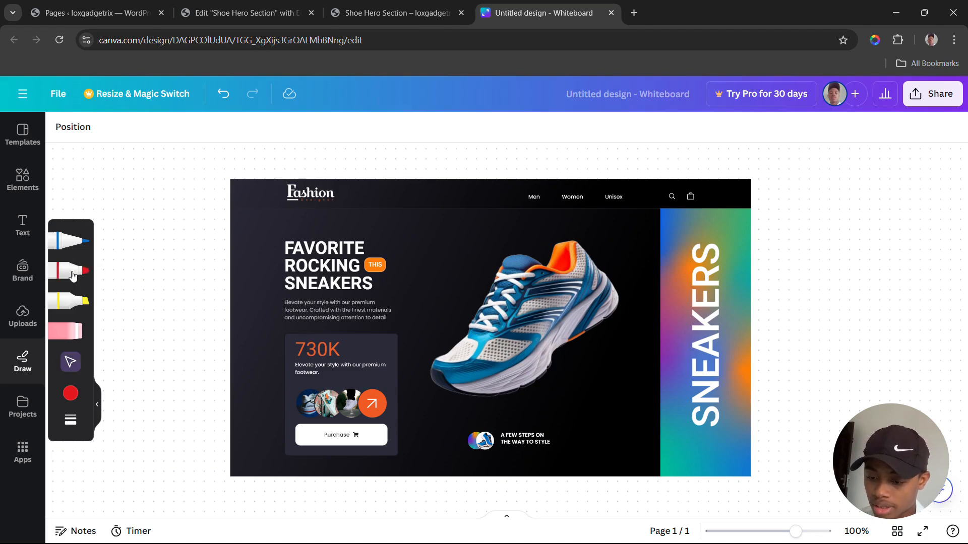
left_click(73, 276)
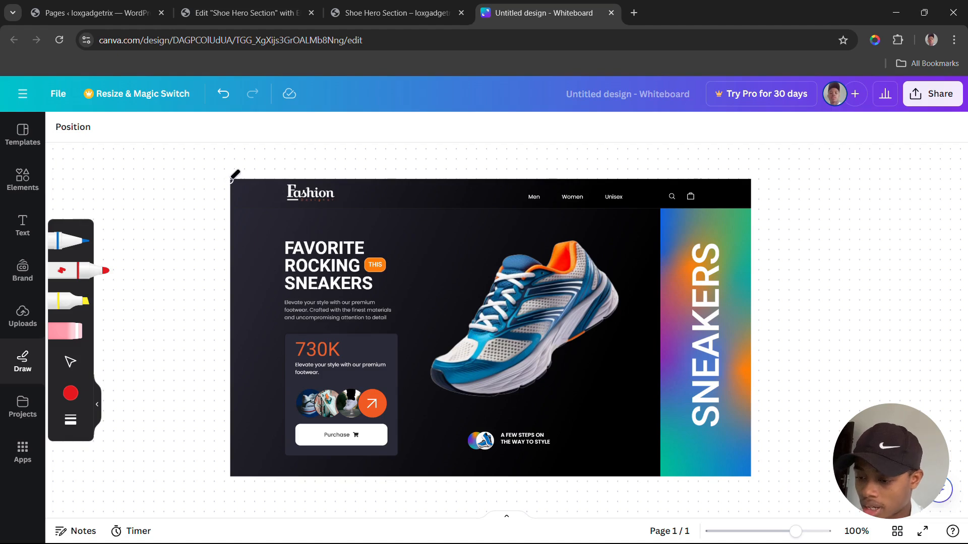
mouse_move(229, 178)
left_mouse_down()
mouse_move(231, 209)
mouse_move(455, 197)
mouse_move(611, 211)
mouse_move(756, 203)
mouse_move(754, 175)
mouse_move(224, 177)
left_mouse_up()
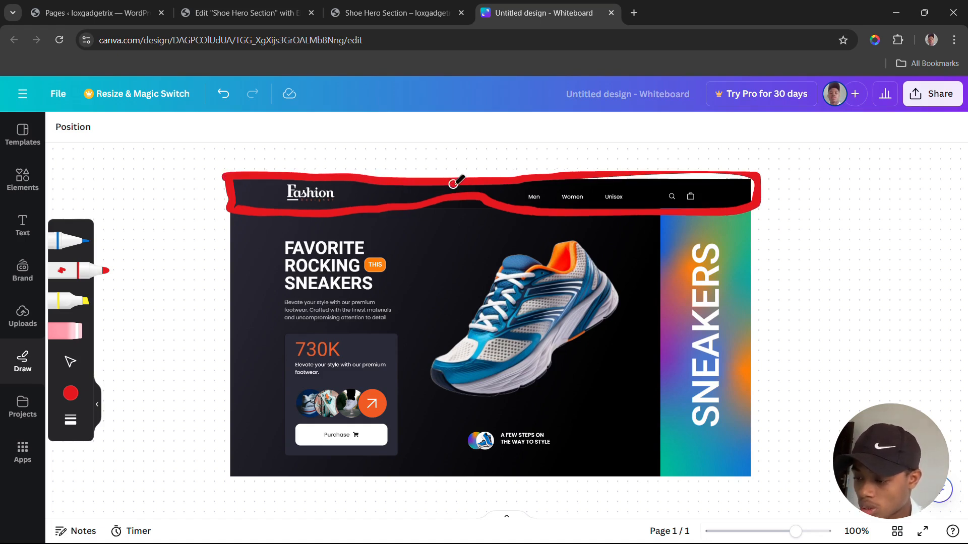
left_click_drag(454, 196, 346, 217)
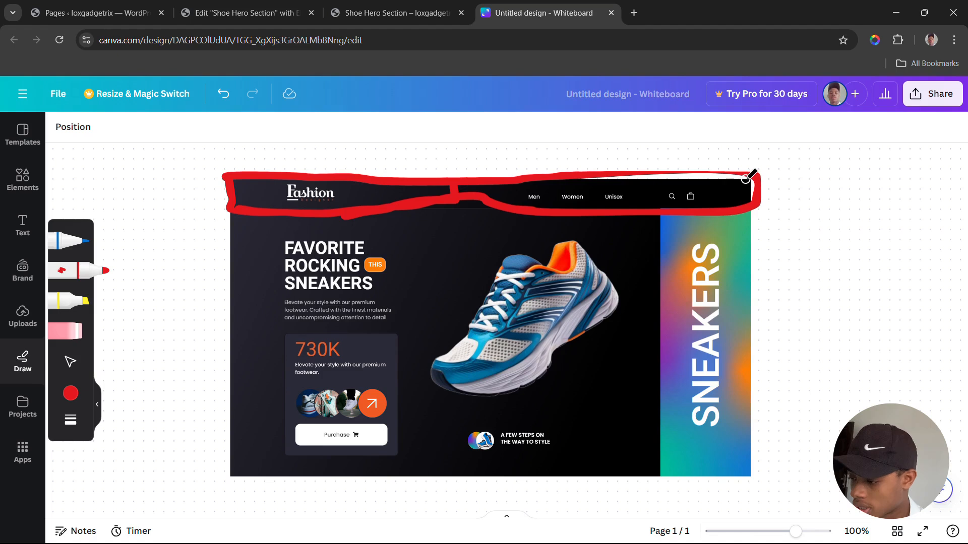
mouse_move(742, 204)
left_mouse_down()
mouse_move(626, 212)
mouse_move(499, 203)
left_mouse_up()
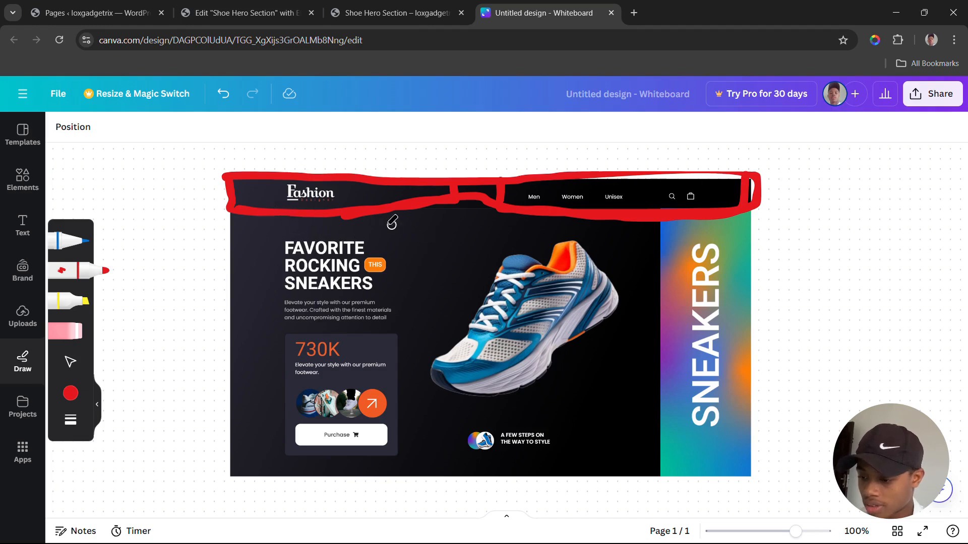
Step: Outline the mockup's main content area, SNEAKERS banner, text column and shoe column in red, and divide the shoe from the caption below
mouse_move(277, 217)
left_mouse_down()
mouse_move(252, 428)
mouse_move(267, 470)
mouse_move(504, 483)
mouse_move(585, 476)
mouse_move(630, 456)
mouse_move(634, 217)
mouse_move(649, 222)
mouse_move(652, 468)
mouse_move(754, 473)
left_mouse_up()
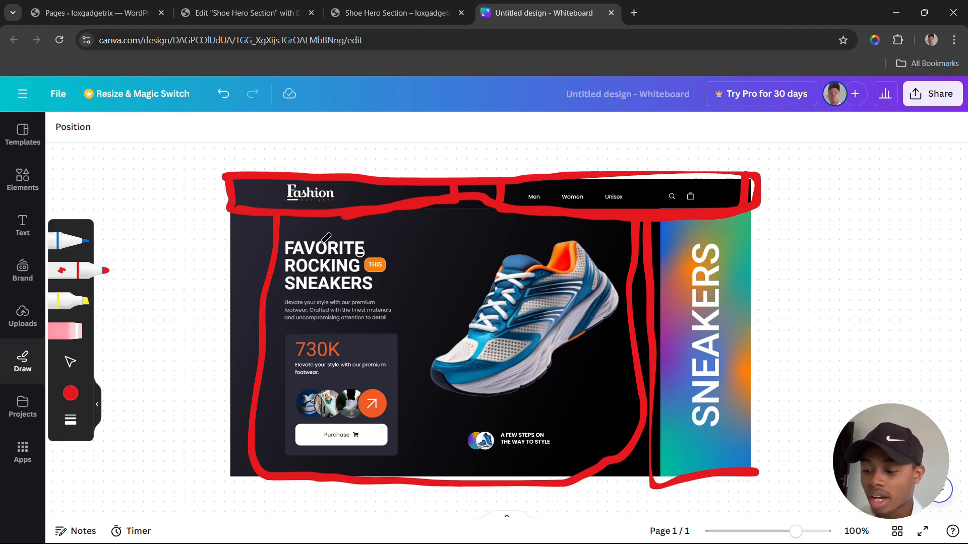
mouse_move(289, 222)
left_mouse_down()
mouse_move(414, 238)
mouse_move(422, 447)
mouse_move(380, 472)
mouse_move(271, 452)
mouse_move(283, 212)
mouse_move(298, 199)
mouse_move(317, 222)
left_mouse_up()
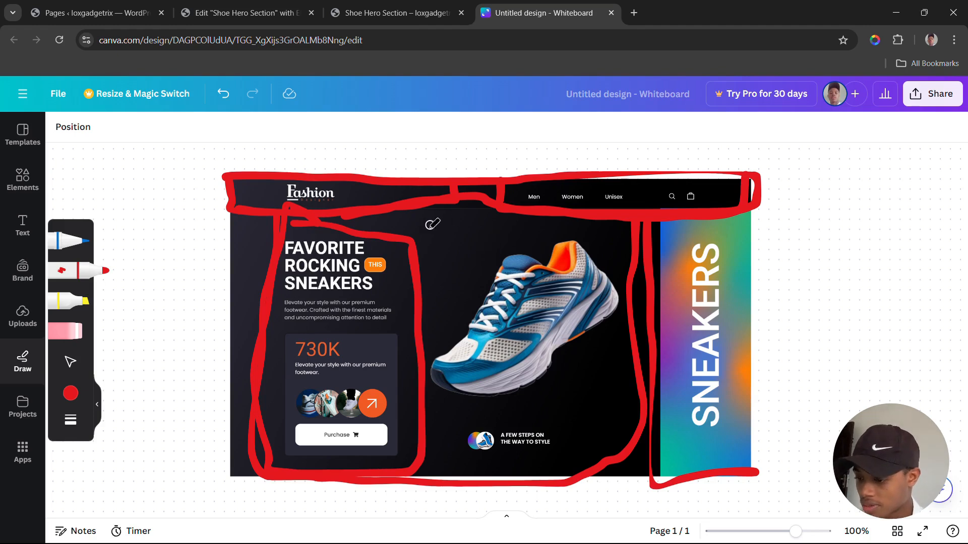
mouse_move(441, 229)
left_mouse_down()
mouse_move(513, 231)
mouse_move(633, 313)
mouse_move(639, 393)
left_mouse_up()
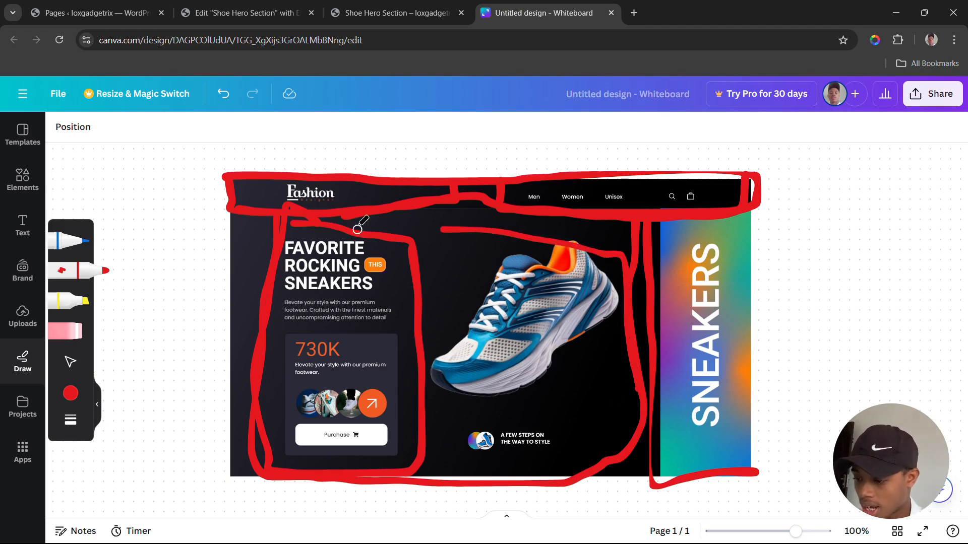
mouse_move(443, 227)
left_mouse_down()
mouse_move(427, 424)
mouse_move(456, 489)
left_mouse_up()
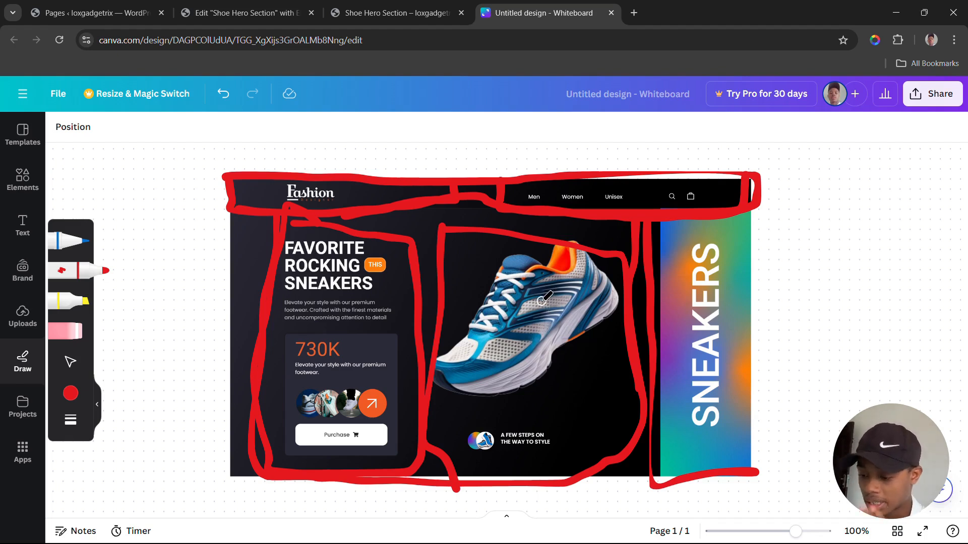
left_click_drag(429, 417, 643, 421)
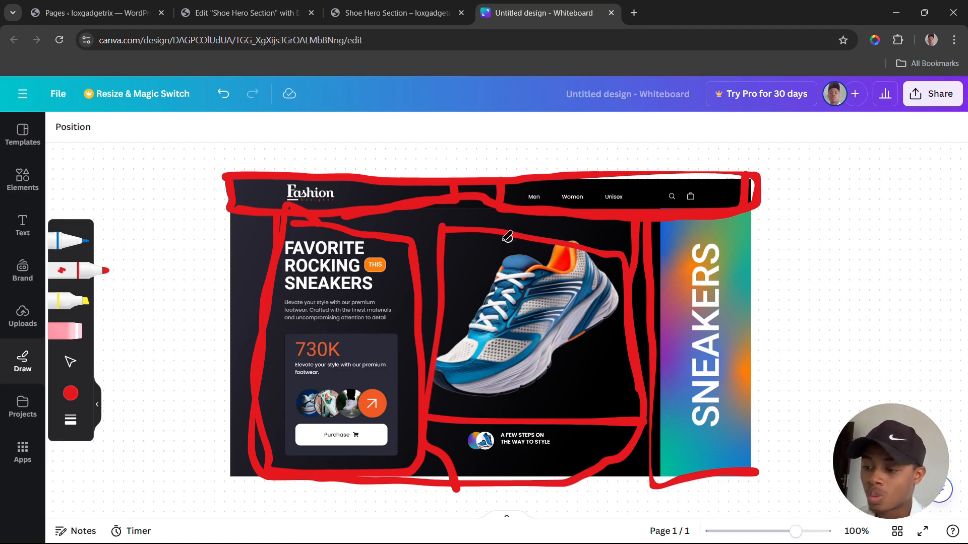
Step: Switch back to the shoe hero section preview, reload it and examine the overlapping product pictures in the 730K card
left_click(380, 17)
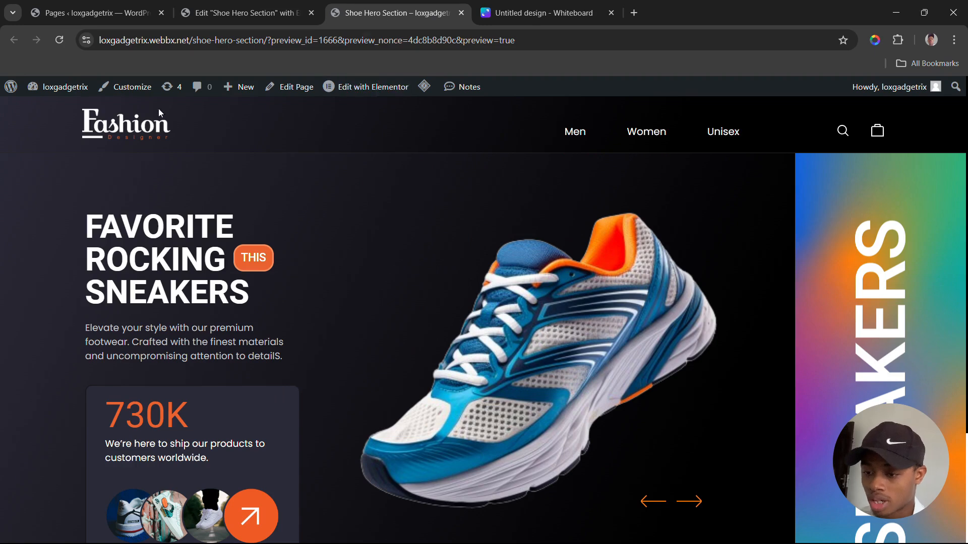
left_click(59, 40)
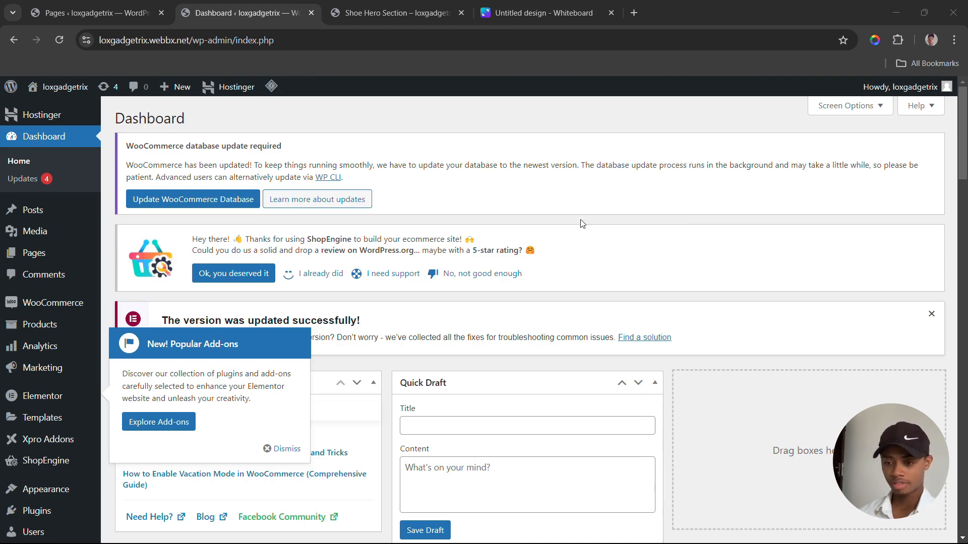
left_click(367, 20)
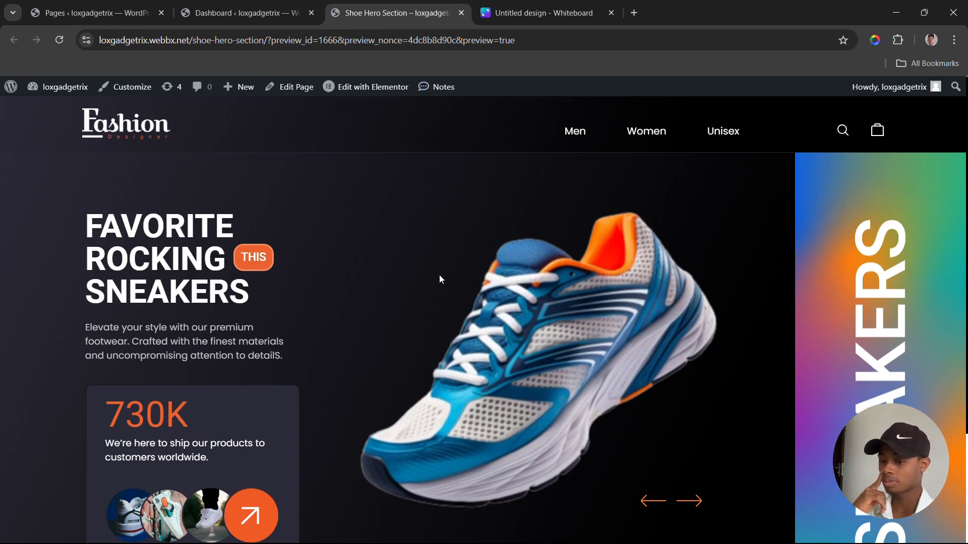
scroll(438, 276, "down", 1)
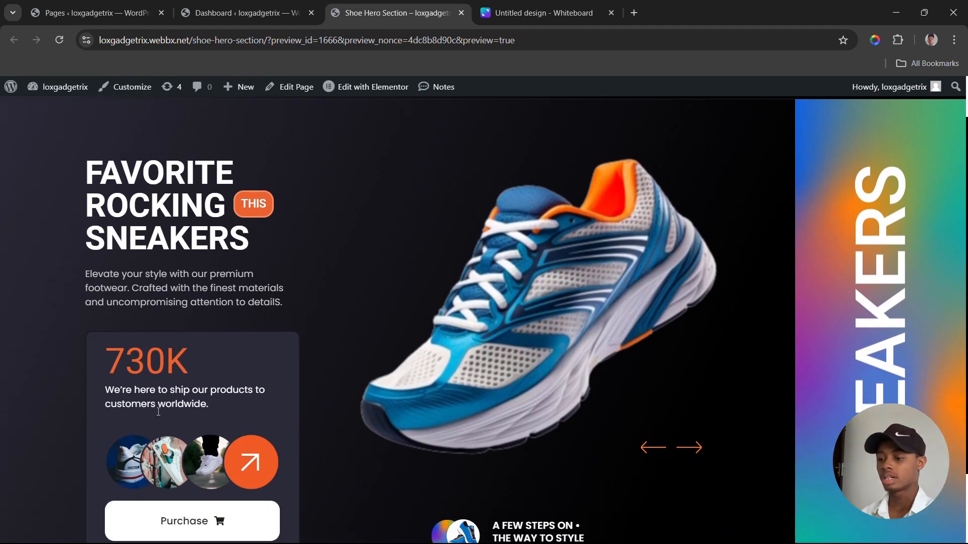
left_click_drag(100, 429, 273, 478)
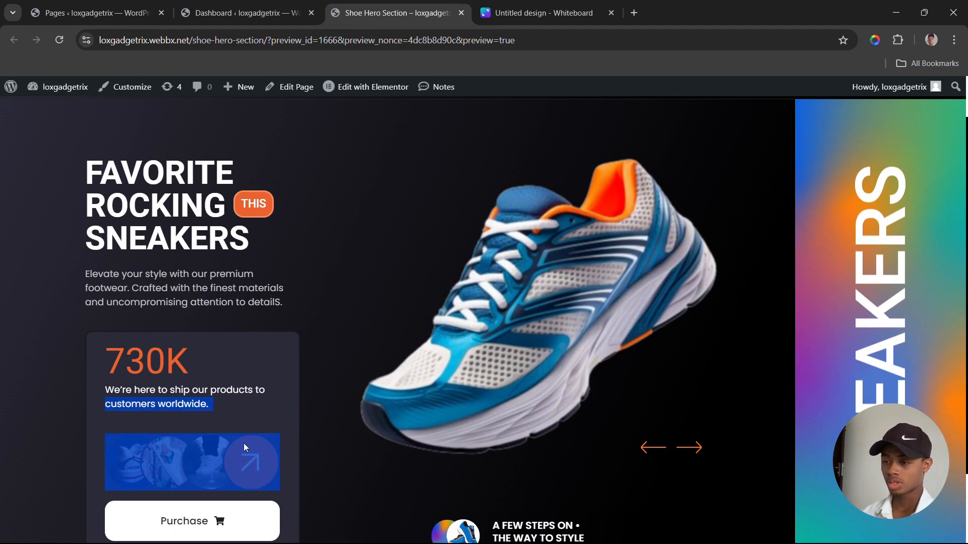
left_click(747, 357)
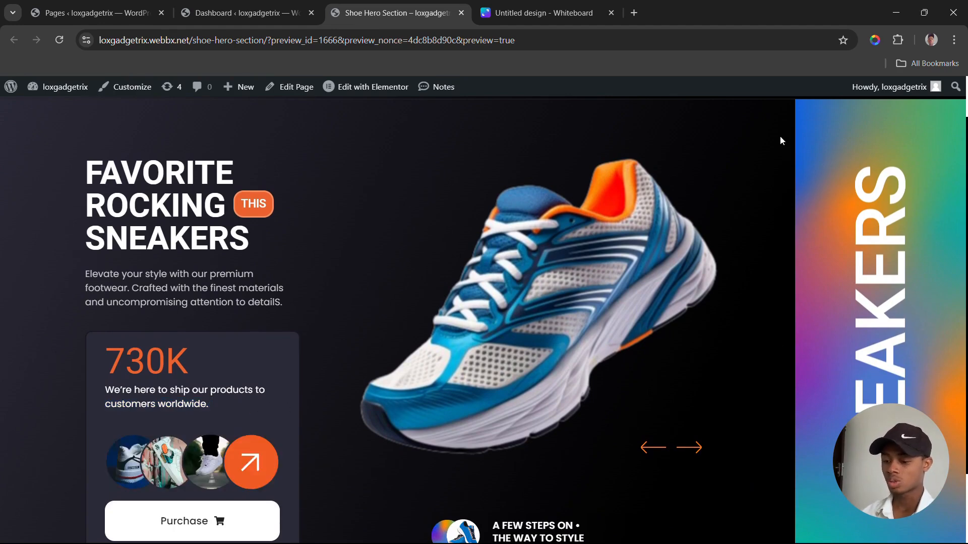
Step: Examine the gradient SNEAKERS banner and the orange THIS badge beside the heading in the preview
left_click_drag(780, 137, 877, 204)
left_click(850, 144)
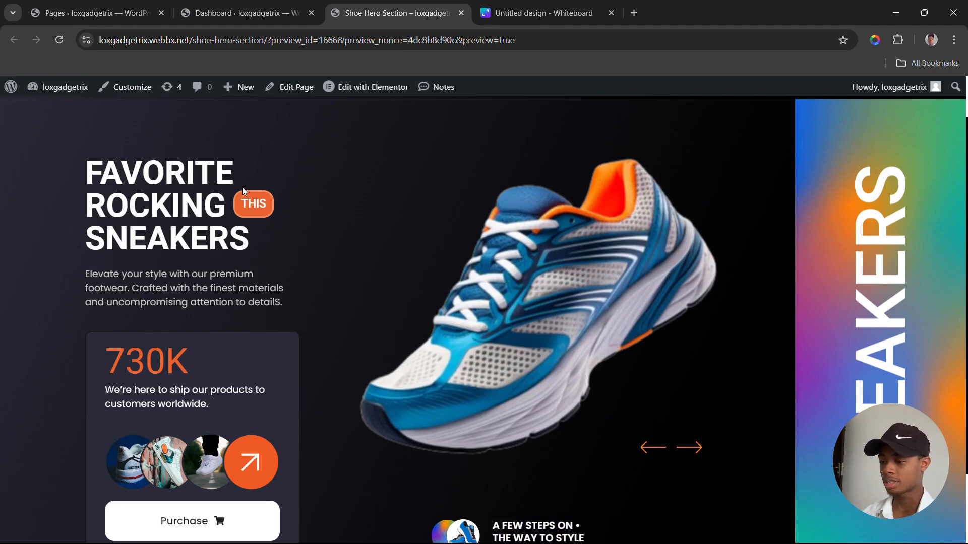
left_click_drag(241, 194, 255, 247)
left_click(289, 215)
left_click_drag(288, 214, 275, 198)
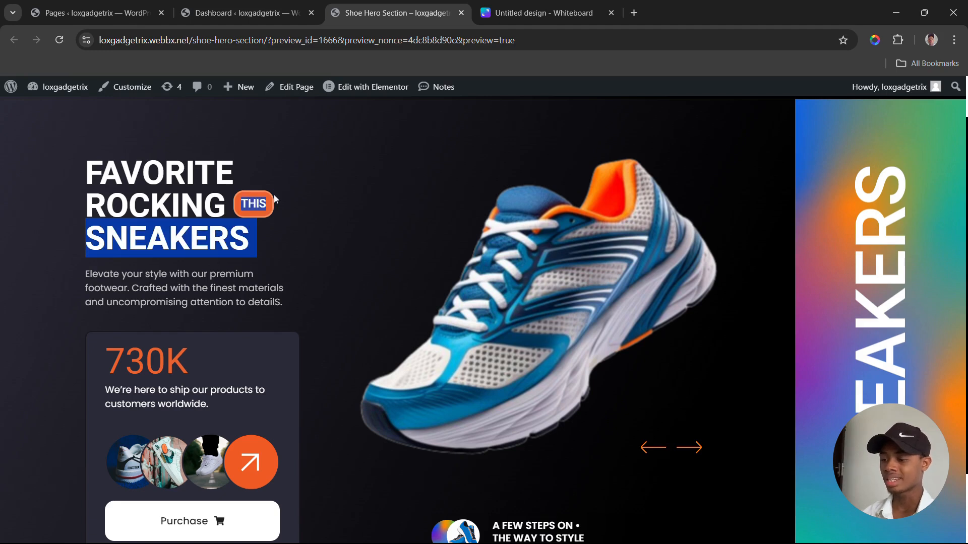
left_click(300, 184)
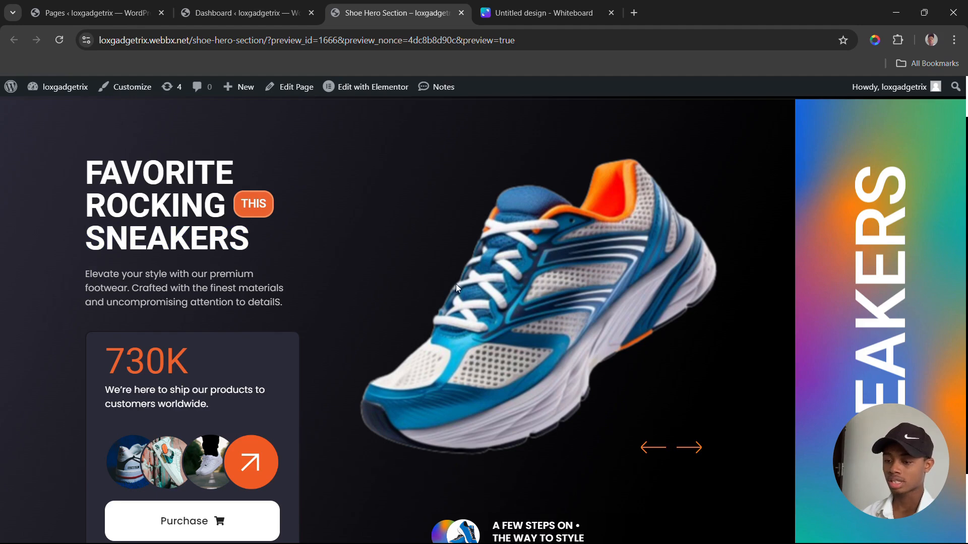
Step: Examine the lower part of the hero section, including the purchase card and the caption beneath the shoe, and return to the header
scroll(456, 283, "down", 1)
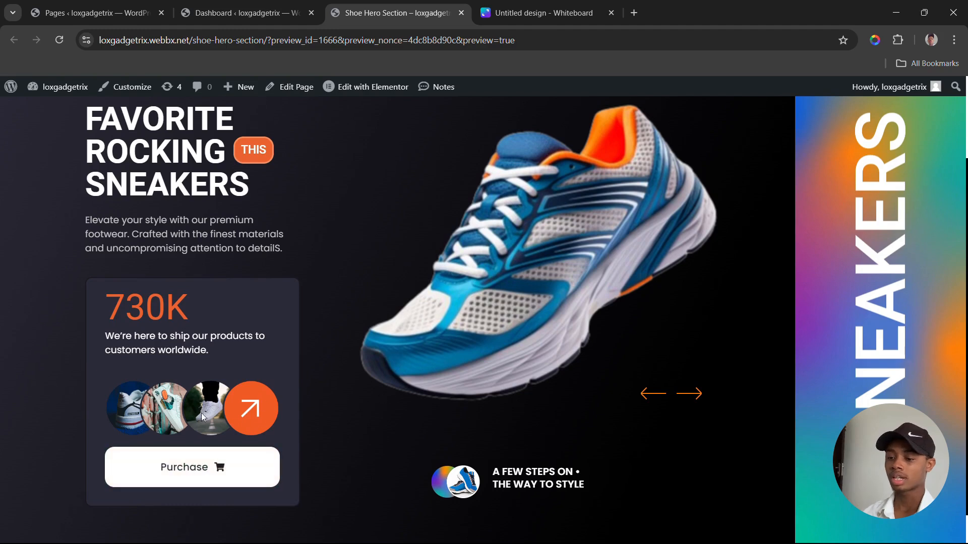
left_click_drag(230, 397, 369, 367)
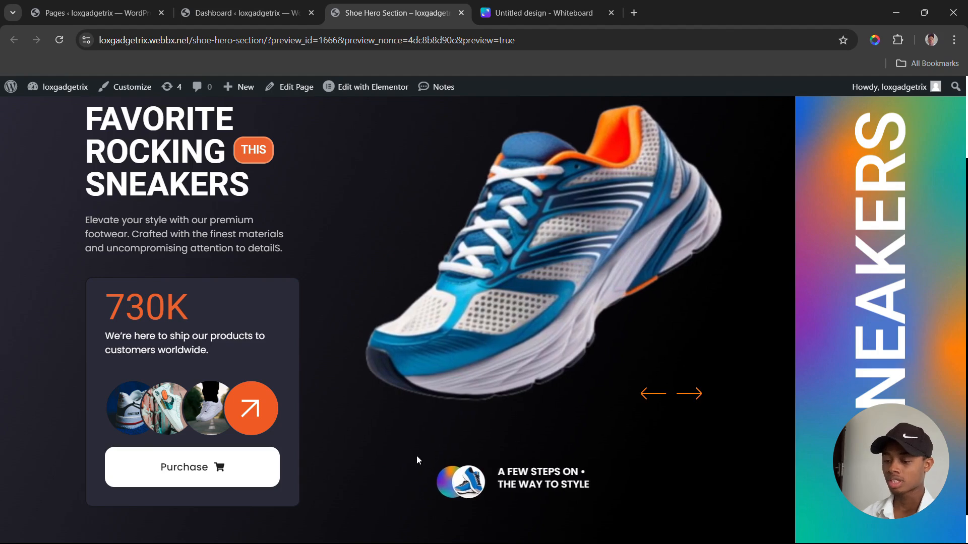
double_click(466, 479)
left_click(491, 497)
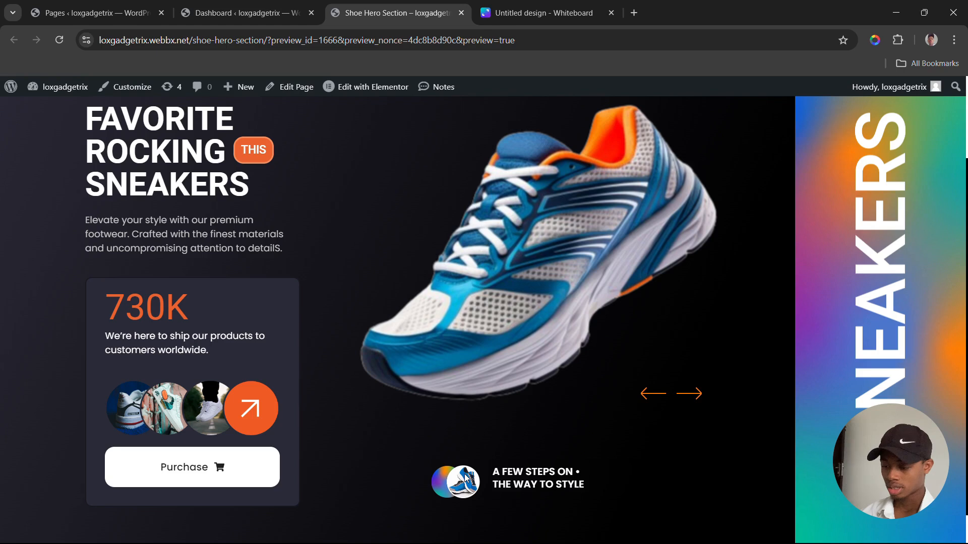
scroll(515, 428, "up", 3)
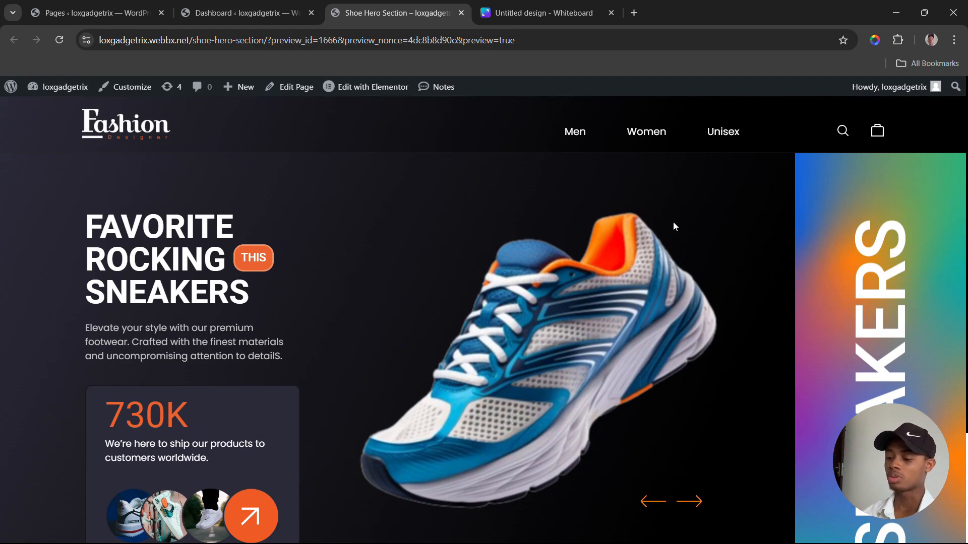
scroll(575, 285, "down", 1)
scroll(576, 285, "up", 1)
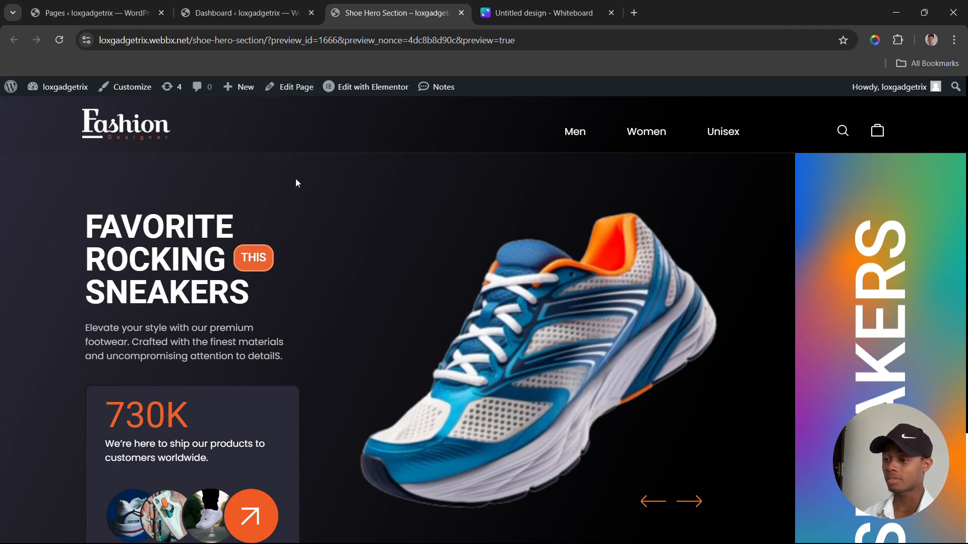
Step: Switch back to the WordPress dashboard and open the list of installed plugins
left_click(242, 13)
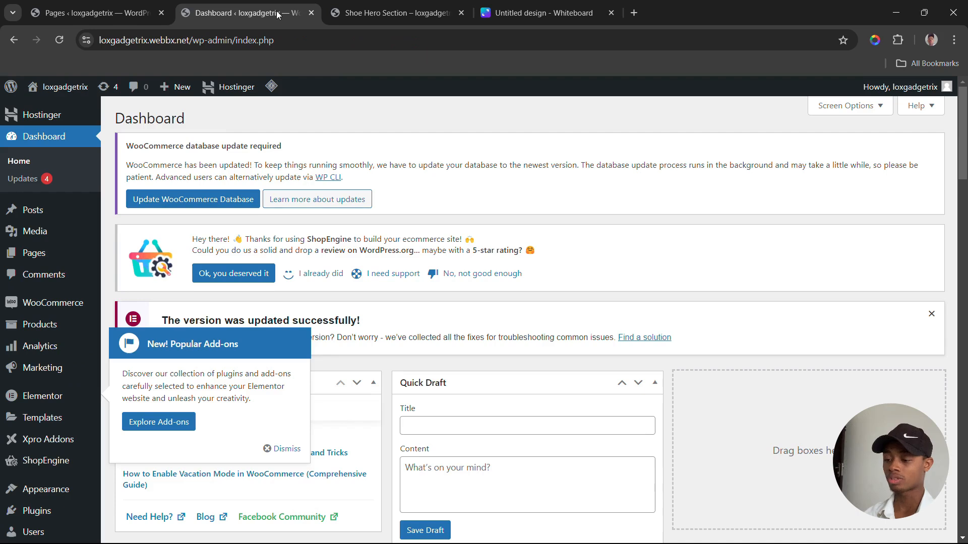
left_click_drag(119, 109, 227, 114)
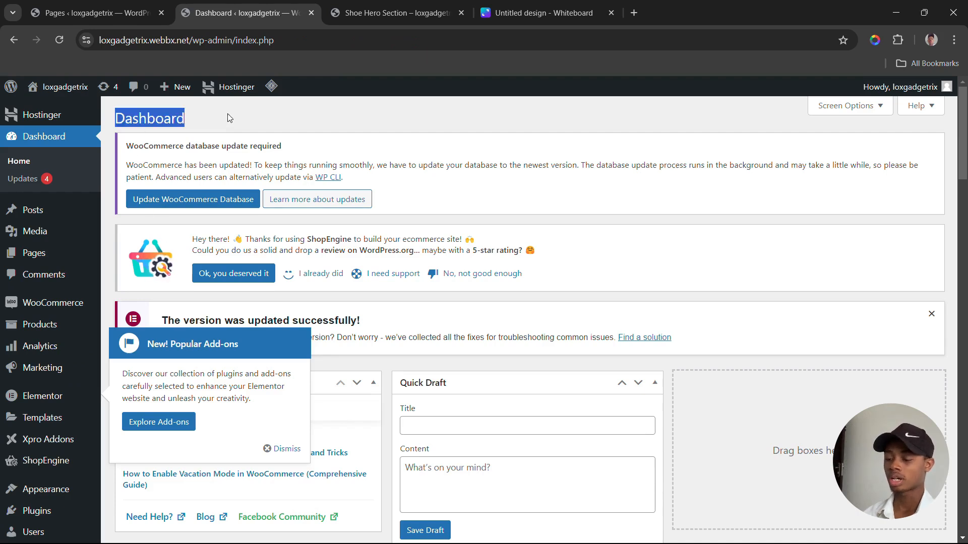
left_click(226, 114)
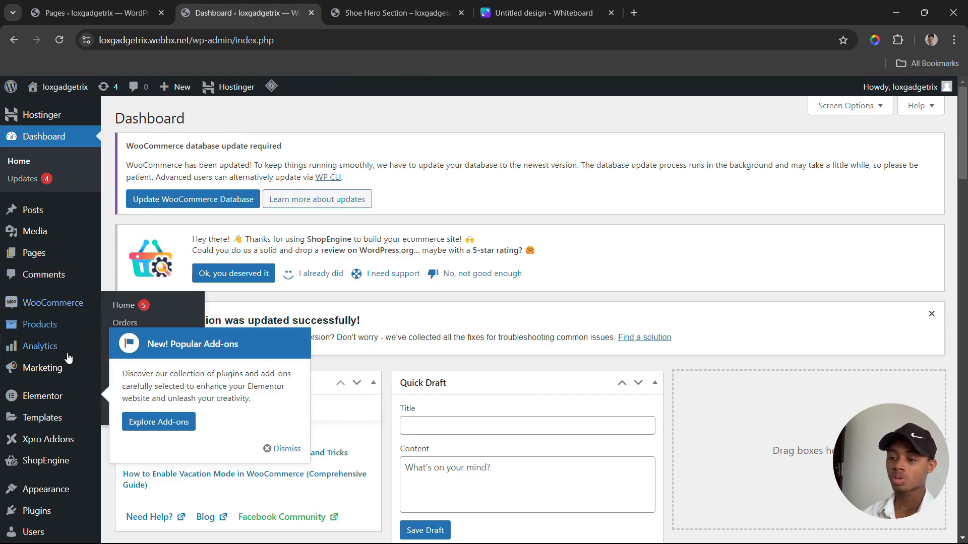
mouse_move(47, 402)
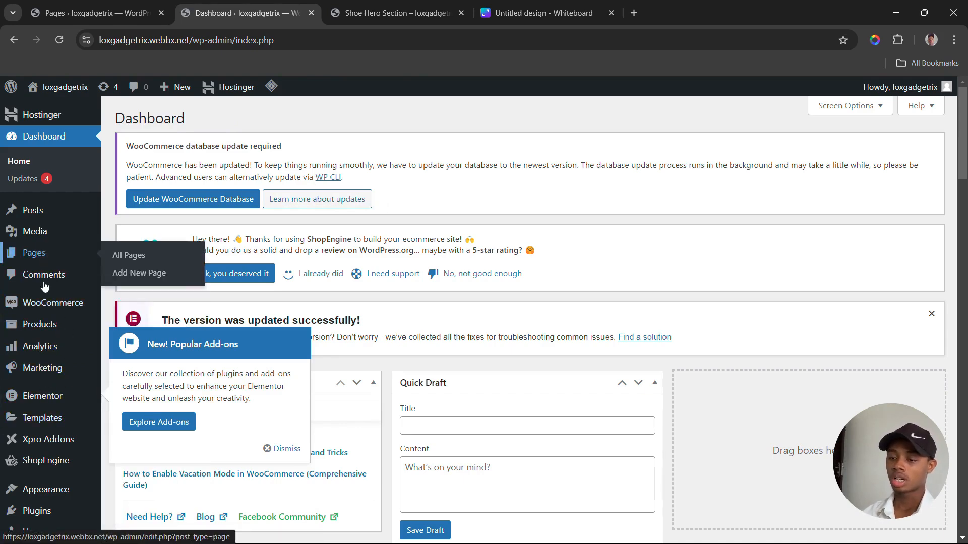
scroll(44, 302, "down", 1)
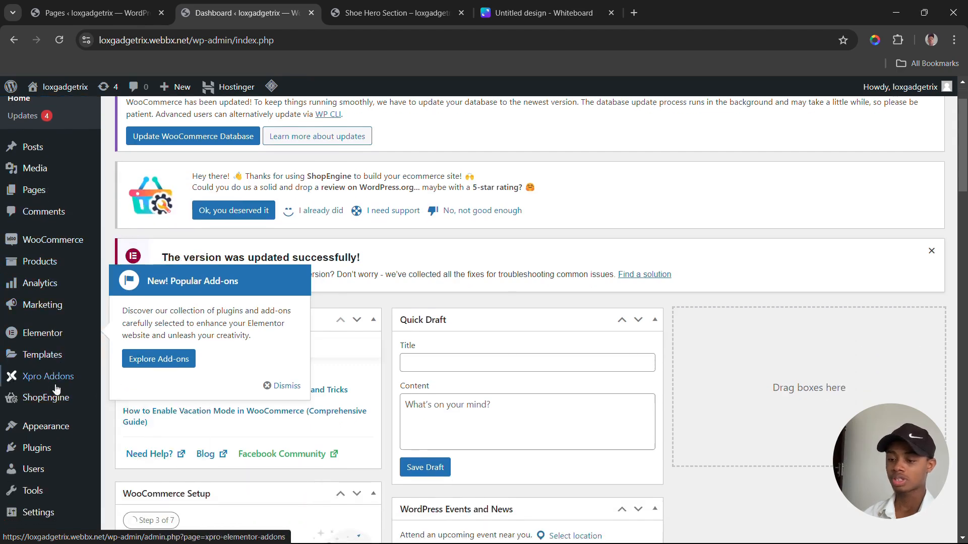
left_click(34, 448)
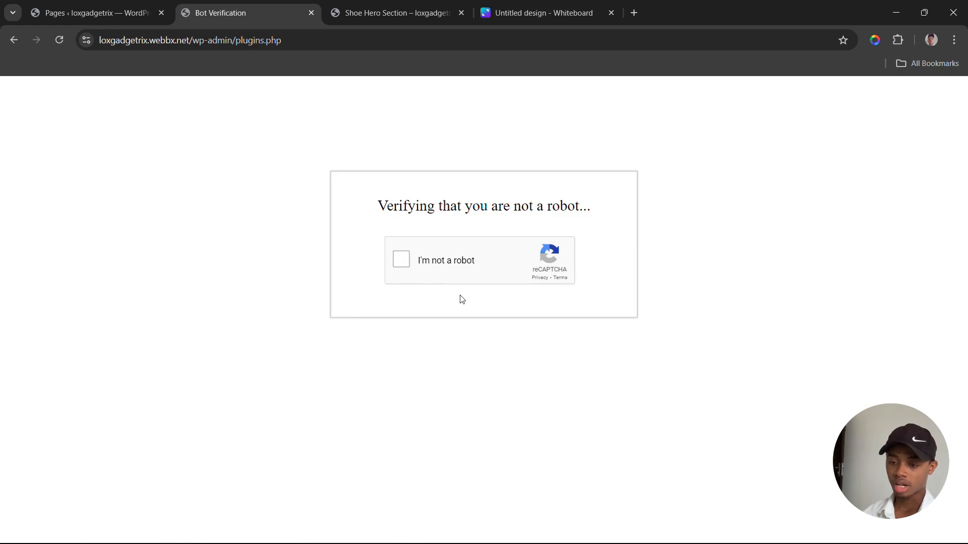
Step: Complete the robot verification by selecting all images that contain bicycles and submit it
left_click(402, 265)
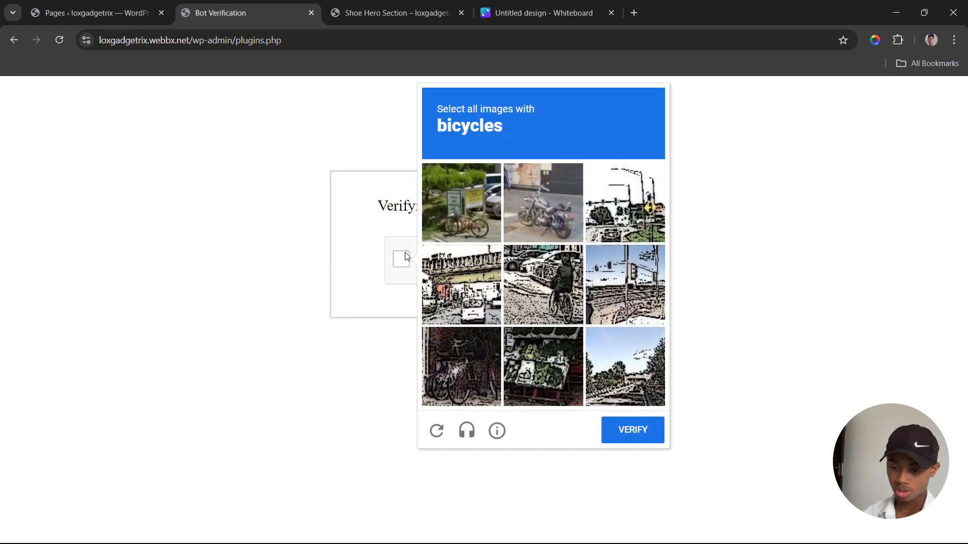
left_click(529, 201)
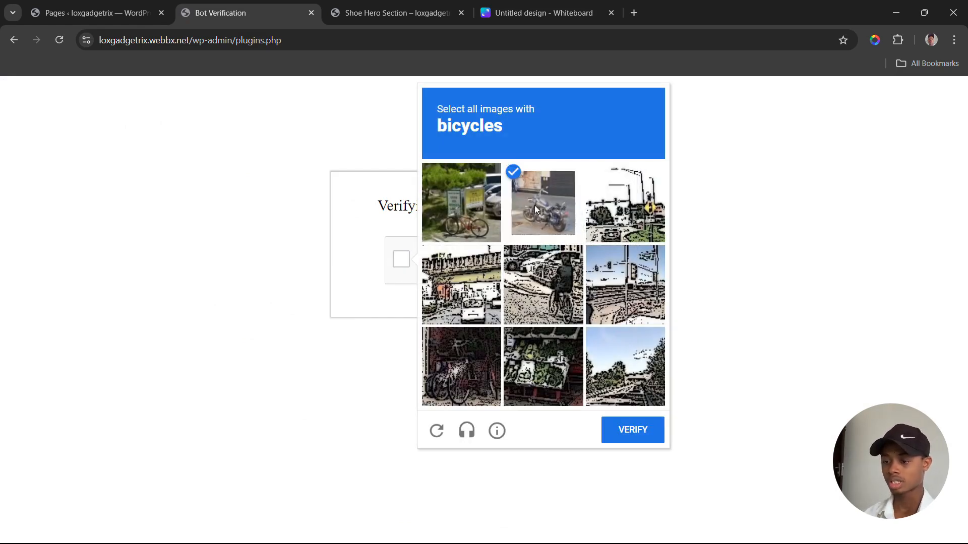
left_click(535, 205)
left_click(568, 295)
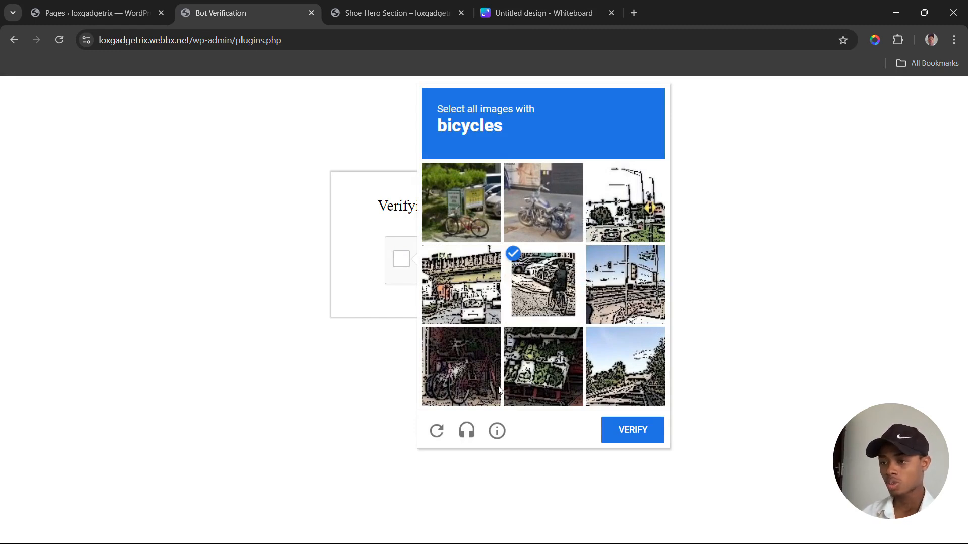
left_click(477, 384)
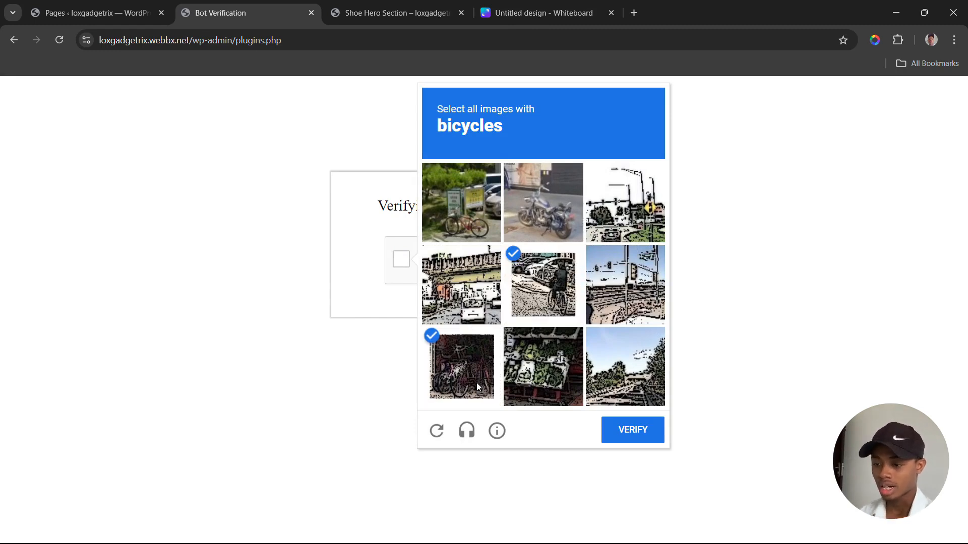
left_click(473, 210)
left_click(633, 429)
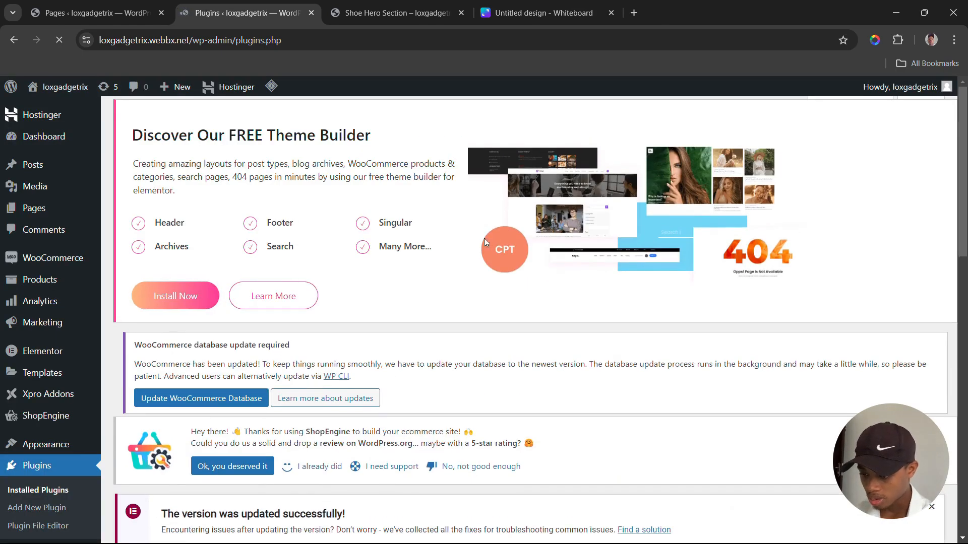
Step: Examine the Elementor and Elementor Pro entries in the installed plugins list
scroll(479, 241, "down", 7)
scroll(474, 250, "down", 2)
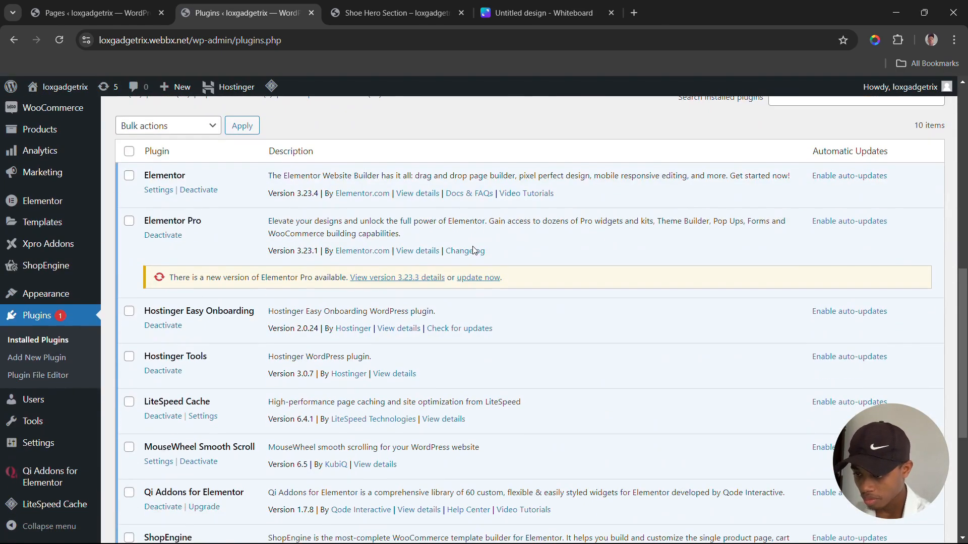
scroll(474, 250, "down", 1)
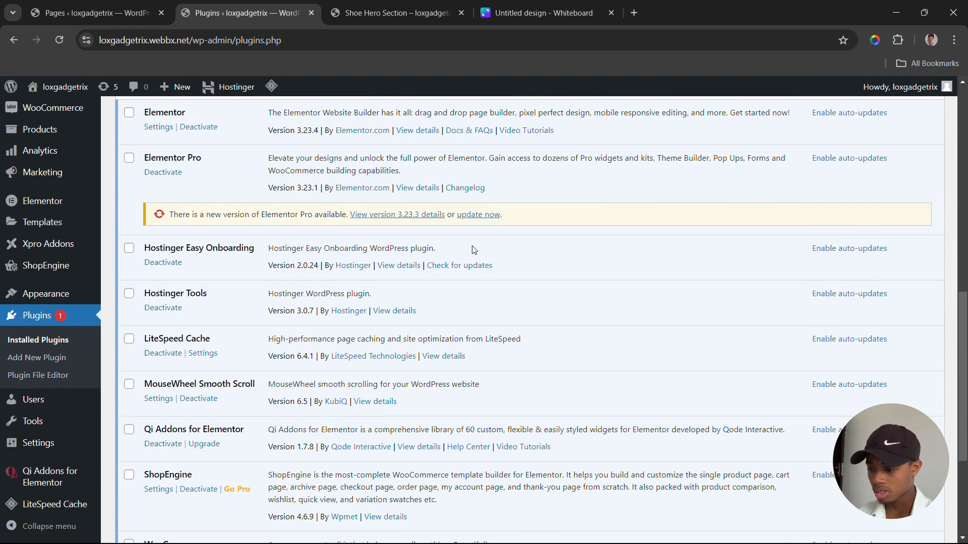
scroll(474, 250, "up", 1)
double_click(145, 179)
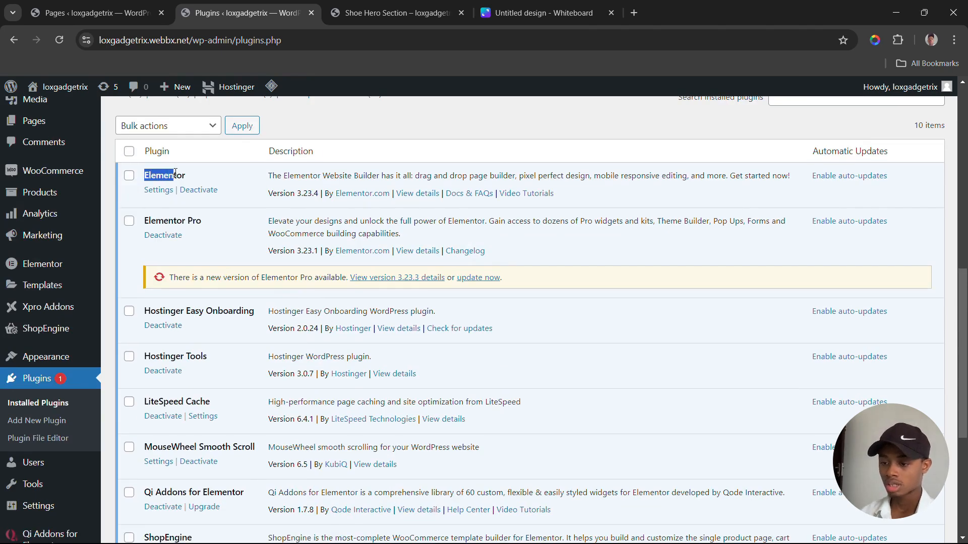
left_click_drag(223, 229, 172, 226)
left_click(204, 244)
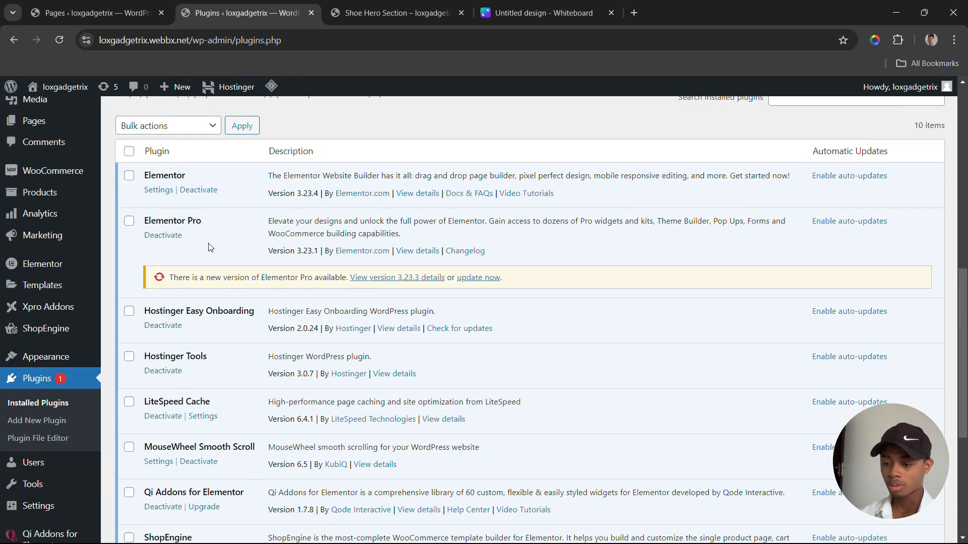
Step: Review the remaining installed plugins, especially MouseWheel Smooth Scroll, and return to the start of the Plugins page
scroll(209, 246, "down", 4)
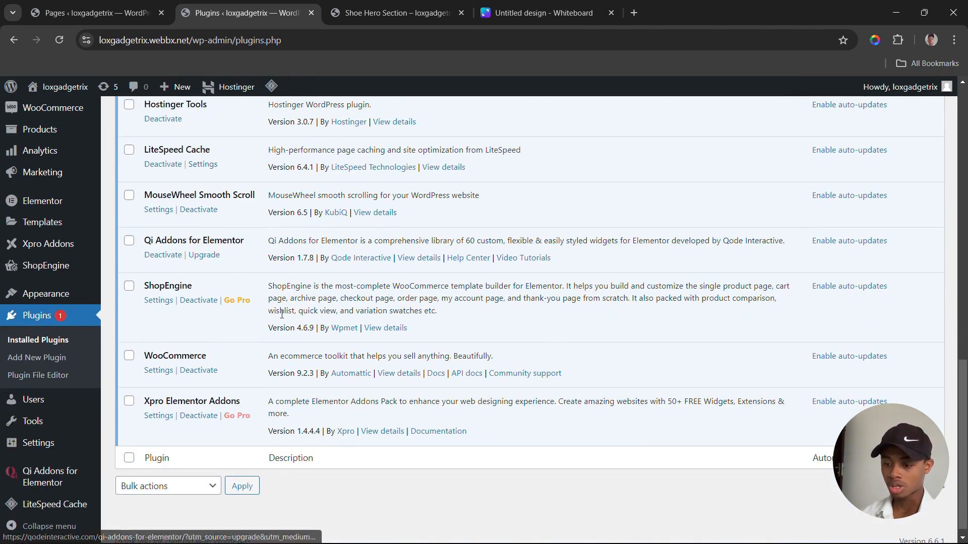
scroll(264, 324, "up", 2)
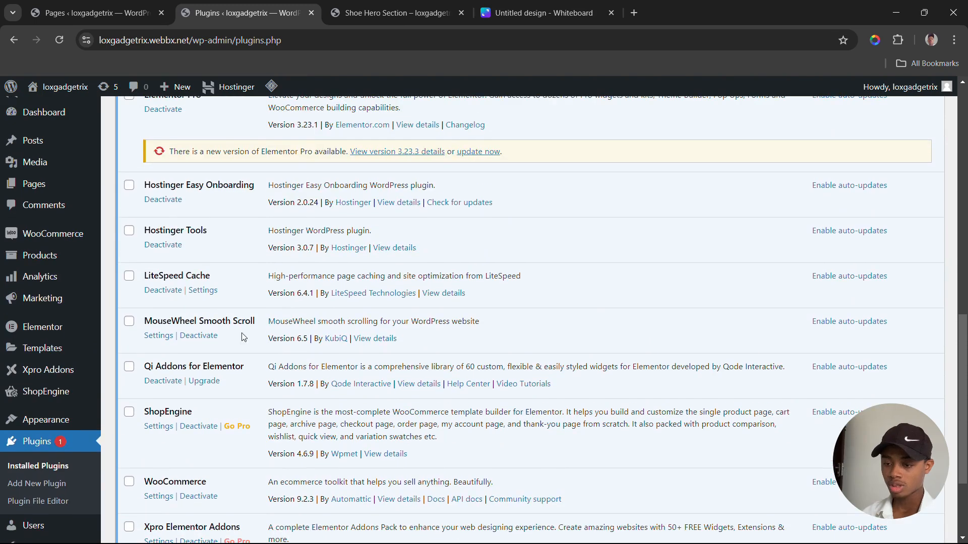
scroll(174, 281, "up", 1)
scroll(173, 281, "down", 2)
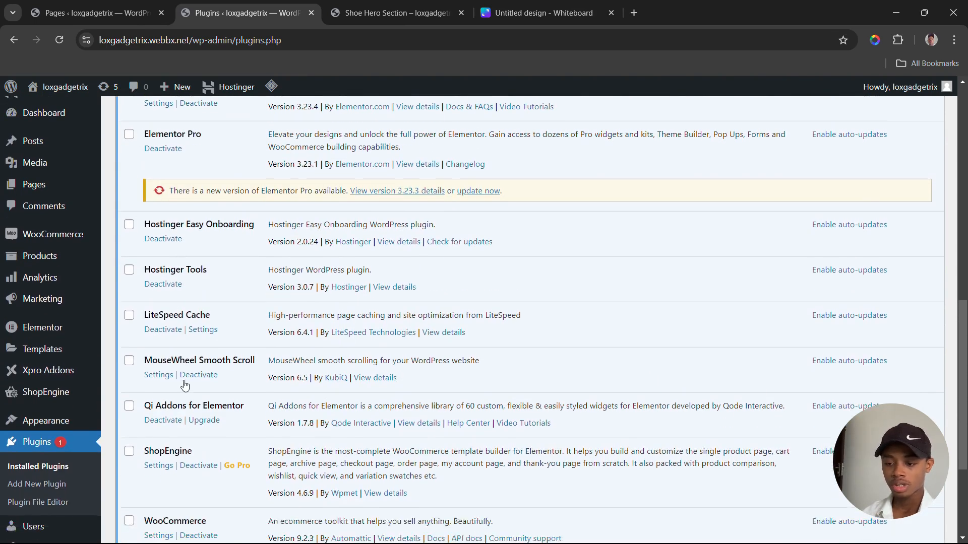
left_click_drag(143, 256, 259, 254)
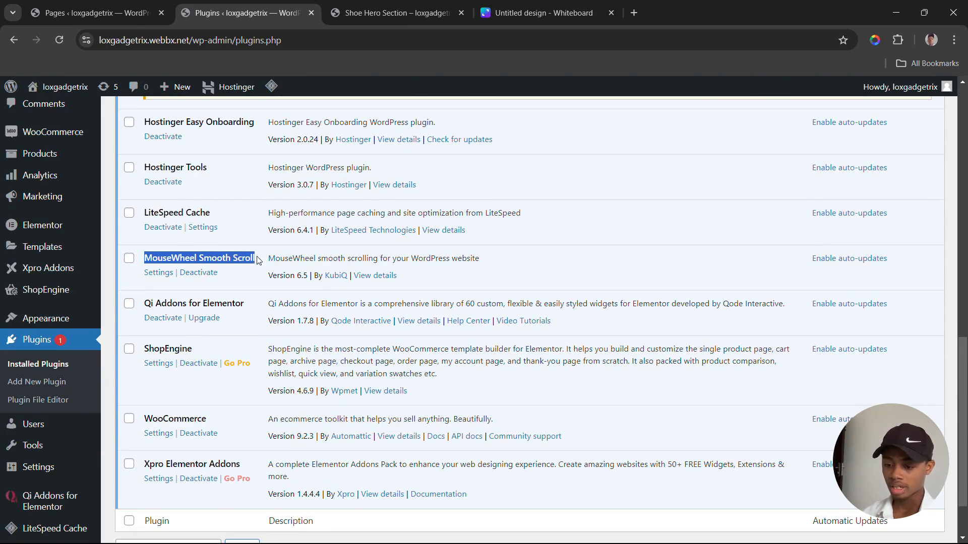
left_click(257, 260)
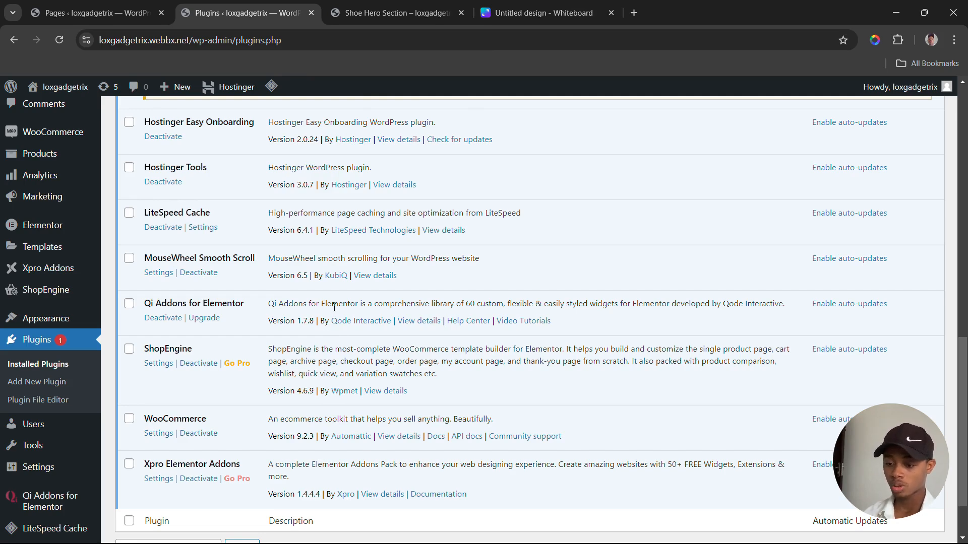
scroll(335, 307, "up", 2)
scroll(331, 306, "up", 3)
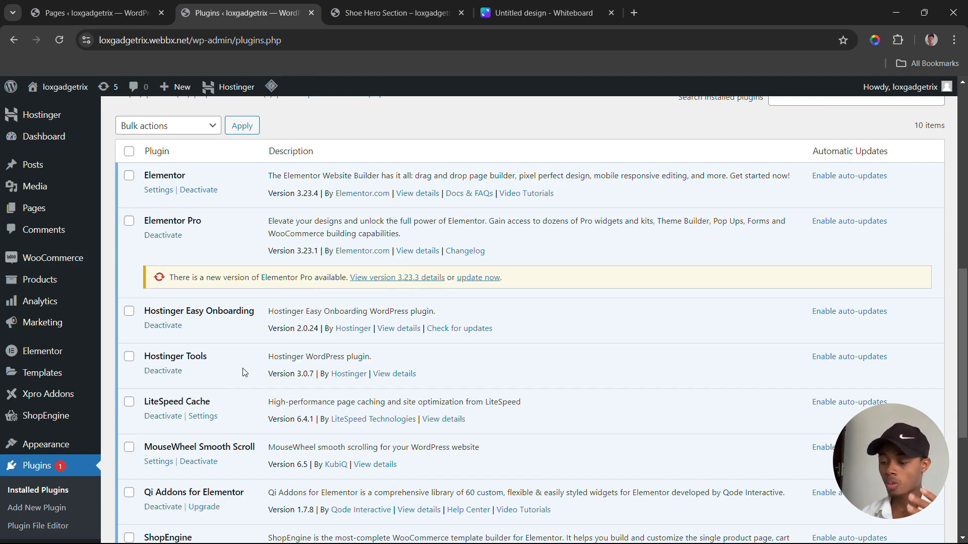
scroll(243, 372, "up", 7)
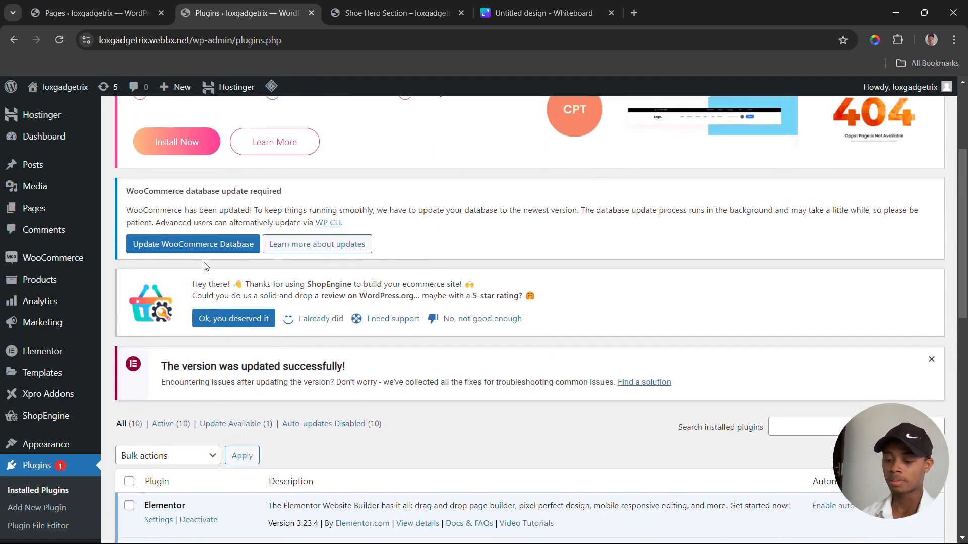
scroll(206, 266, "up", 3)
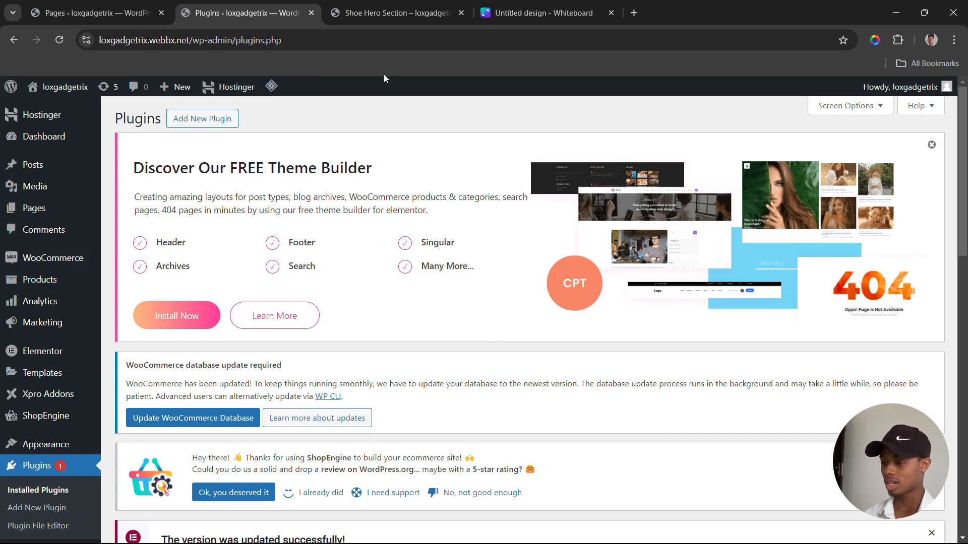
Step: Check the shoe hero section preview briefly, and create a new Header template in the Theme Builder
left_click(383, 17)
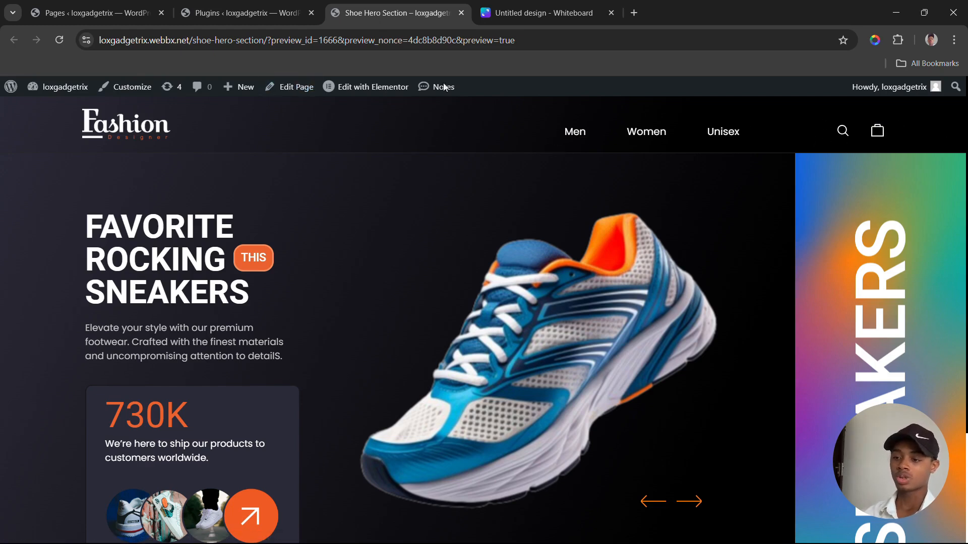
left_click(252, 14)
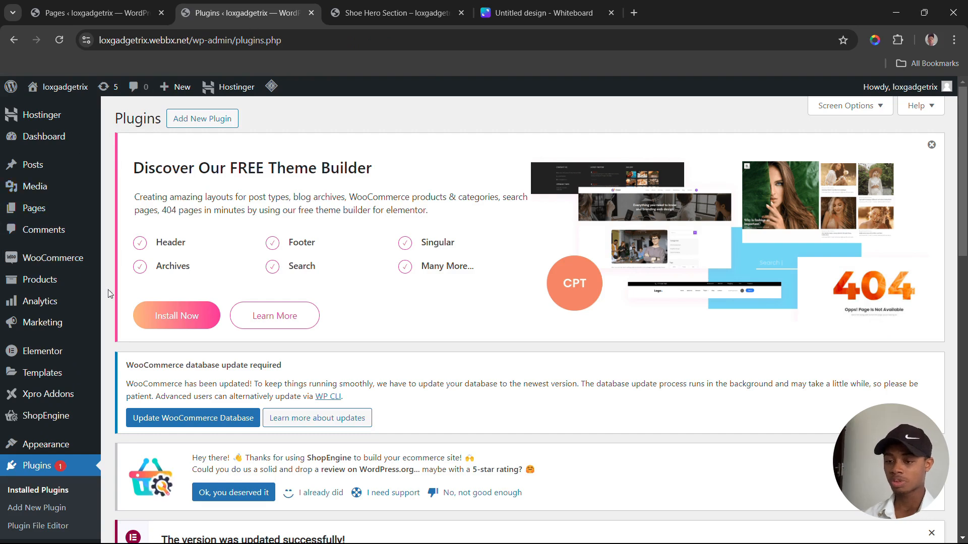
mouse_move(60, 376)
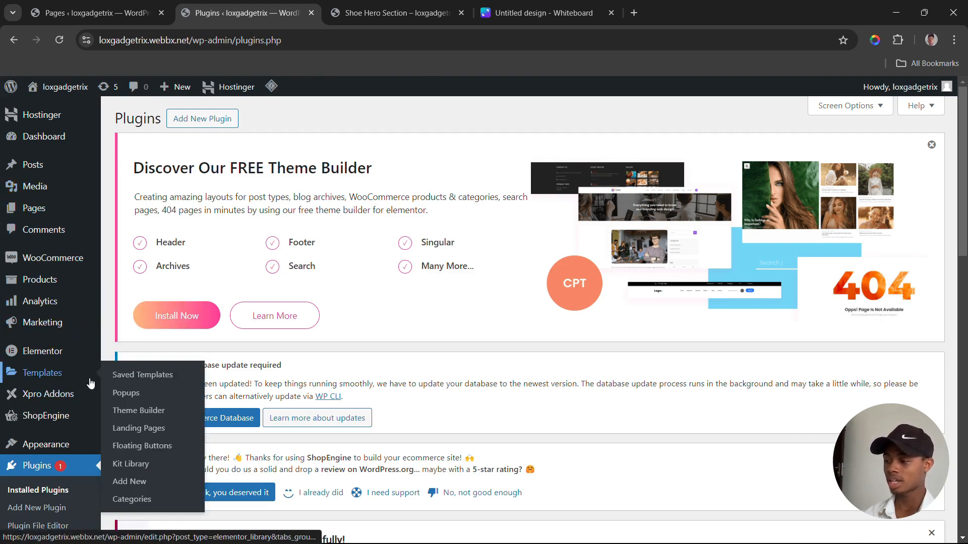
left_click(139, 419)
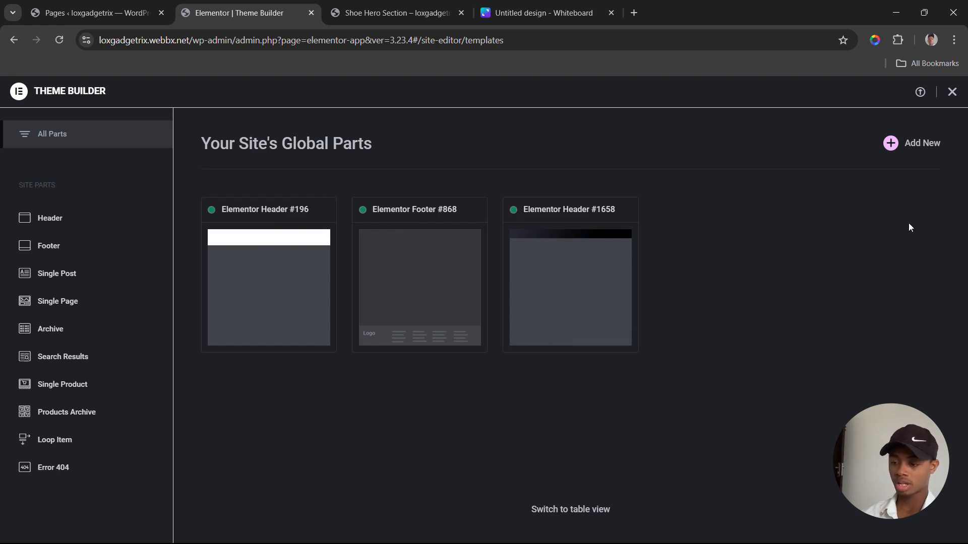
left_click(898, 145)
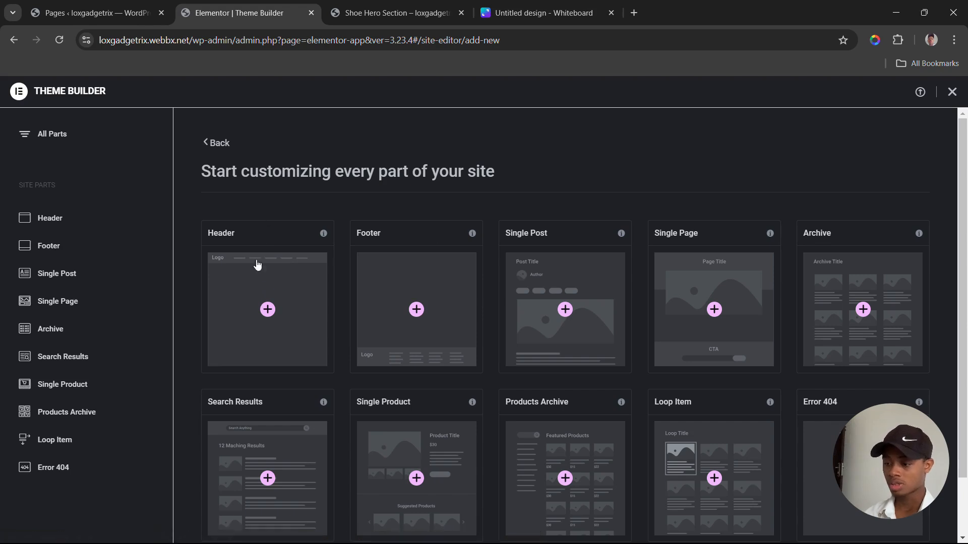
left_click(260, 292)
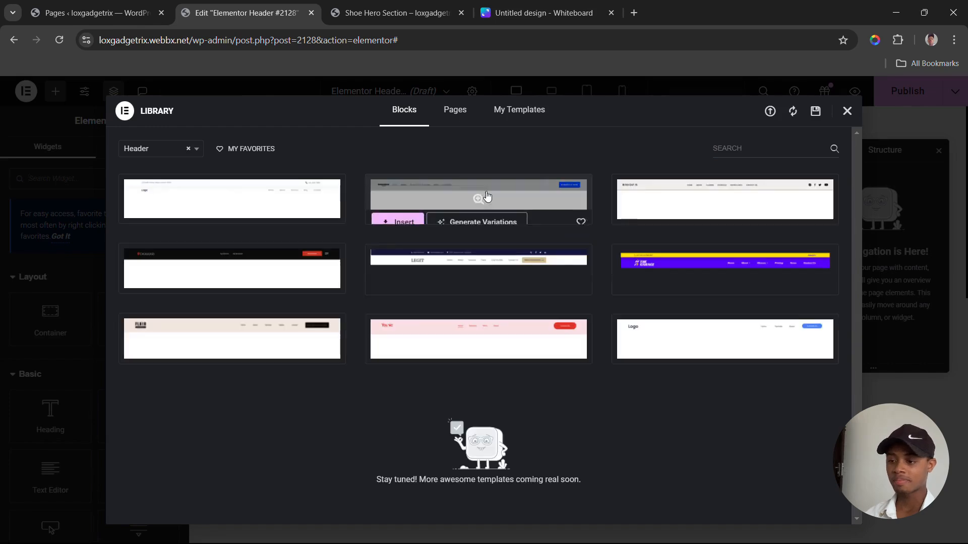
Step: Dismiss the header block library without inserting a template and move the Structure panel slightly lower over the canvas
mouse_move(653, 190)
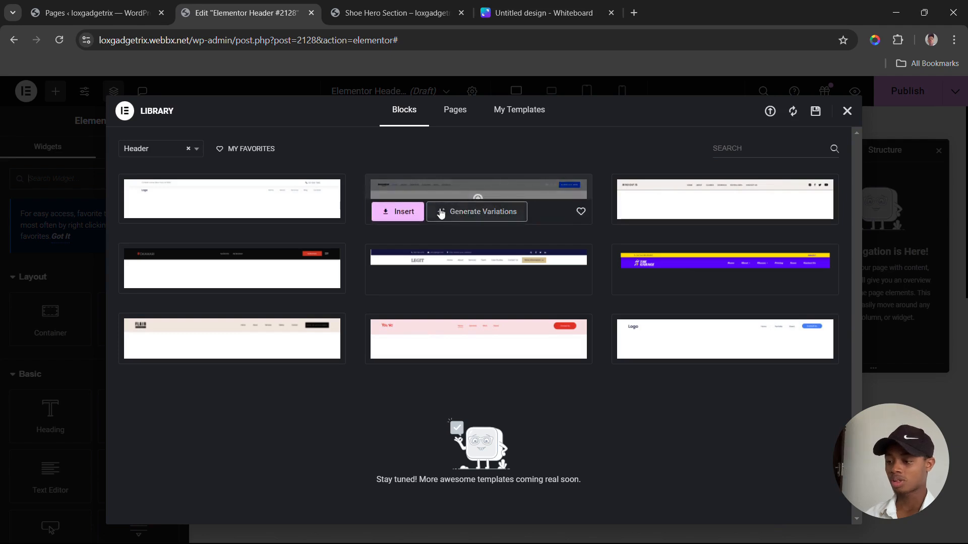
mouse_move(324, 205)
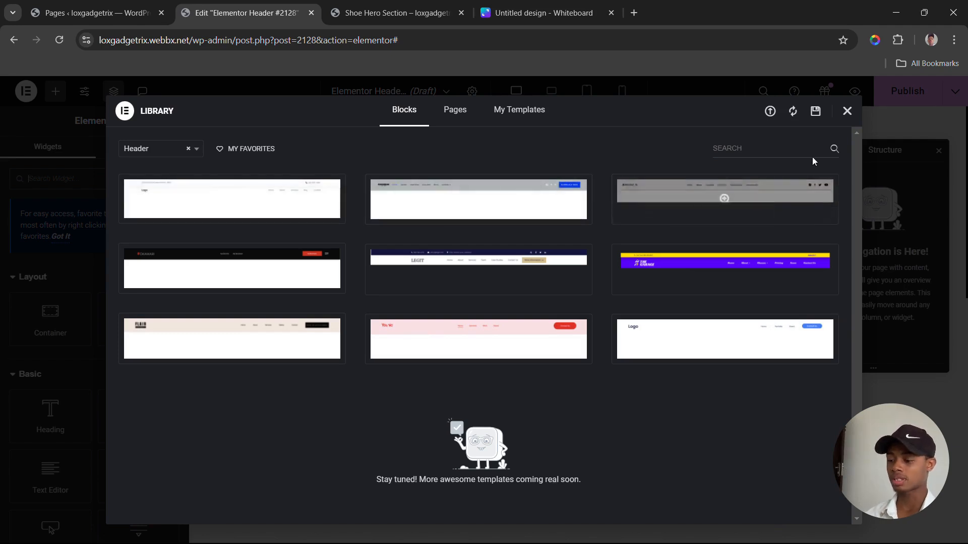
left_click(847, 112)
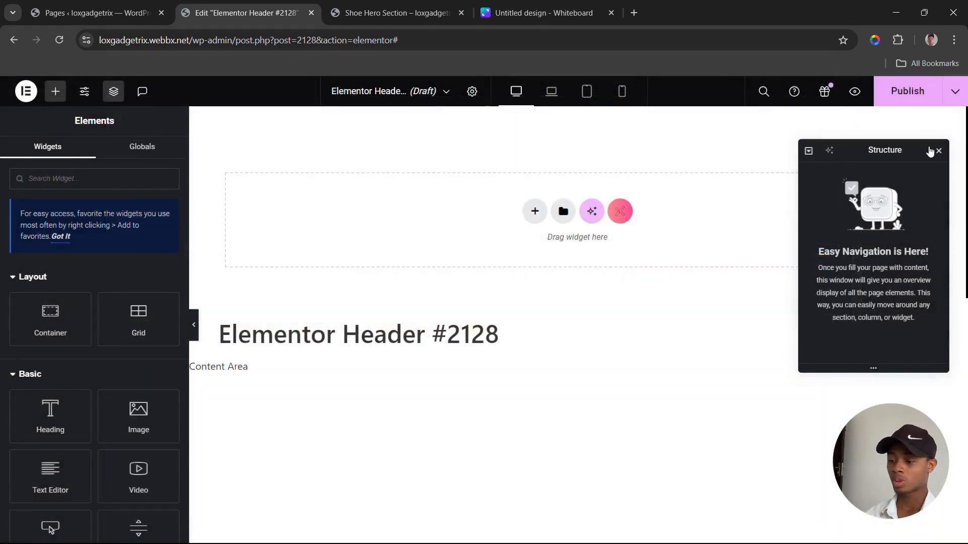
left_click_drag(883, 151, 886, 202)
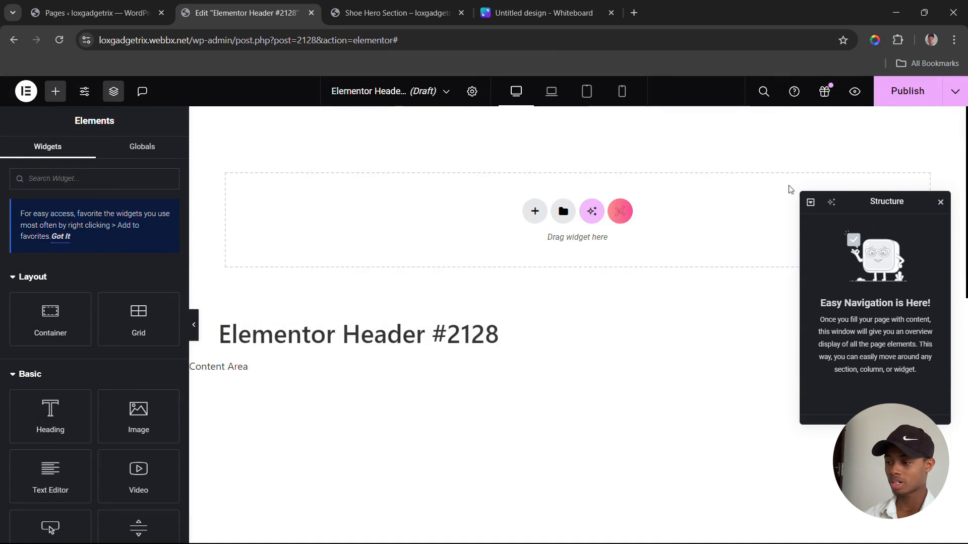
Step: Add a Flexbox container with a single downward-direction structure to the empty header template
left_click(535, 213)
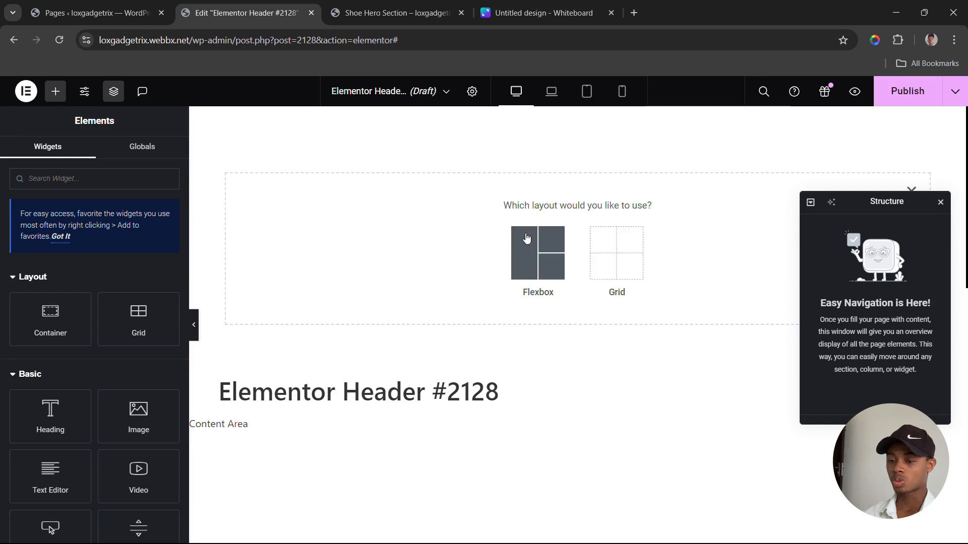
left_click(527, 239)
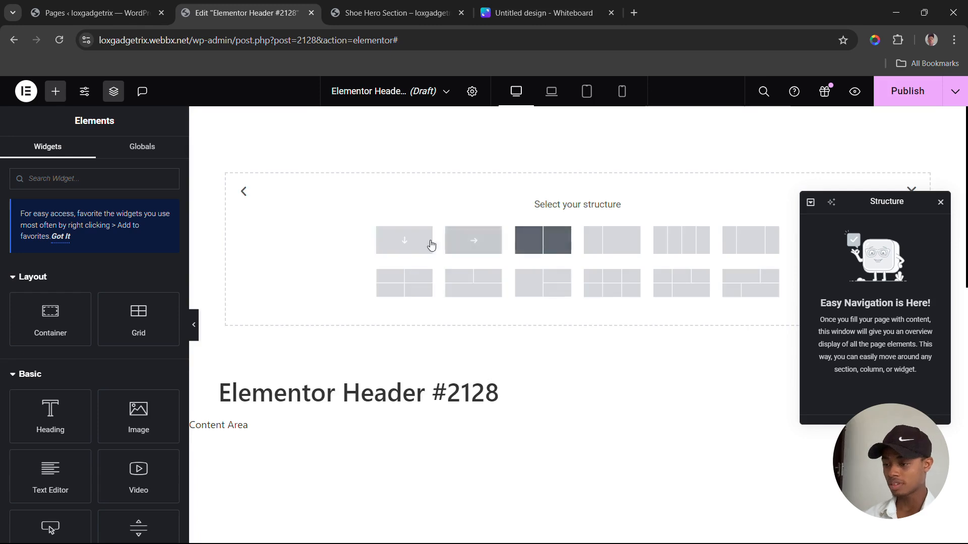
left_click(399, 238)
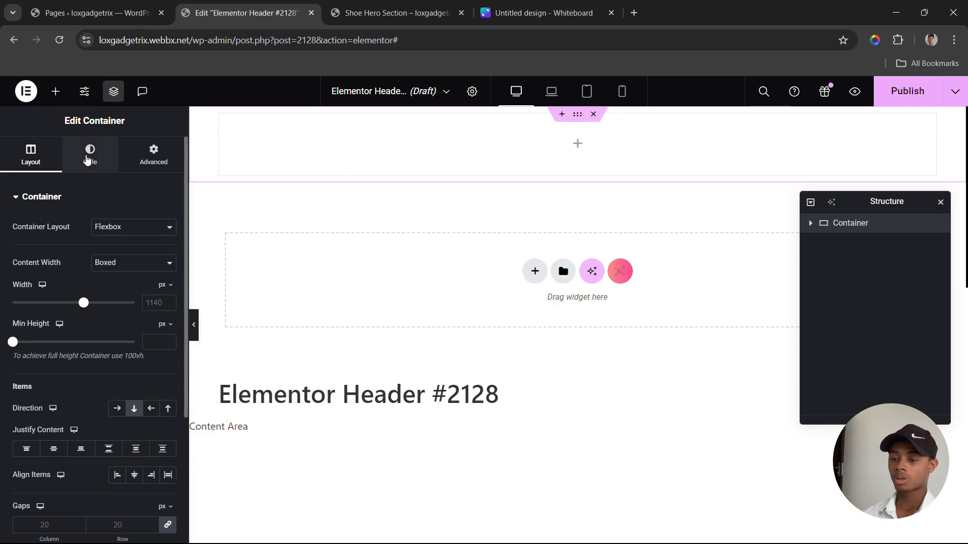
Step: Check the header's background in the shoe hero section preview and return to the header container's settings
left_click(88, 159)
left_click(351, 15)
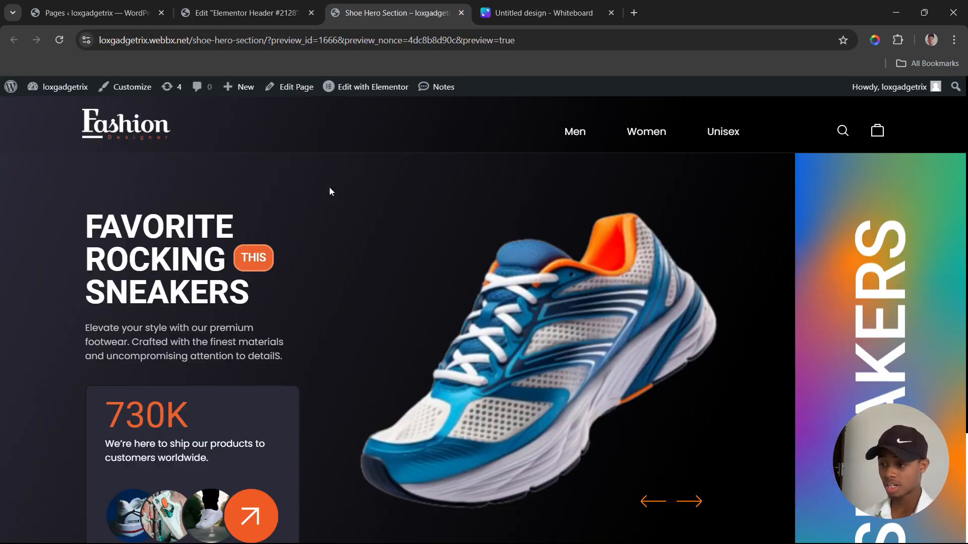
left_click(252, 15)
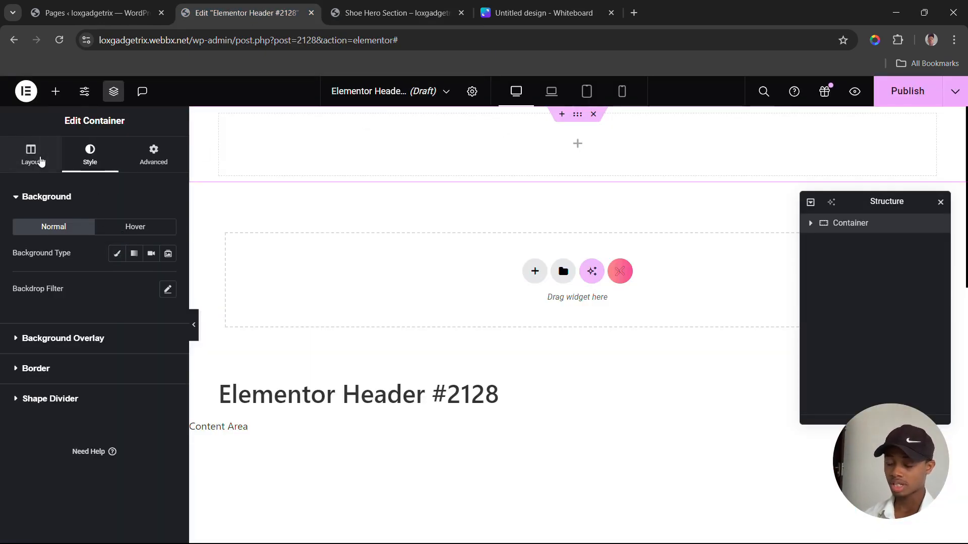
left_click(41, 162)
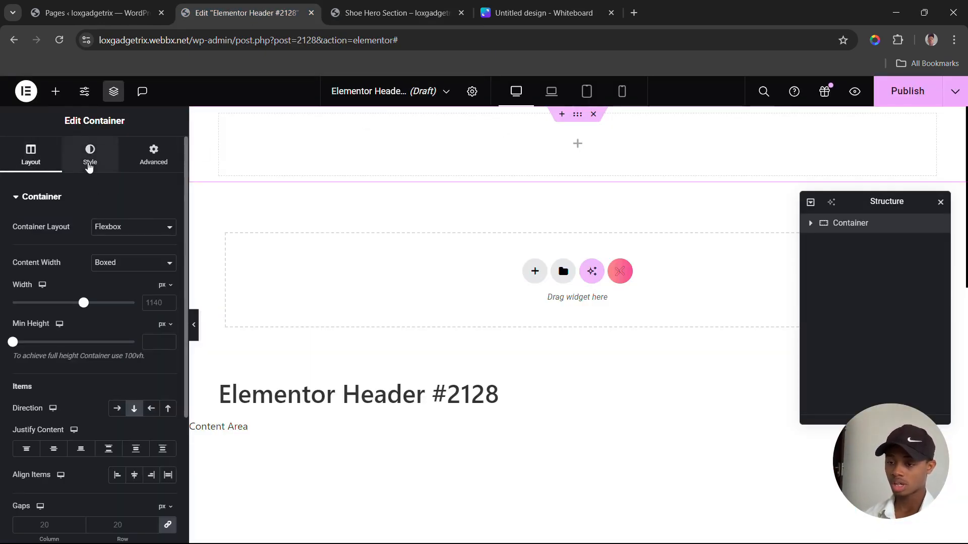
Step: Give the header container a gradient background using the global colors lighter (#2A2A37) first and darker (#000000) second
left_click(89, 166)
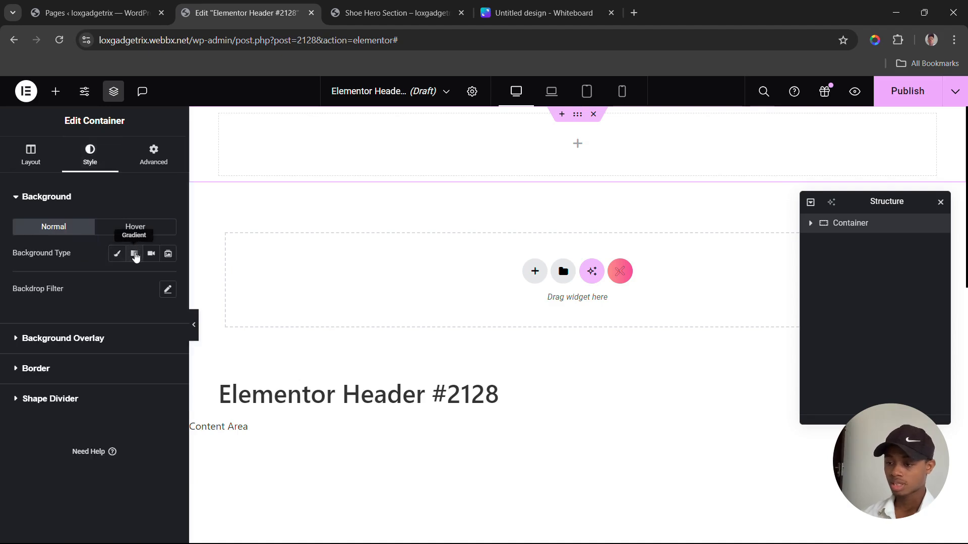
left_click(135, 255)
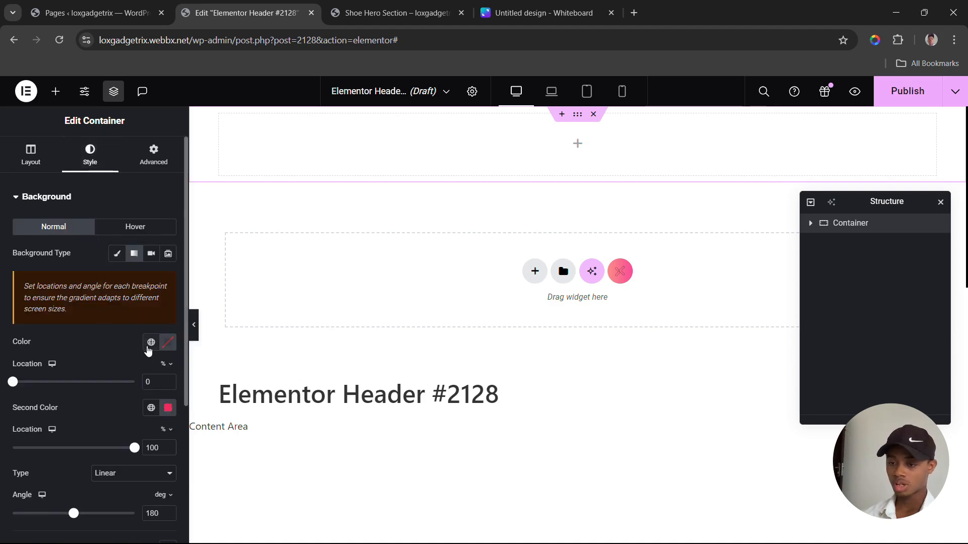
left_click(152, 343)
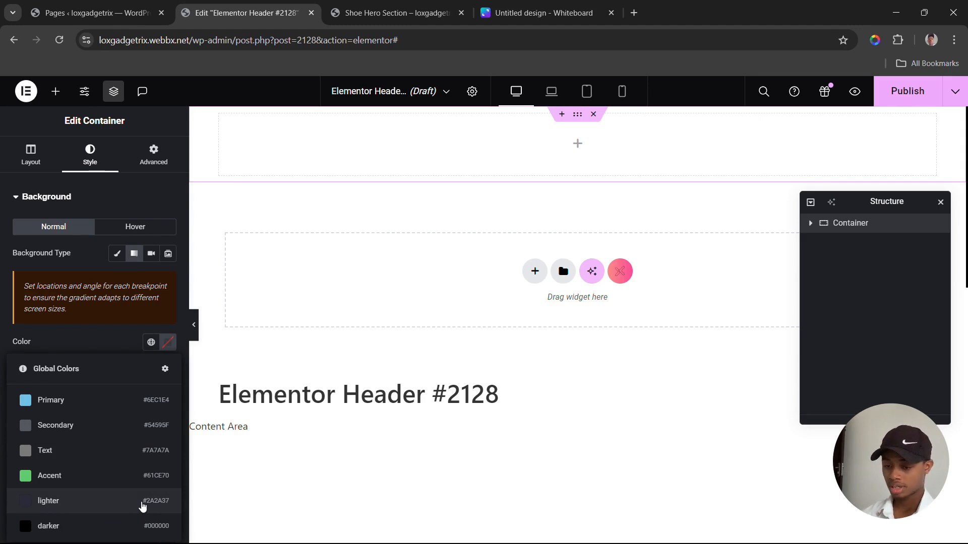
left_click(138, 506)
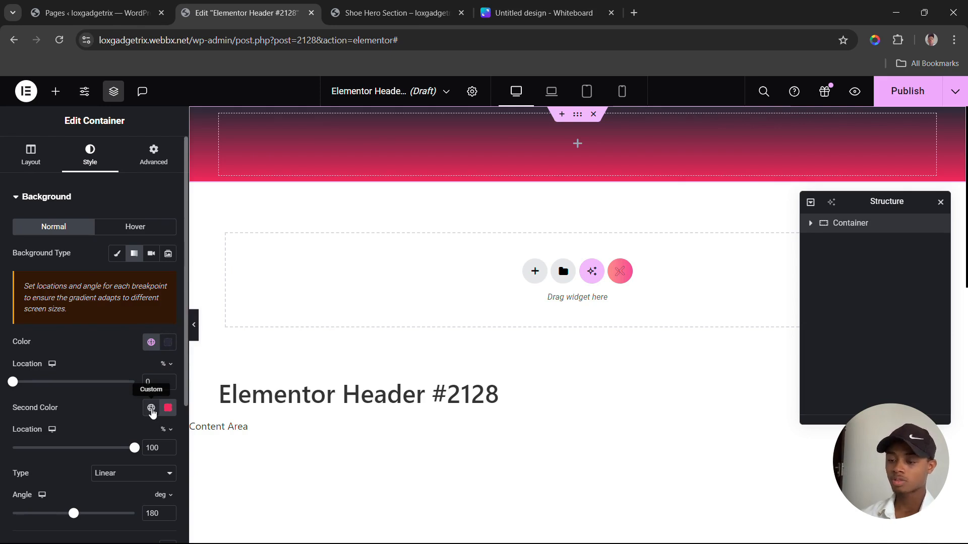
left_click(151, 408)
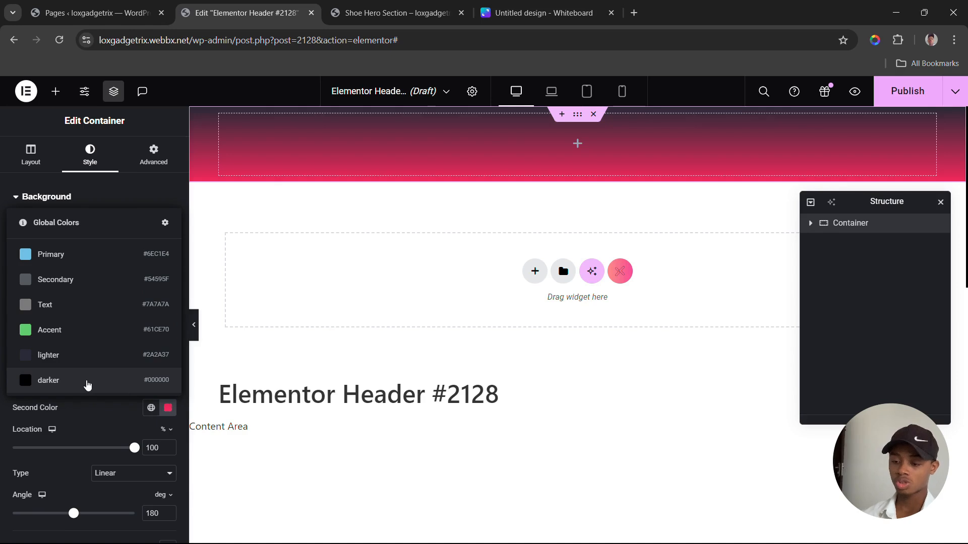
left_click(87, 385)
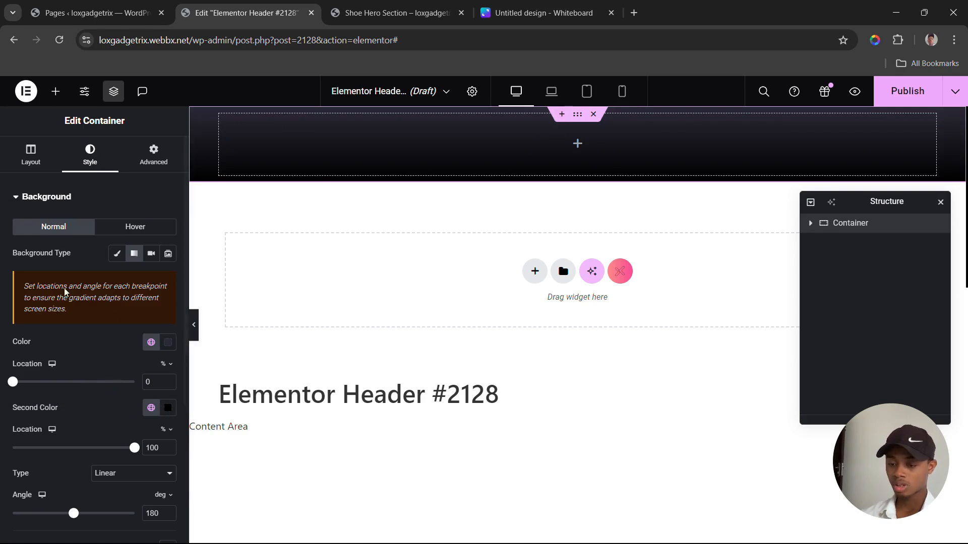
Step: Set the header background gradient's angle to 150 degrees
scroll(64, 291, "down", 3)
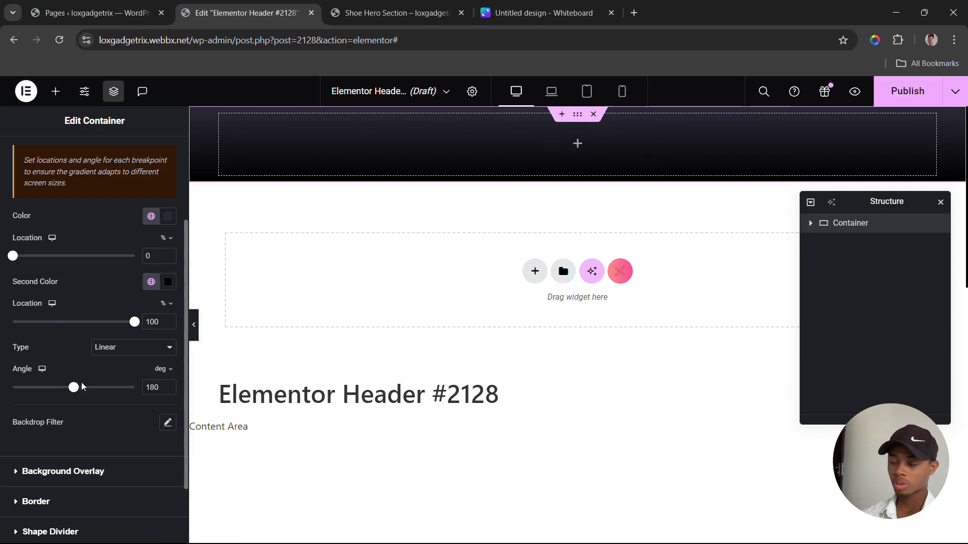
left_click_drag(74, 387, 61, 395)
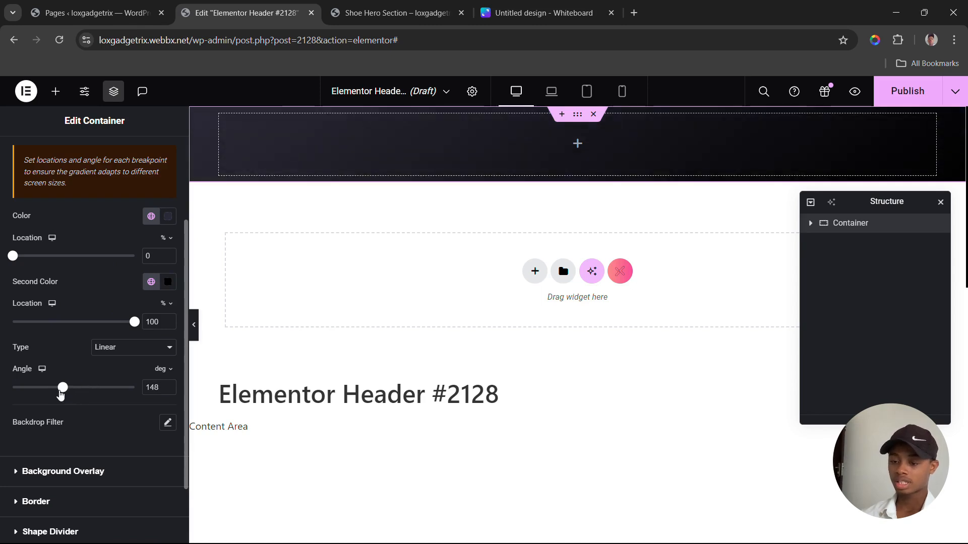
left_click(170, 385)
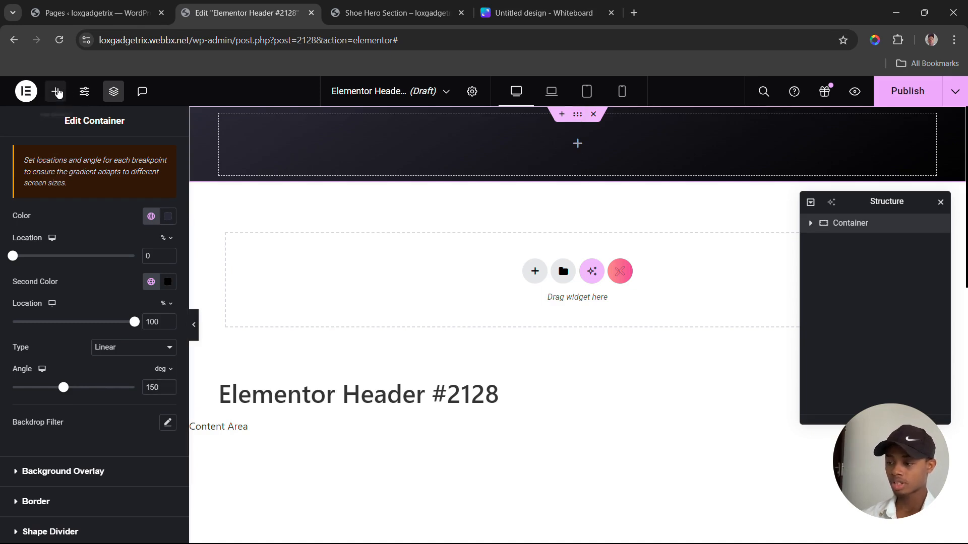
Step: Nest a new container inside the header container and duplicate it
left_click(57, 92)
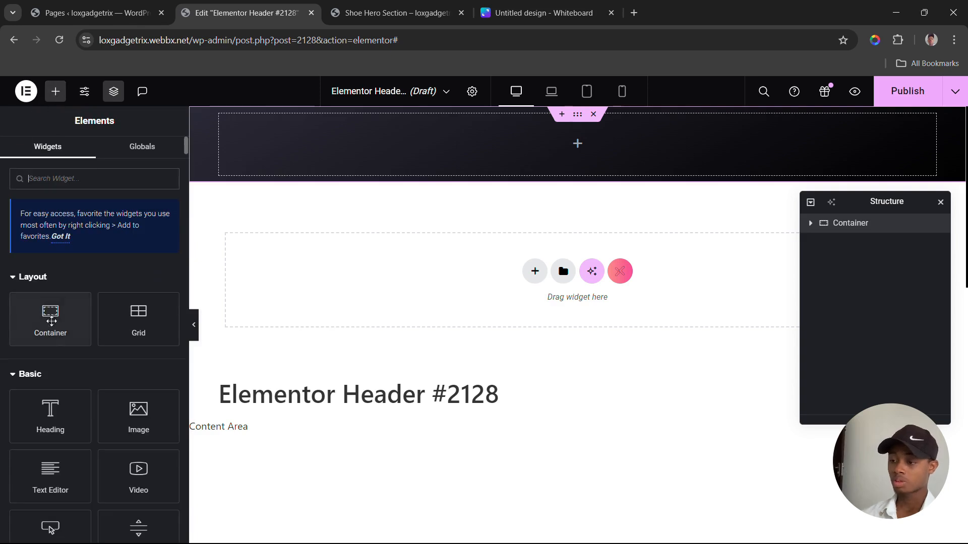
left_click_drag(51, 310, 371, 155)
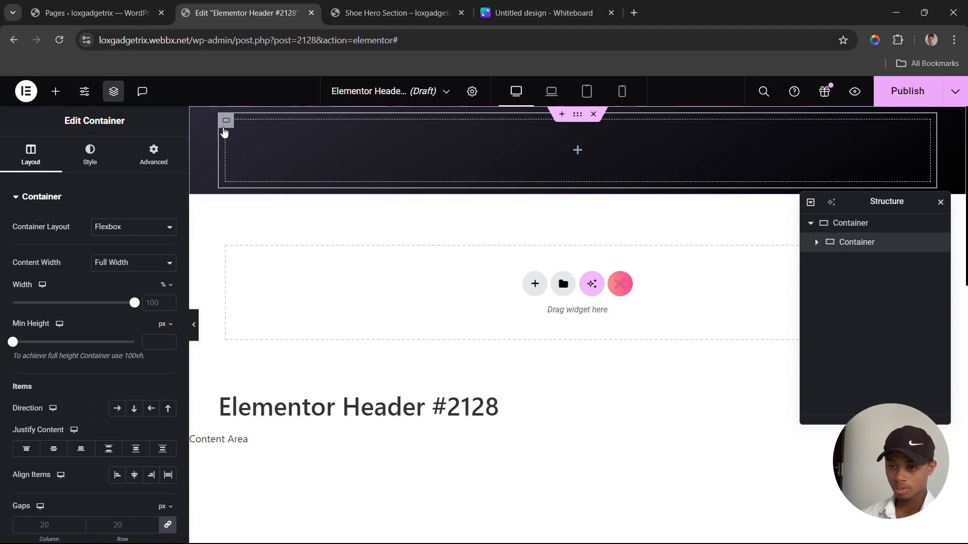
right_click(226, 130)
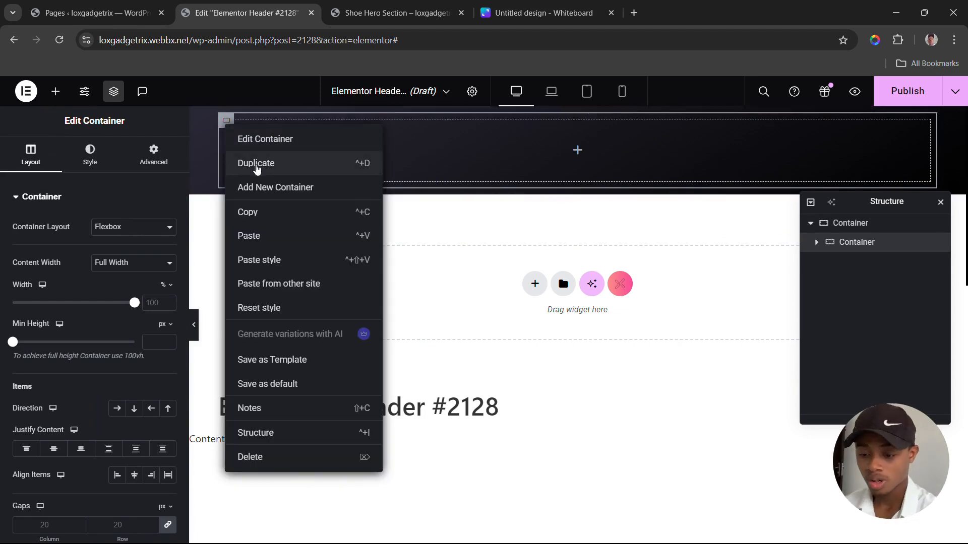
left_click(256, 163)
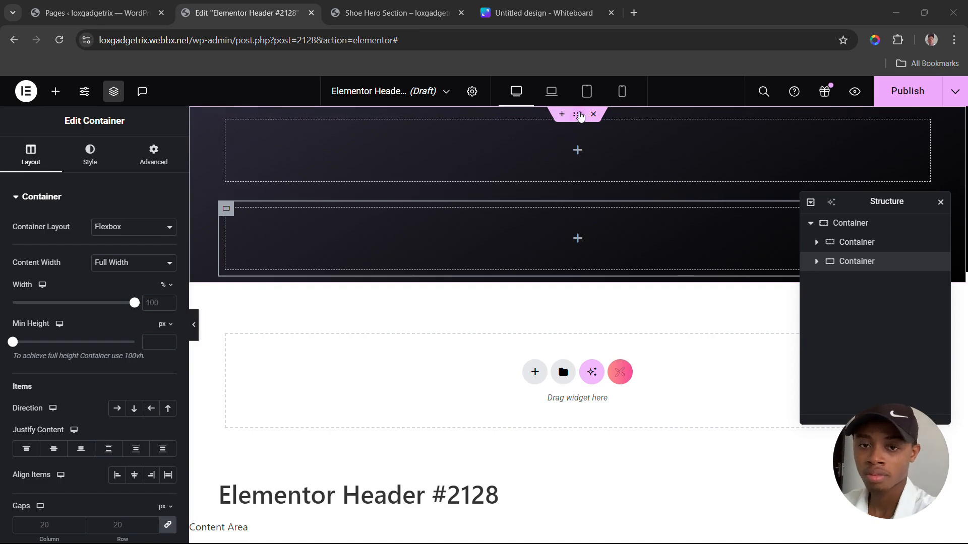
Step: Set the outer header container's item direction to Row - horizontal
left_click(580, 116)
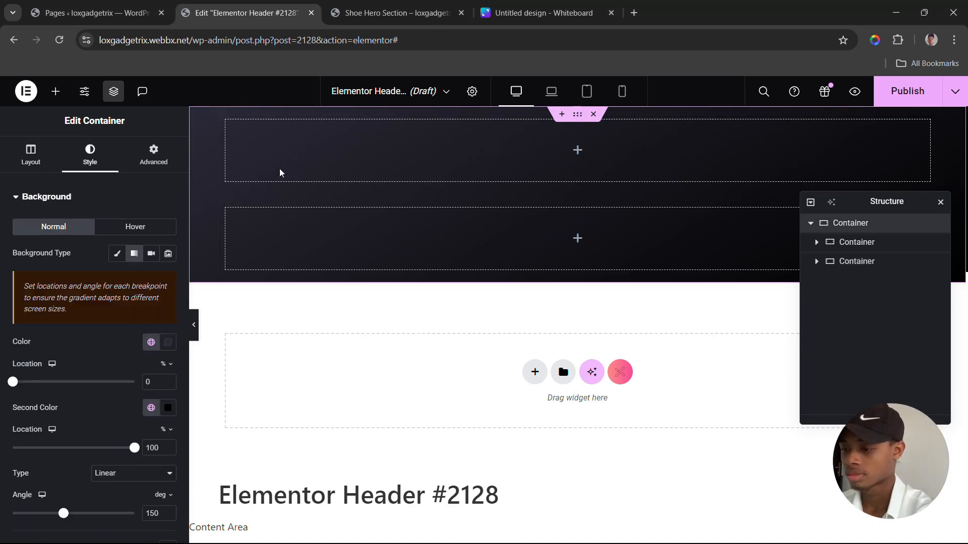
left_click(38, 150)
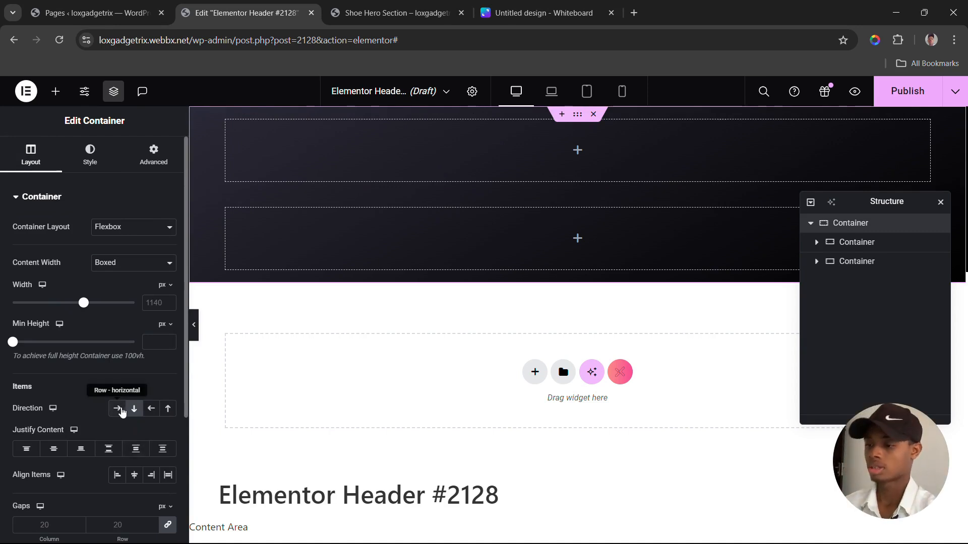
left_click(118, 408)
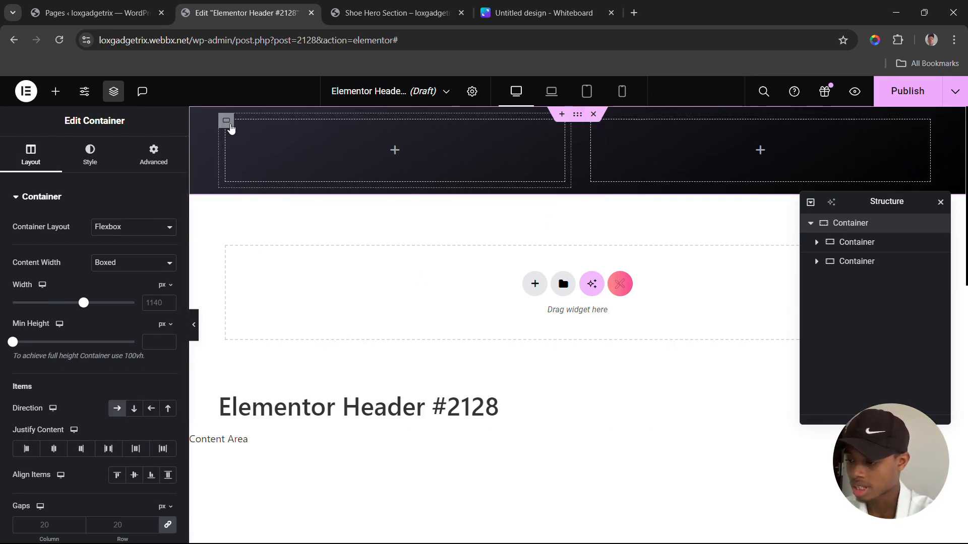
Step: Add an Image widget to the first inner container and set its maximum width to 100%
left_click(230, 125)
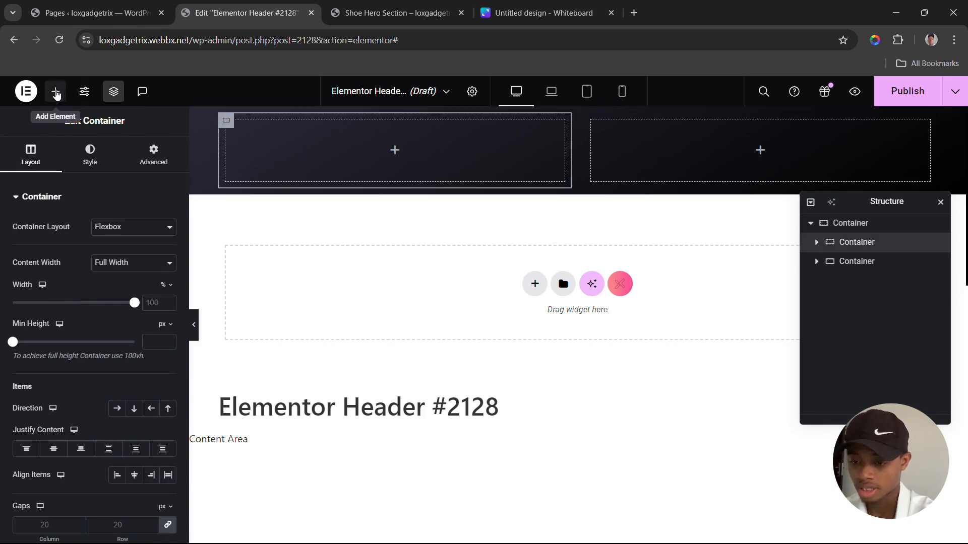
left_click(55, 91)
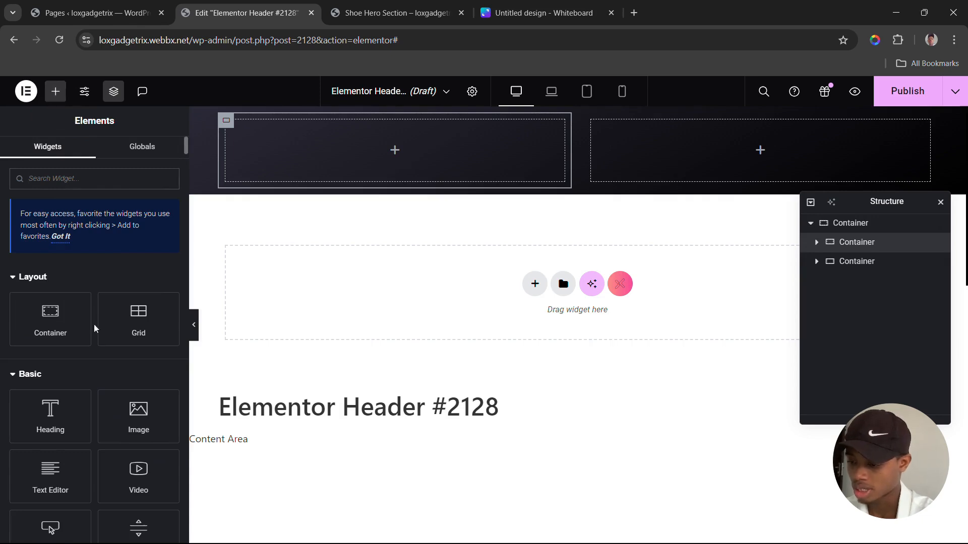
left_click(135, 432)
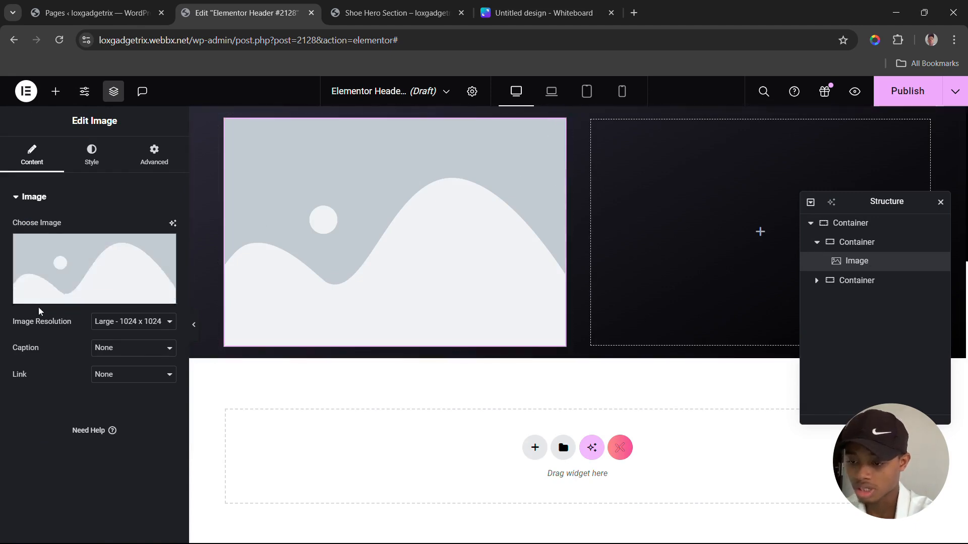
left_click(91, 162)
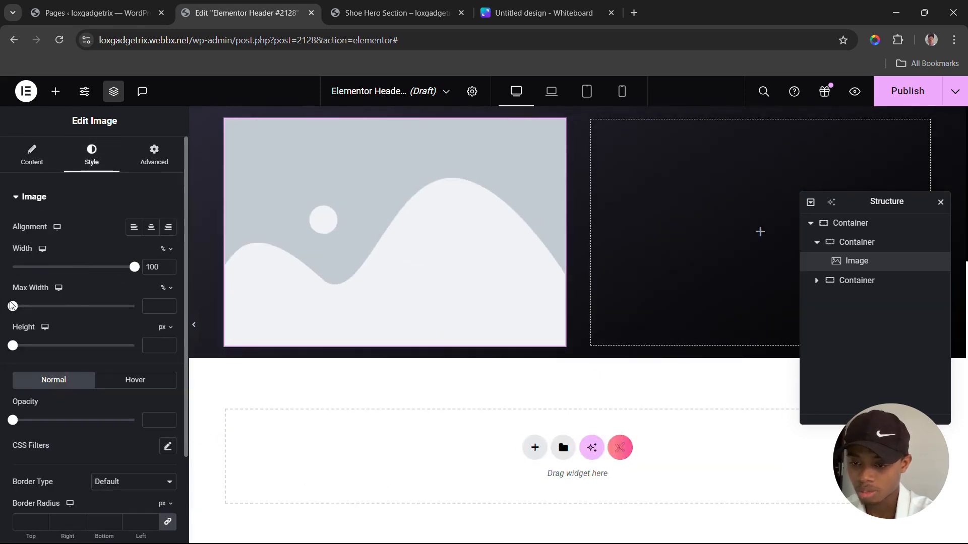
left_click_drag(13, 306, 143, 311)
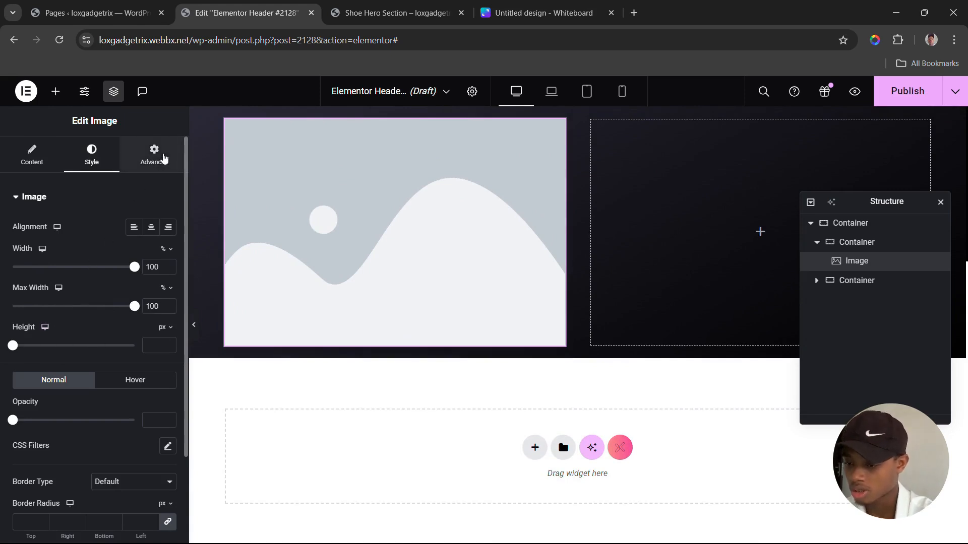
Step: Give the image widget a custom width of 80 px
left_click(164, 159)
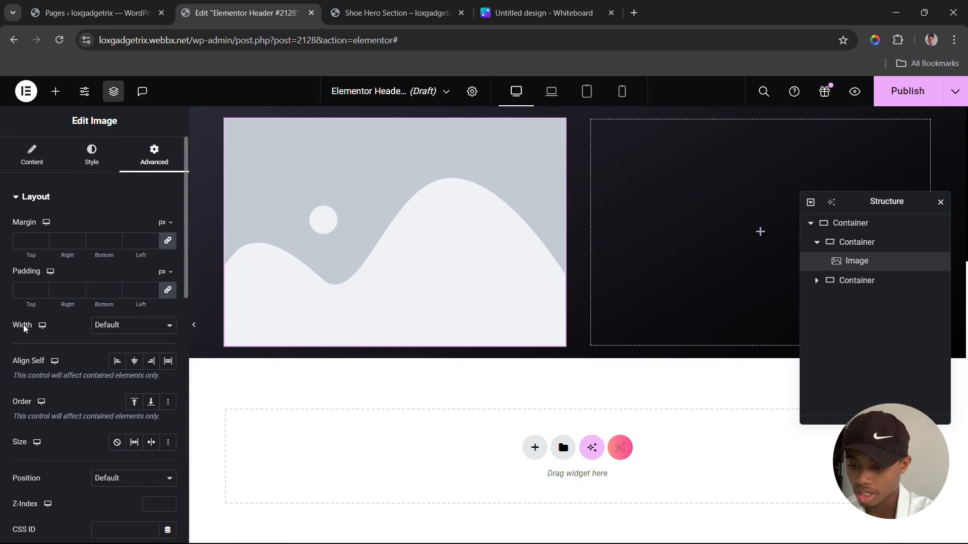
left_click(111, 326)
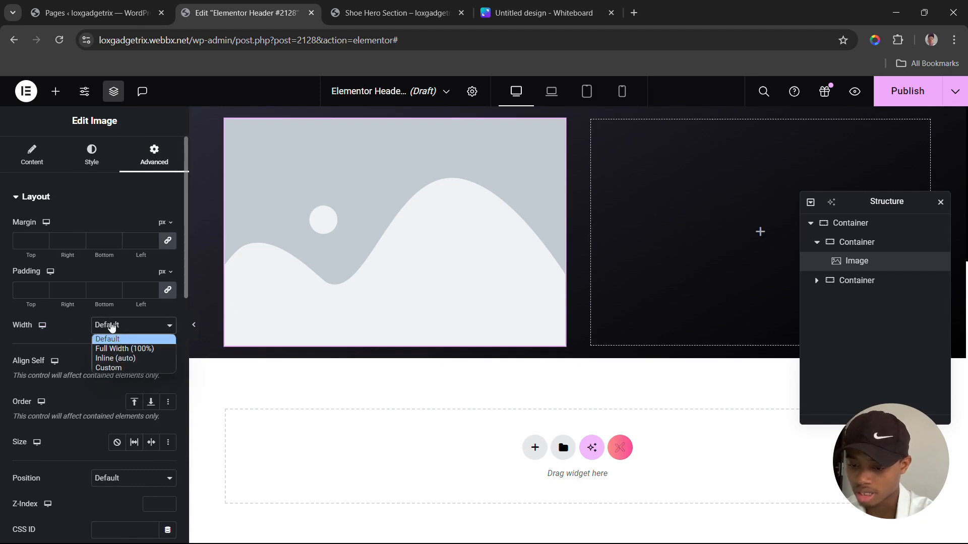
left_click(106, 372)
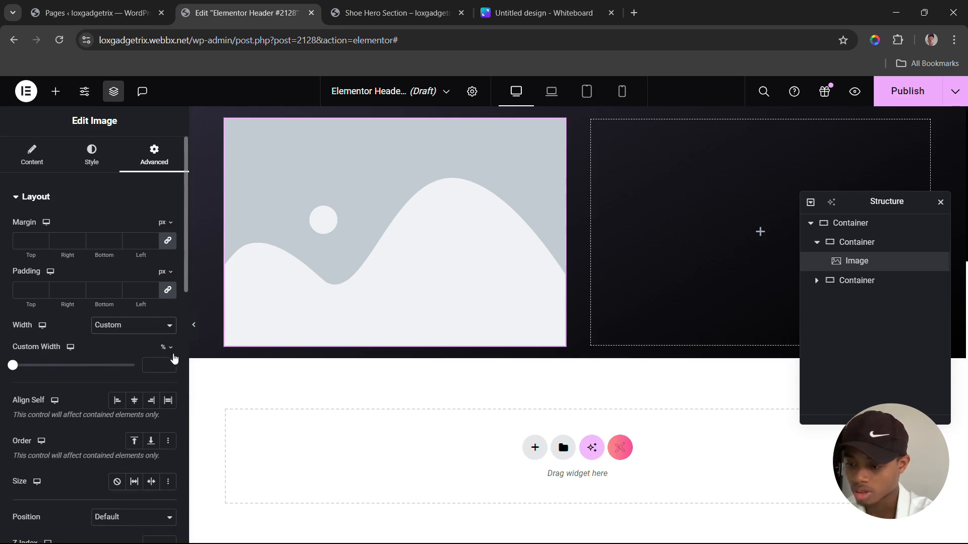
left_click(164, 348)
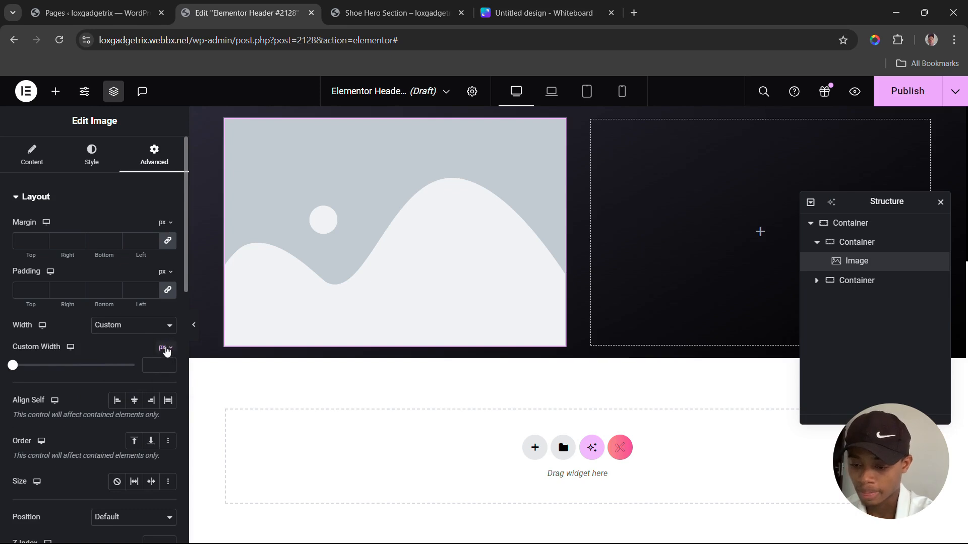
left_click(14, 367)
left_click_drag(14, 368, 21, 371)
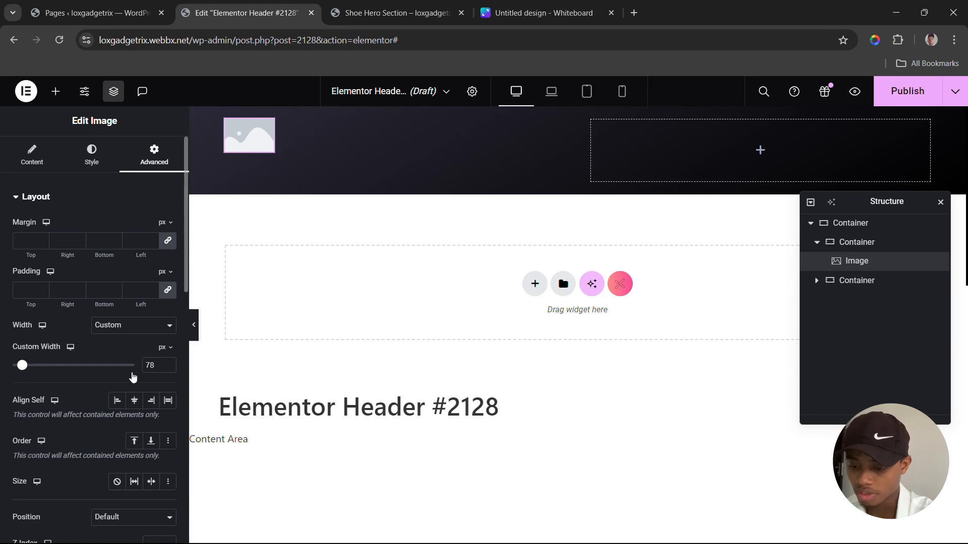
left_click(170, 364)
left_click(170, 364)
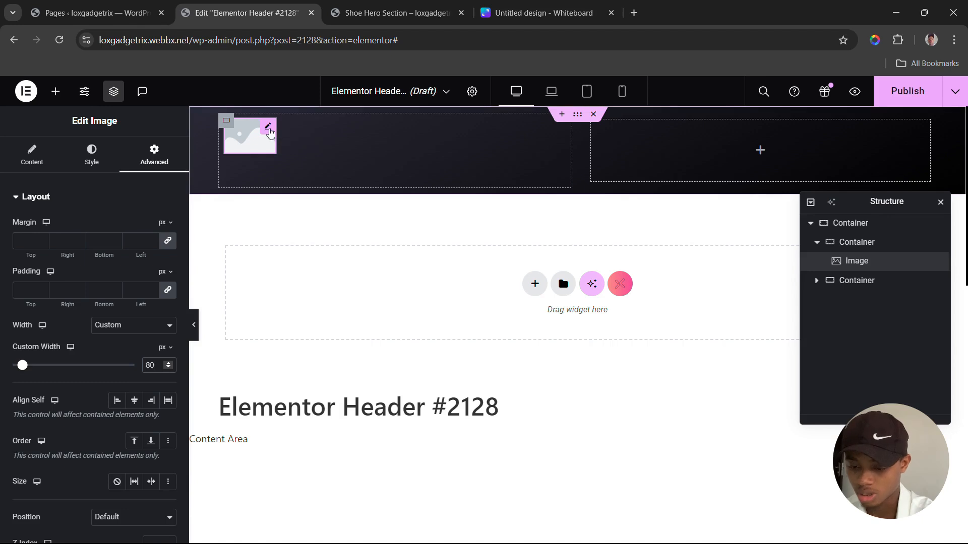
Step: Use the Fashion Designer logo Asset-12-2.png from the media library in the image widget and set its custom width to 158 px
left_click(89, 163)
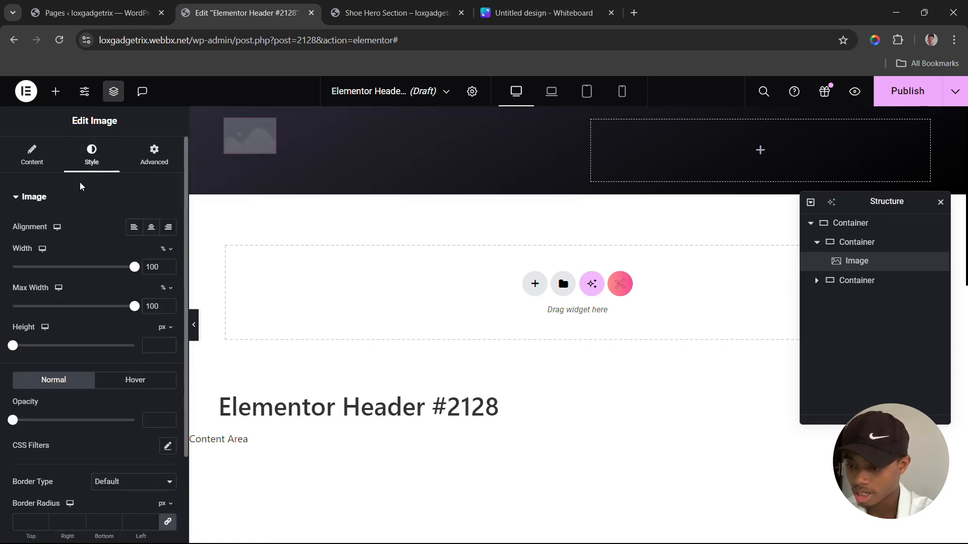
left_click(40, 166)
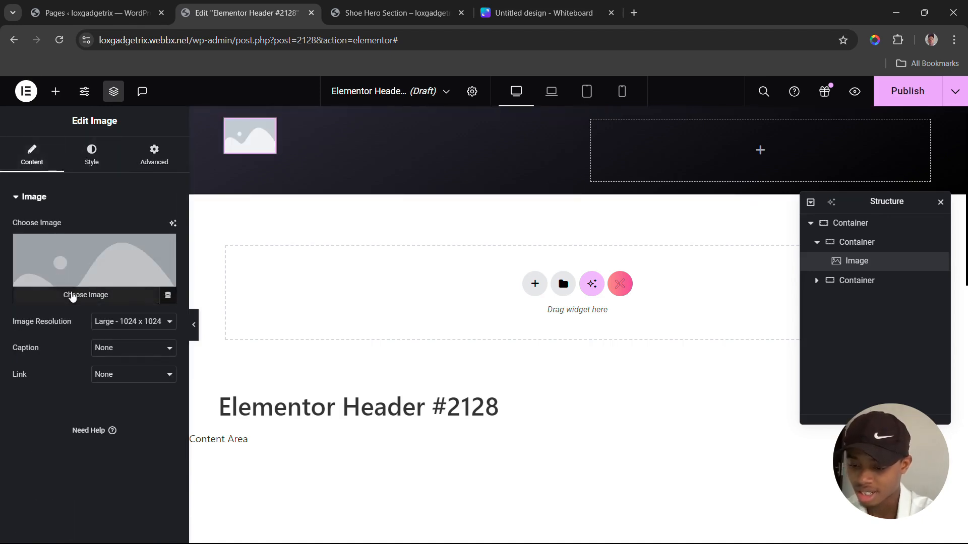
left_click(71, 296)
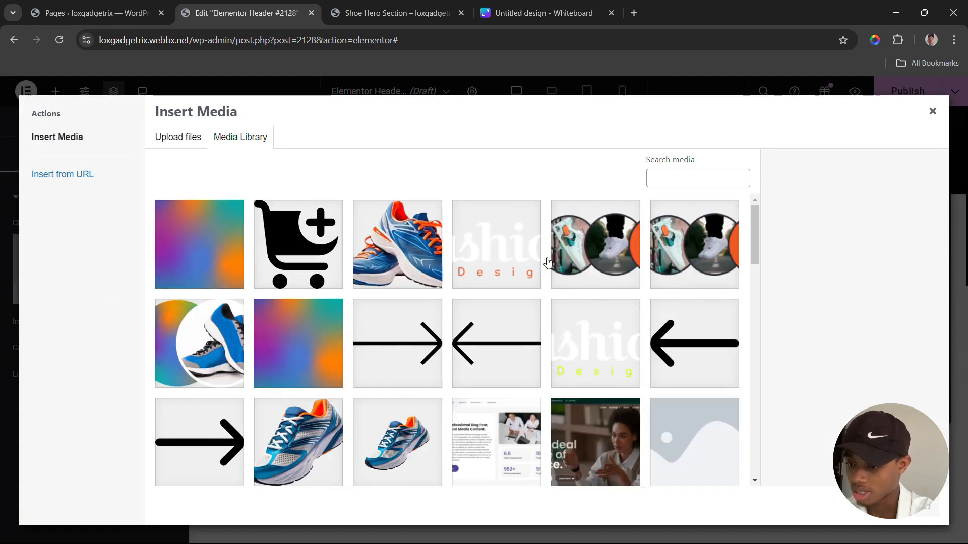
scroll(460, 316, "down", 3)
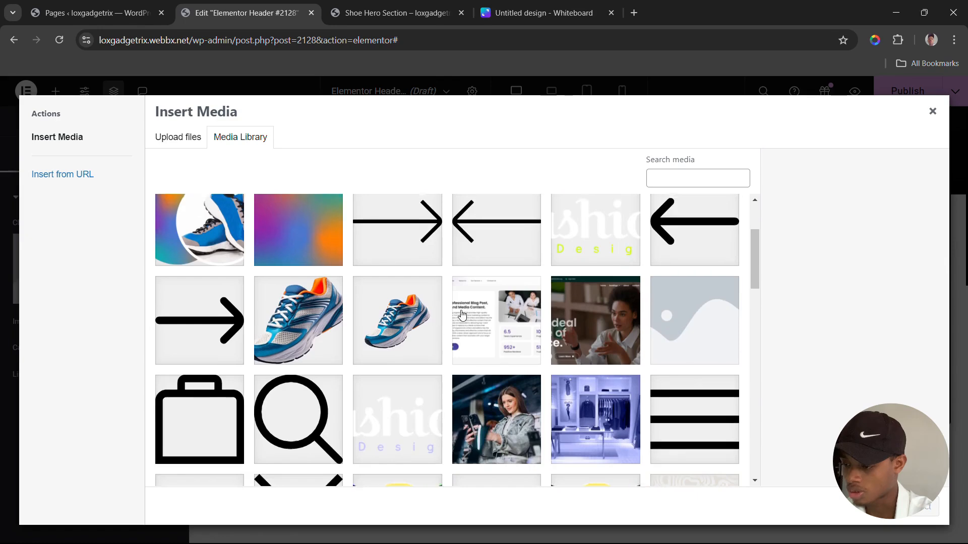
scroll(456, 319, "up", 1)
scroll(455, 321, "down", 2)
scroll(454, 322, "up", 3)
scroll(454, 322, "up", 1)
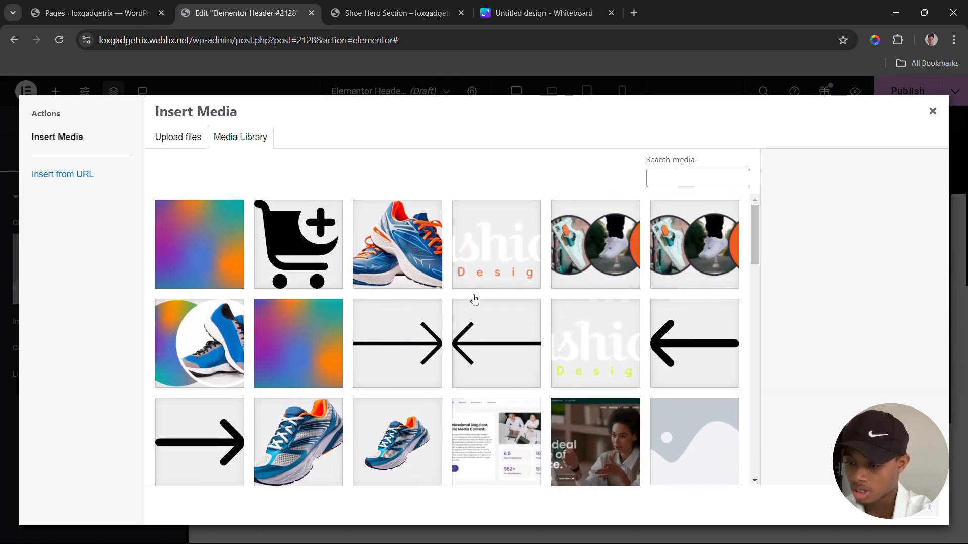
left_click(499, 252)
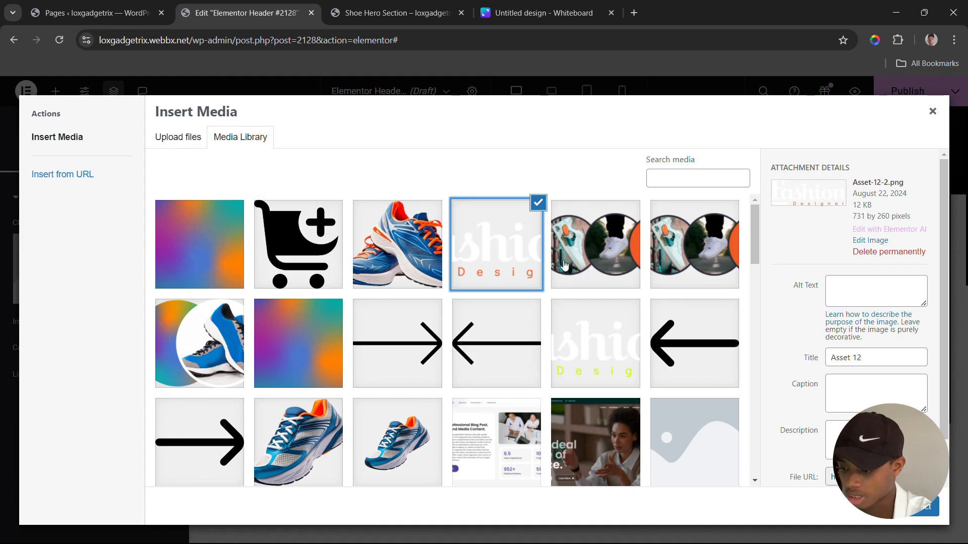
left_click(917, 514)
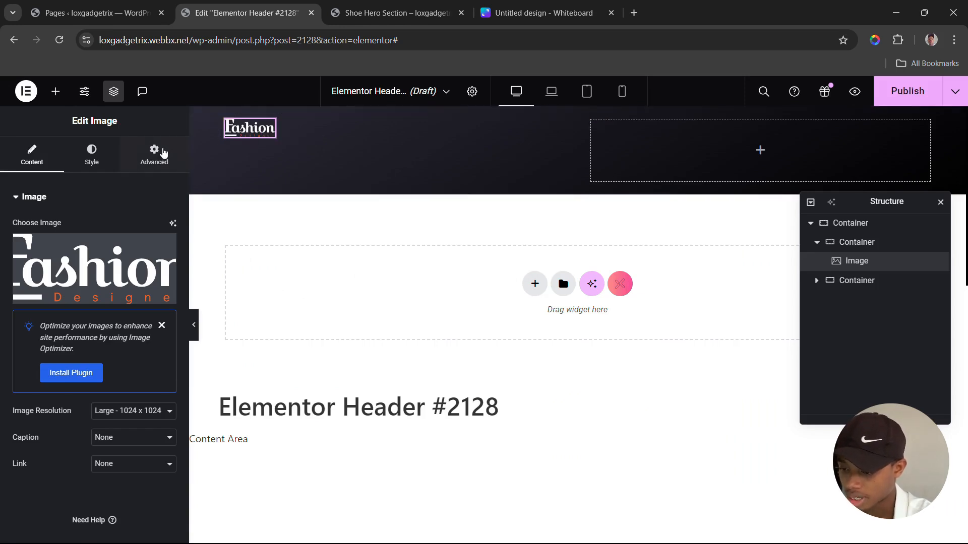
left_click(165, 152)
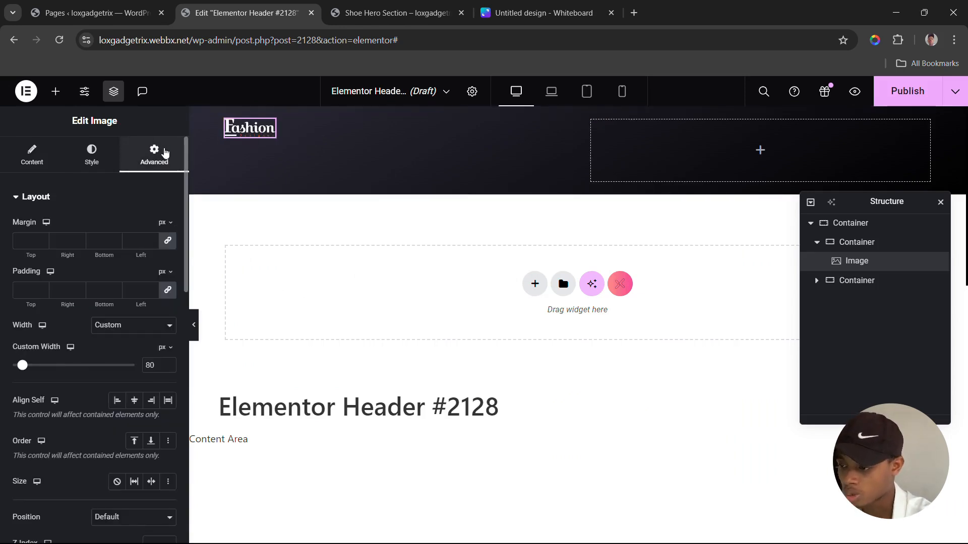
left_click_drag(22, 365, 33, 365)
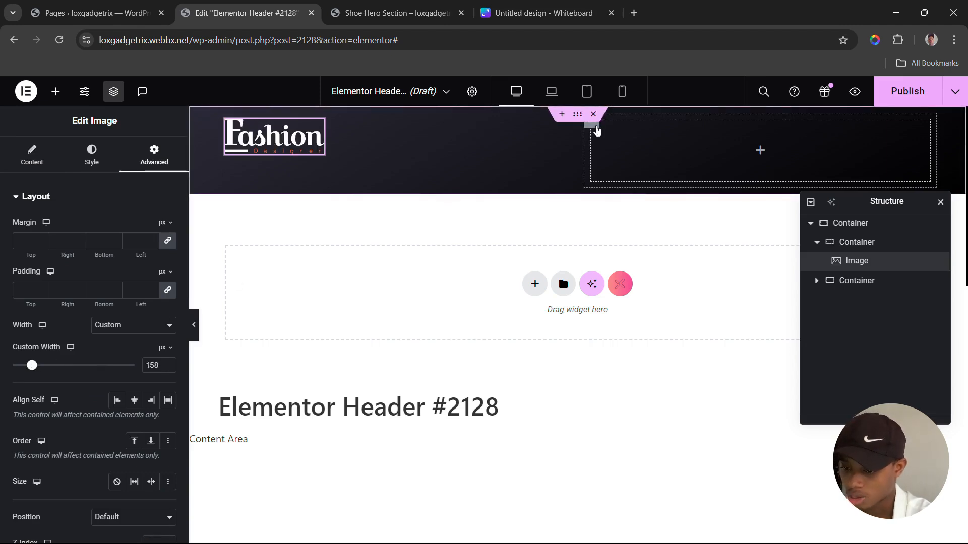
Step: Add a Menu widget to the second inner container of the header
left_click(597, 130)
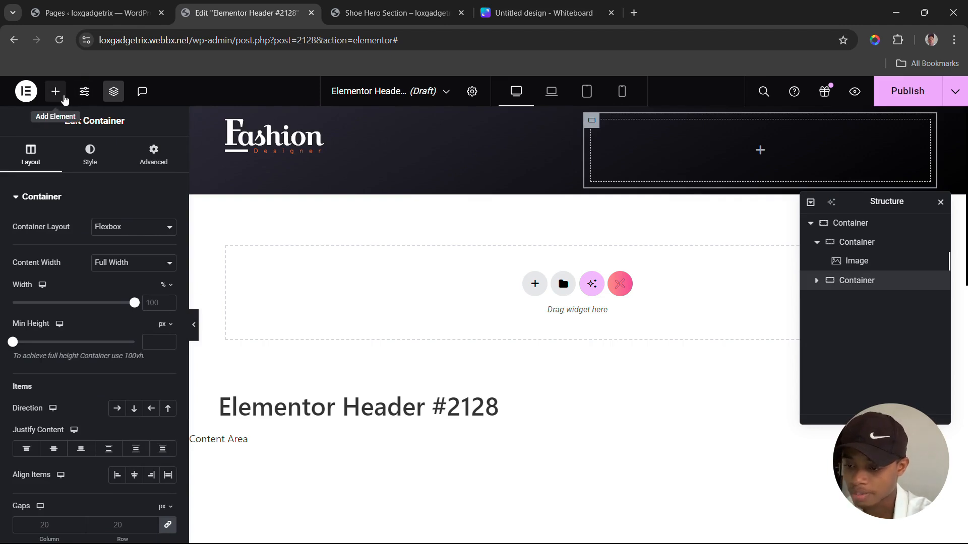
left_click(64, 100)
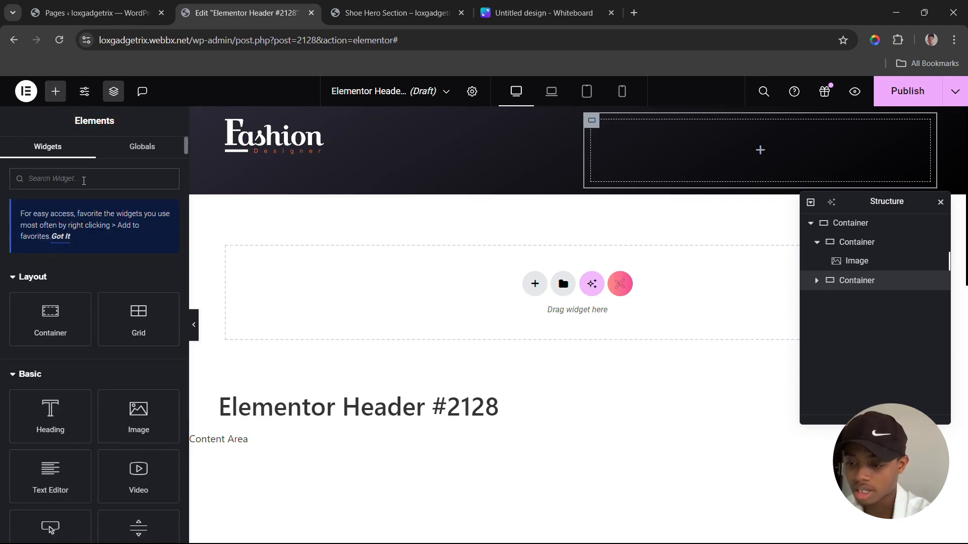
type("menu")
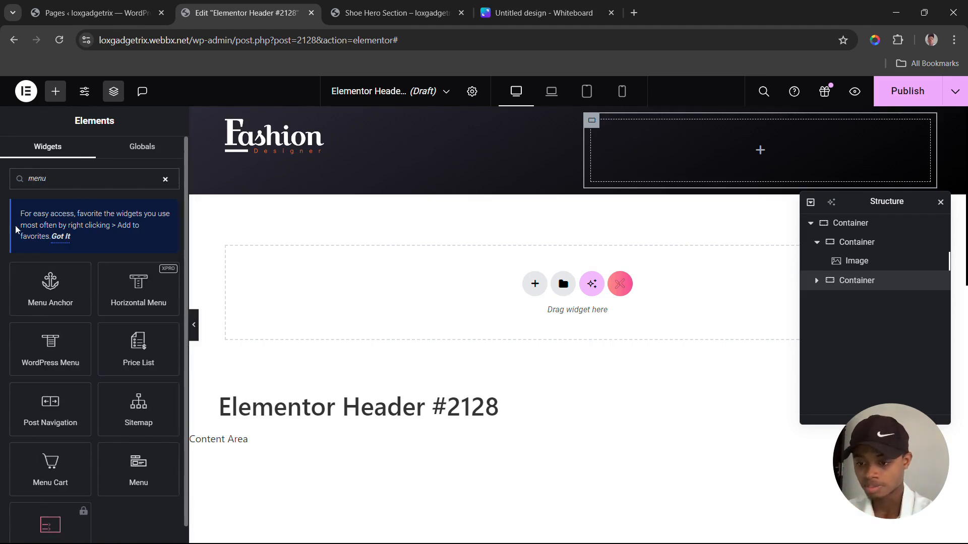
left_click_drag(140, 467, 656, 171)
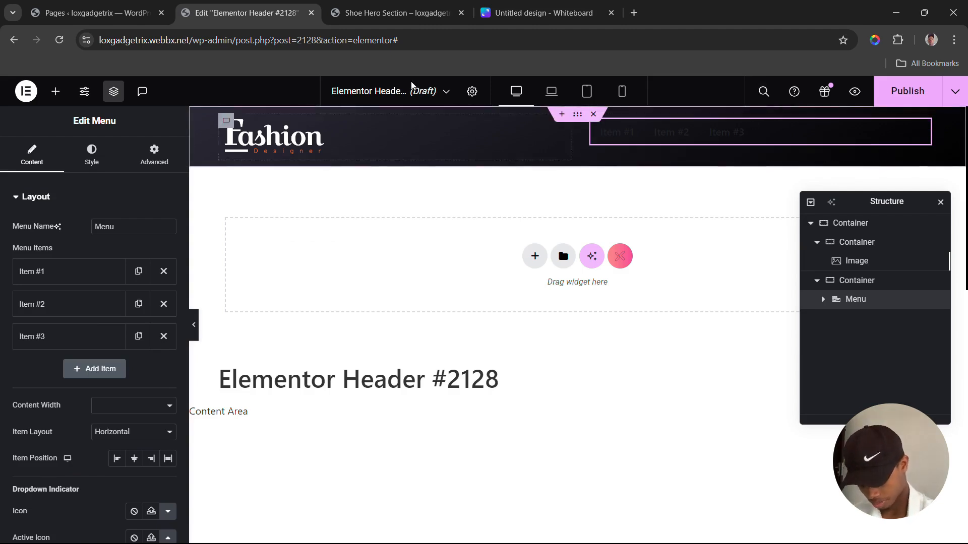
Step: Set the normal text color of the menu widget's items to white, #FFFFFF
left_click(57, 91)
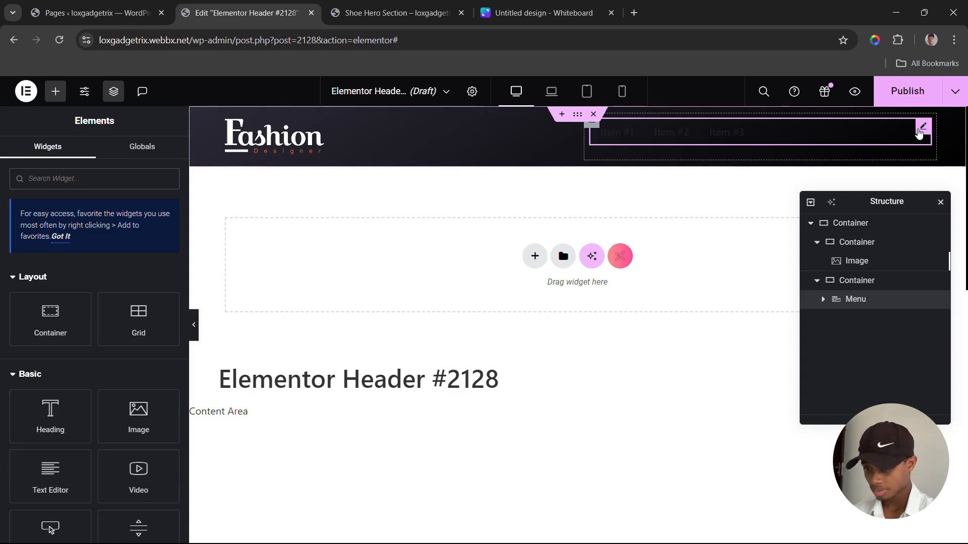
left_click(922, 129)
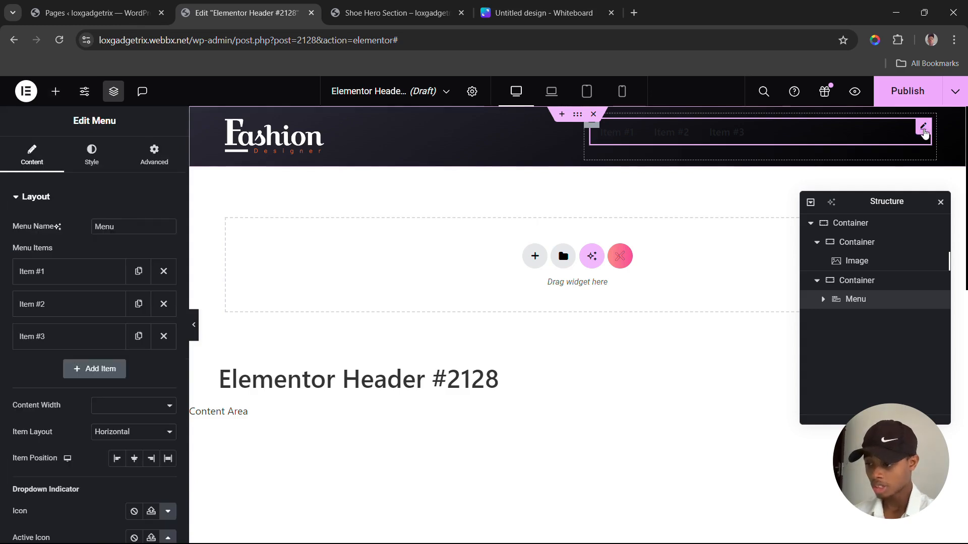
left_click(92, 162)
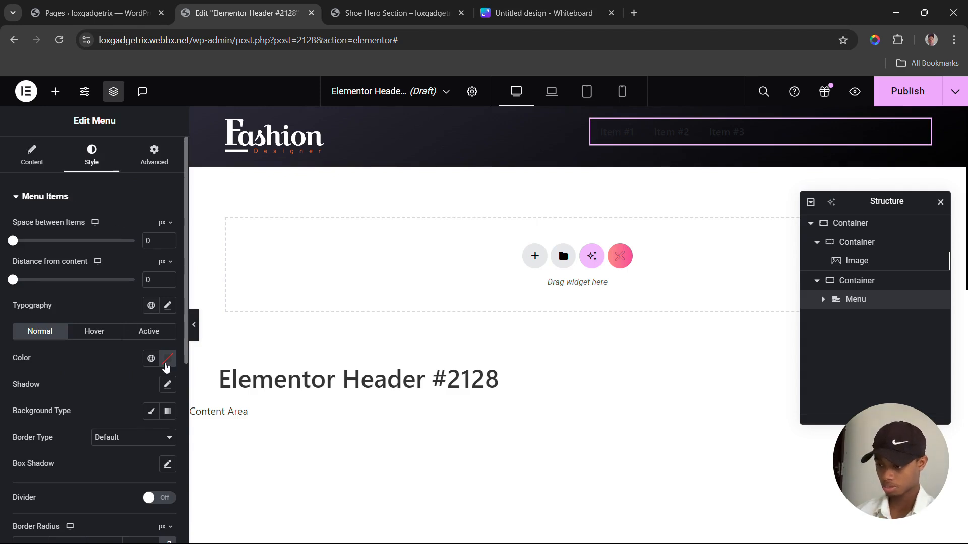
left_click(166, 365)
left_click_drag(96, 199, 83, 169)
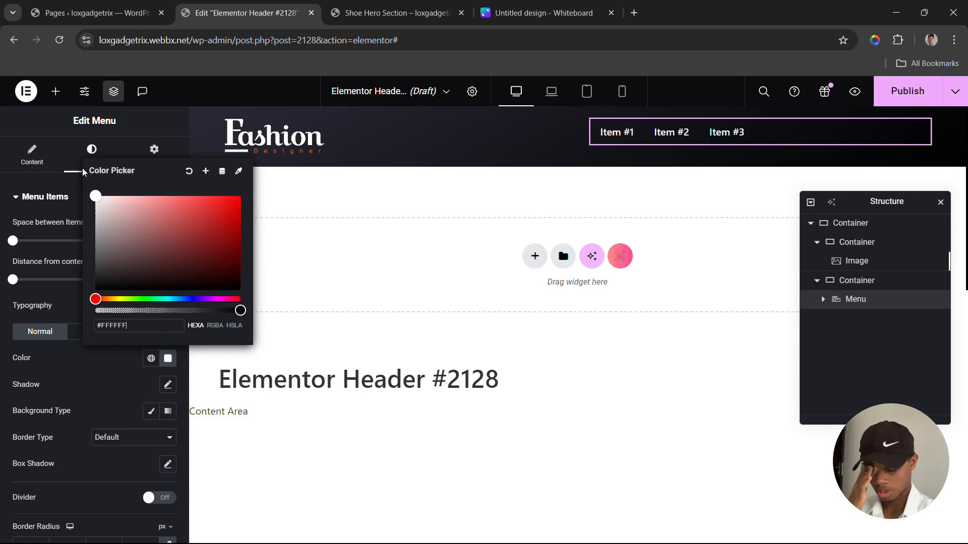
left_click(85, 382)
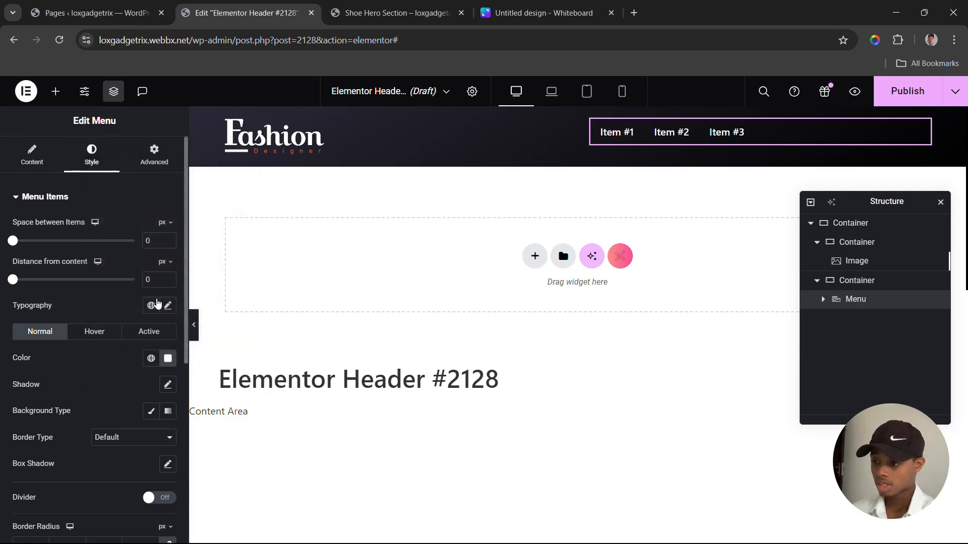
Step: Set the menu items' font family to Poppins
left_click(167, 306)
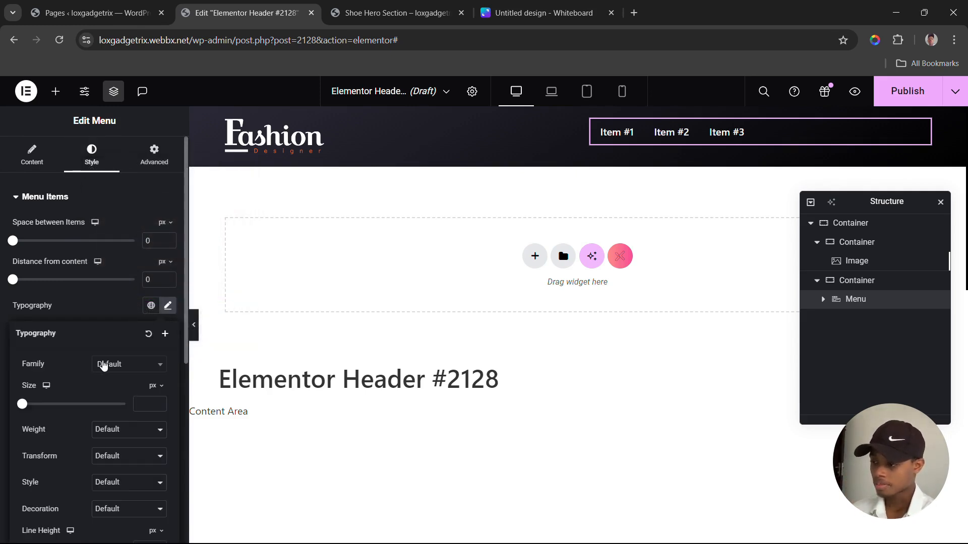
left_click(104, 366)
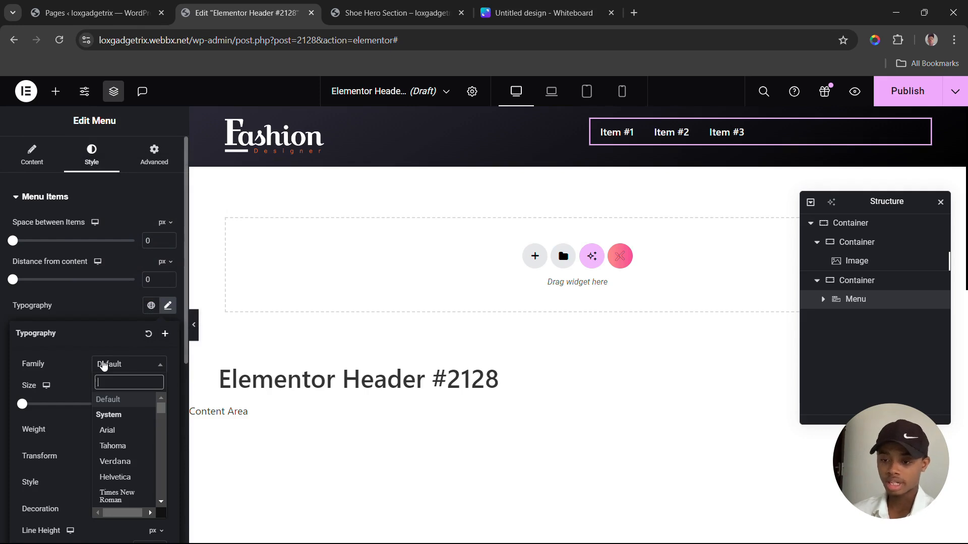
type("popp")
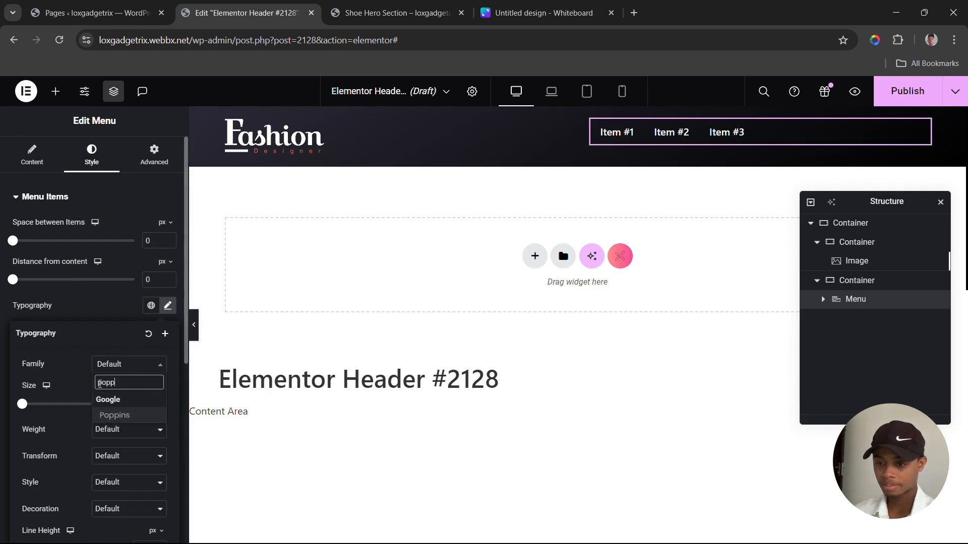
left_click(112, 418)
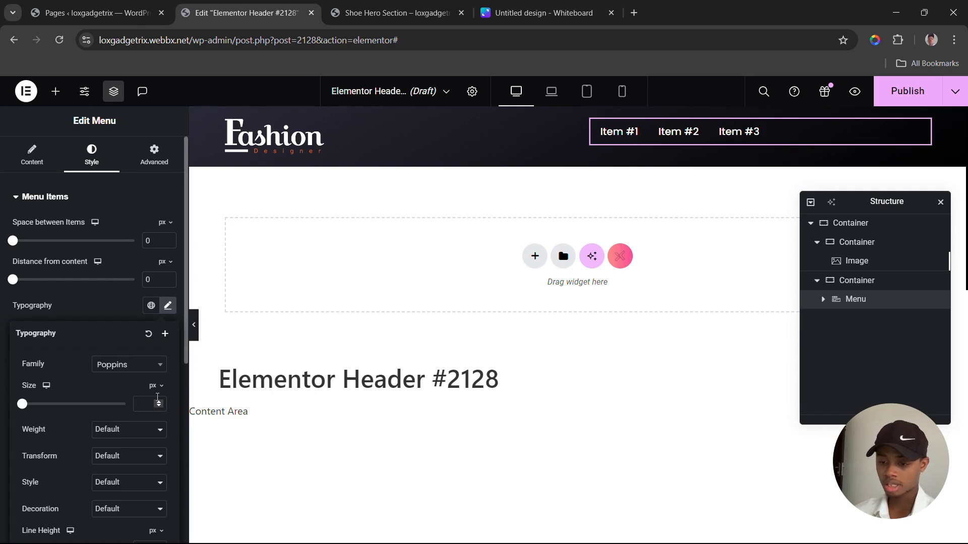
Step: Set the menu items' font size to 15 px
left_click(158, 402)
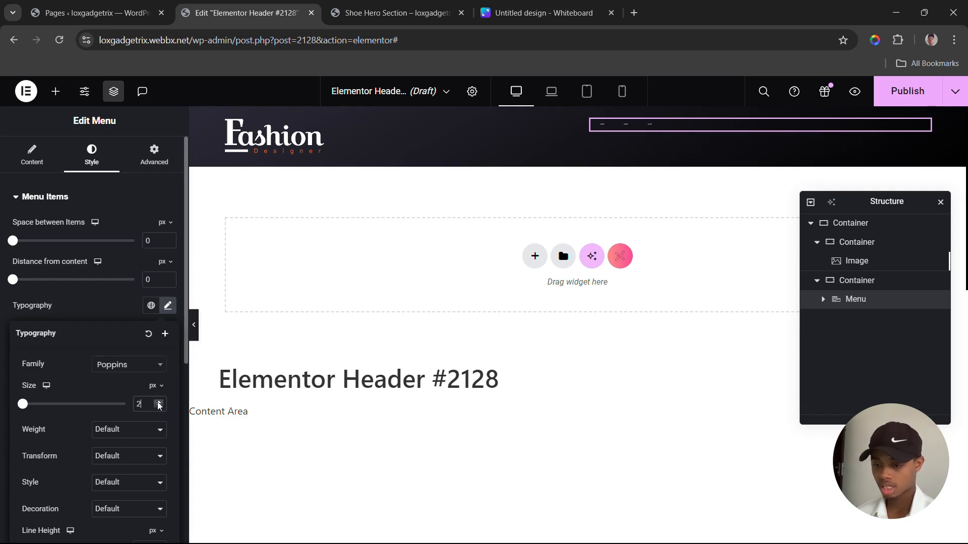
left_click(158, 402)
left_click(158, 402)
left_click(159, 402)
left_click(158, 402)
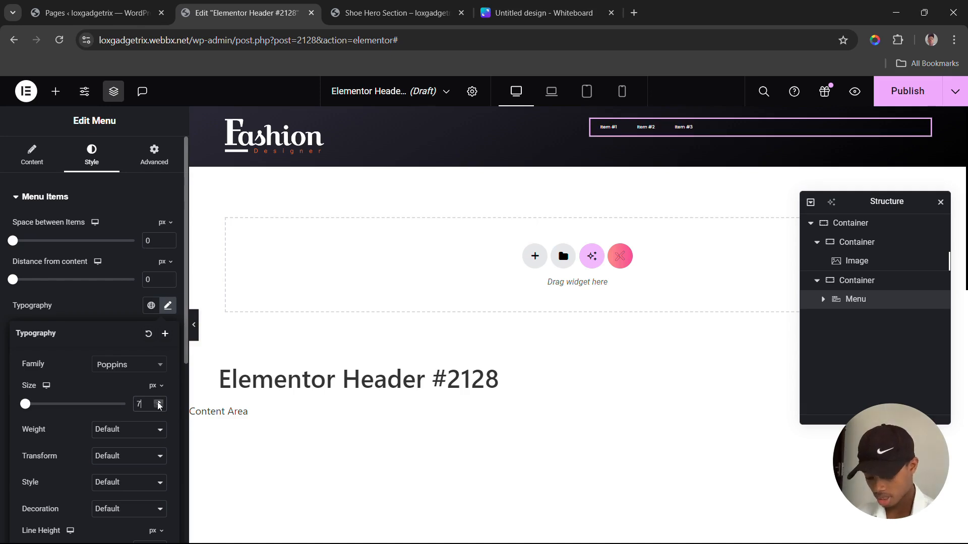
left_click(157, 403)
left_click(157, 402)
left_click(158, 403)
left_click(158, 402)
left_click(158, 402)
left_click(158, 403)
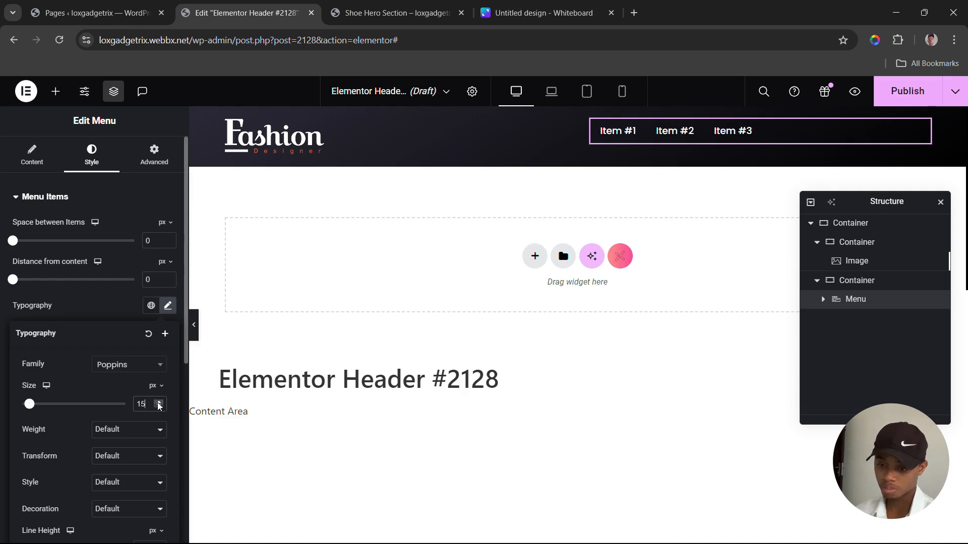
left_click(158, 403)
left_click(158, 403)
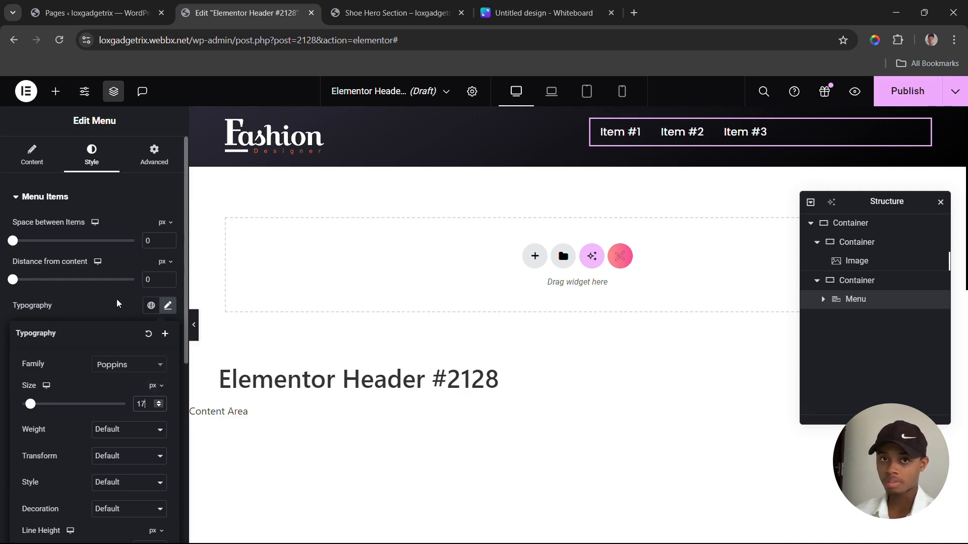
left_click(160, 407)
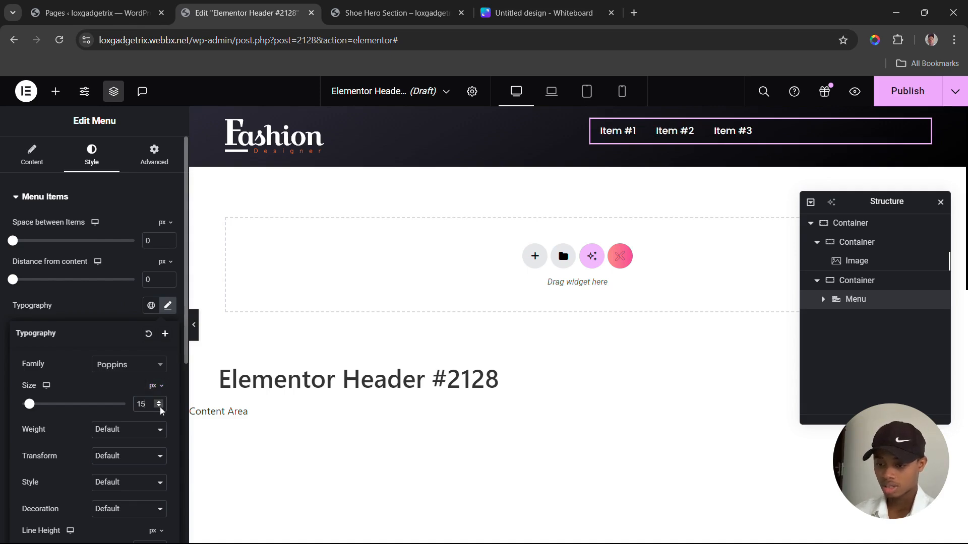
left_click(114, 307)
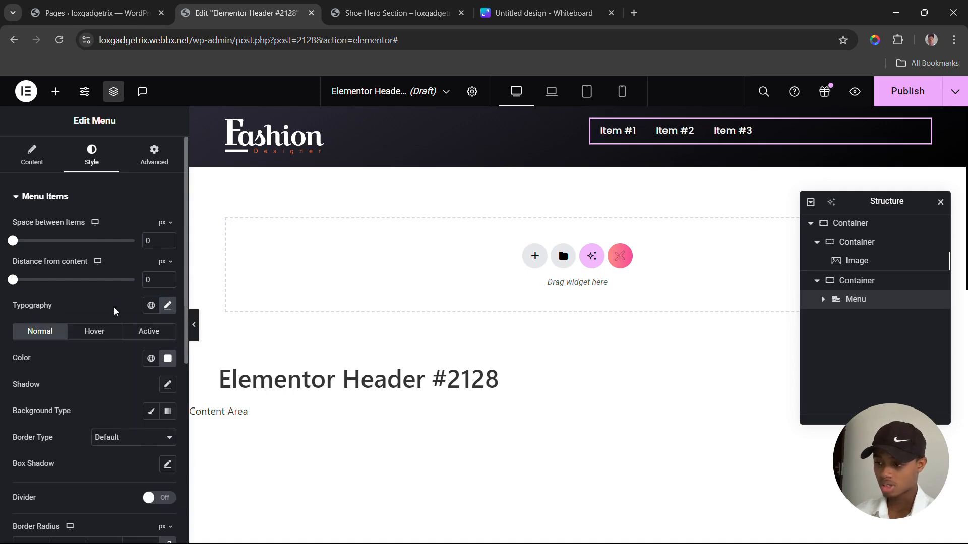
Step: Rename the first menu item as Men
left_click(32, 156)
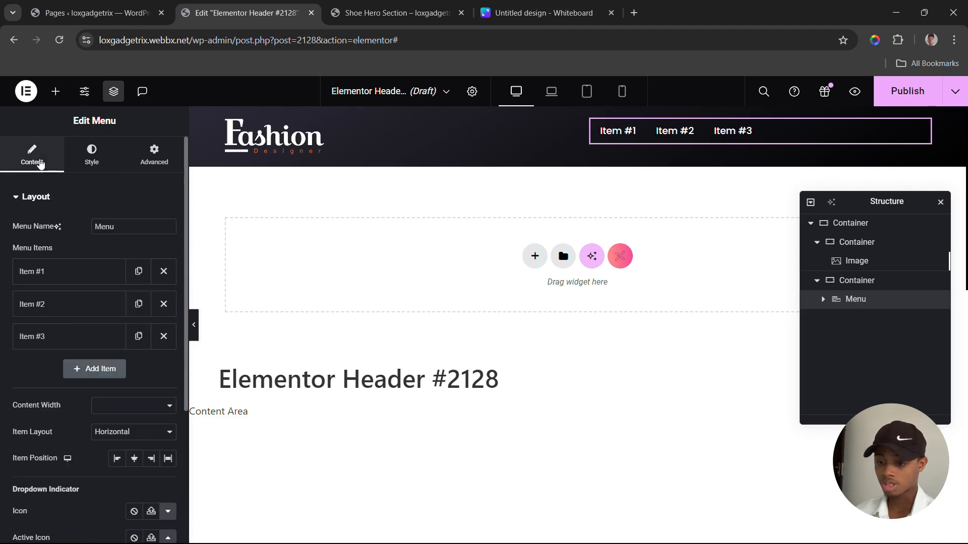
left_click(61, 275)
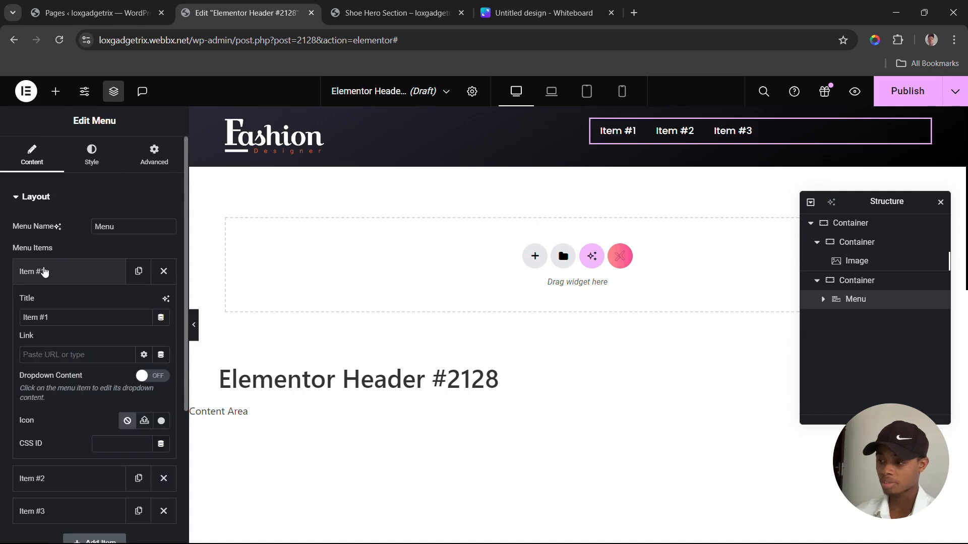
triple_click(54, 317)
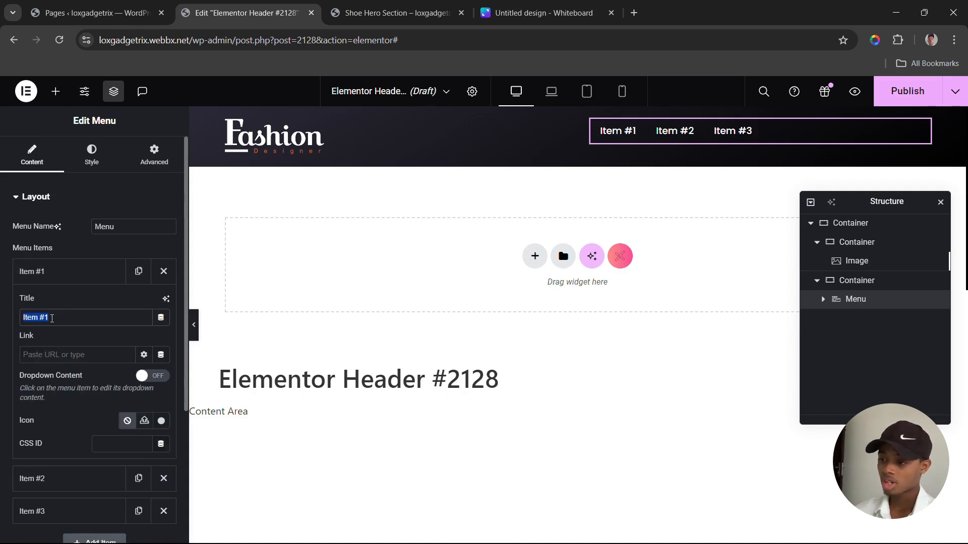
type("M")
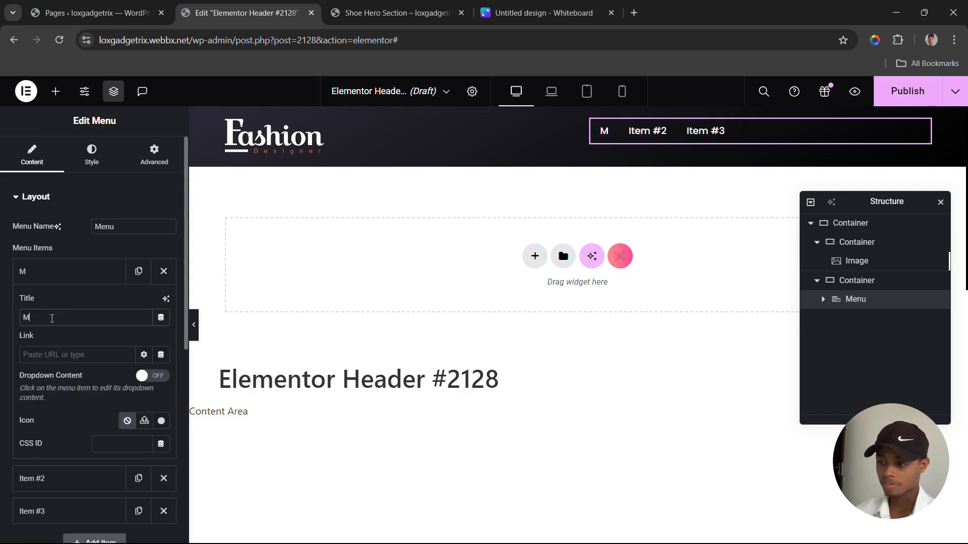
type("en")
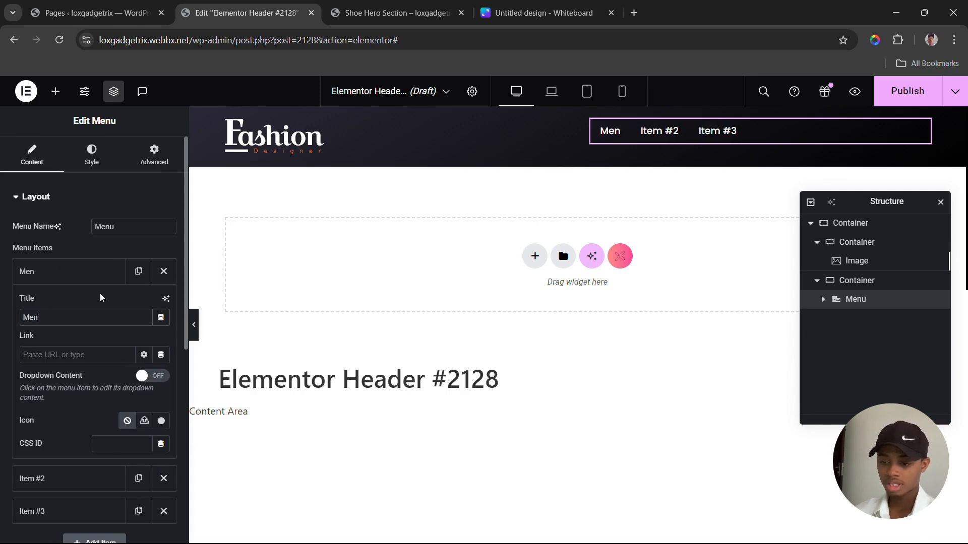
left_click(62, 276)
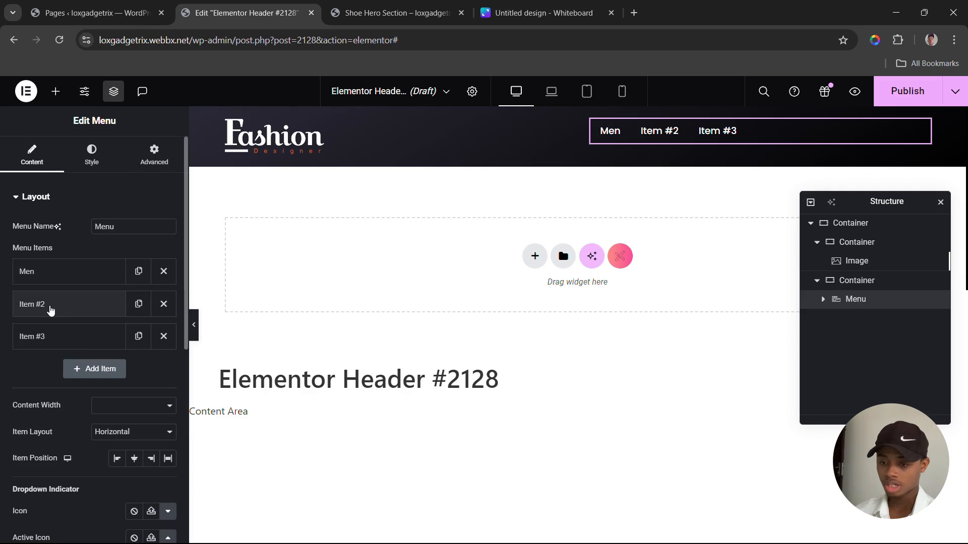
Step: Rename the second menu item as Women and the third menu item as Unisex
left_click(51, 310)
triple_click(57, 350)
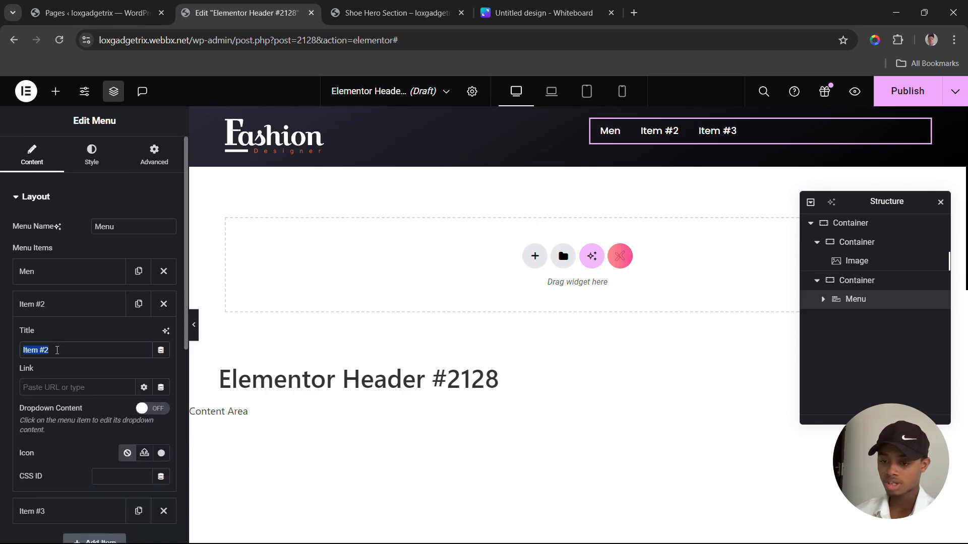
type("Women")
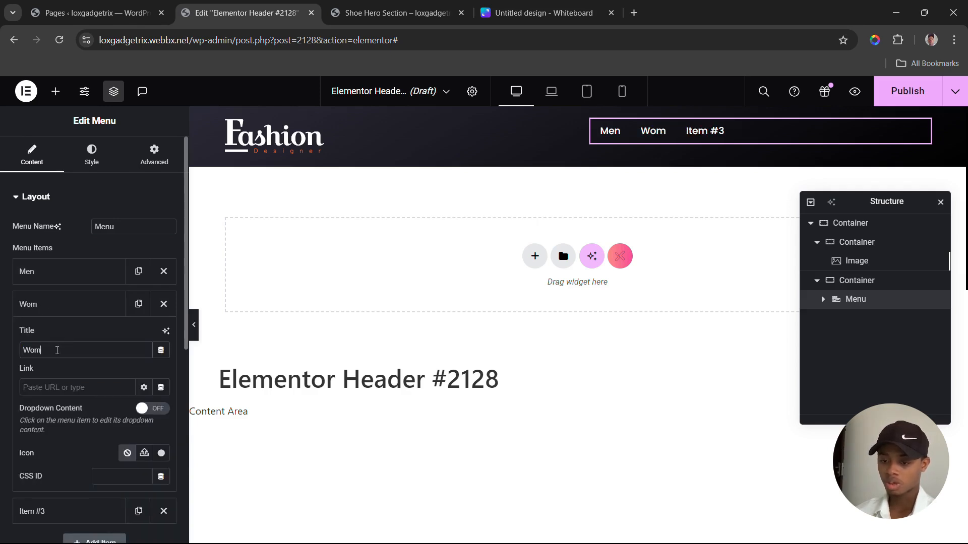
left_click(64, 310)
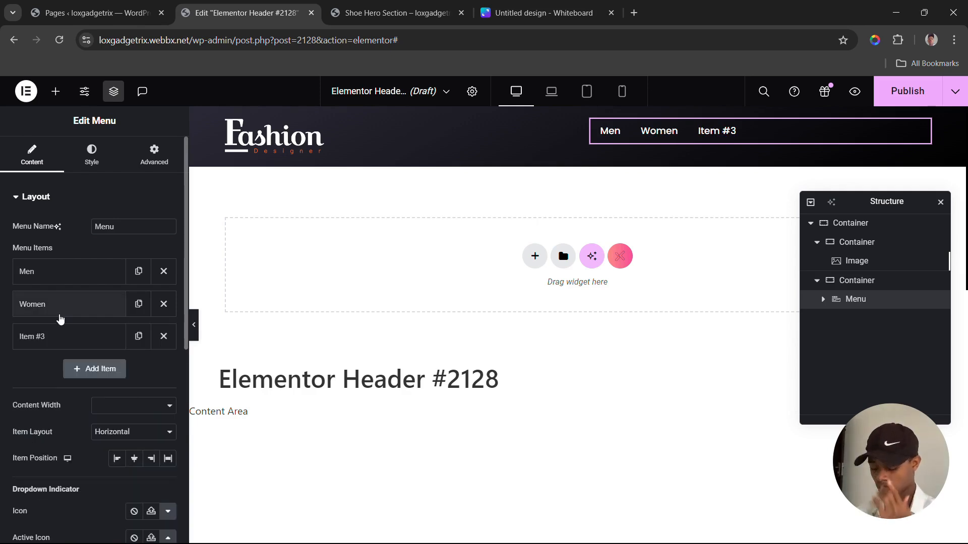
left_click(57, 335)
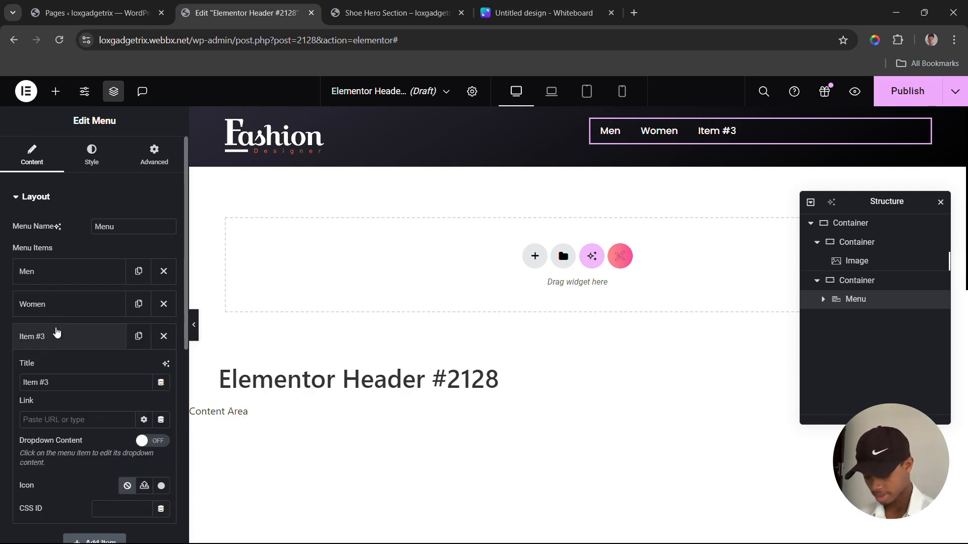
triple_click(59, 387)
type("U")
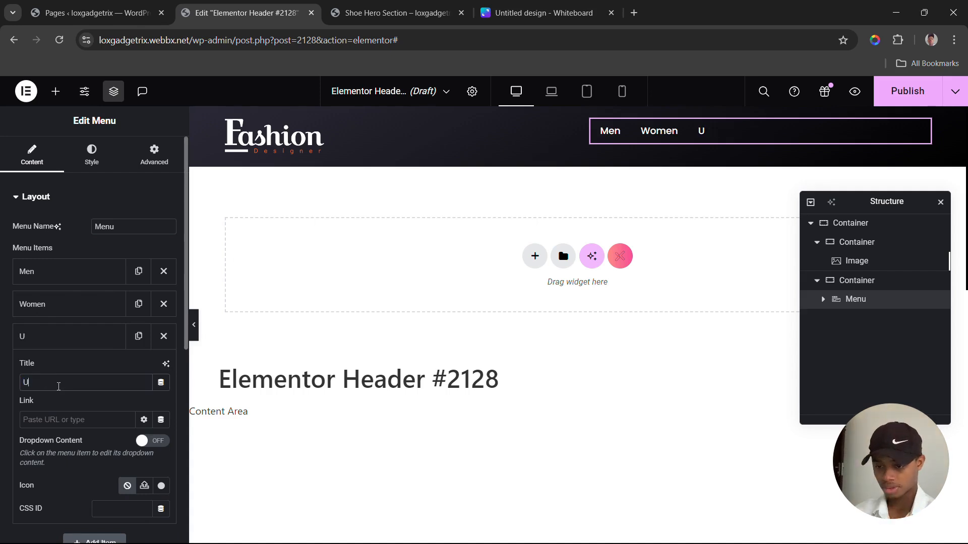
type("nisex")
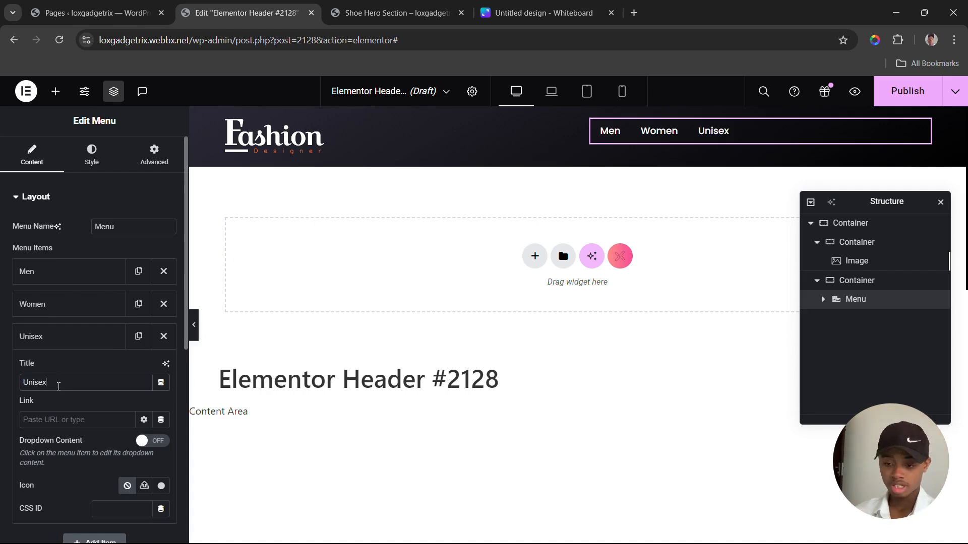
Step: Set the padding of the menu's container and the logo's container to 0 px on all sides
left_click(593, 132)
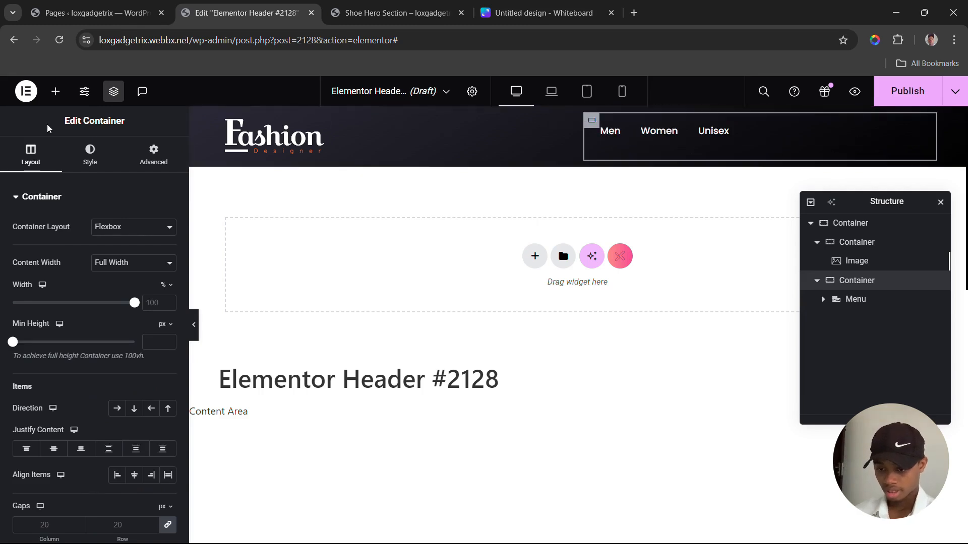
left_click(152, 155)
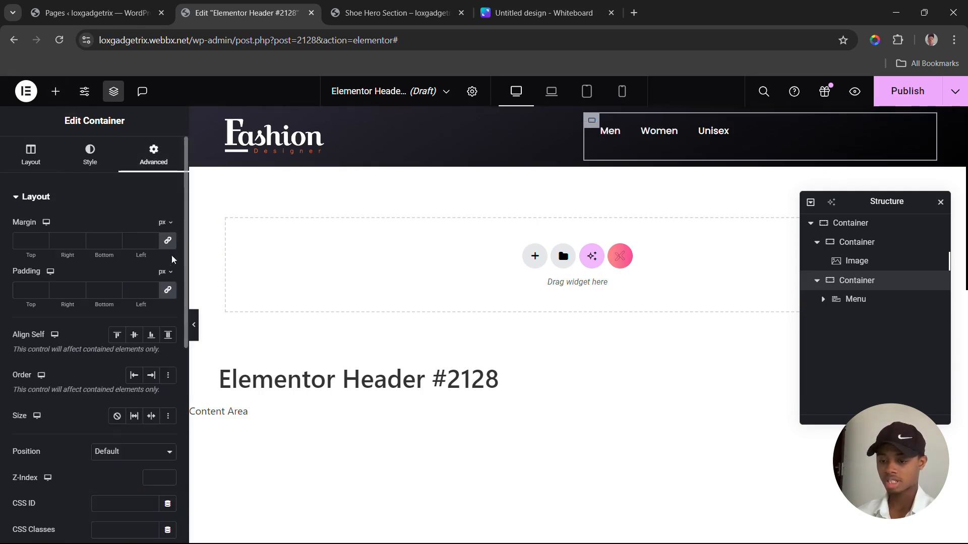
left_click(168, 292)
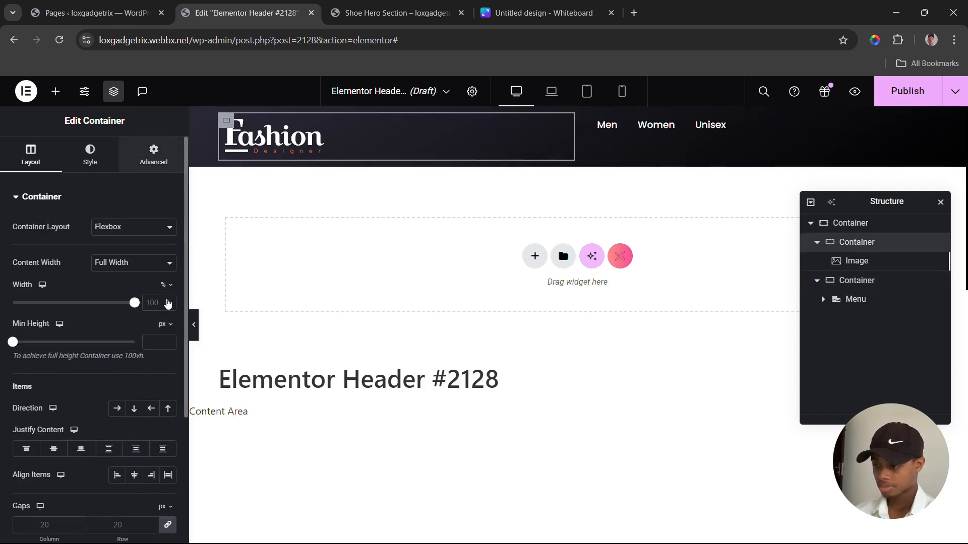
left_click(168, 290)
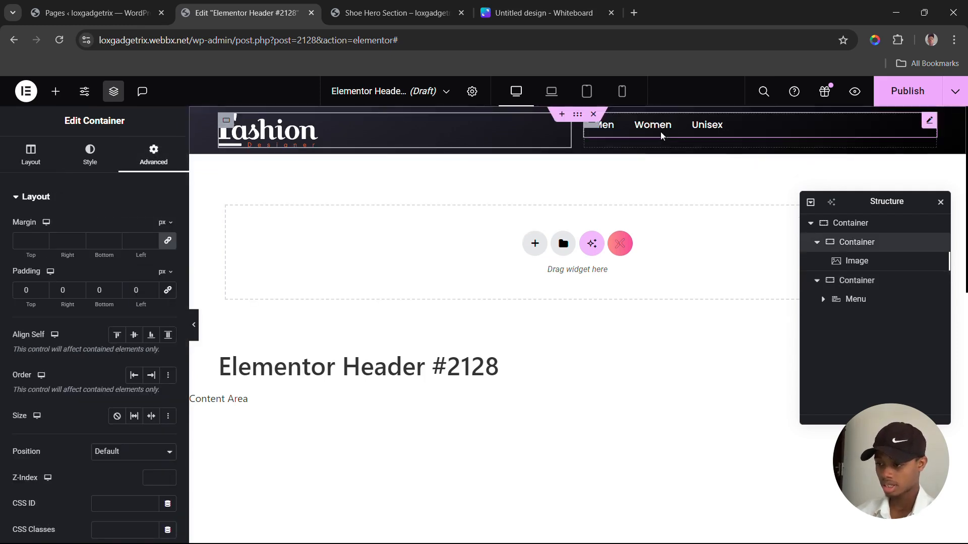
Step: Center the header's main container contents by setting both Justify Content and Align Items to Center
left_click(577, 115)
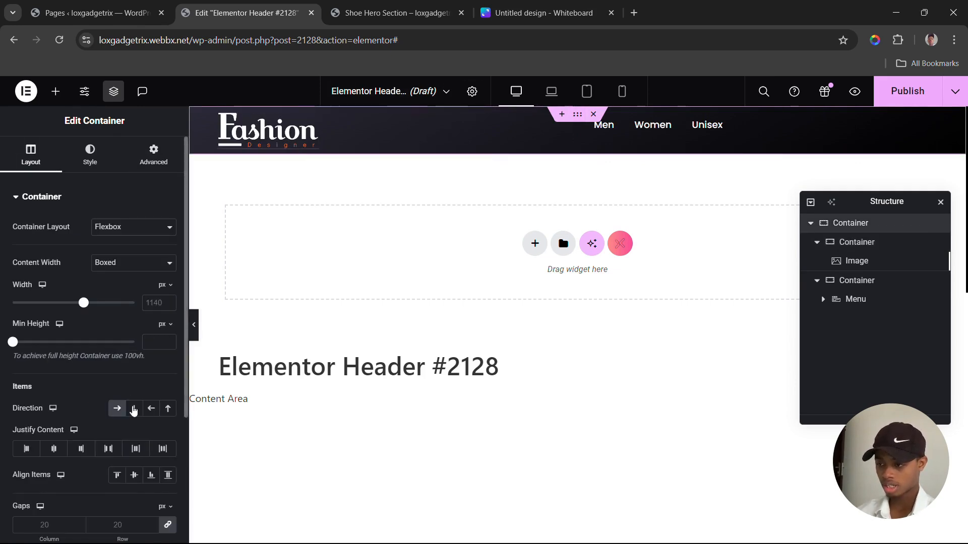
left_click(53, 448)
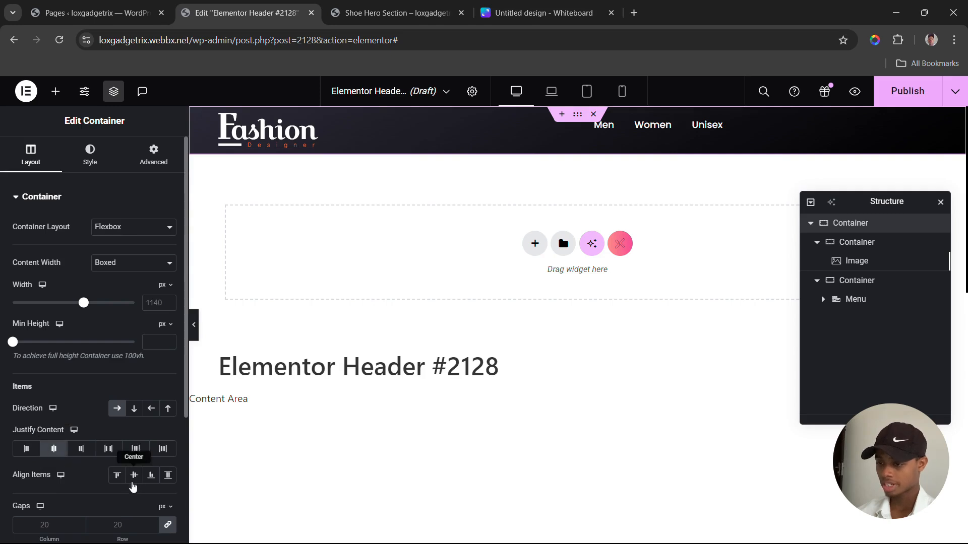
left_click(133, 477)
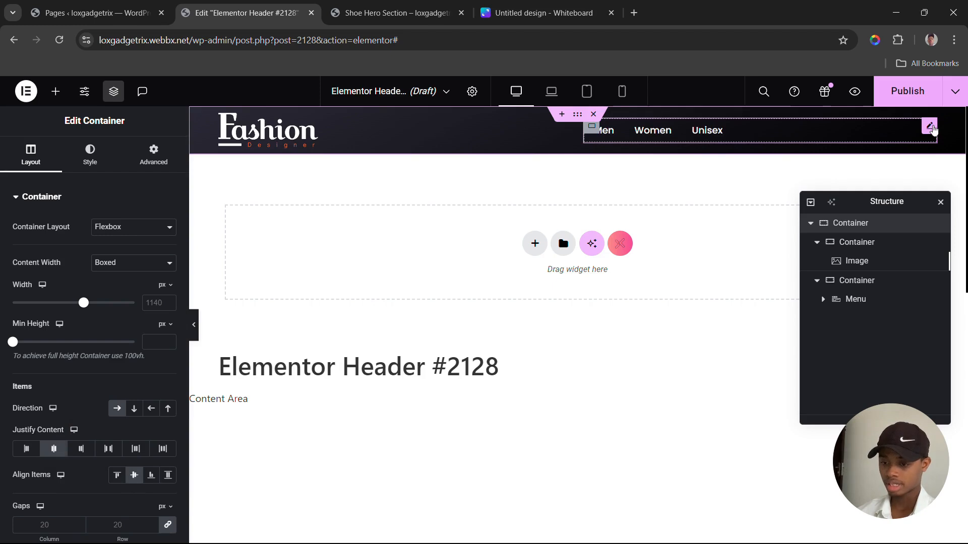
Step: Add a new nested container below the menu widget, inside the menu's container
left_click(669, 131)
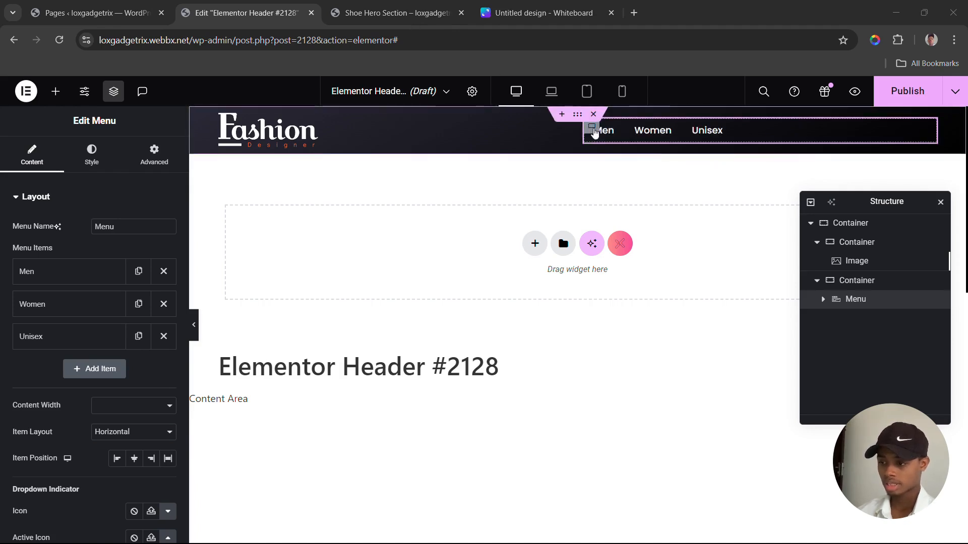
left_click(592, 127)
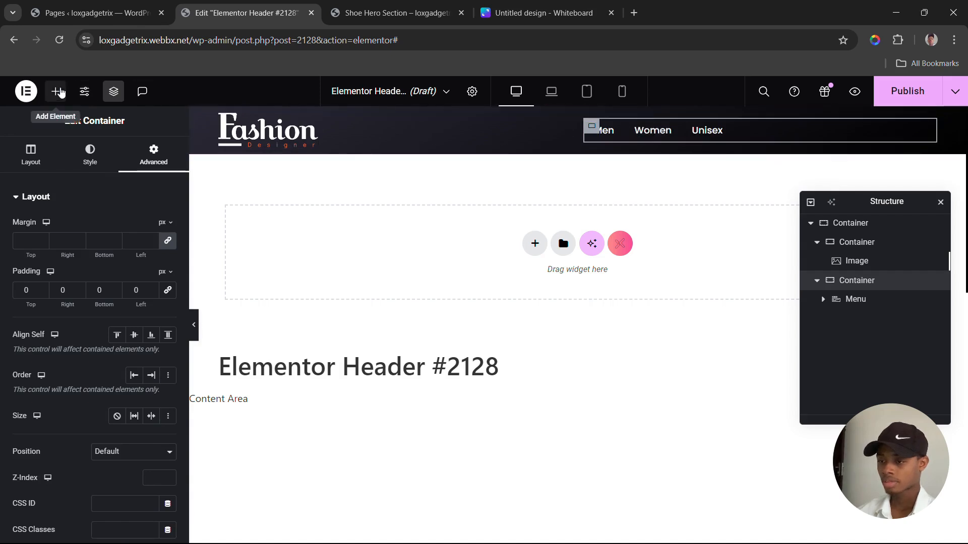
left_click(59, 91)
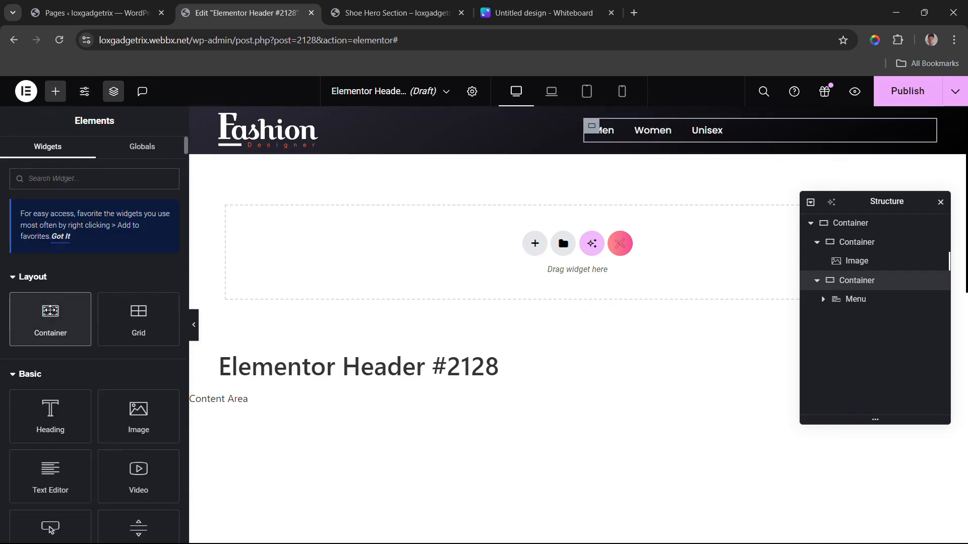
left_click(50, 311)
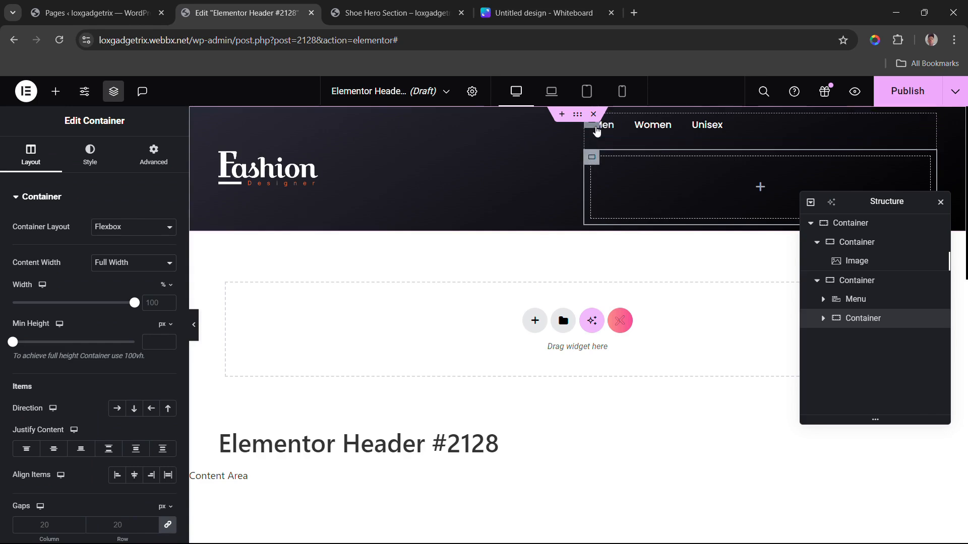
Step: Set the direction of the container holding the menu to Row - horizontal
left_click(593, 124)
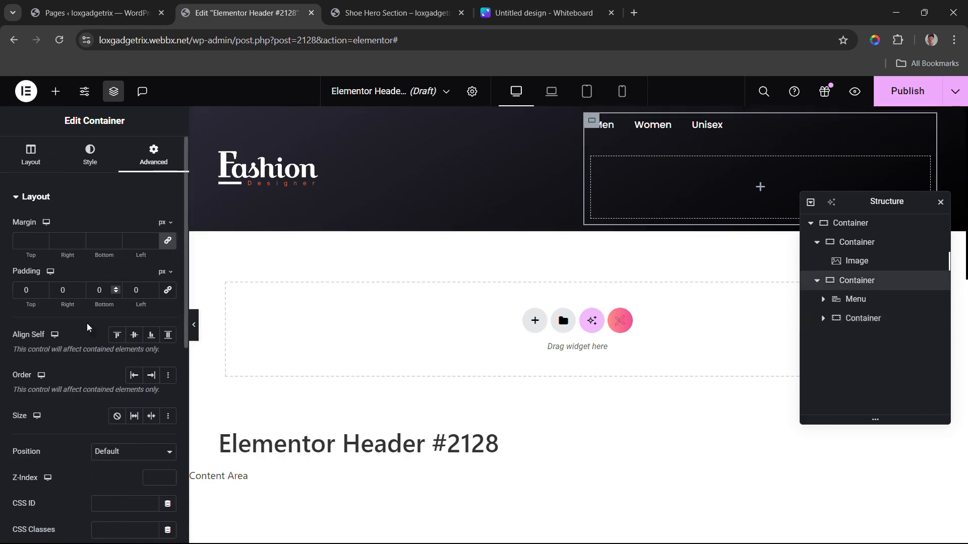
left_click(32, 155)
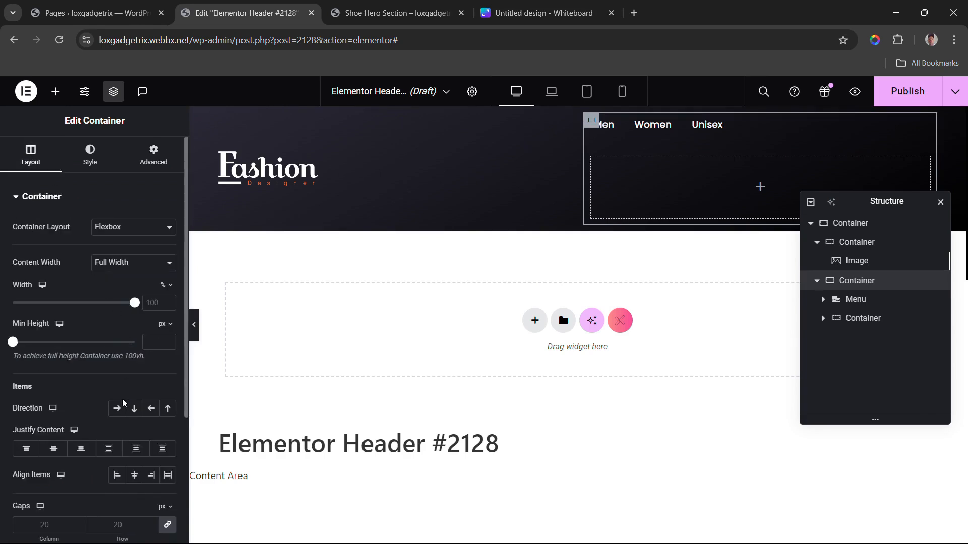
left_click(117, 408)
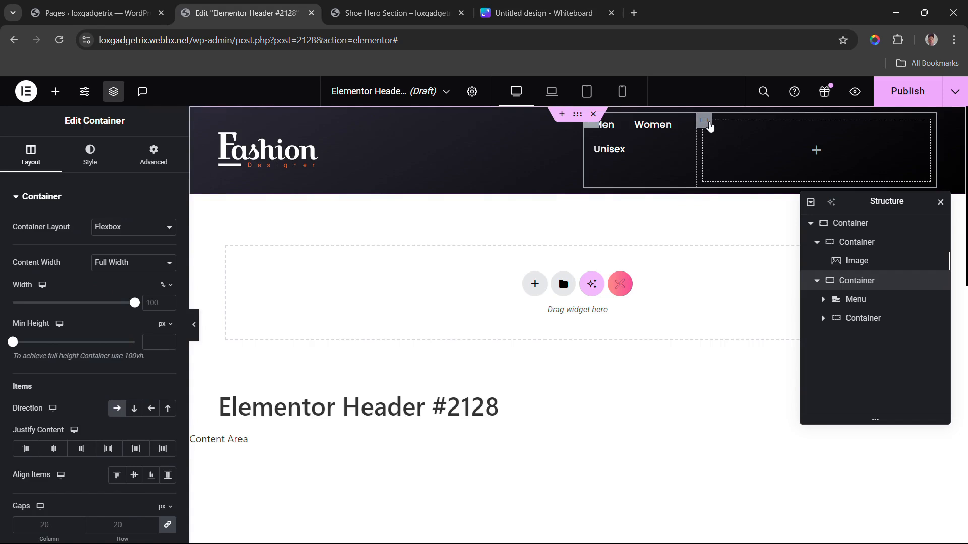
Step: Add an Icon widget to the empty nested container beside the menu and duplicate it
left_click(708, 125)
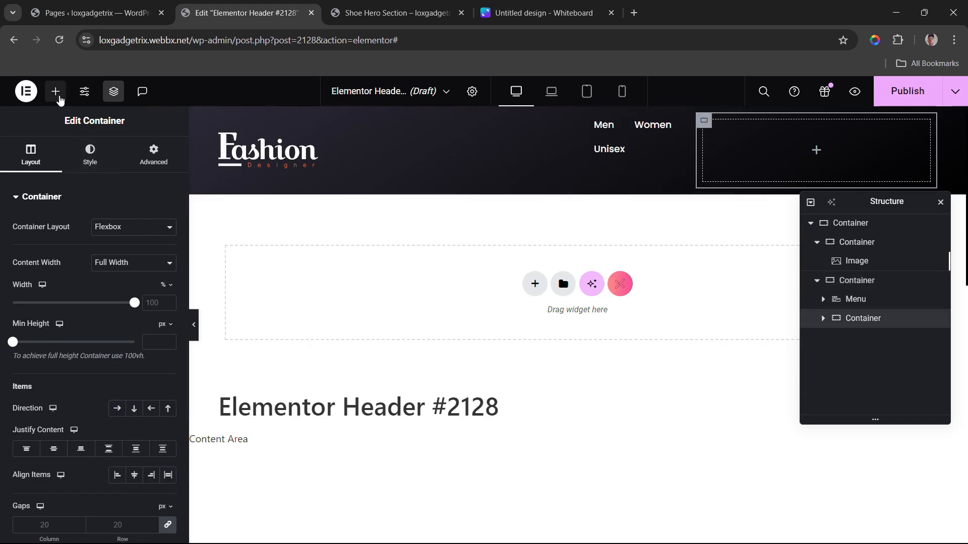
left_click(58, 100)
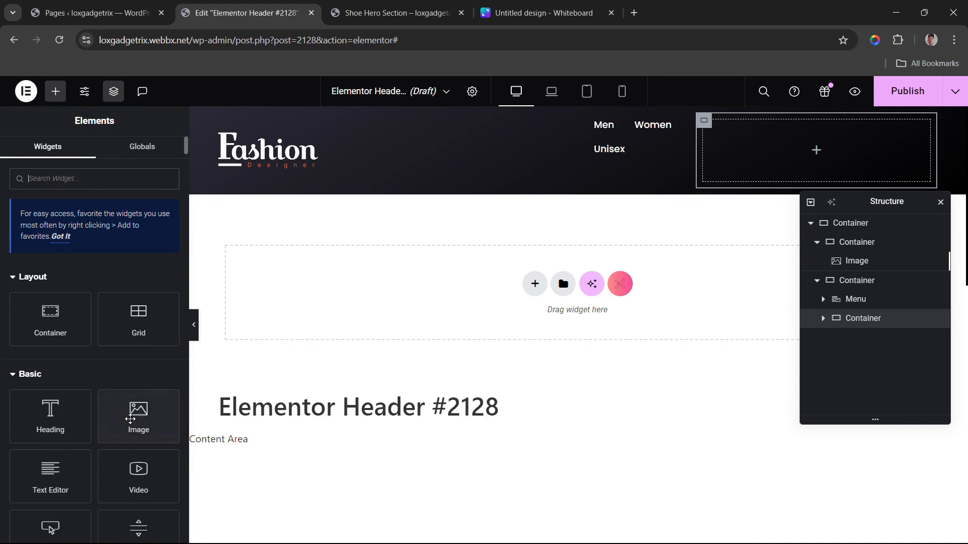
scroll(101, 443, "down", 3)
scroll(101, 443, "down", 3)
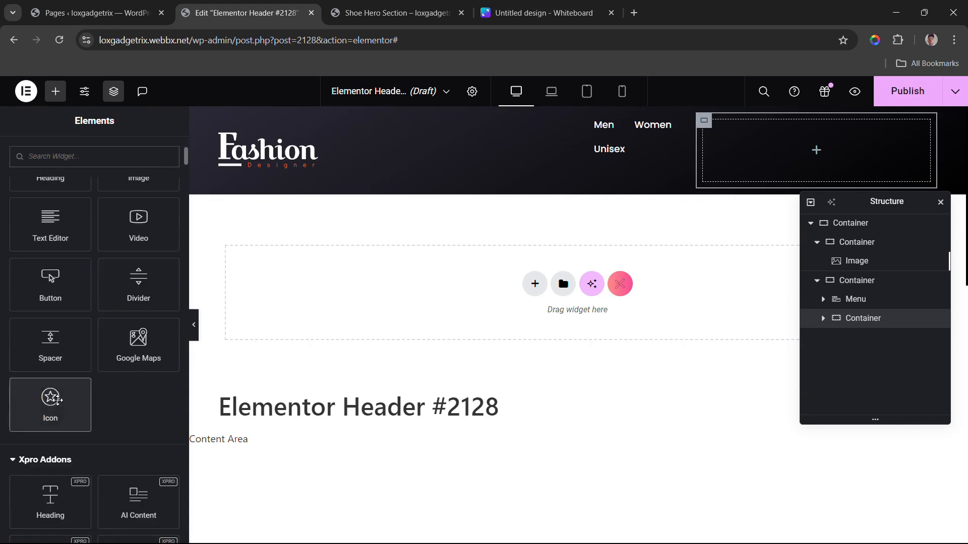
left_click(53, 400)
right_click(922, 129)
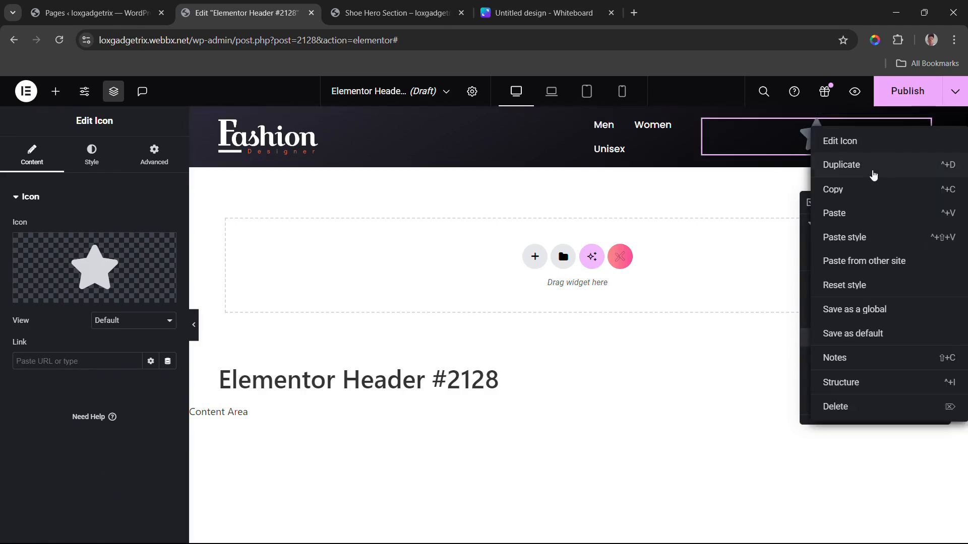
left_click(864, 177)
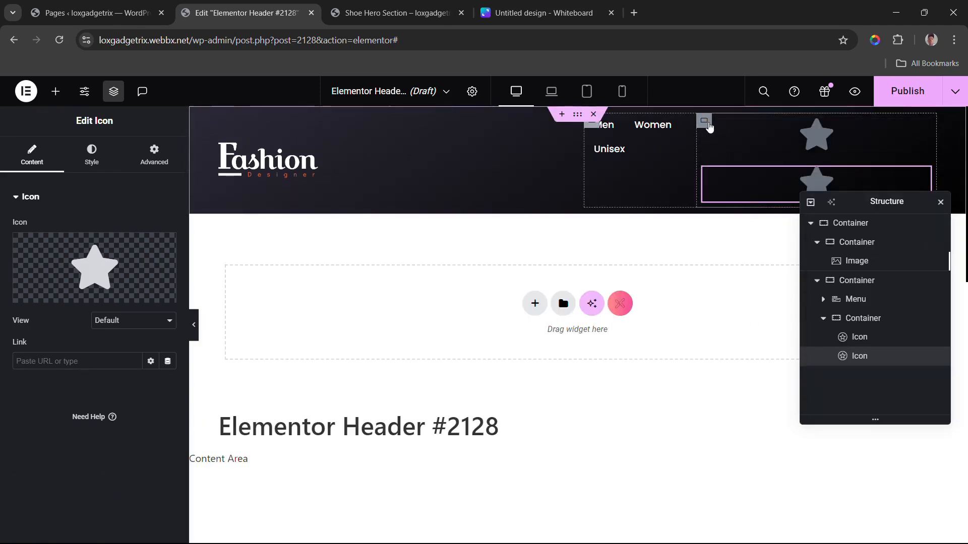
Step: Set the icons' container width to 44% and its direction to Row - horizontal
left_click(704, 121)
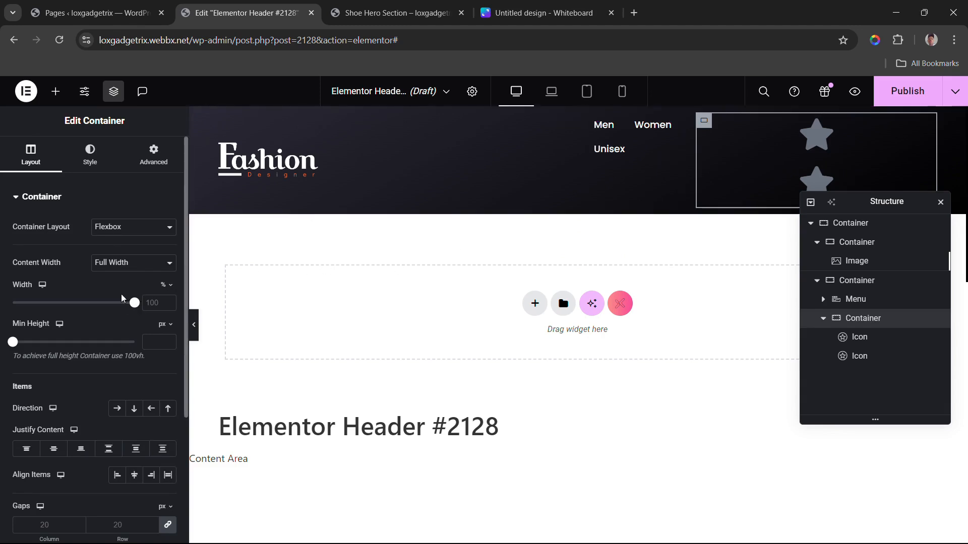
left_click_drag(135, 303, 64, 321)
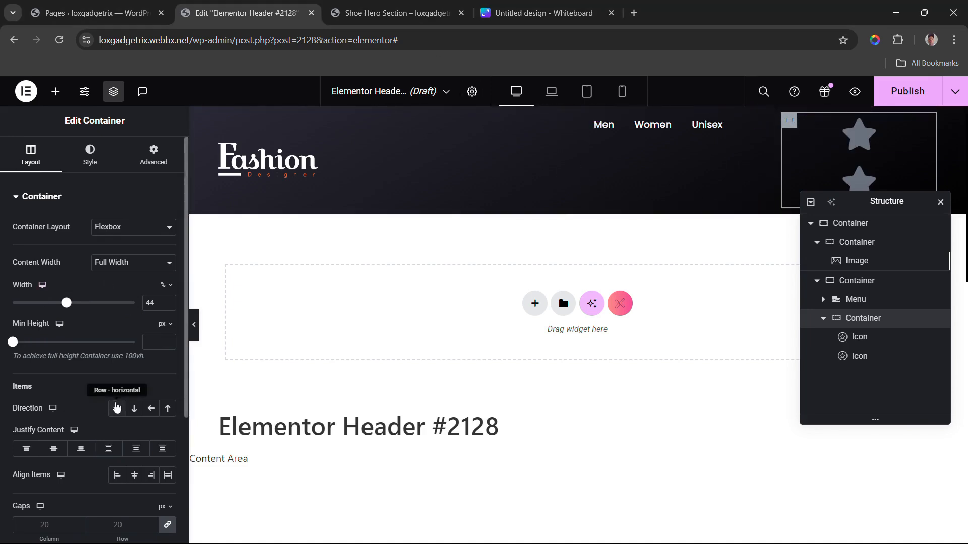
left_click(117, 408)
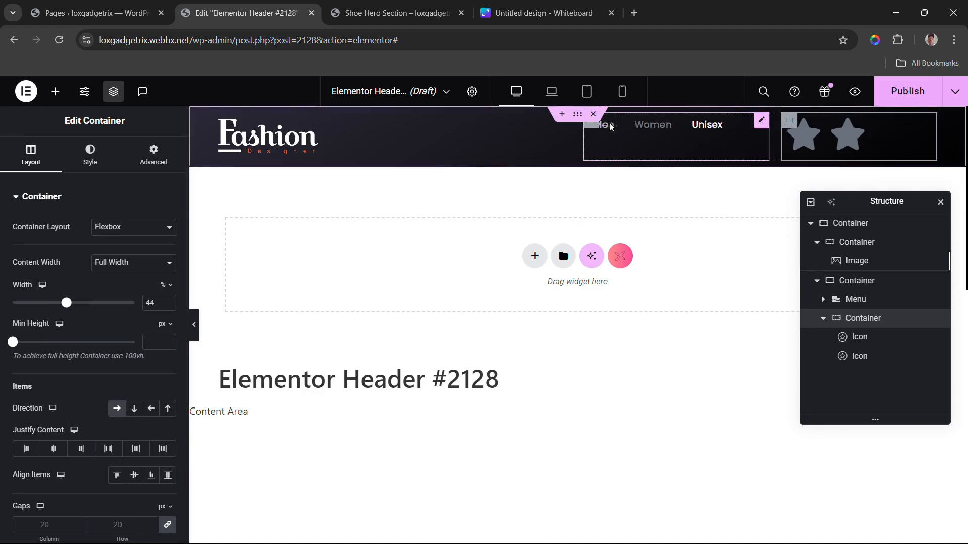
Step: Replace the first star icon with search.svg from the media library
left_click(813, 127)
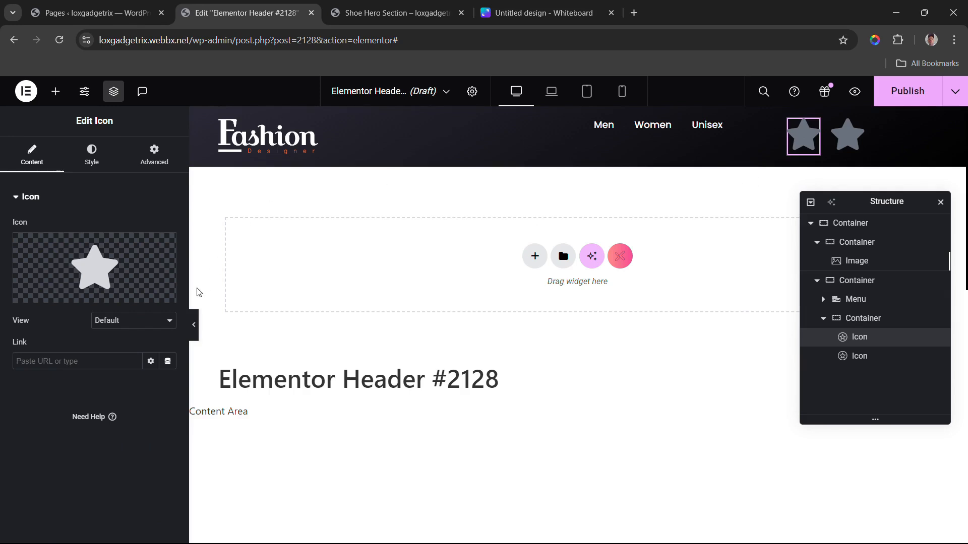
mouse_move(138, 278)
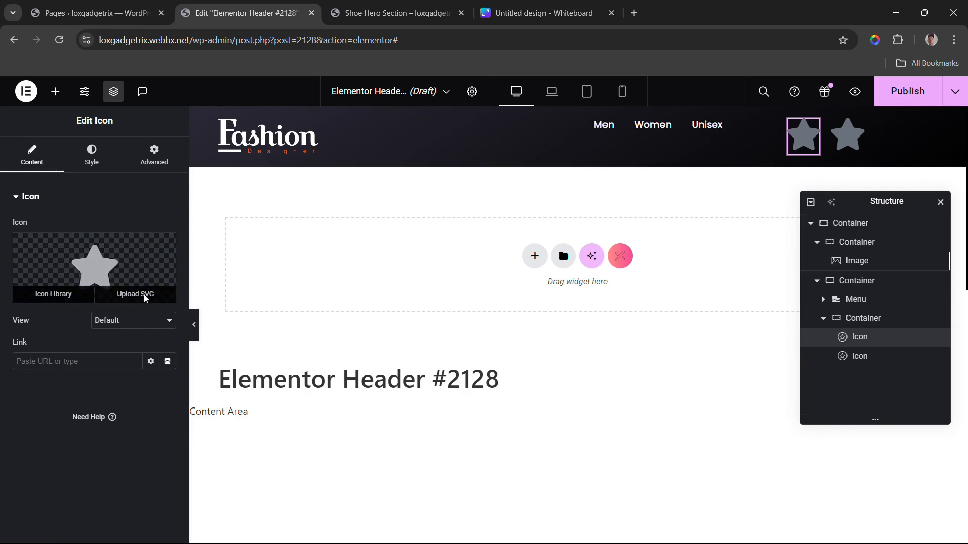
left_click(145, 298)
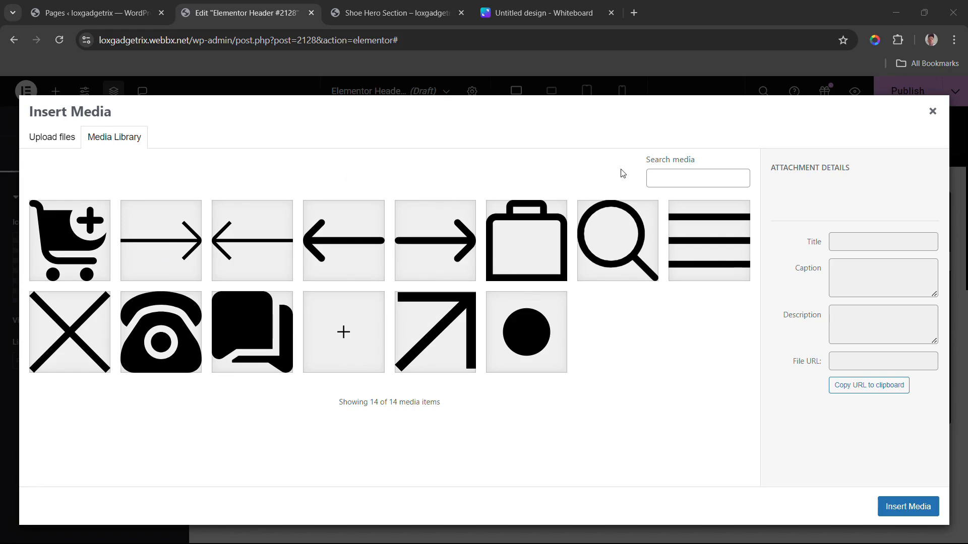
left_click(621, 239)
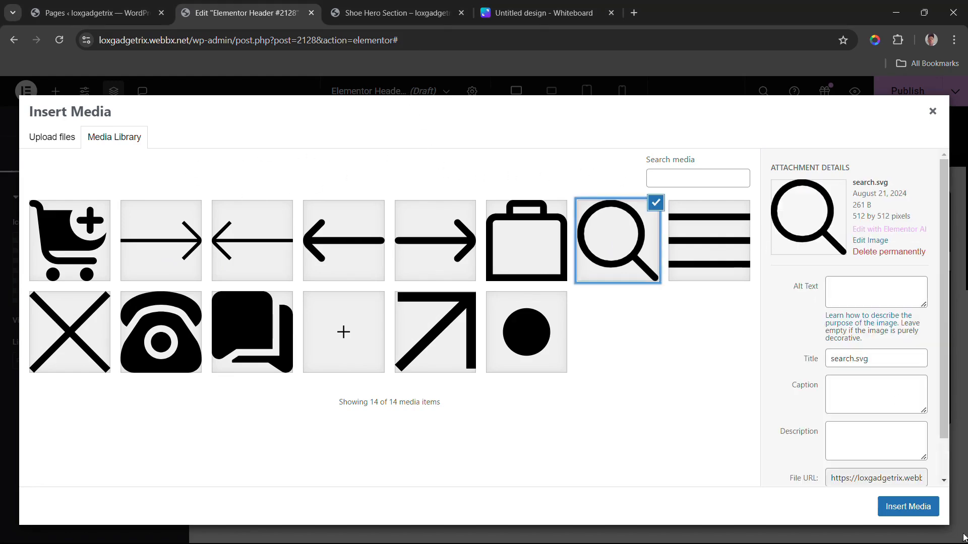
left_click(917, 508)
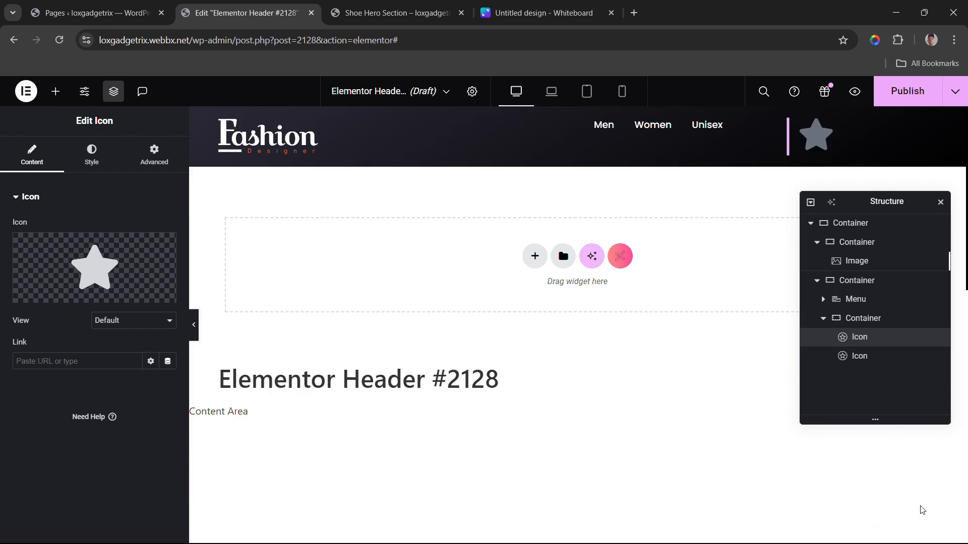
Step: Set the primary color of the search icon to white
left_click(107, 163)
left_click(168, 279)
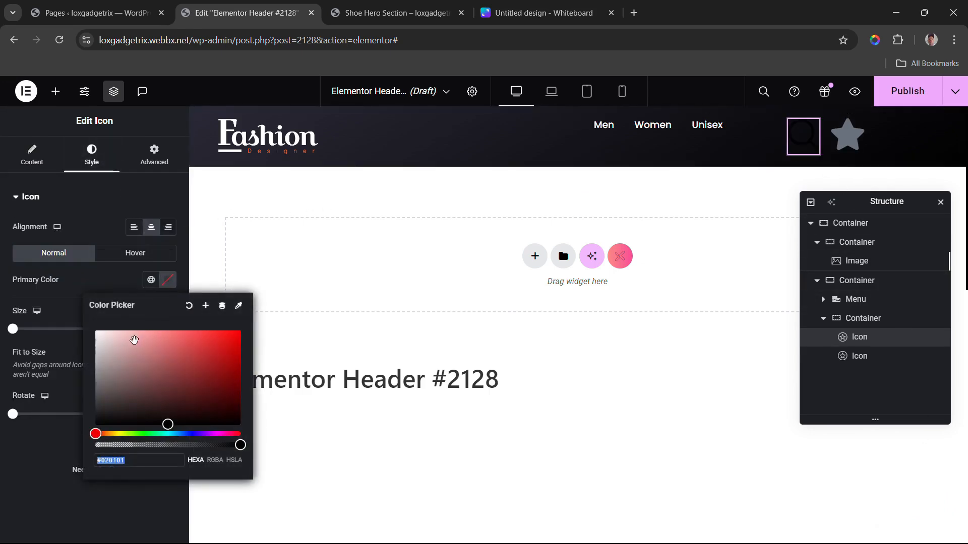
left_click_drag(116, 342, 96, 331)
left_click(77, 288)
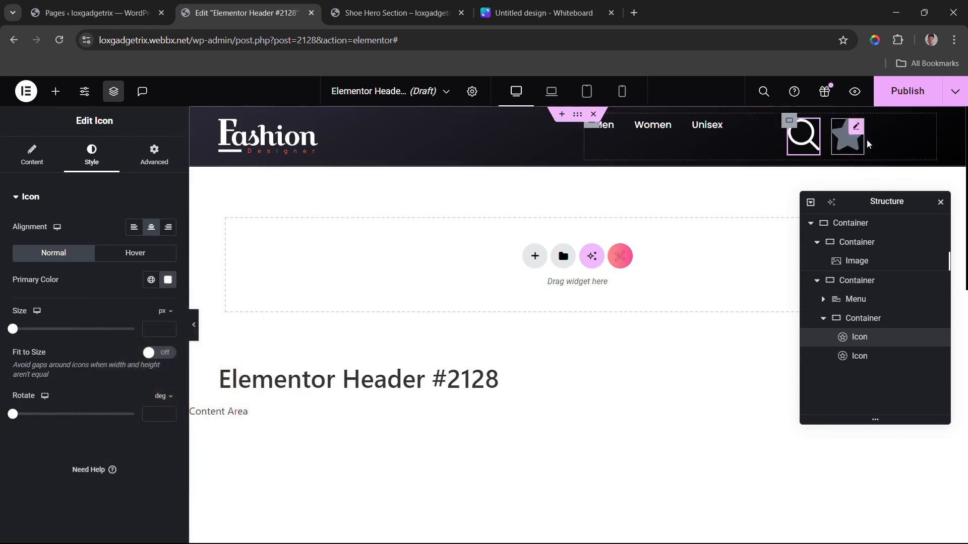
Step: Replace the remaining star icon with briefcase-blank.svg from the media library
left_click(850, 138)
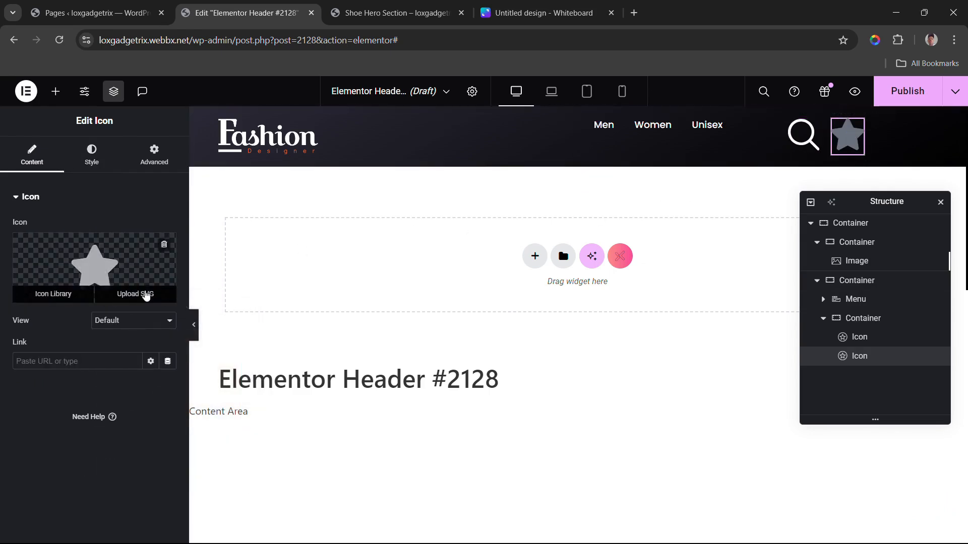
left_click(146, 294)
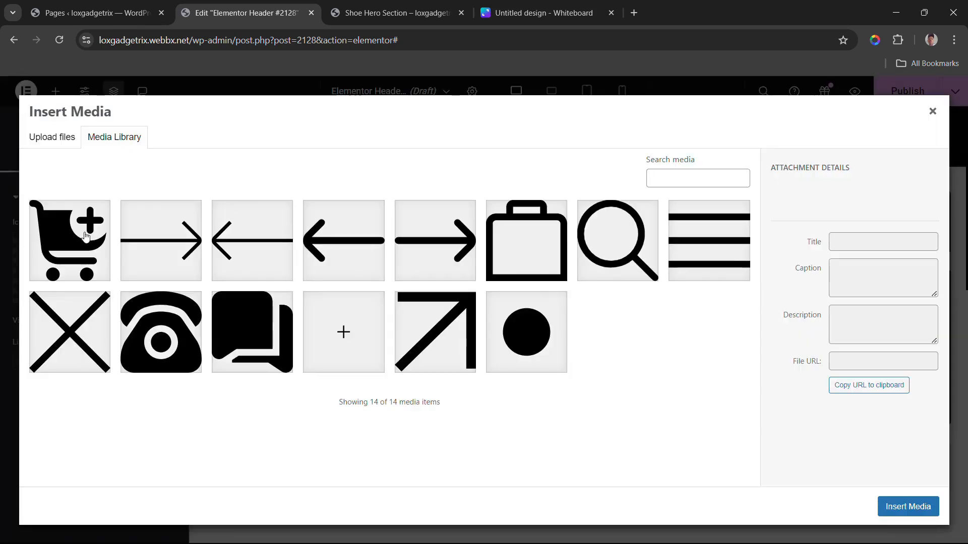
left_click(542, 252)
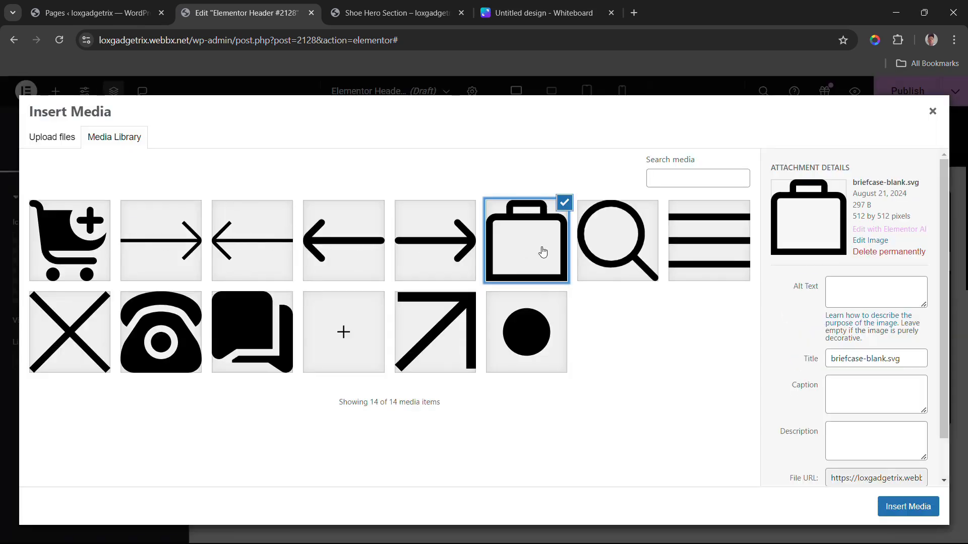
left_click(893, 505)
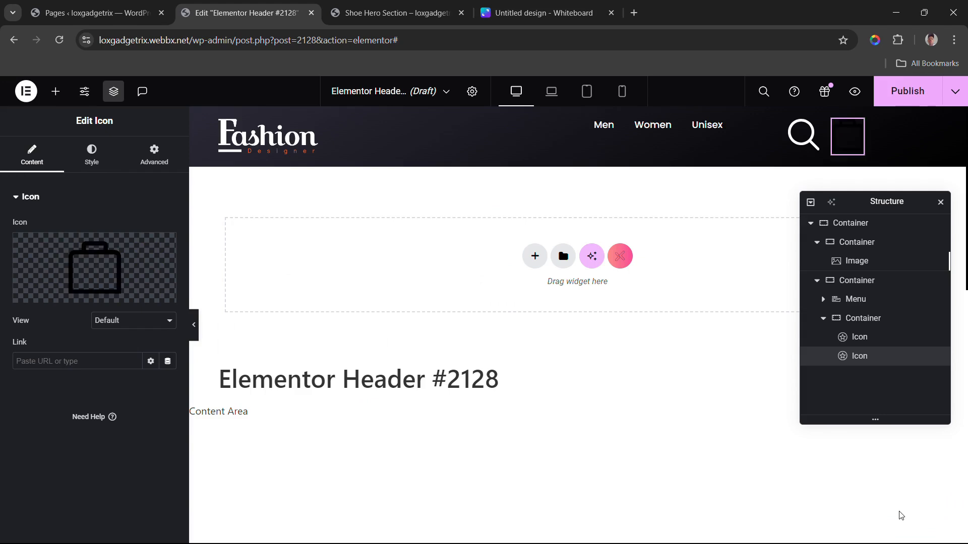
Step: Set the primary color of the briefcase icon to white
left_click(98, 159)
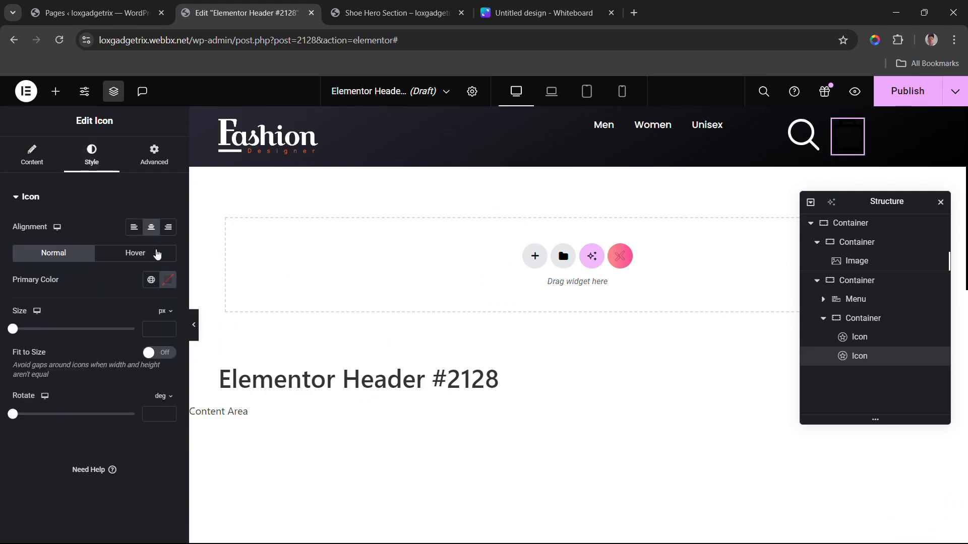
left_click(168, 280)
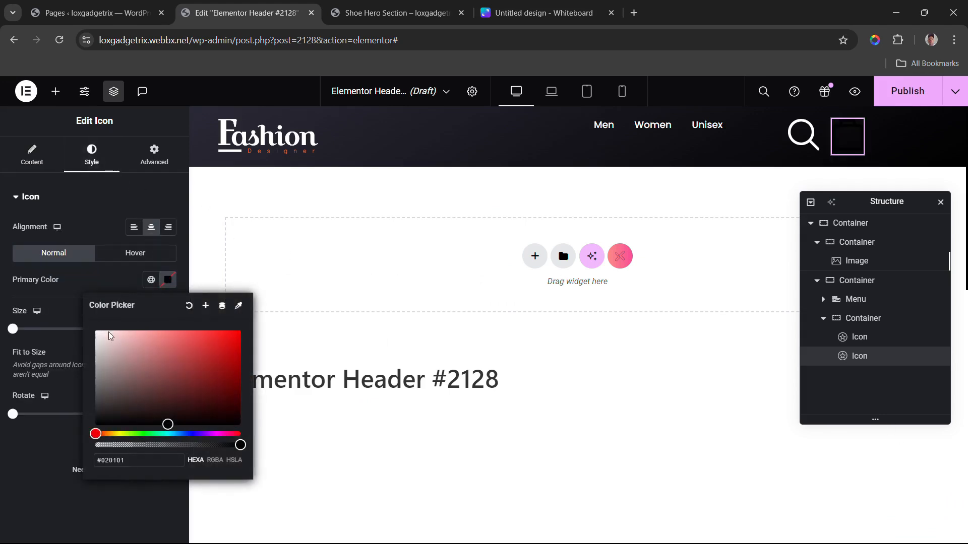
left_click_drag(108, 332, 95, 330)
left_click(82, 276)
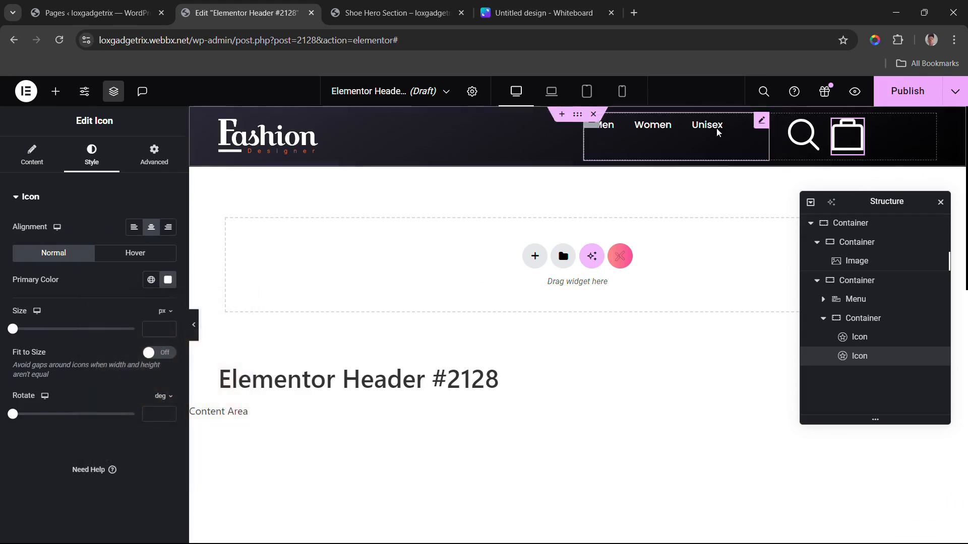
Step: Justify the content of the container holding the menu and icons to End and align its items to the center
left_click(588, 129)
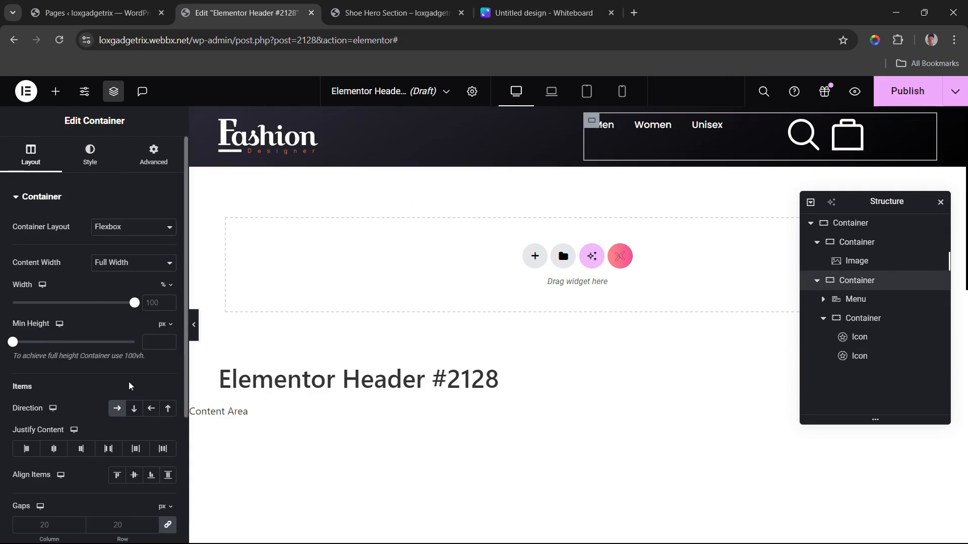
left_click(55, 448)
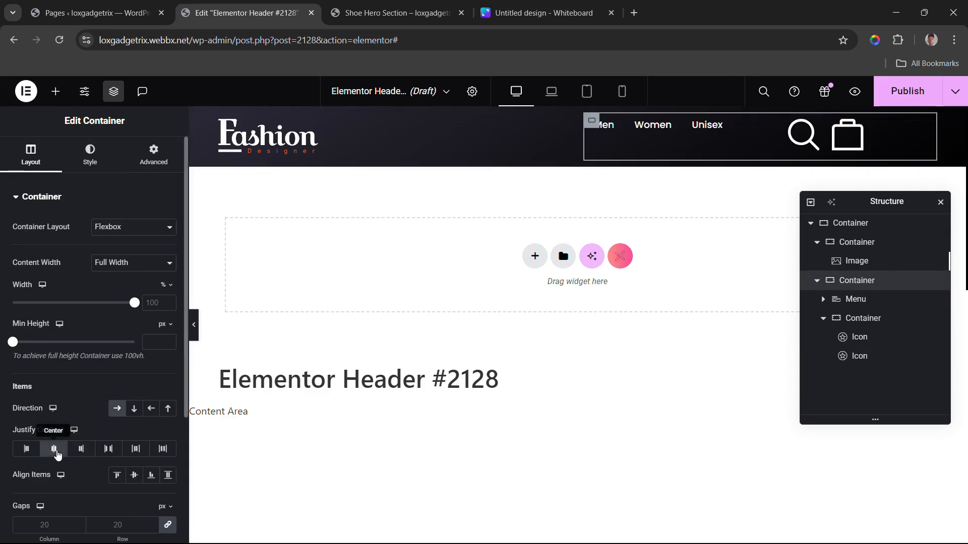
left_click(135, 477)
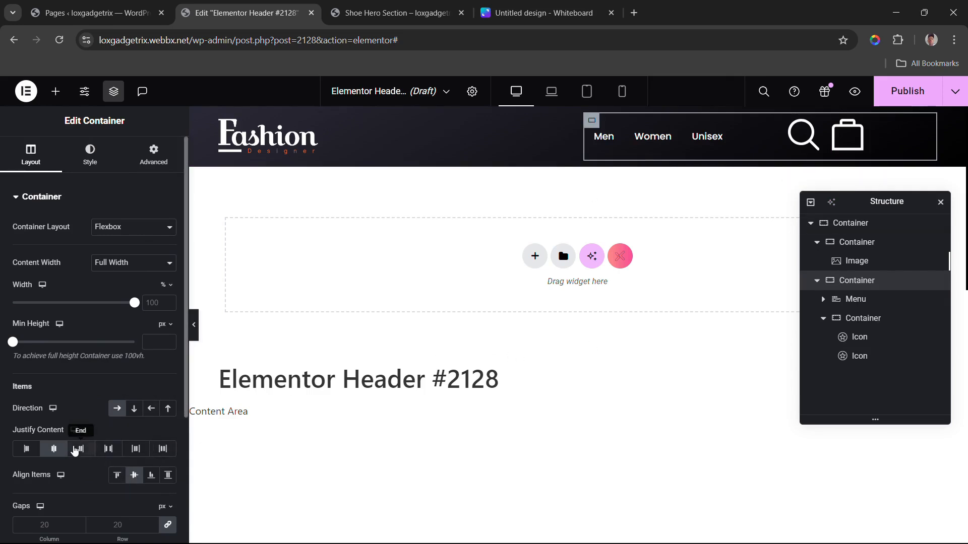
left_click(75, 450)
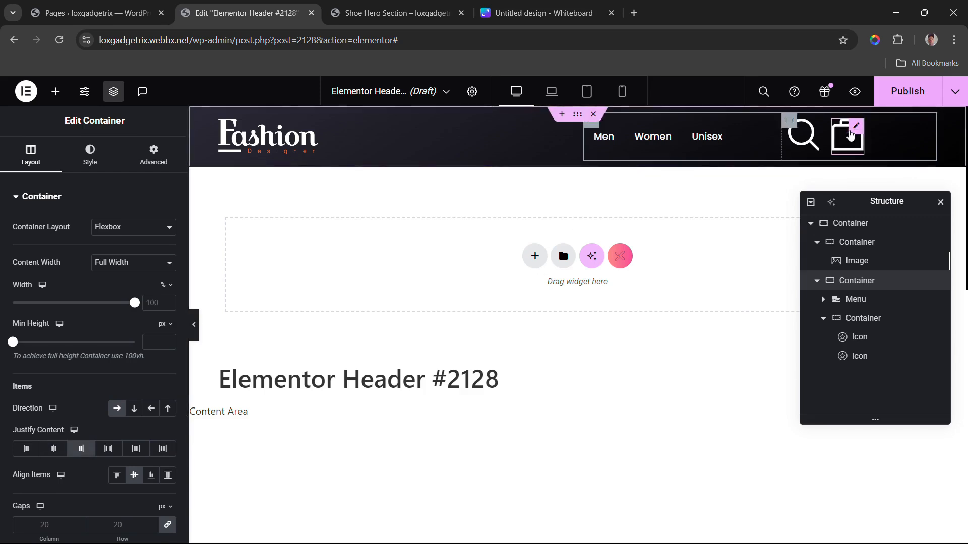
Step: Justify the icons' container content to End and set its column and row gaps to 35 px
left_click(789, 121)
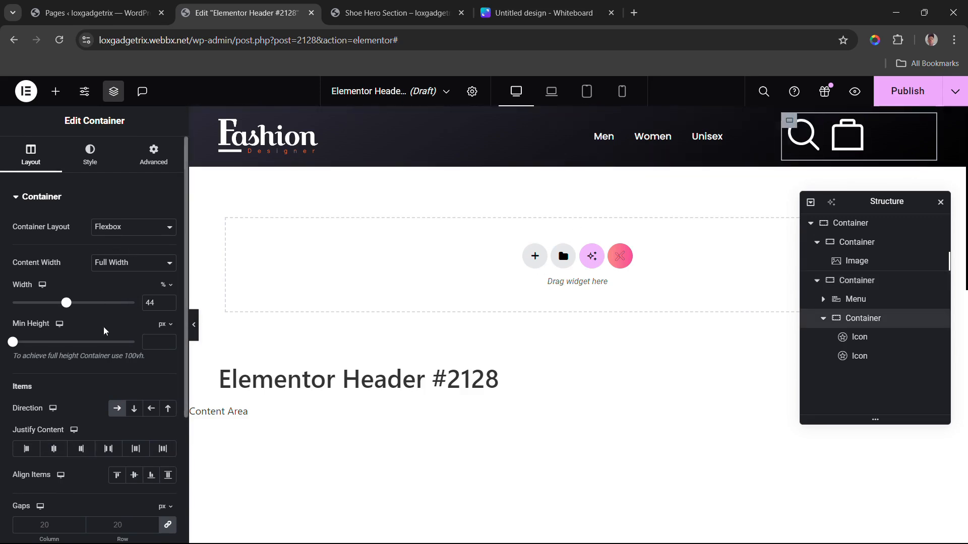
left_click(81, 450)
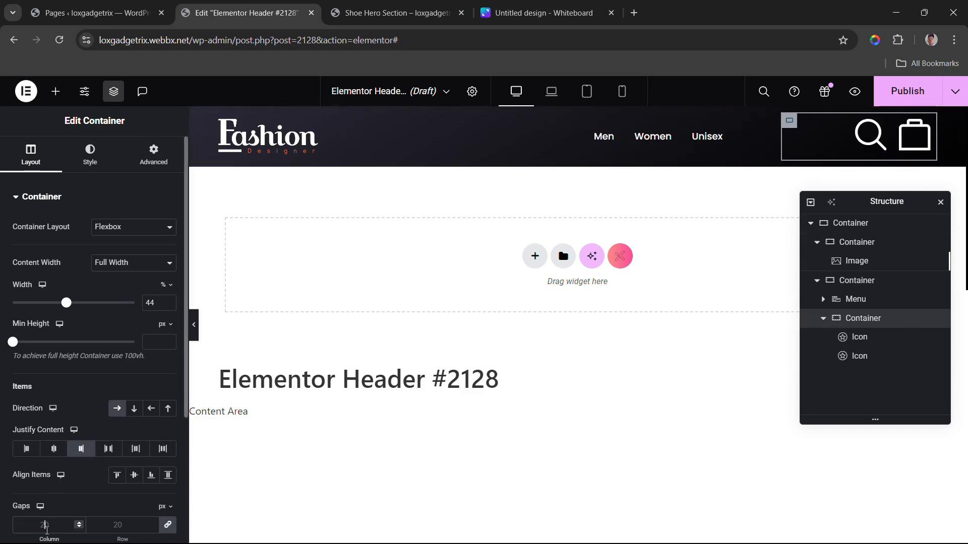
type("30")
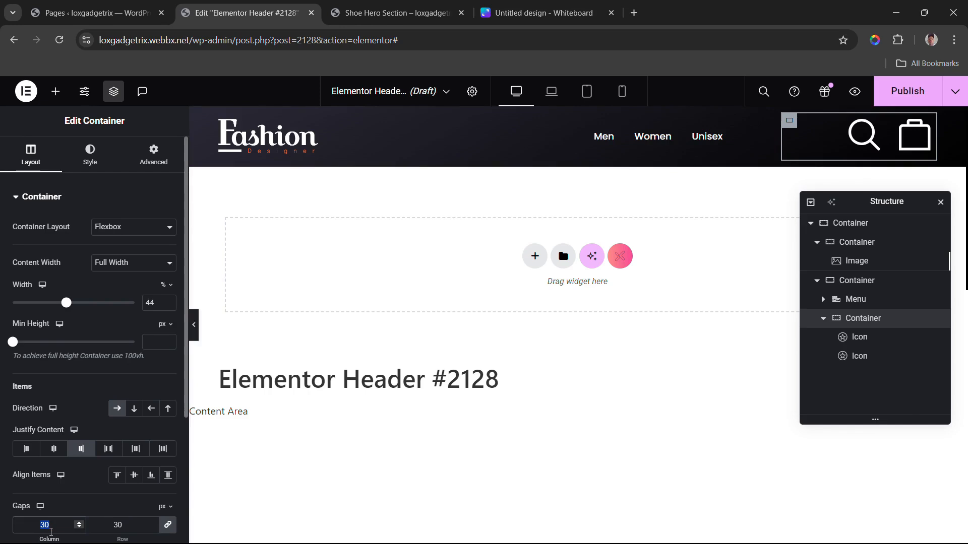
type("35")
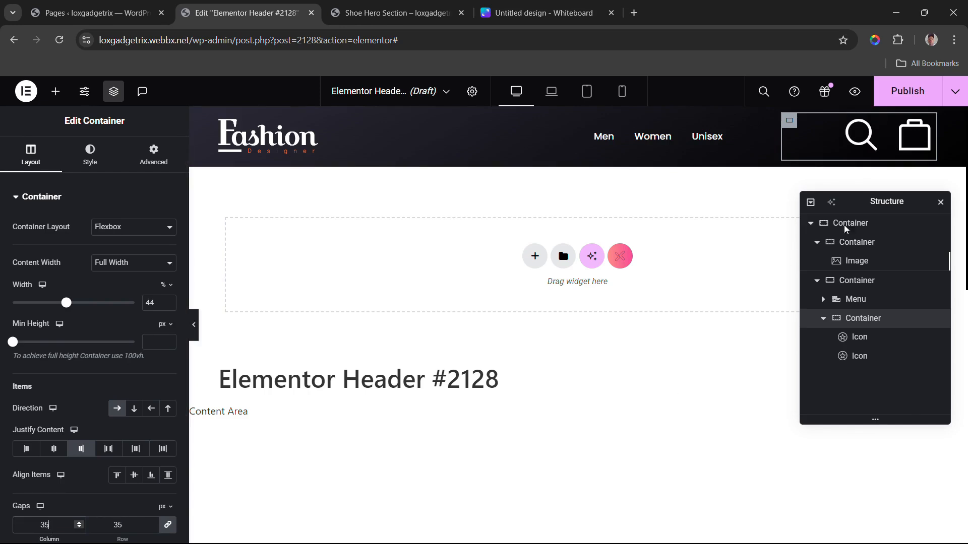
scroll(35, 443, "down", 4)
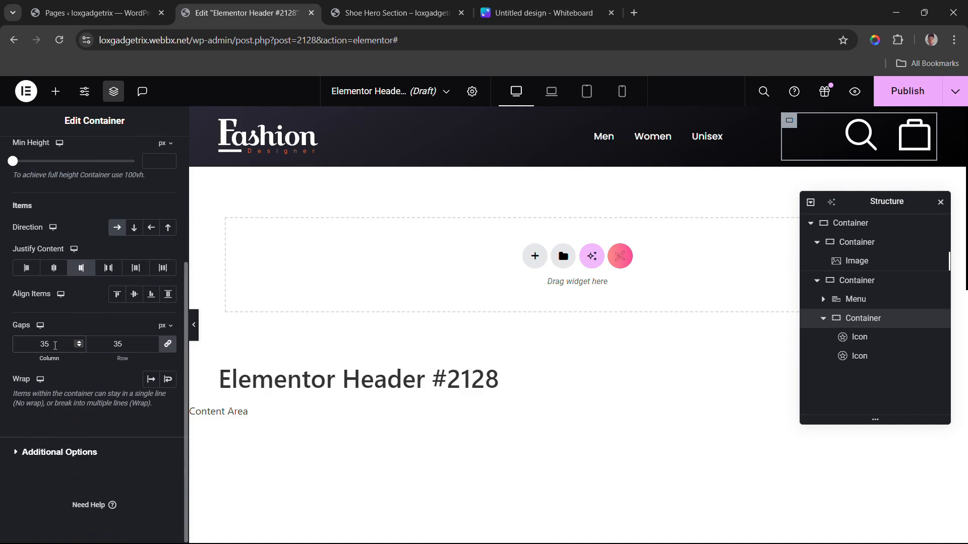
Step: Set the size of the search and briefcase icons to 30 px each
left_click(871, 135)
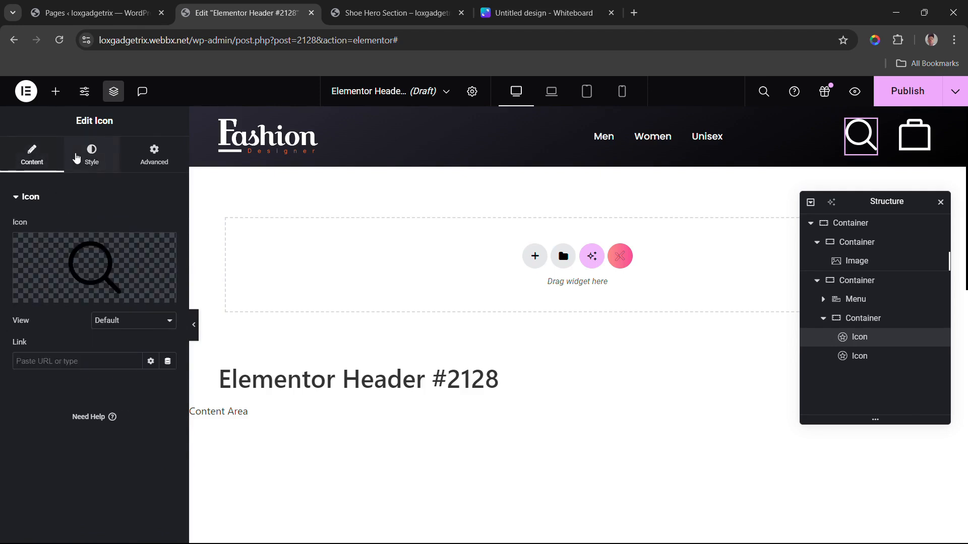
left_click(83, 156)
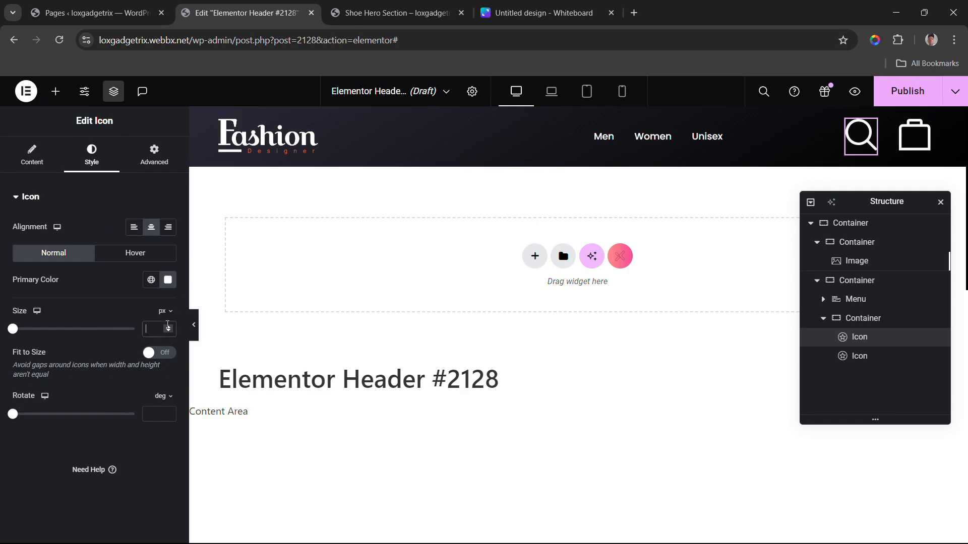
left_click_drag(14, 331, 26, 335)
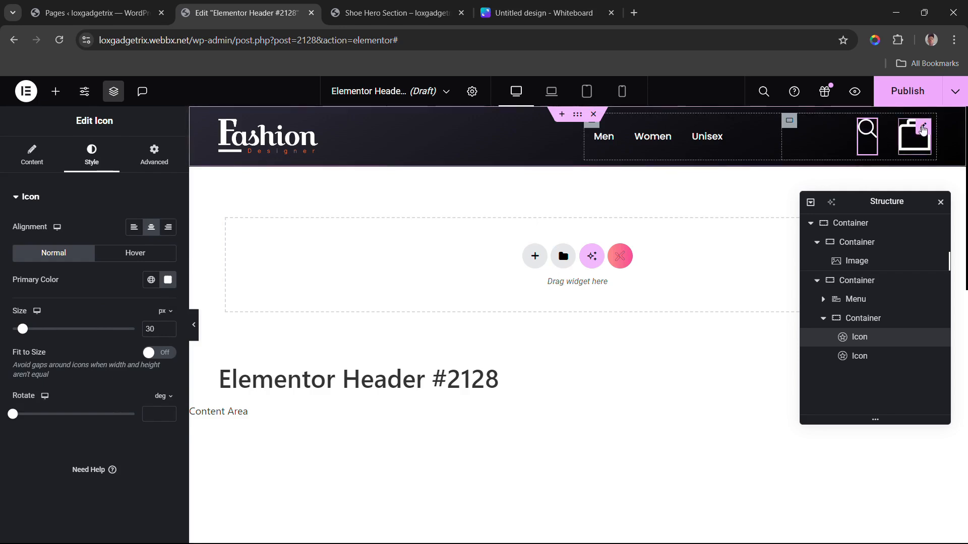
left_click(918, 130)
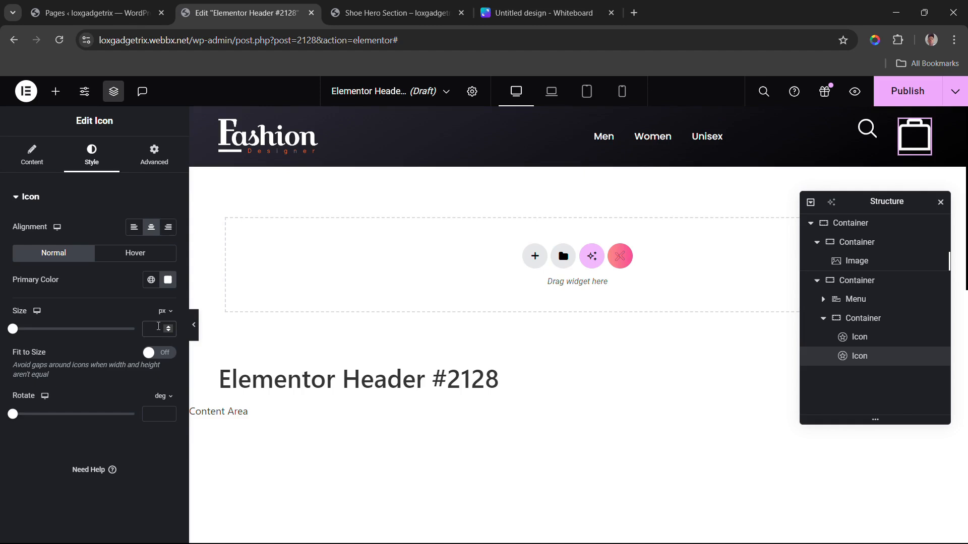
type("30")
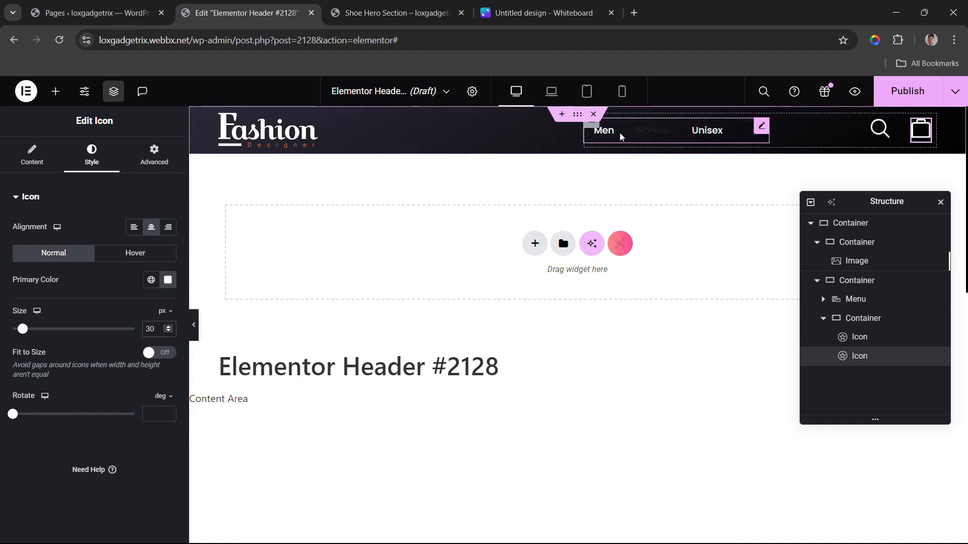
Step: Set the size of both the search icon and the briefcase icon to 25 px
left_click(595, 129)
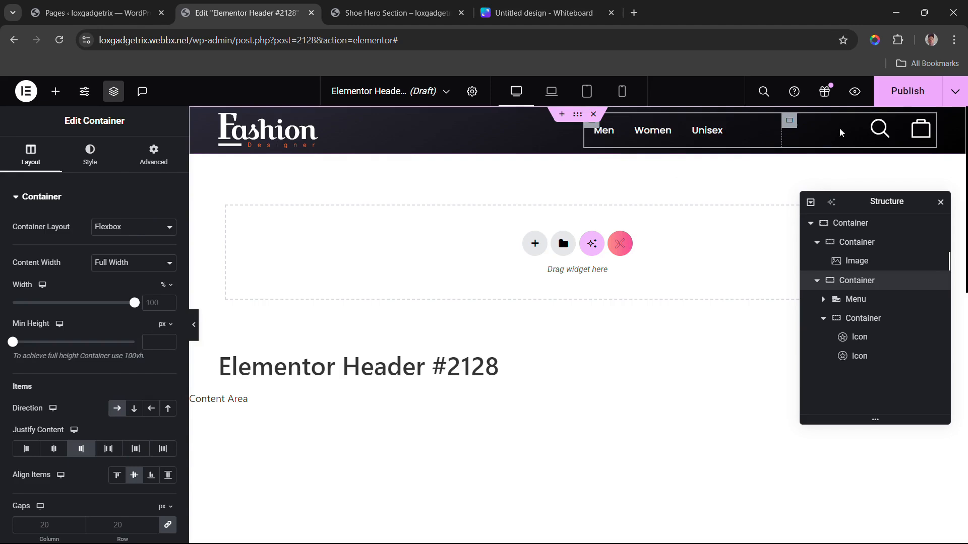
left_click(883, 130)
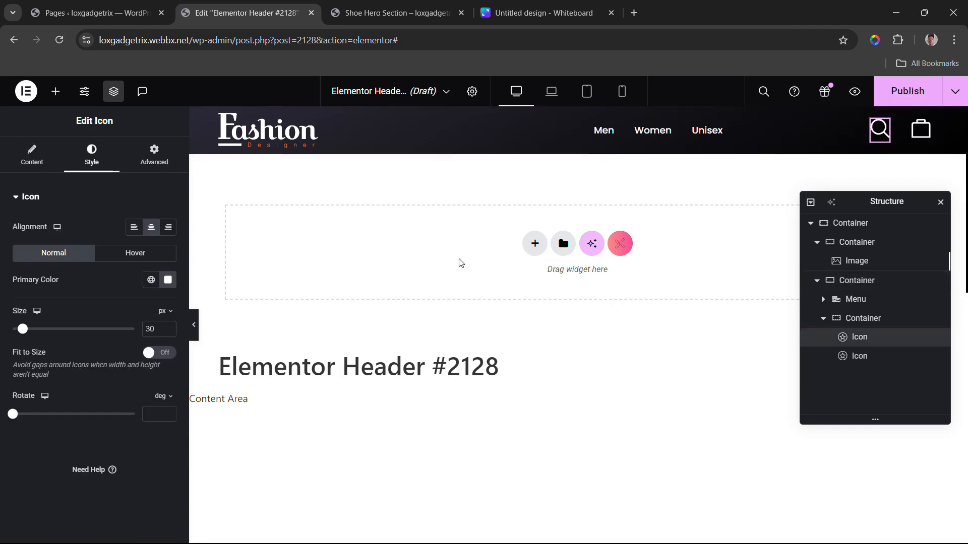
left_click(169, 331)
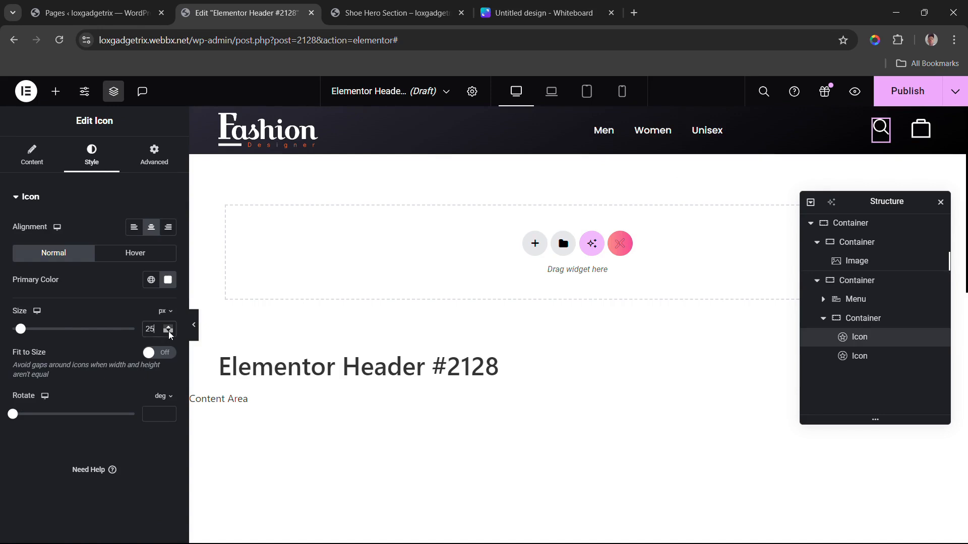
left_click(169, 331)
type("25")
left_click(921, 129)
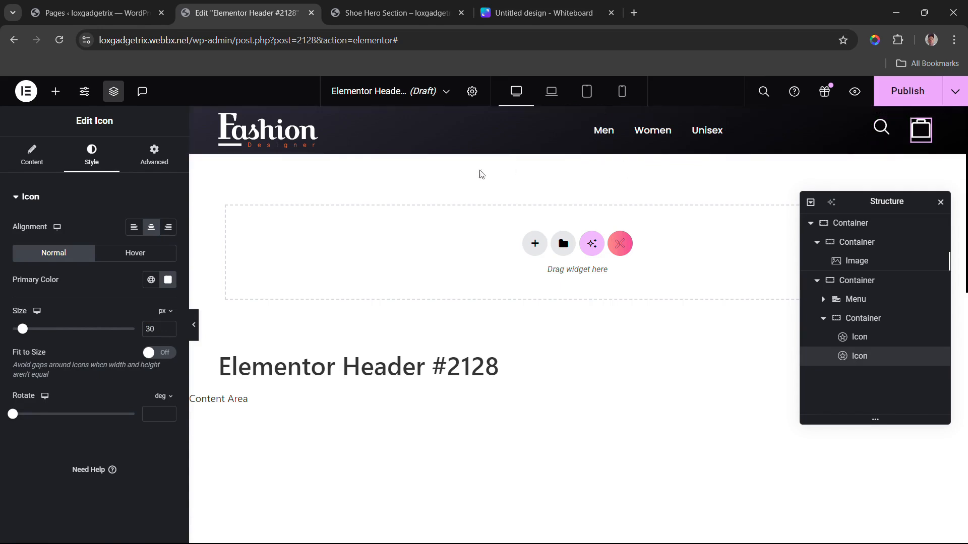
left_click(148, 337)
type("25")
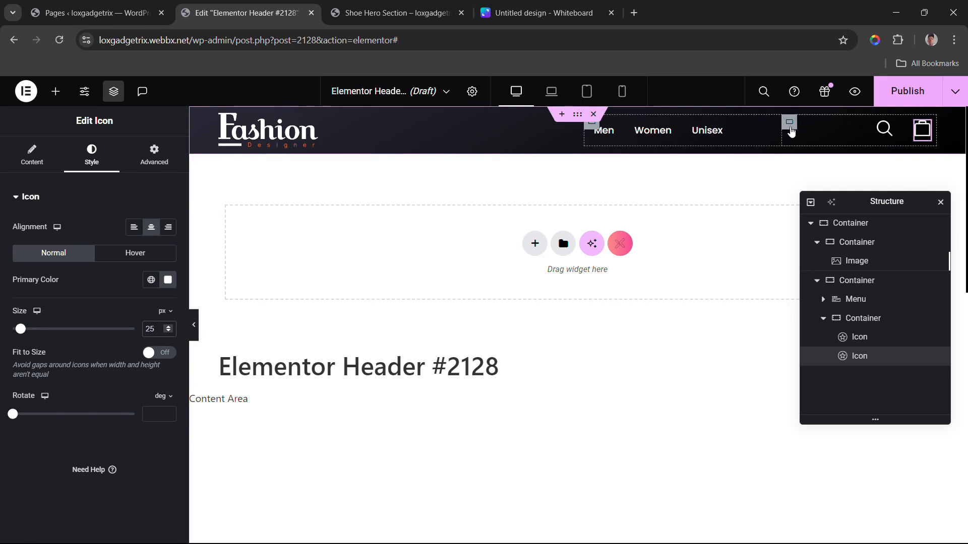
Step: Set the icons' container width to 24% and align the menu's items to the end of their row
left_click(789, 123)
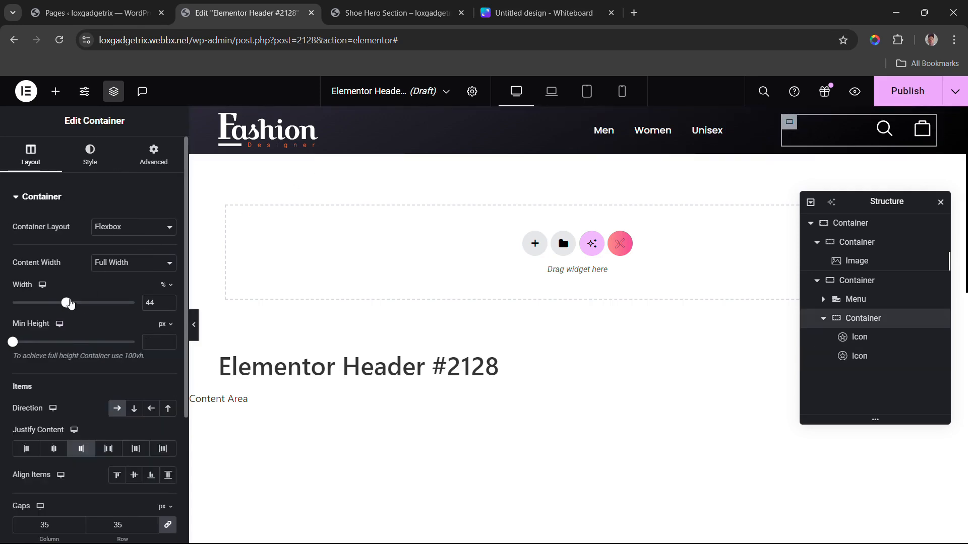
left_click_drag(70, 303, 43, 303)
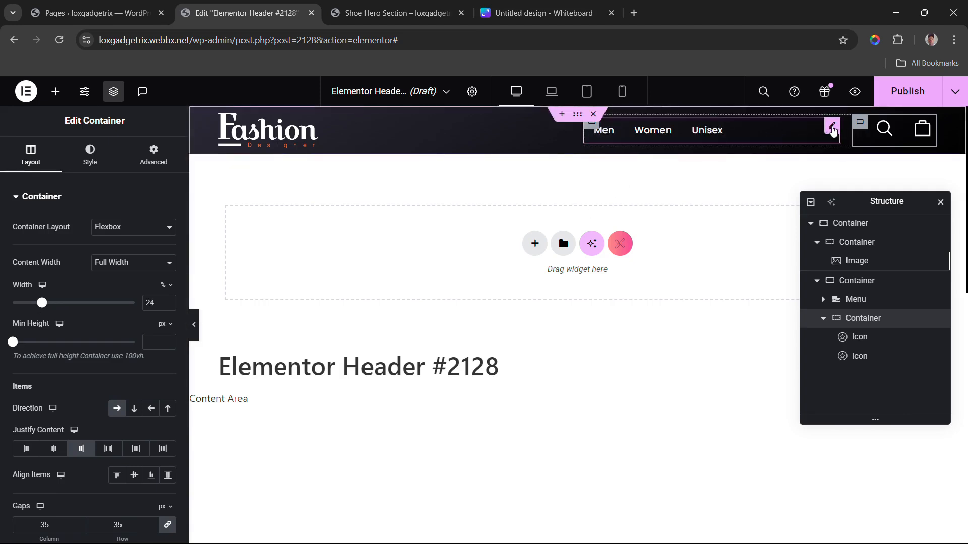
left_click(831, 128)
scroll(123, 443, "down", 1)
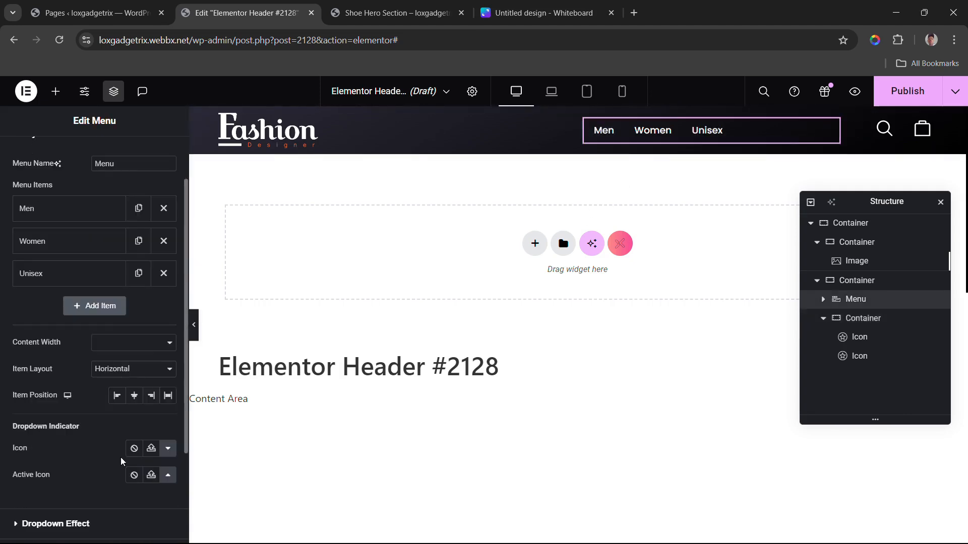
left_click(155, 396)
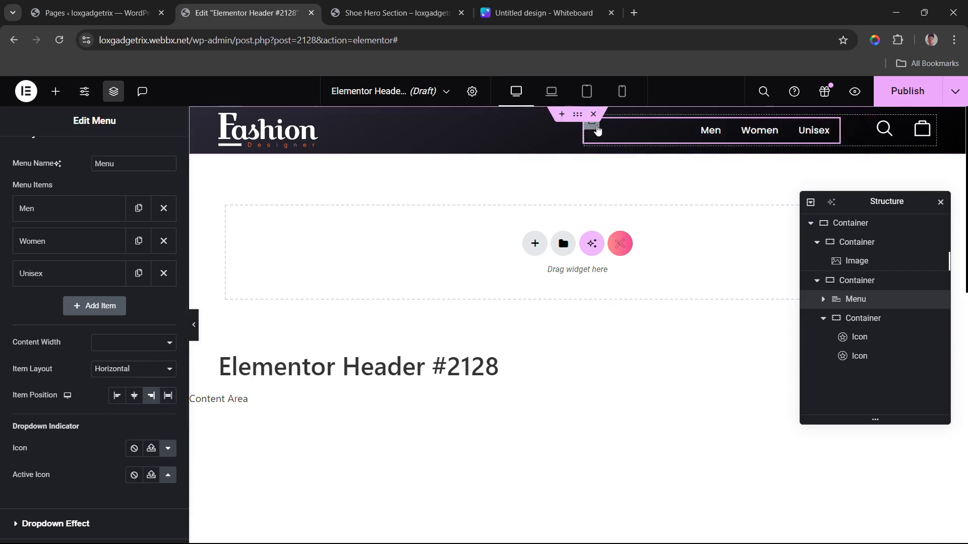
Step: Set the outer header container's boxed content width to 85%
left_click(578, 115)
left_click(578, 116)
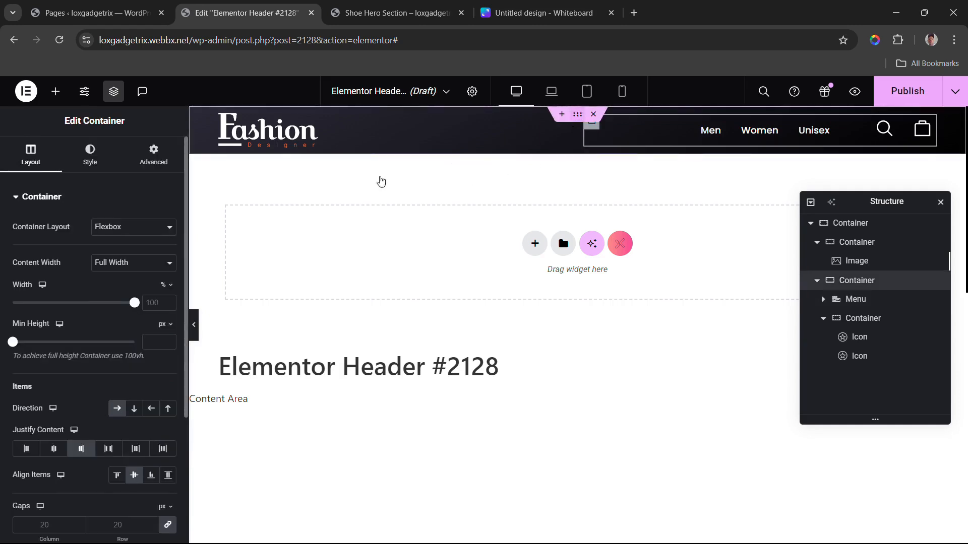
left_click(160, 304)
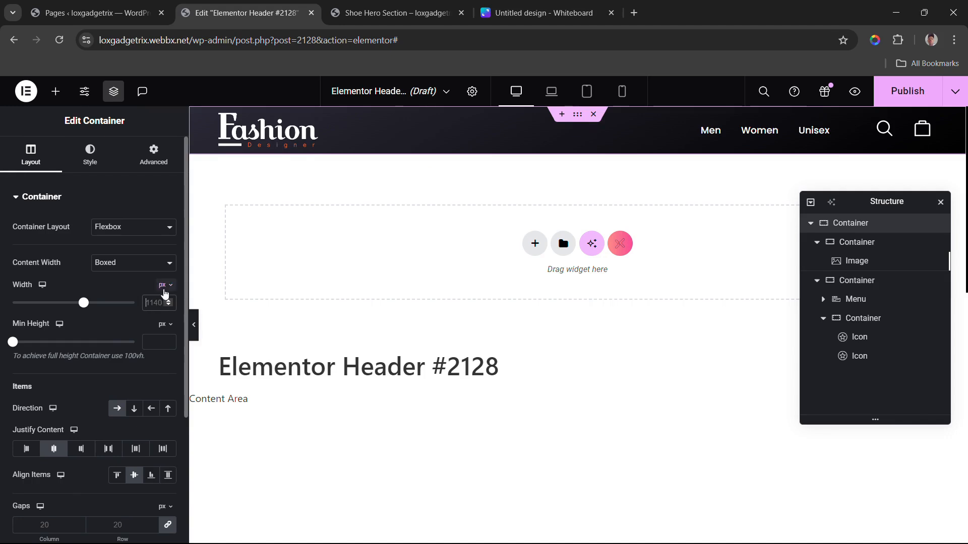
left_click(164, 285)
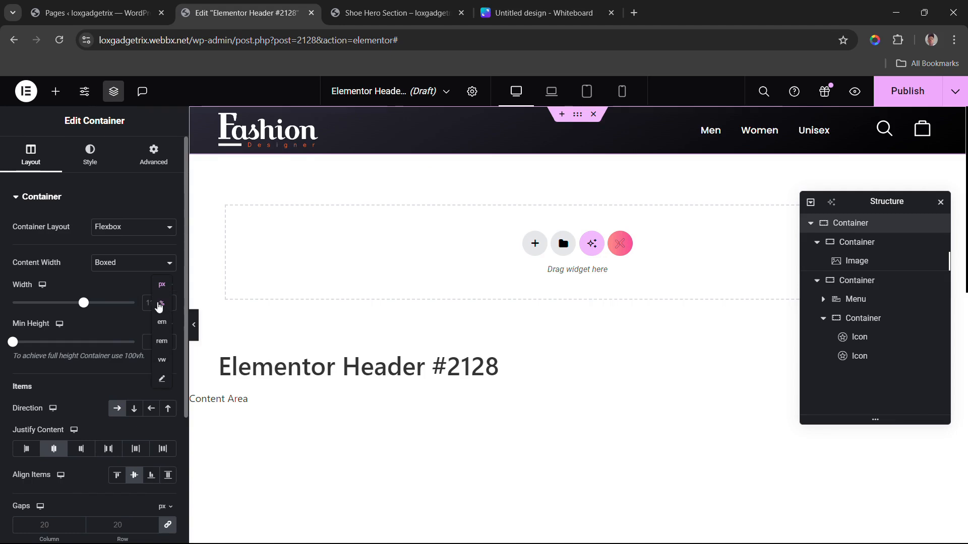
left_click(158, 304)
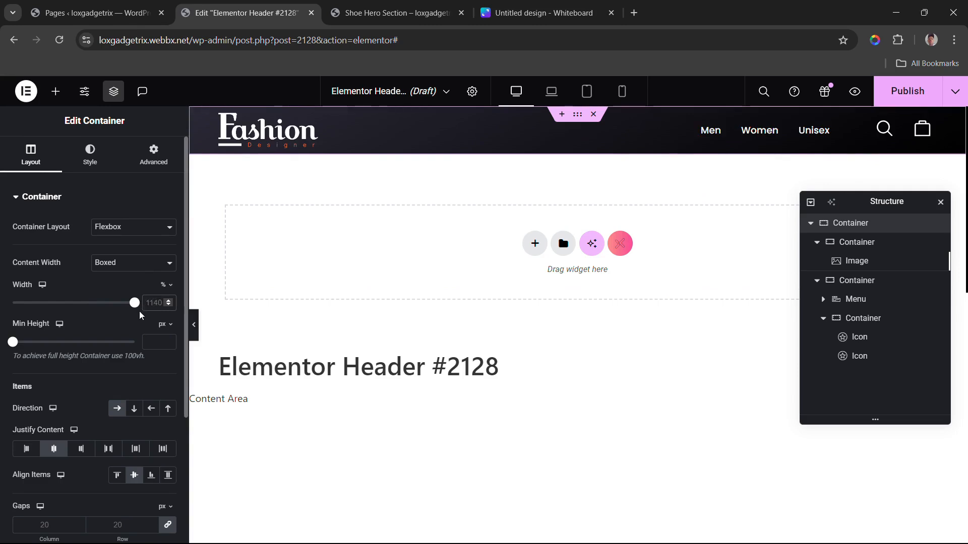
type("85")
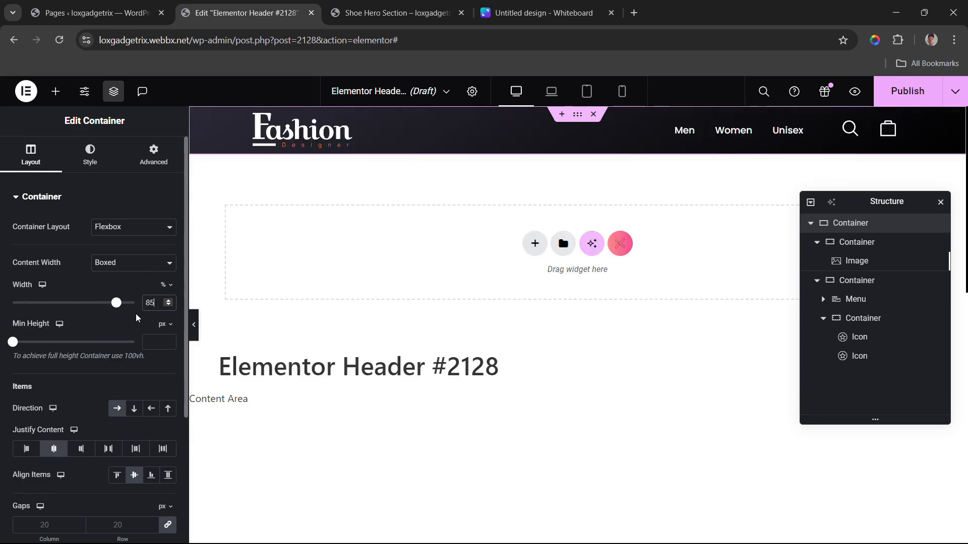
Step: Set the outer header container's padding to 20 px at the top and bottom and 0 at the right and left
left_click(150, 162)
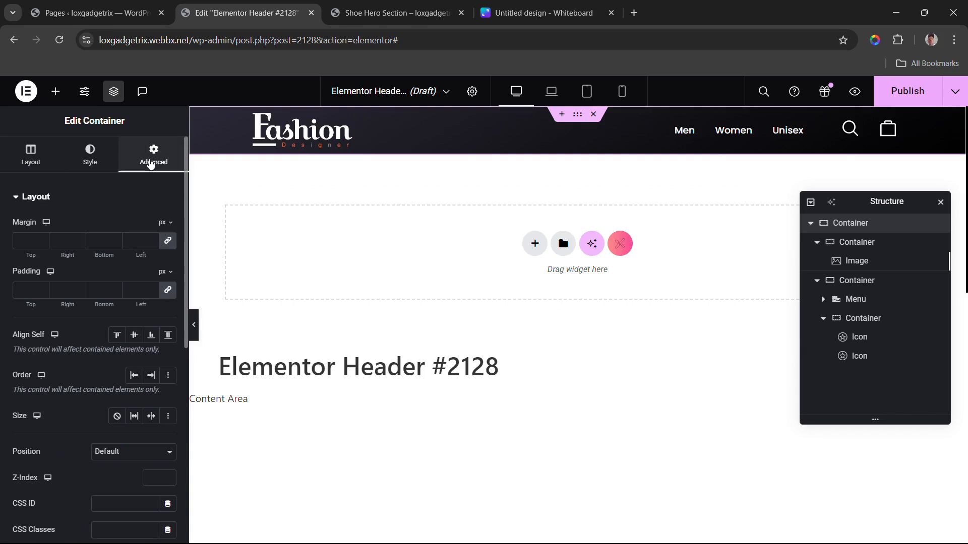
left_click(167, 297)
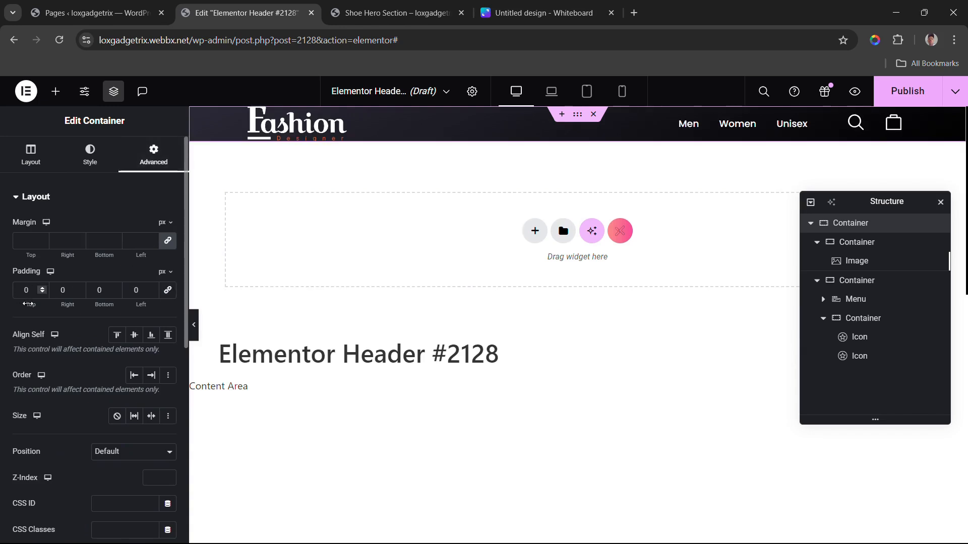
left_click_drag(27, 304, 33, 305)
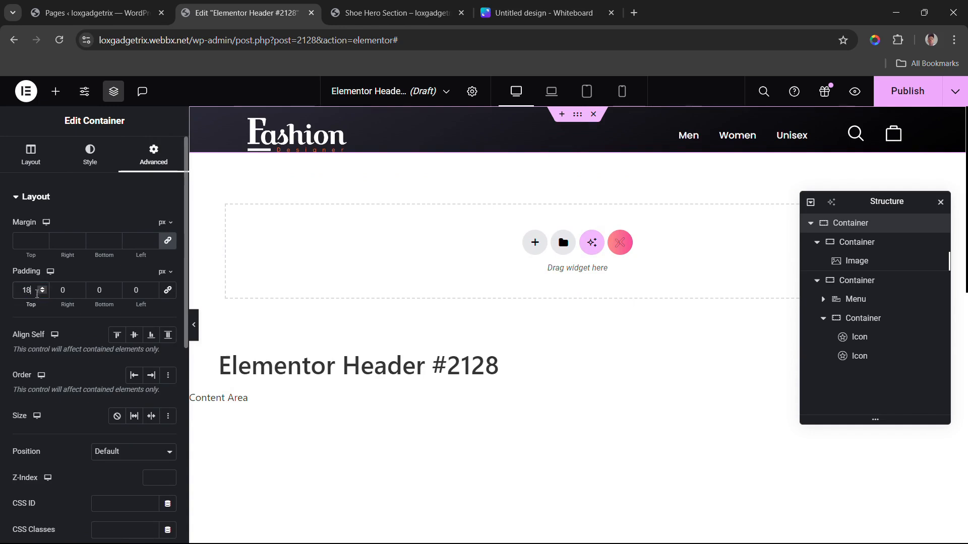
left_click(42, 288)
left_click(43, 289)
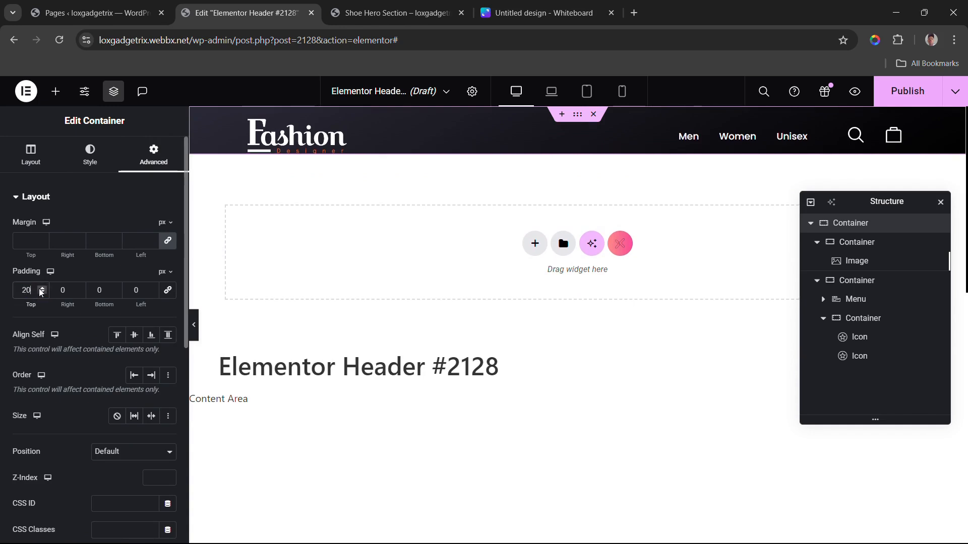
left_click(97, 292)
type("2")
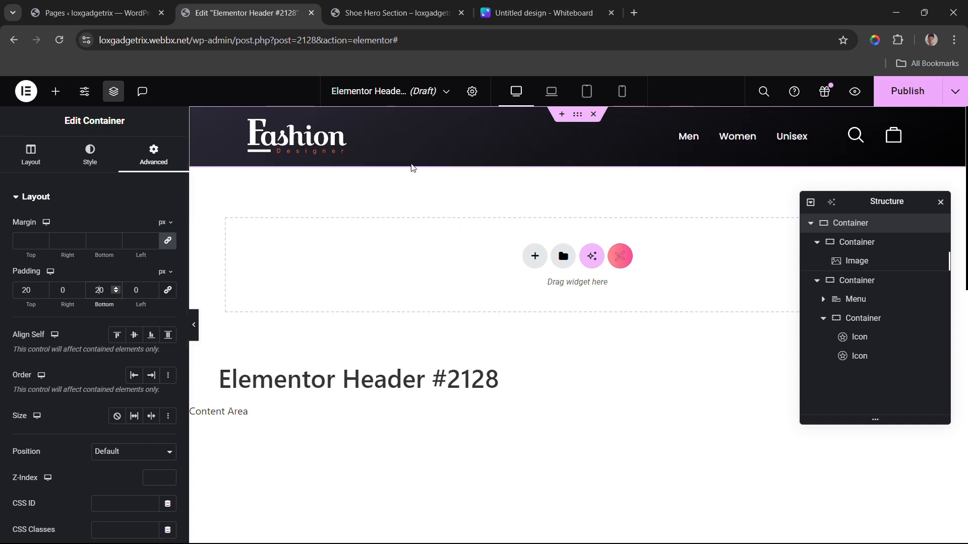
Step: Start publishing the header template and add an Include display condition for Singular content
left_click(910, 92)
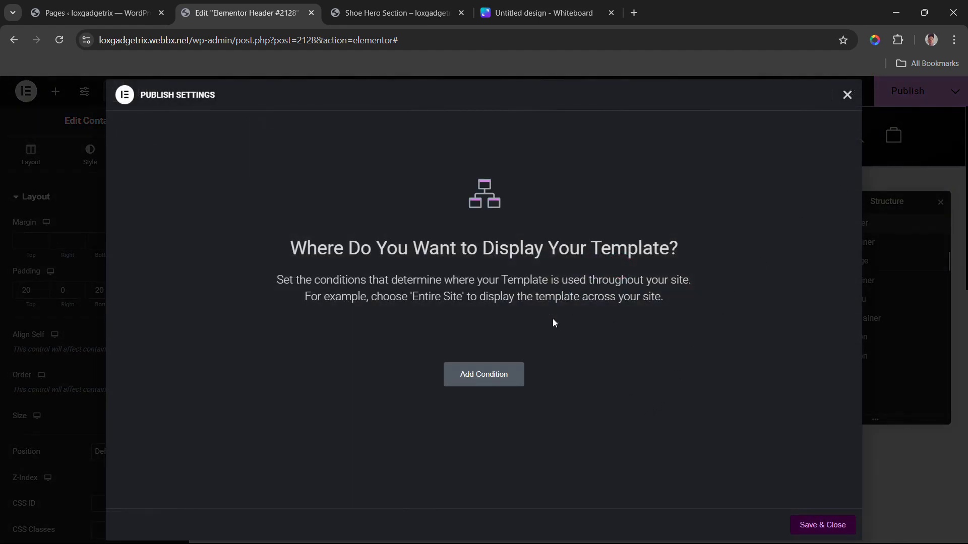
left_click(484, 374)
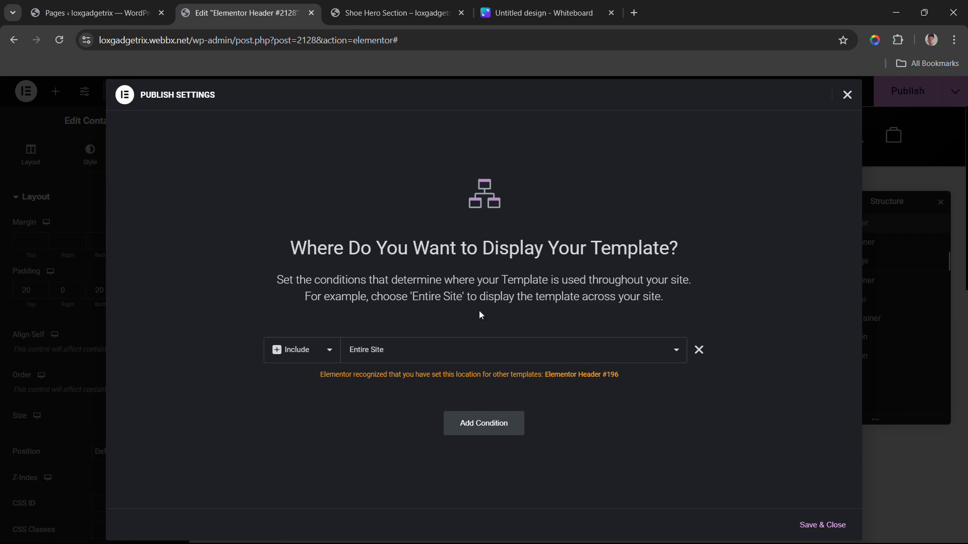
left_click(316, 351)
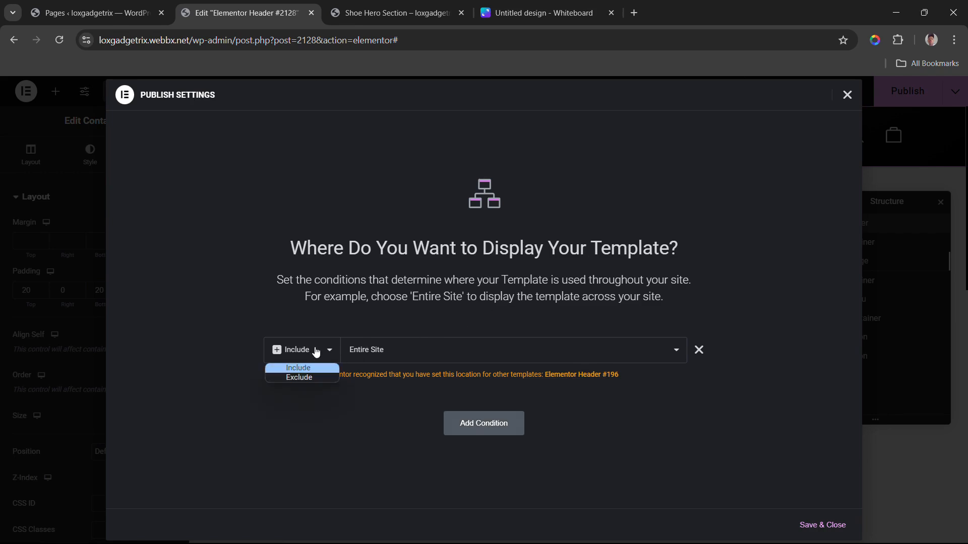
left_click(363, 351)
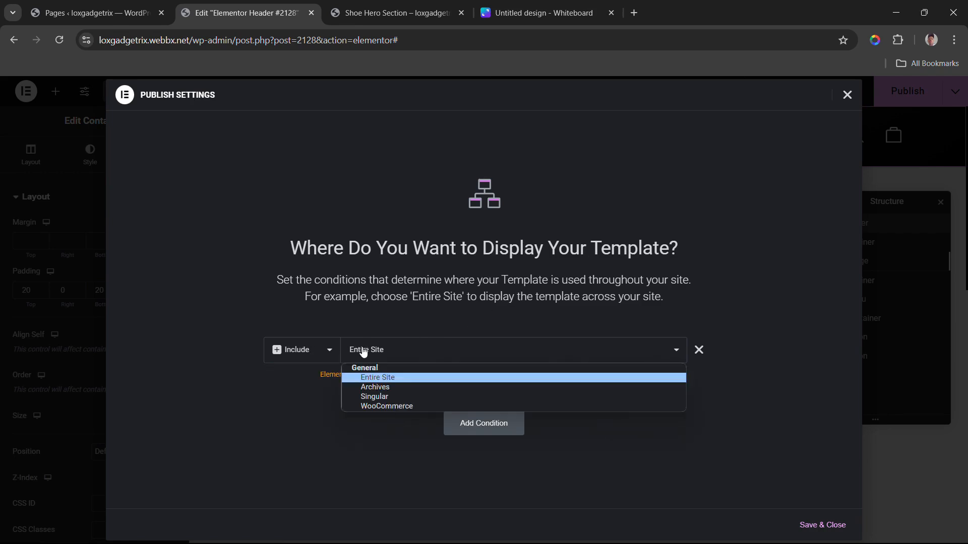
left_click(374, 397)
Step: Narrow the Singular condition to all Pages, then save it to publish the header
left_click(580, 352)
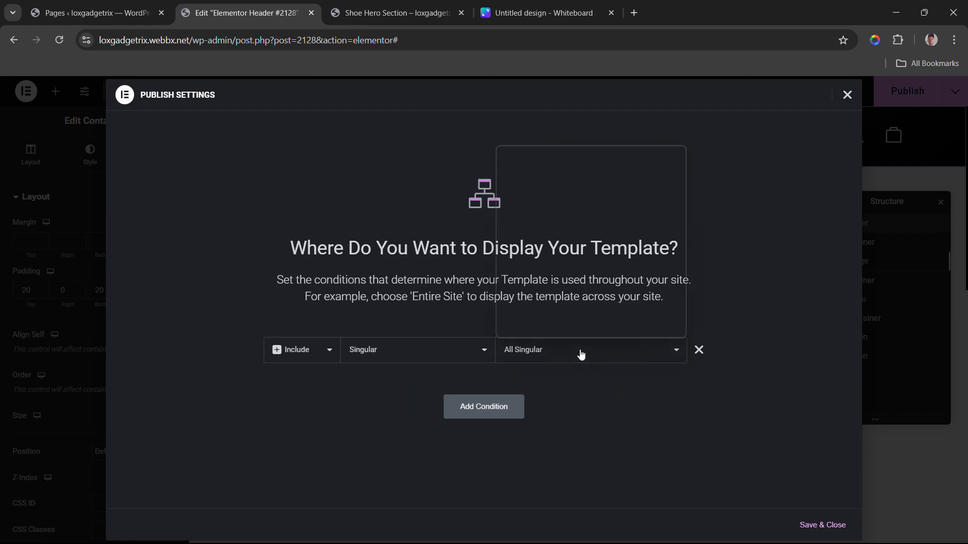
scroll(554, 260, "down", 1)
scroll(547, 221, "up", 1)
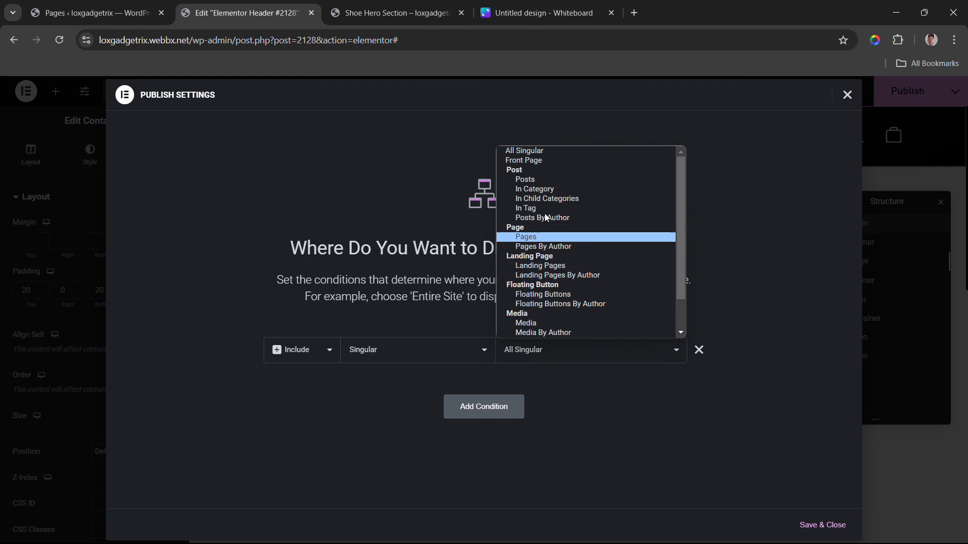
scroll(541, 252, "down", 1)
scroll(542, 252, "up", 1)
left_click(533, 237)
left_click(625, 355)
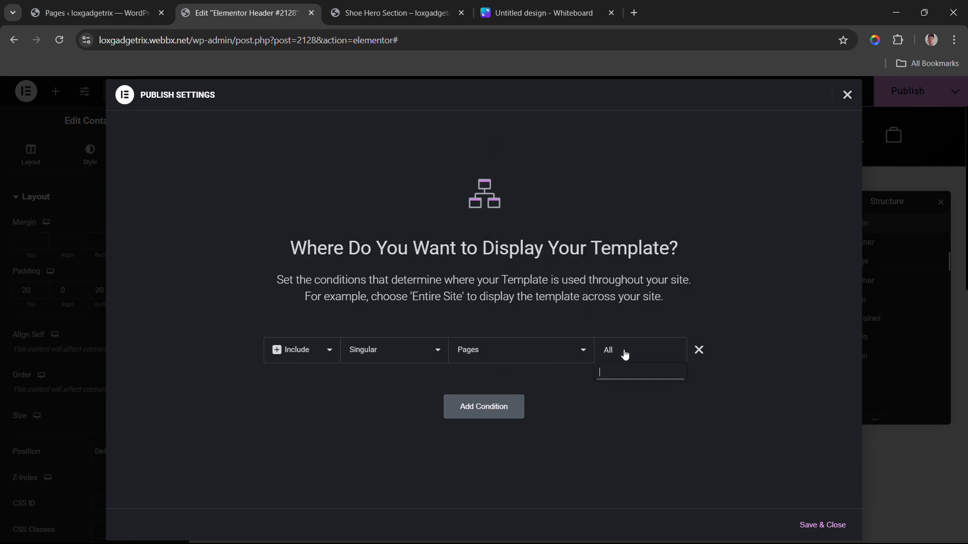
left_click(720, 415)
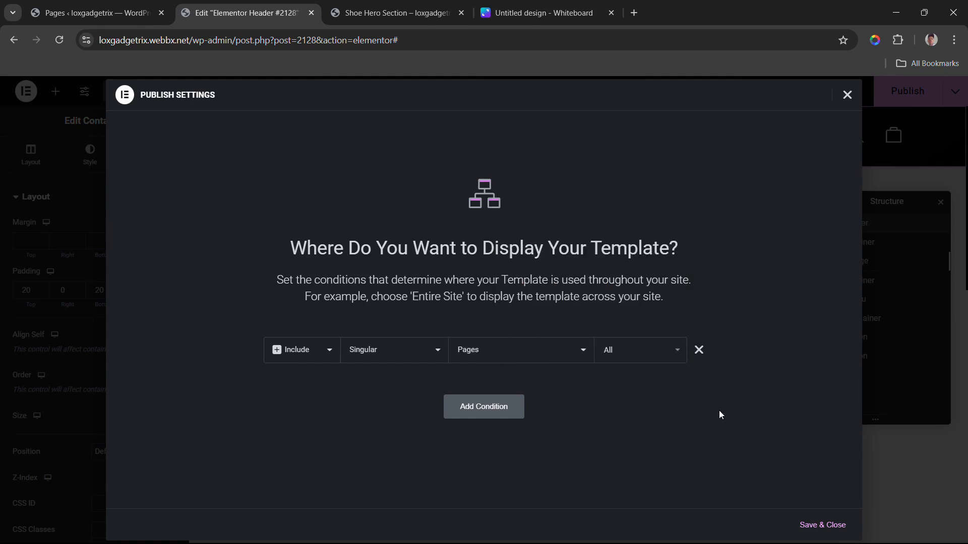
left_click(822, 526)
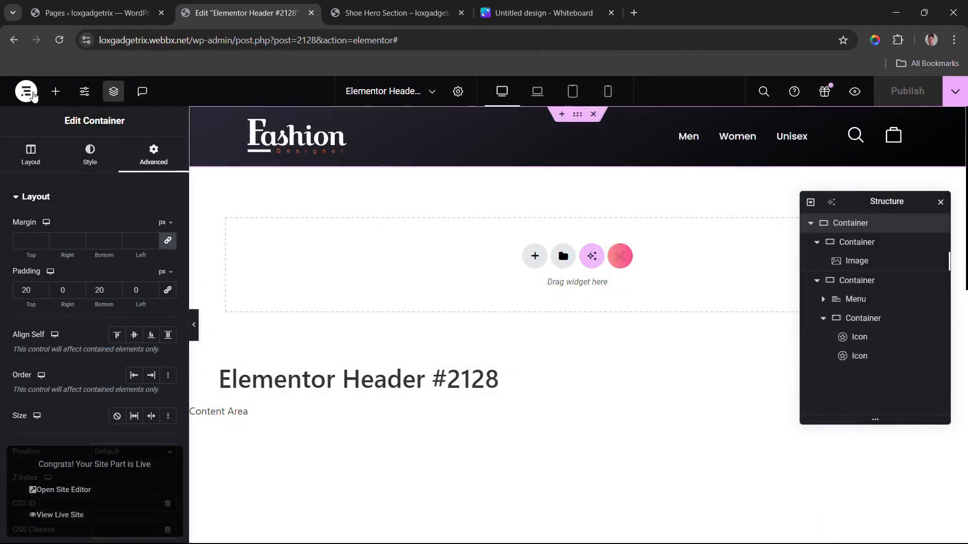
Step: Exit the header editor to the WordPress dashboard in a new browser tab and show the list of pages
left_click(26, 91)
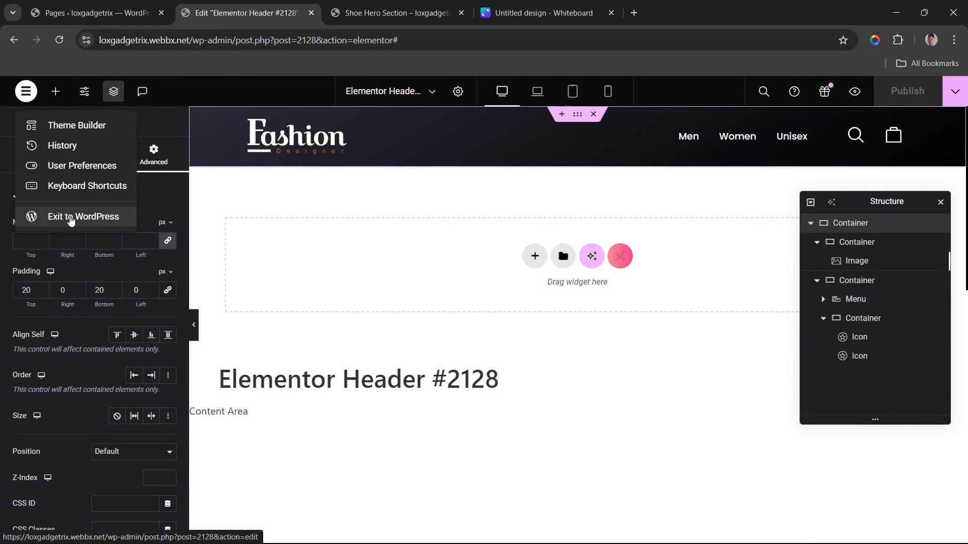
right_click(65, 217)
left_click(104, 234)
left_click(359, 16)
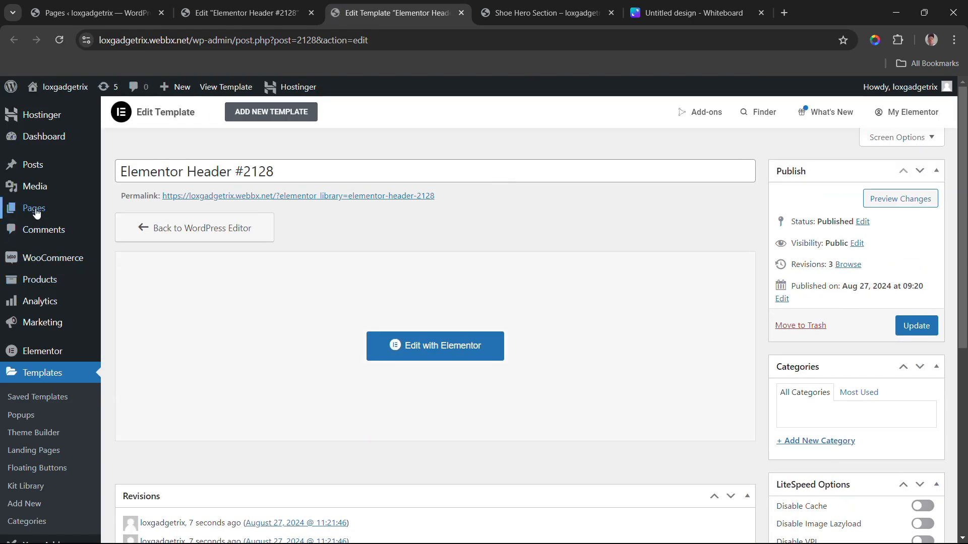
mouse_move(37, 209)
left_click(134, 204)
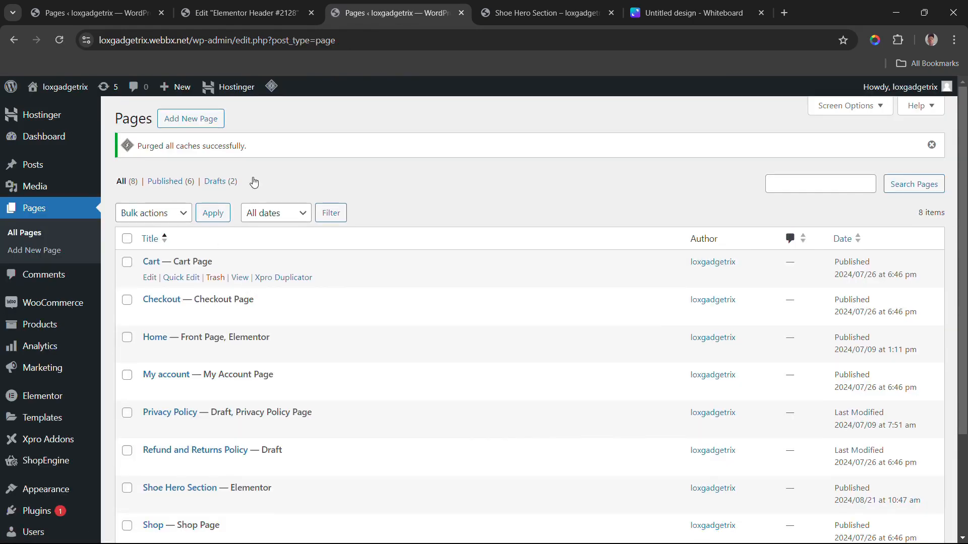
Step: Create a new page titled "shoe hero section practical page" and publish it
left_click(202, 121)
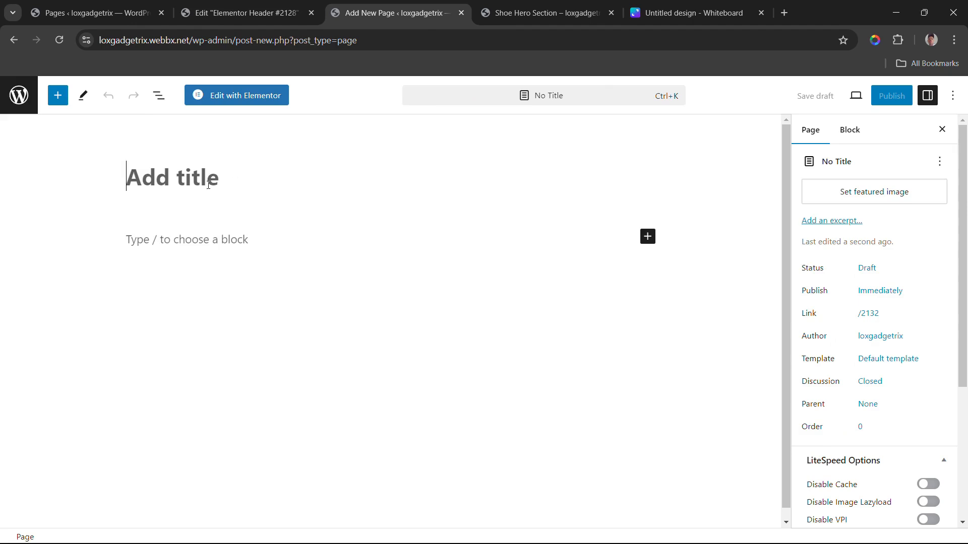
type("shoe ")
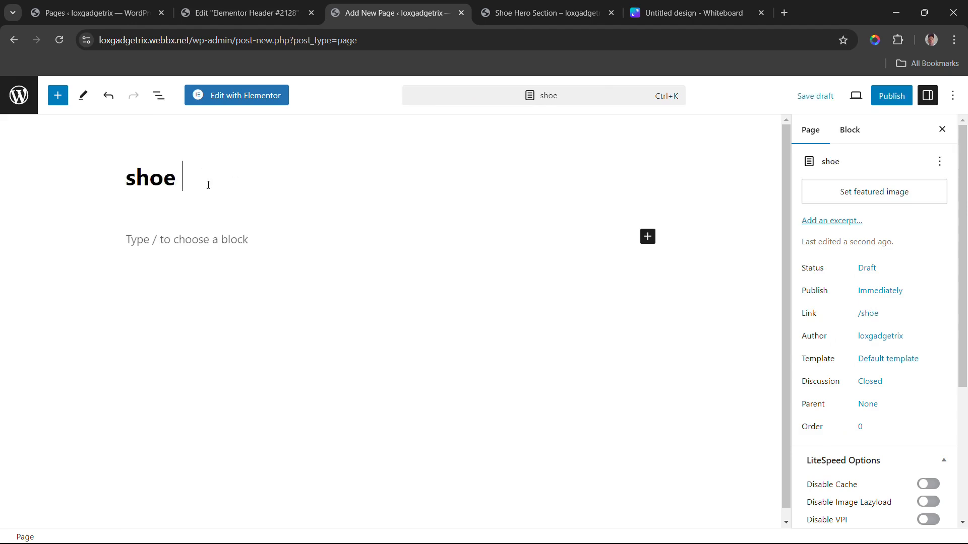
type("hero se")
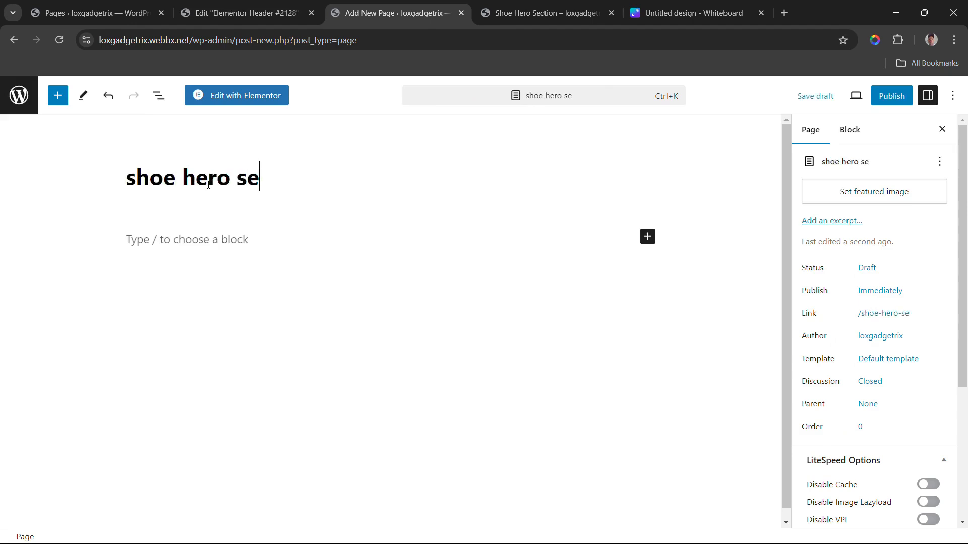
type("ction p")
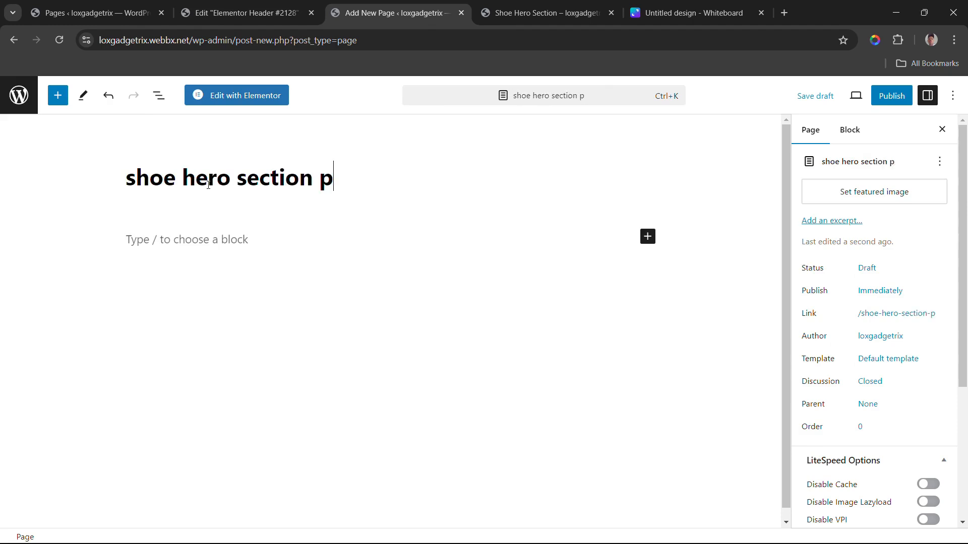
type("r")
type("ati")
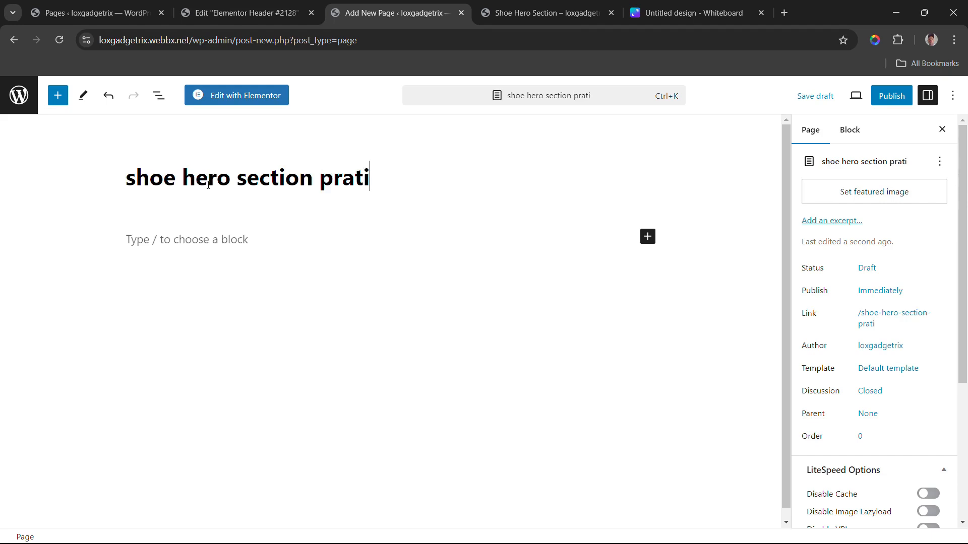
type("cal pa")
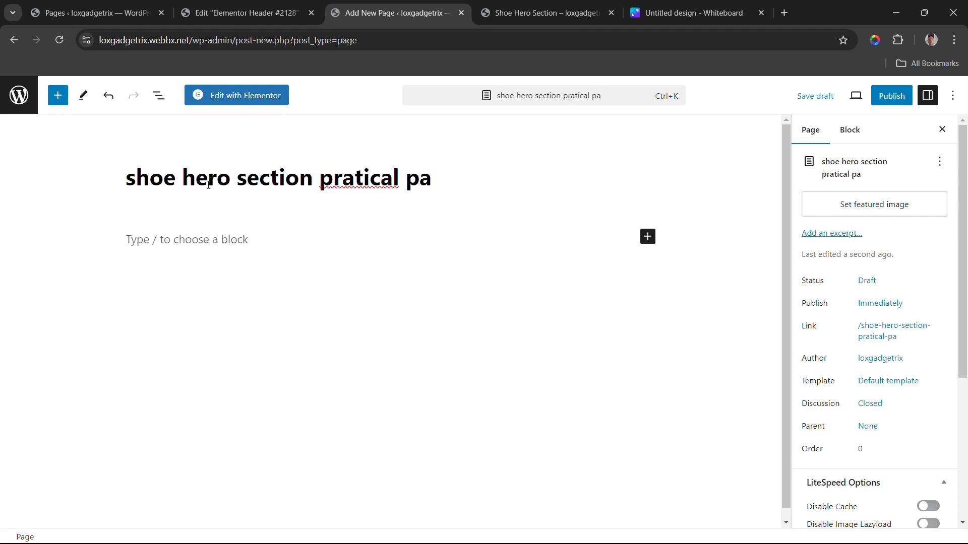
type("ge")
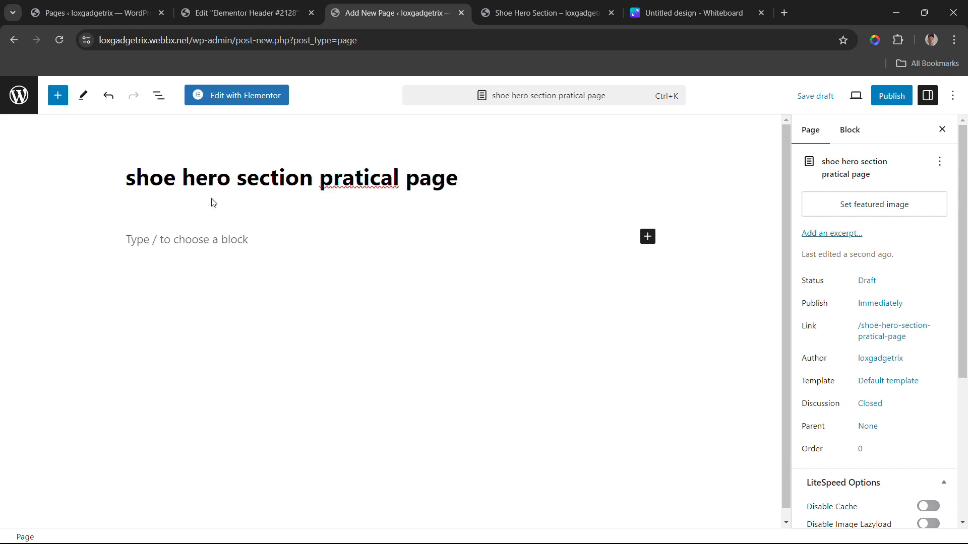
right_click(352, 179)
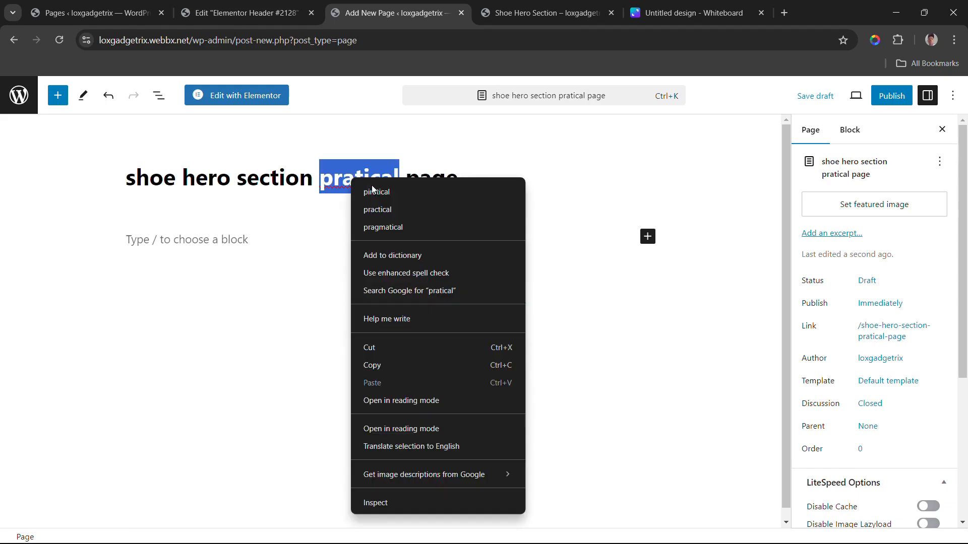
left_click(406, 210)
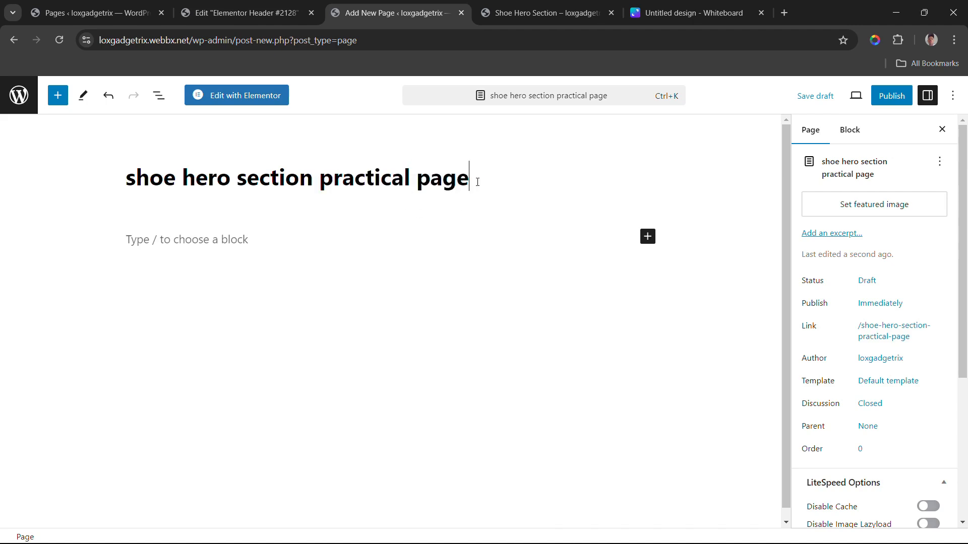
left_click(889, 96)
left_click(863, 100)
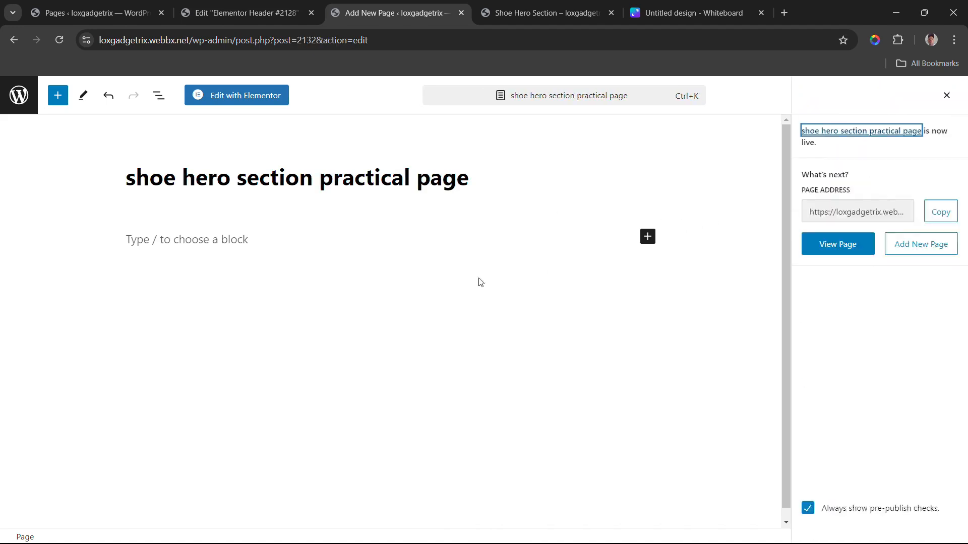
Step: Restrict the header template's Pages display condition to "shoe hero section practical page" and save it
left_click(206, 15)
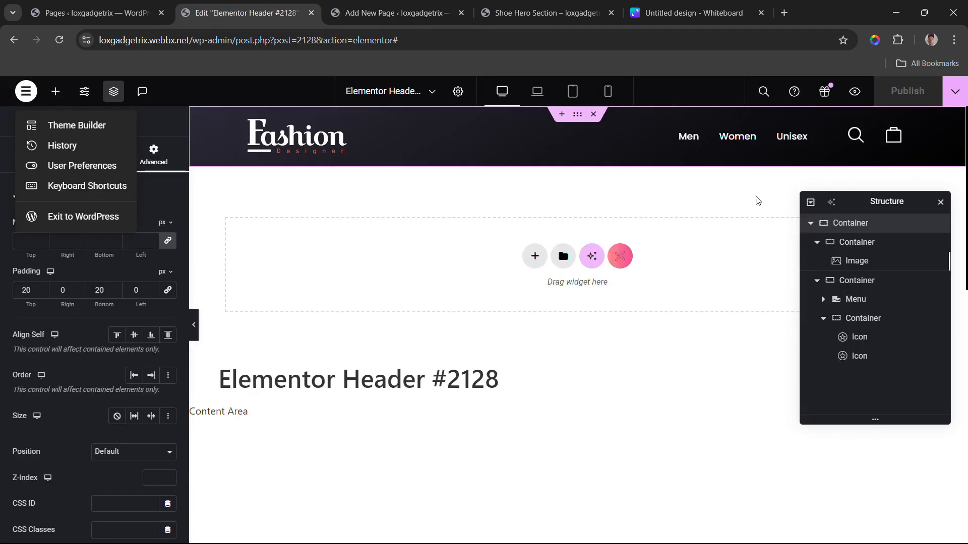
left_click(690, 244)
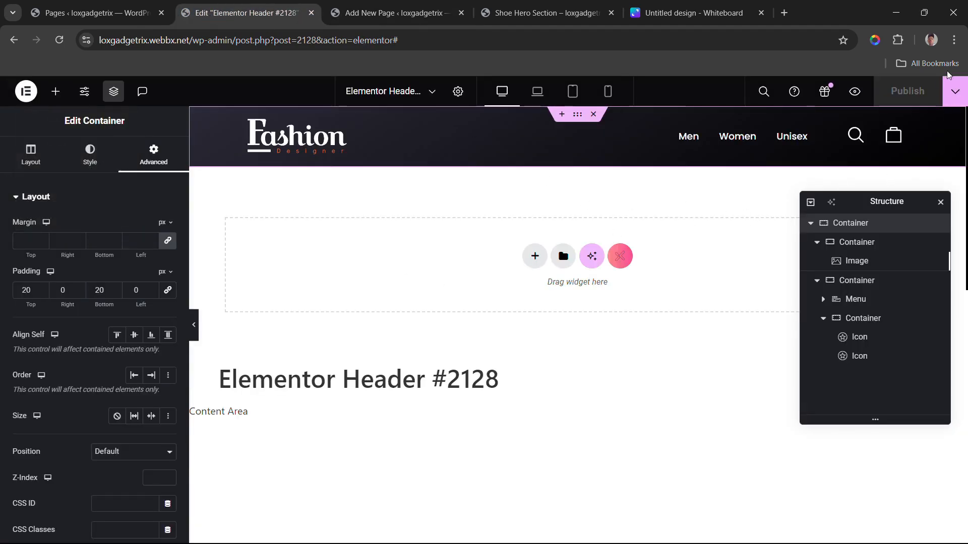
left_click(953, 95)
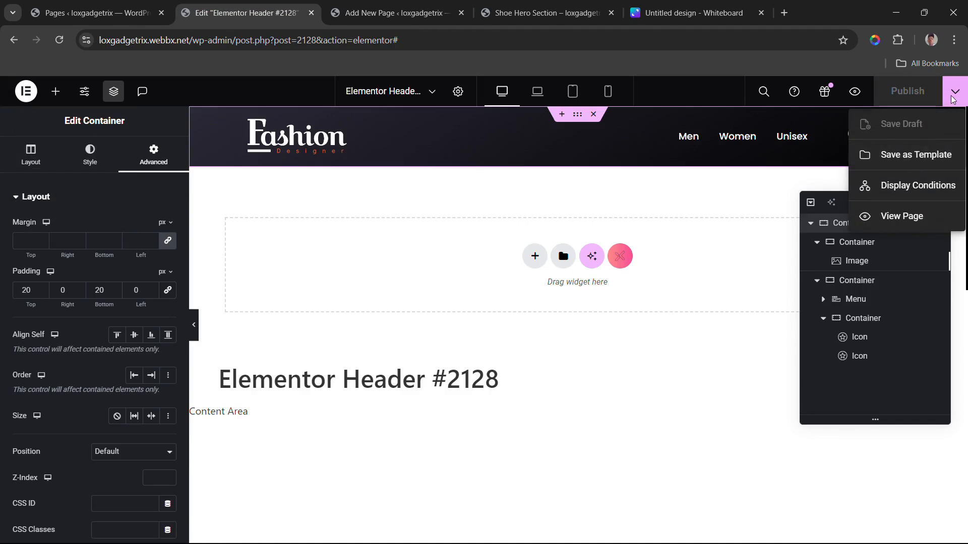
left_click(919, 185)
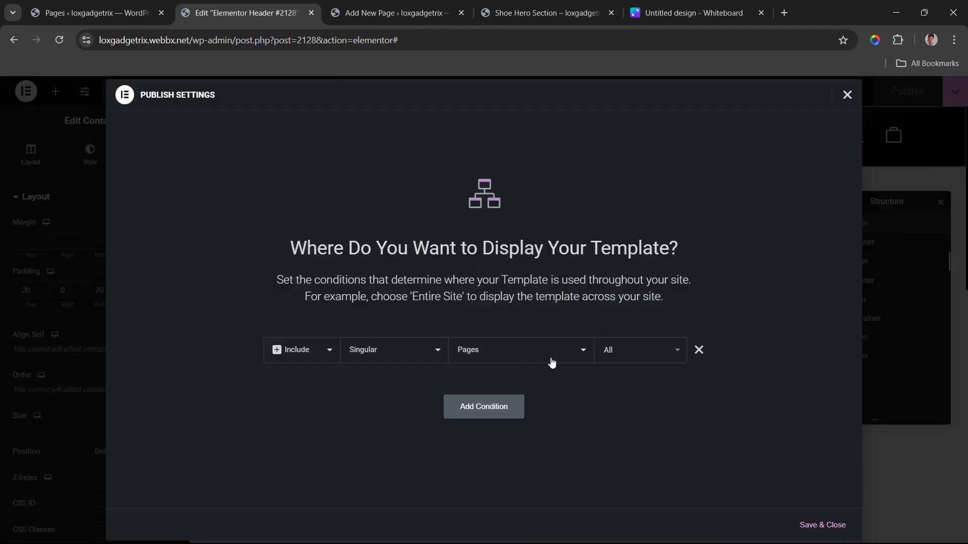
left_click(623, 355)
left_click(364, 16)
left_click(265, 16)
type("shoe her")
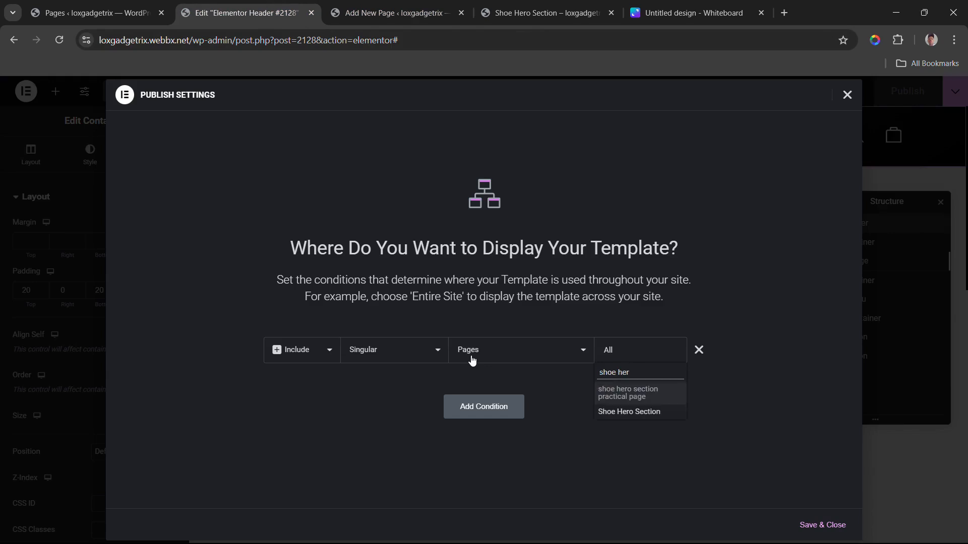
left_click(660, 393)
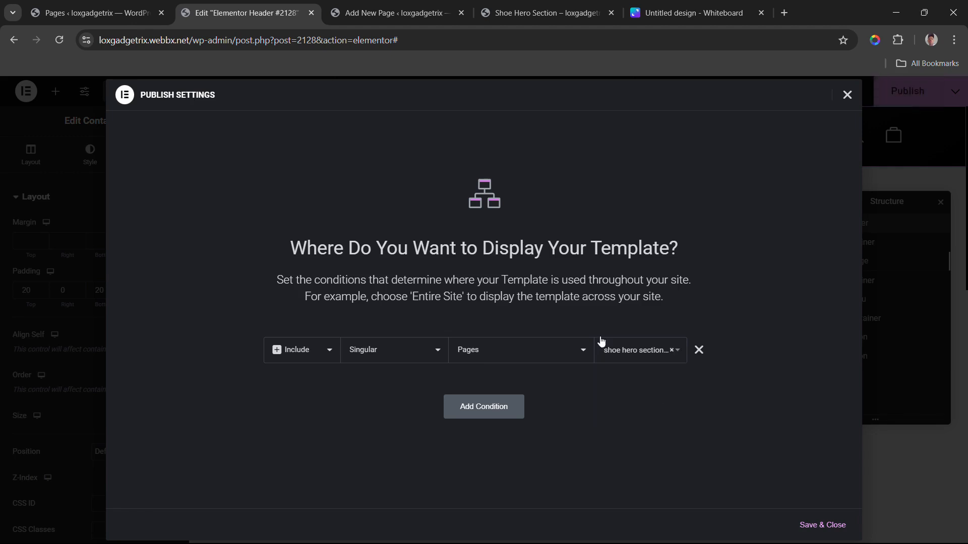
left_click(839, 527)
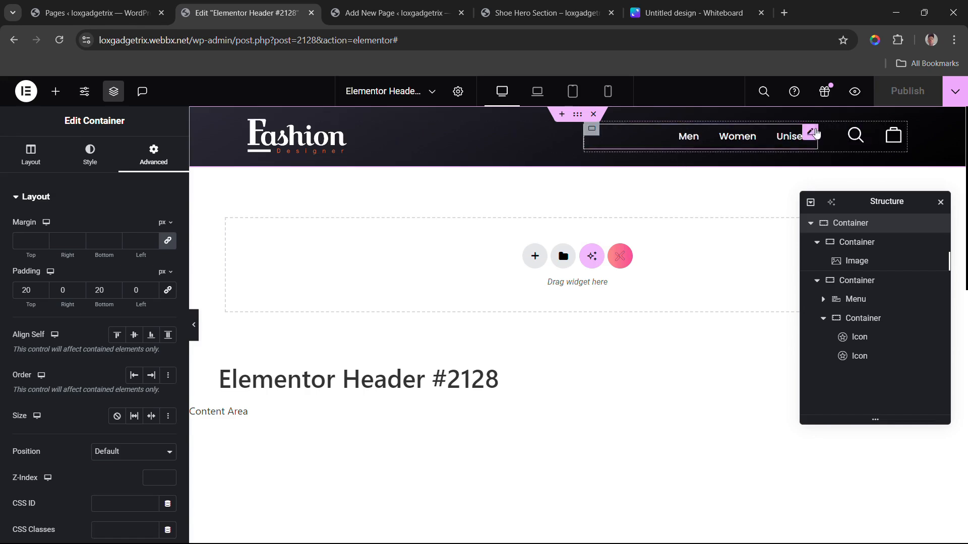
Step: Set the header menu items' hover text color to orange #FF6E00
left_click(811, 134)
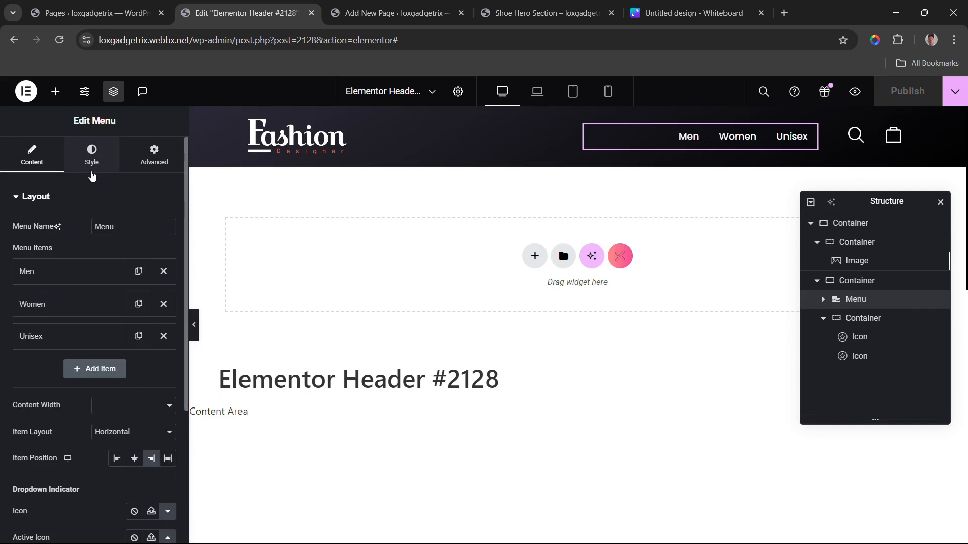
left_click(91, 154)
scroll(81, 265, "down", 4)
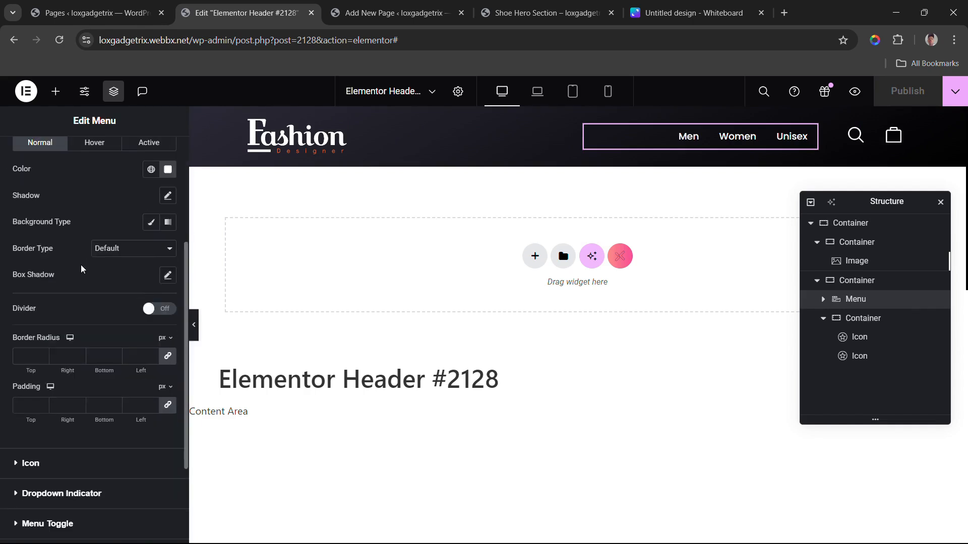
scroll(81, 265, "down", 3)
scroll(80, 267, "up", 5)
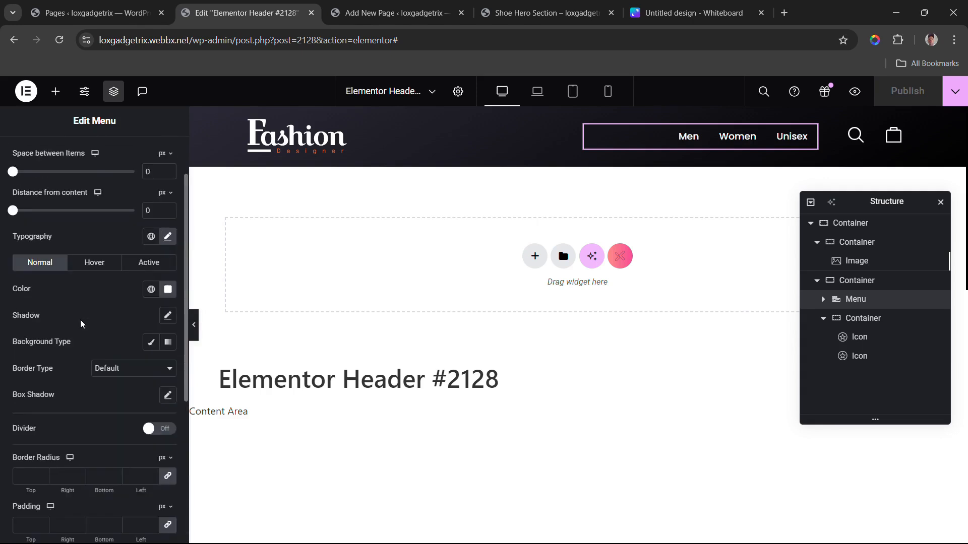
left_click(83, 263)
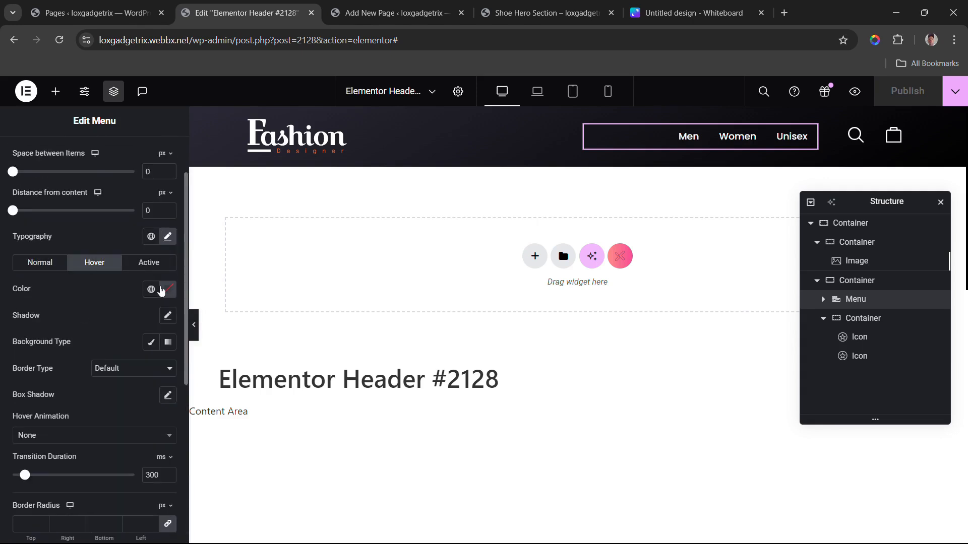
left_click(151, 290)
left_click(169, 291)
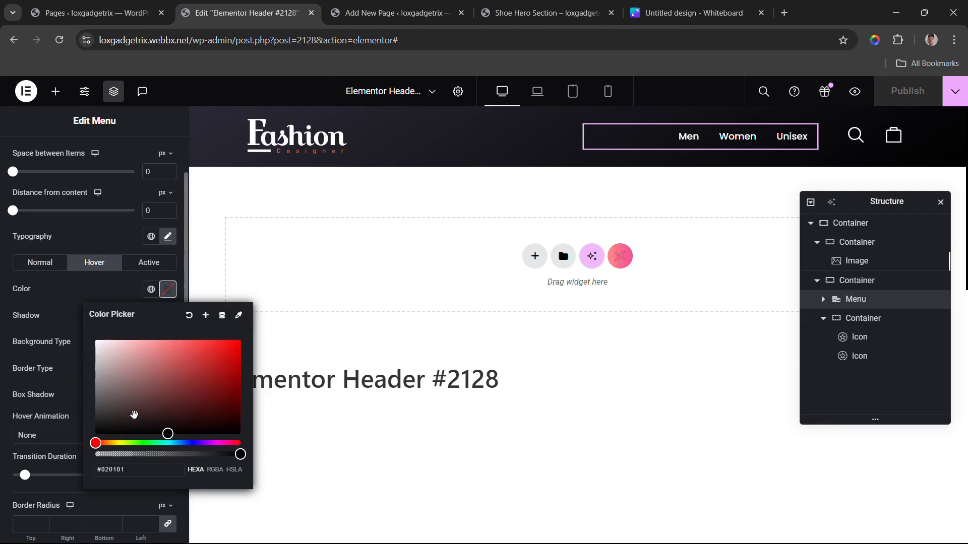
left_click_drag(110, 443, 106, 443)
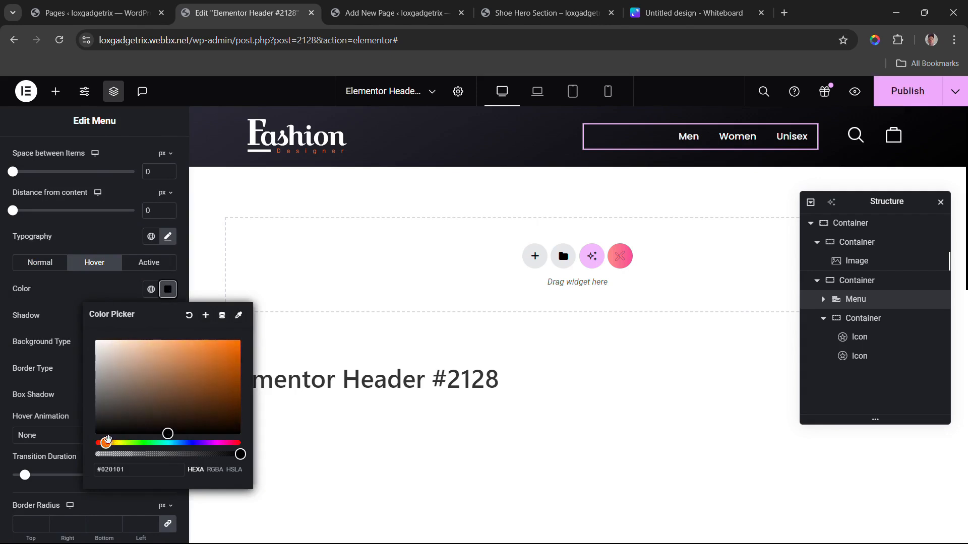
left_click(242, 341)
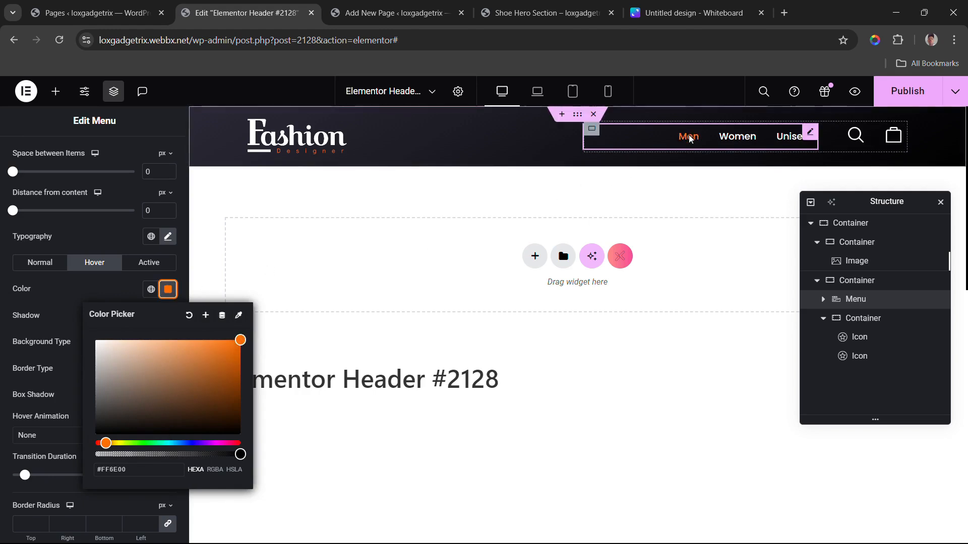
left_click(102, 285)
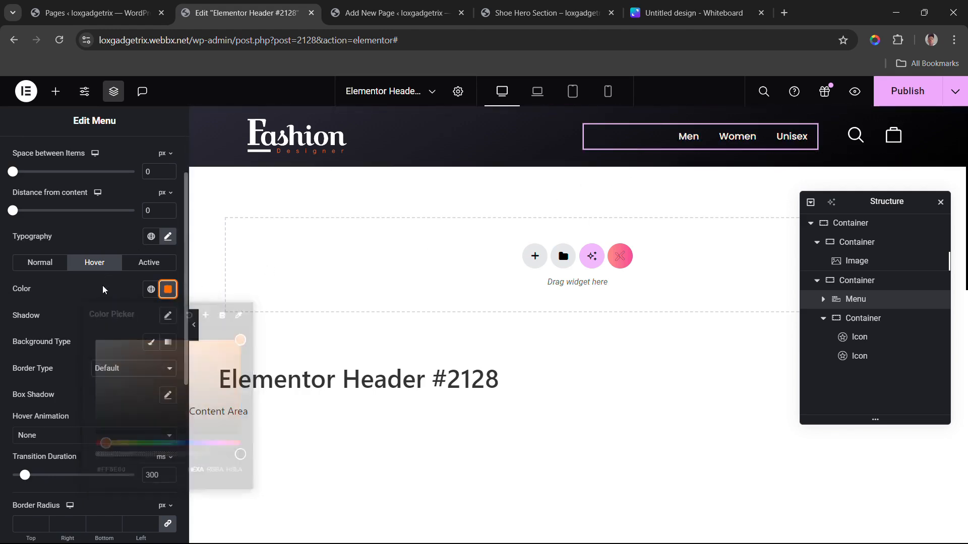
Step: Apply the Shrink hover animation to the header menu items
scroll(51, 408, "down", 1)
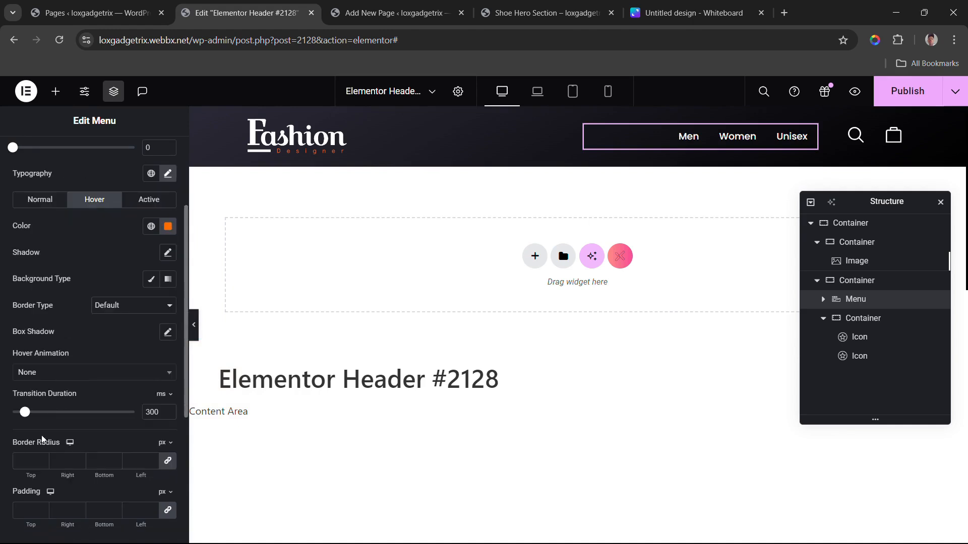
left_click(56, 373)
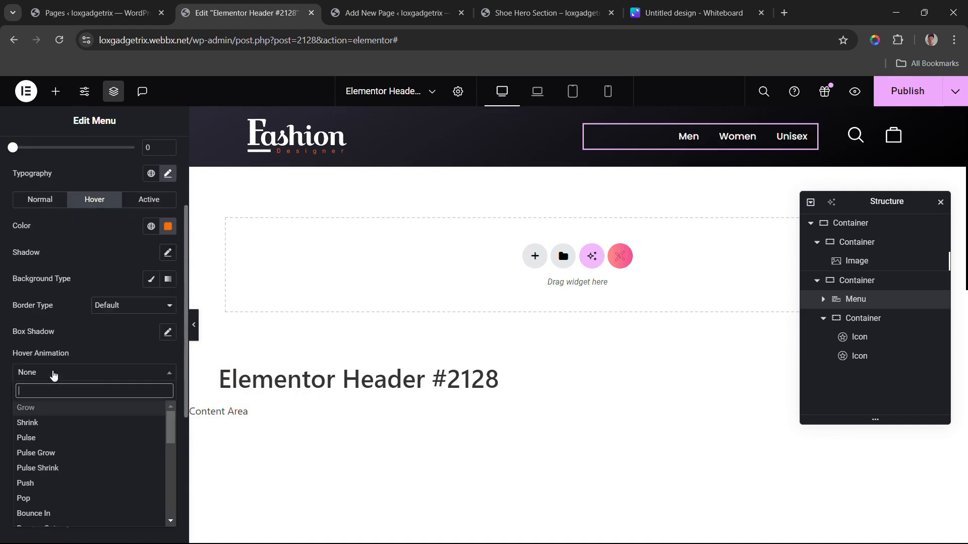
left_click(48, 423)
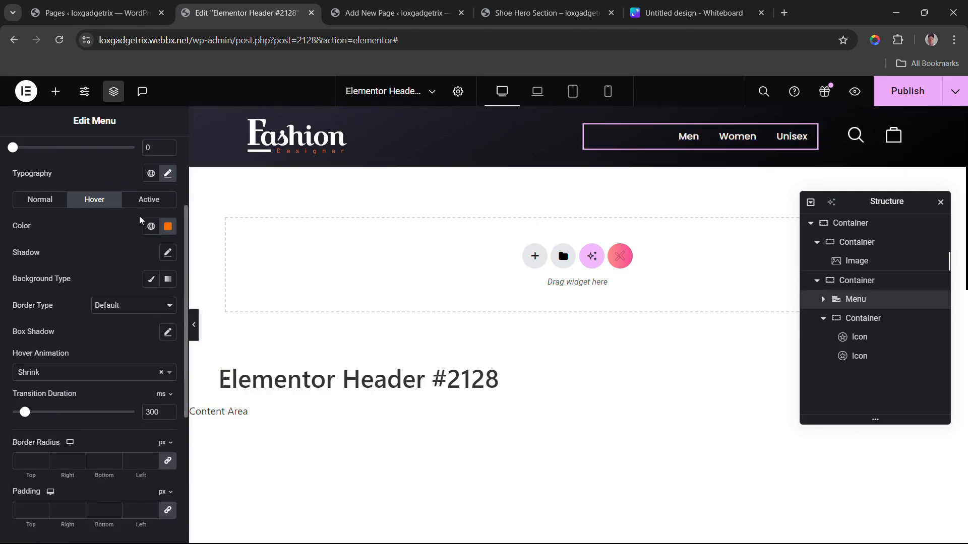
Step: Set the link of the Men menu item to the placeholder "#"
scroll(140, 216, "up", 3)
left_click(20, 165)
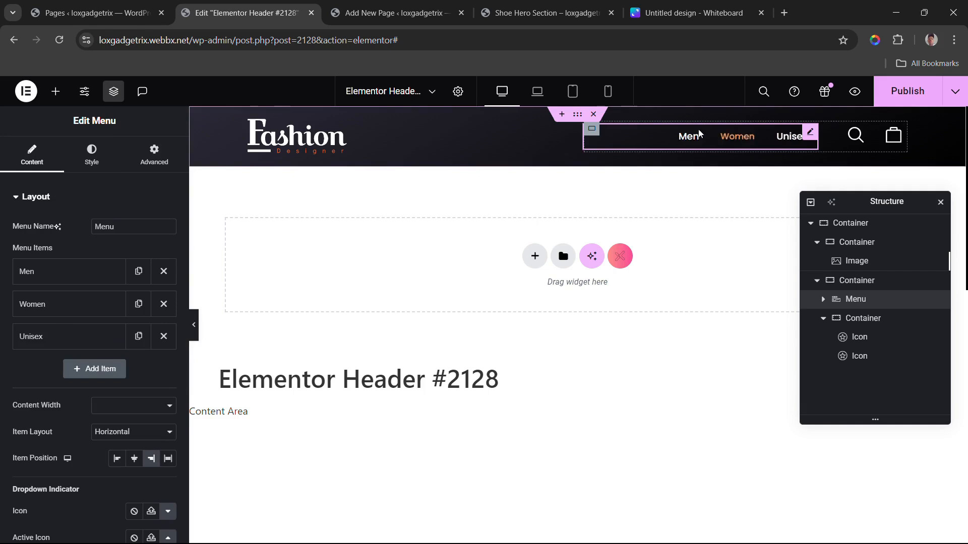
left_click(55, 274)
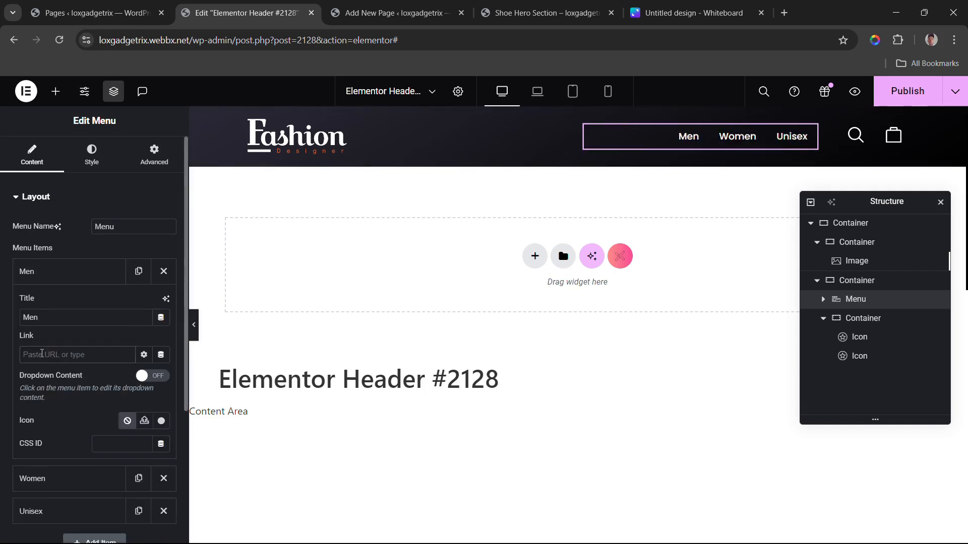
type("#")
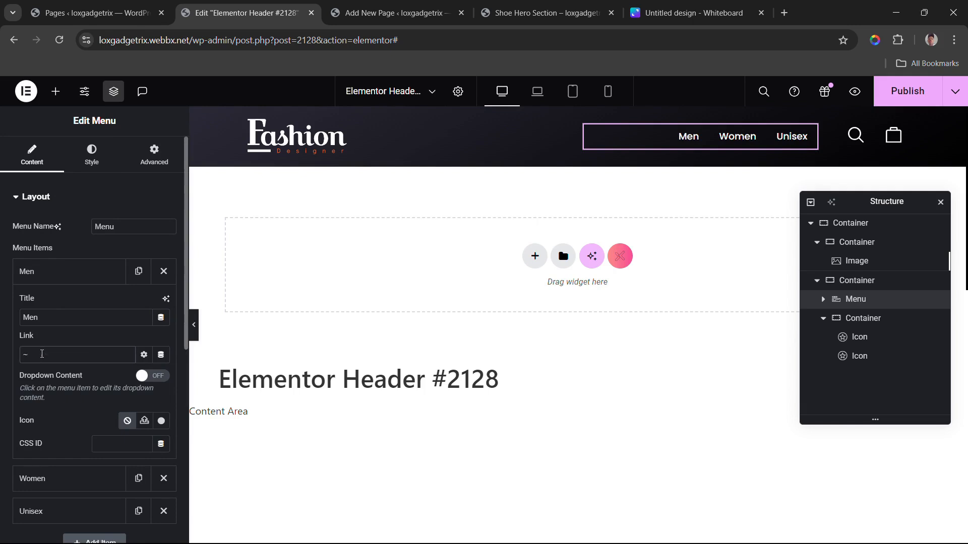
key("BackSpace")
type("#")
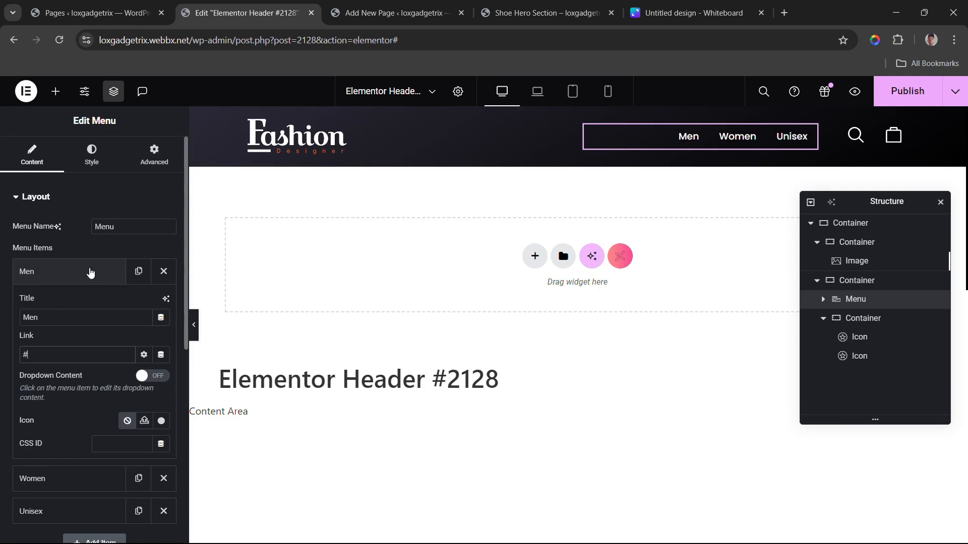
left_click(78, 282)
Step: Give the Women and Unisex menu items the placeholder link "#"
left_click(59, 304)
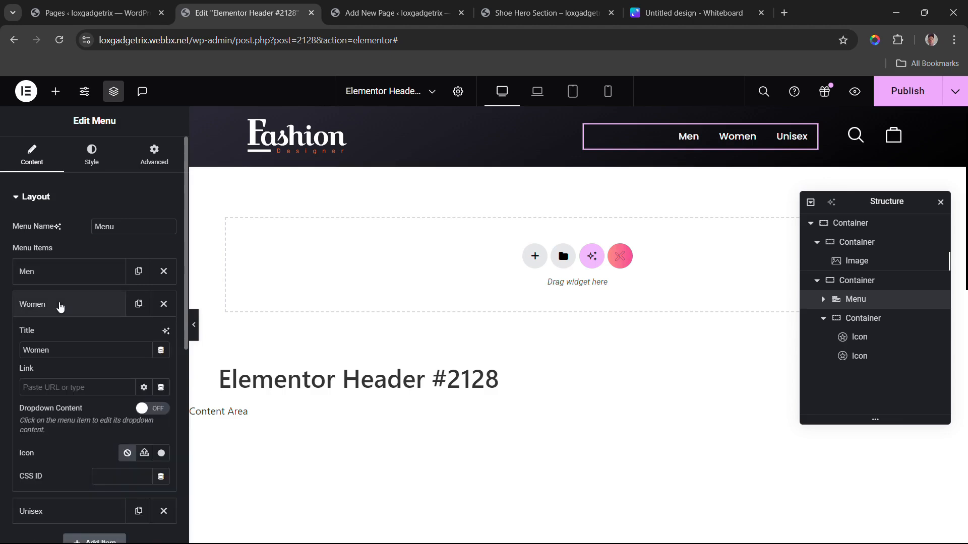
left_click(46, 386)
type("#")
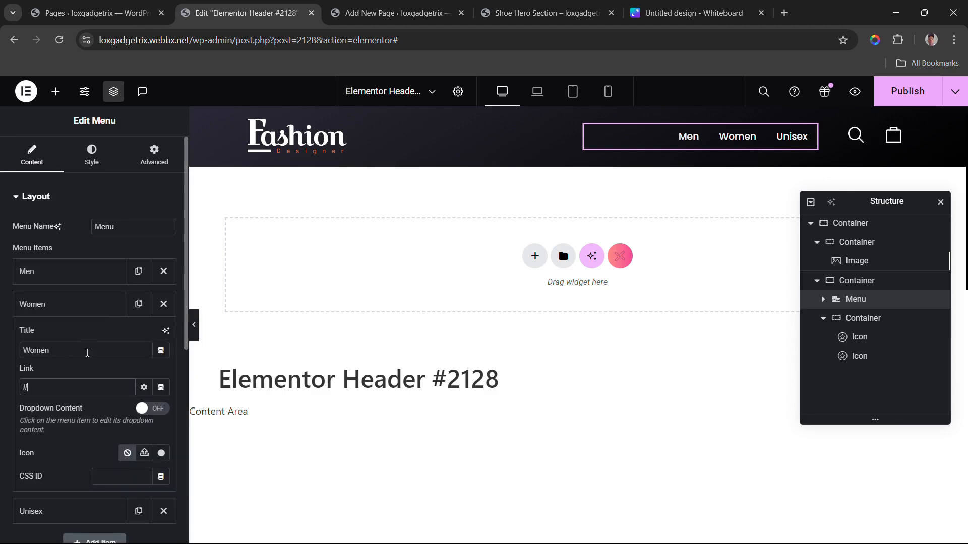
left_click(61, 306)
left_click(43, 337)
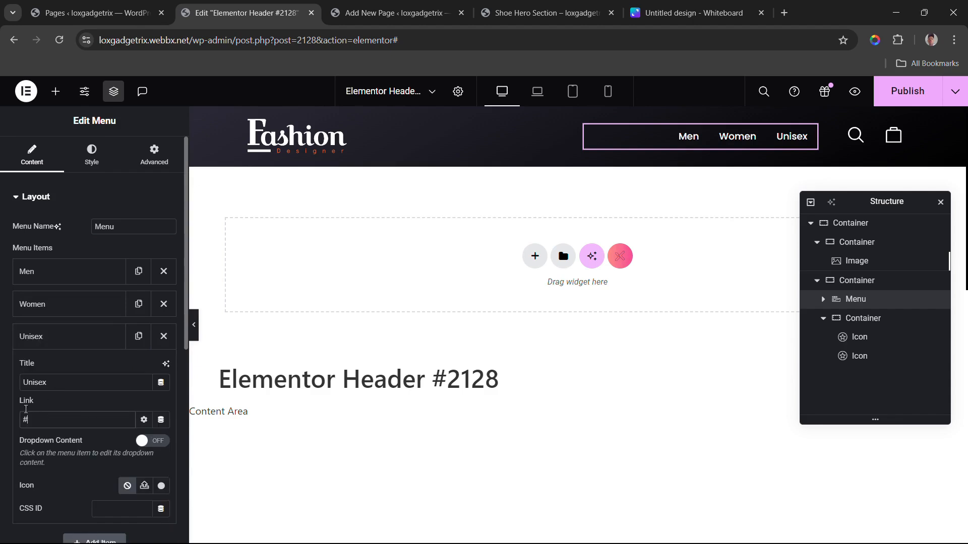
left_click(57, 339)
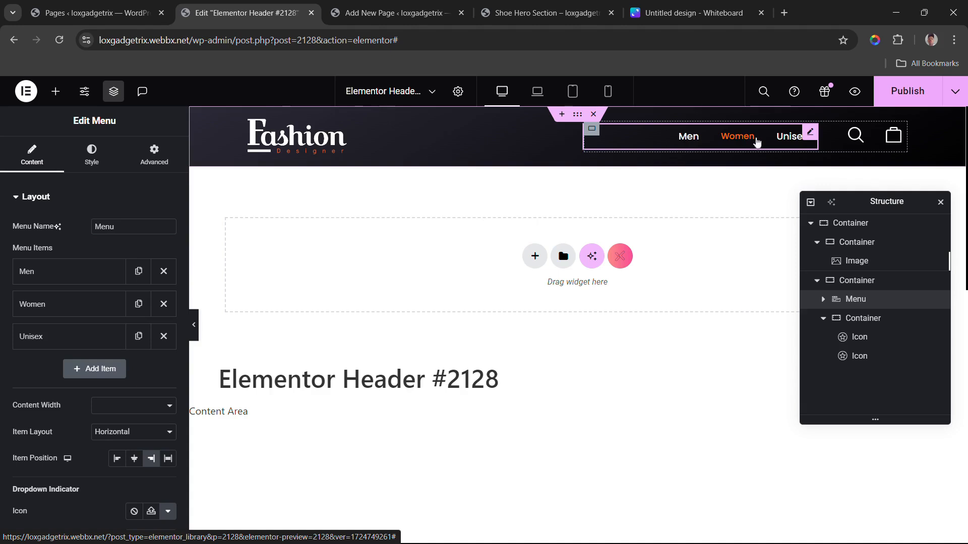
Step: Reduce the header's search icon size to 20 px
left_click(852, 137)
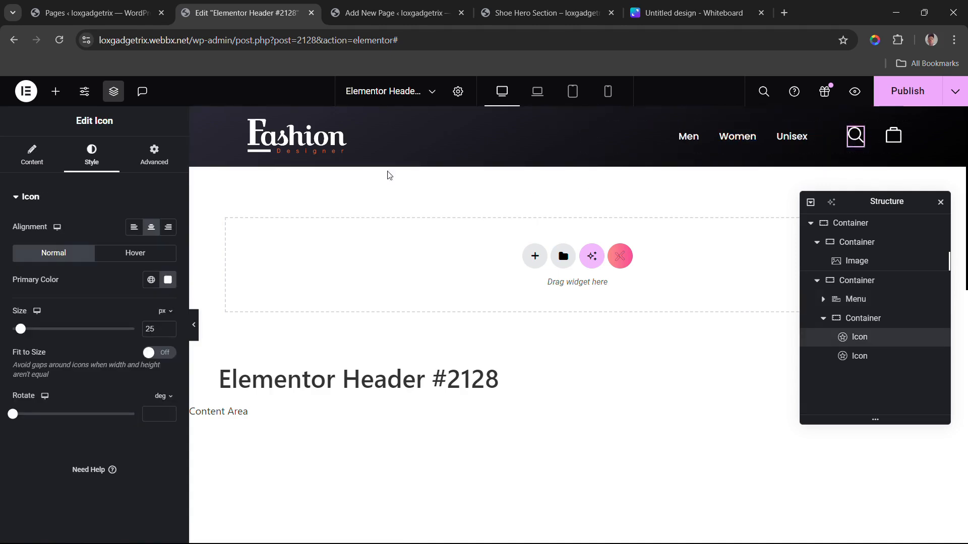
left_click(168, 331)
left_click(168, 331)
left_click(169, 332)
left_click(169, 331)
left_click(169, 332)
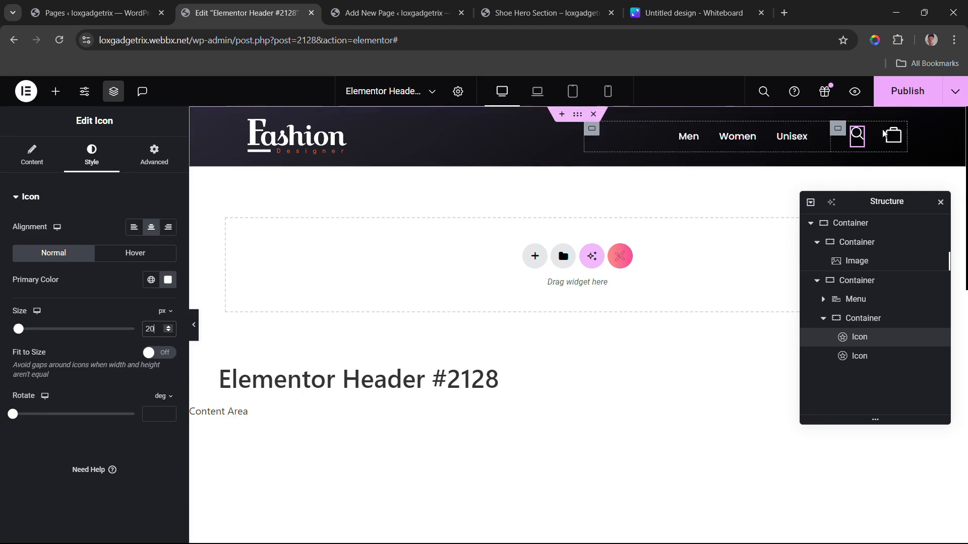
Step: Reduce the header's shopping bag icon size to 20 px
left_click(893, 135)
left_click(171, 331)
left_click(172, 330)
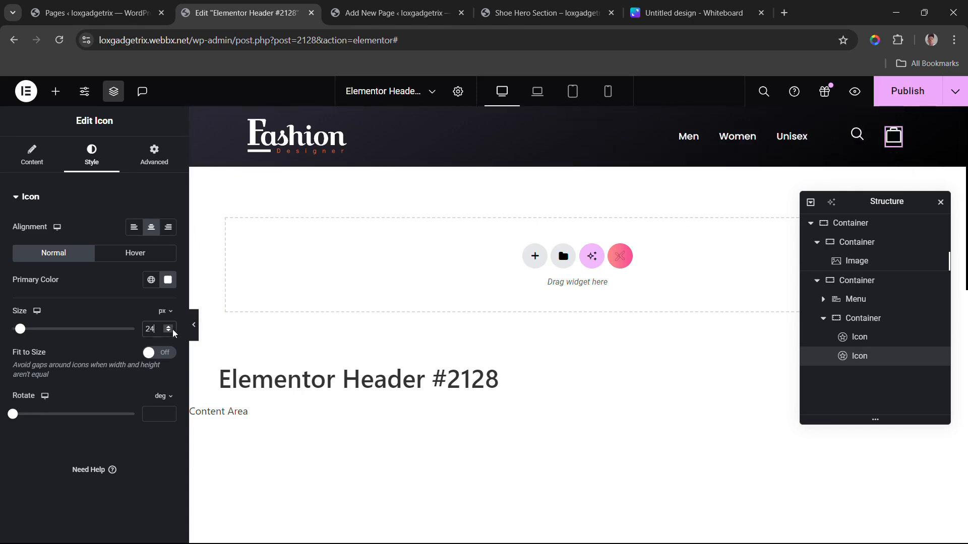
left_click(172, 331)
left_click(172, 330)
left_click(172, 331)
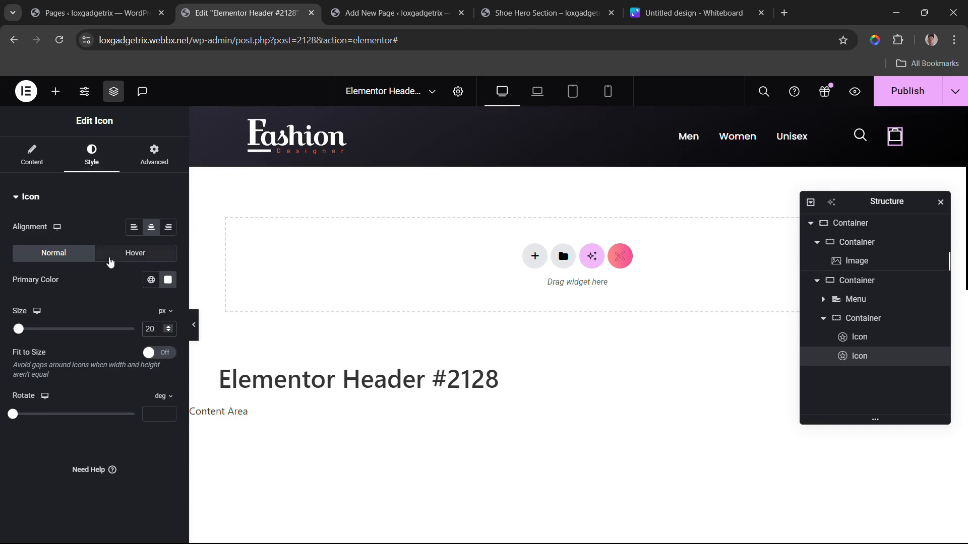
Step: Apply the Shrink hover animation to the shopping bag icon
left_click(135, 253)
left_click(61, 322)
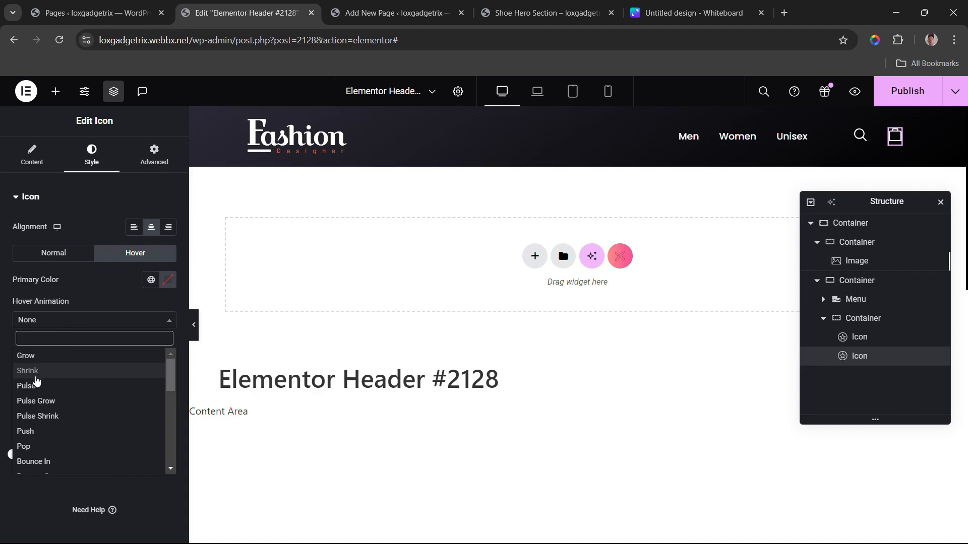
left_click(35, 374)
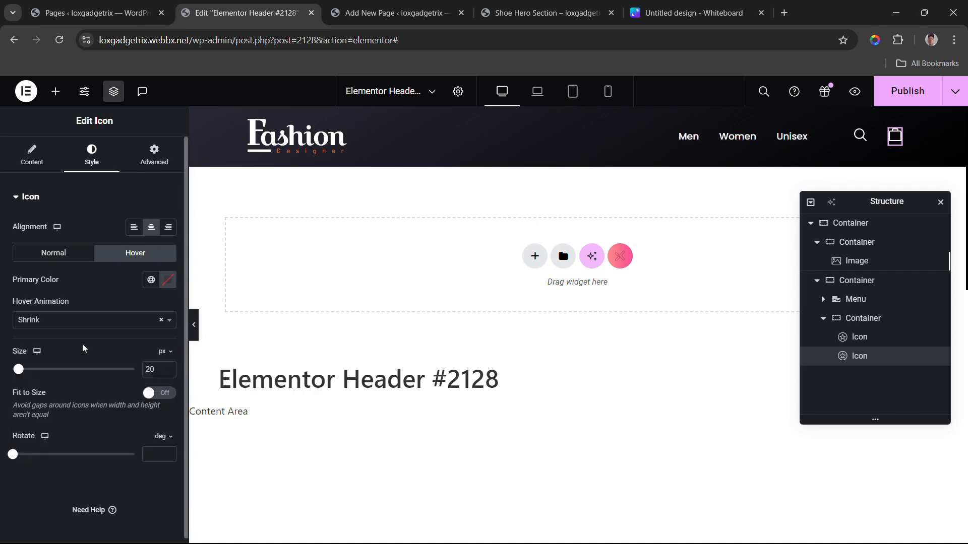
Step: Save the menu items' hover color #FF6E00 as a new global color named "orange"
left_click(810, 135)
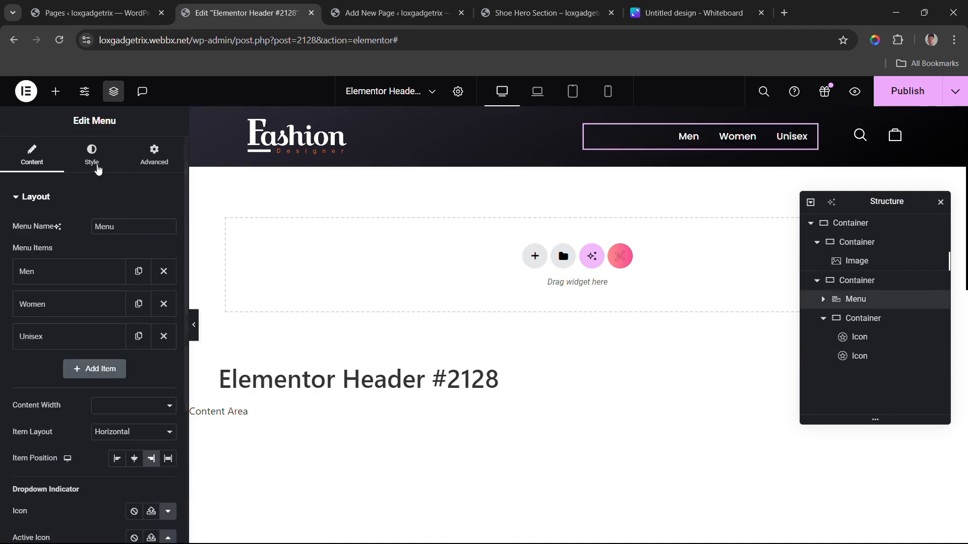
left_click(92, 155)
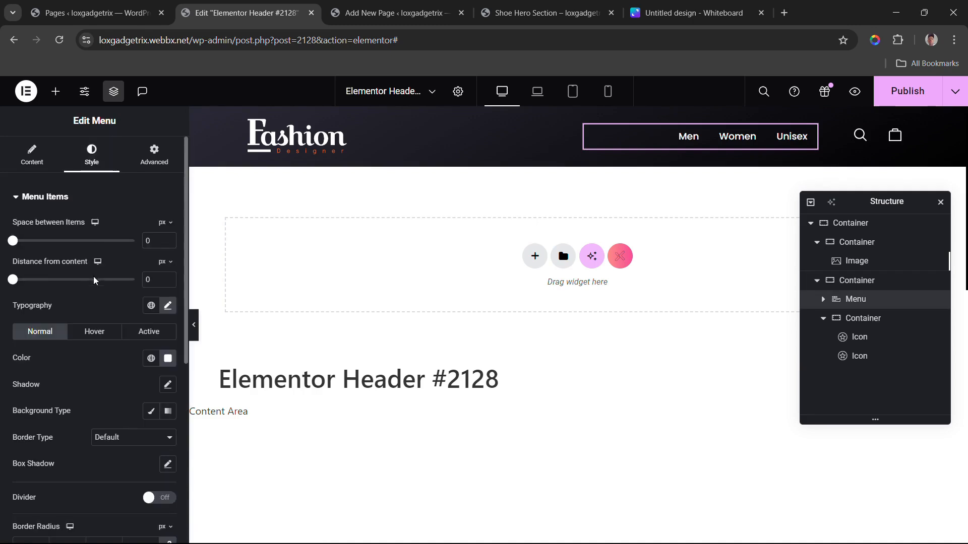
left_click(95, 332)
left_click(168, 358)
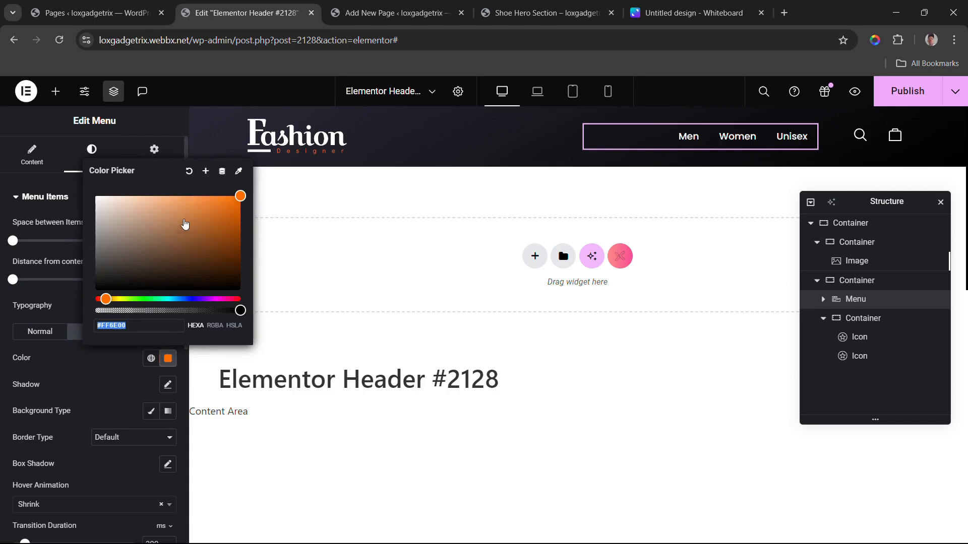
left_click(205, 174)
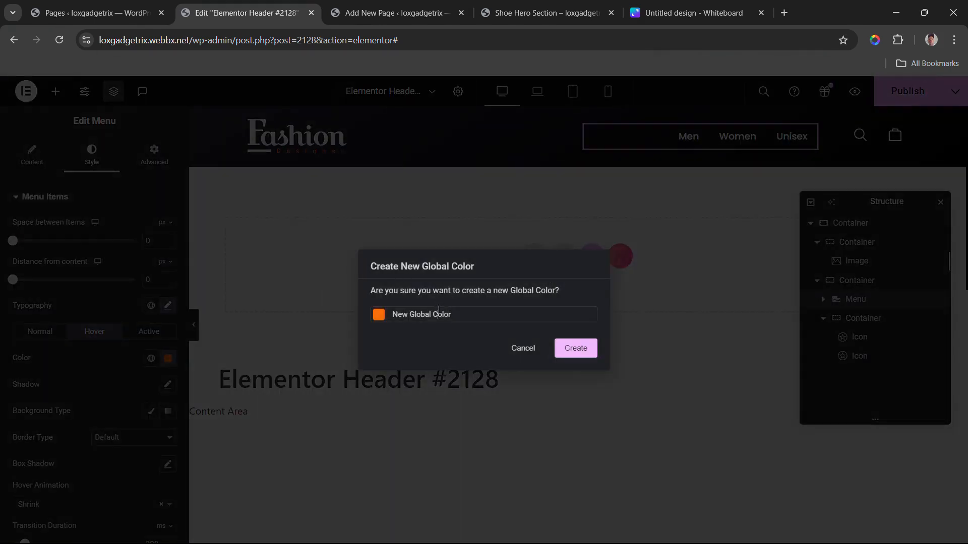
triple_click(438, 311)
type("orange")
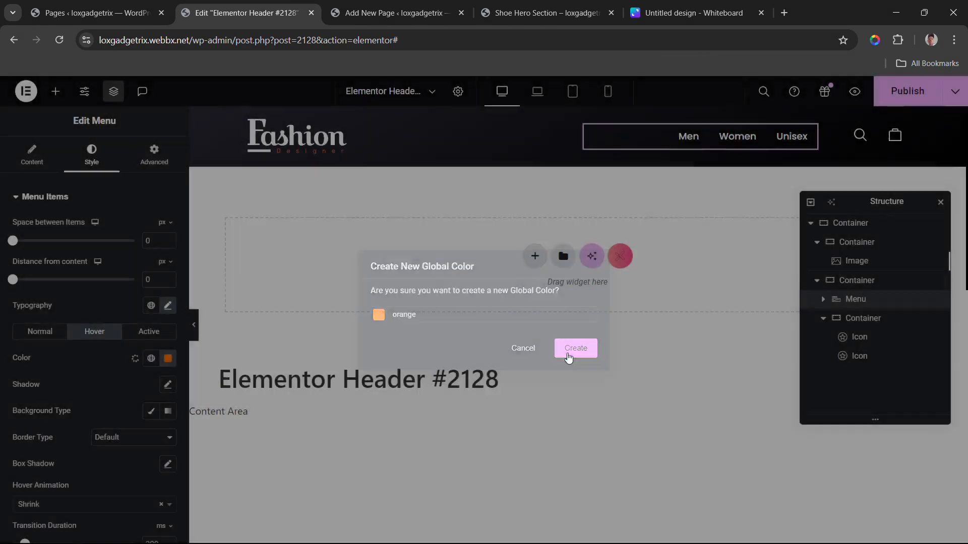
left_click(568, 355)
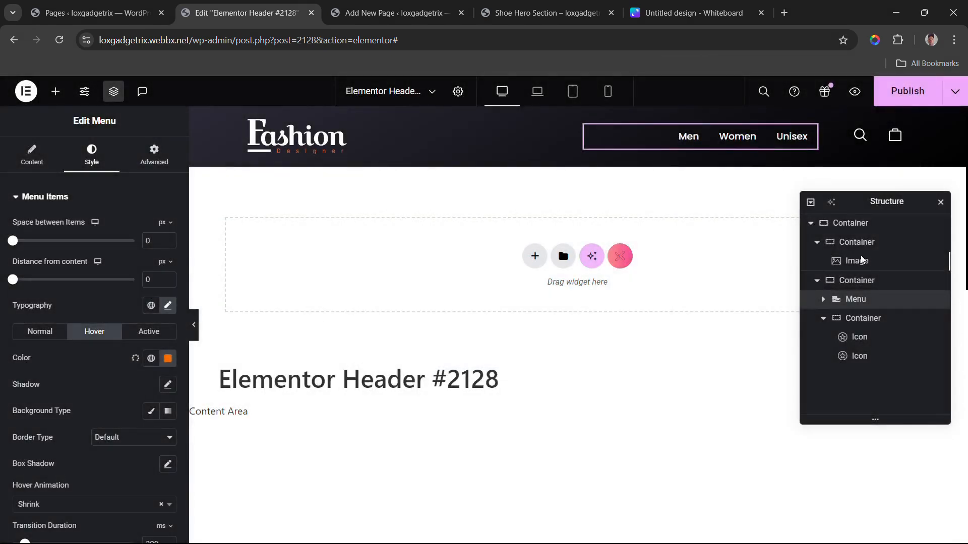
Step: Set the search icon's hover color to the global color orange and its hover animation to Shrink
left_click(860, 135)
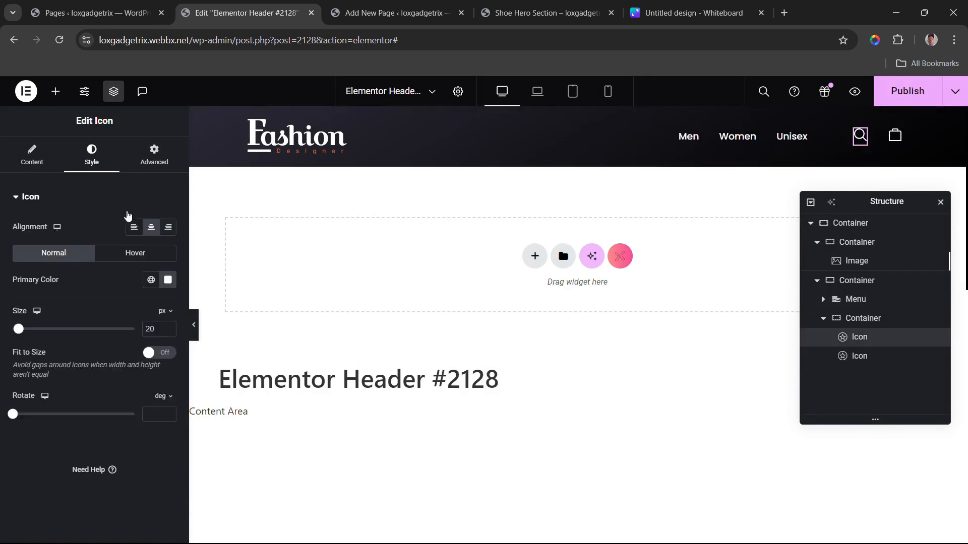
left_click(109, 258)
left_click(151, 280)
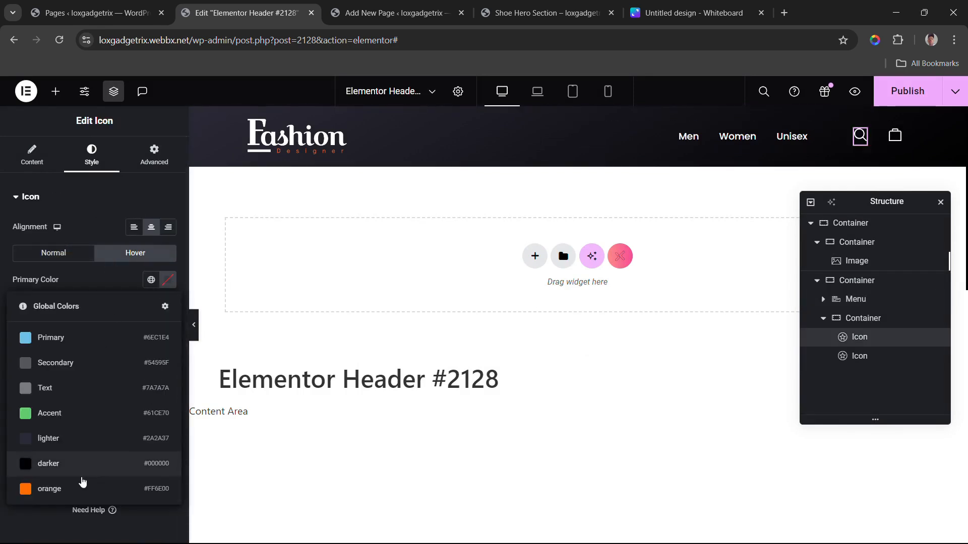
left_click(49, 488)
left_click(78, 319)
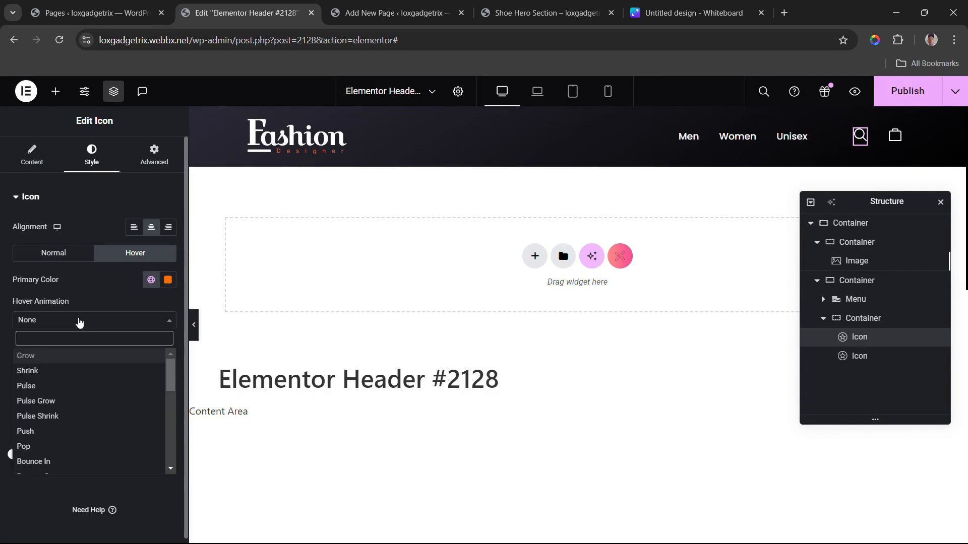
left_click(55, 370)
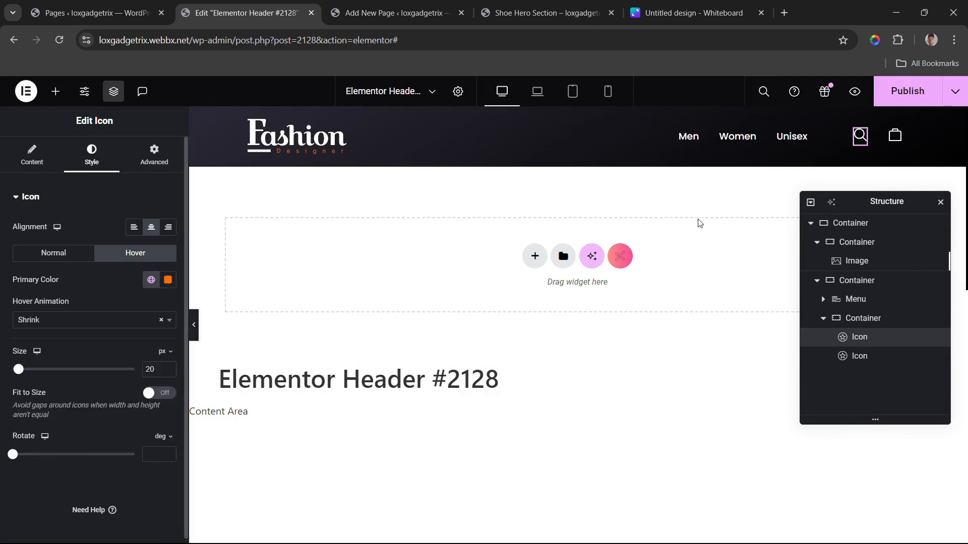
Step: Set the shopping bag icon's hover color to the global color orange and its hover animation to Shrink
left_click(900, 137)
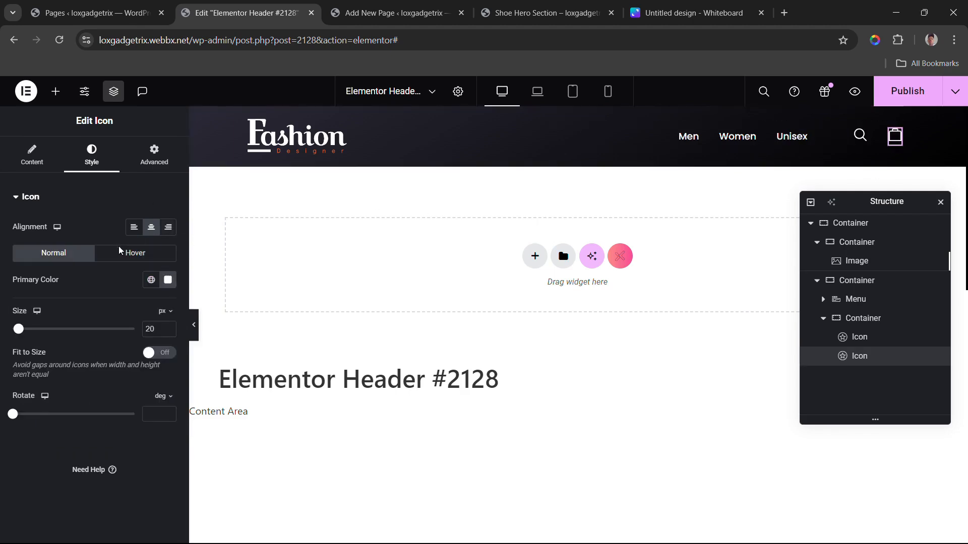
left_click(157, 285)
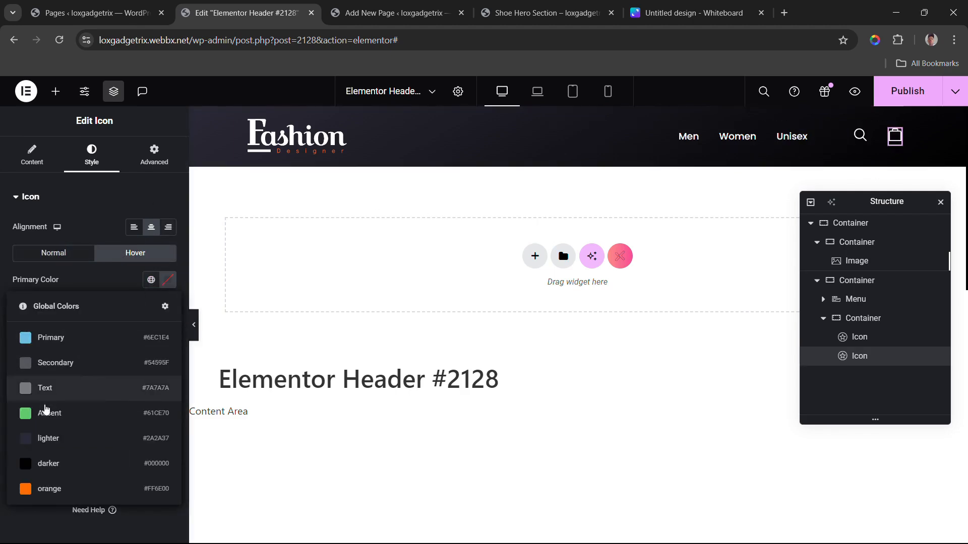
left_click(43, 487)
left_click(69, 329)
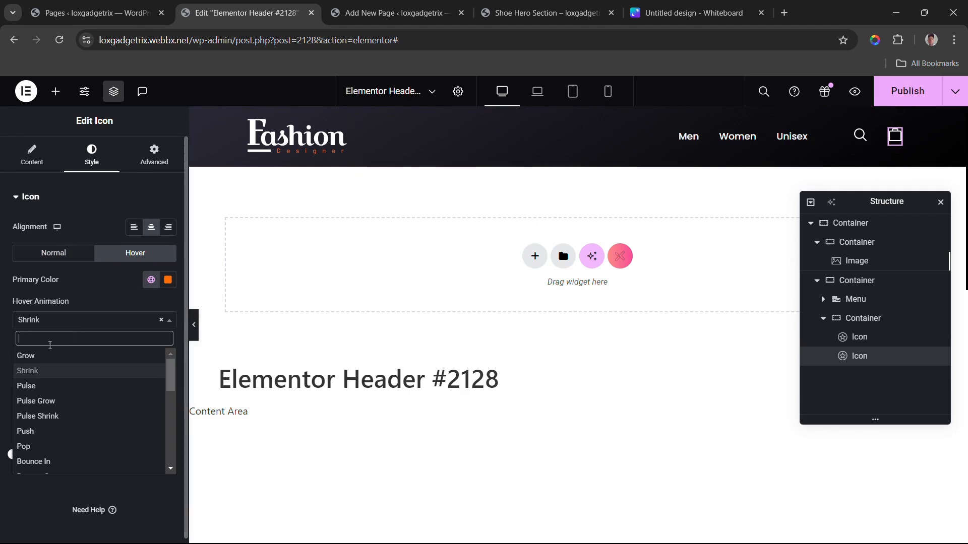
left_click(42, 368)
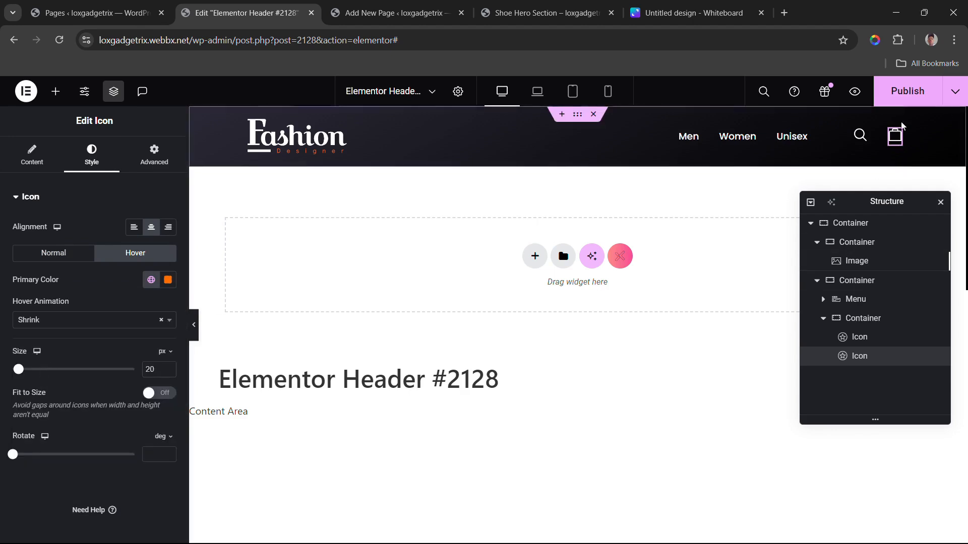
Step: Publish the header and open the "shoe hero section practical page" for editing with Elementor
left_click(900, 92)
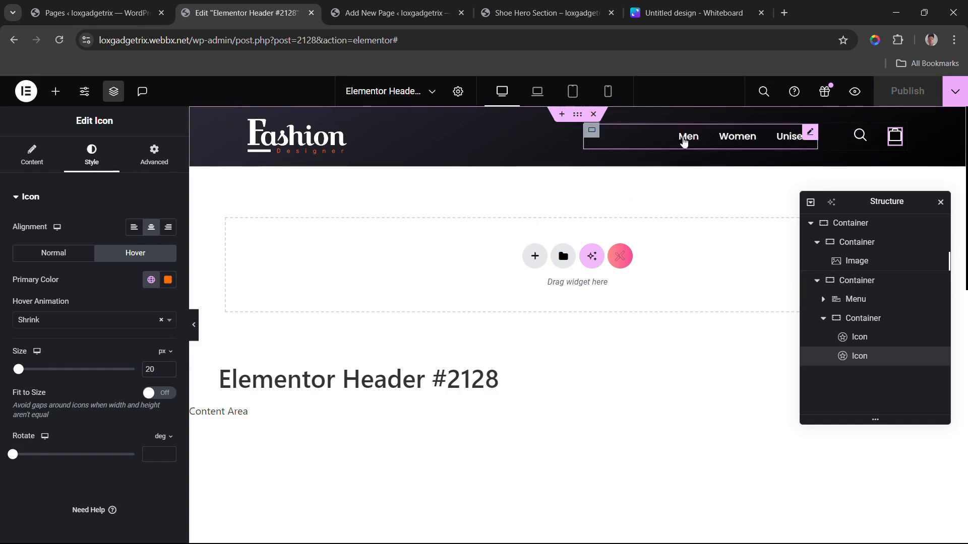
left_click(360, 20)
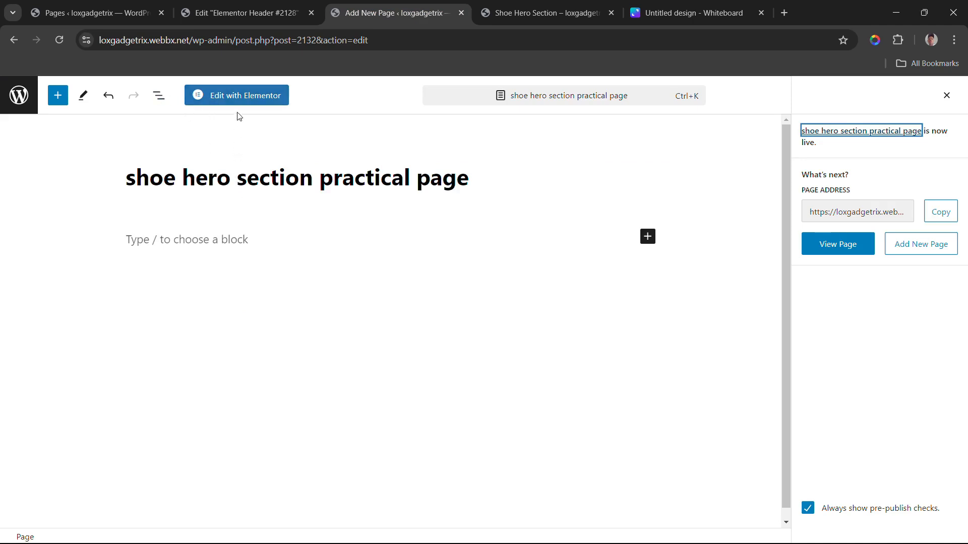
left_click(239, 98)
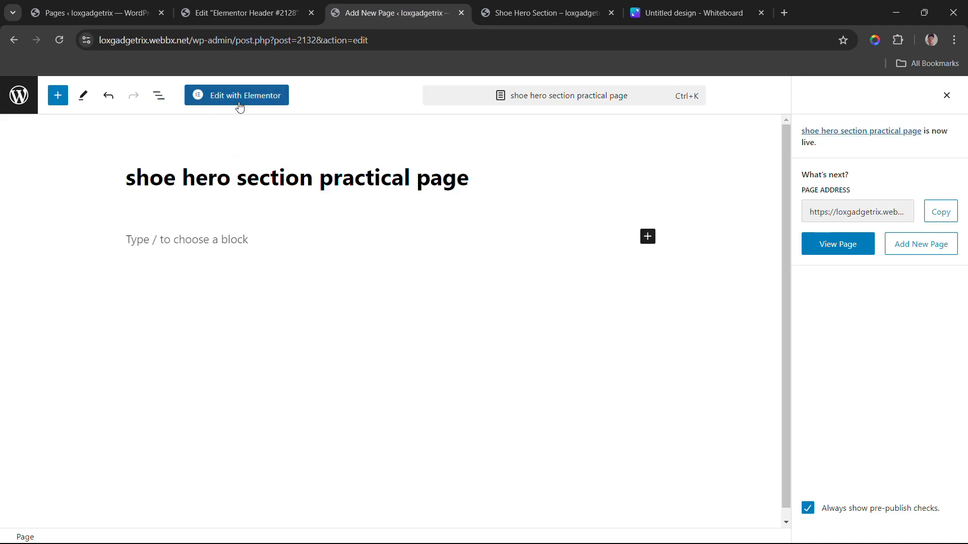
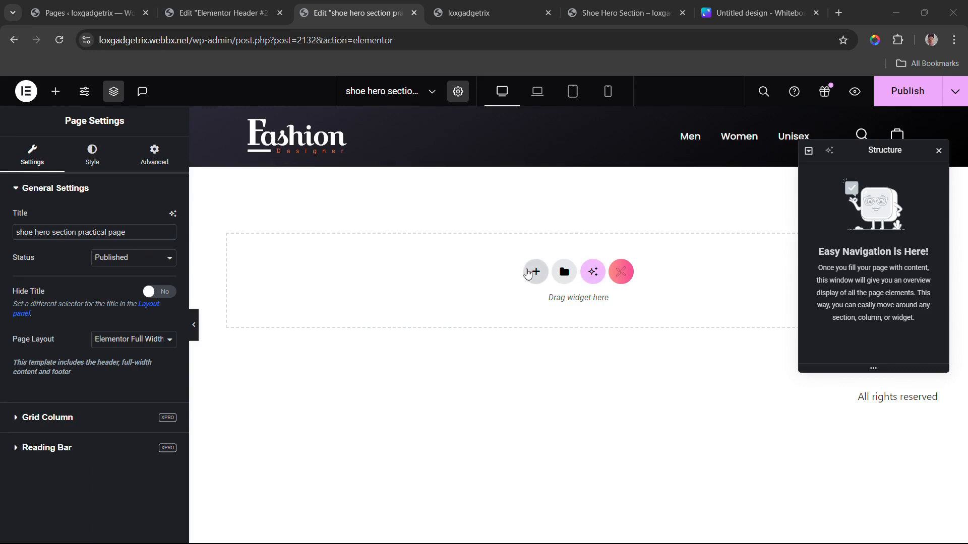
Step: Add a single-column flexbox container below the header and set its minimum height to 100 vh
left_click(533, 272)
left_click(529, 302)
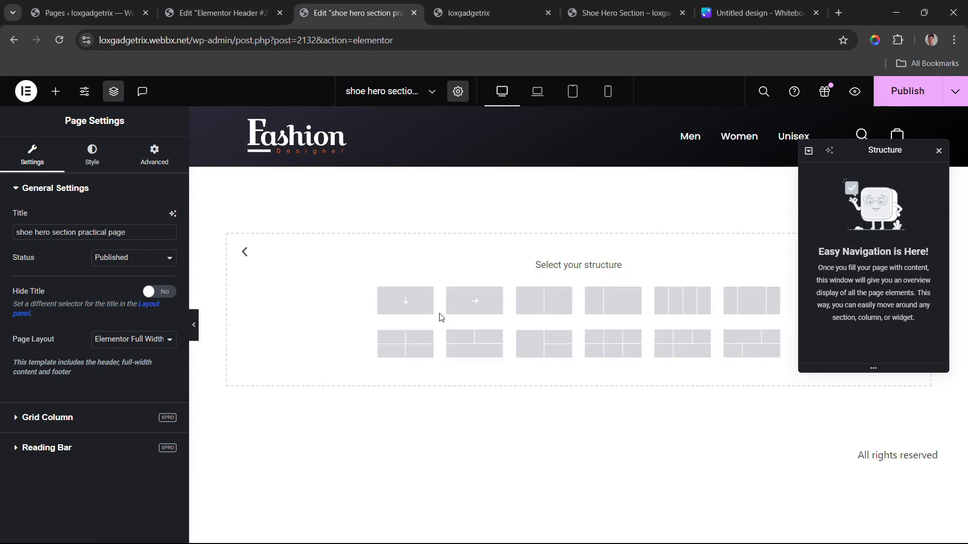
left_click(412, 302)
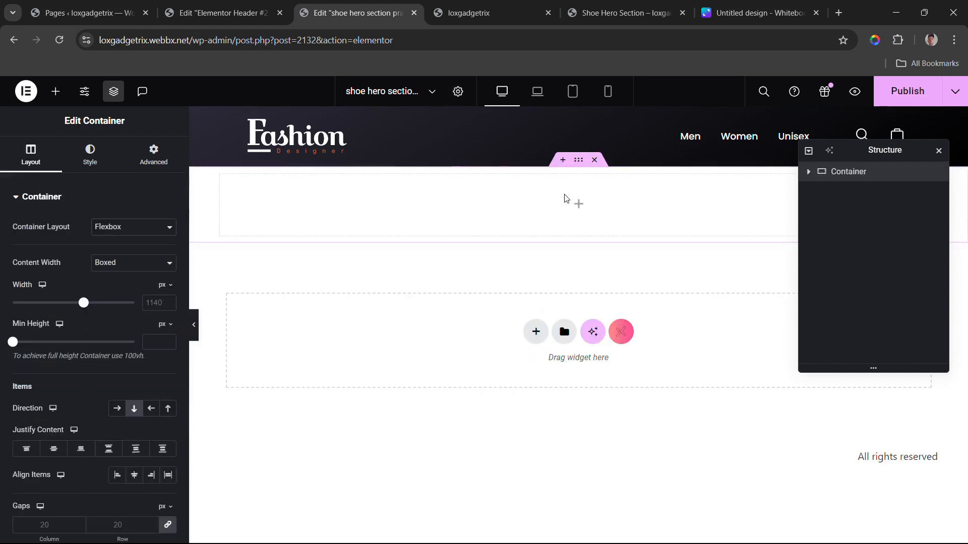
left_click(161, 325)
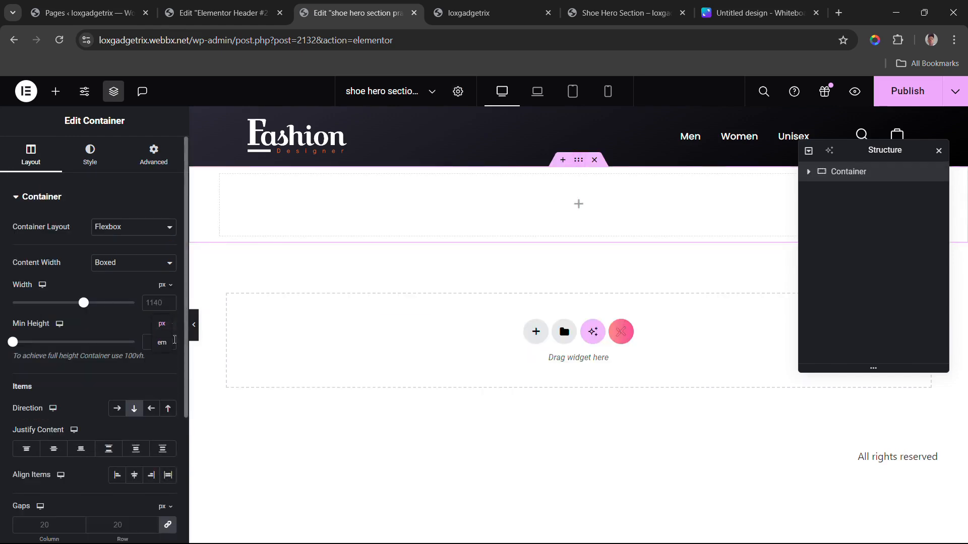
left_click(162, 380)
left_click_drag(13, 342, 134, 341)
scroll(520, 374, "down", 5)
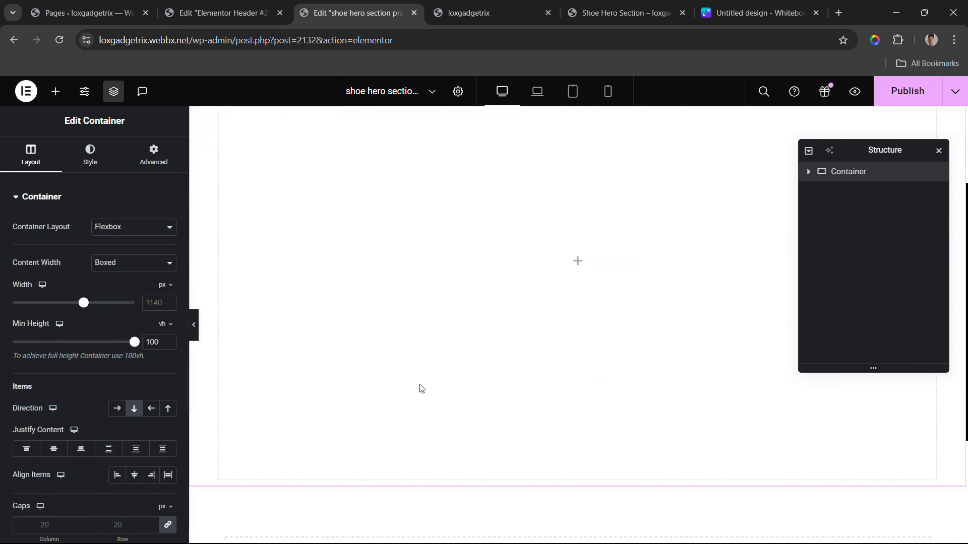
scroll(565, 222, "up", 5)
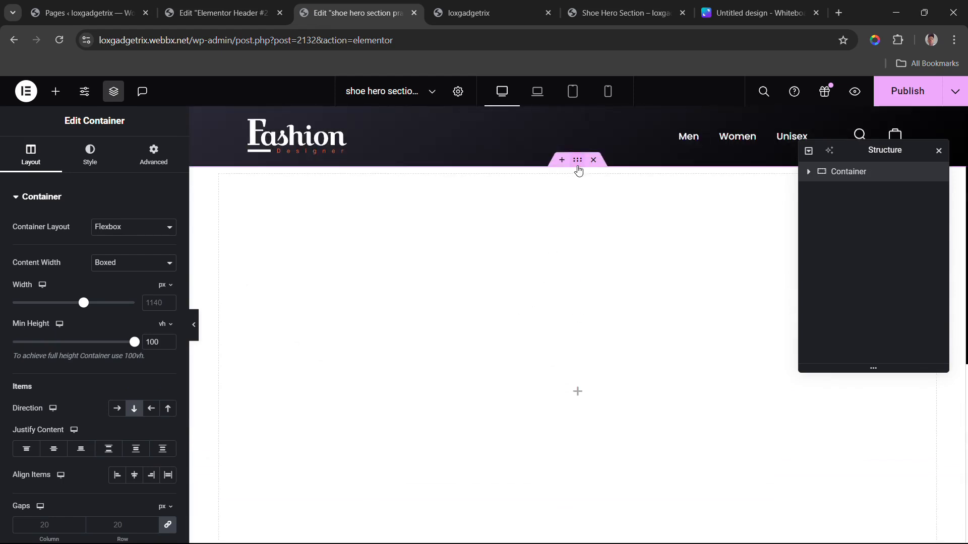
Step: Give the container a linear gradient background from global color lighter to global color darker at a 150-degree angle
left_click(91, 168)
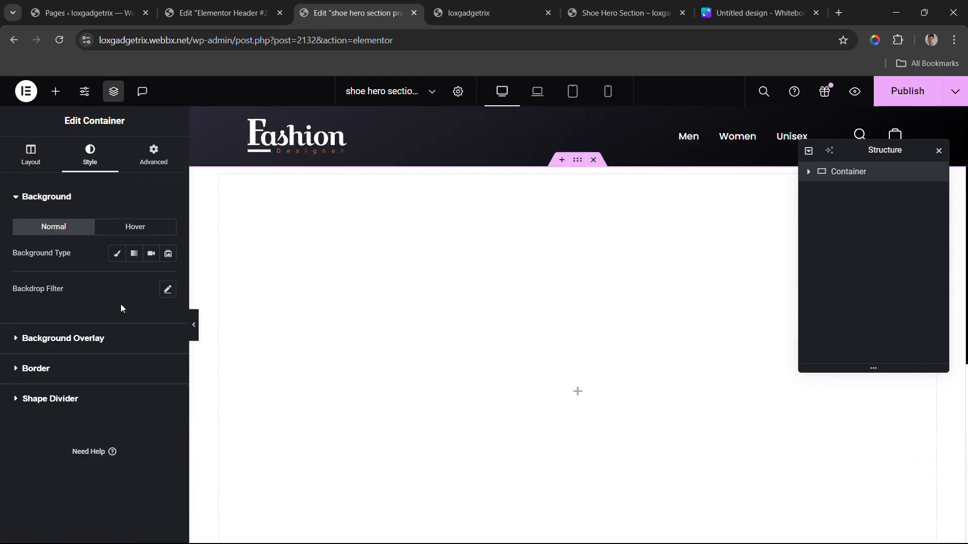
left_click(135, 254)
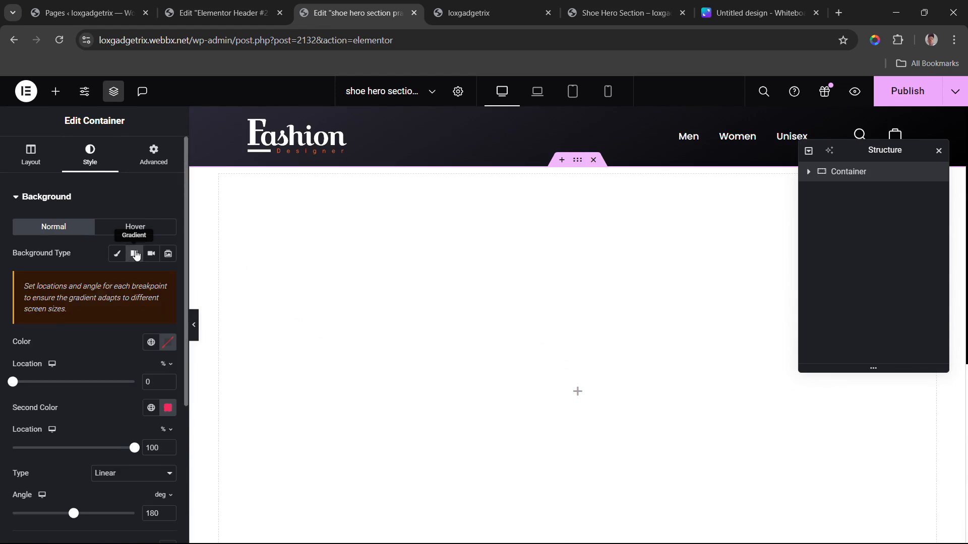
left_click(151, 342)
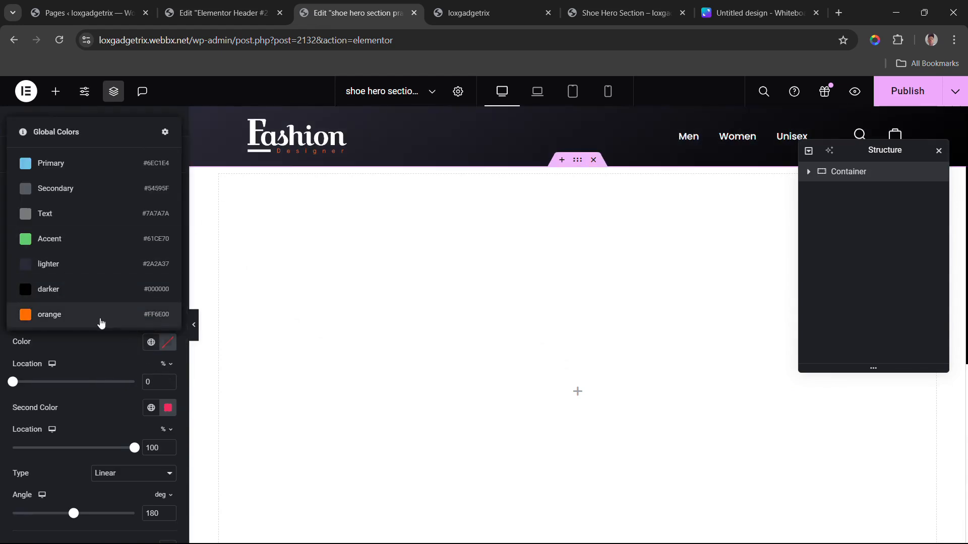
left_click(72, 264)
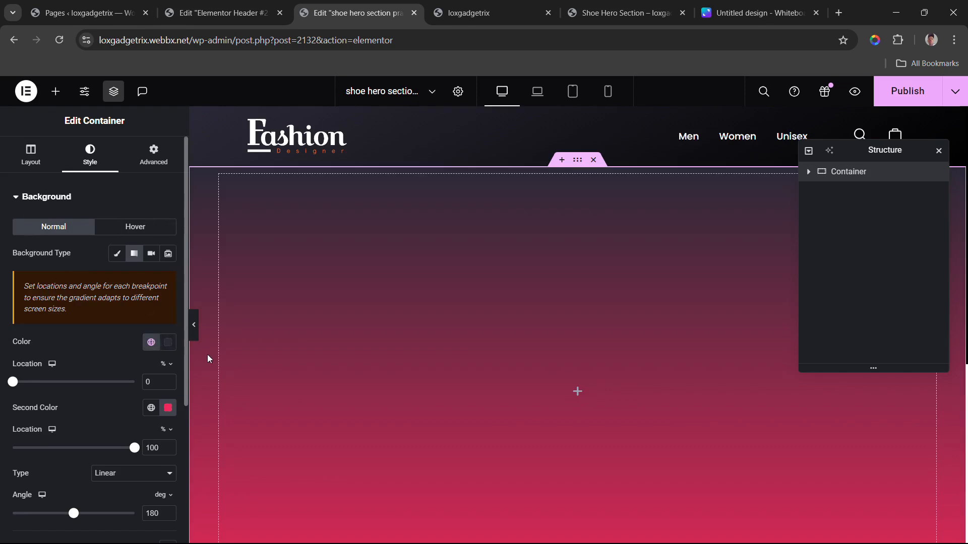
scroll(153, 381, "down", 3)
left_click(151, 281)
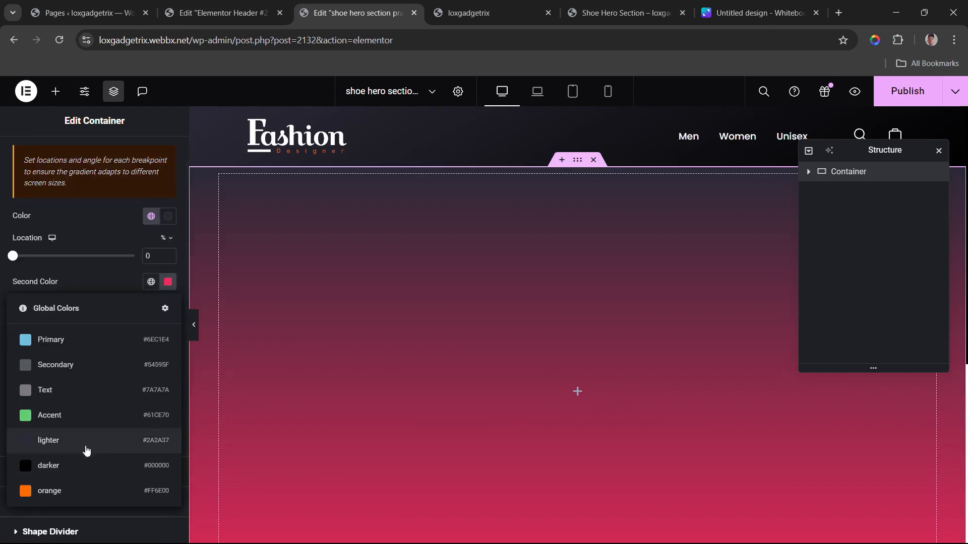
left_click(70, 462)
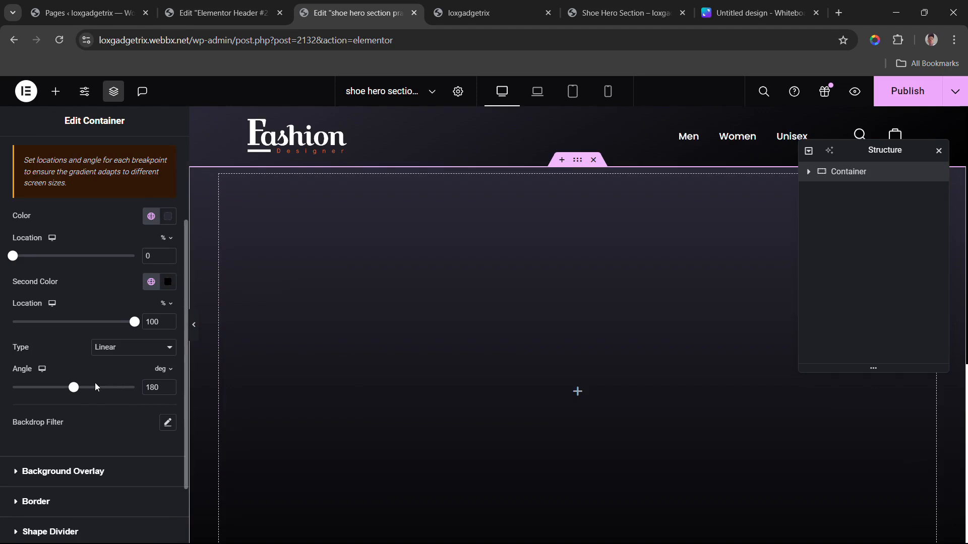
left_click_drag(76, 391, 50, 398)
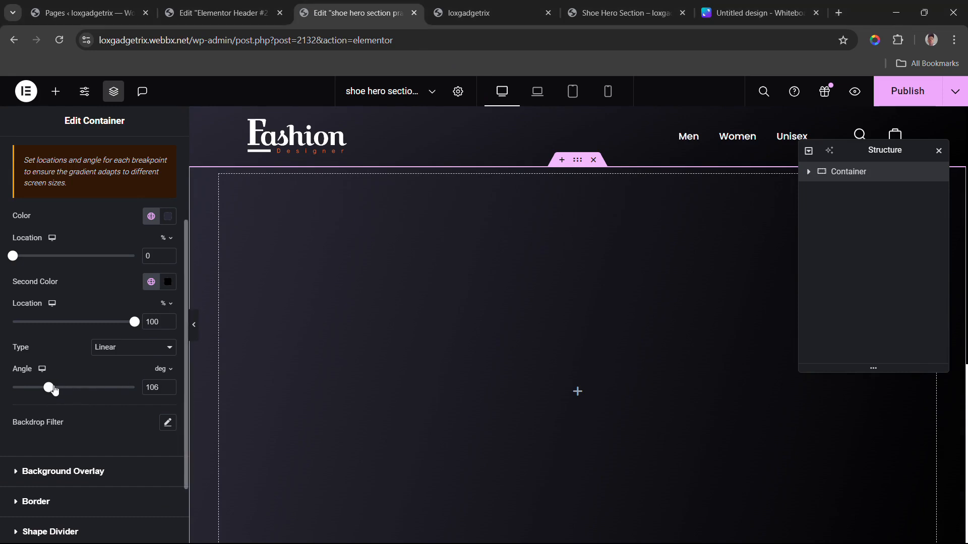
left_click_drag(49, 388, 63, 390)
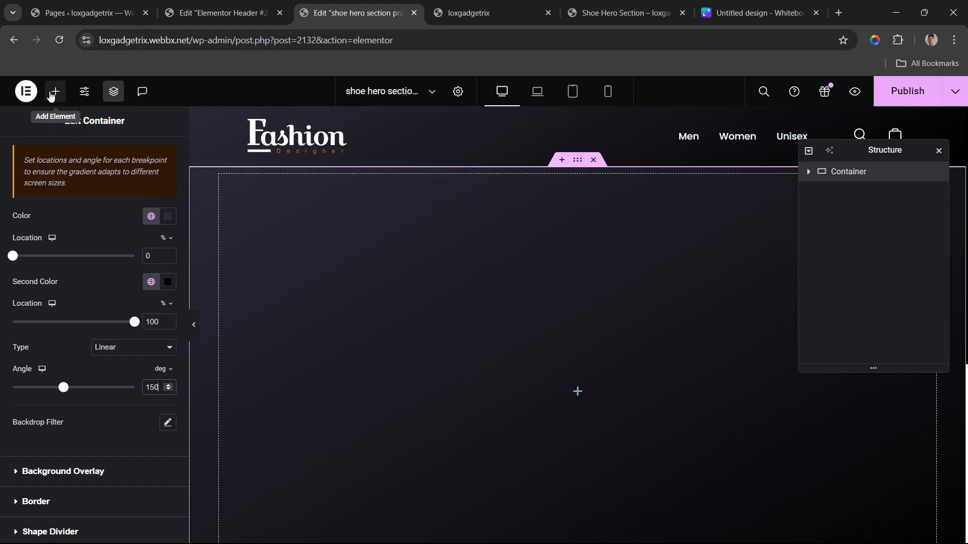
Step: Nest a new container inside the hero container and duplicate it to get two inner containers
left_click(55, 91)
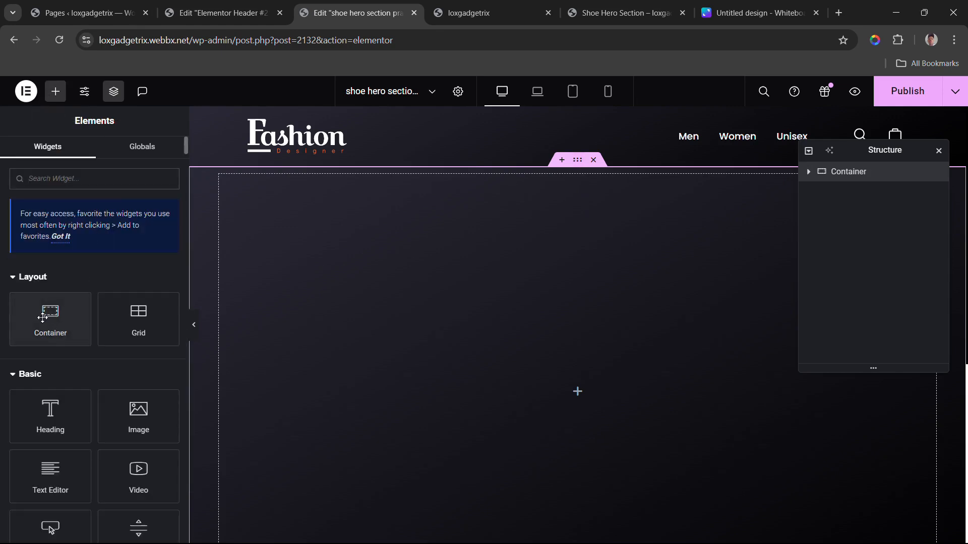
left_click_drag(43, 318, 240, 233)
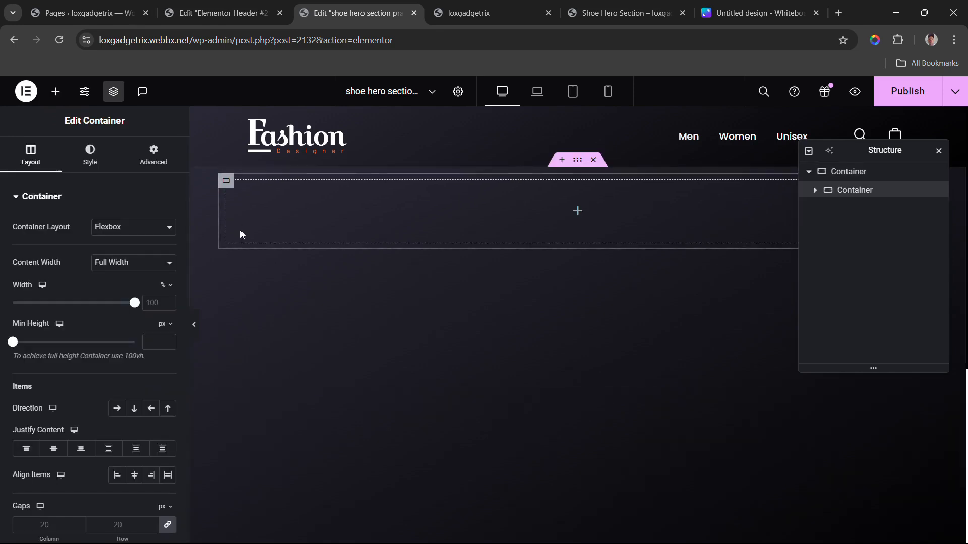
right_click(226, 185)
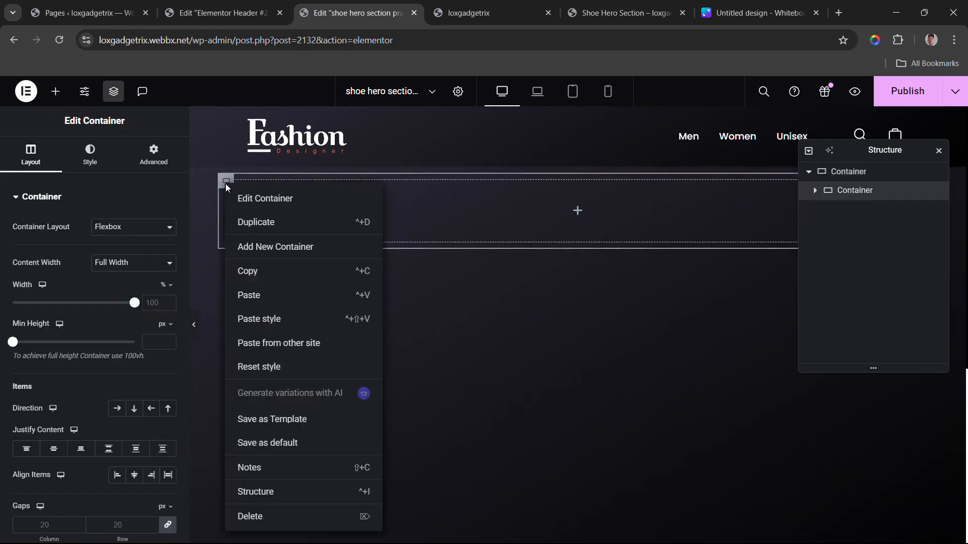
left_click(244, 223)
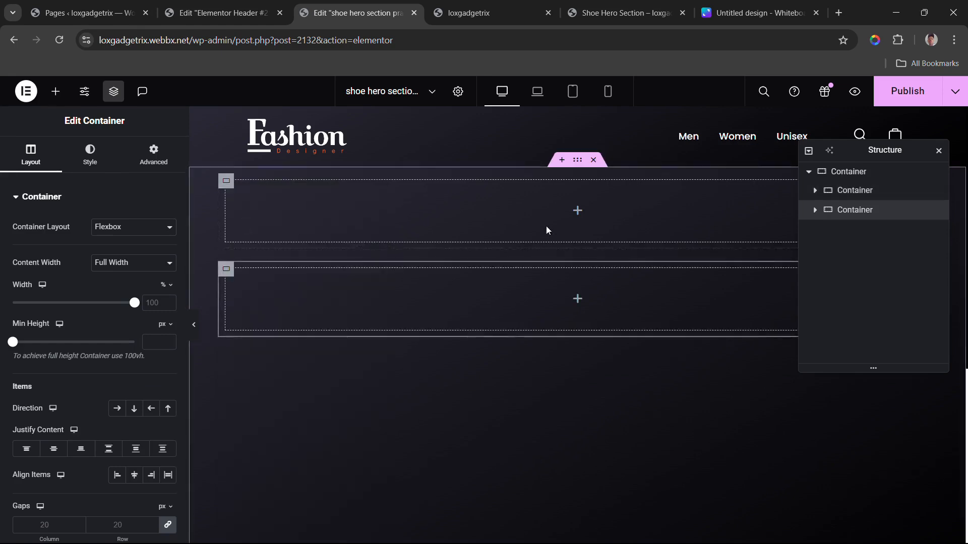
Step: Select the outer hero container that holds the two inner containers for editing
left_click(578, 165)
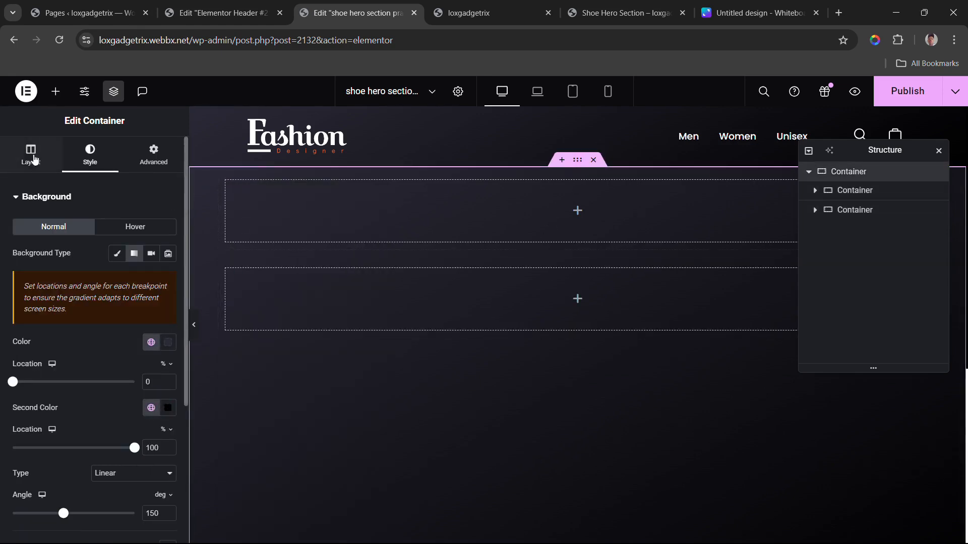
Step: Set the outer container's direction to a horizontal row so its two inner containers sit side by side
left_click(22, 157)
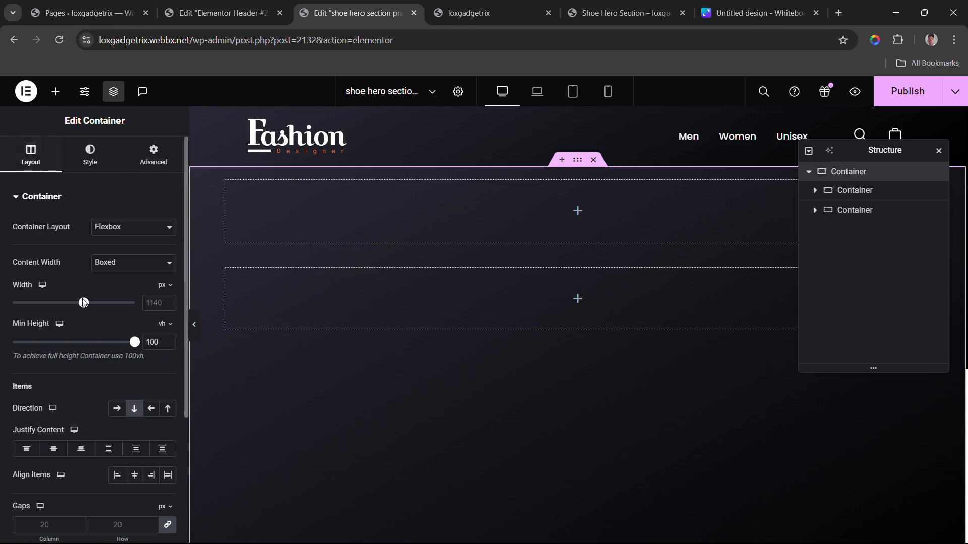
left_click(116, 410)
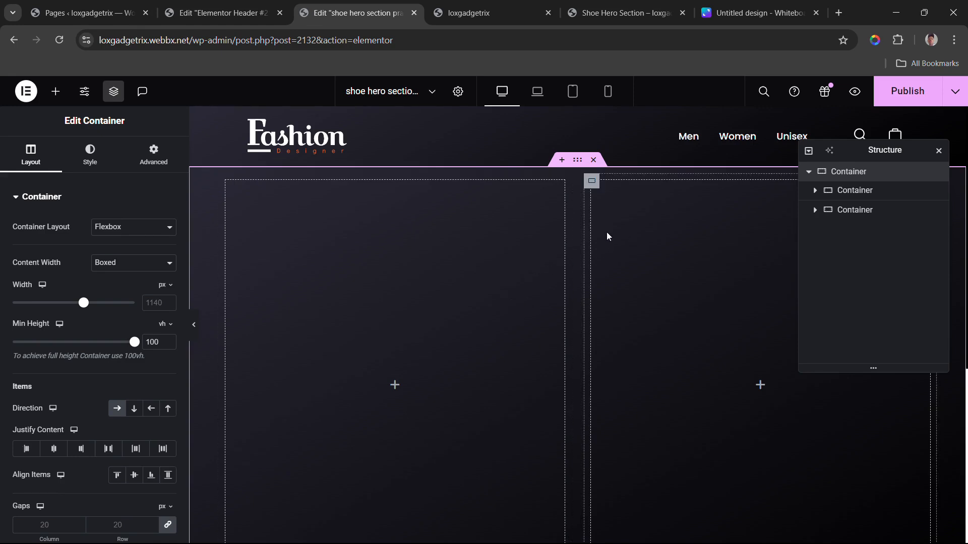
left_click(227, 181)
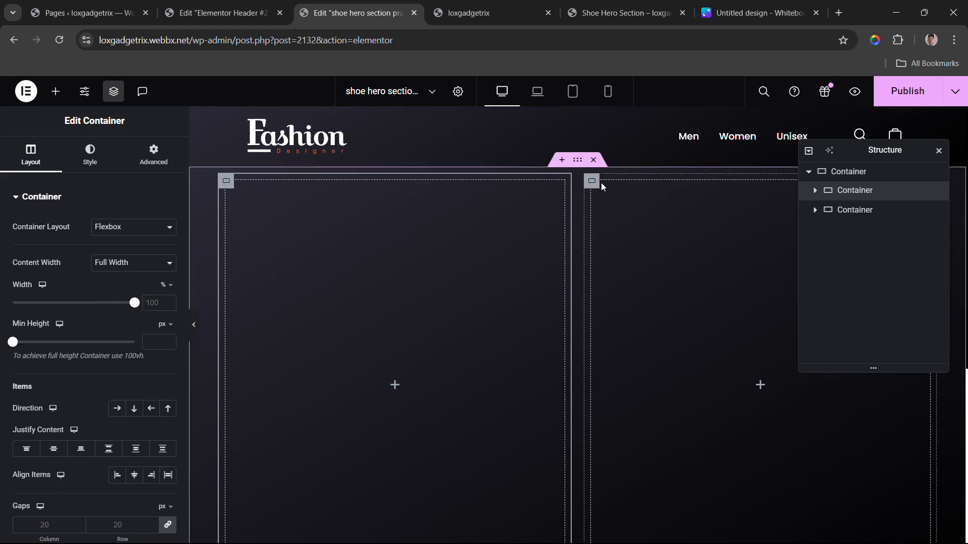
left_click(592, 182)
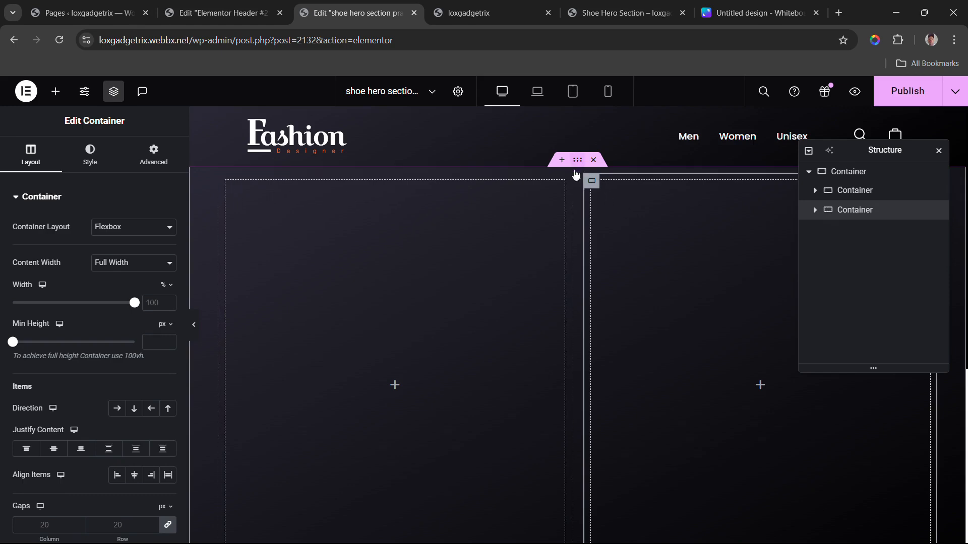
left_click(578, 166)
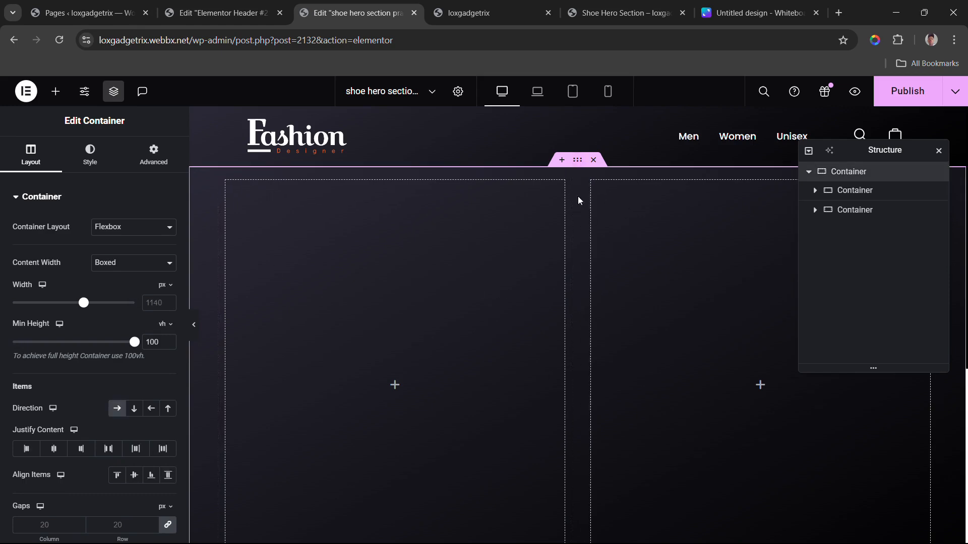
Step: Set the second inner container's width to 25% and close the page structure overview
left_click(592, 182)
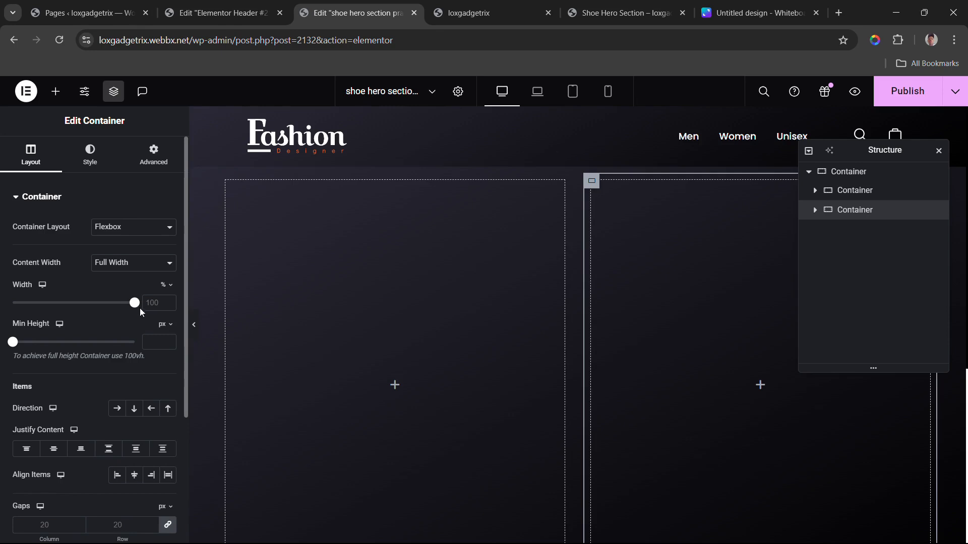
left_click_drag(134, 306, 42, 306)
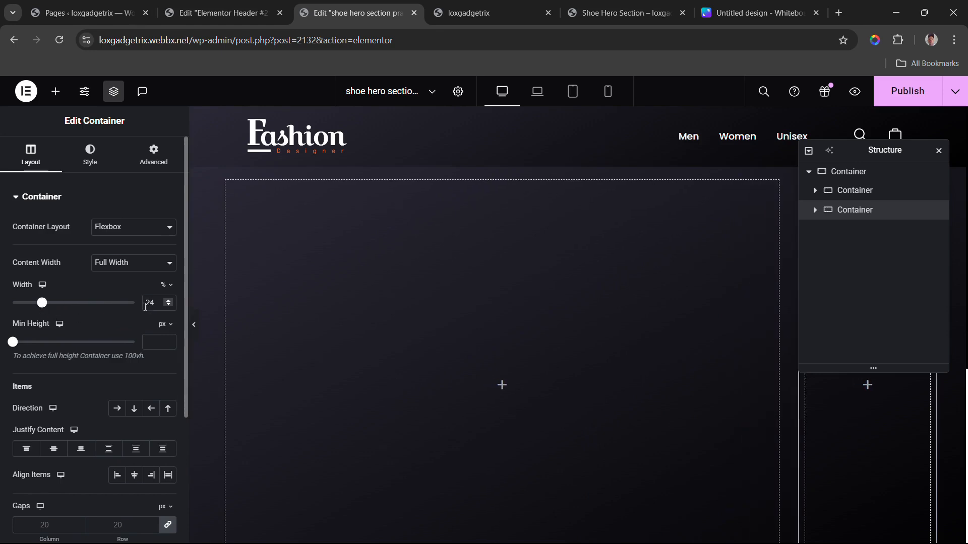
left_click(167, 301)
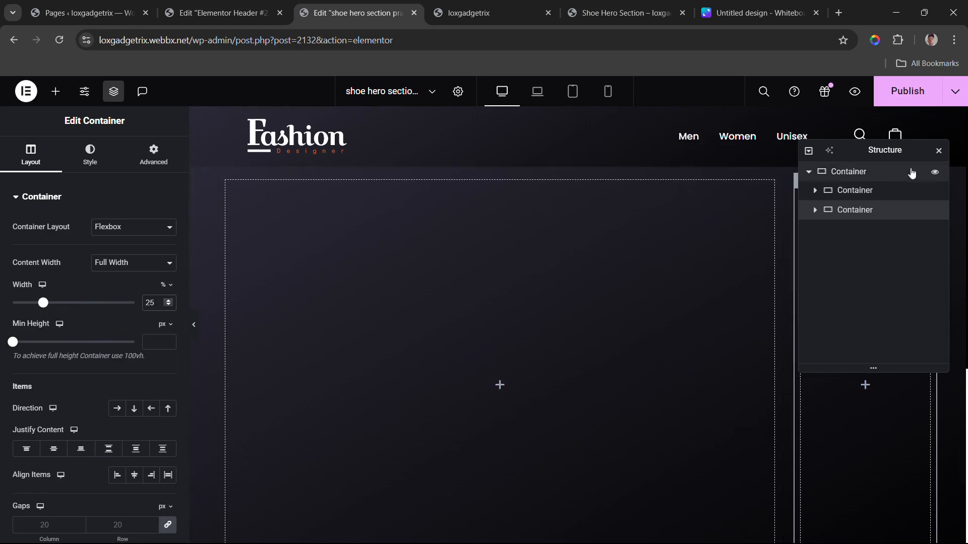
left_click(939, 153)
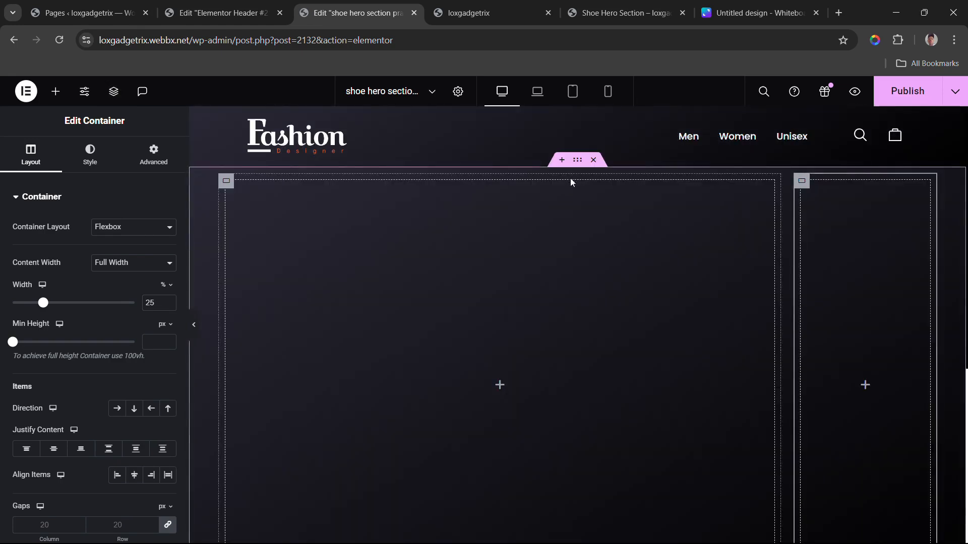
Step: Set the outer container's boxed width to 100% and its padding to 0 px on all sides
left_click(199, 187)
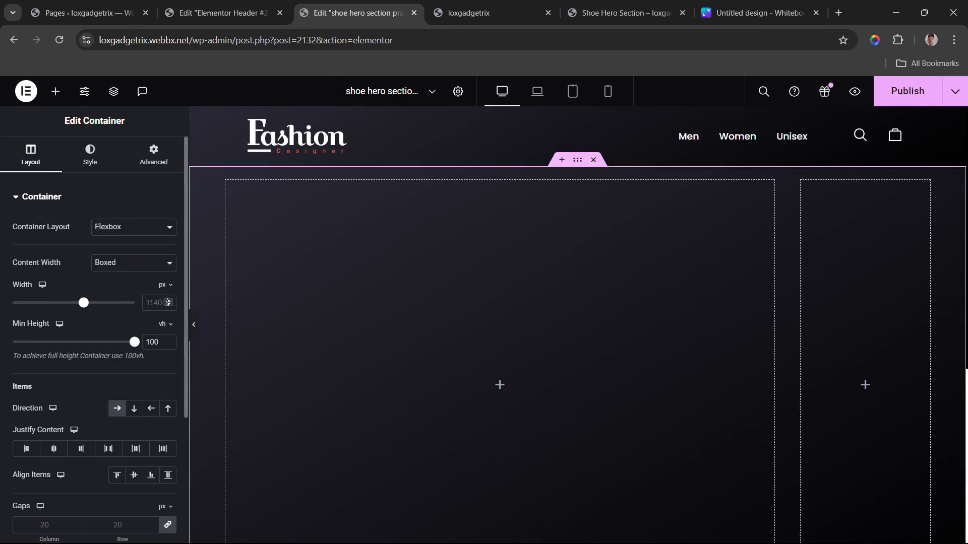
left_click(164, 286)
left_click(161, 305)
left_click(154, 303)
type("100")
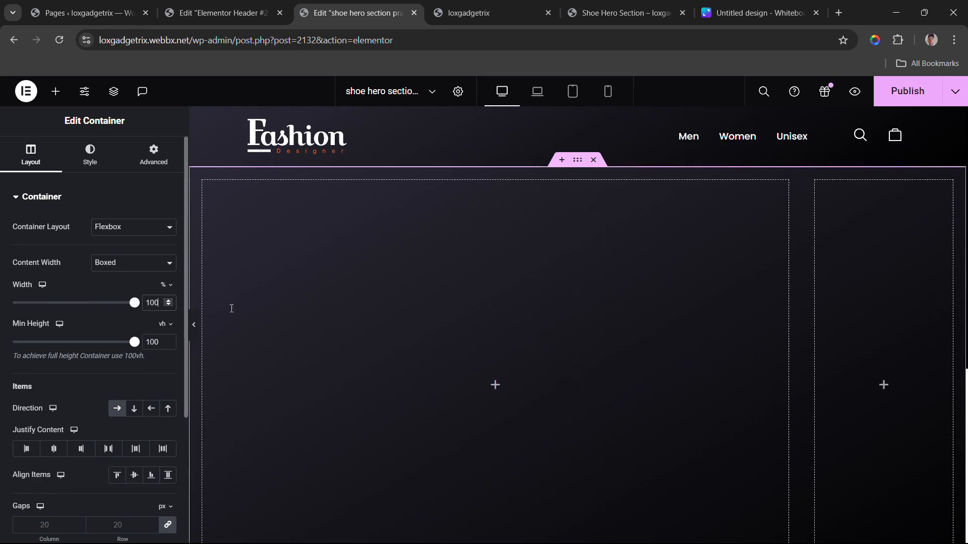
left_click(153, 160)
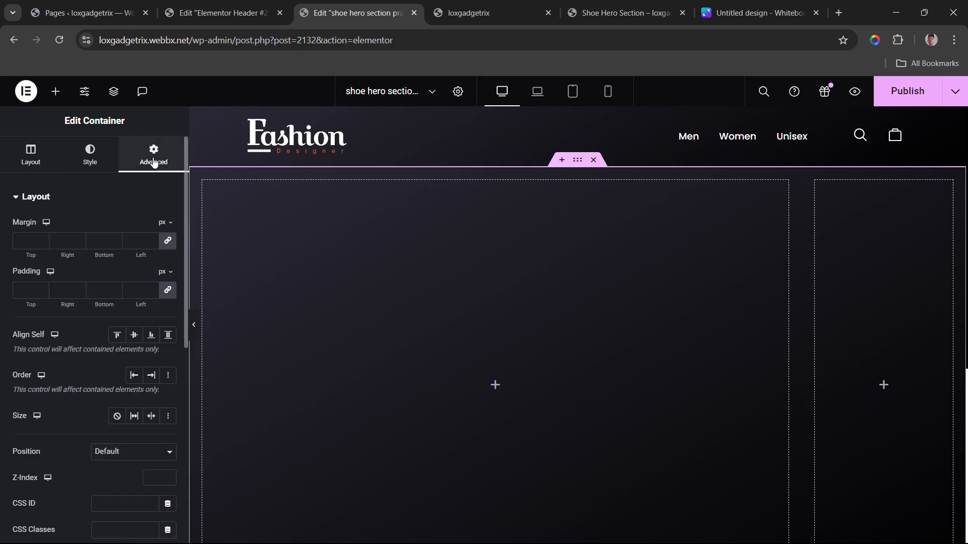
left_click(168, 297)
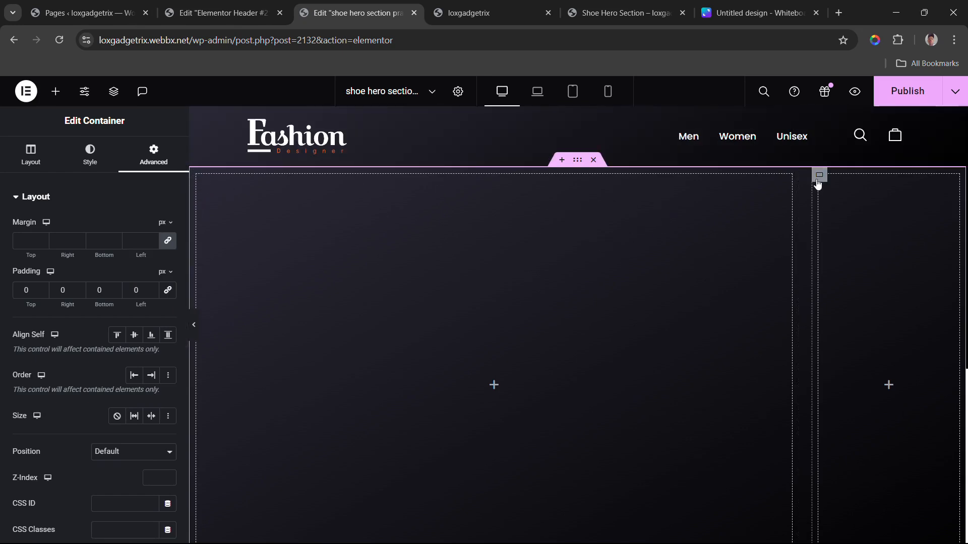
Step: Give the narrow inner container a classic background with the colourful gradient image R67R.jpg from the media library
left_click(817, 182)
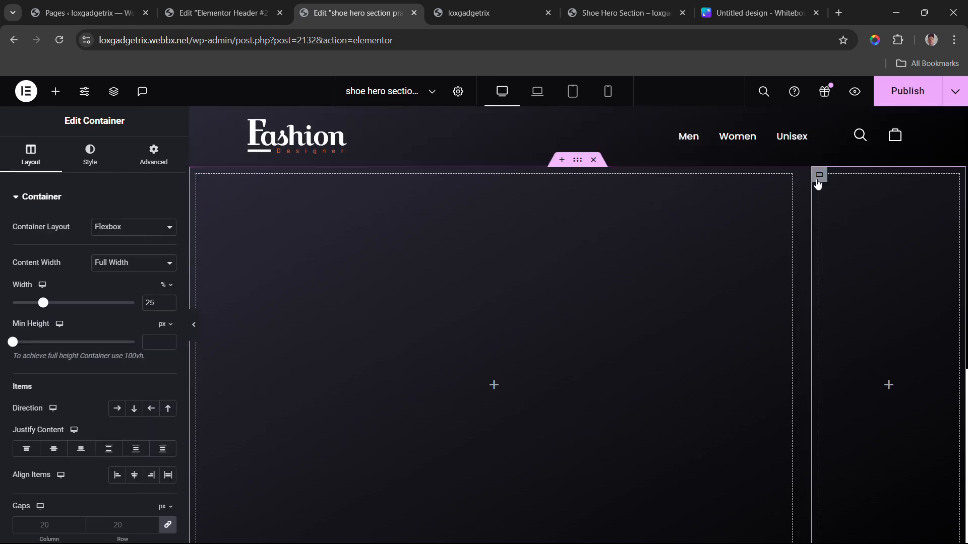
left_click(87, 161)
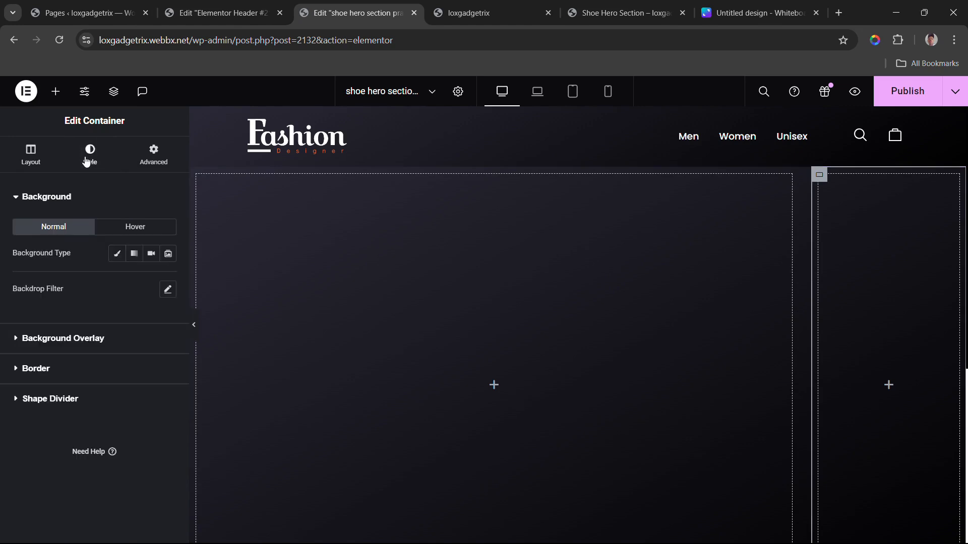
left_click(118, 254)
left_click(97, 383)
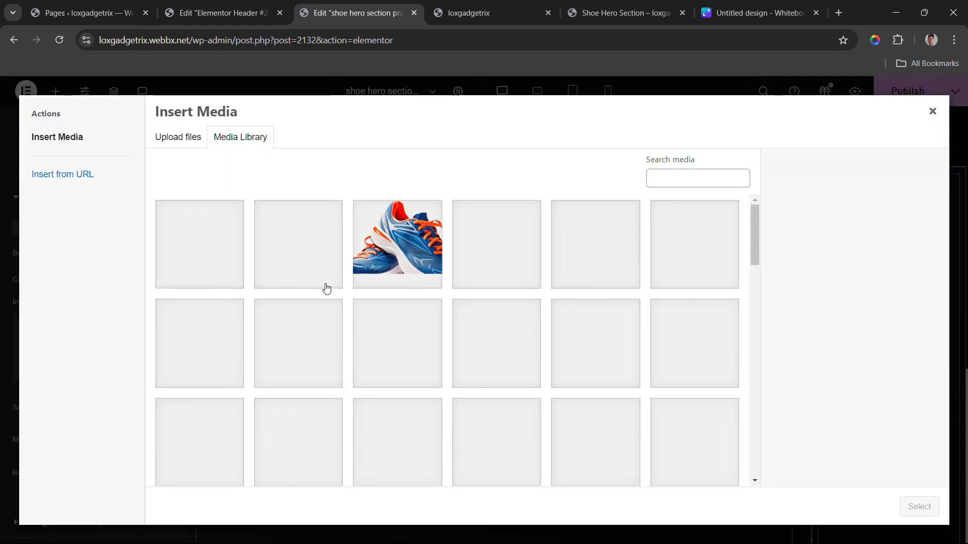
left_click(232, 256)
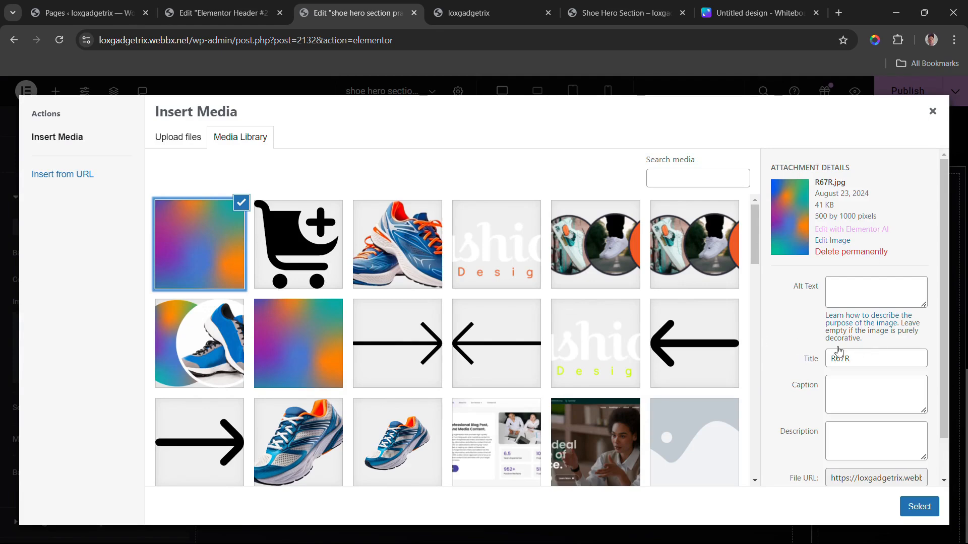
left_click(913, 505)
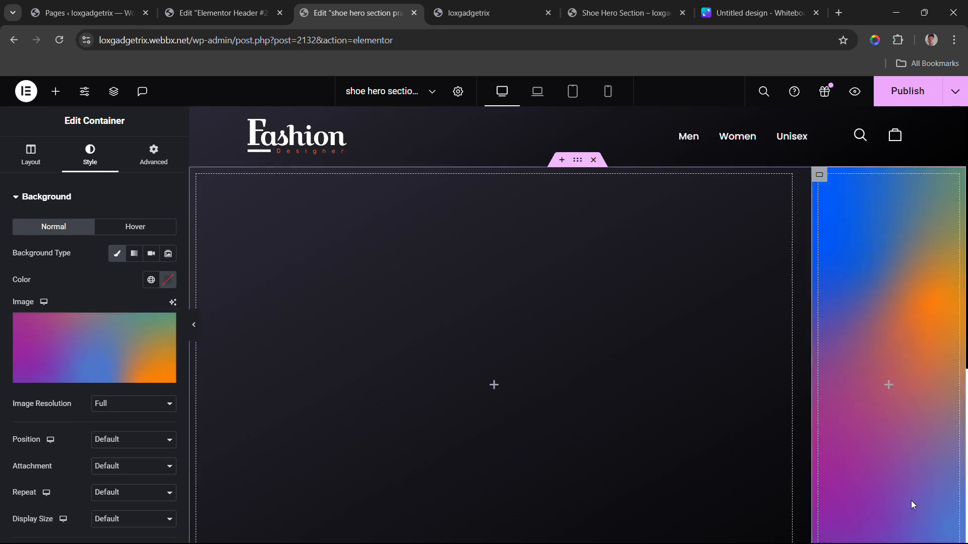
Step: Set the background image's position to Center Center, repeat to No-repeat and display size to Cover
scroll(170, 353, "down", 3)
scroll(159, 346, "up", 3)
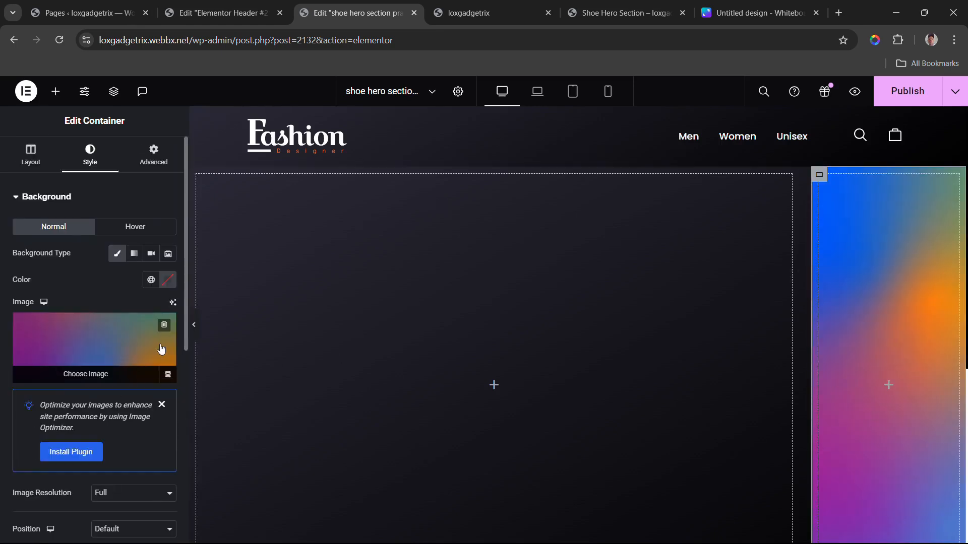
scroll(159, 345, "down", 3)
left_click(112, 403)
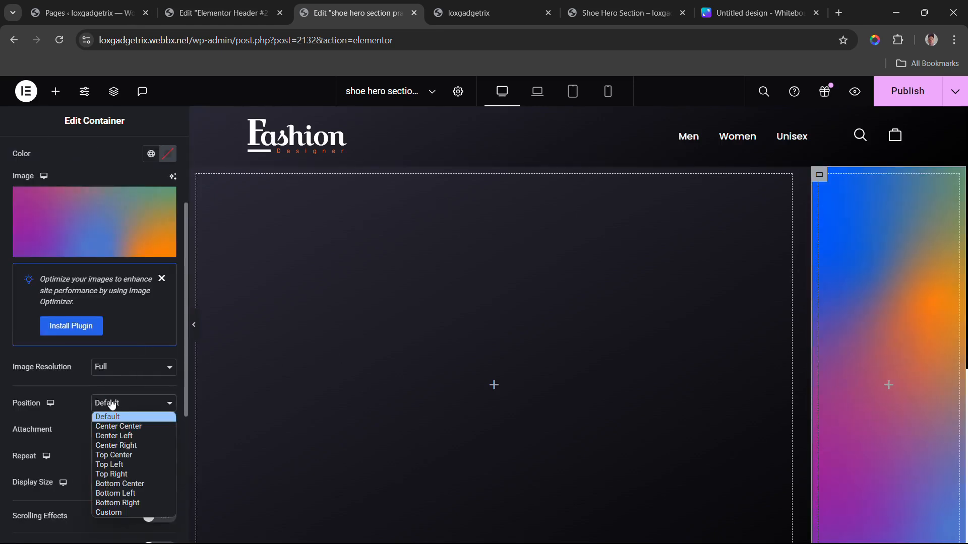
left_click(113, 425)
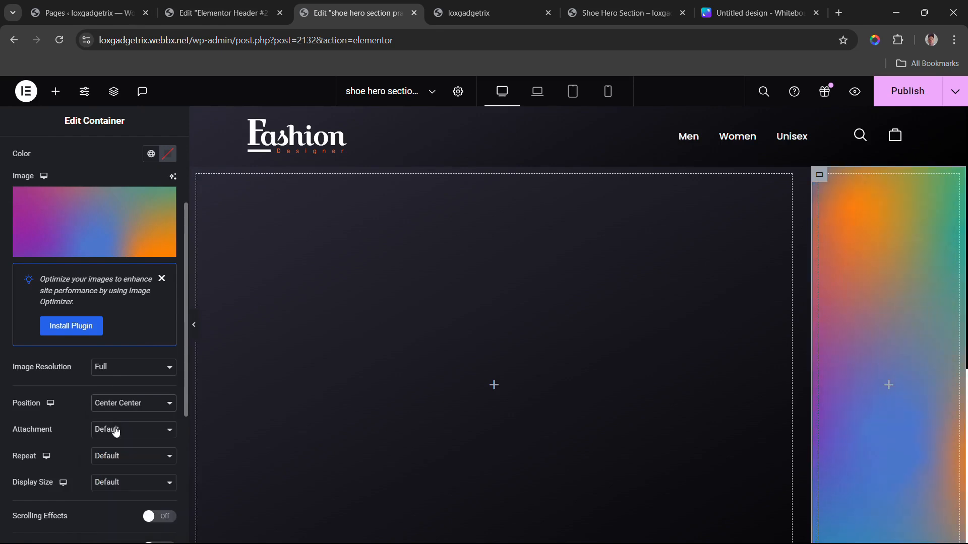
left_click(112, 433)
left_click(112, 442)
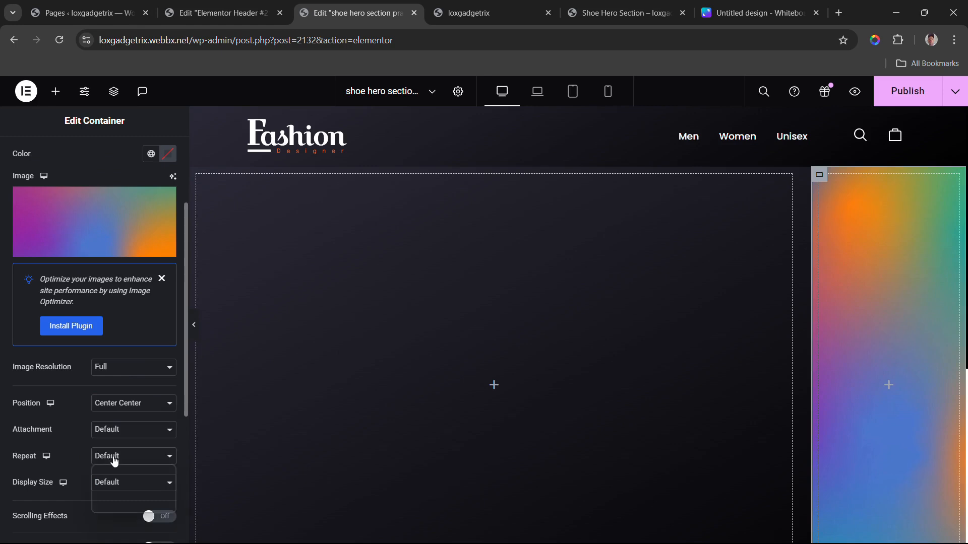
left_click(114, 459)
left_click(114, 476)
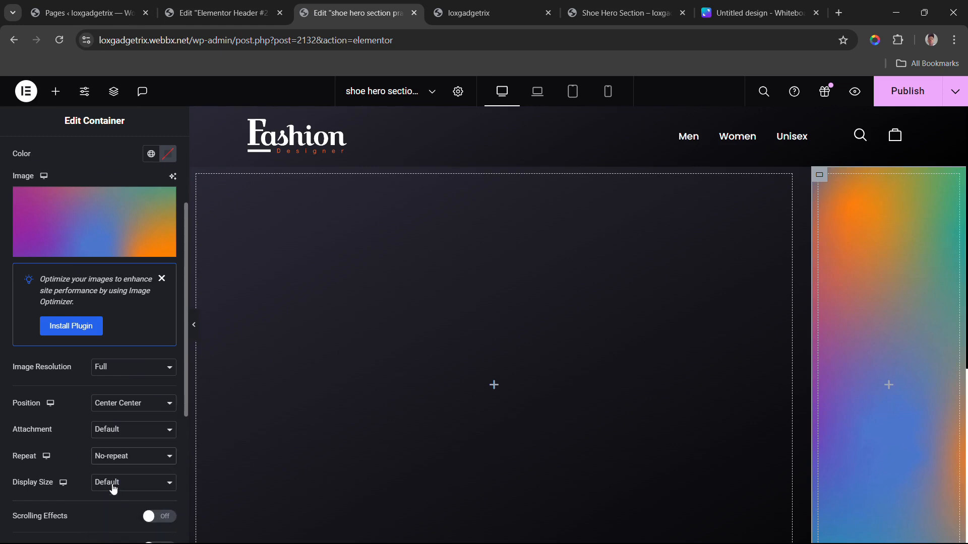
left_click(113, 489)
left_click(110, 518)
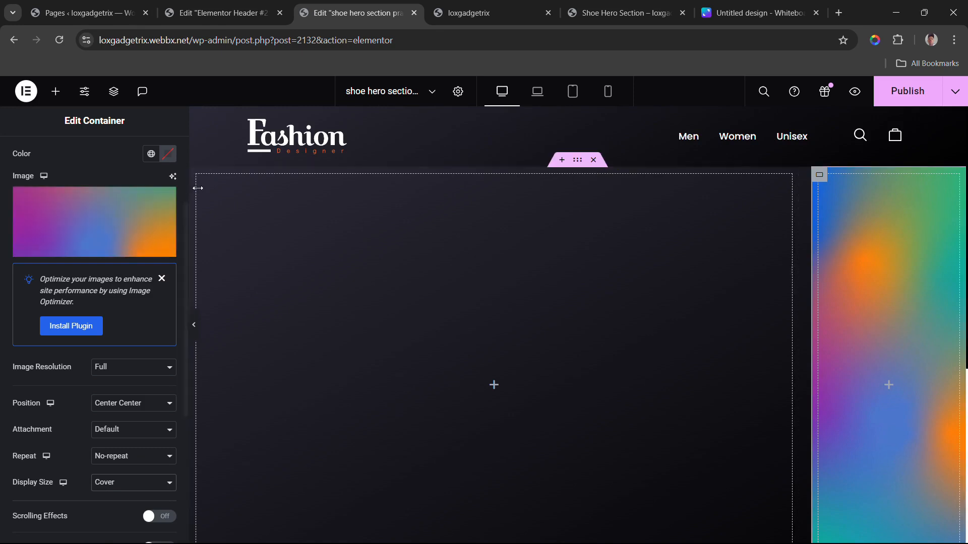
Step: Set the outer container's left padding to 80 px
left_click(578, 167)
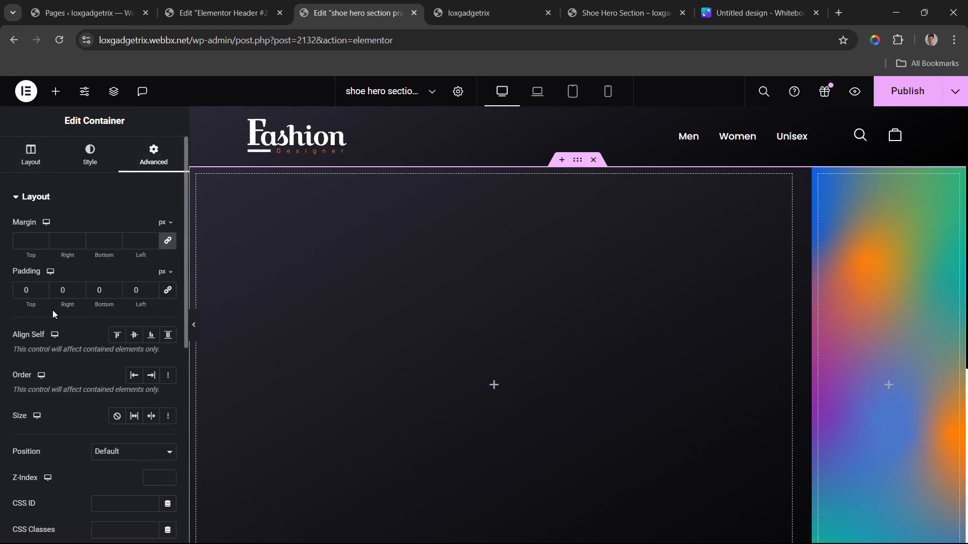
left_click_drag(139, 303, 187, 309)
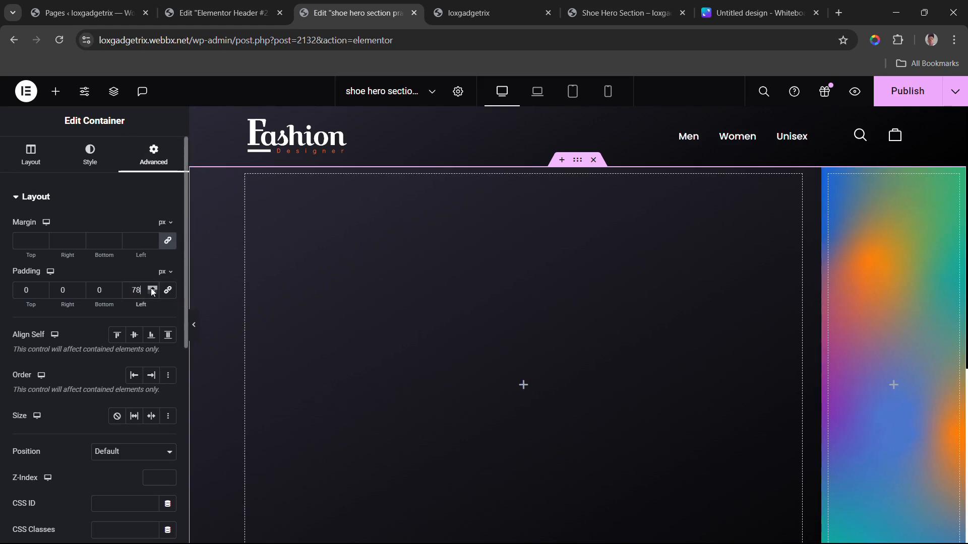
left_click(152, 288)
left_click(152, 288)
left_click(152, 288)
left_click(152, 288)
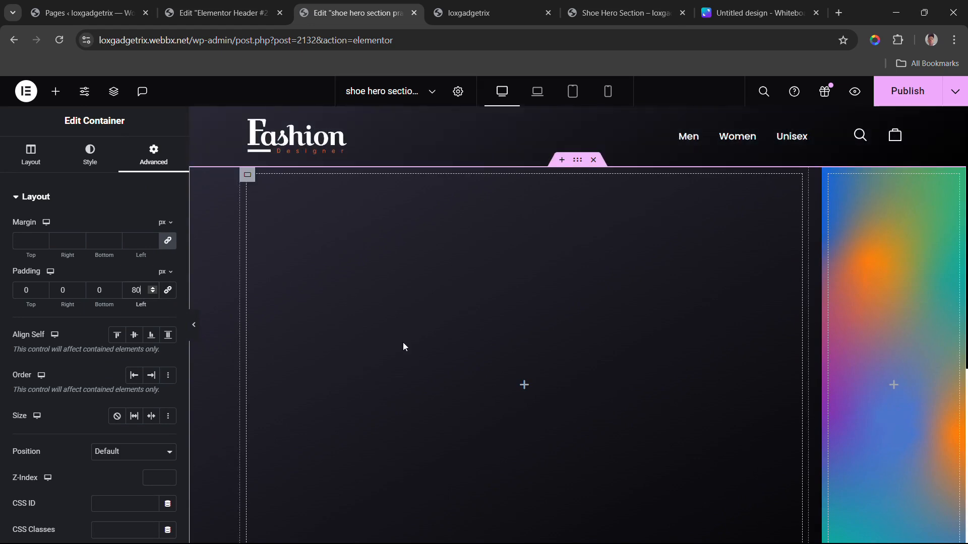
Step: Add a heading with the text SNEAKERS to the narrow container with the gradient image
left_click(248, 176)
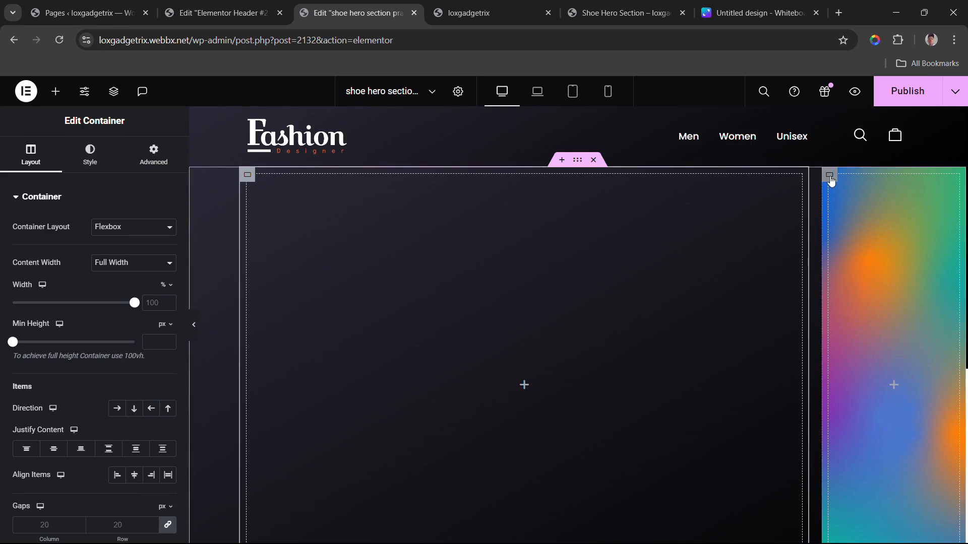
left_click(830, 177)
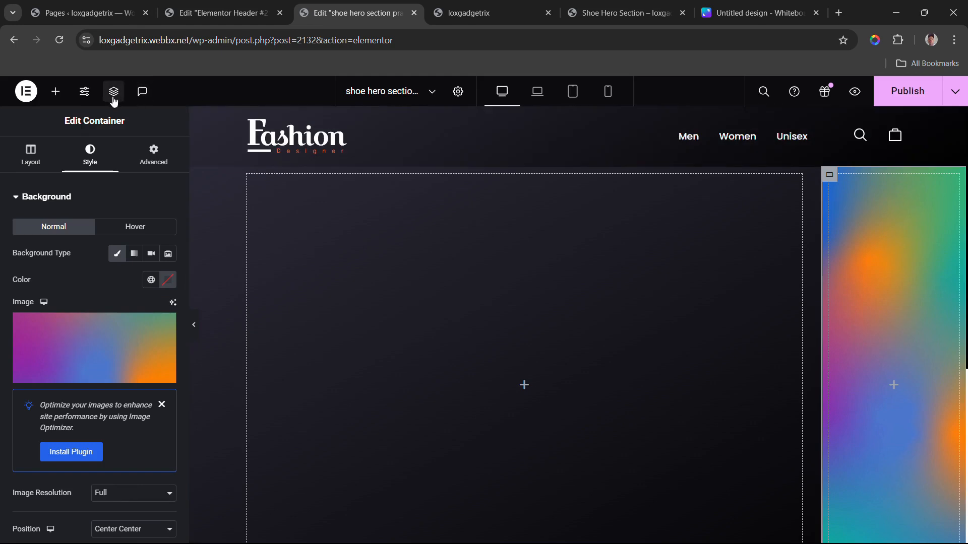
left_click(66, 98)
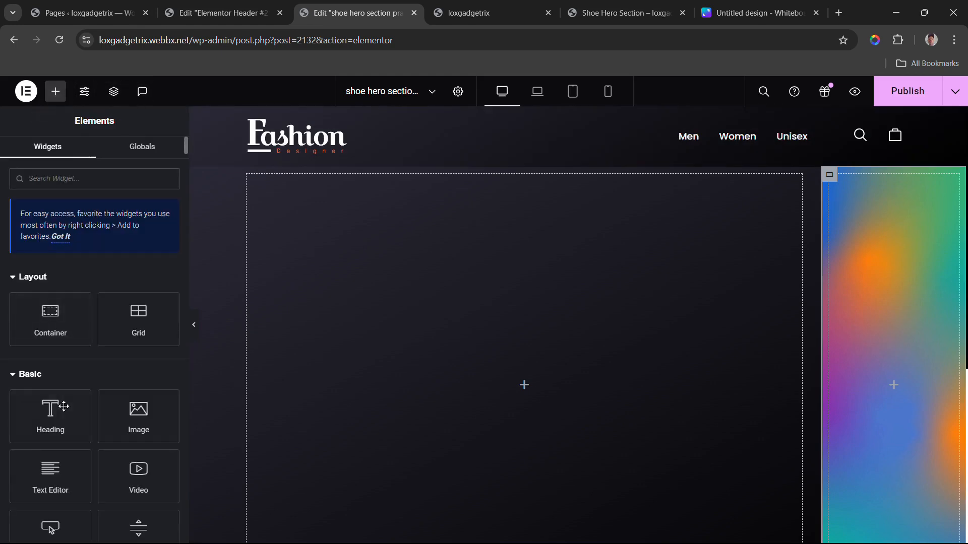
left_click_drag(51, 416, 900, 408)
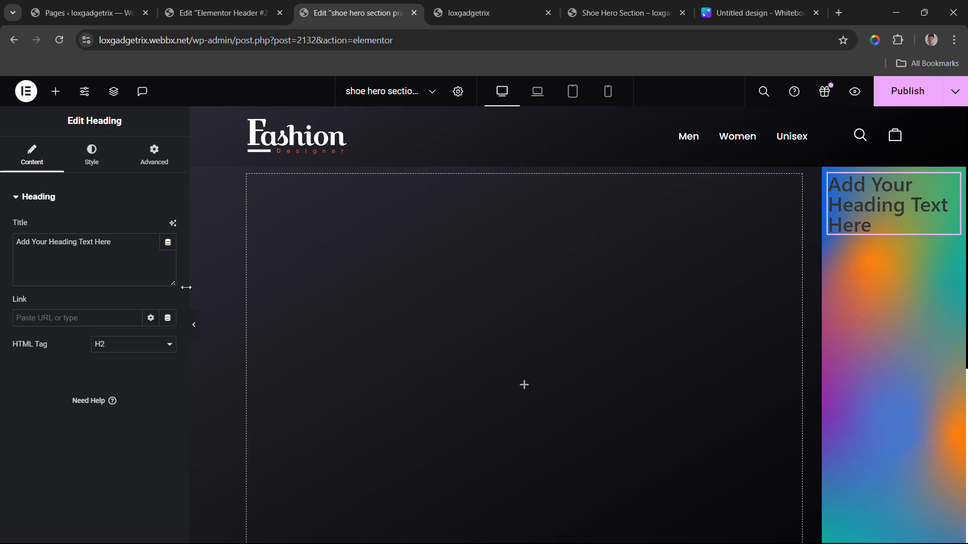
triple_click(107, 244)
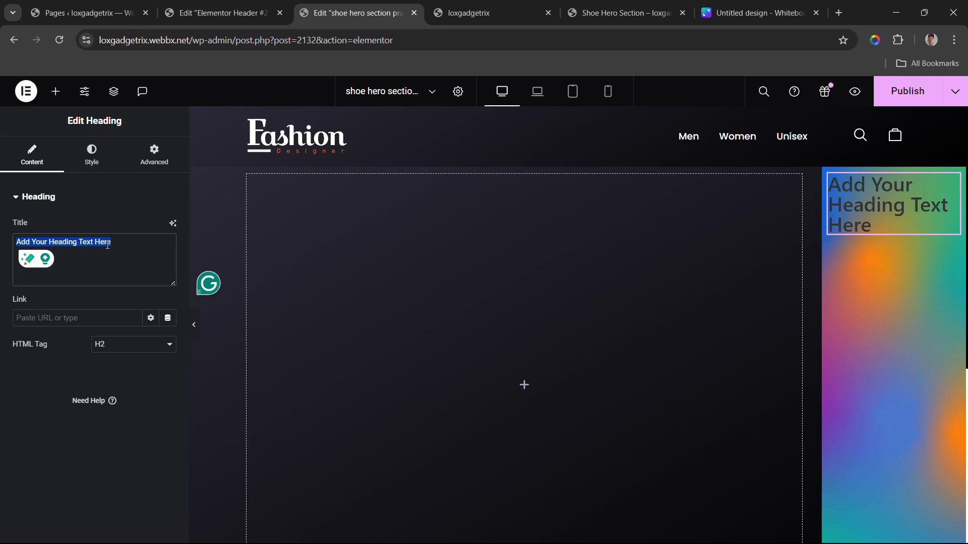
type("SNEAKERS")
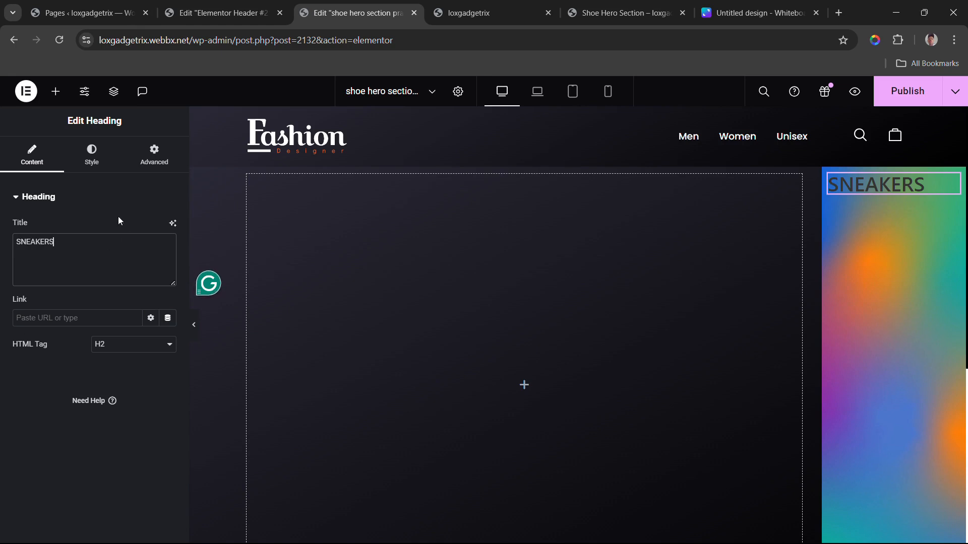
Step: Set the SNEAKERS heading's font family to Roboto
left_click(102, 165)
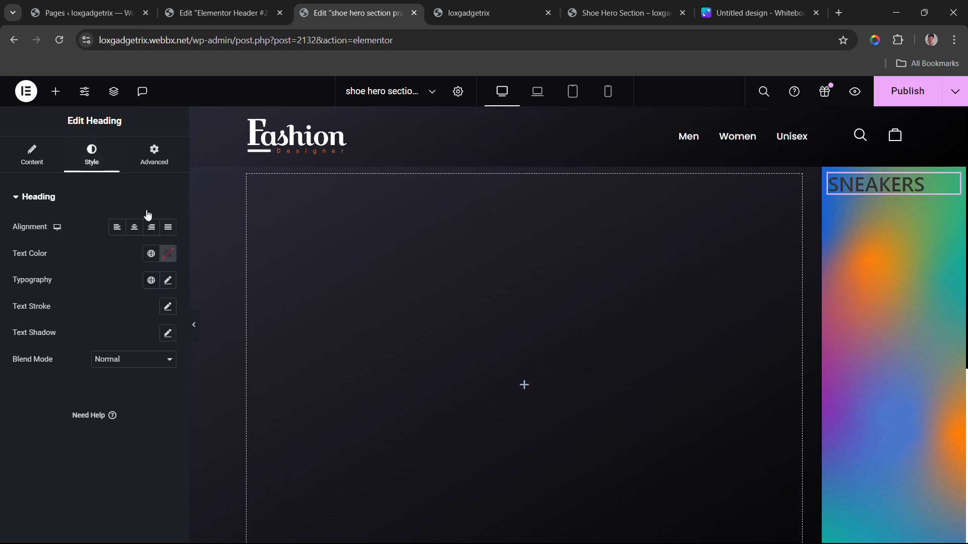
left_click(168, 253)
left_click(168, 254)
left_click(168, 280)
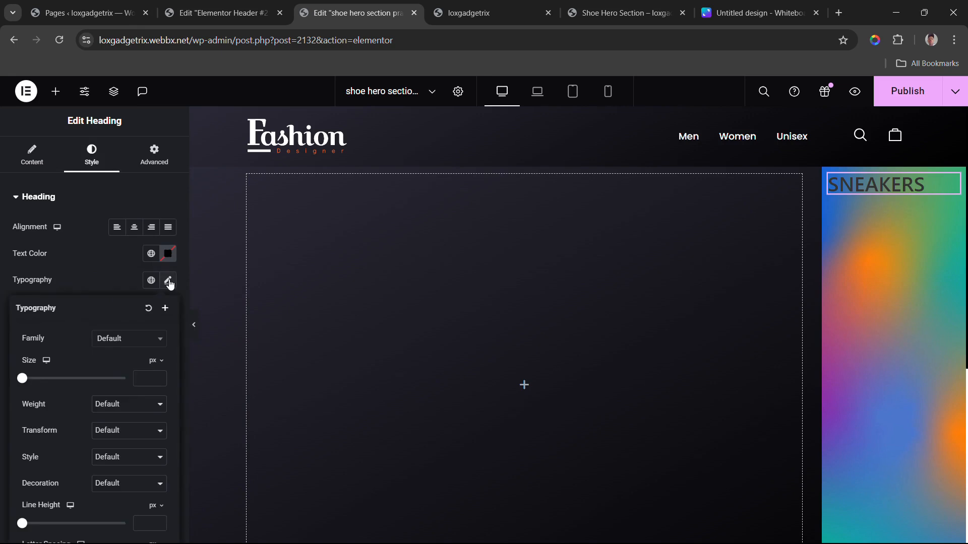
left_click(117, 345)
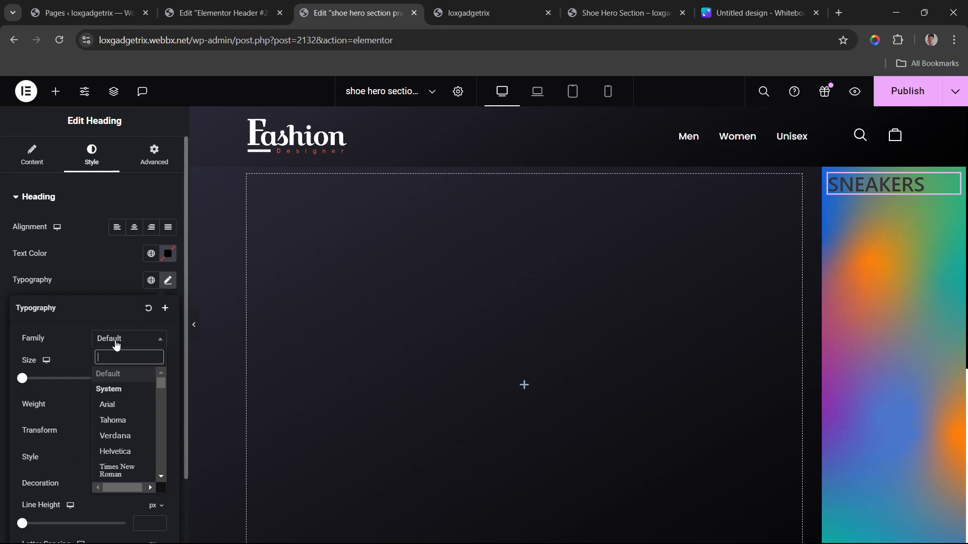
type("ROBOTO")
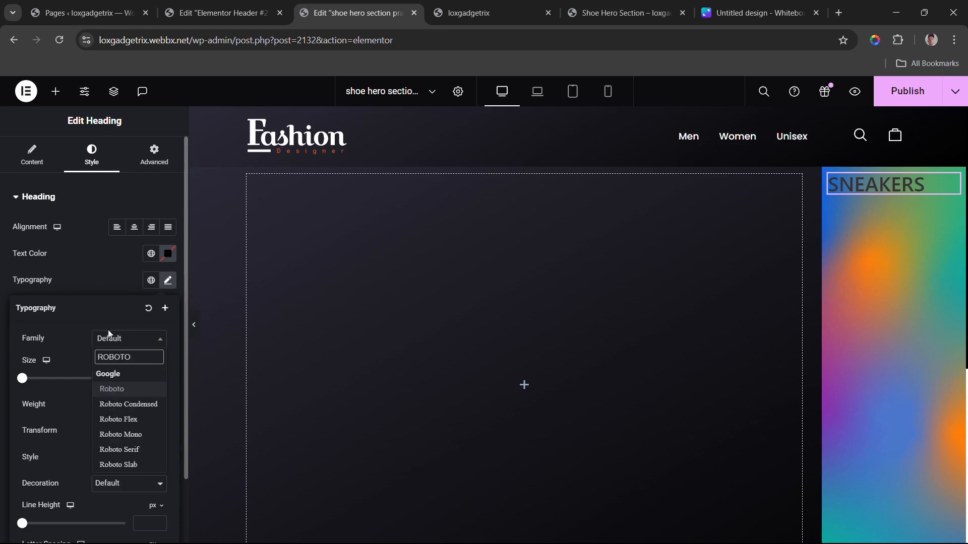
left_click(100, 391)
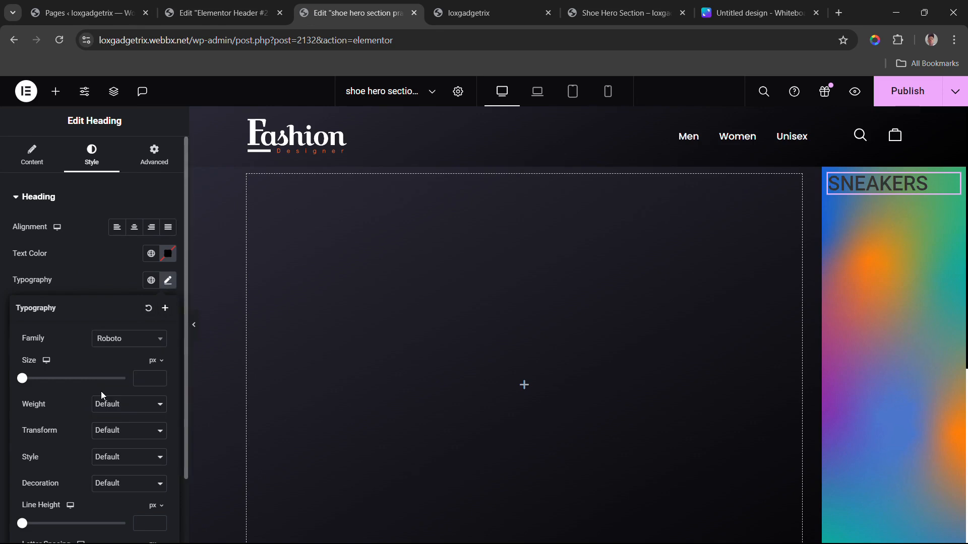
Step: Set the SNEAKERS heading's font size to 140 px
left_click_drag(22, 381, 93, 378)
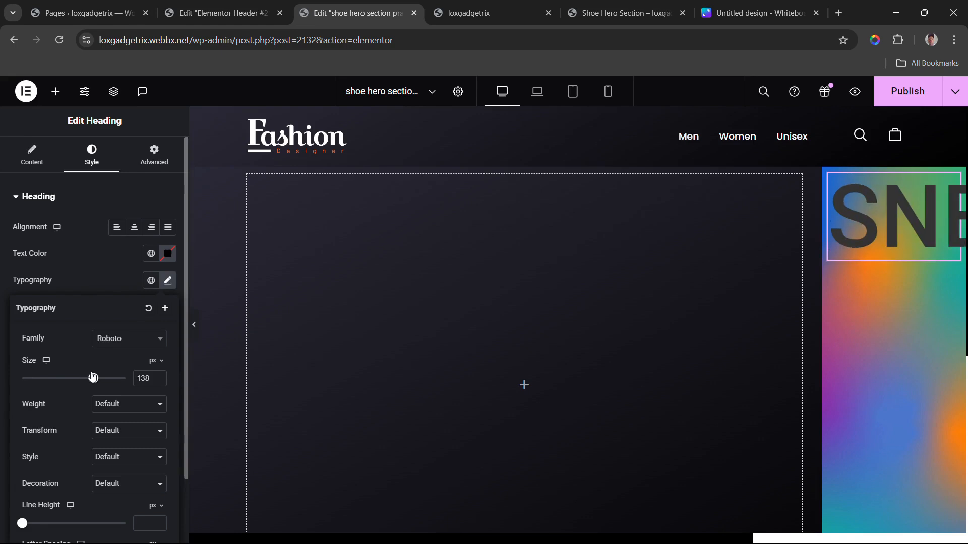
left_click(159, 376)
left_click(159, 376)
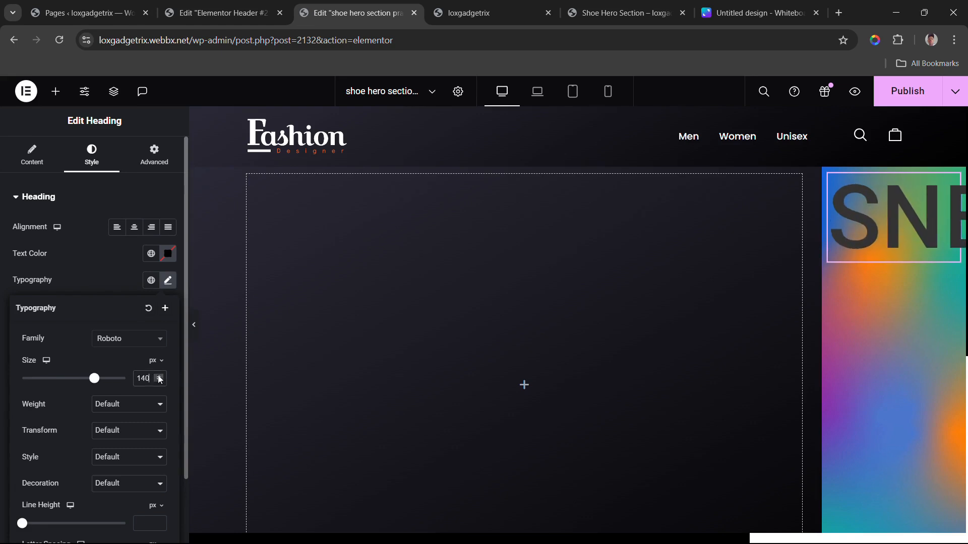
left_click(168, 280)
Step: Rotate the SNEAKERS heading to -90 degrees with the Transform settings so it reads vertically
left_click(151, 151)
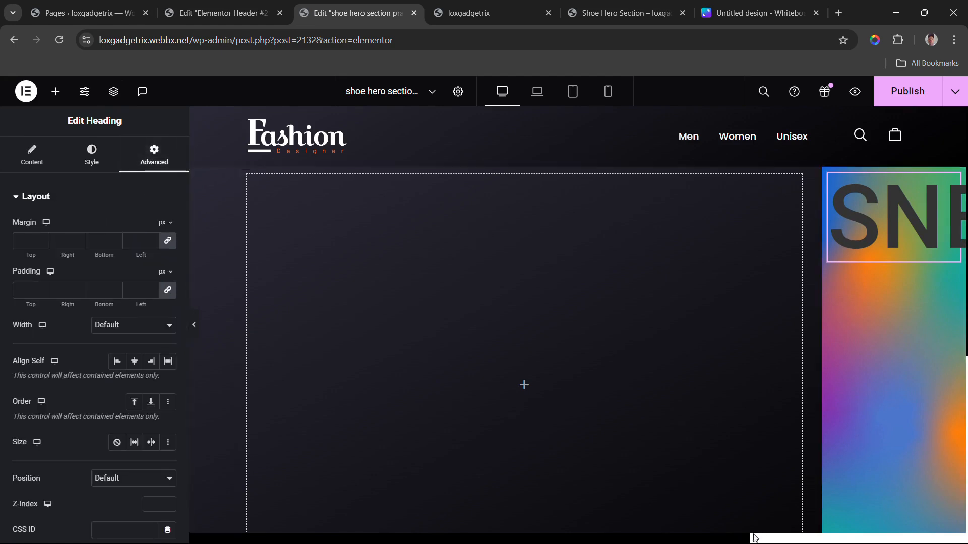
mouse_move(747, 540)
left_mouse_down()
mouse_move(964, 540)
mouse_move(746, 543)
left_mouse_up()
scroll(10, 234, "down", 8)
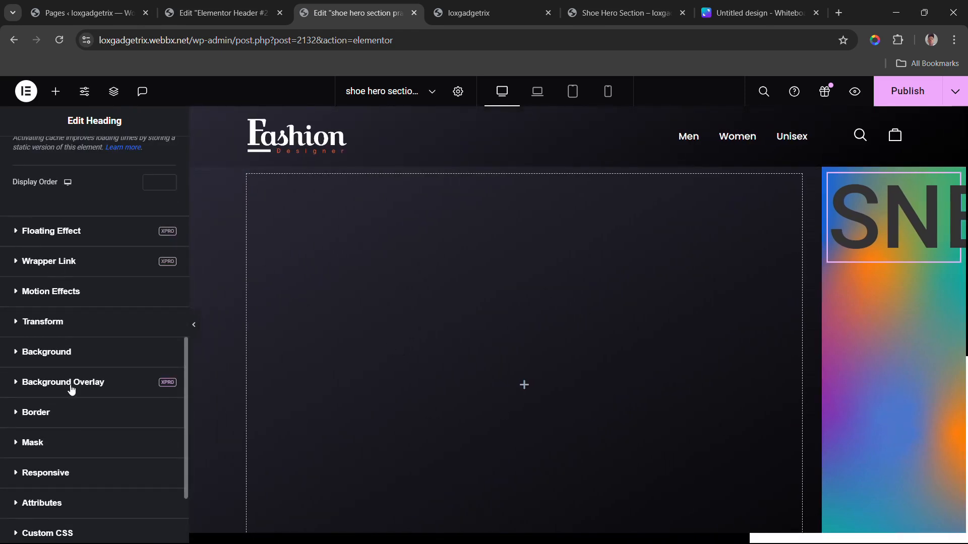
left_click(54, 327)
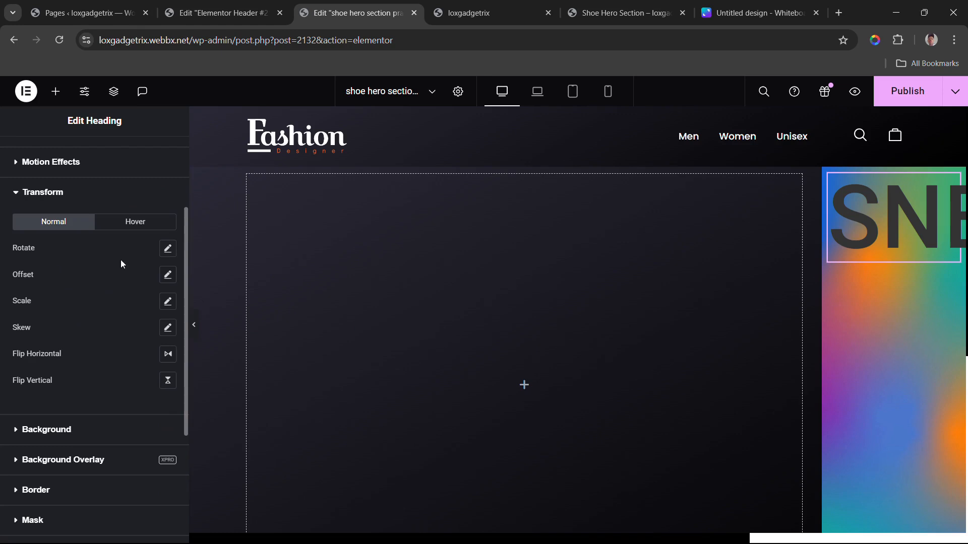
left_click(168, 249)
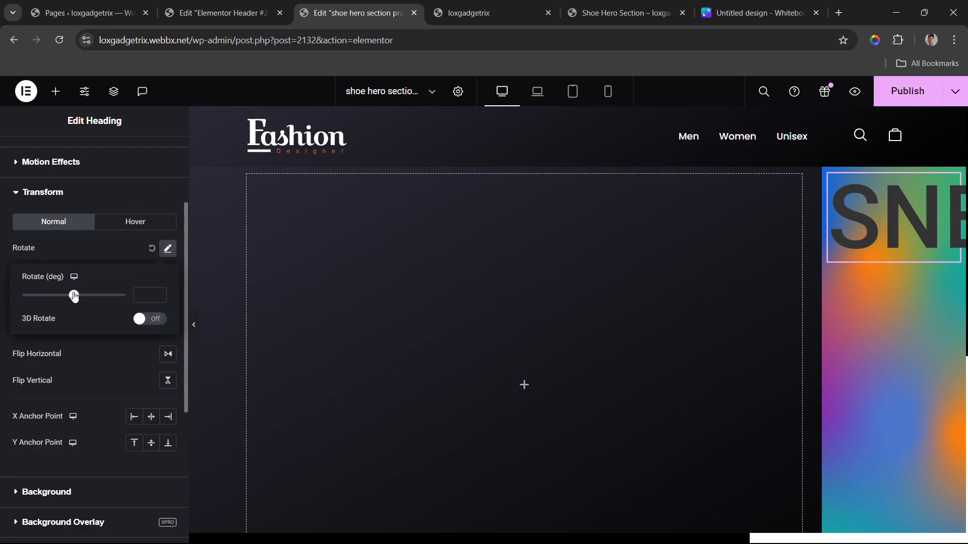
left_click_drag(74, 297, 64, 299)
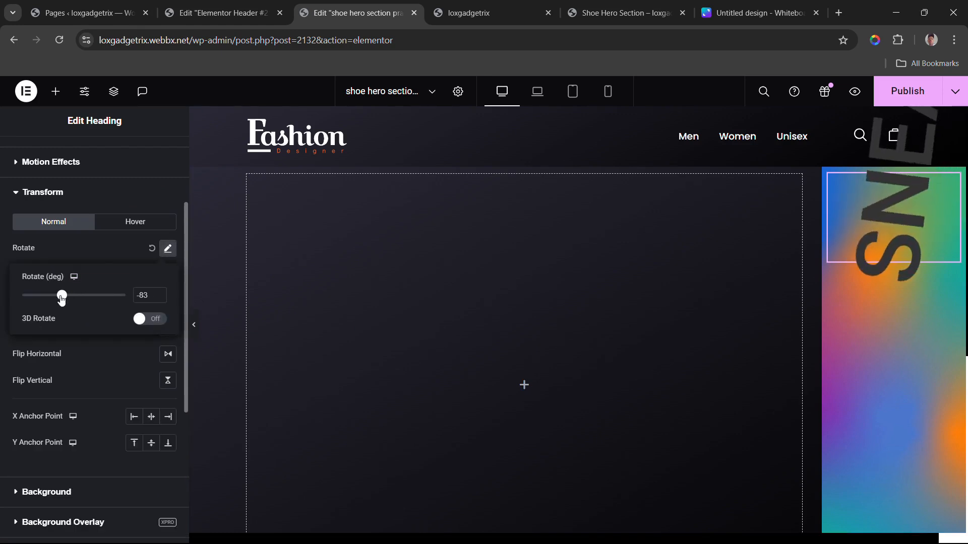
left_click_drag(61, 298, 63, 297)
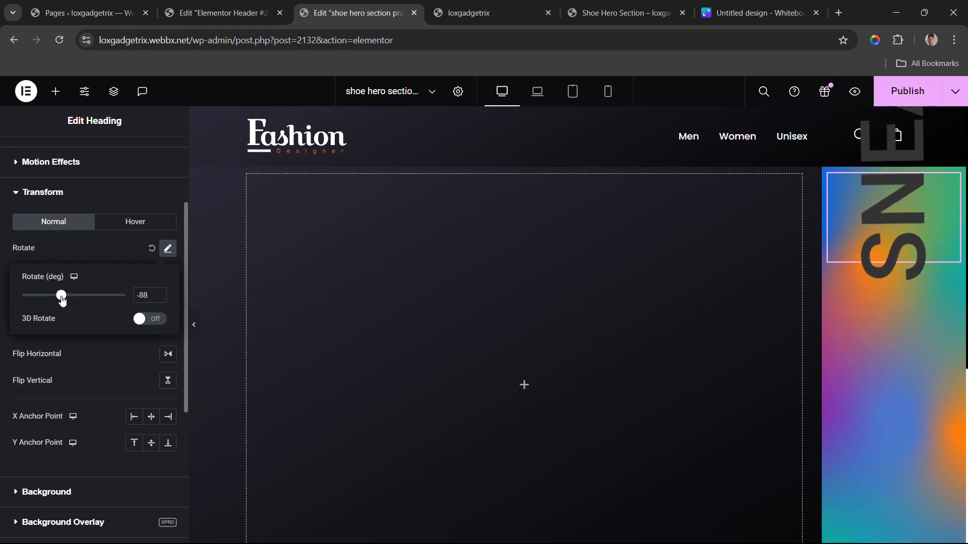
left_click(158, 294)
left_click(158, 294)
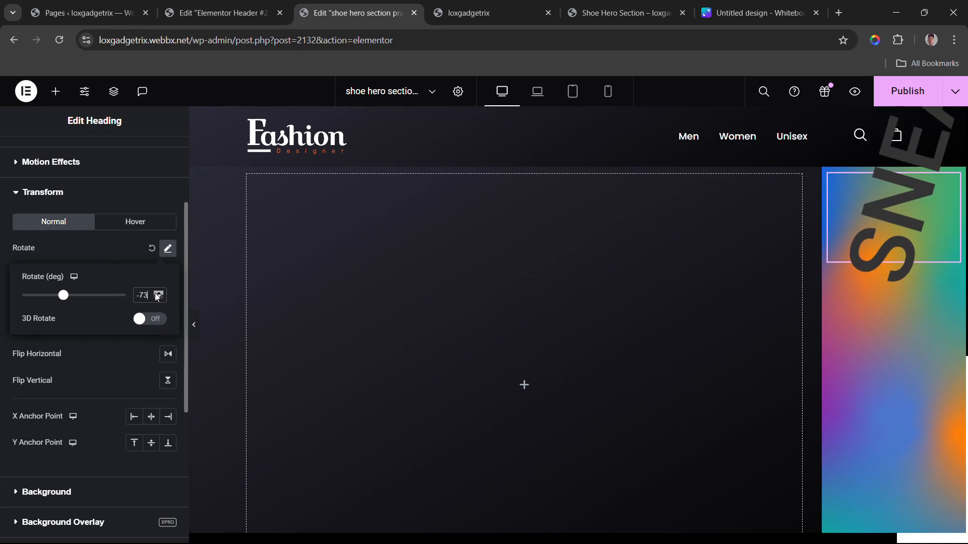
left_click(158, 293)
left_click(159, 298)
left_click(158, 298)
left_click(158, 298)
left_click(158, 297)
left_click(158, 298)
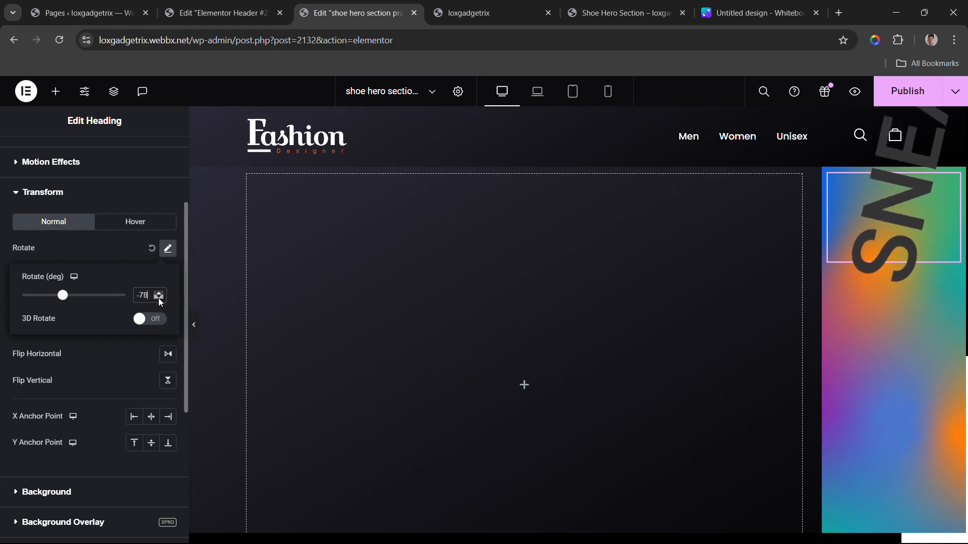
left_click(158, 298)
left_click(158, 298)
left_click(159, 298)
left_click(159, 298)
left_click(159, 298)
left_click(158, 297)
left_click(159, 298)
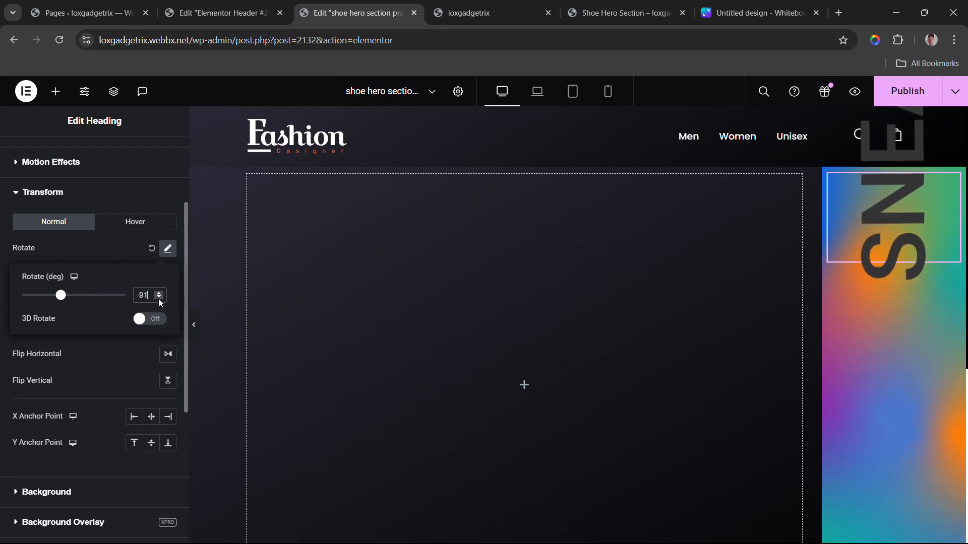
left_click(158, 298)
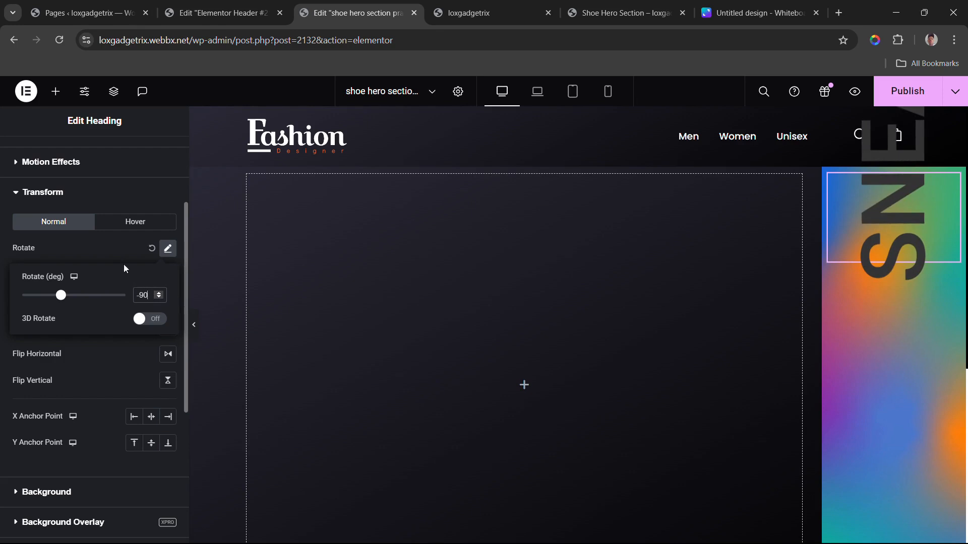
left_click(123, 250)
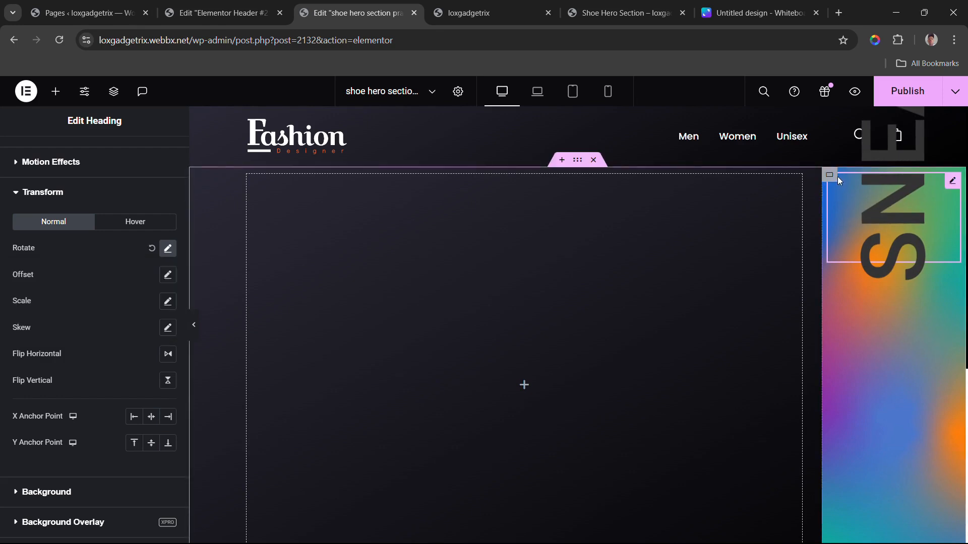
Step: Arrange the gradient-image container's items in a downward column, with both justify content and align items set to Center
left_click(830, 176)
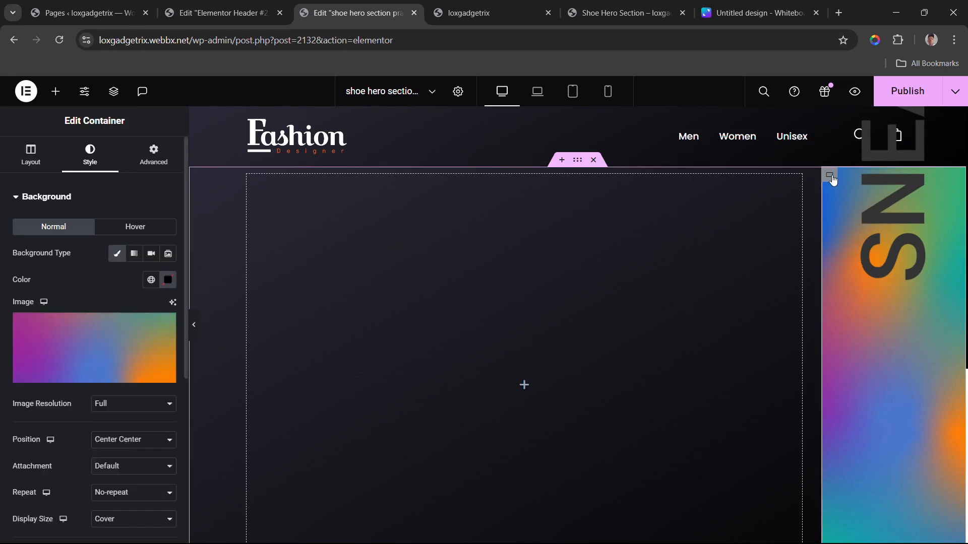
left_click(31, 153)
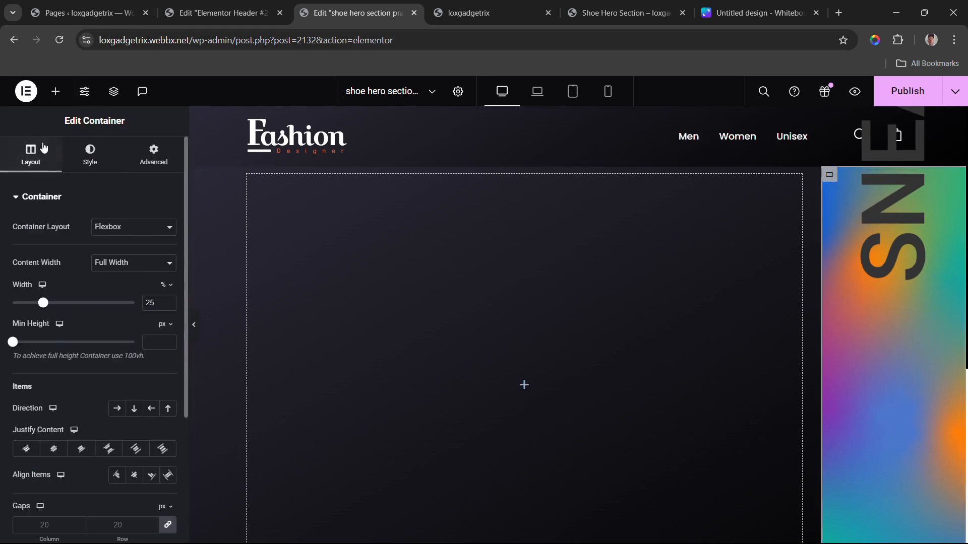
left_click(135, 413)
left_click(54, 448)
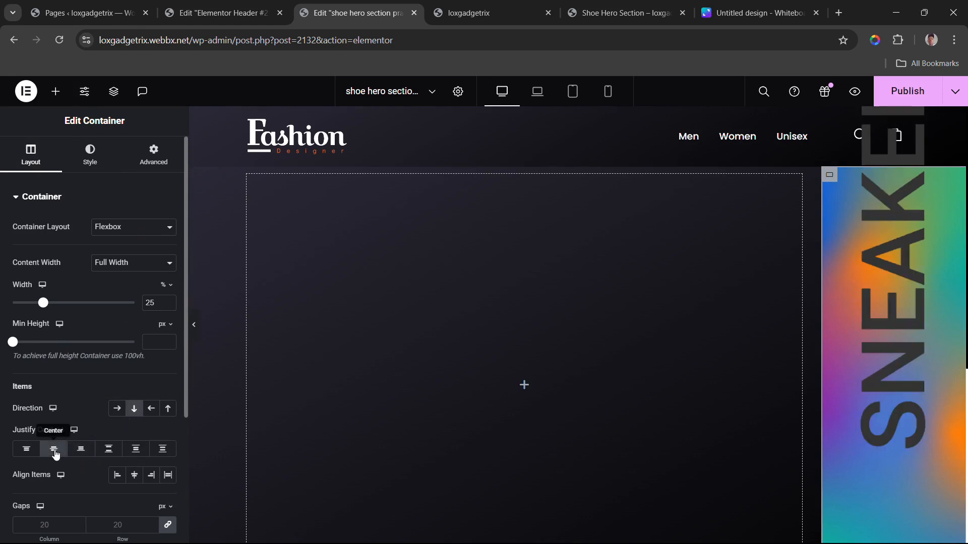
left_click(133, 478)
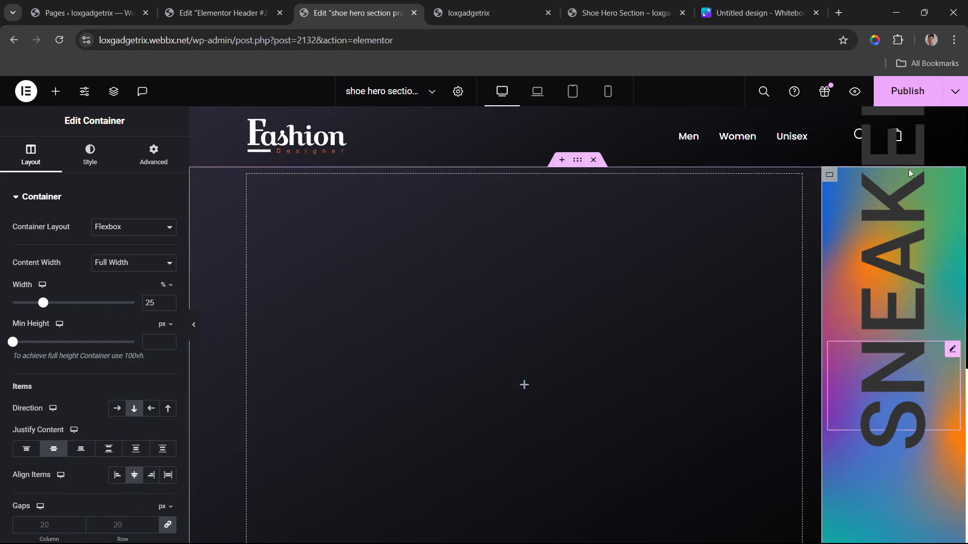
Step: Set the gradient-image container's padding to 497 px top, 20 px bottom and 0 px on the left and right
scroll(734, 255, "down", 1)
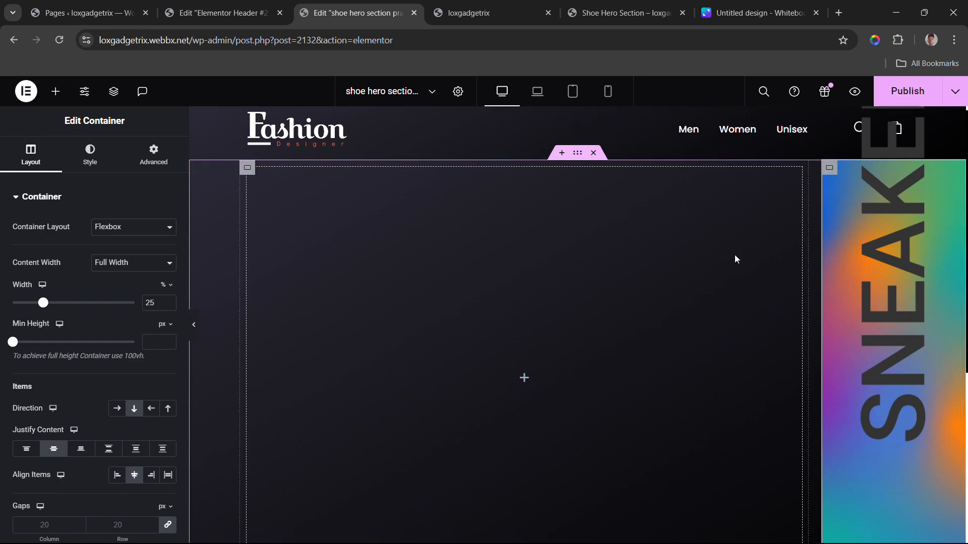
left_click(154, 152)
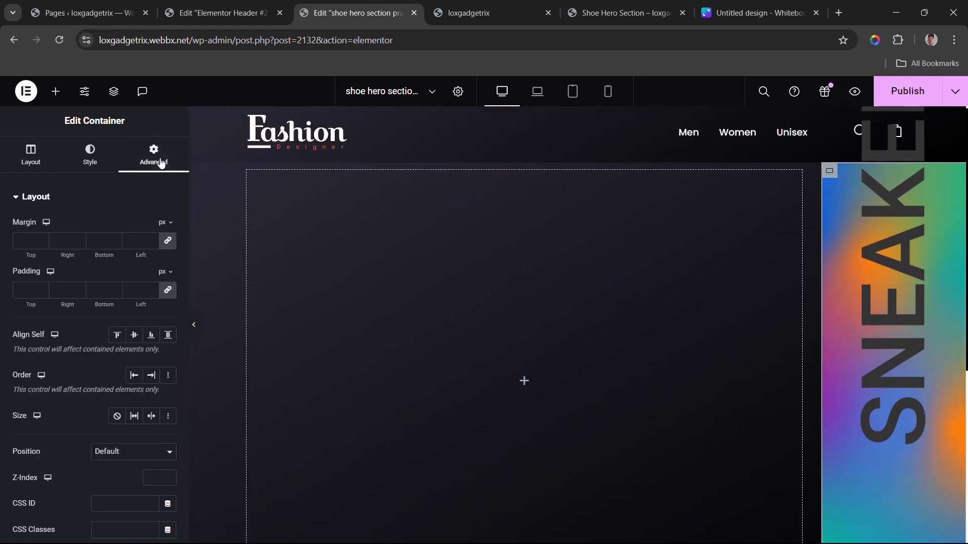
left_click(168, 296)
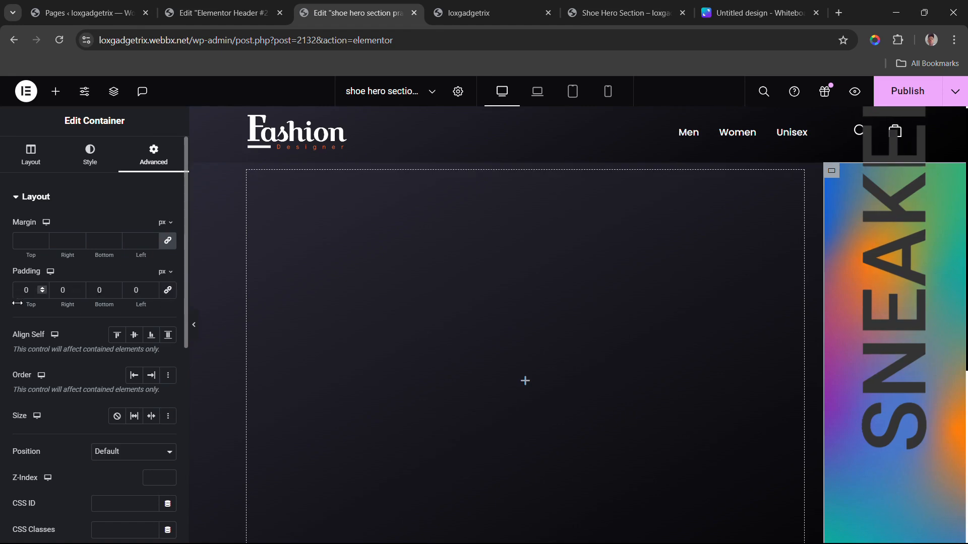
left_click_drag(30, 303, 361, 339)
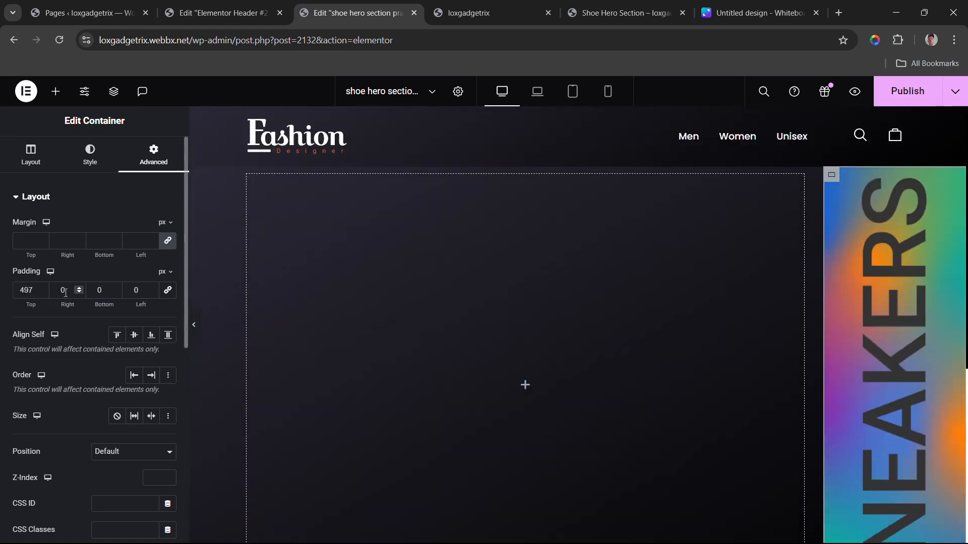
left_click(85, 160)
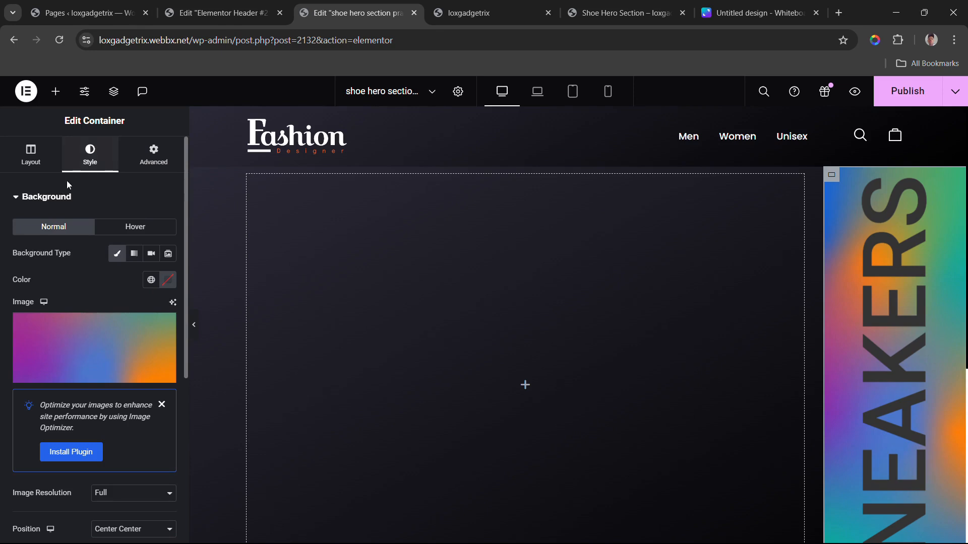
left_click(153, 155)
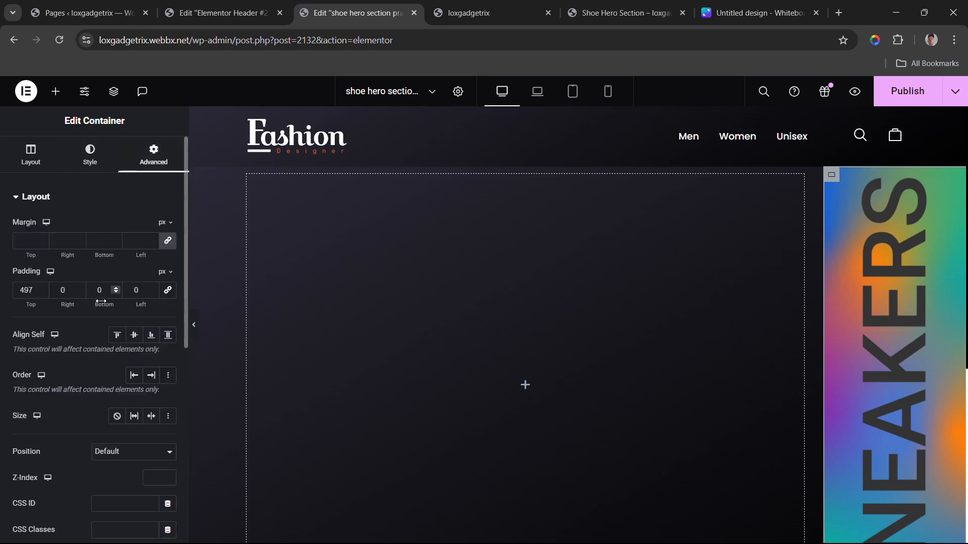
left_click_drag(101, 302, 115, 304)
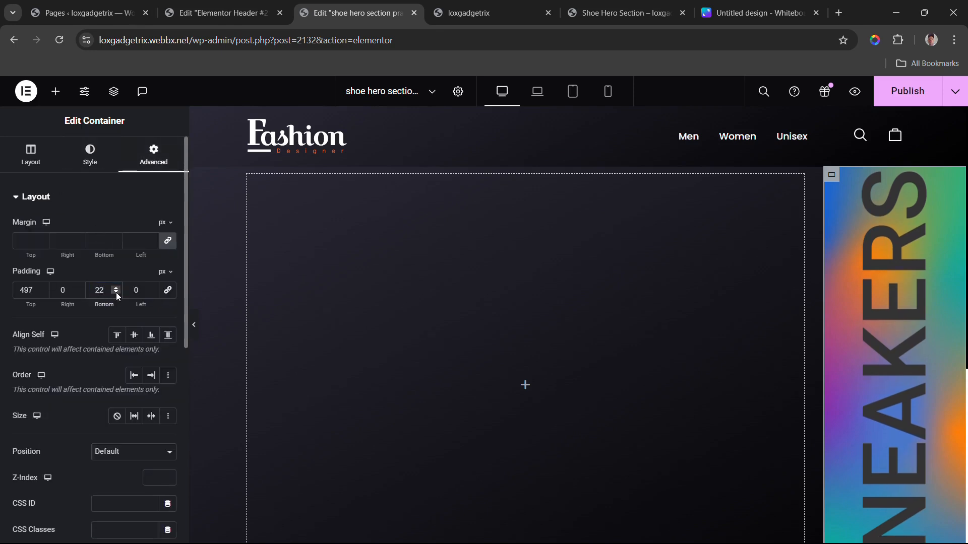
left_click(116, 292)
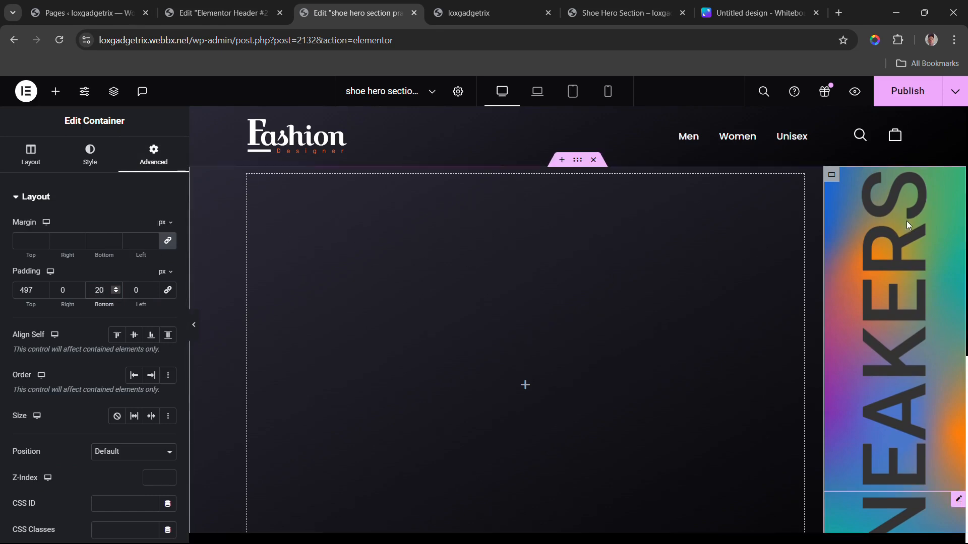
Step: Reduce the vertical SNEAKERS heading's font size to 128 px
left_click(955, 501)
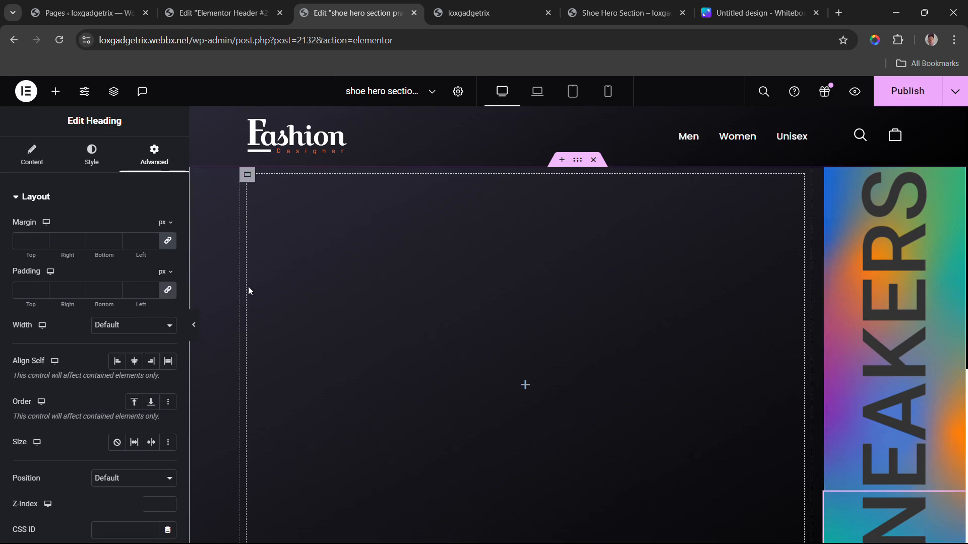
left_click(98, 157)
left_click(168, 281)
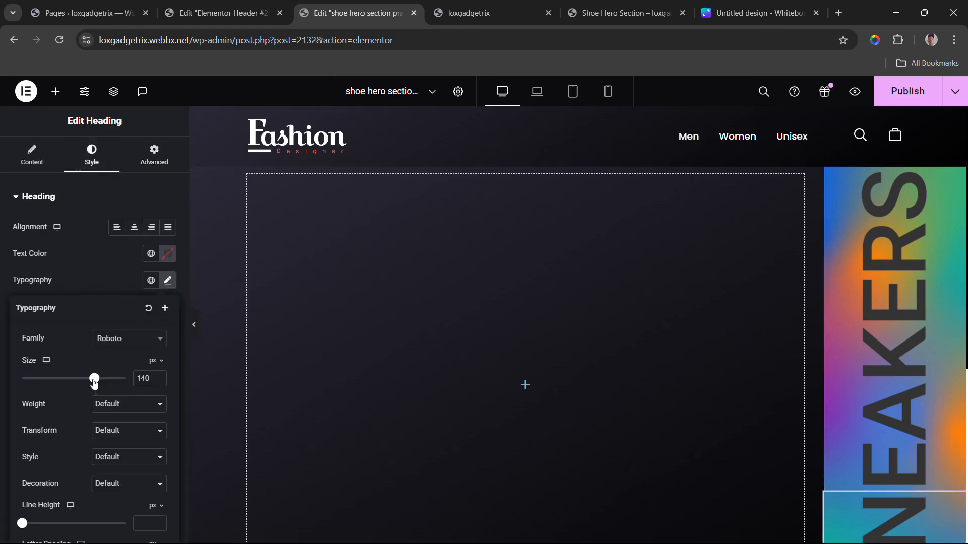
left_click_drag(94, 380, 93, 383)
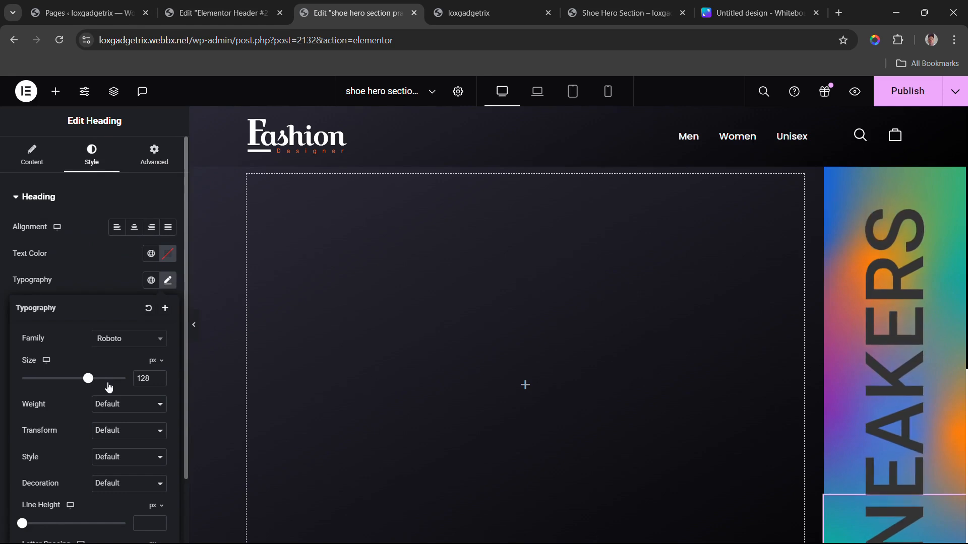
scroll(373, 373, "down", 3)
scroll(372, 373, "down", 1)
scroll(402, 311, "up", 4)
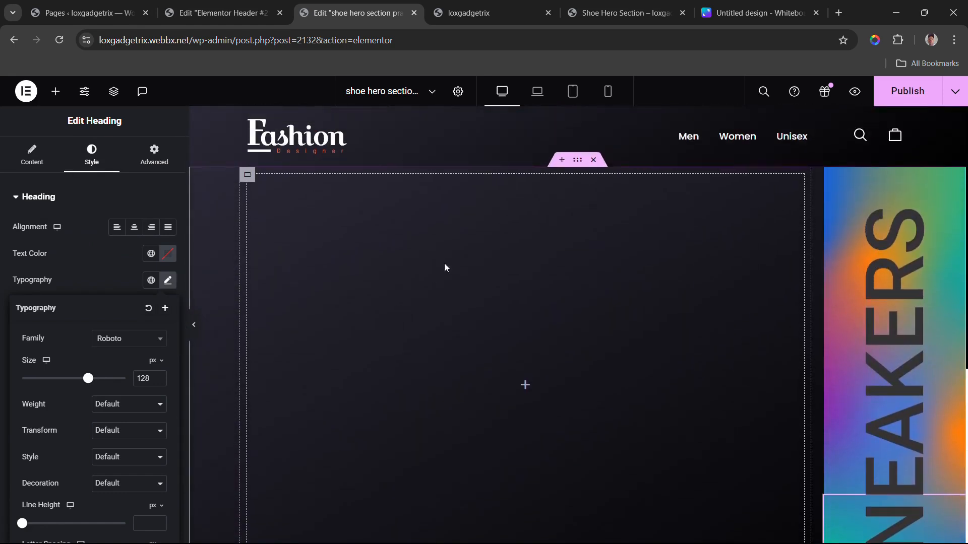
Step: Set the SNEAKERS heading's text color to white
left_click(168, 253)
left_click_drag(141, 303, 95, 303)
left_click(85, 255)
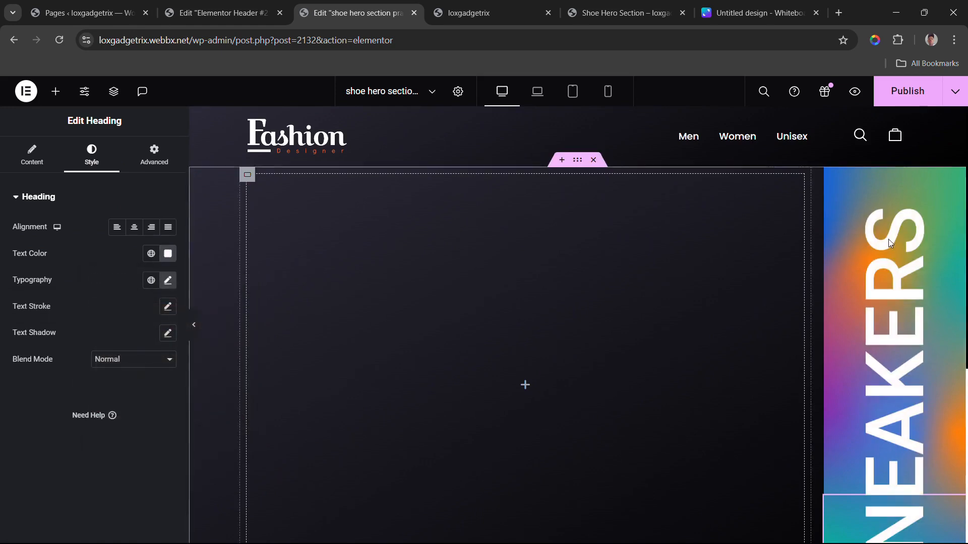
Step: Increase the gradient-image container's bottom padding to 115 px
scroll(708, 250, "down", 1)
scroll(676, 269, "up", 1)
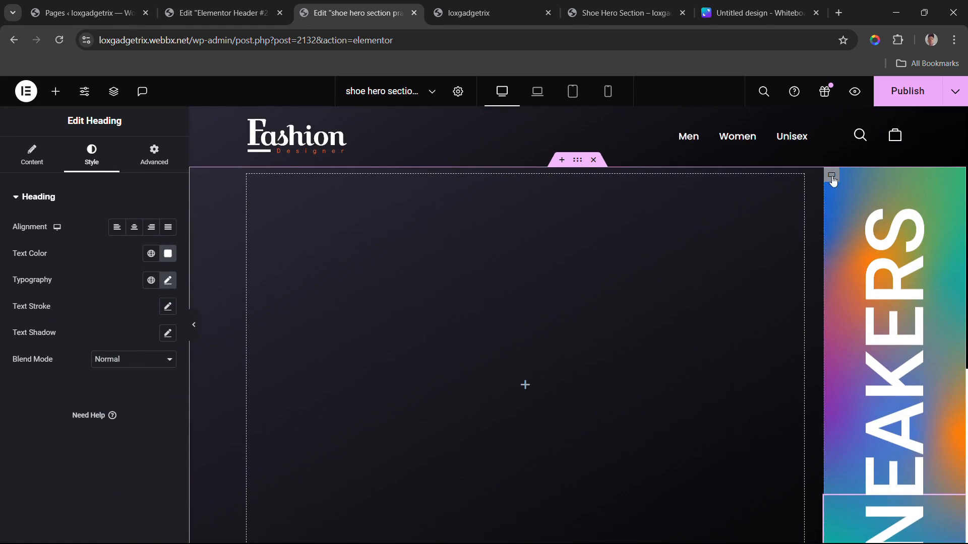
left_click(154, 158)
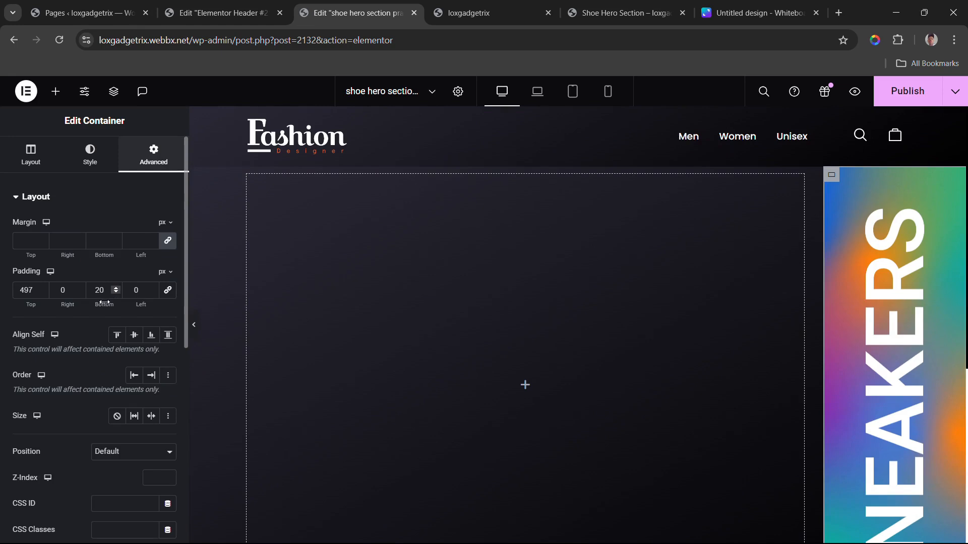
left_click_drag(104, 302, 124, 310)
scroll(655, 383, "down", 3)
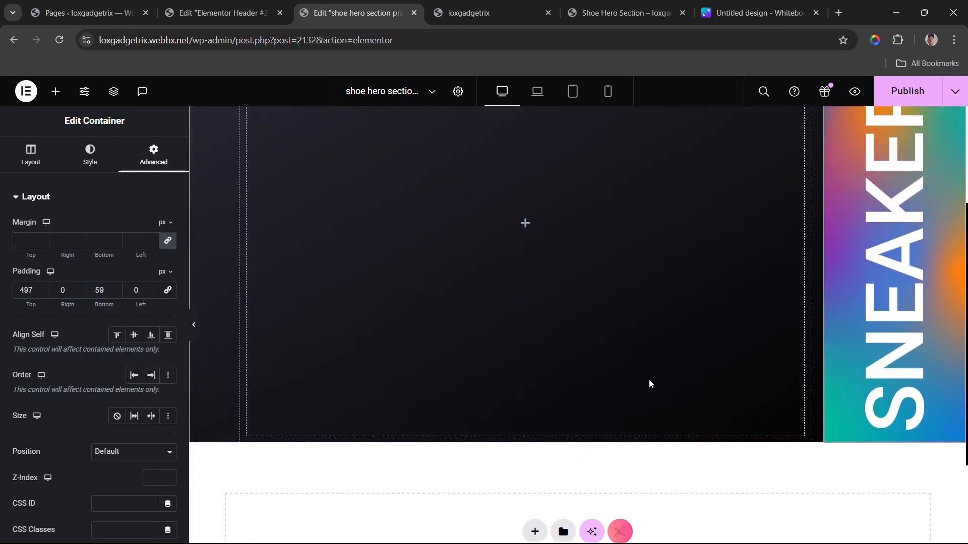
scroll(653, 368, "up", 3)
left_click_drag(107, 305, 134, 308)
scroll(688, 371, "down", 2)
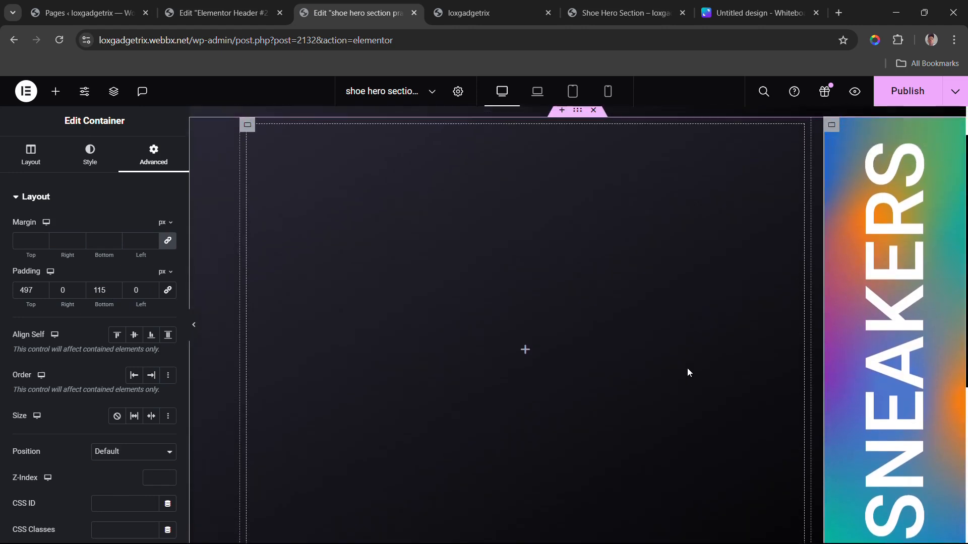
scroll(688, 368, "up", 1)
scroll(641, 362, "down", 3)
scroll(641, 361, "up", 1)
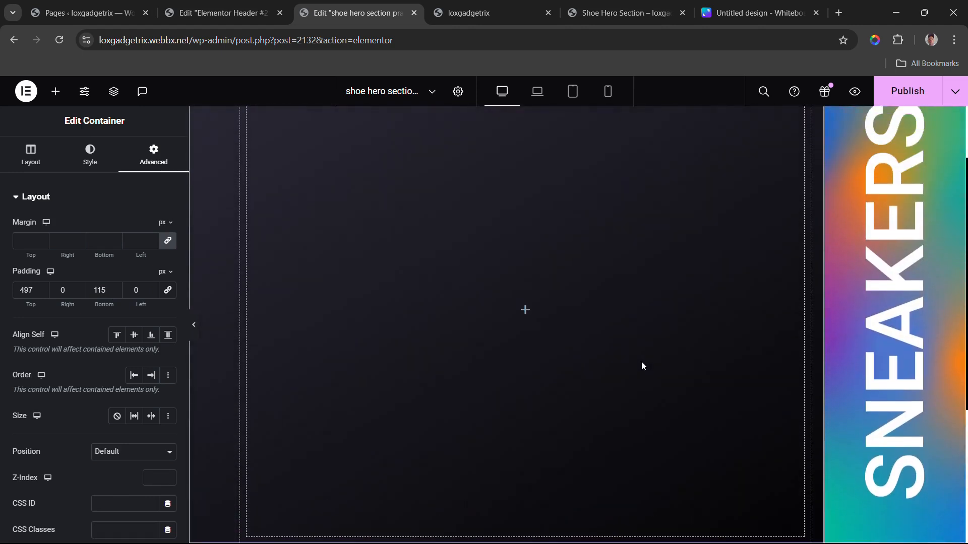
scroll(641, 366, "up", 2)
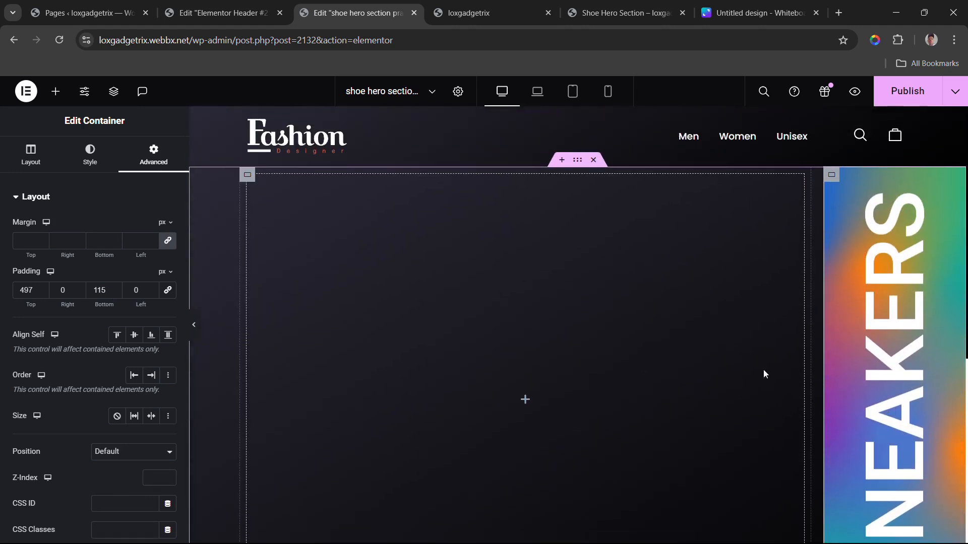
Step: Set the overflow of the outer hero container that holds both columns to Hidden
left_click(578, 161)
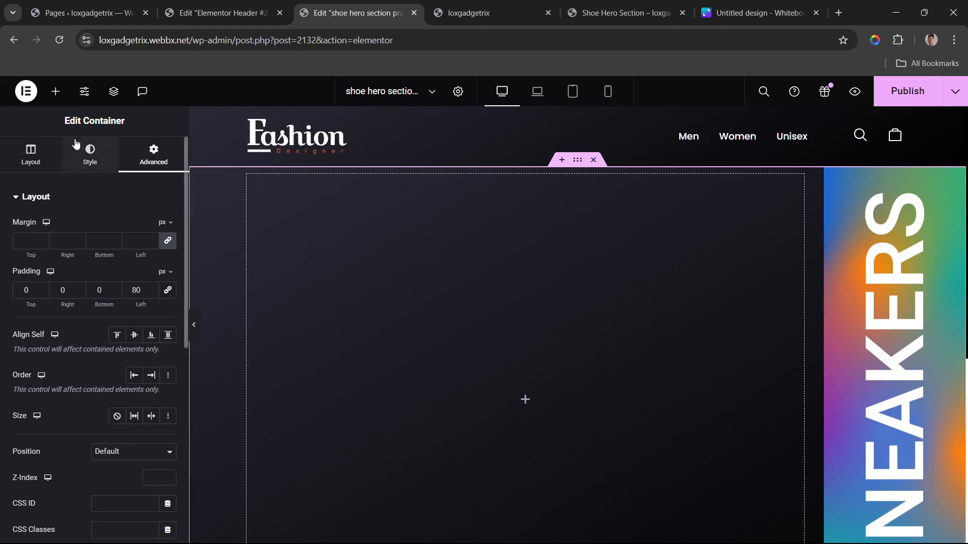
left_click(47, 166)
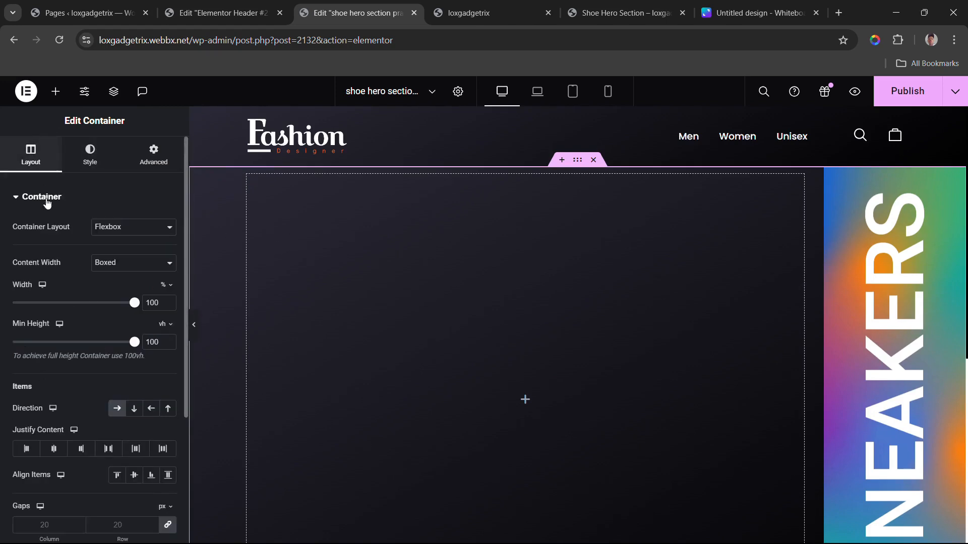
left_click(43, 198)
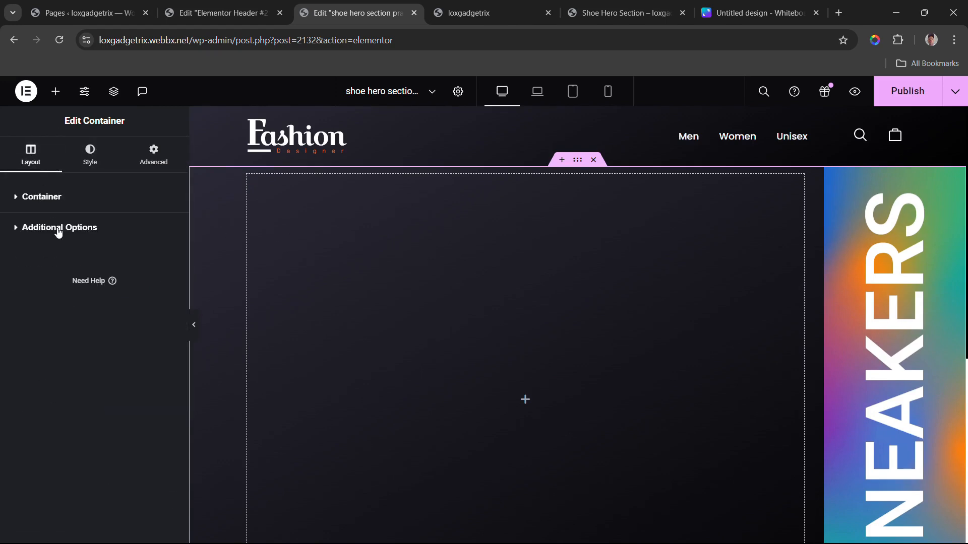
left_click(58, 230)
left_click(114, 262)
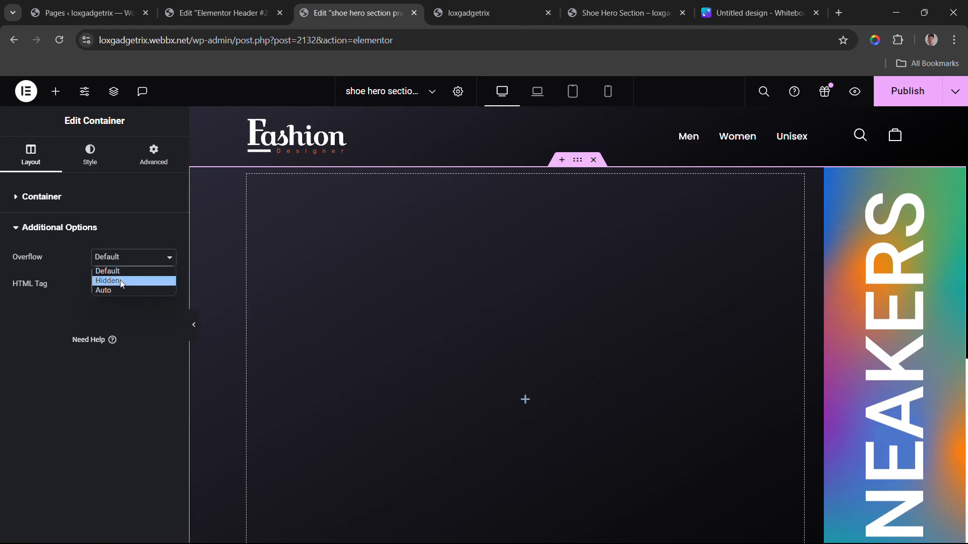
left_click(120, 280)
scroll(696, 391, "down", 3)
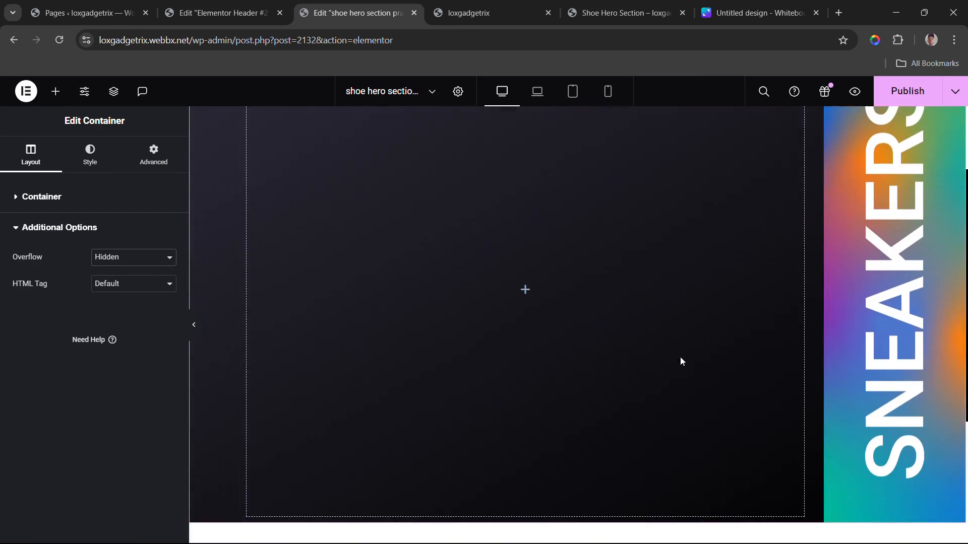
left_click(103, 262)
left_click(111, 272)
scroll(469, 277, "up", 3)
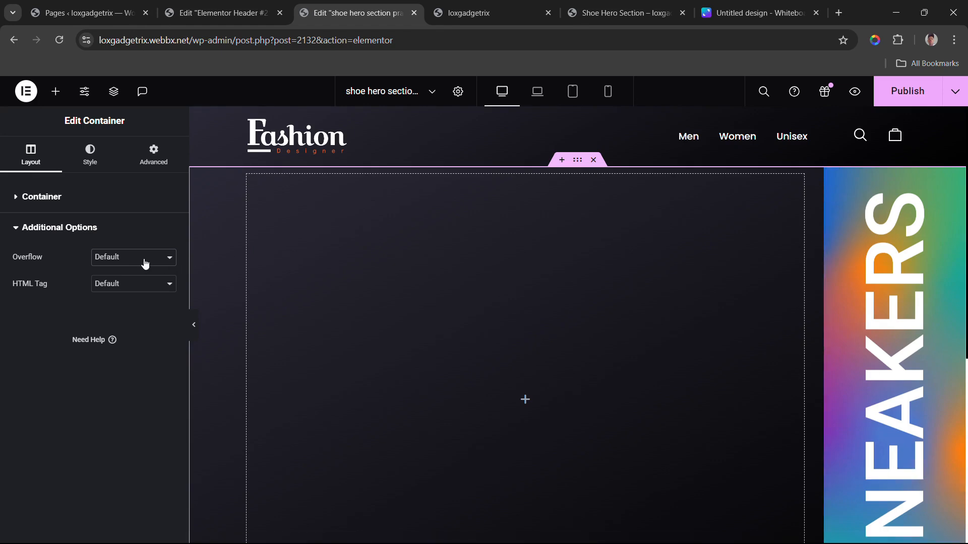
left_click(114, 279)
scroll(738, 410, "down", 3)
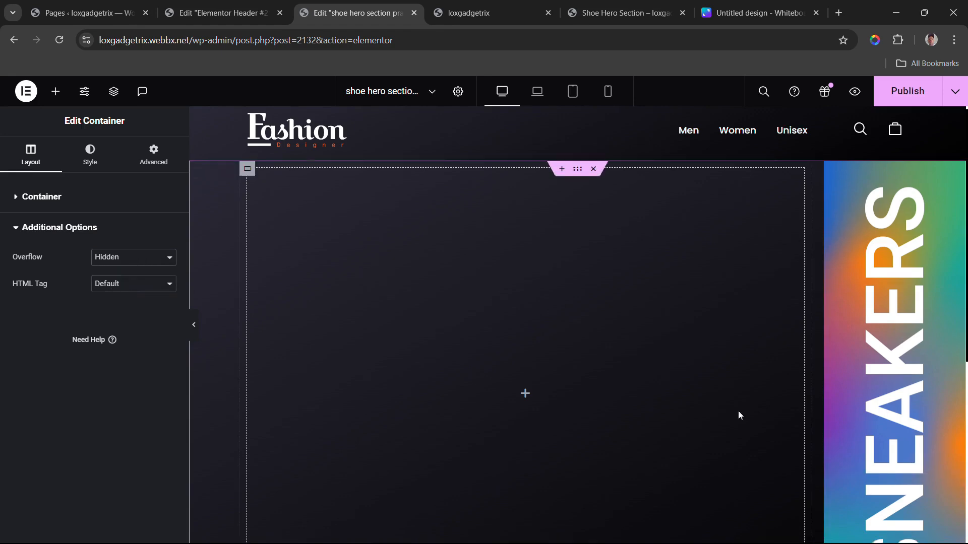
scroll(902, 328, "up", 3)
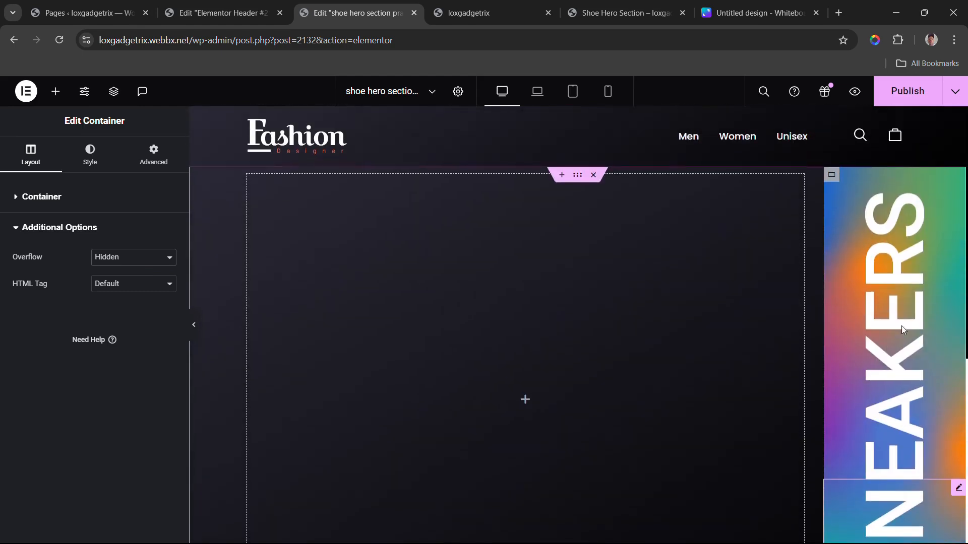
Step: Publish the updated shoe hero section page
left_click(956, 488)
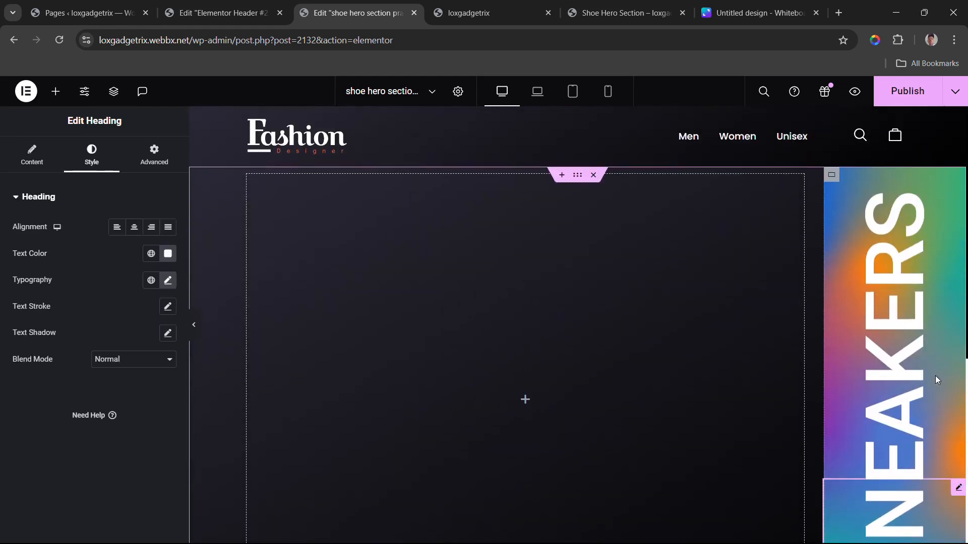
scroll(785, 360, "down", 4)
scroll(718, 355, "up", 4)
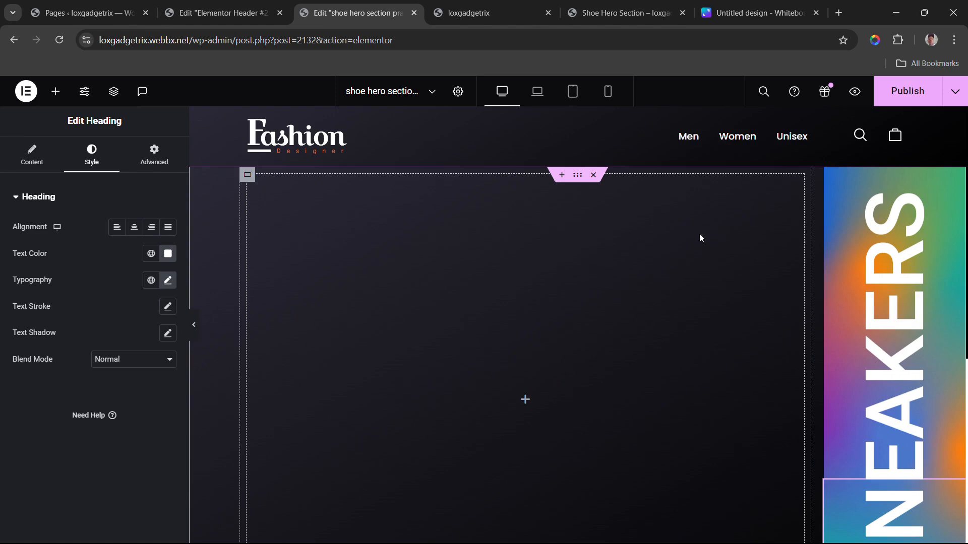
left_click(909, 96)
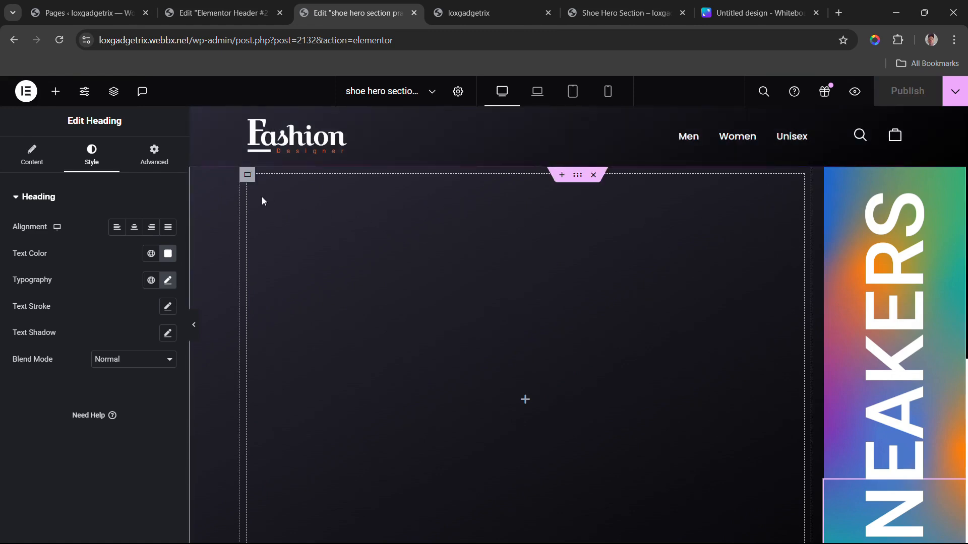
Step: Add a nested container to the wide dark column, duplicate it, and arrange the column's items in a horizontal row
left_click(248, 175)
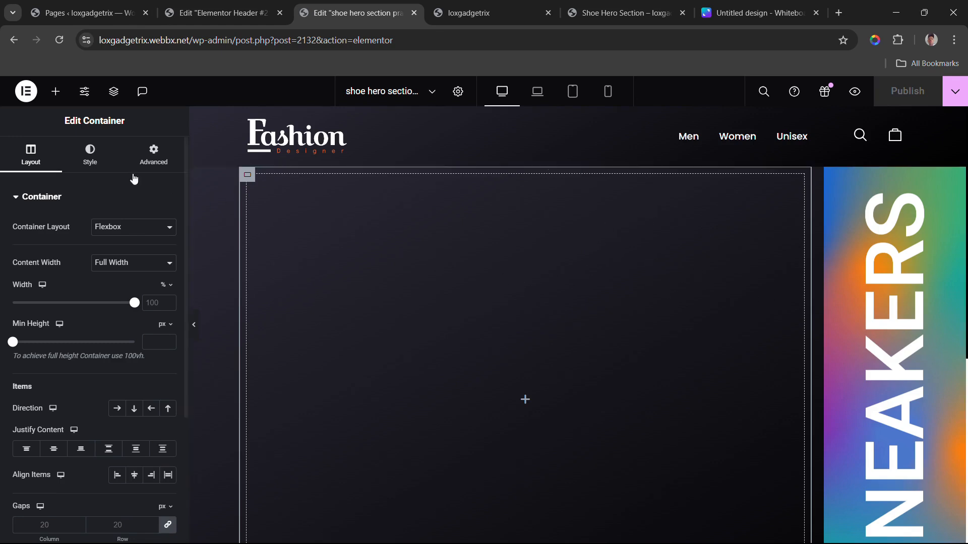
left_click(55, 92)
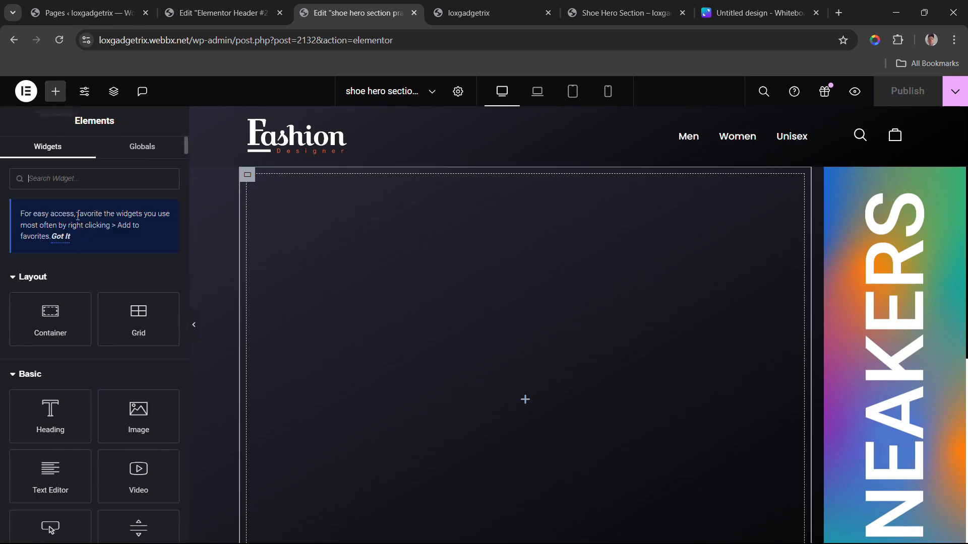
left_click_drag(71, 313, 317, 279)
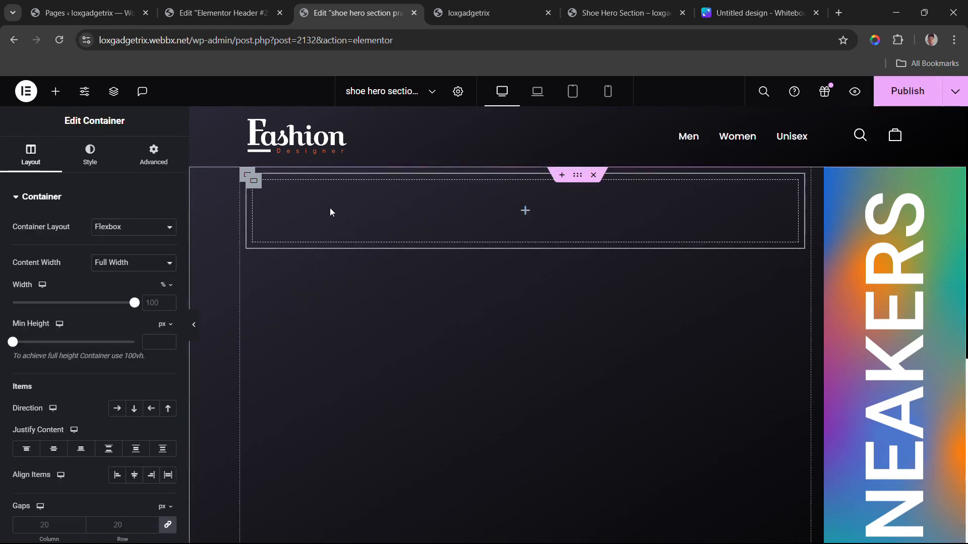
right_click(258, 188)
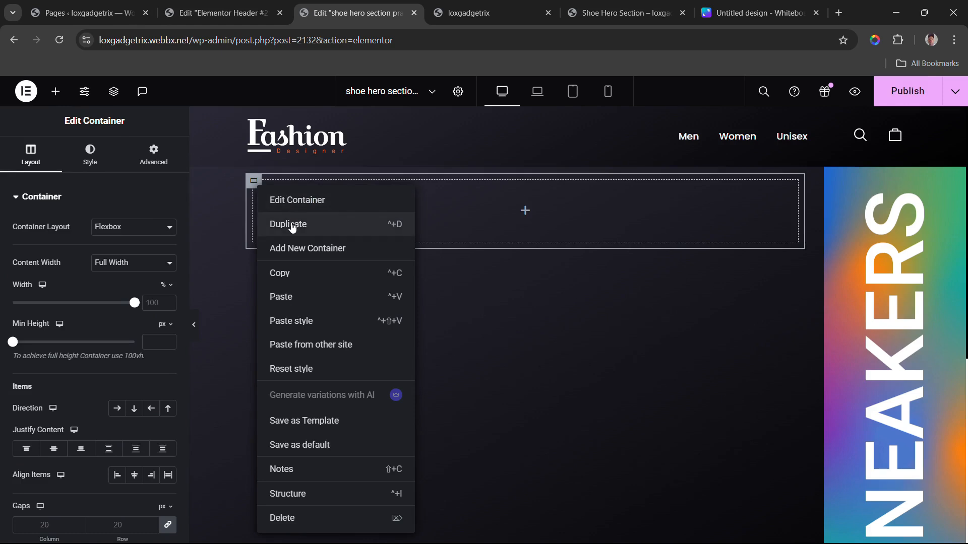
left_click(292, 226)
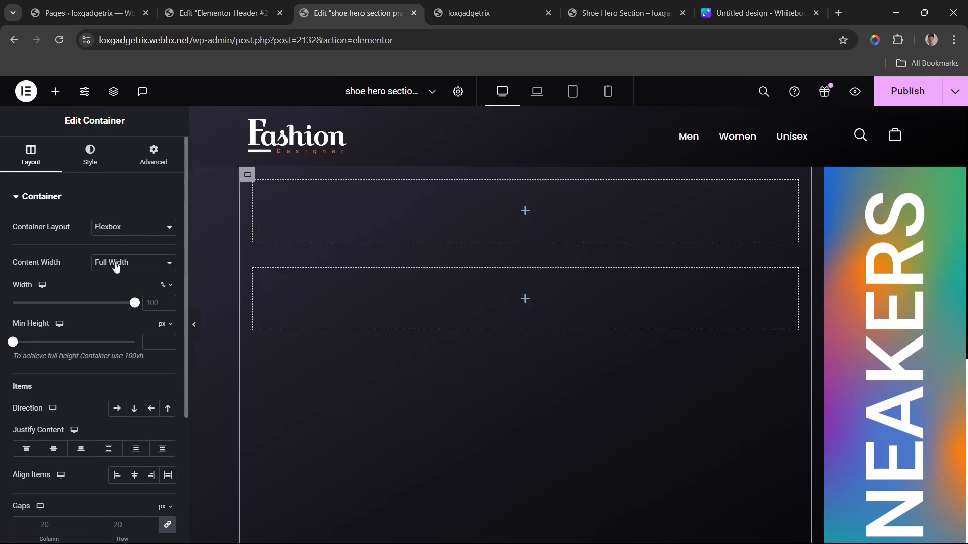
left_click(118, 409)
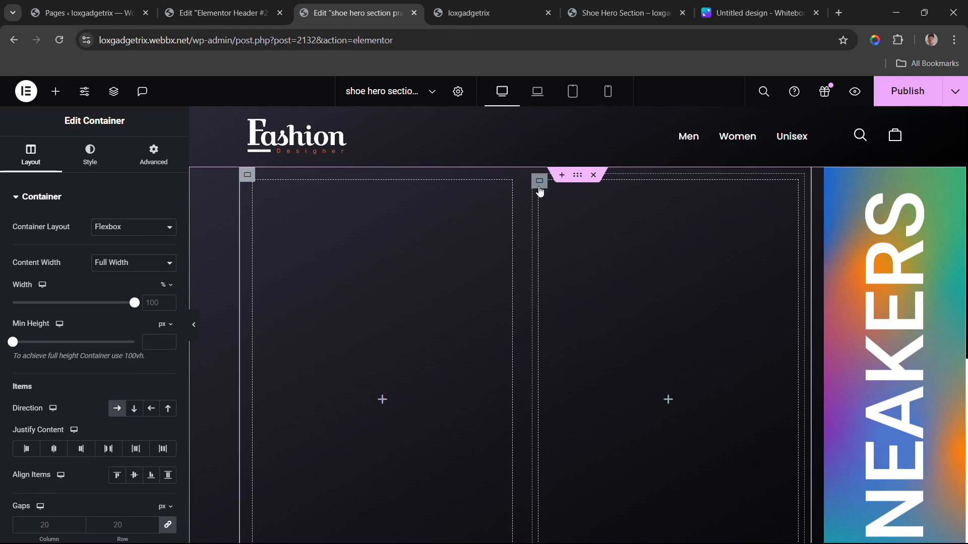
Step: Set the width of the first nested container in the dark column to 50%
left_click(255, 188)
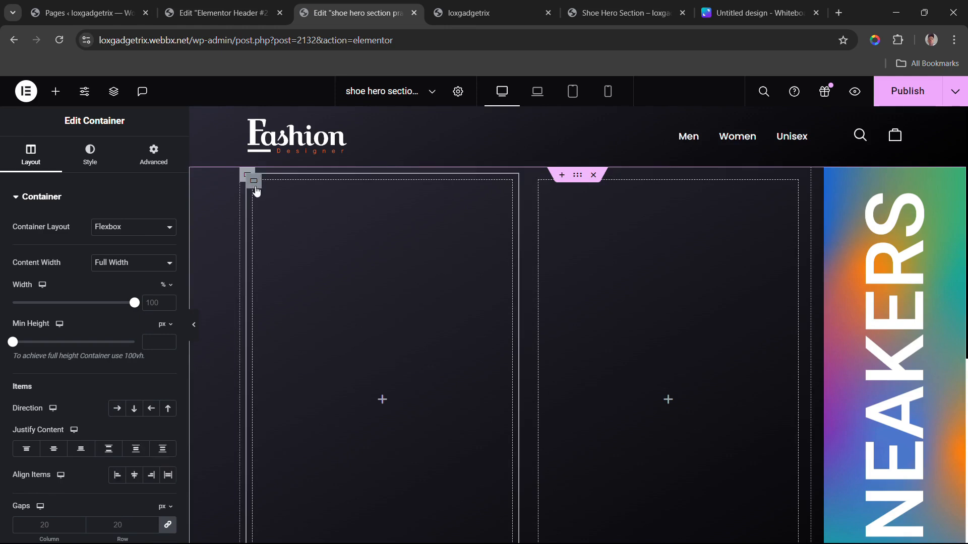
left_click_drag(134, 306, 74, 316)
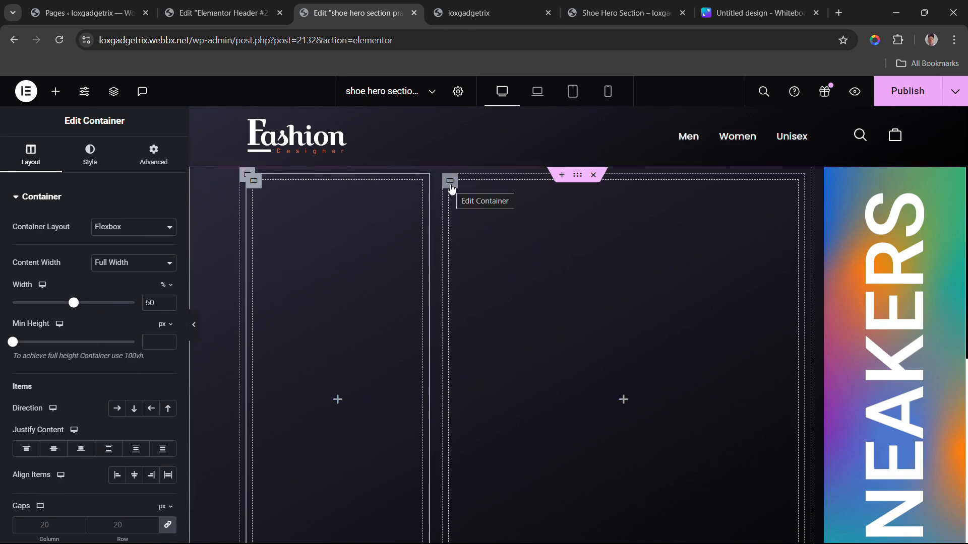
left_click(451, 183)
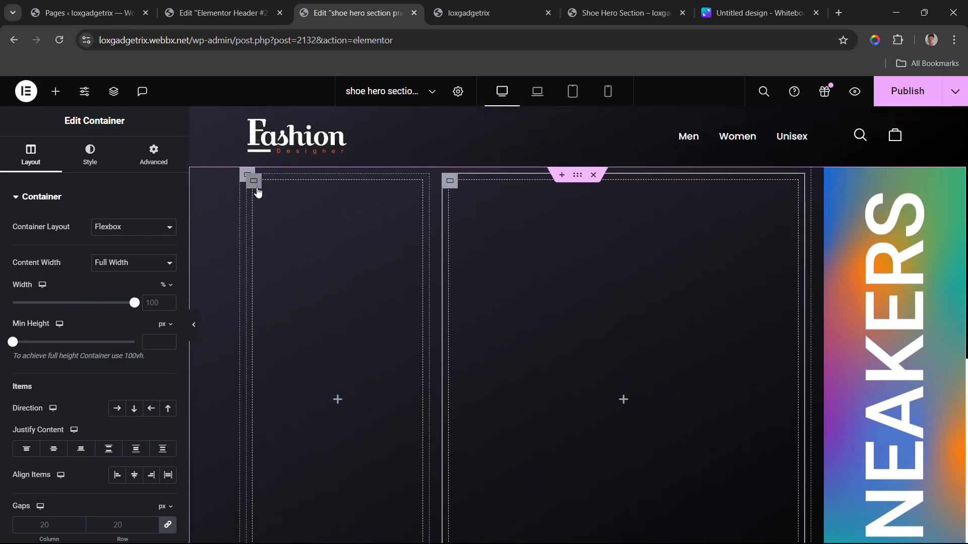
Step: Add an empty container inside the 50% wide nested container
left_click(257, 191)
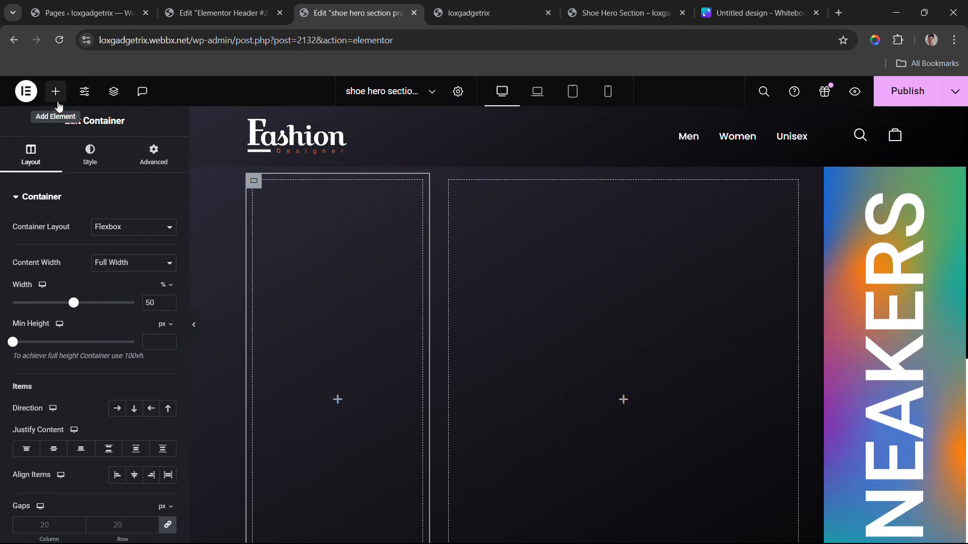
left_click(55, 94)
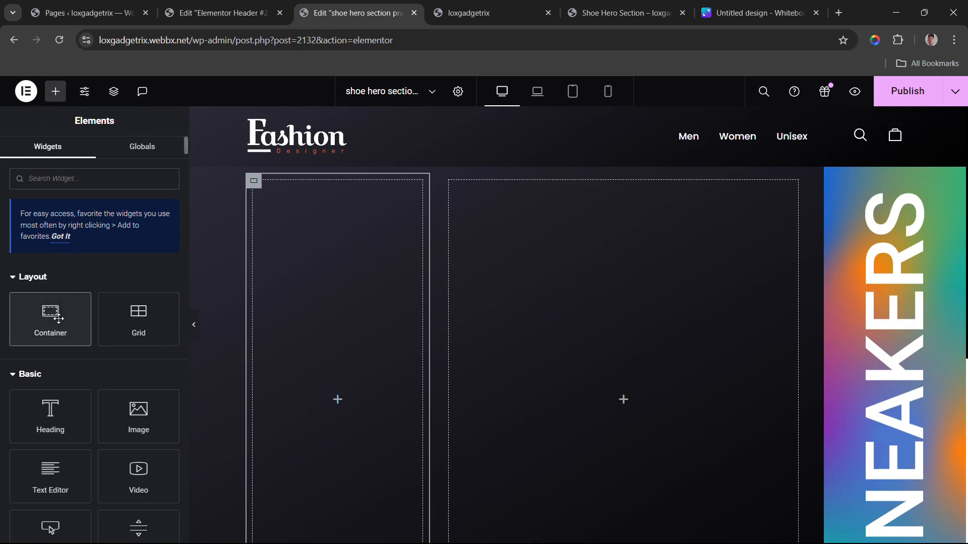
left_click_drag(58, 319, 313, 313)
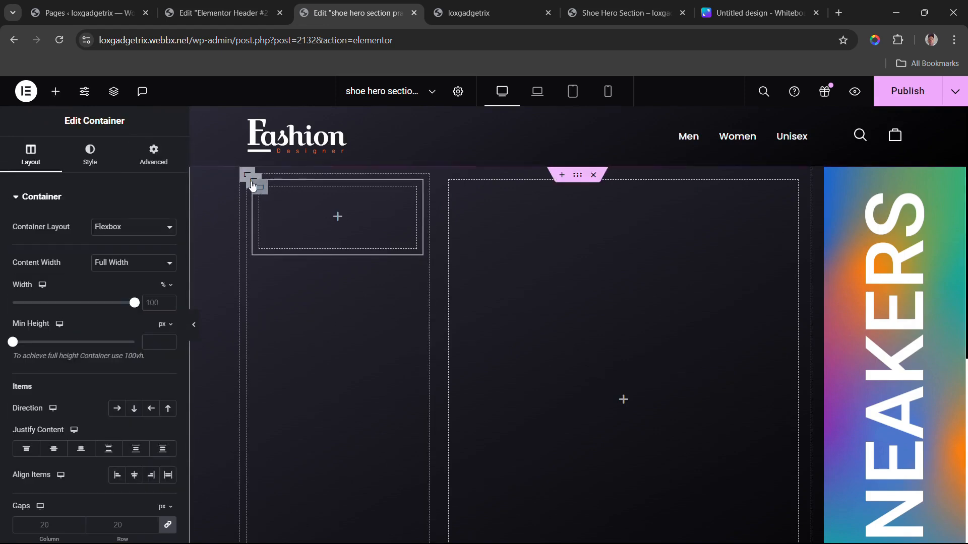
Step: Add a Heading and a Text Editor widget to the 50% wide container, below its empty nested container
left_click(249, 176)
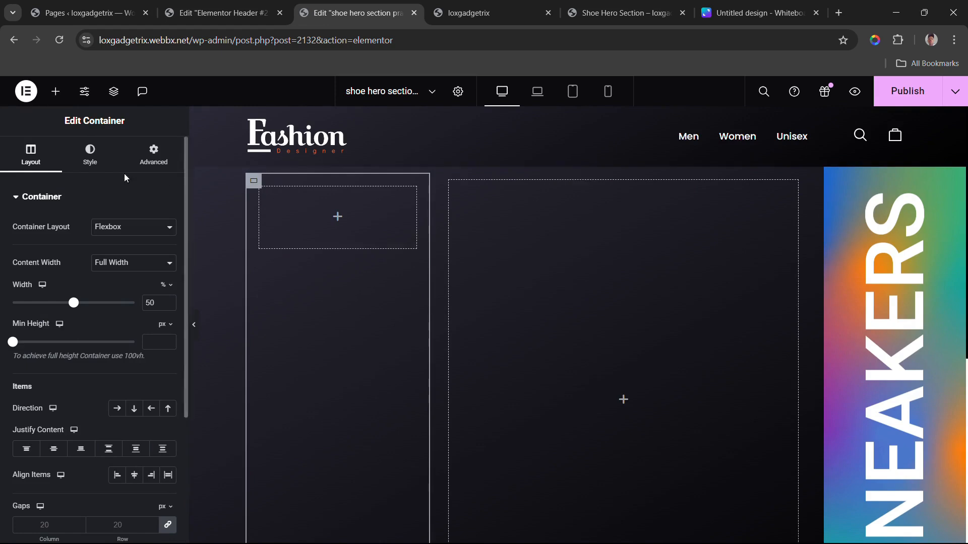
left_click(56, 91)
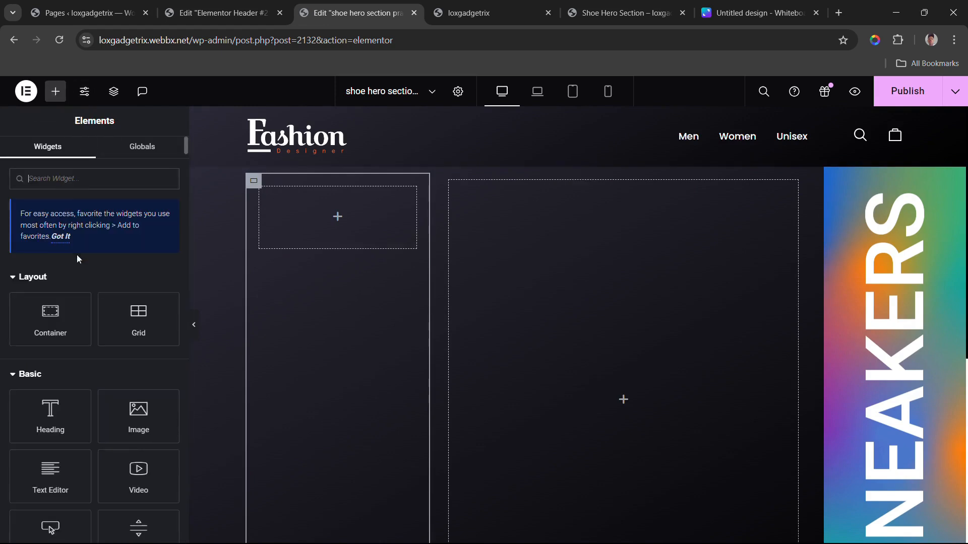
left_click(48, 408)
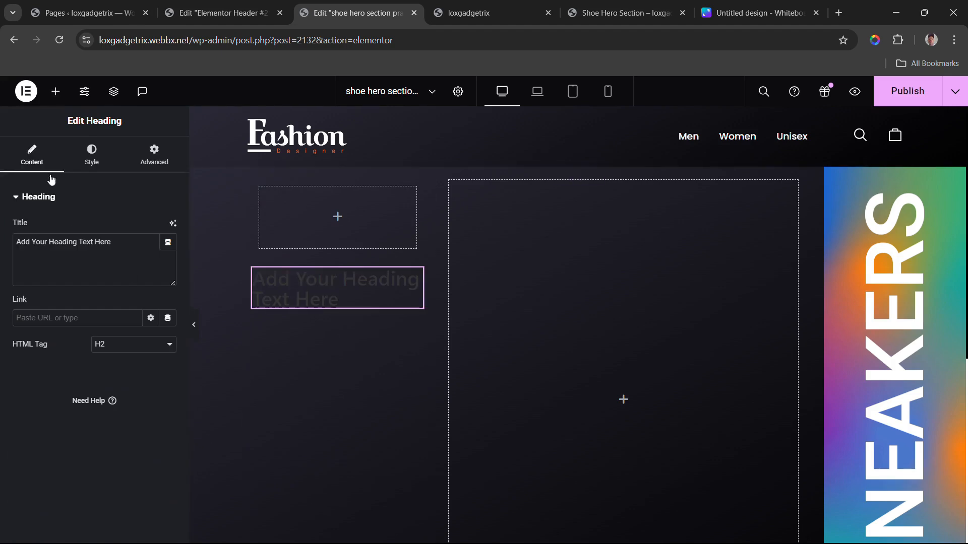
left_click(56, 91)
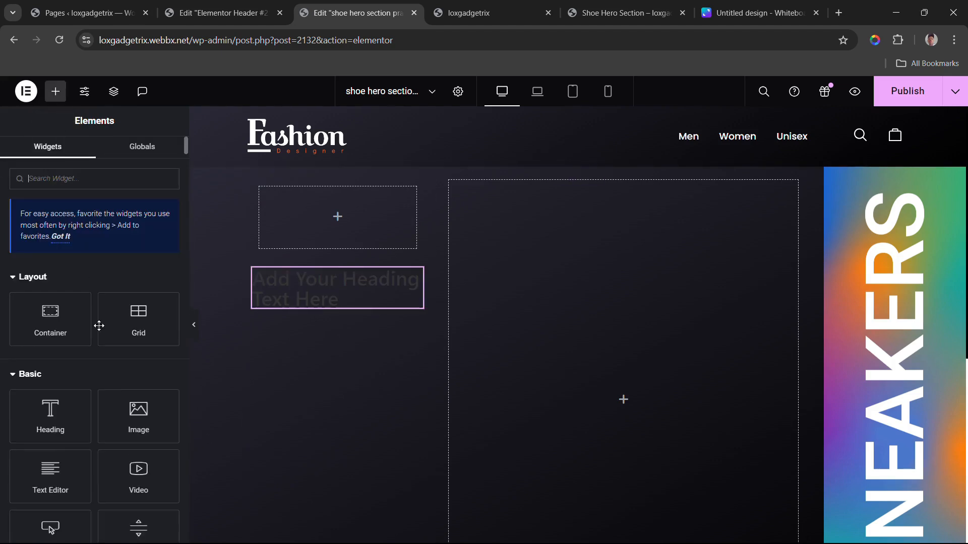
left_click(56, 456)
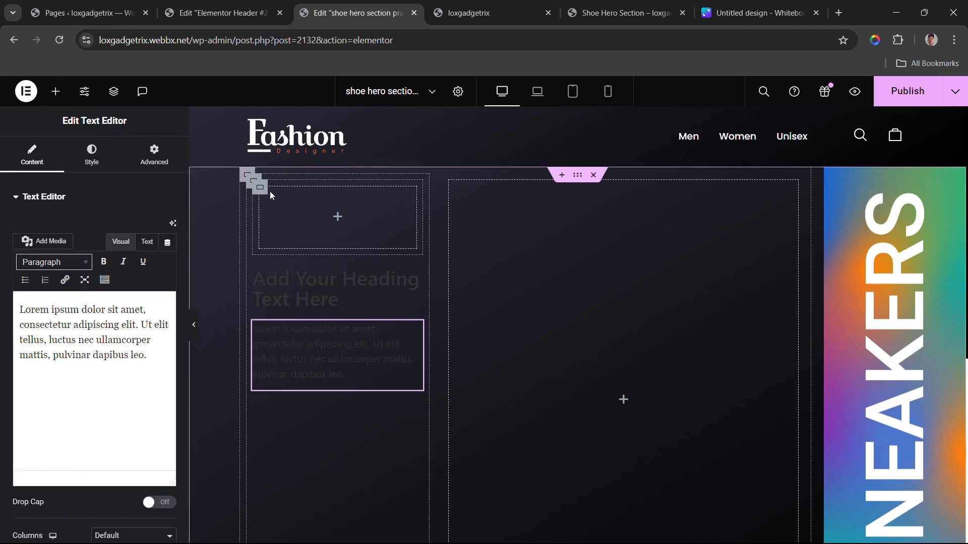
Step: Move the empty nested container below the Heading and Text Editor widgets, and publish the page
left_click(264, 190)
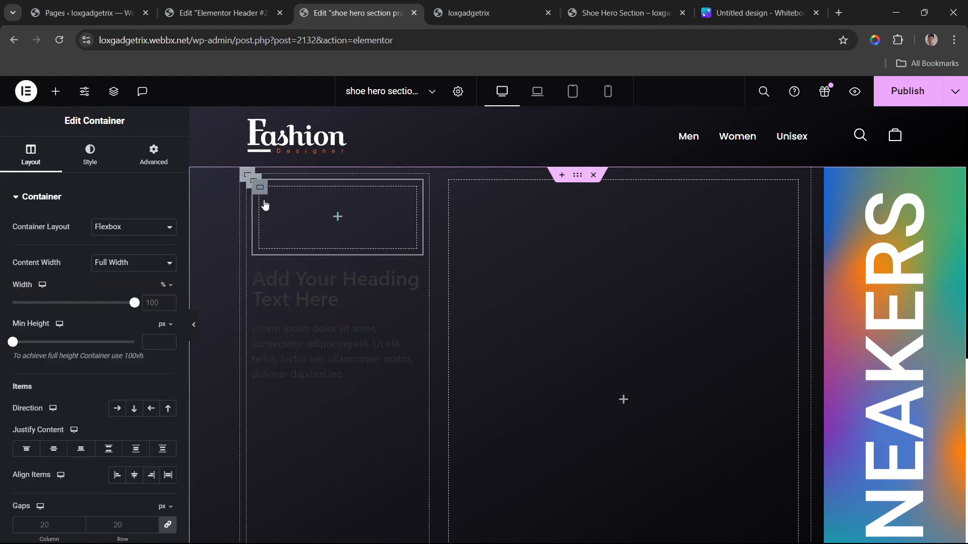
left_click_drag(265, 204, 274, 379)
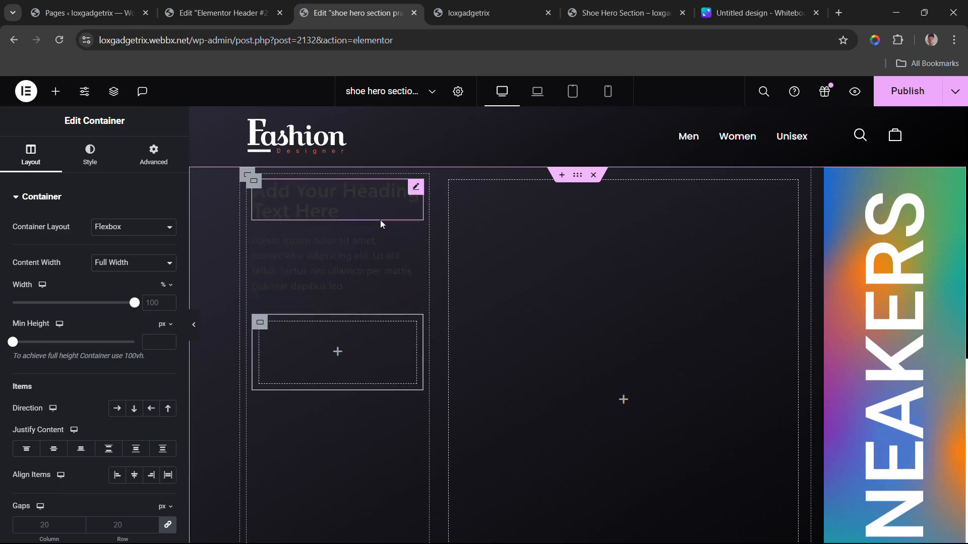
left_click(910, 95)
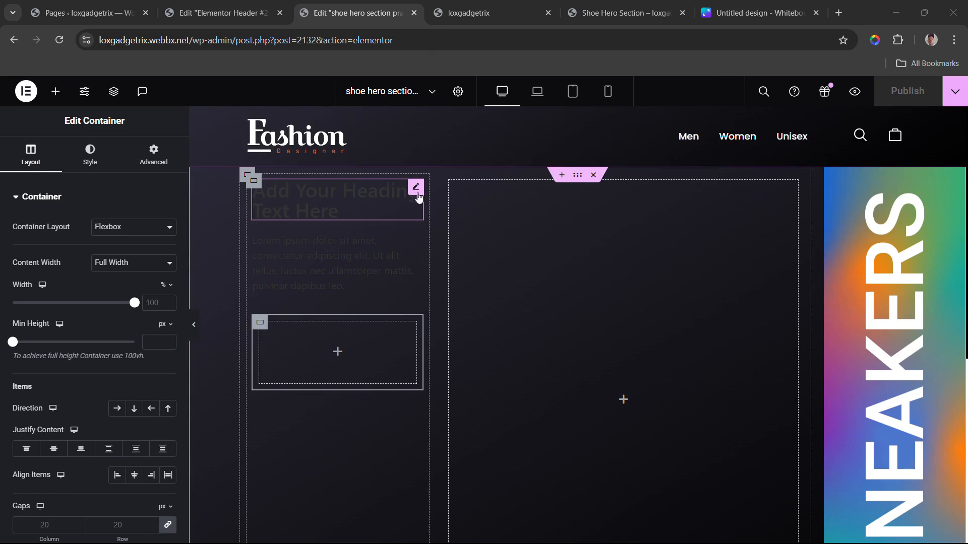
Step: Set the heading's text color to white (#FFFFFF)
left_click(418, 196)
left_click(92, 157)
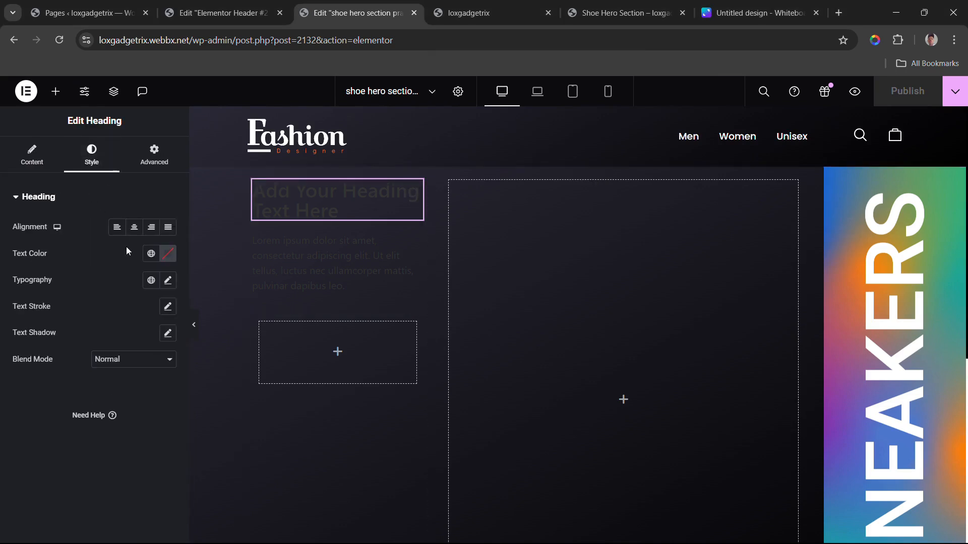
left_click(167, 254)
left_click_drag(98, 315, 80, 281)
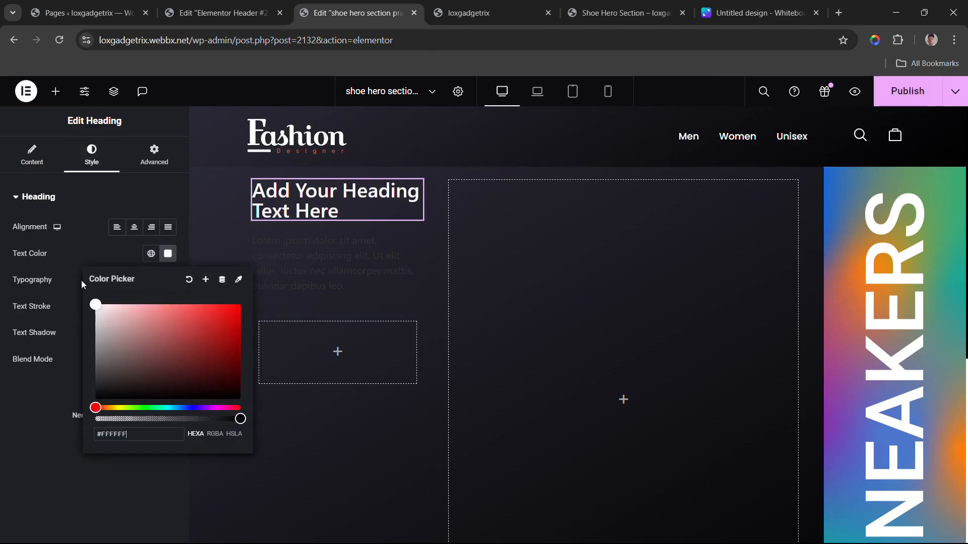
Step: Replace the heading's title with "Favorite Rocking Sneakers"
left_click(32, 156)
left_click(32, 156)
triple_click(53, 251)
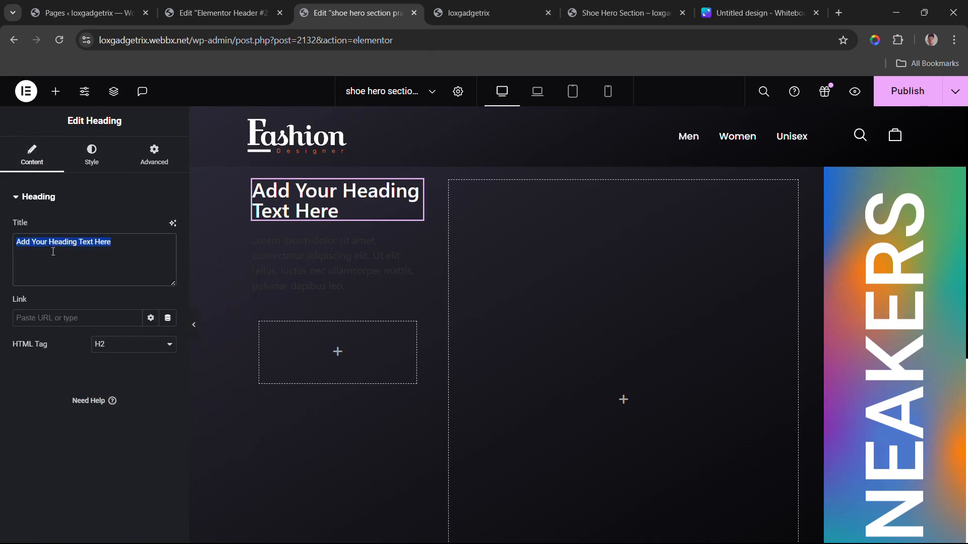
type("Favorite Rocking Sneakers")
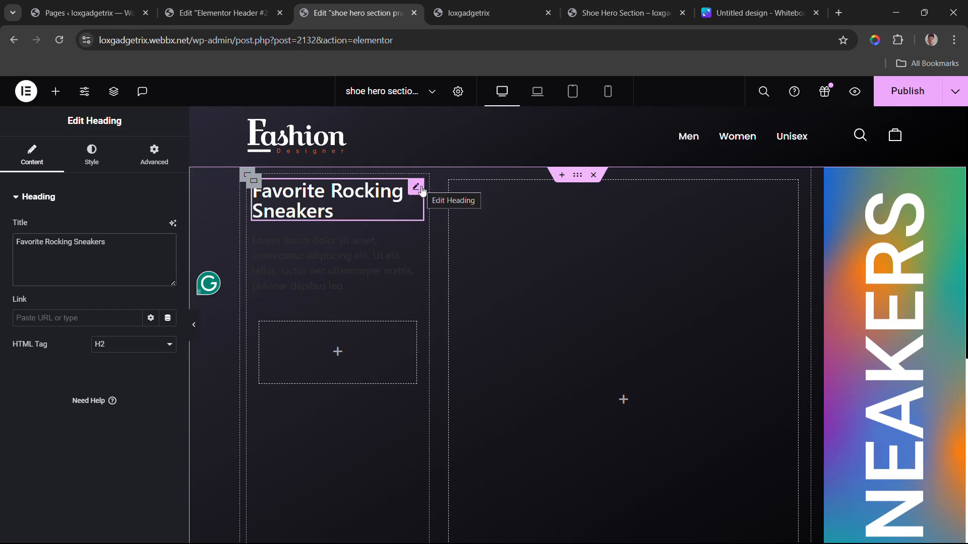
Step: Set the Favorite Rocking Sneakers heading's typography to the Roboto family at a size of 65 px
left_click(87, 161)
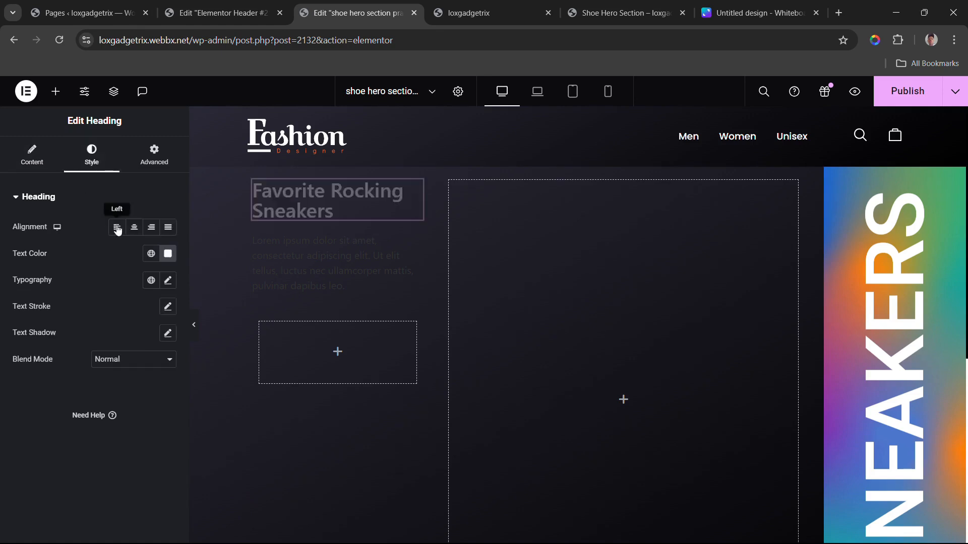
left_click(168, 280)
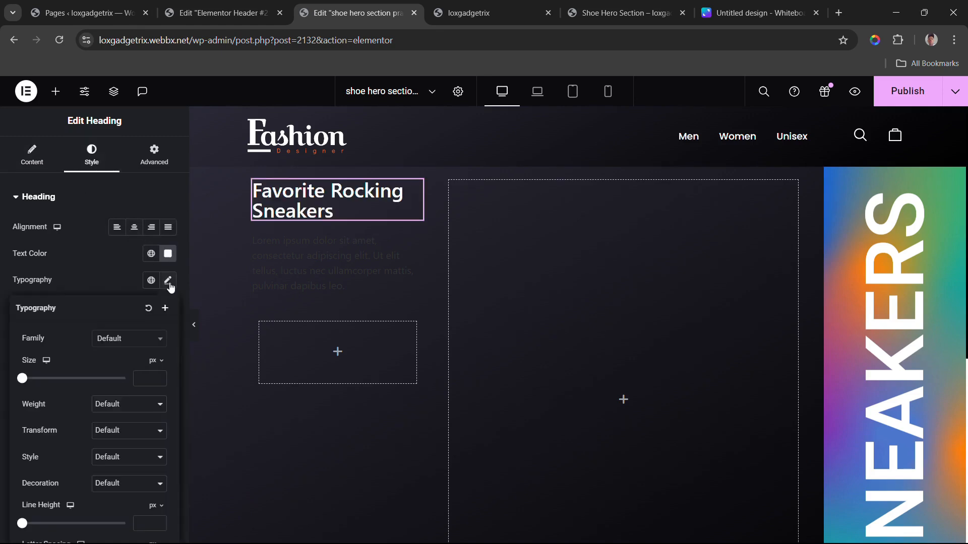
left_click(125, 346)
left_click(124, 351)
left_click(138, 286)
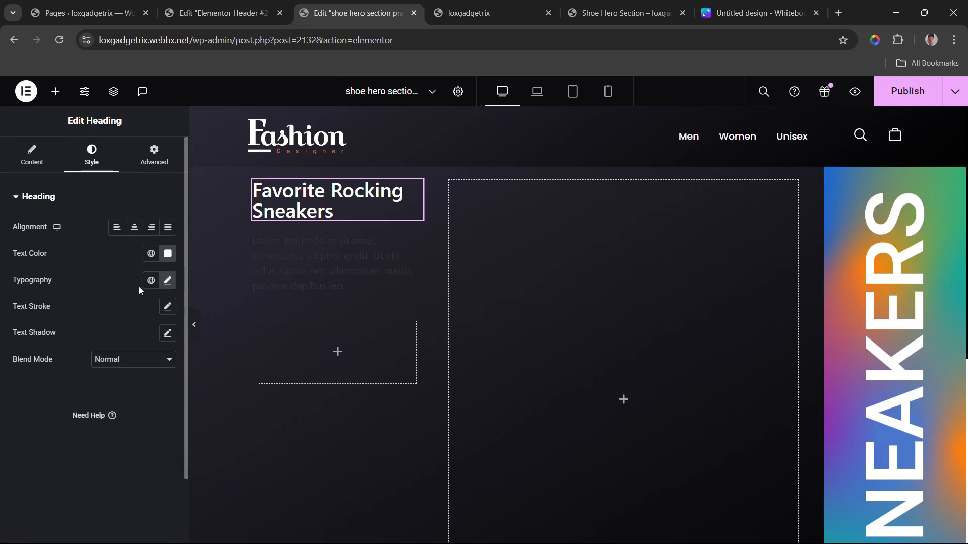
left_click(169, 281)
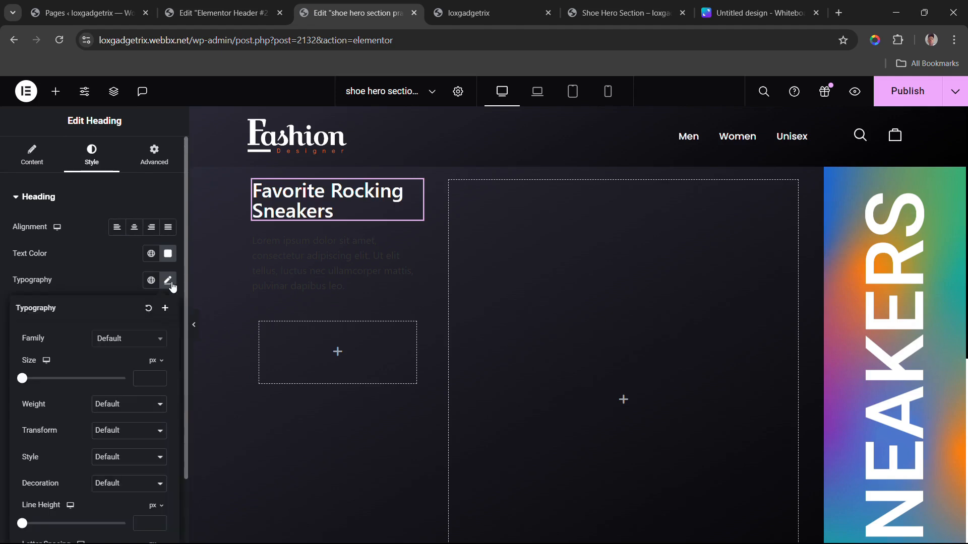
left_click(128, 339)
type("ROBOTO")
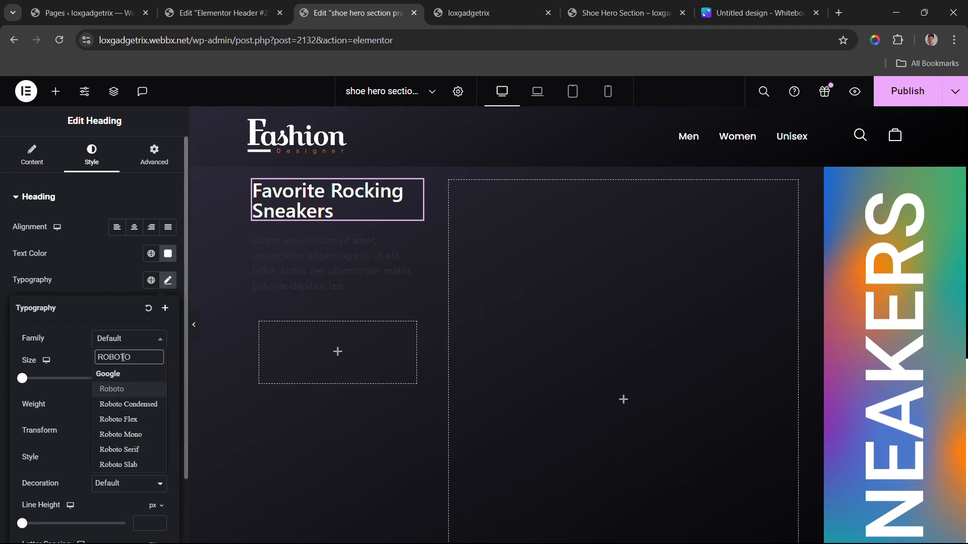
left_click(119, 390)
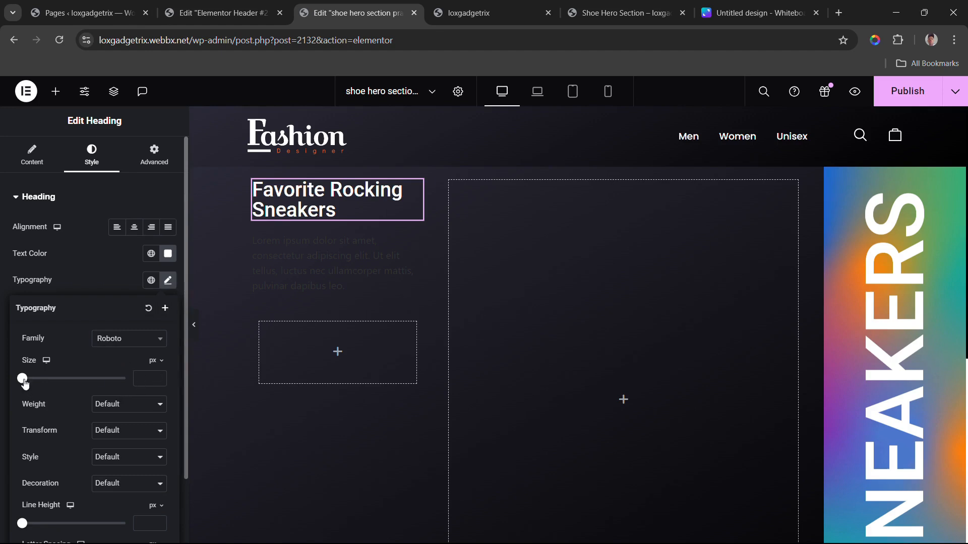
left_click_drag(24, 384, 57, 388)
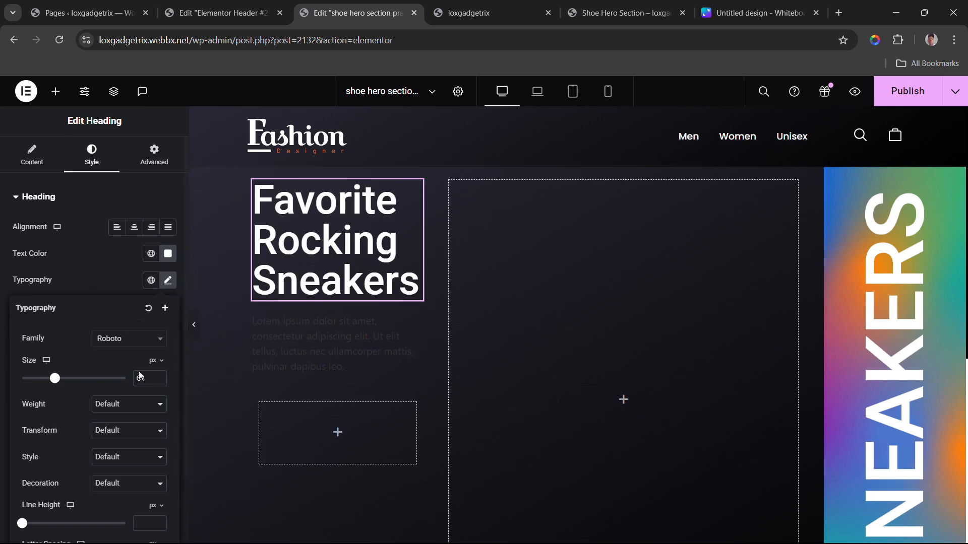
left_click(158, 377)
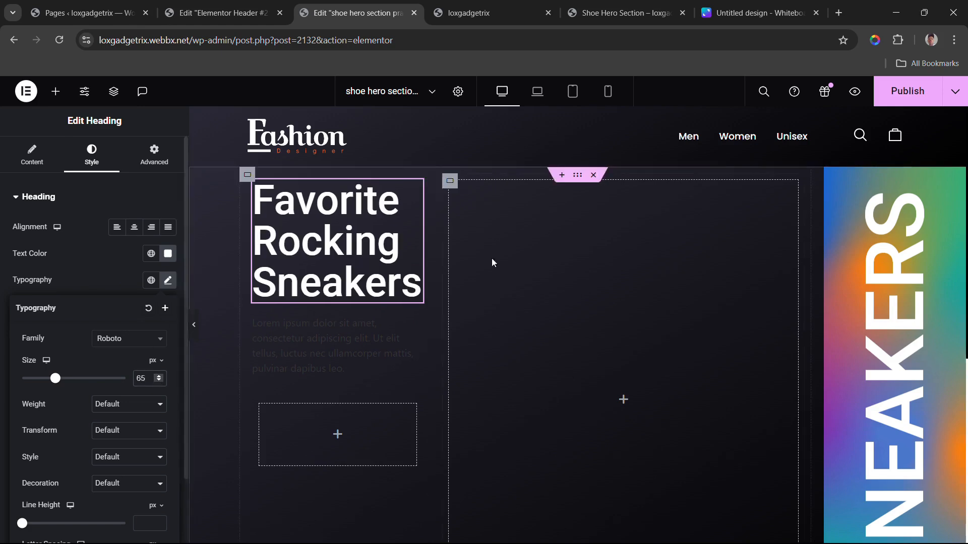
Step: Set the padding of the container holding the heading to 0 on all sides
left_click(255, 182)
left_click(154, 154)
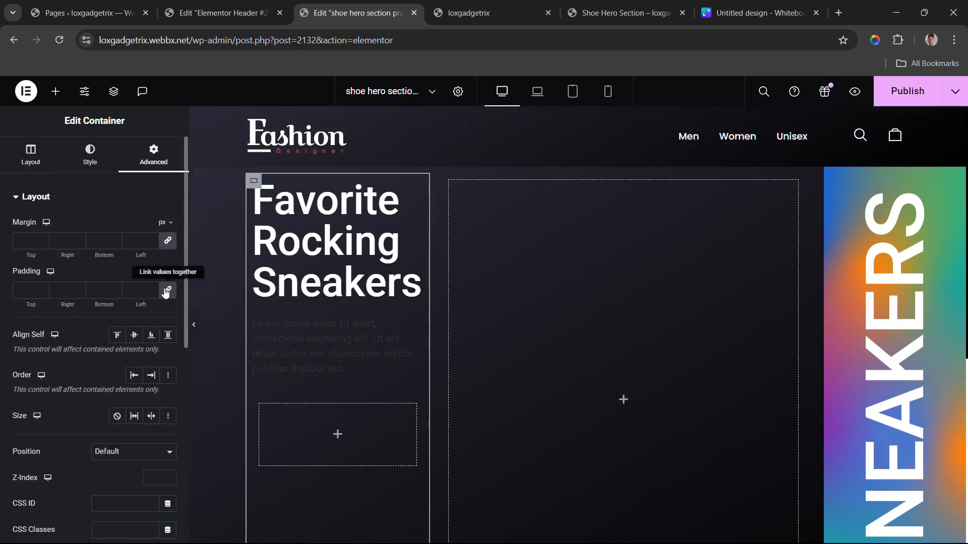
left_click(167, 291)
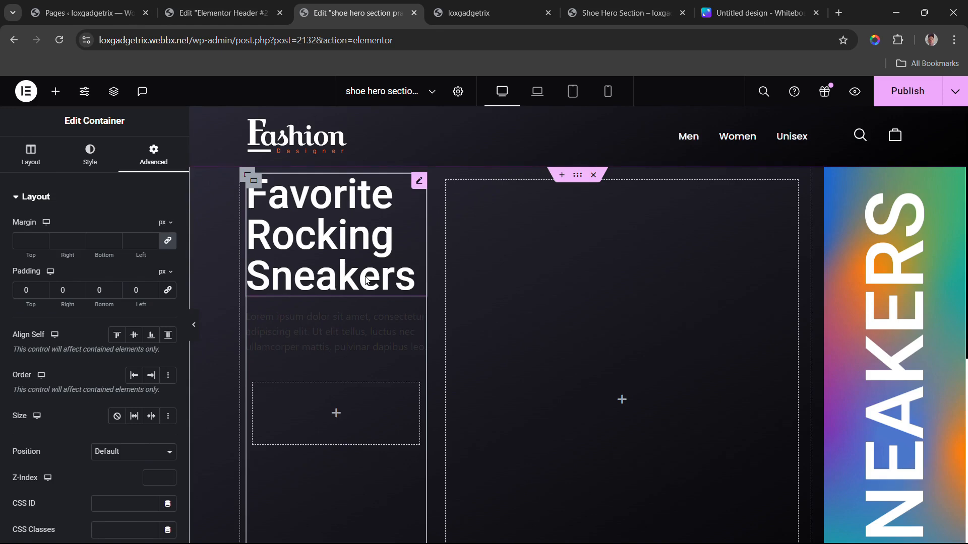
Step: Duplicate the Favorite Rocking Sneakers heading, change the copy's title to "THIS", and publish the page
right_click(416, 192)
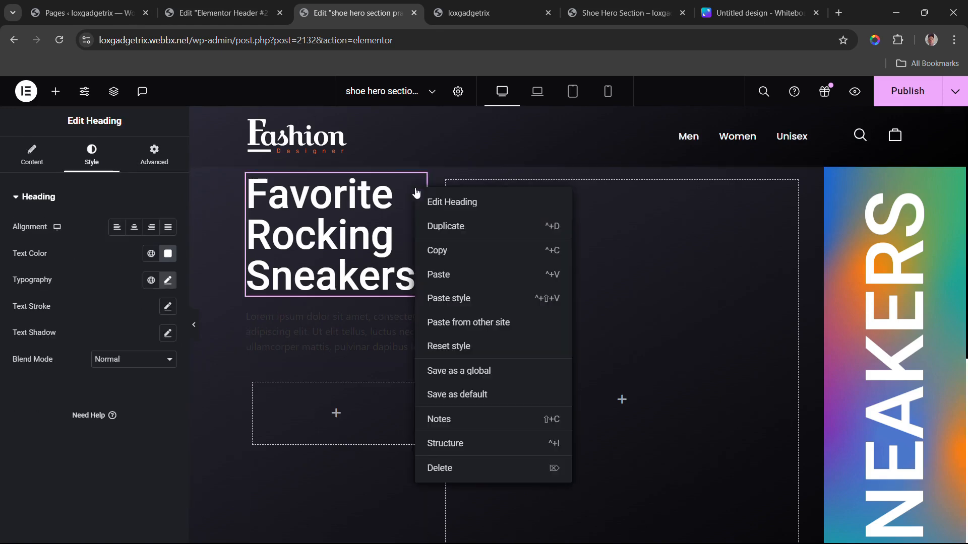
left_click(440, 226)
triple_click(97, 242)
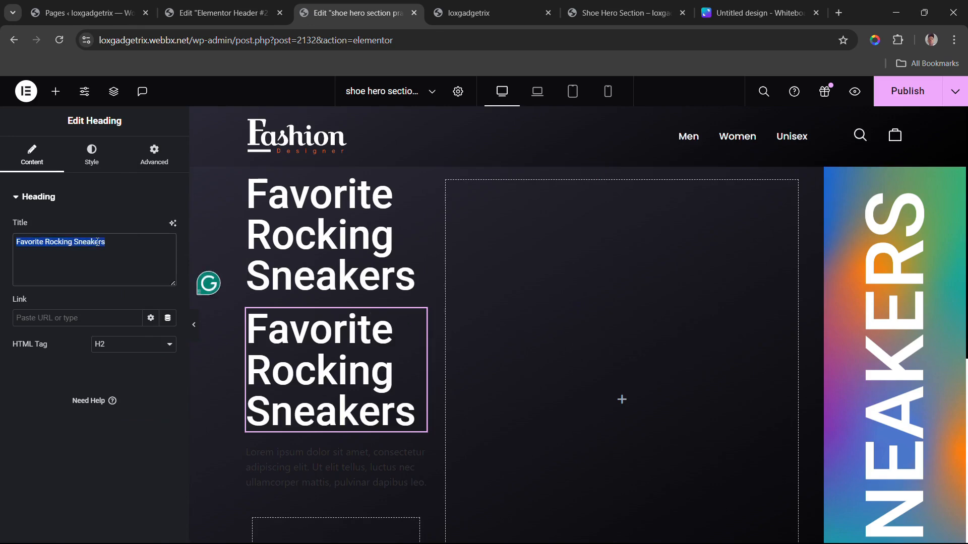
type("THIS")
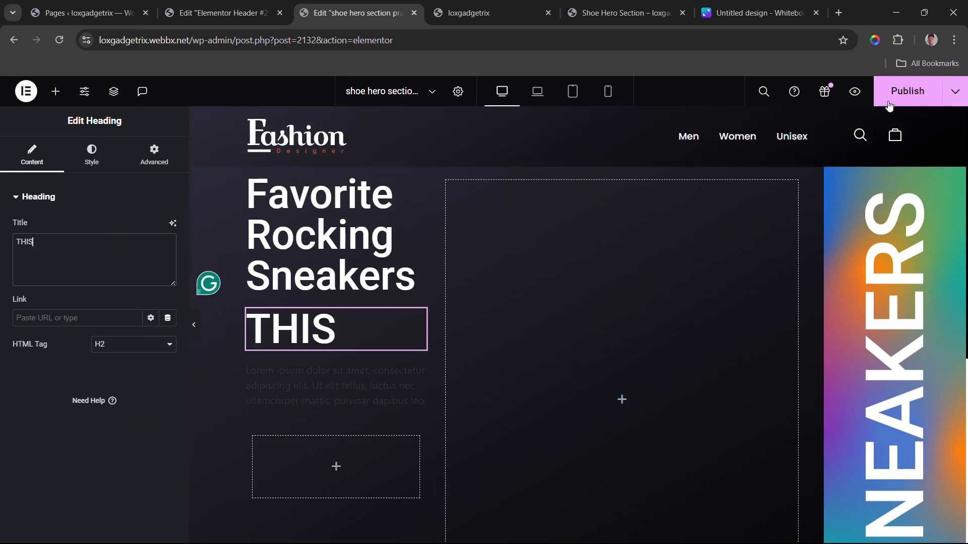
left_click(906, 96)
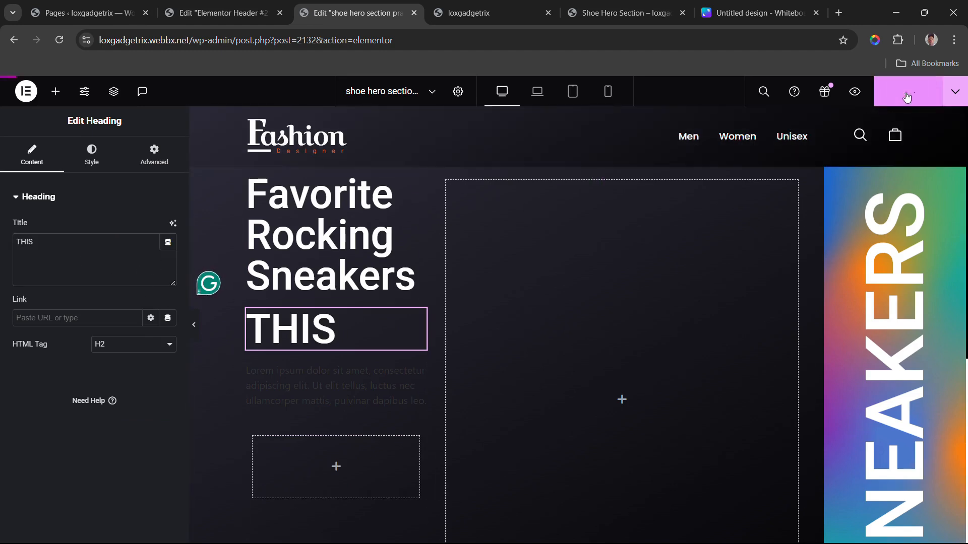
Step: Check the THIS badge beside the headline on the finished Shoe Hero Section page, and return to the editor
left_click(637, 14)
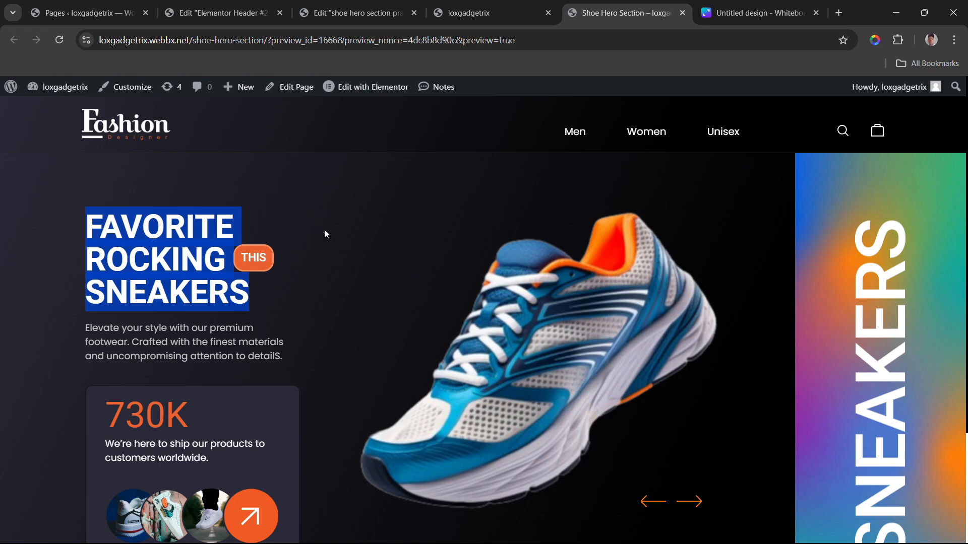
left_click(215, 222)
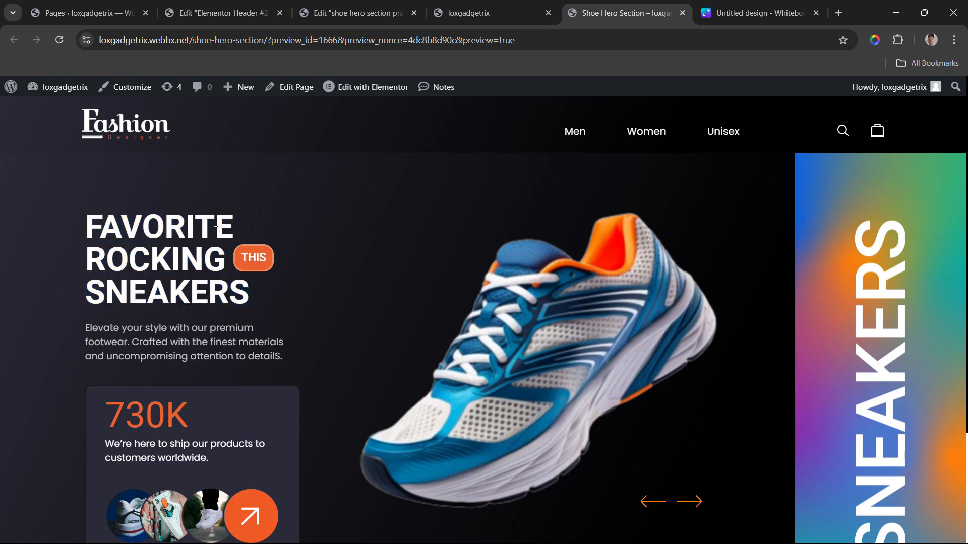
left_click(338, 12)
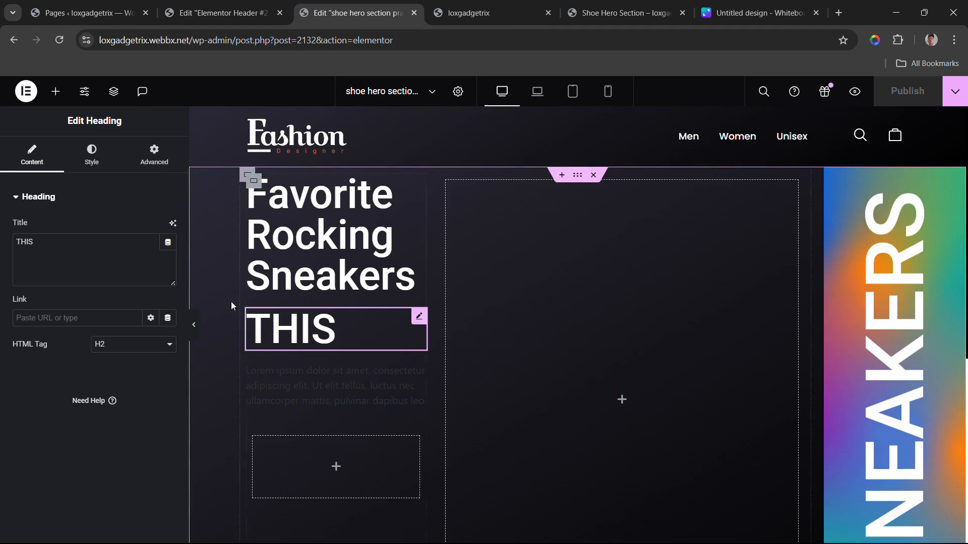
Step: Align the THIS heading to the start of its container and set its padding to 13 px on all sides
left_click(141, 163)
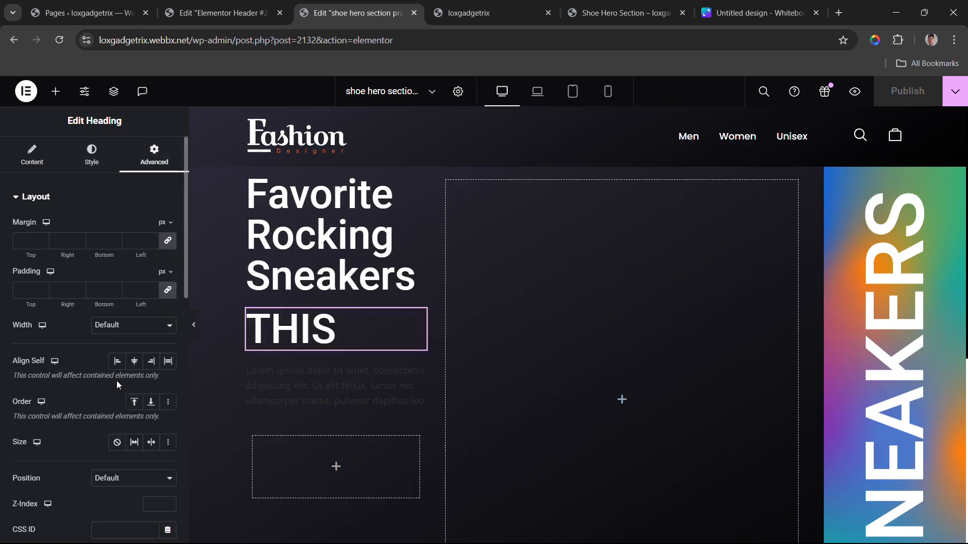
left_click(118, 364)
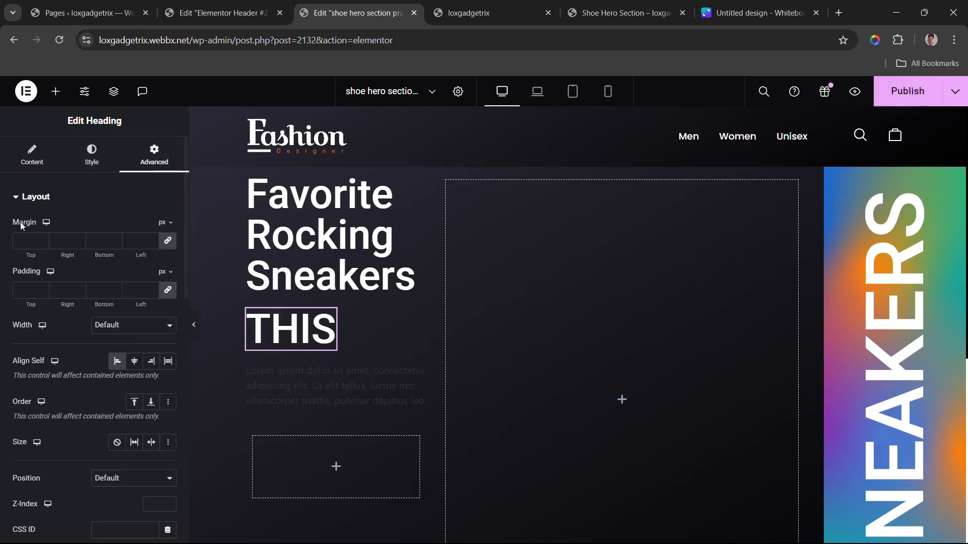
left_click_drag(26, 298, 36, 305)
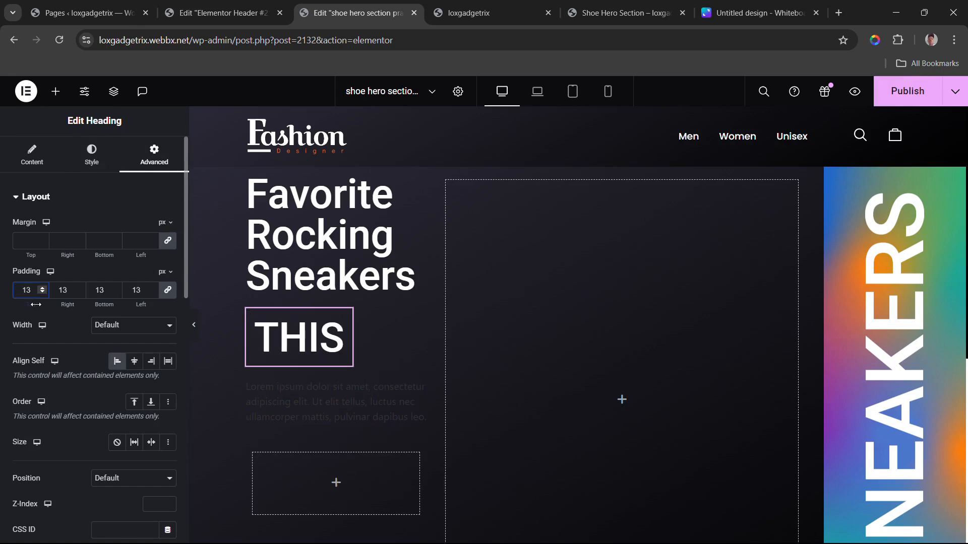
Step: Give the THIS heading a classic background in the global orange color (#FF6E00)
scroll(111, 269, "down", 1)
scroll(126, 226, "up", 1)
scroll(136, 222, "down", 10)
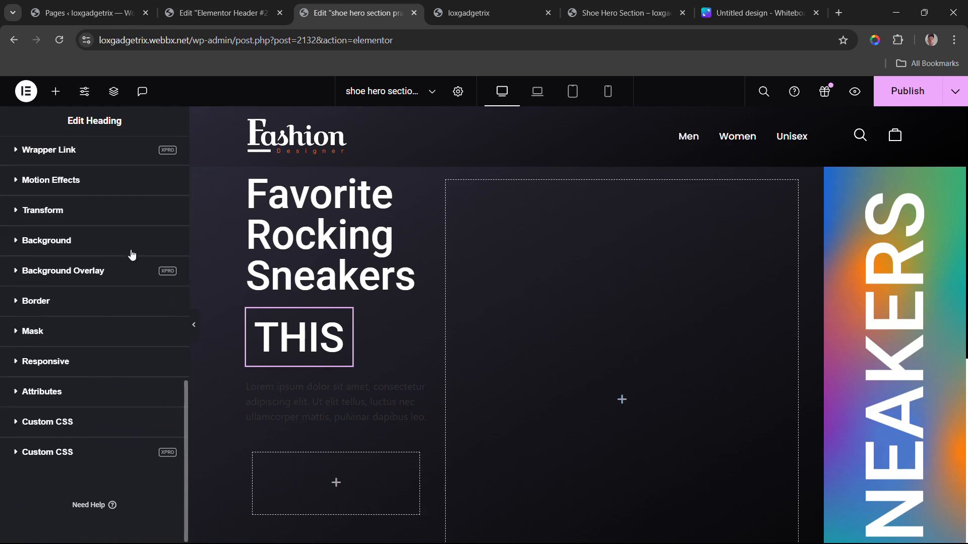
left_click(52, 241)
scroll(112, 266, "down", 4)
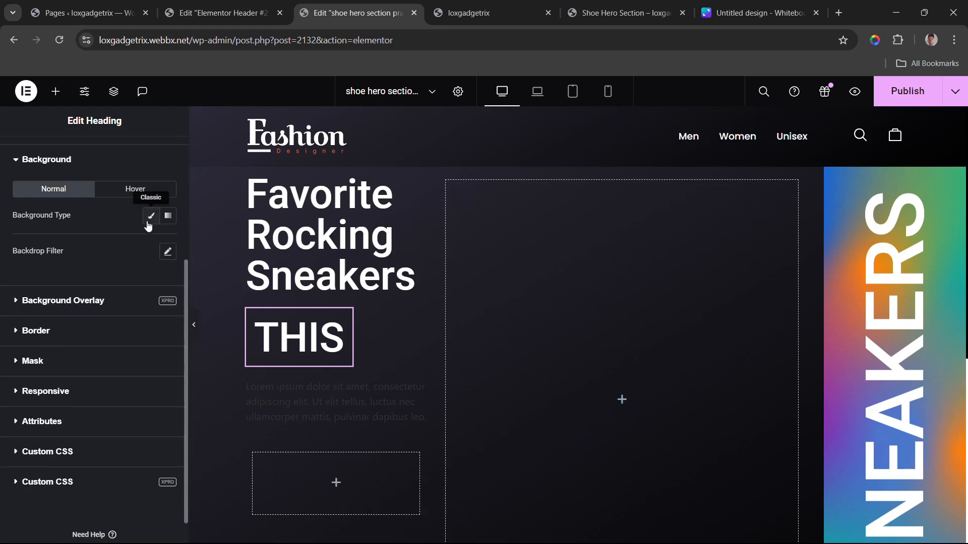
left_click(149, 220)
left_click(151, 242)
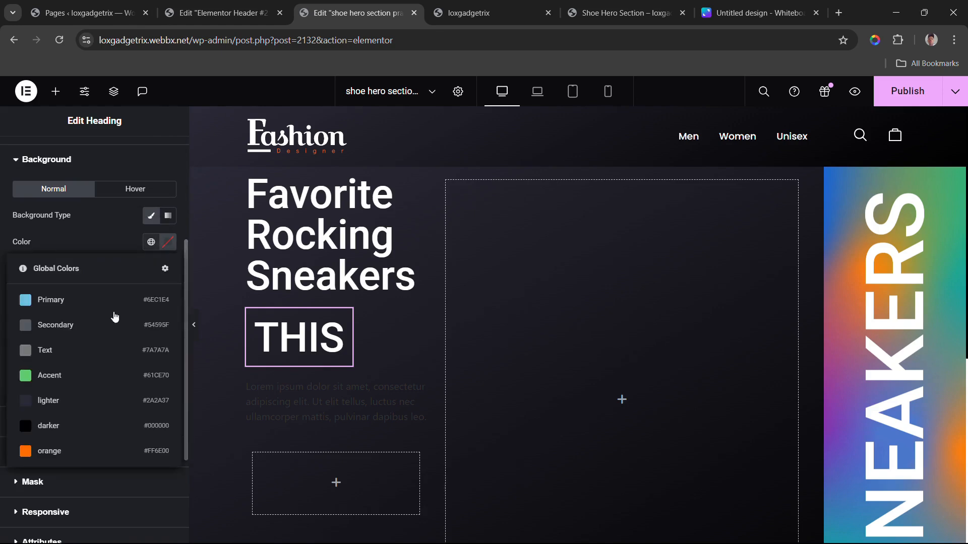
left_click(57, 450)
Step: Give the THIS badge a solid border in semi-transparent orange (#FF6E003B)
scroll(104, 247, "down", 2)
scroll(104, 249, "up", 1)
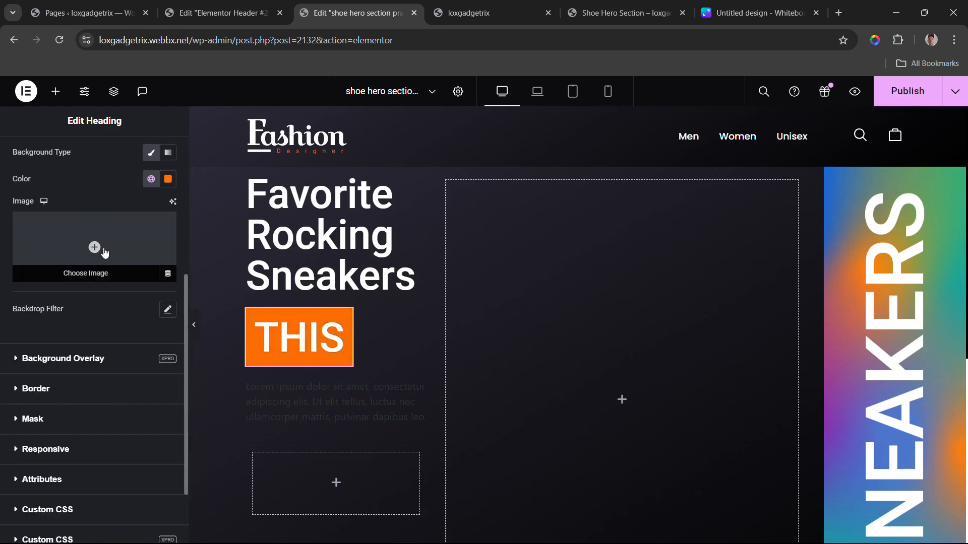
left_click(49, 389)
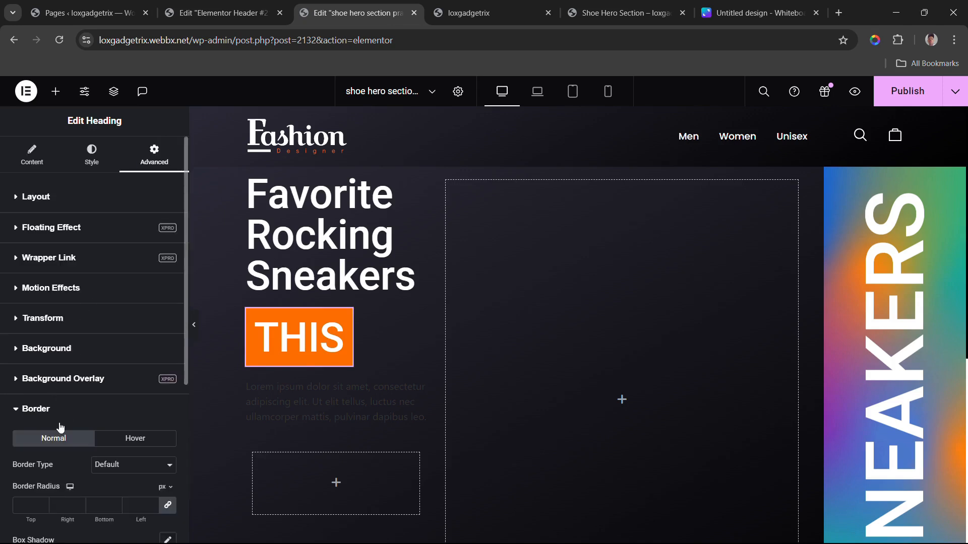
scroll(61, 427, "down", 3)
left_click(93, 277)
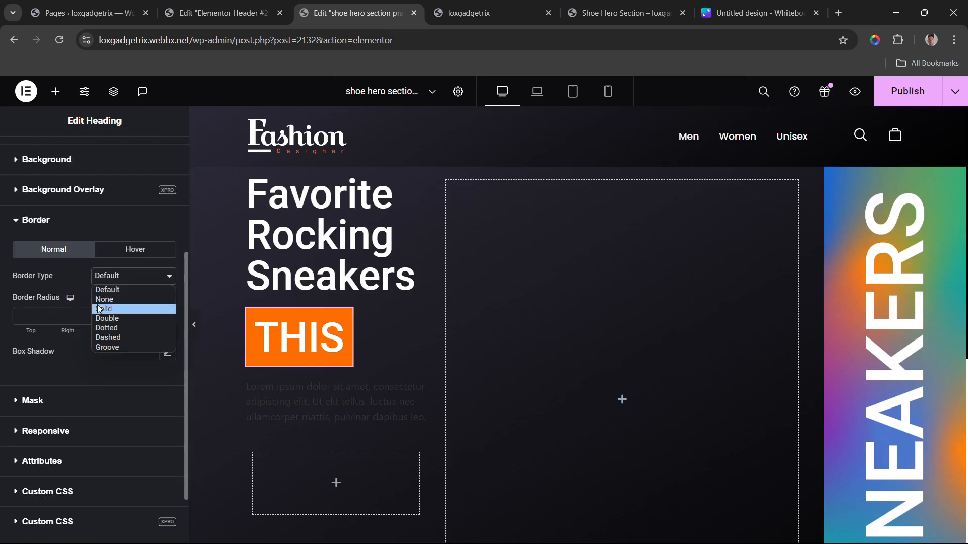
left_click(100, 308)
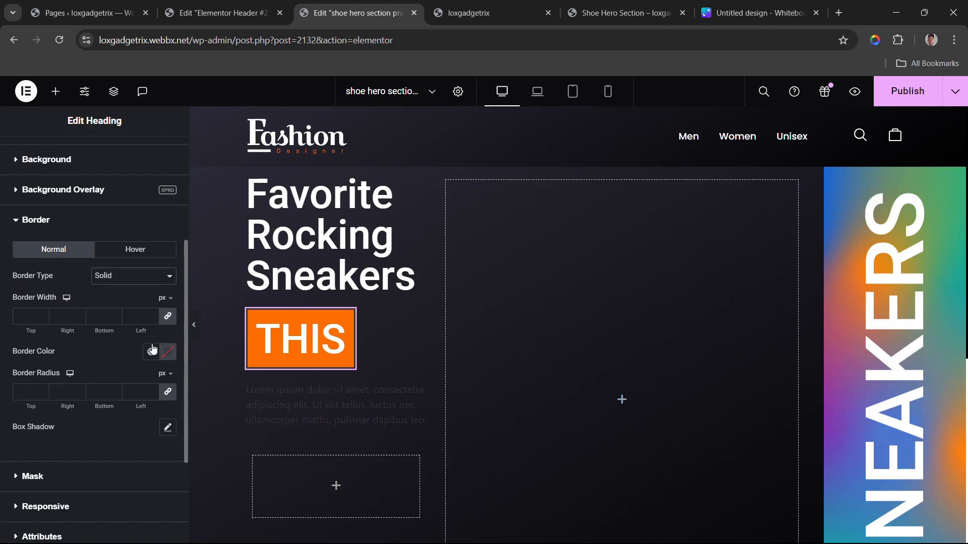
left_click(152, 350)
left_click(95, 320)
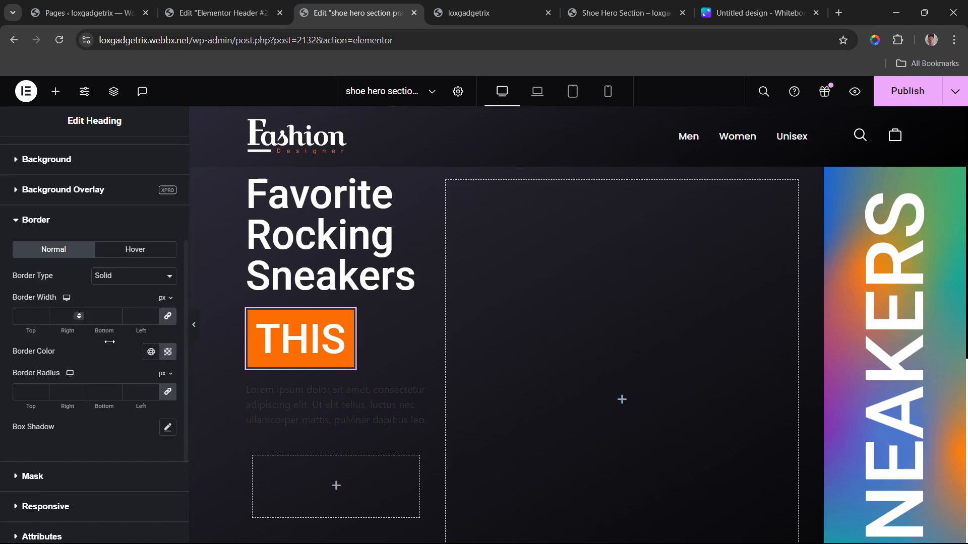
left_click(166, 354)
left_click(145, 304)
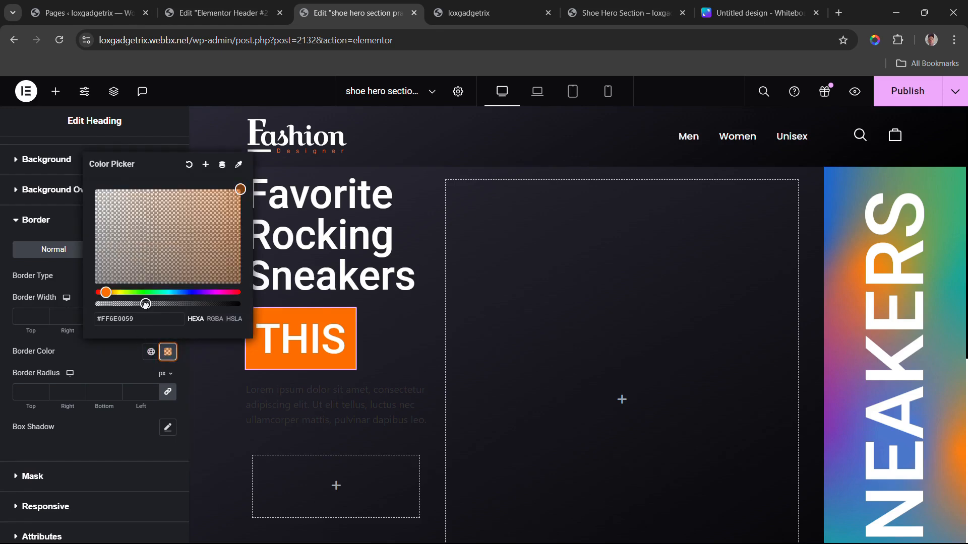
left_click(128, 304)
left_click(126, 346)
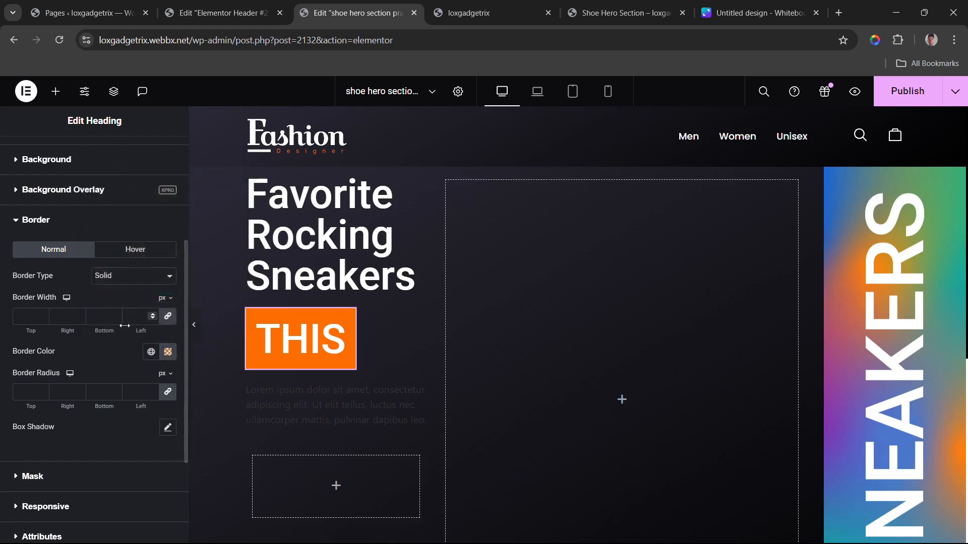
Step: Set the THIS badge's border width to 2 px on all sides
left_click(116, 314)
left_click(116, 313)
left_click(116, 313)
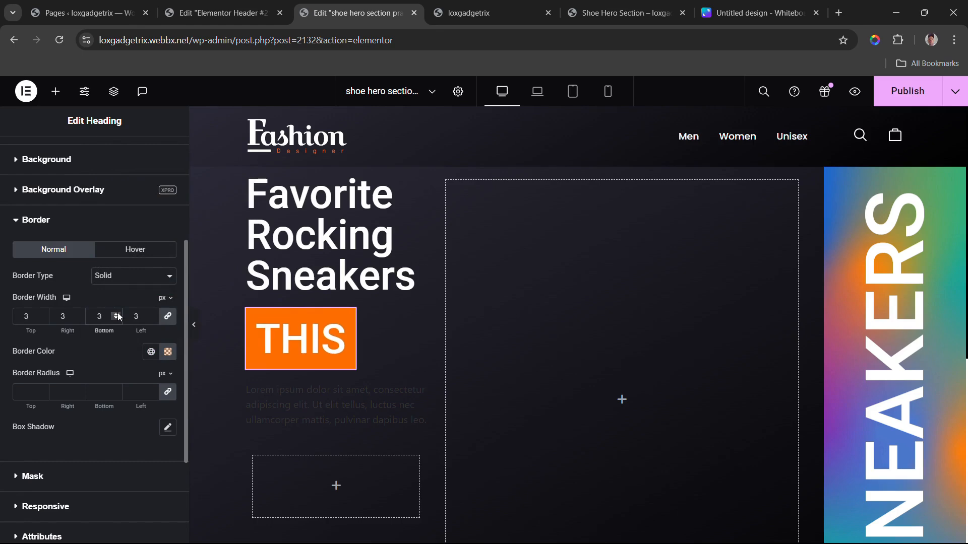
left_click(117, 314)
left_click(117, 314)
left_click(117, 314)
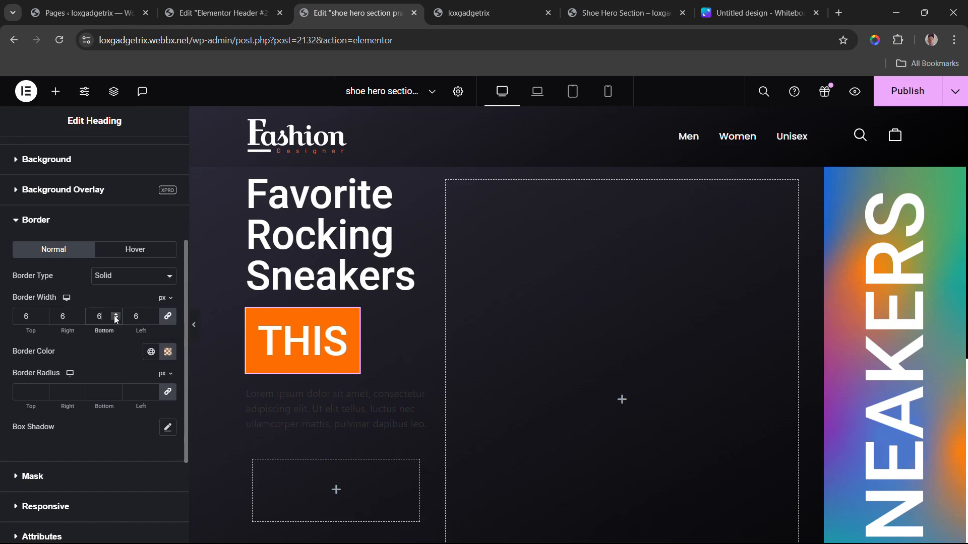
left_click(119, 320)
left_click(119, 320)
left_click(120, 319)
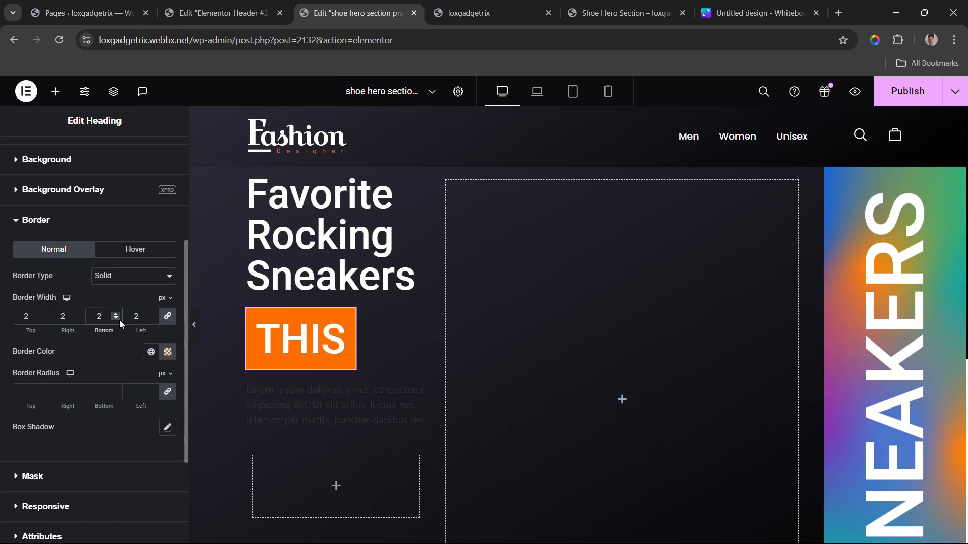
left_click(119, 320)
Step: Reduce the font size of the THIS heading so the badge is clearly smaller than the headline
scroll(123, 279, "down", 1)
scroll(123, 281, "up", 5)
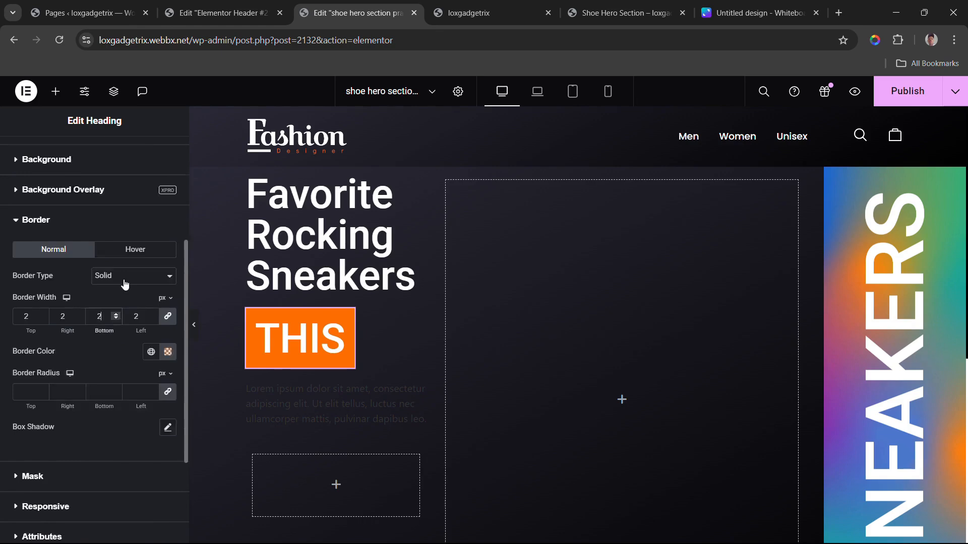
left_click(92, 155)
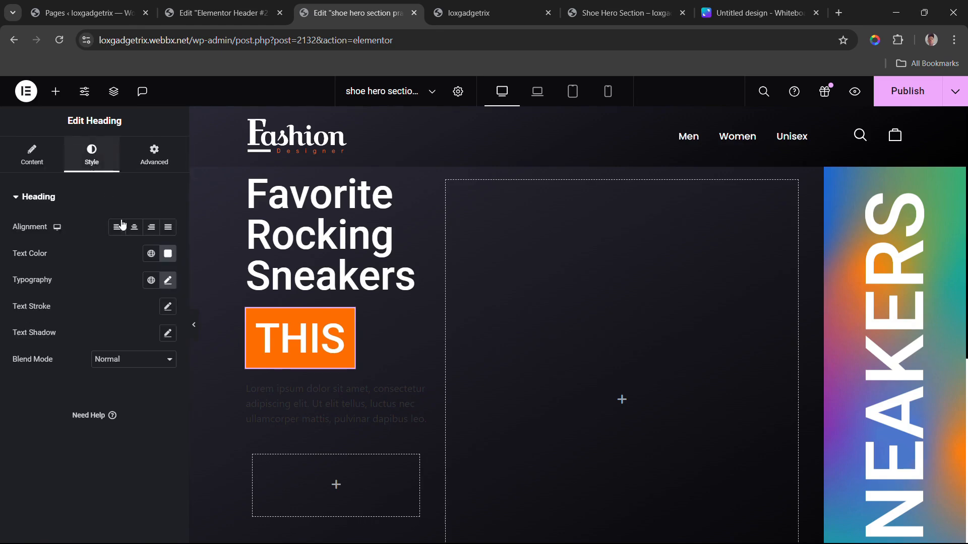
left_click(168, 280)
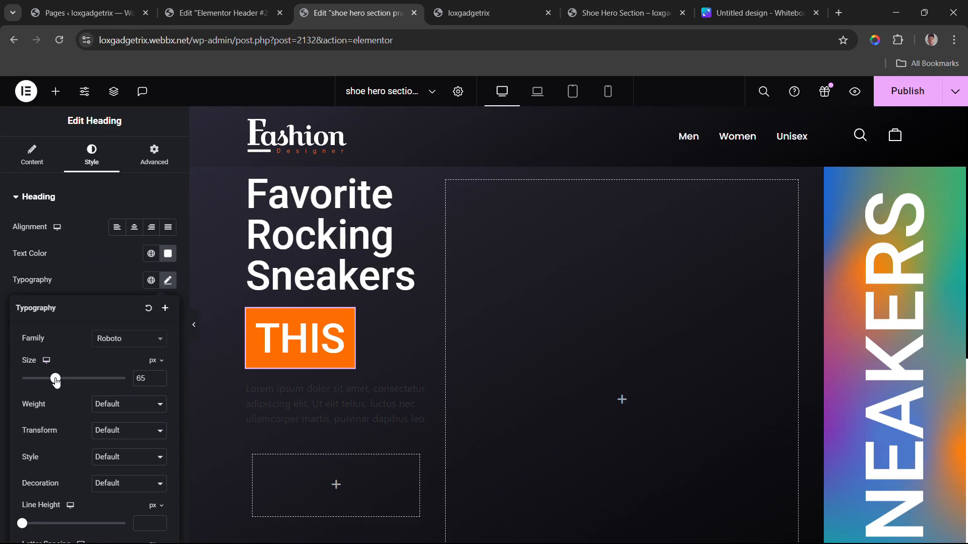
left_click_drag(56, 379, 39, 391)
Step: Round the THIS badge's corners with a 20 px border radius on all sides
left_click(154, 156)
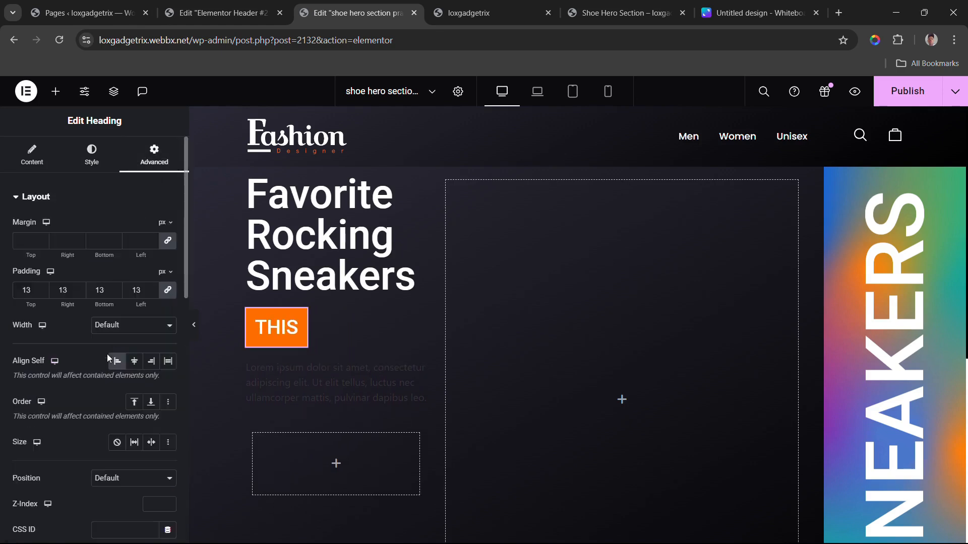
scroll(107, 354, "down", 5)
scroll(65, 371, "down", 3)
left_click(48, 305)
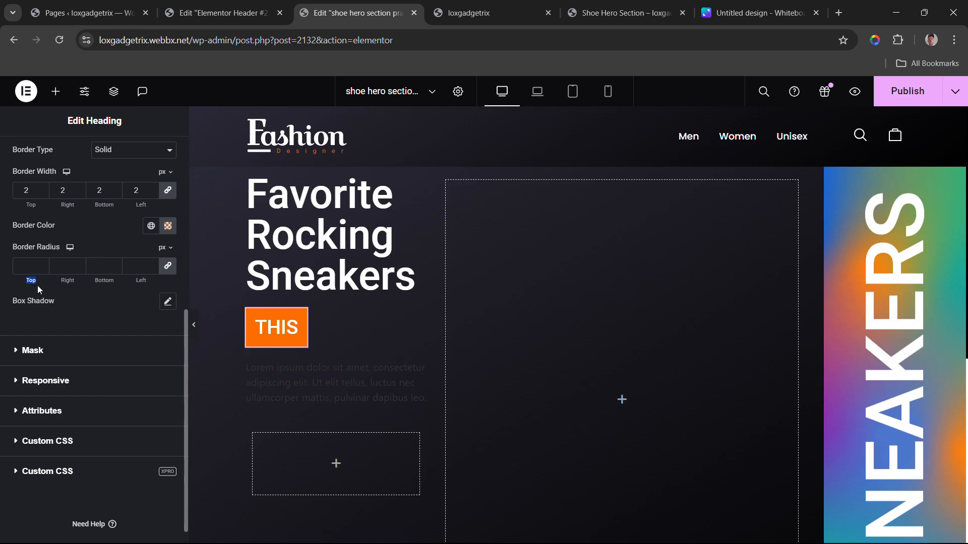
mouse_move(69, 292)
left_mouse_down()
mouse_move(42, 279)
mouse_move(65, 284)
left_mouse_up()
left_click(70, 291)
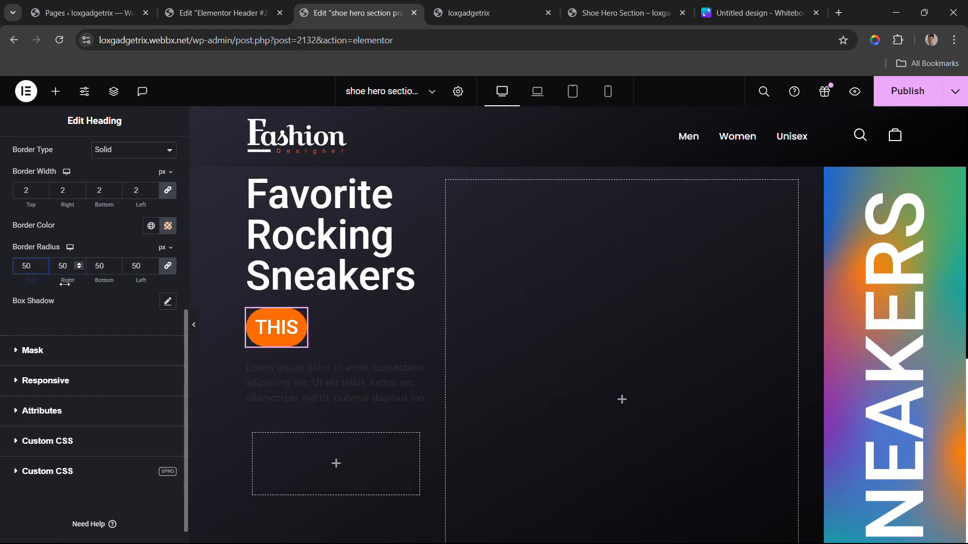
scroll(144, 274, "up", 3)
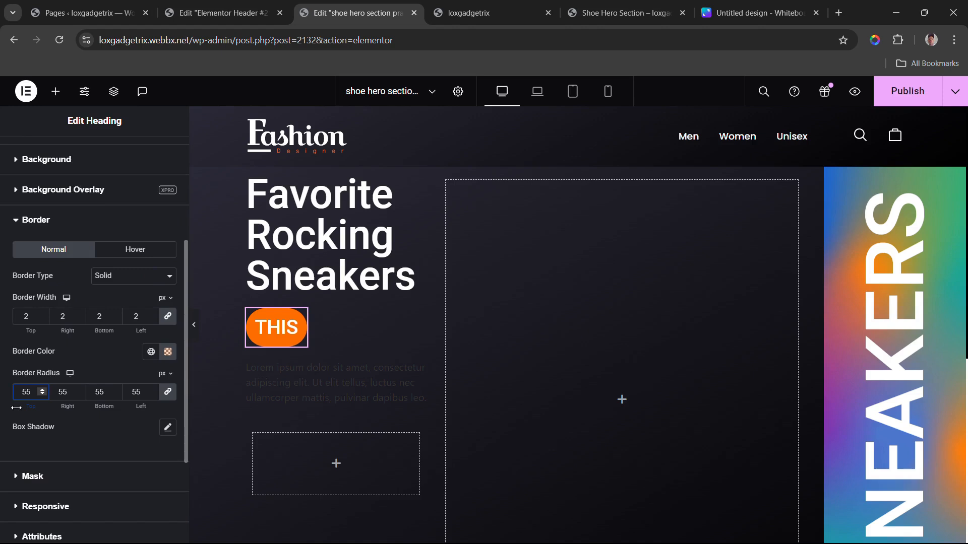
left_click_drag(16, 407, 8, 412)
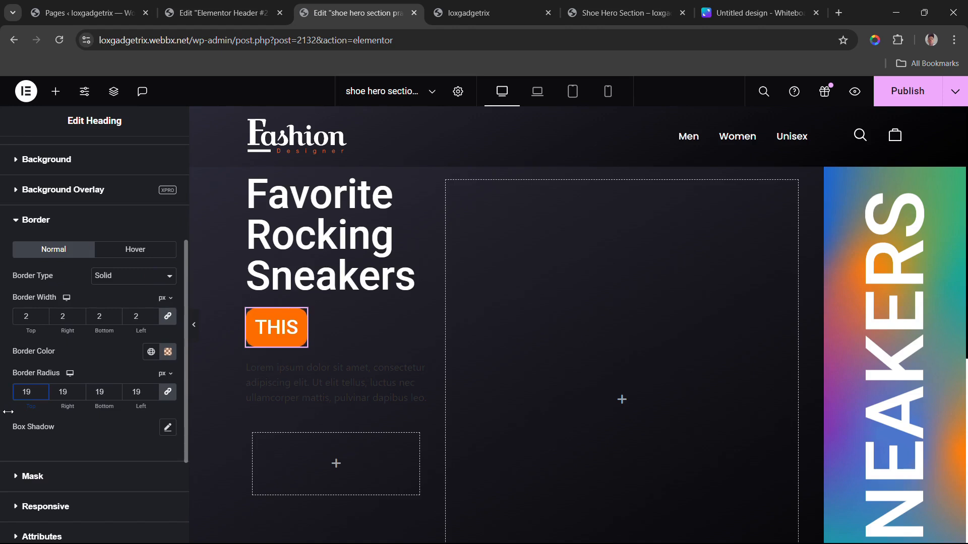
left_click(42, 390)
Step: Change the THIS badge's border color to a semi-transparent light orange (#FFC79D80)
scroll(130, 211, "up", 4)
scroll(99, 265, "down", 7)
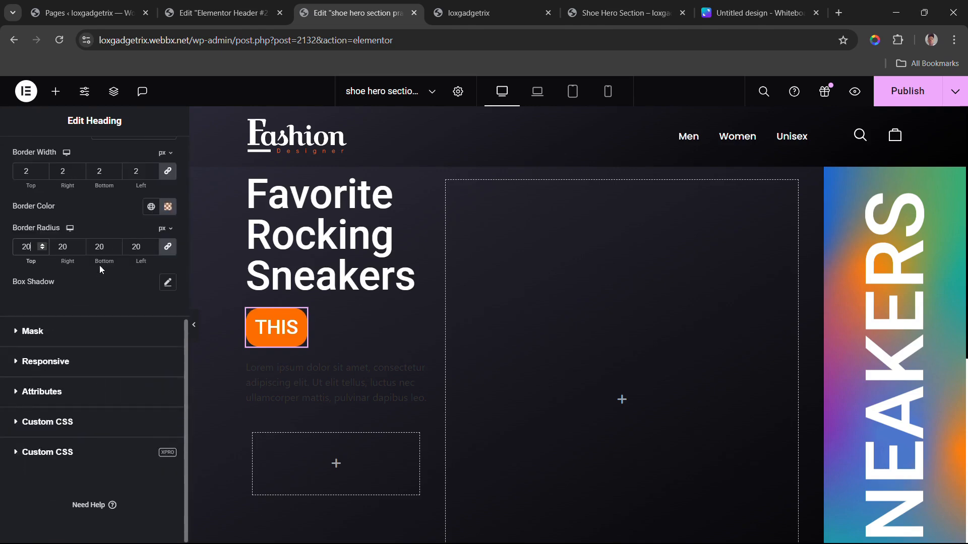
scroll(99, 265, "up", 5)
scroll(100, 267, "down", 6)
scroll(68, 317, "up", 6)
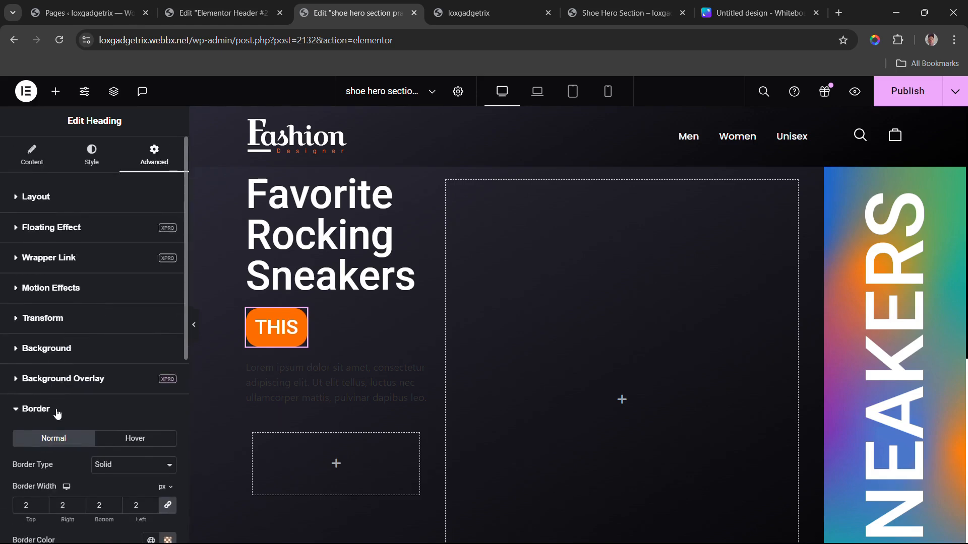
scroll(57, 413, "down", 4)
left_click(161, 353)
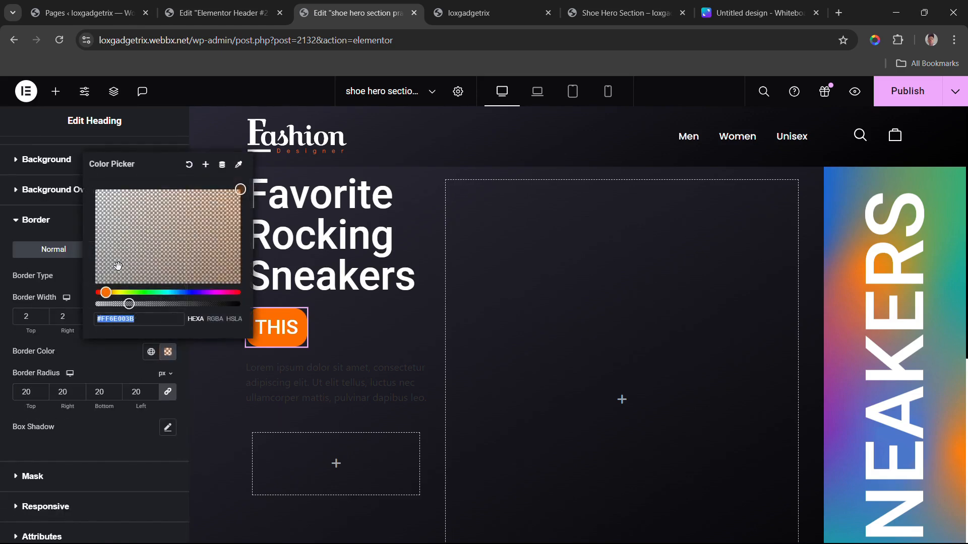
left_click(233, 304)
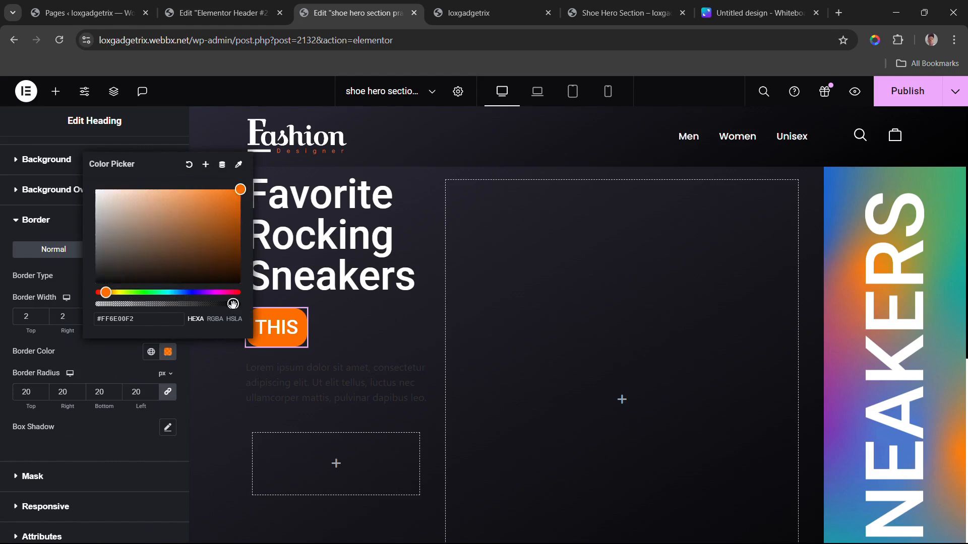
left_click(122, 189)
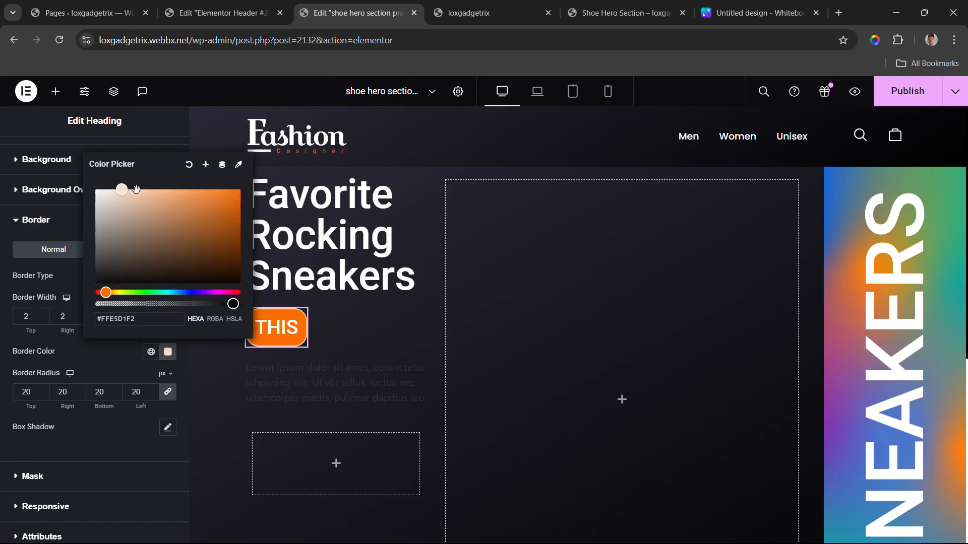
left_click_drag(136, 189, 152, 187)
left_click_drag(195, 302, 167, 303)
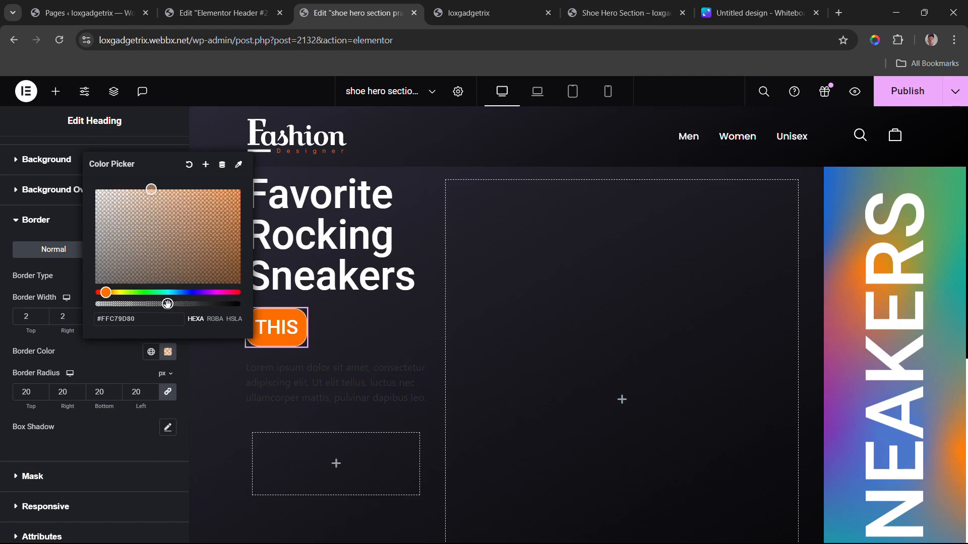
left_click(111, 364)
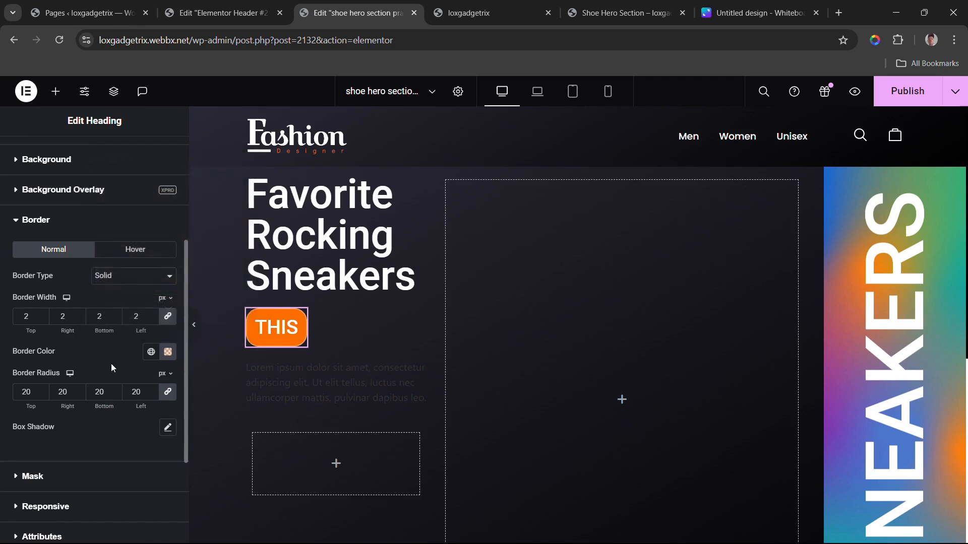
Step: Set the THIS heading's font size to 23 px
scroll(131, 216, "up", 4)
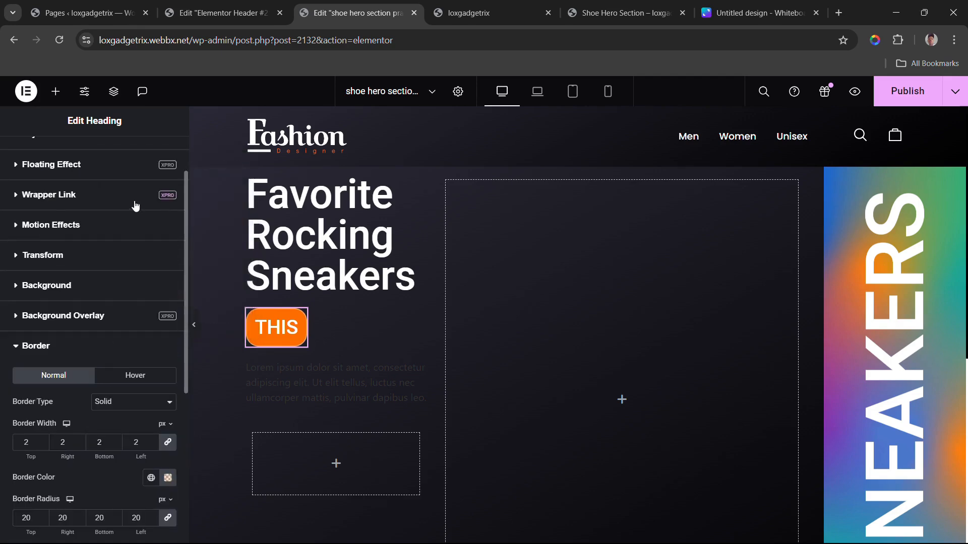
left_click(93, 154)
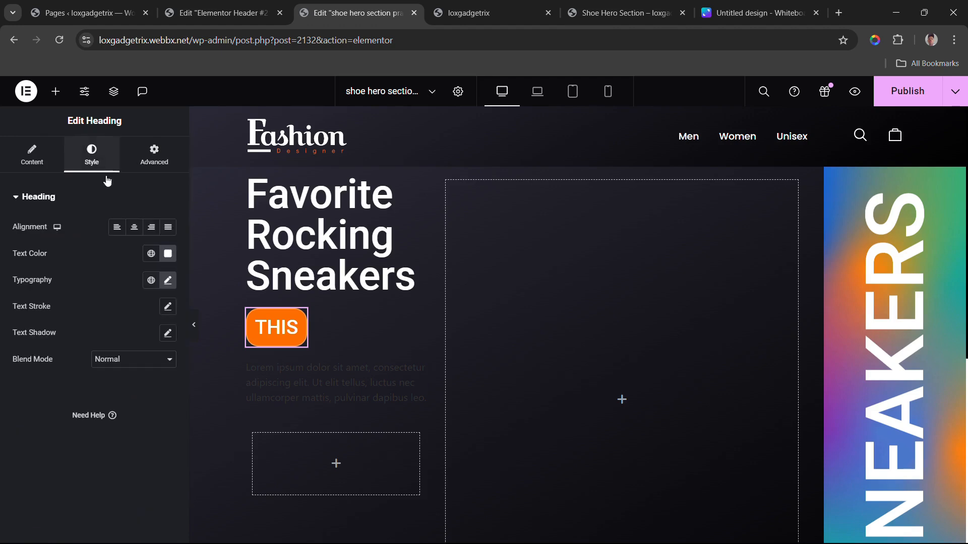
left_click(168, 280)
left_click_drag(42, 383, 38, 389)
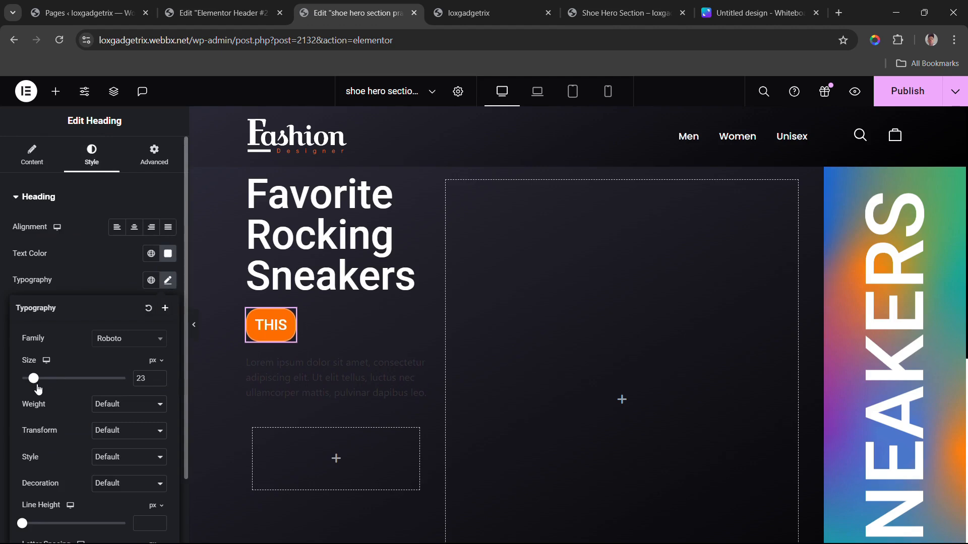
left_click(113, 280)
Step: Set the THIS badge's border radius to 10 px on all sides
left_click(153, 155)
scroll(114, 276, "down", 10)
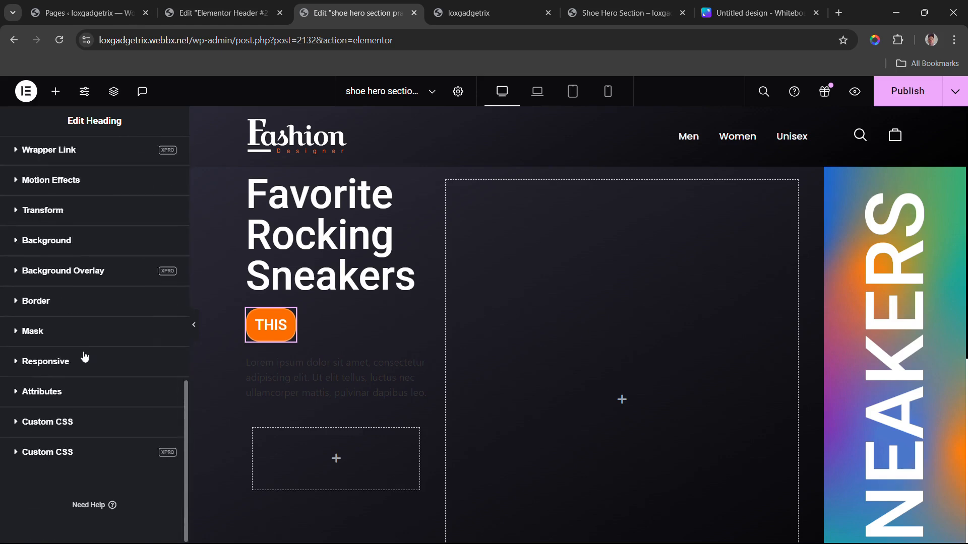
left_click(47, 301)
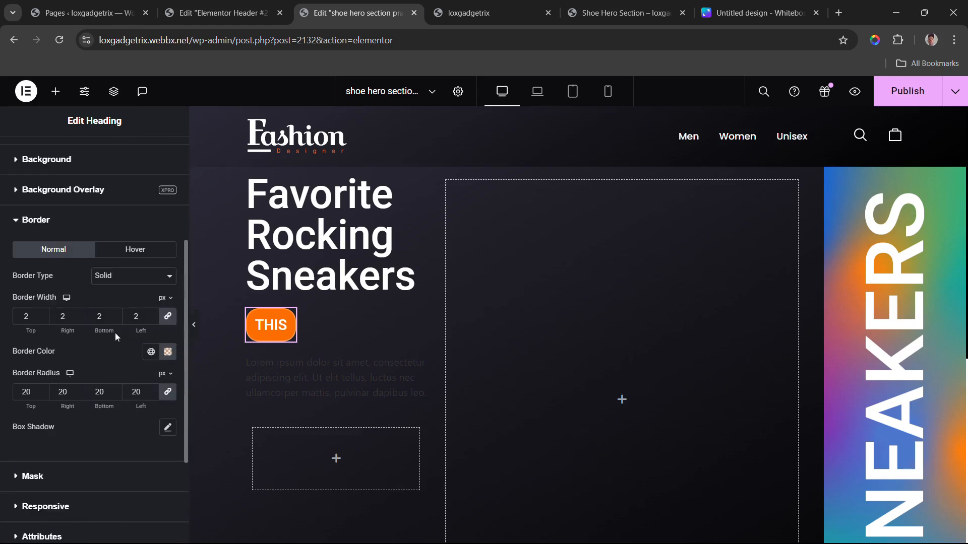
left_click(34, 404)
left_click_drag(33, 403, 31, 404)
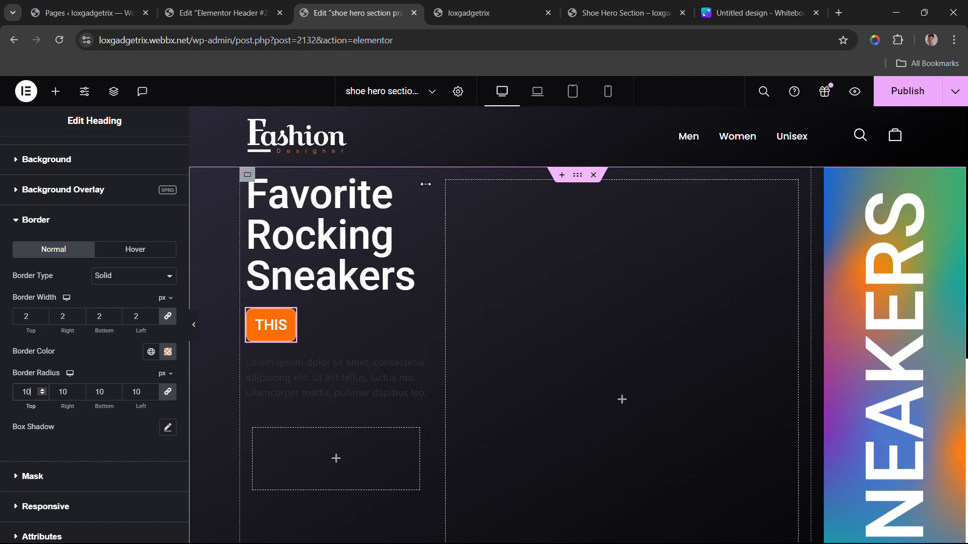
Step: Set the text transform of the Favorite Rocking Sneakers heading to Uppercase
left_click(251, 201)
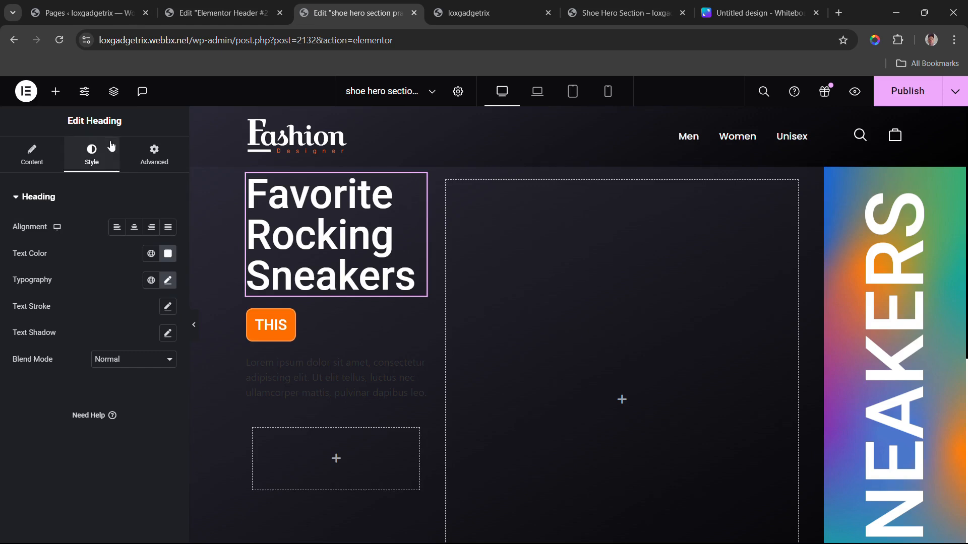
left_click(167, 281)
scroll(117, 403, "down", 2)
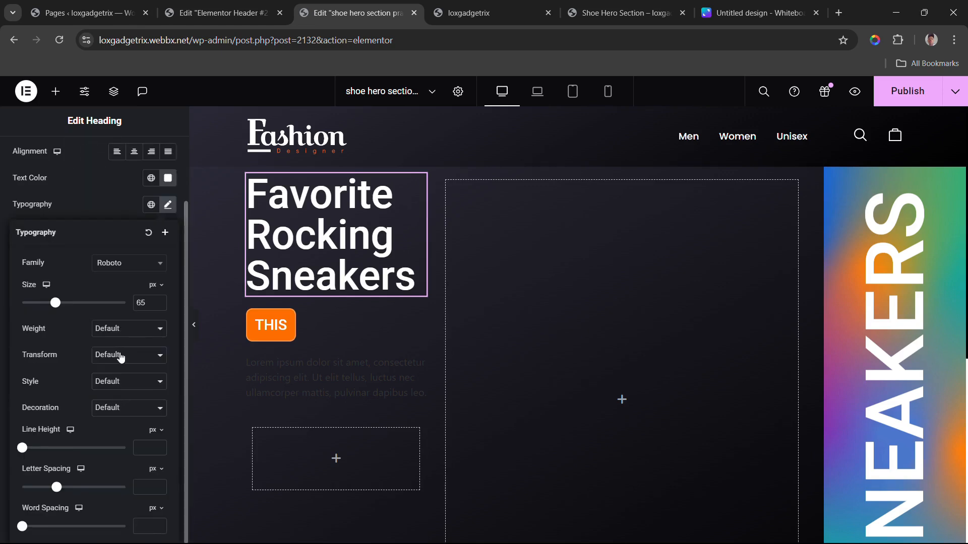
left_click(119, 356)
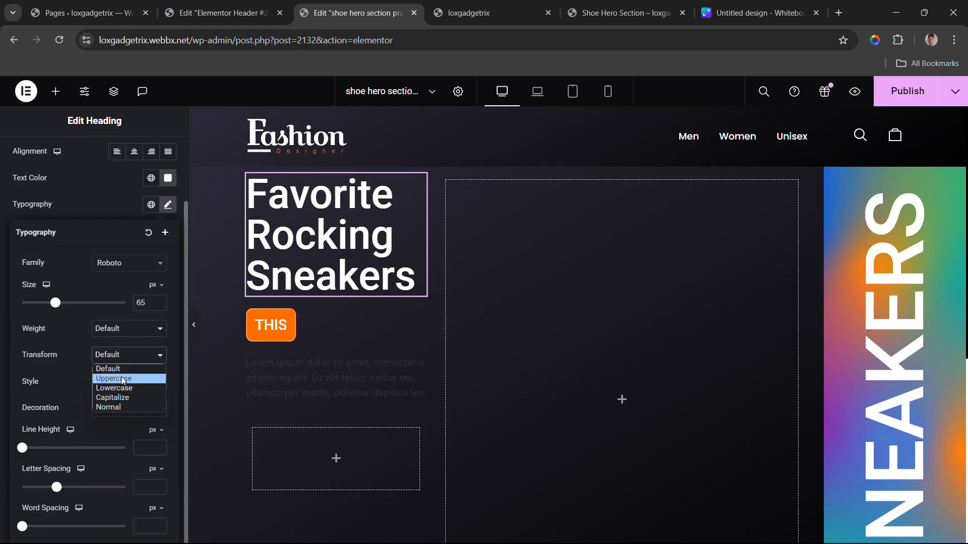
left_click(122, 379)
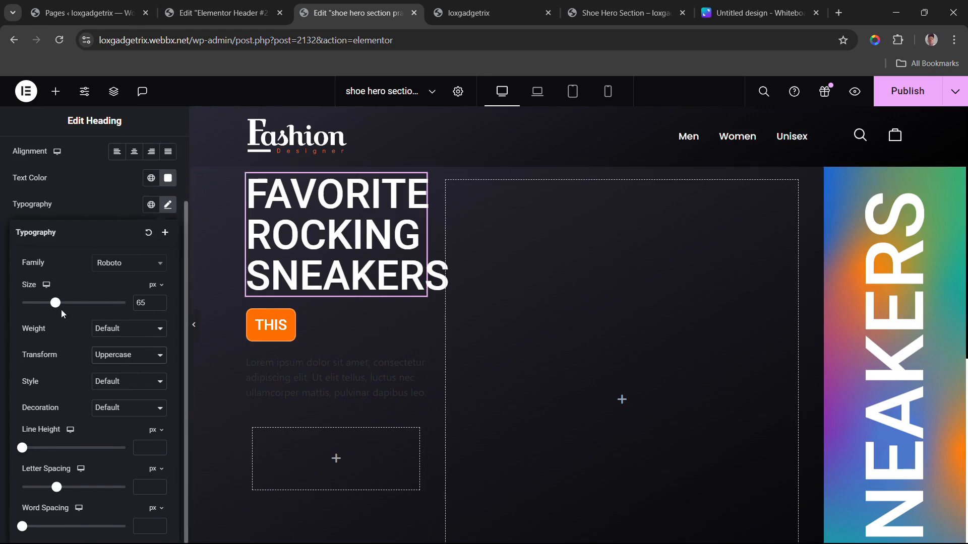
Step: Set the Favorite Rocking Sneakers heading's font size to 47 px and center the section container's items horizontally and vertically
left_click_drag(57, 308, 46, 309)
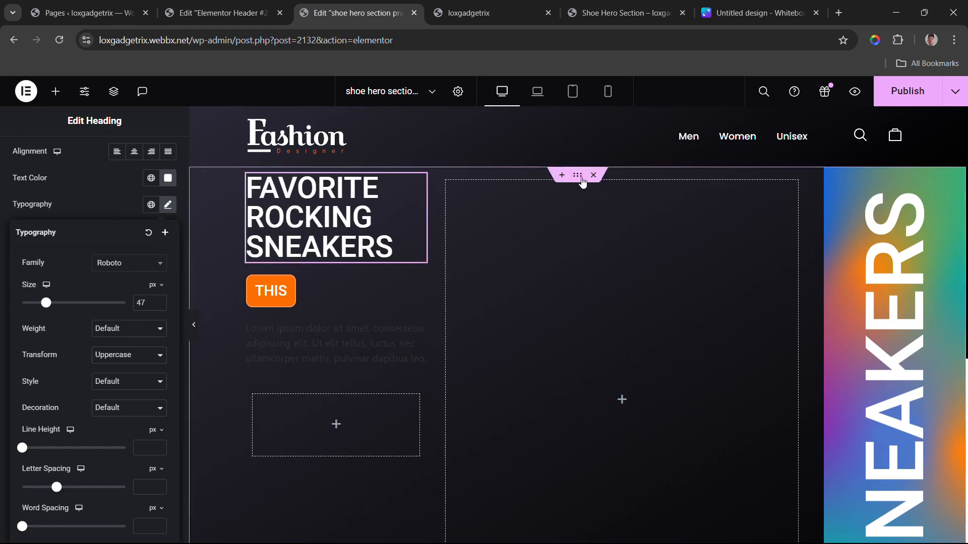
left_click(581, 181)
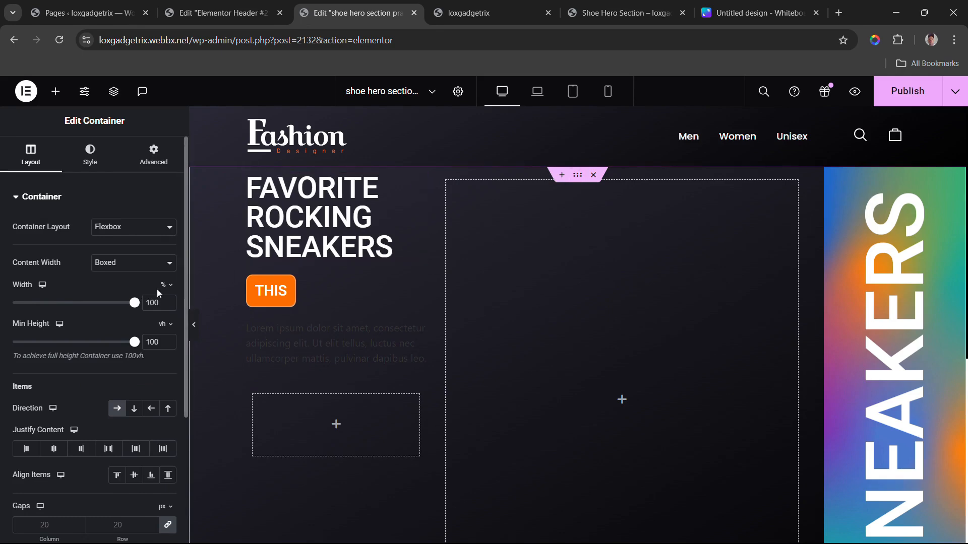
left_click(135, 475)
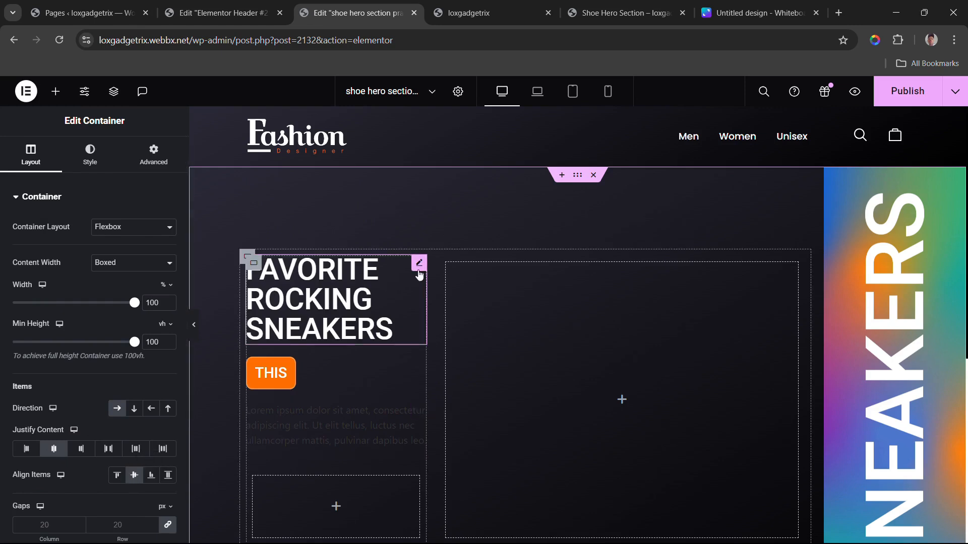
Step: Set the Favorite Rocking Sneakers heading's font size to 57 px
left_click(419, 263)
left_click(168, 281)
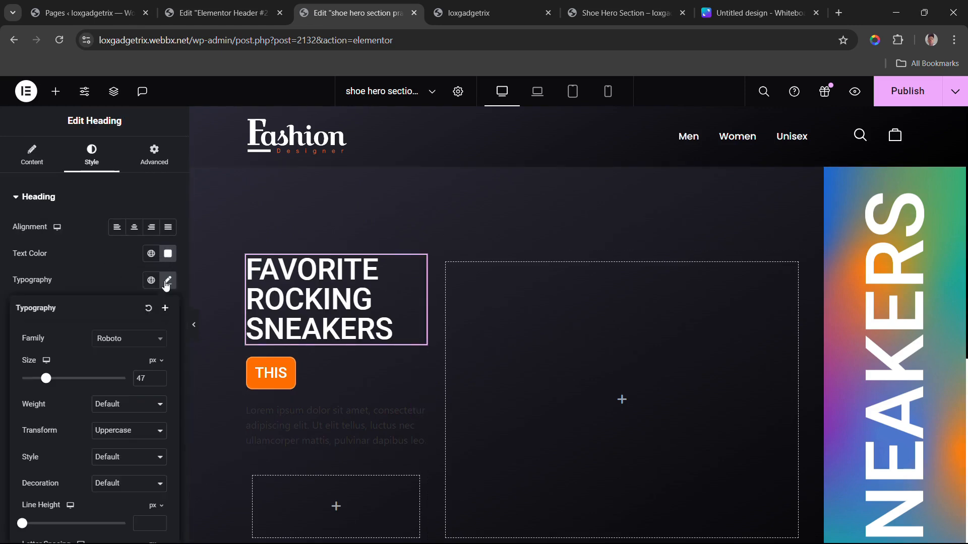
left_click(160, 376)
left_click(159, 376)
left_click(159, 376)
left_click(159, 377)
left_click(160, 376)
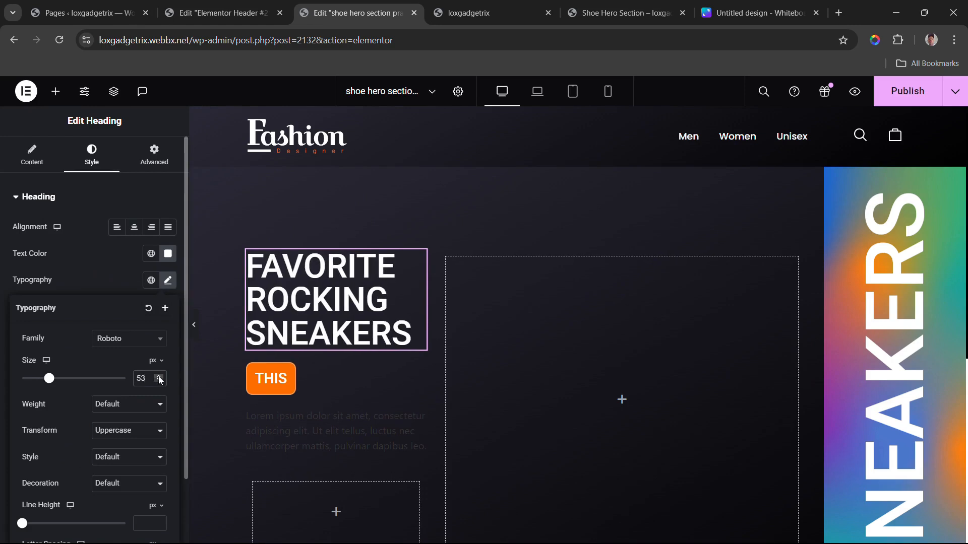
left_click(160, 377)
left_click(160, 376)
left_click(160, 376)
left_click(159, 377)
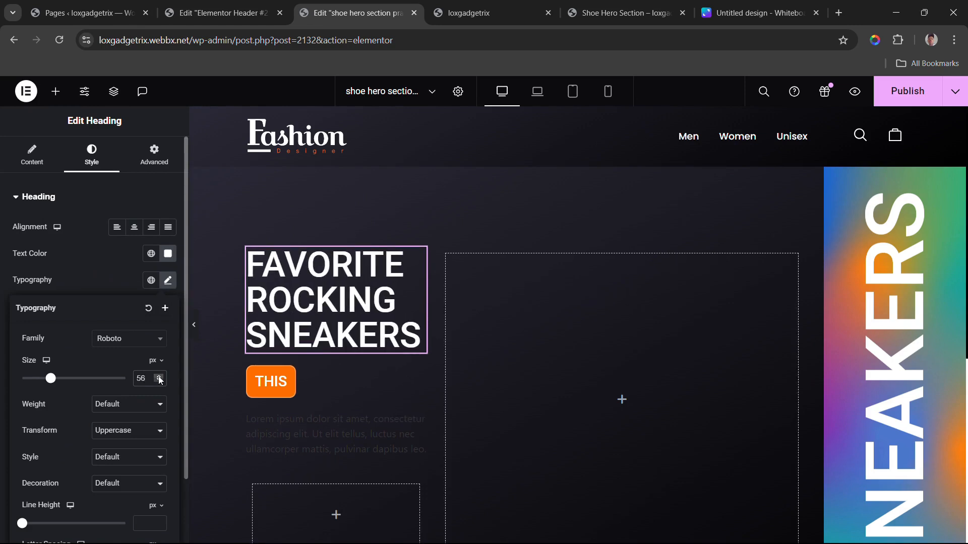
left_click(159, 378)
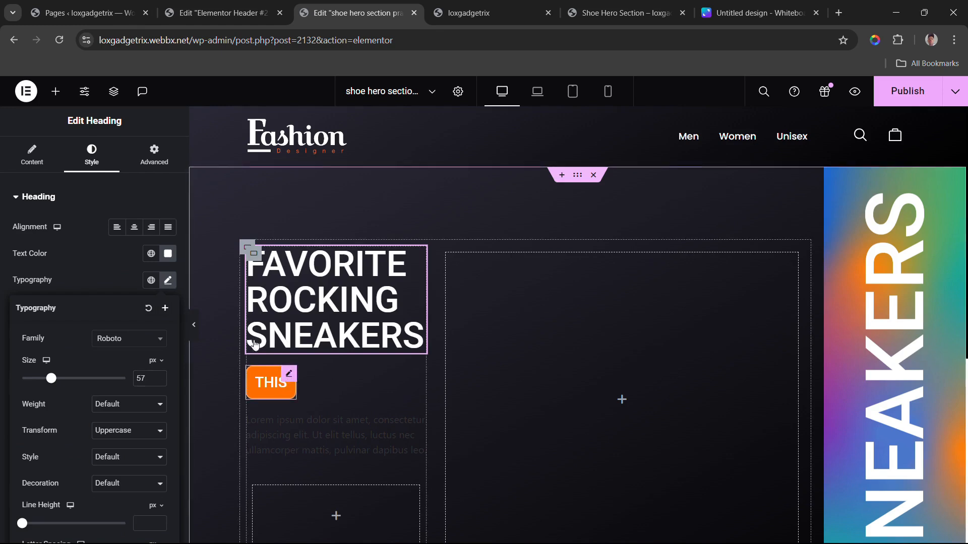
Step: Increase the THIS badge's border radius slightly on all sides
left_click(143, 161)
scroll(115, 238, "down", 10)
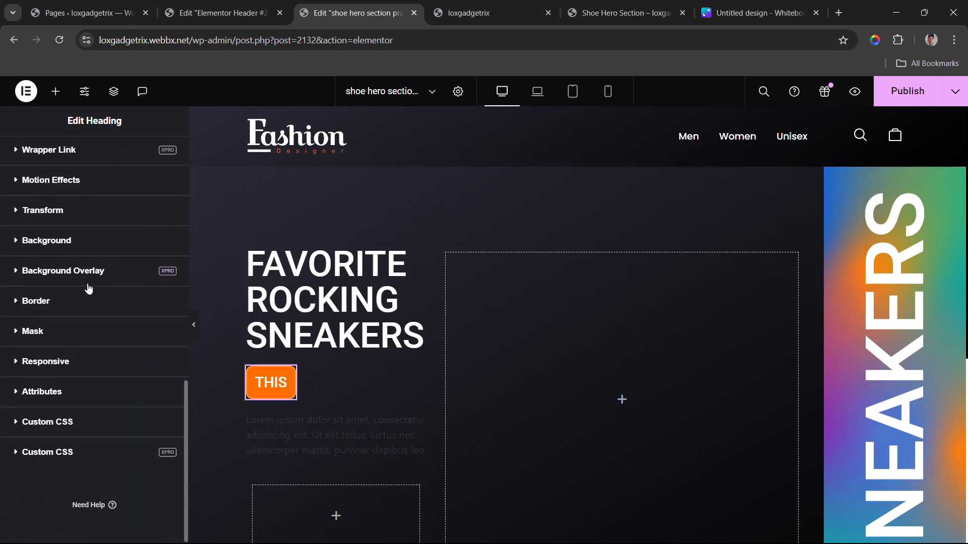
left_click(56, 310)
scroll(60, 308, "down", 5)
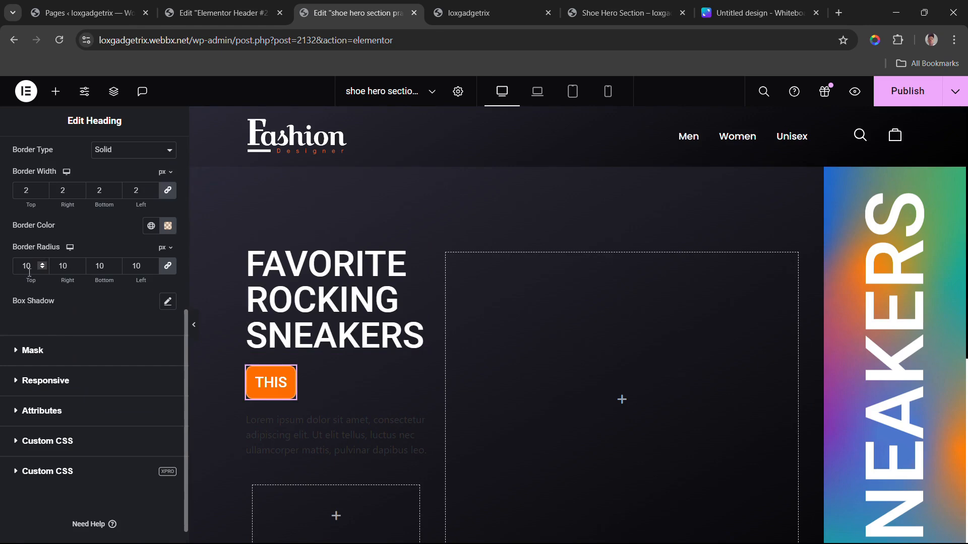
left_click(42, 263)
left_click(42, 264)
left_click(42, 264)
left_click(42, 263)
Step: Change the THIS badge's position setting to Absolute
scroll(119, 194, "up", 5)
left_click(37, 197)
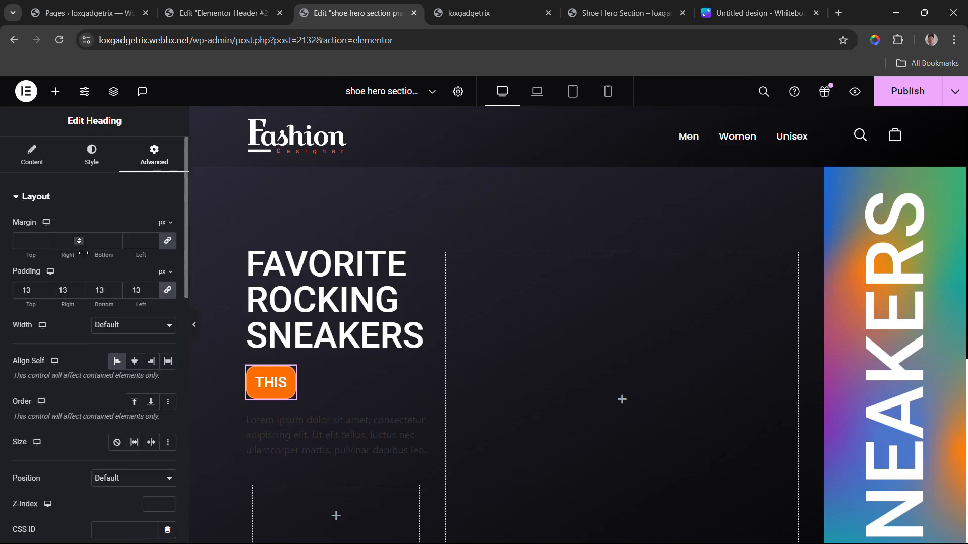
scroll(84, 262, "down", 6)
scroll(115, 290, "up", 3)
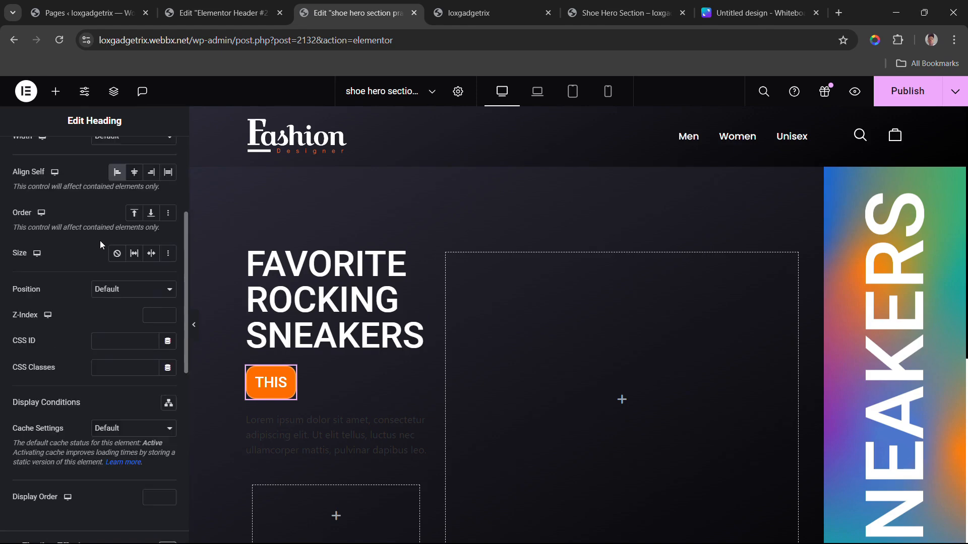
scroll(99, 245, "down", 1)
scroll(98, 247, "up", 5)
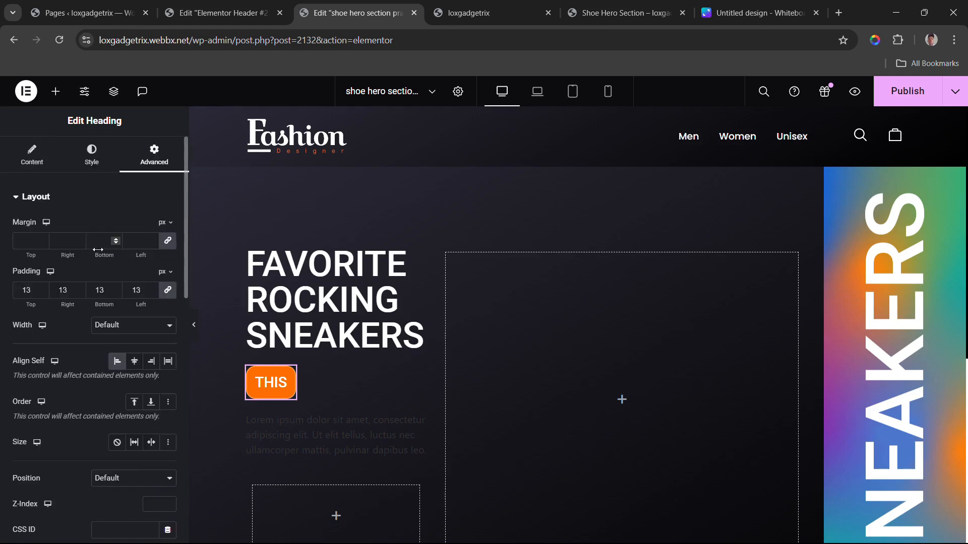
scroll(98, 249, "down", 8)
scroll(98, 251, "up", 2)
scroll(102, 244, "up", 5)
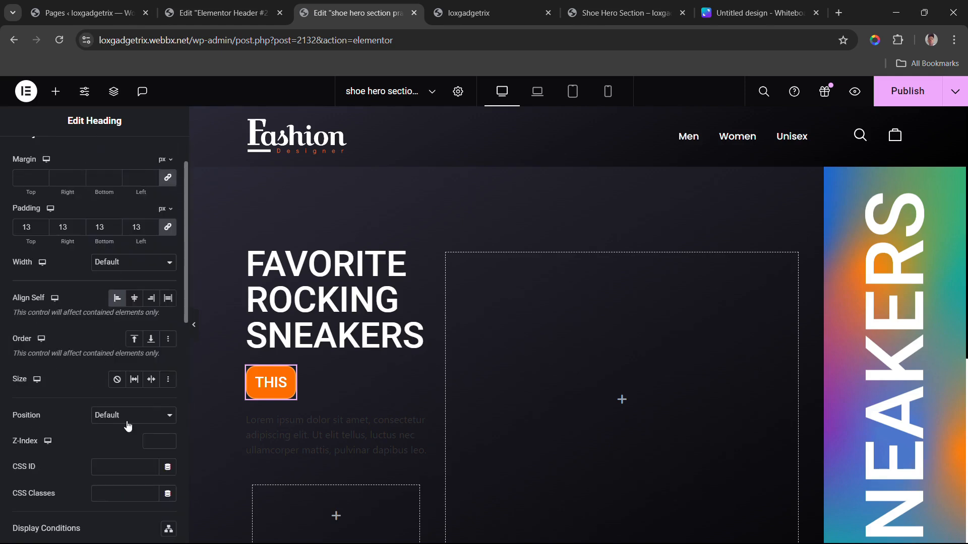
left_click(128, 427)
left_click(120, 437)
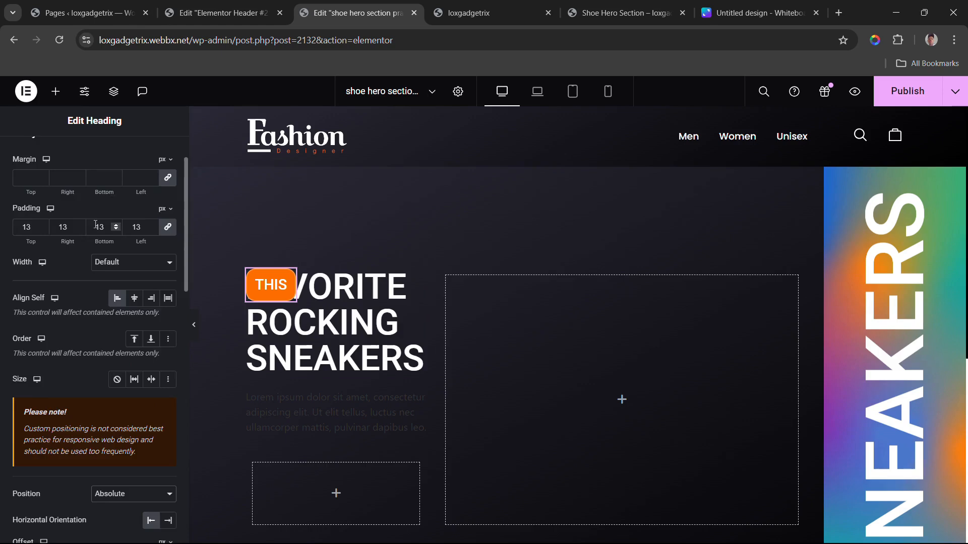
Step: Place the THIS badge beside the word ROCKING with a horizontal offset of 260 px and a vertical offset of 57 px
scroll(95, 226, "down", 8)
scroll(74, 228, "up", 3)
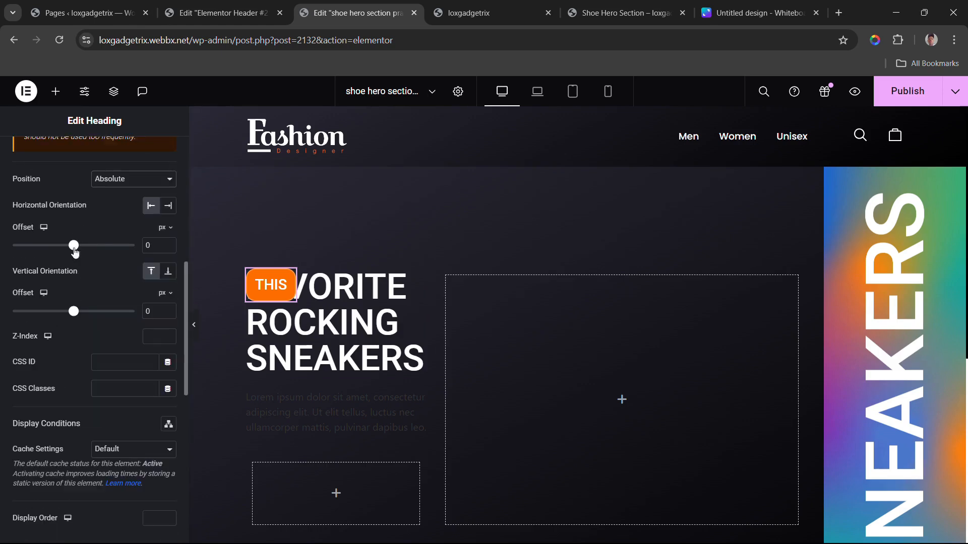
left_click_drag(74, 250, 91, 255)
left_click_drag(74, 315, 77, 320)
left_click_drag(91, 246, 91, 252)
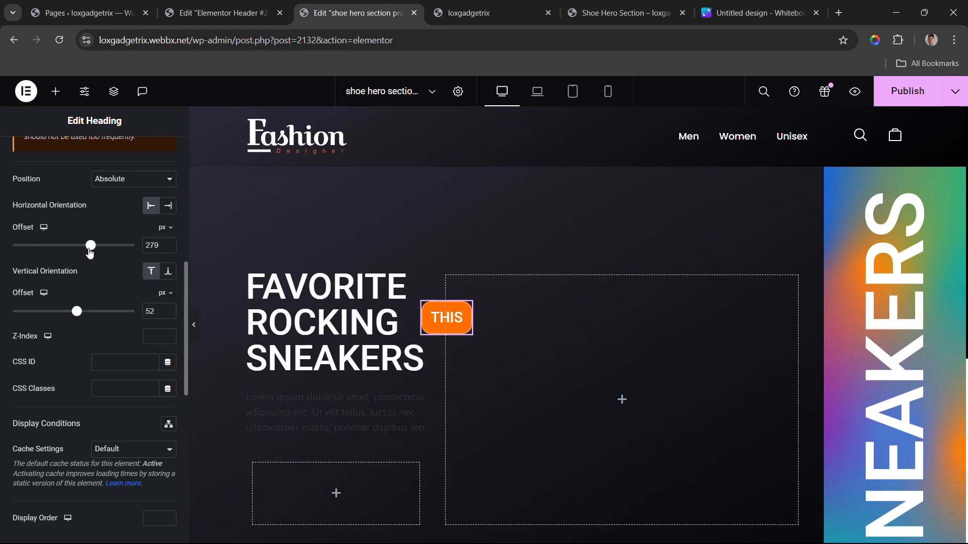
left_click(169, 249)
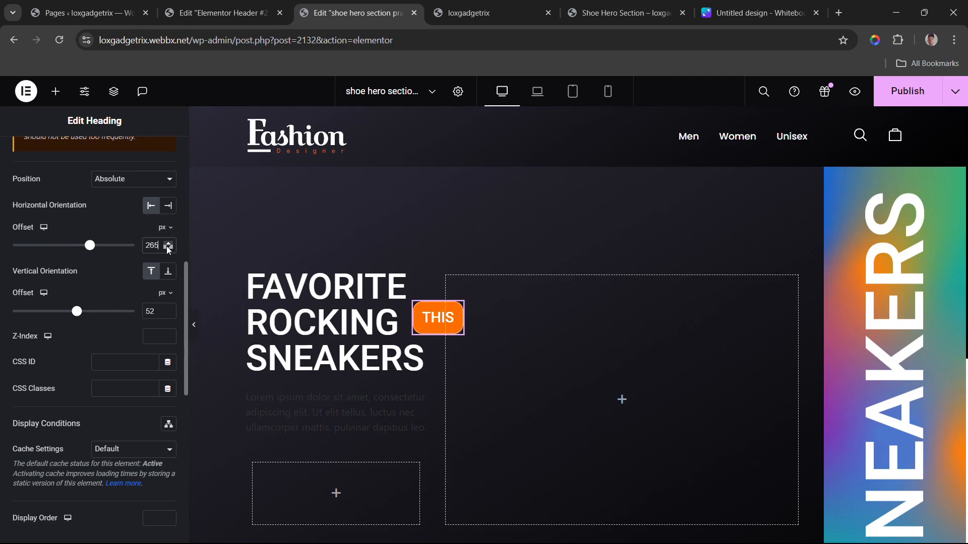
left_click(169, 249)
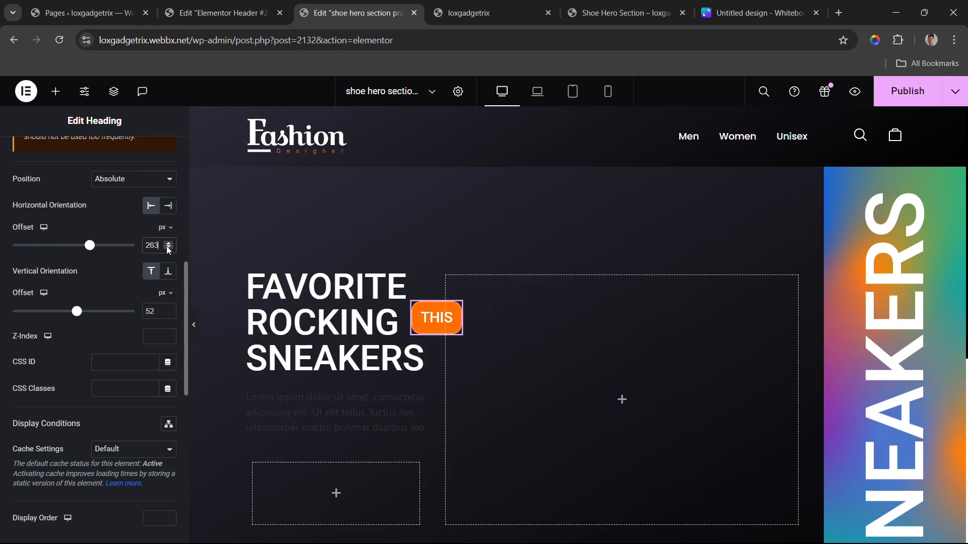
left_click(169, 309)
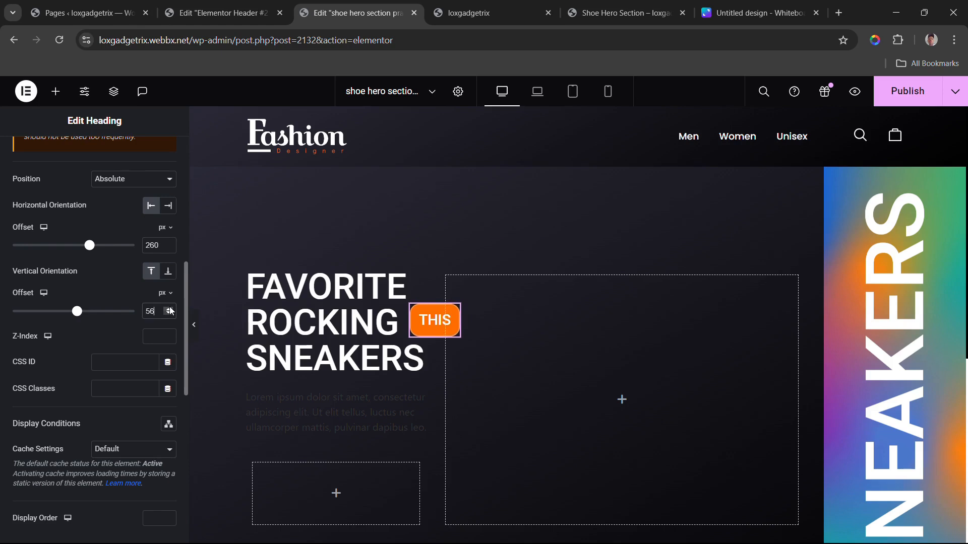
left_click(170, 309)
Step: Set the THIS badge's font size to 18 px
scroll(101, 191, "up", 10)
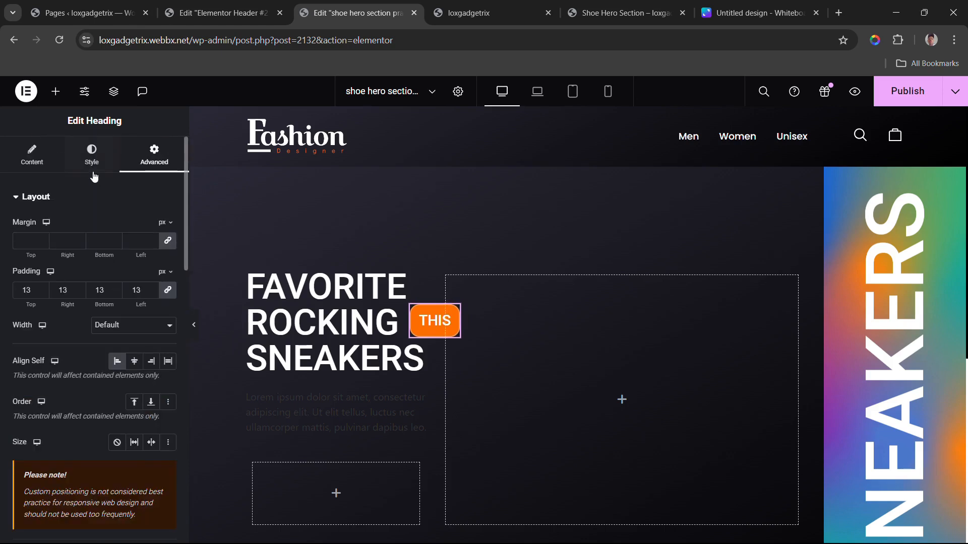
left_click(91, 153)
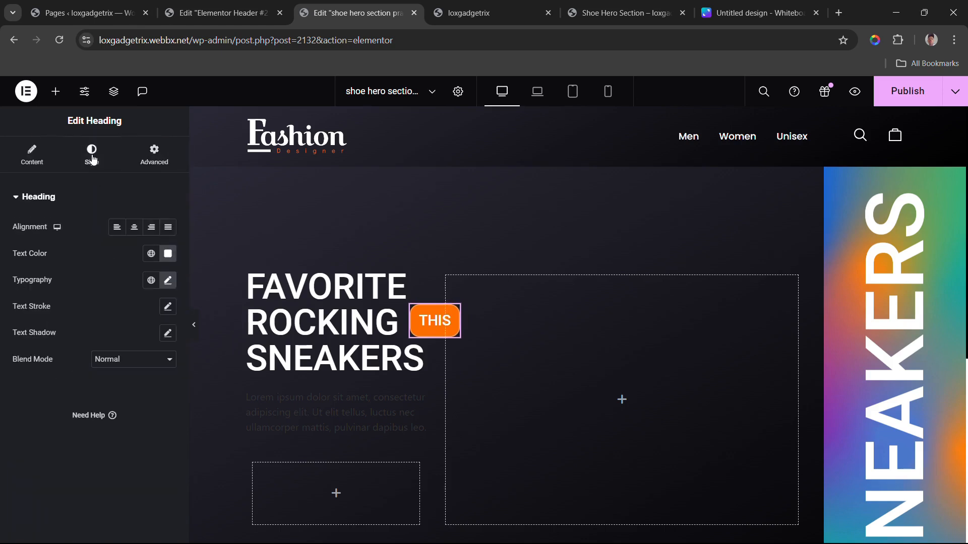
left_click(168, 281)
left_click(162, 381)
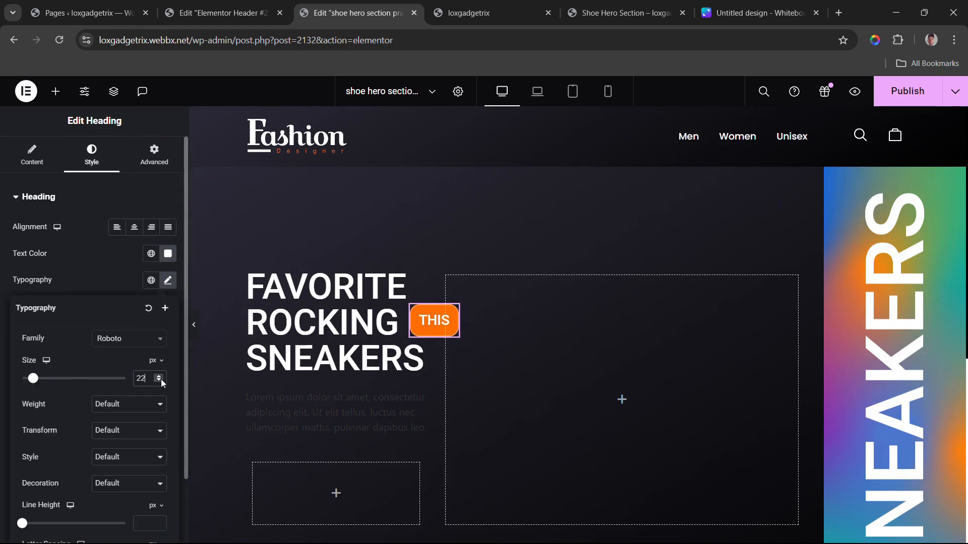
left_click(161, 381)
left_click(161, 380)
left_click(162, 381)
left_click(162, 381)
left_click(161, 380)
left_click(162, 381)
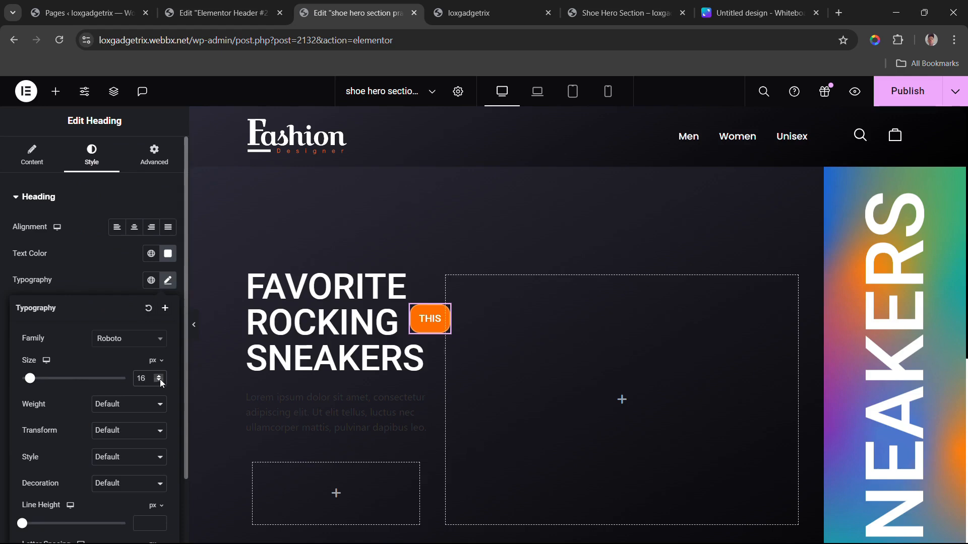
left_click(160, 376)
left_click(160, 376)
left_click(160, 376)
left_click(159, 376)
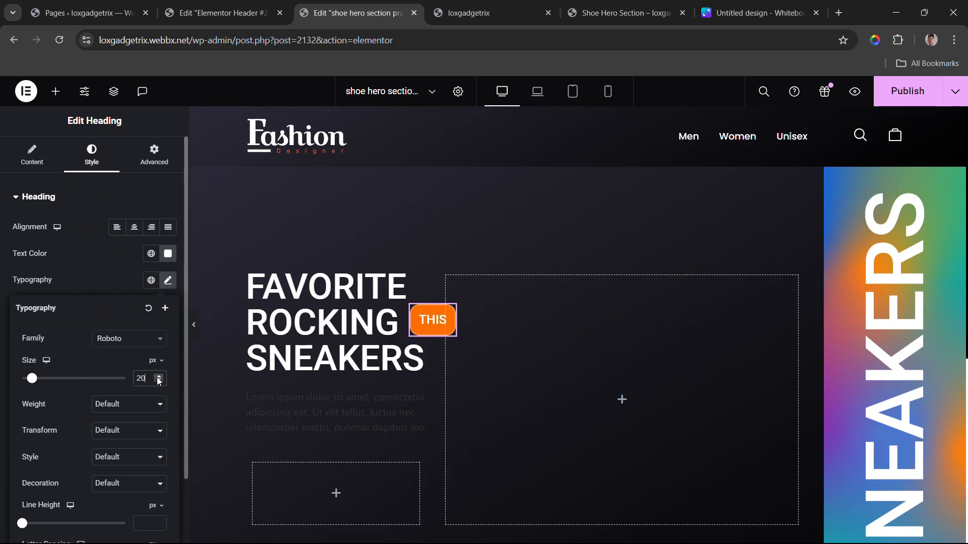
left_click(159, 382)
left_click(159, 382)
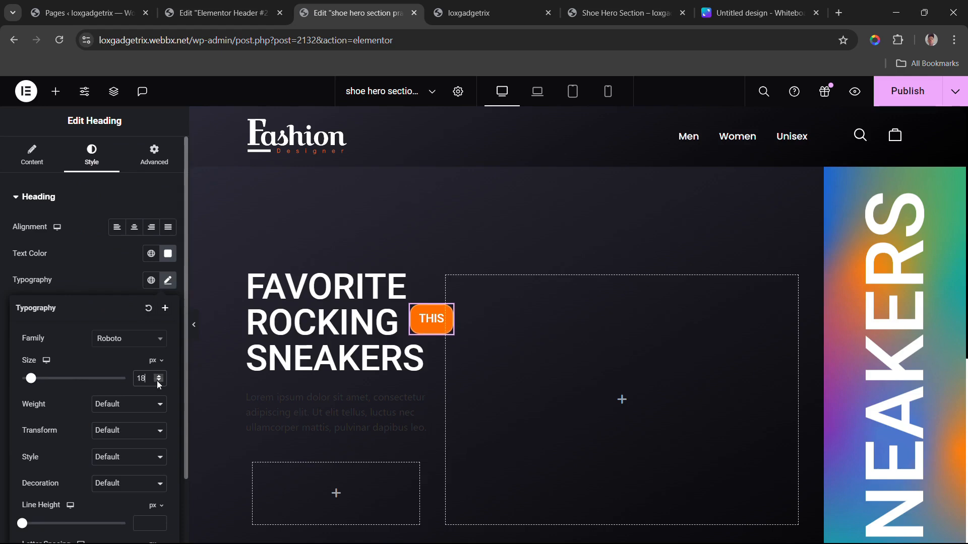
Step: Fine-tune the THIS badge's position to a horizontal offset of 257 px and a vertical offset of 62 px
left_click(144, 167)
scroll(123, 324, "down", 5)
scroll(121, 316, "up", 2)
scroll(119, 308, "down", 3)
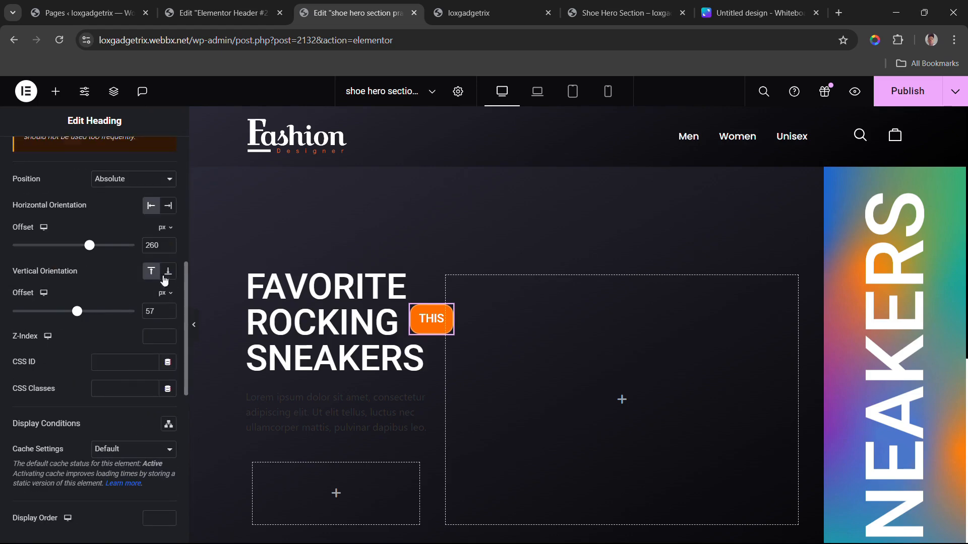
left_click(172, 245)
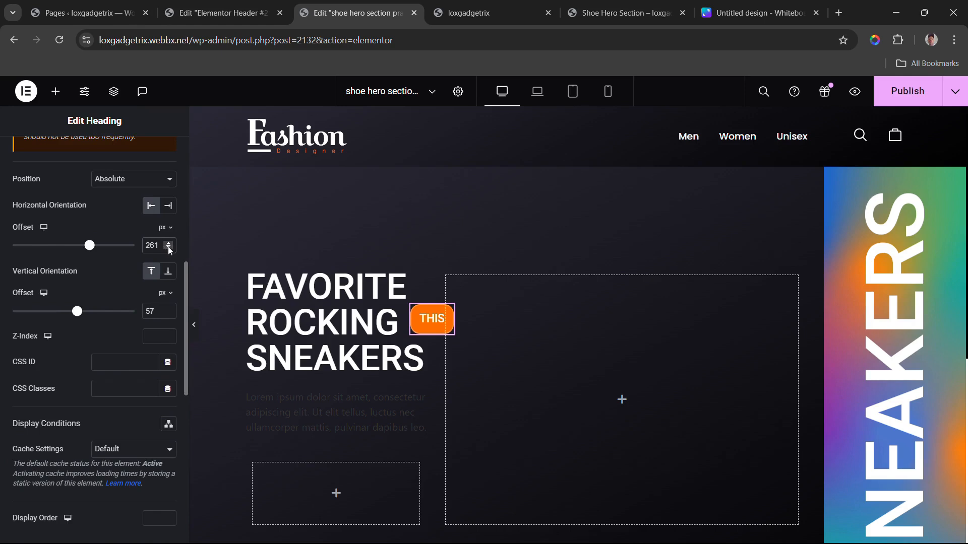
left_click(169, 248)
left_click(169, 249)
left_click(169, 248)
left_click(168, 248)
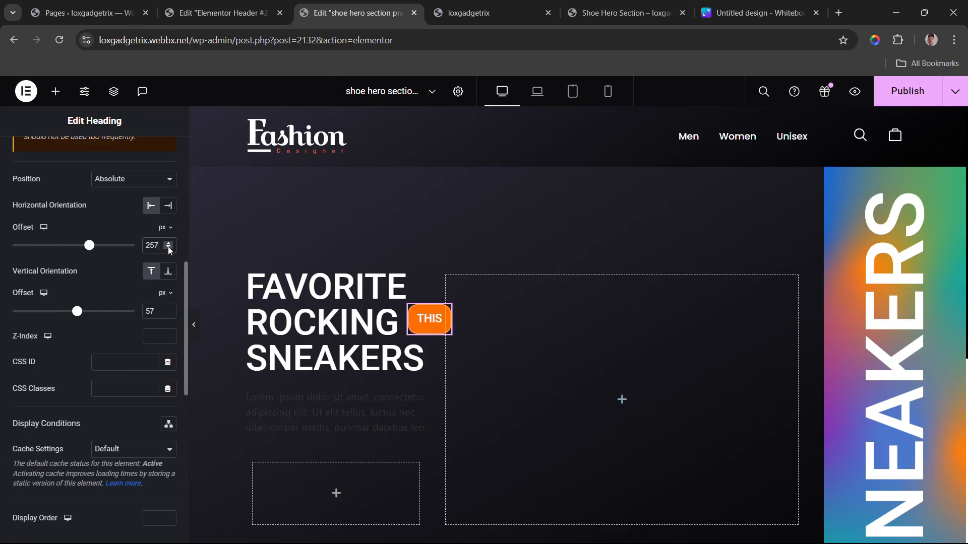
left_click(168, 309)
left_click(169, 309)
left_click(169, 309)
left_click(169, 309)
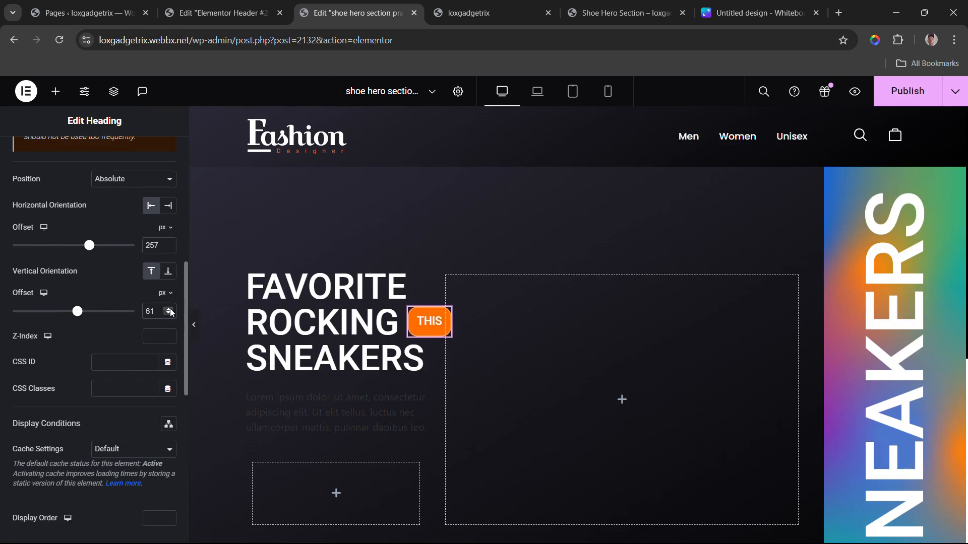
left_click(169, 310)
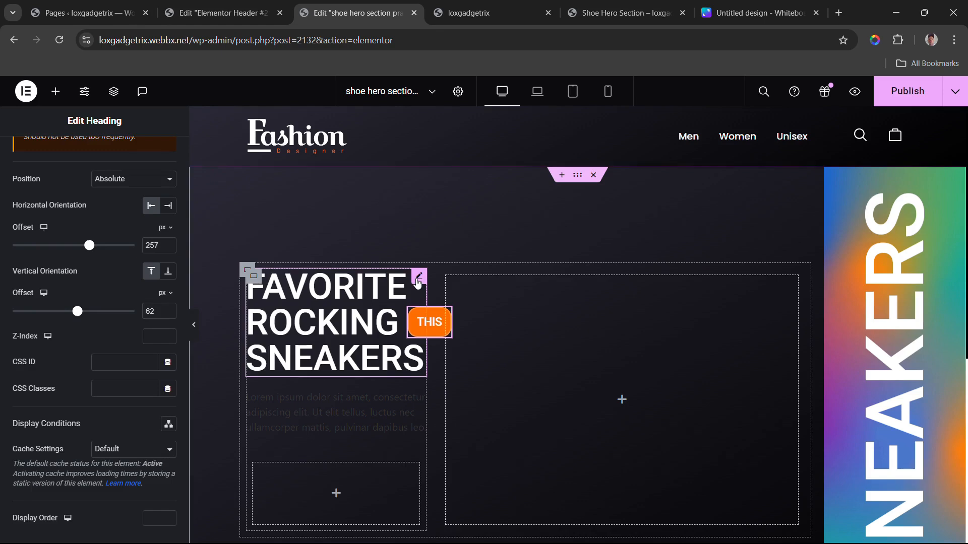
left_click(417, 279)
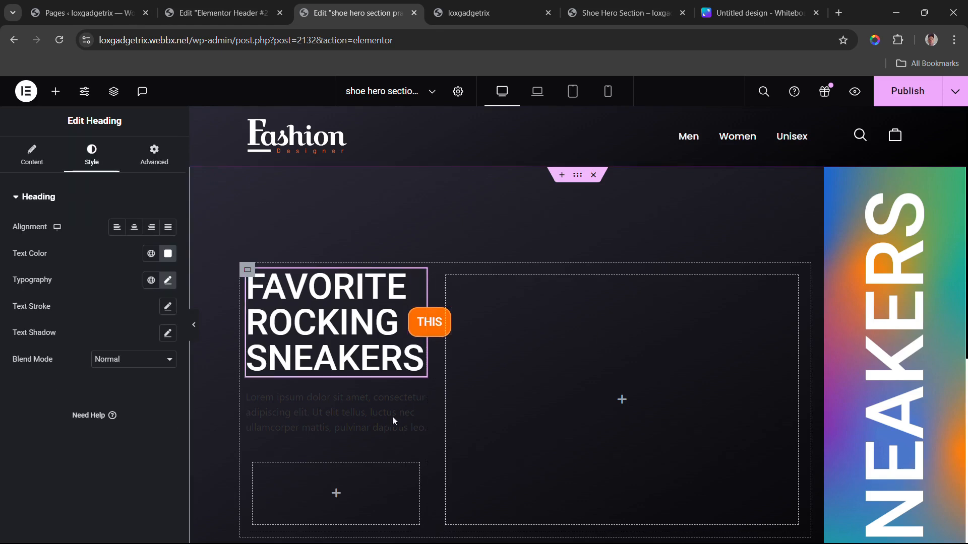
scroll(516, 349, "down", 1)
scroll(516, 349, "up", 1)
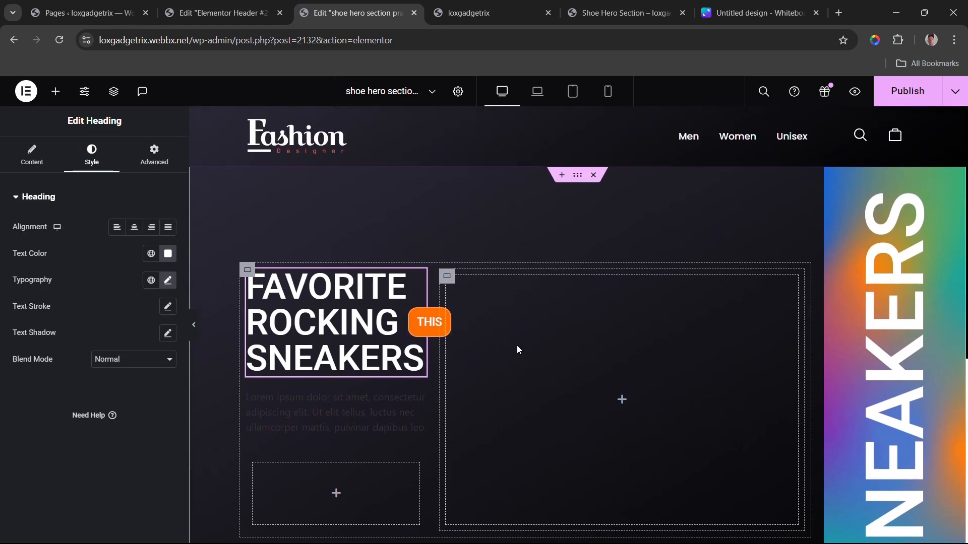
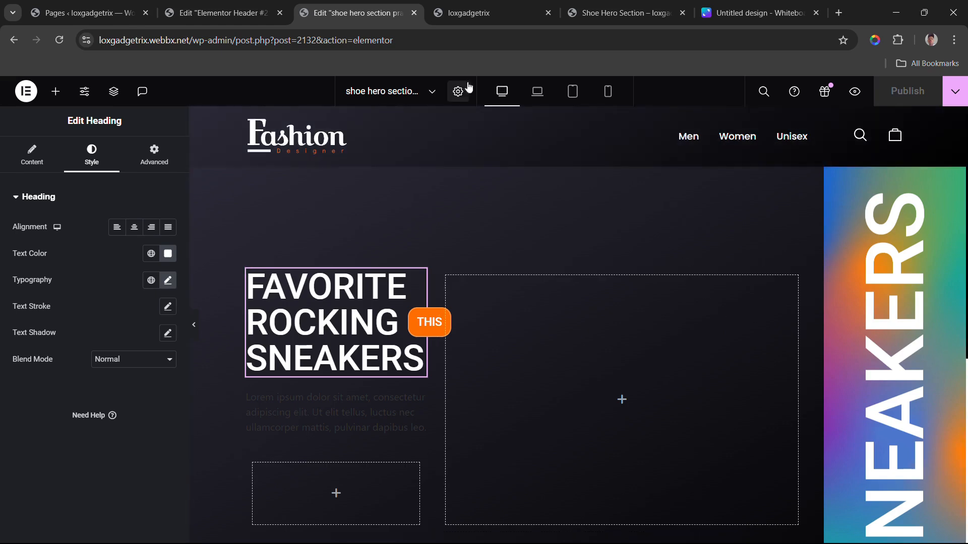
Step: Set the text color of the paragraph below the headline to light gray #E4E4E4
left_click(422, 399)
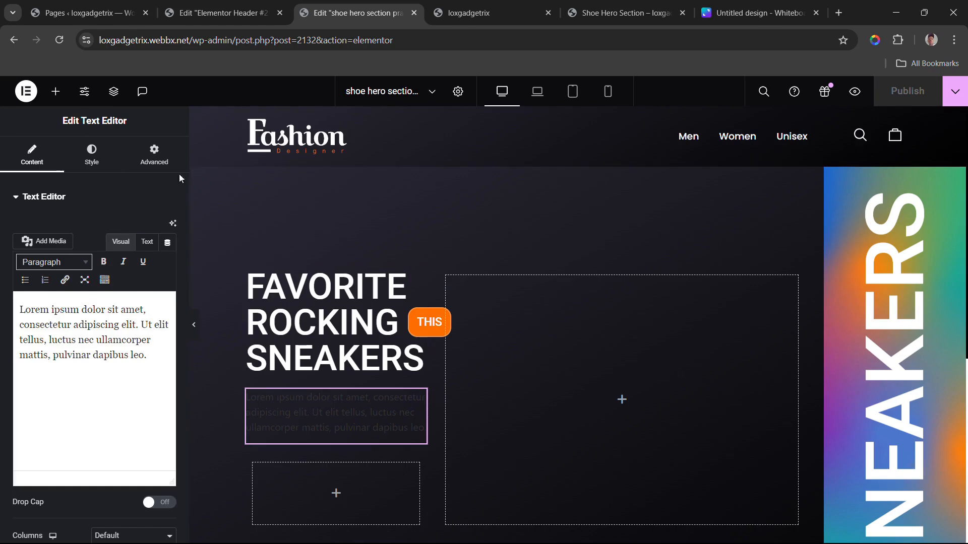
left_click(91, 154)
left_click(166, 255)
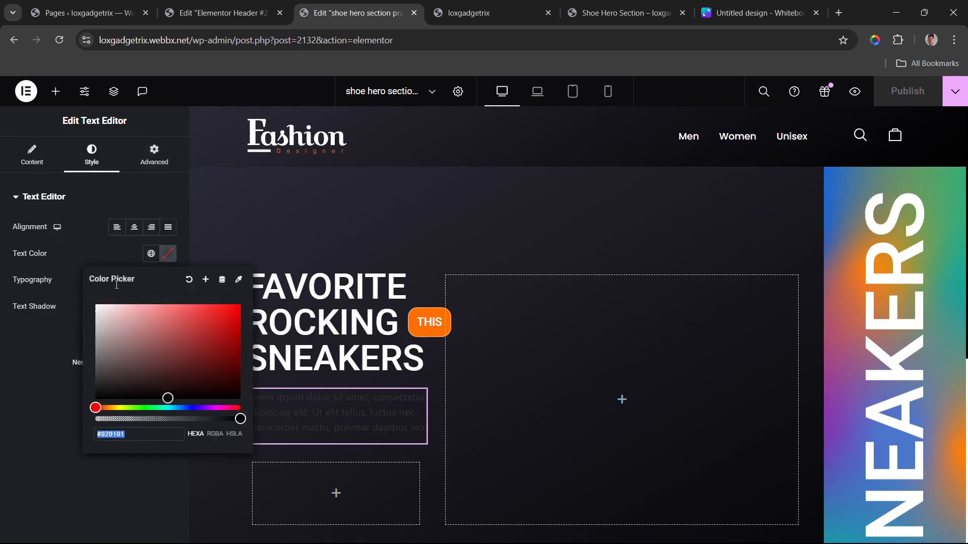
left_click_drag(104, 318, 86, 314)
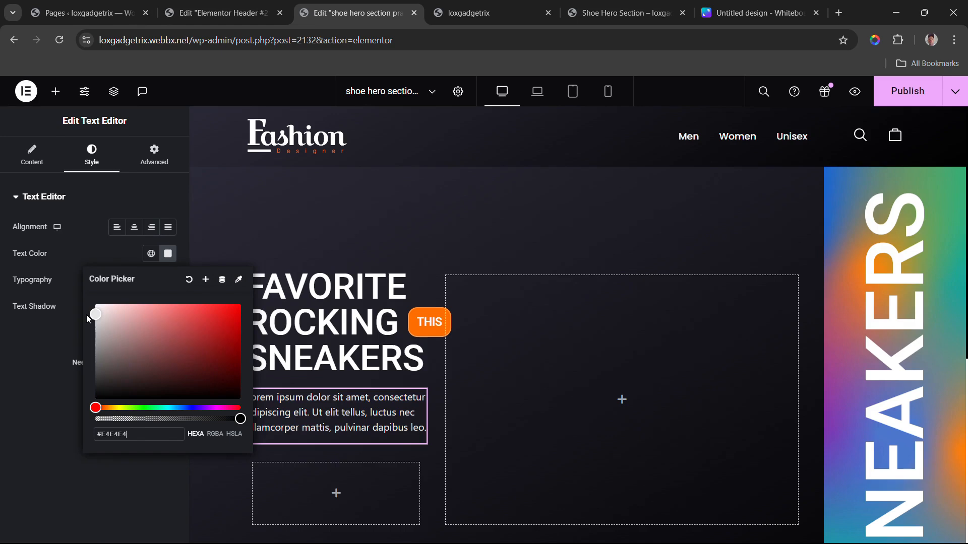
left_click(10, 349)
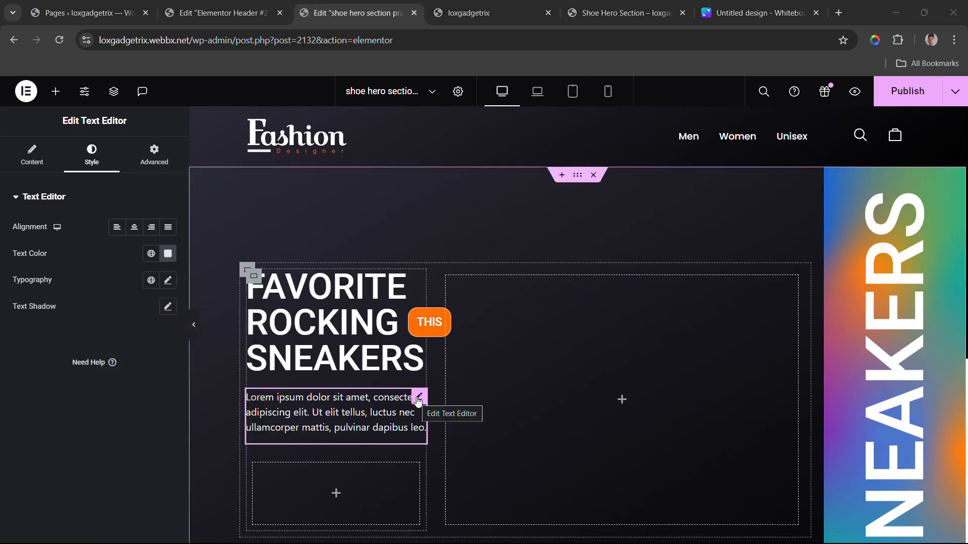
Step: Replace the placeholder paragraph with "Elevate your style with our premium footwear. Crafted with the finest materials and uncompromising attention to detail."
left_click(32, 152)
left_click(95, 320)
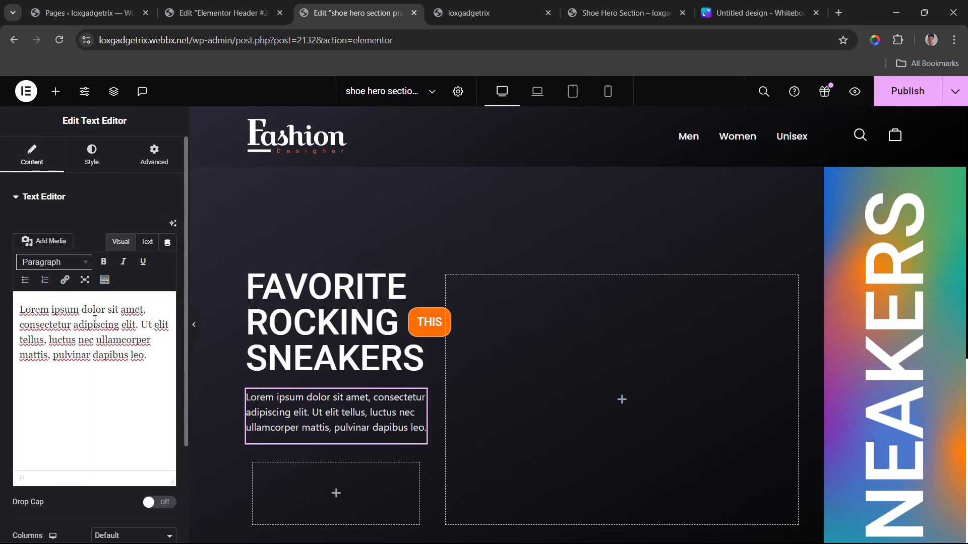
key("ctrl+a")
type("Elevate your style with our premium footwear. Crafted with the finest materials and uncompromising attention to detailS.")
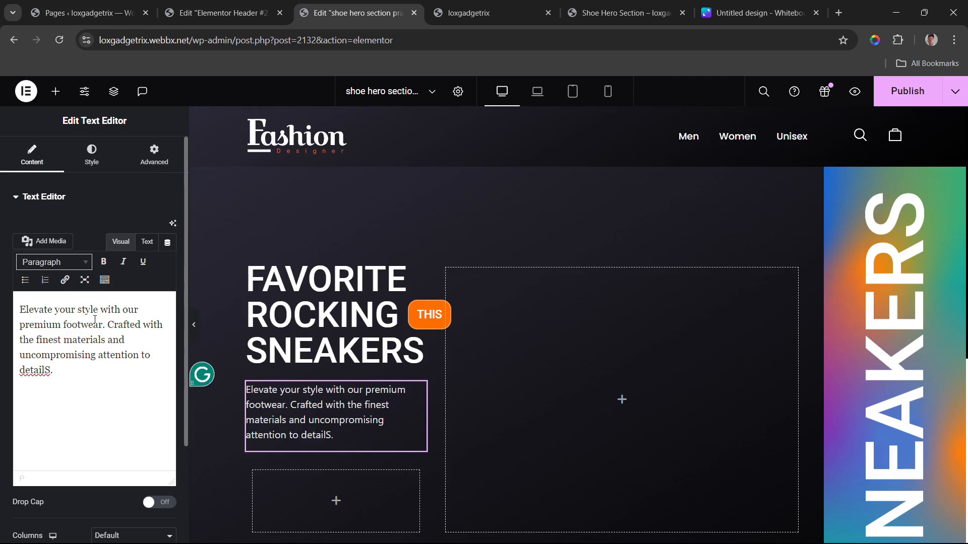
right_click(38, 376)
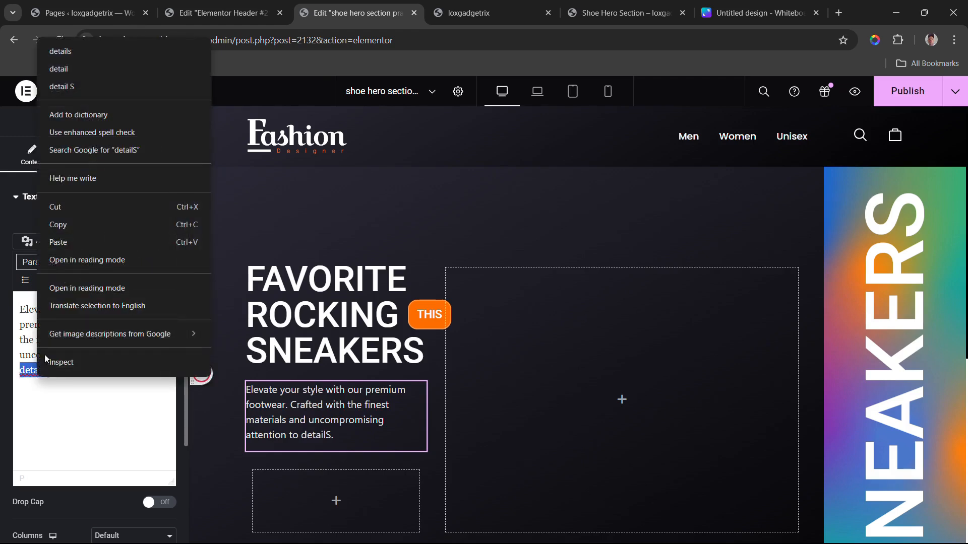
left_click(65, 51)
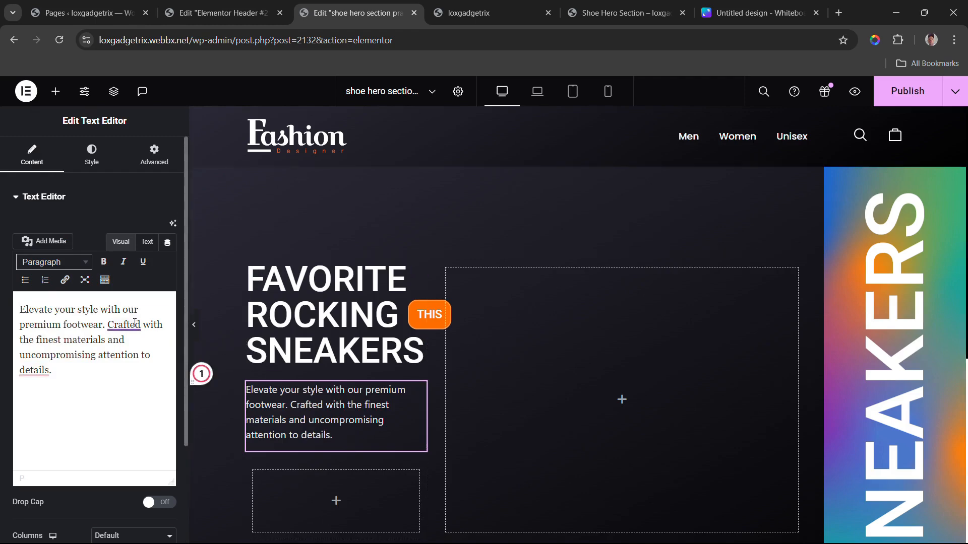
mouse_move(34, 371)
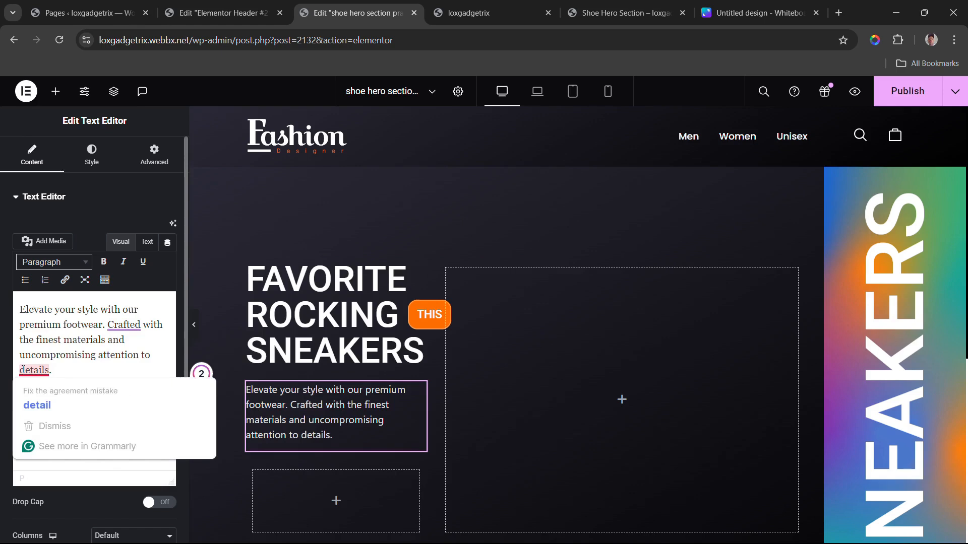
left_click(49, 405)
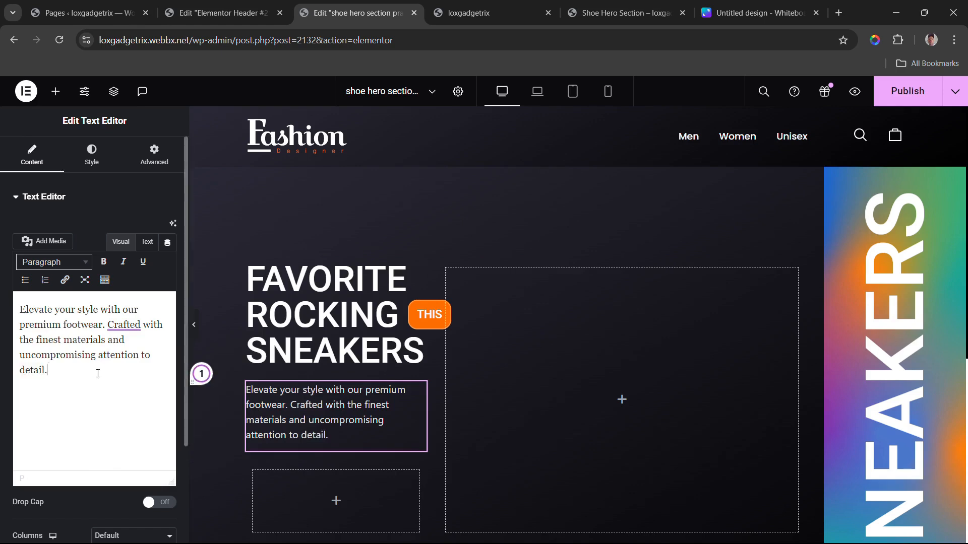
Step: Change the font family of the paragraph below the headline to Poppins
left_click(82, 159)
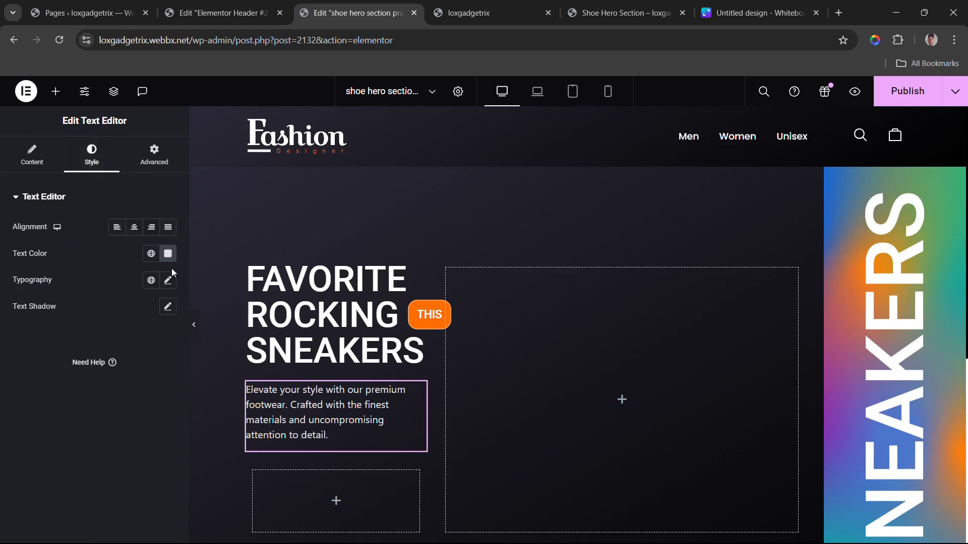
left_click(169, 281)
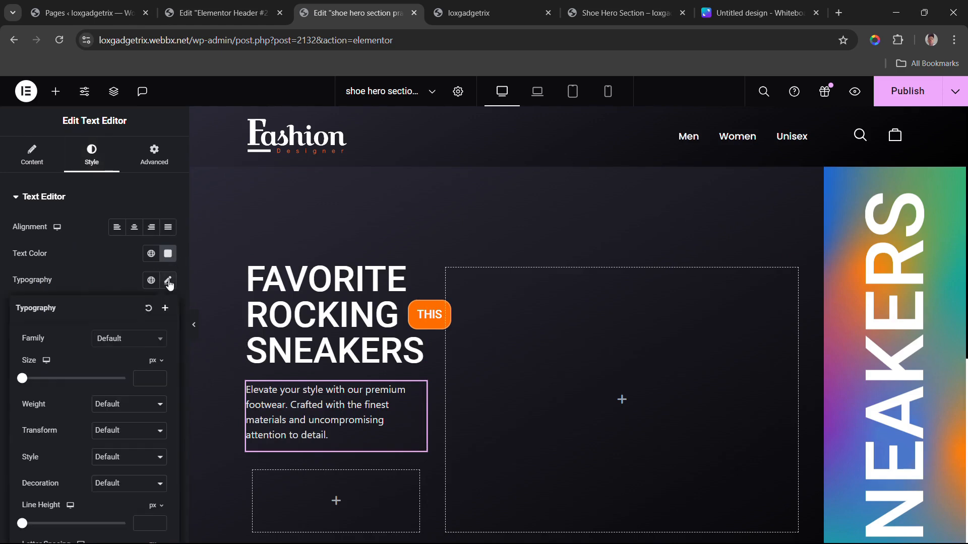
left_click(140, 345)
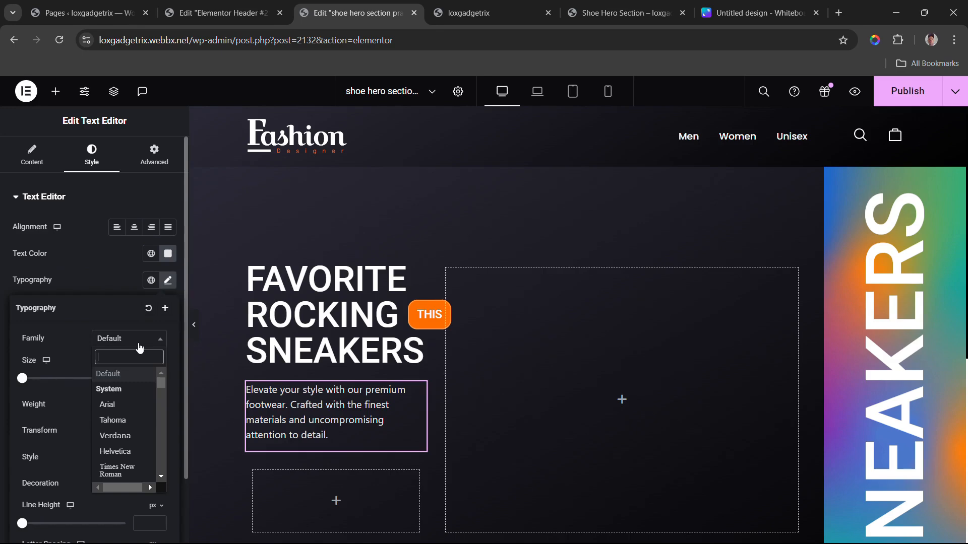
type("POPP")
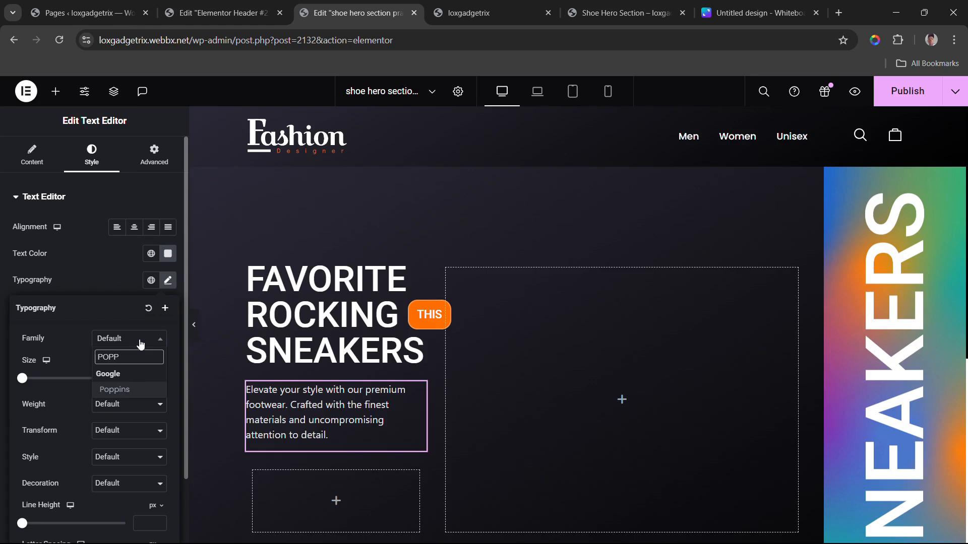
left_click(128, 390)
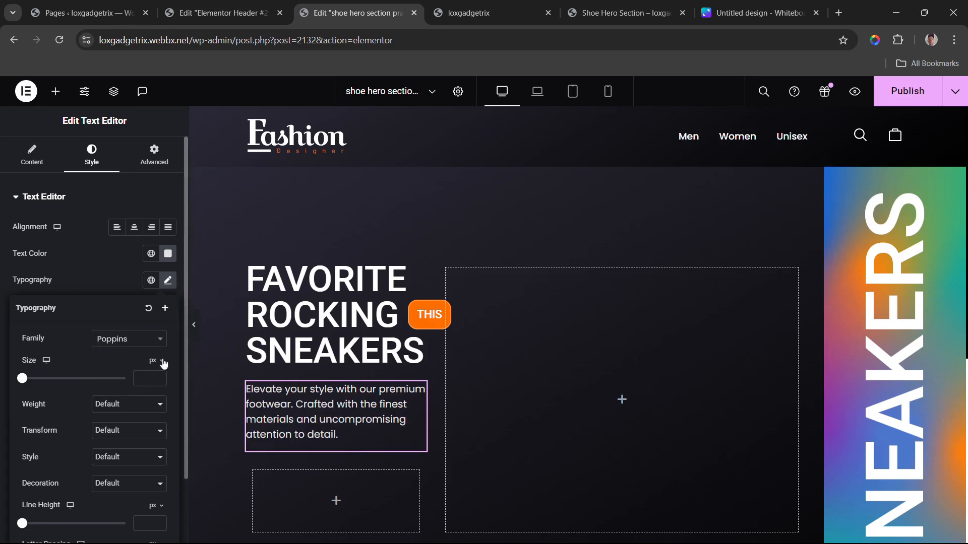
Step: Set the font size of the paragraph below the headline to 15 px
left_click(27, 382)
left_click_drag(28, 383, 31, 385)
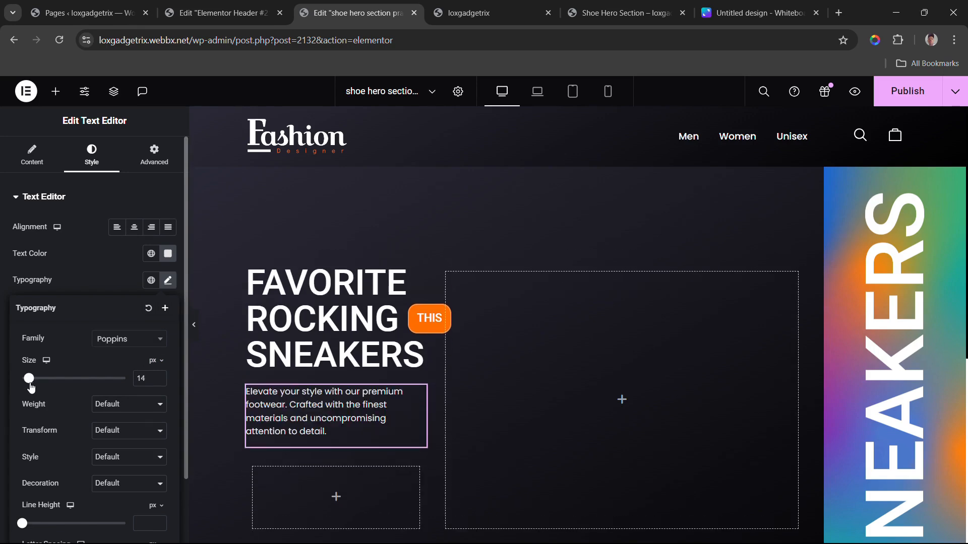
left_click(158, 377)
left_click(159, 377)
left_click(159, 377)
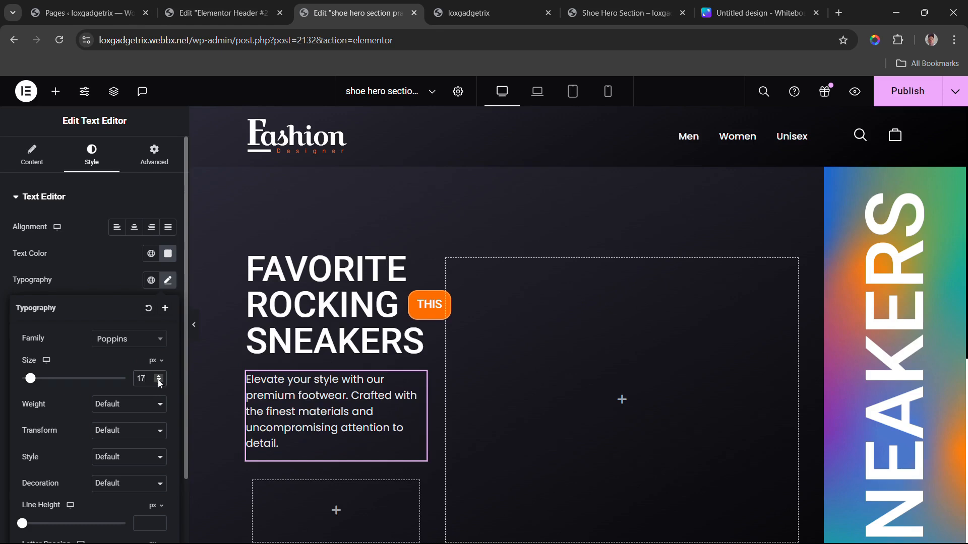
left_click(159, 381)
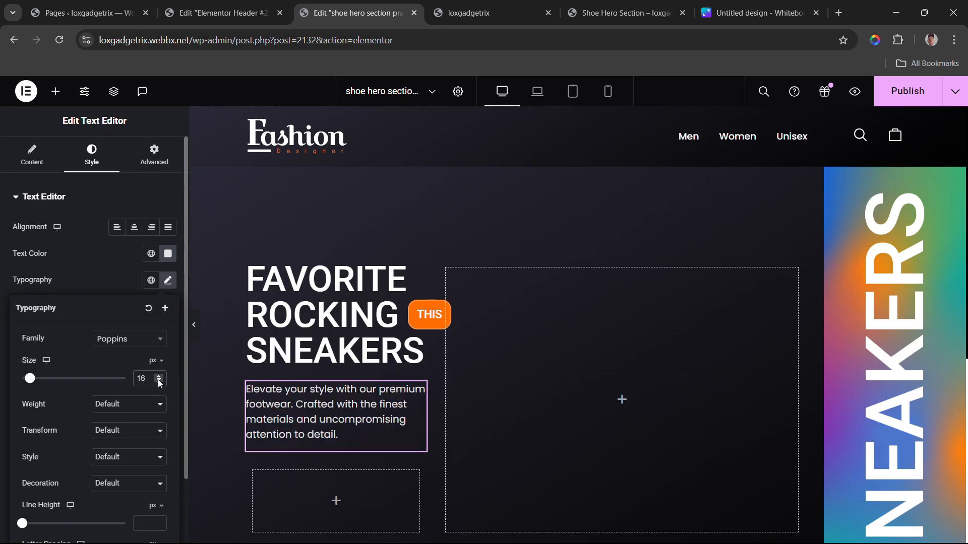
left_click(159, 382)
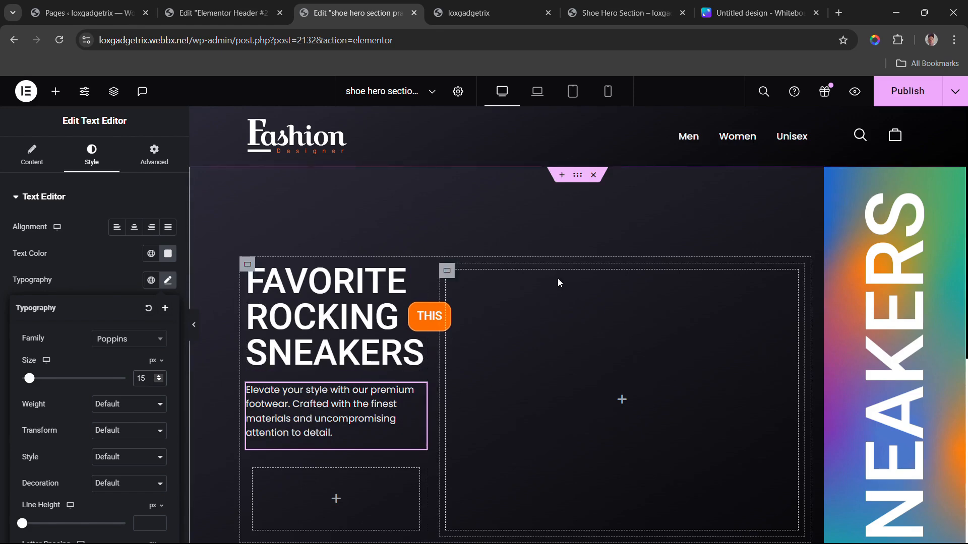
Step: Set the column and row gaps of the container holding the headline and paragraph to 5 px
left_click(253, 277)
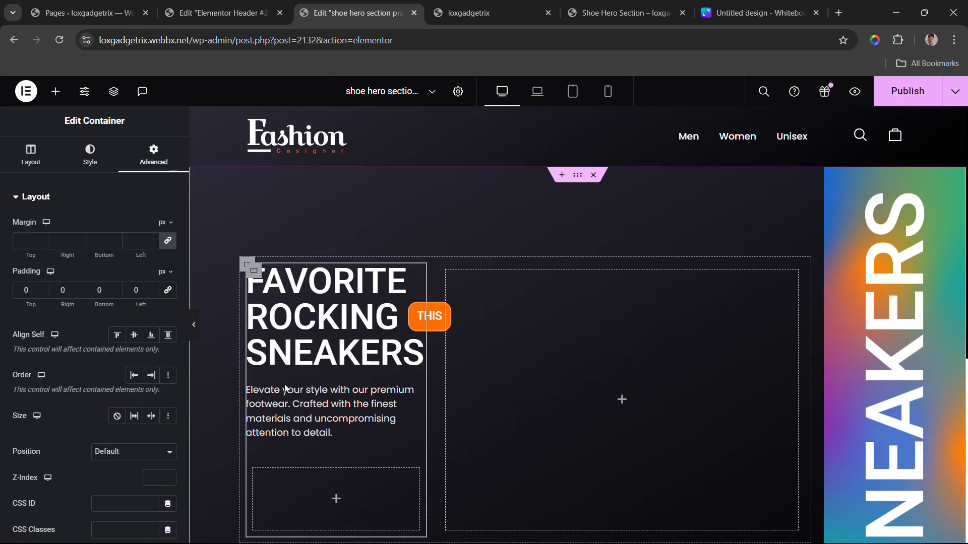
left_click(20, 151)
scroll(73, 302, "down", 4)
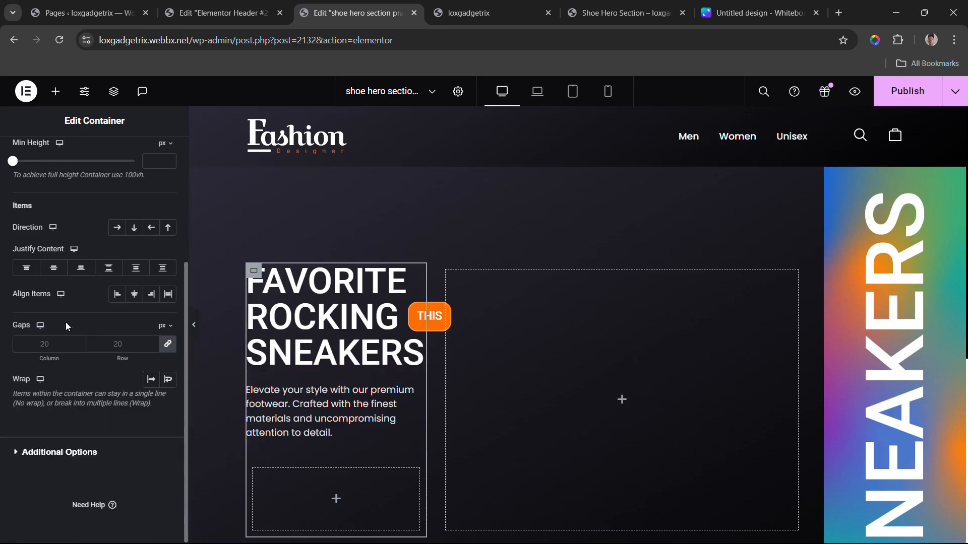
double_click(45, 344)
type("5")
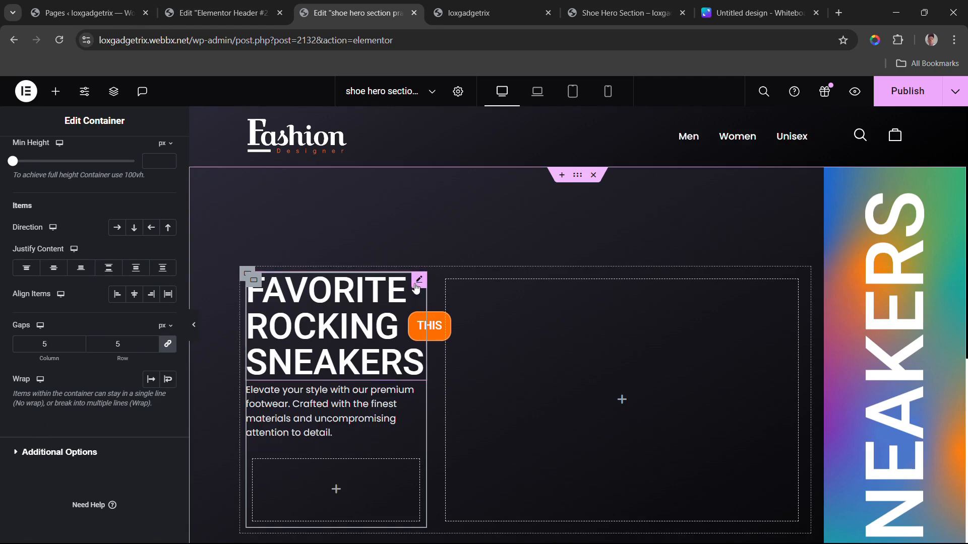
Step: Check the headline and paragraph spacing in the hero section and publish the page changes
left_click(357, 316)
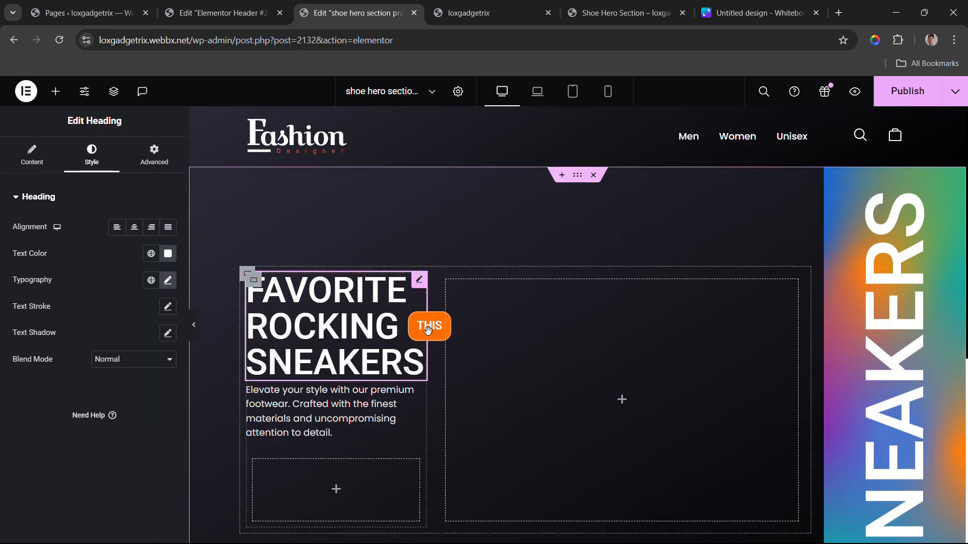
scroll(472, 340, "down", 2)
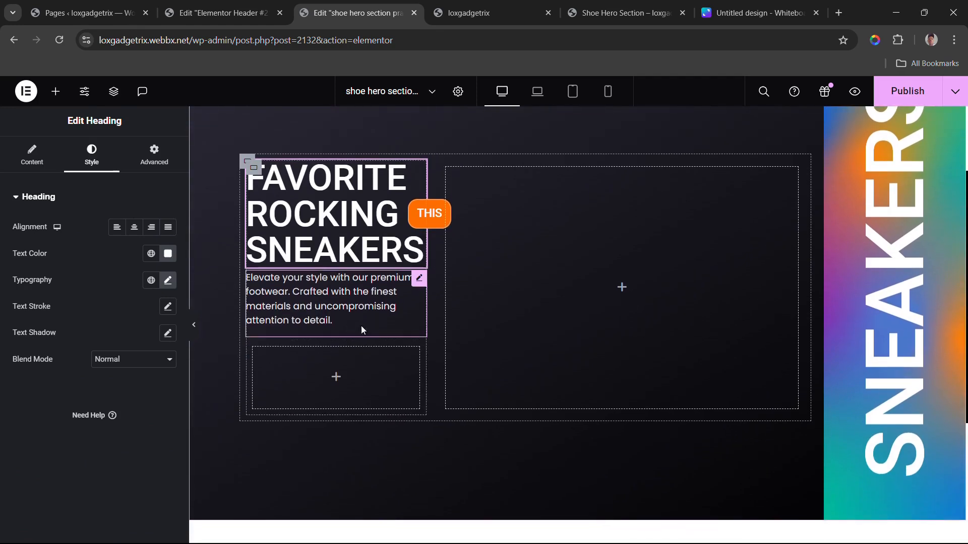
scroll(360, 337, "down", 1)
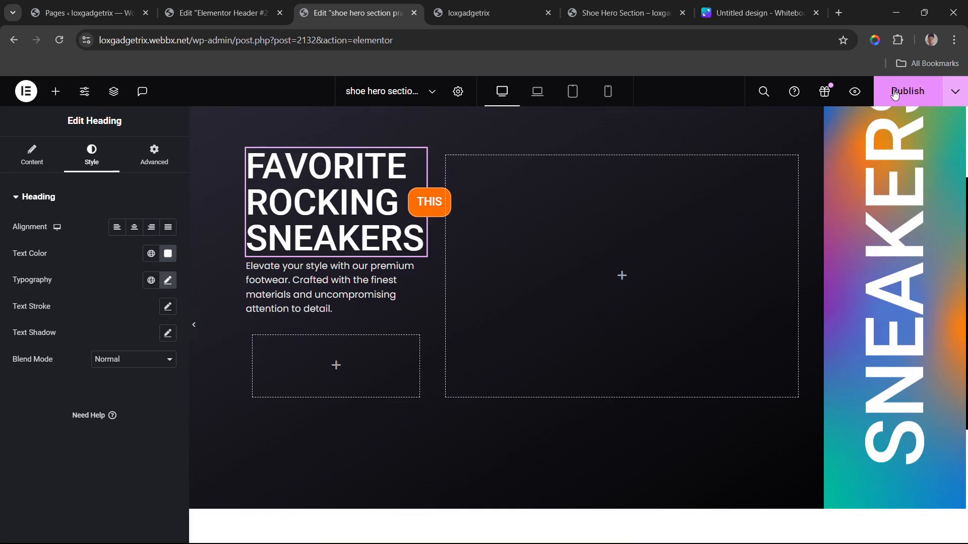
scroll(721, 273, "up", 2)
scroll(403, 368, "down", 1)
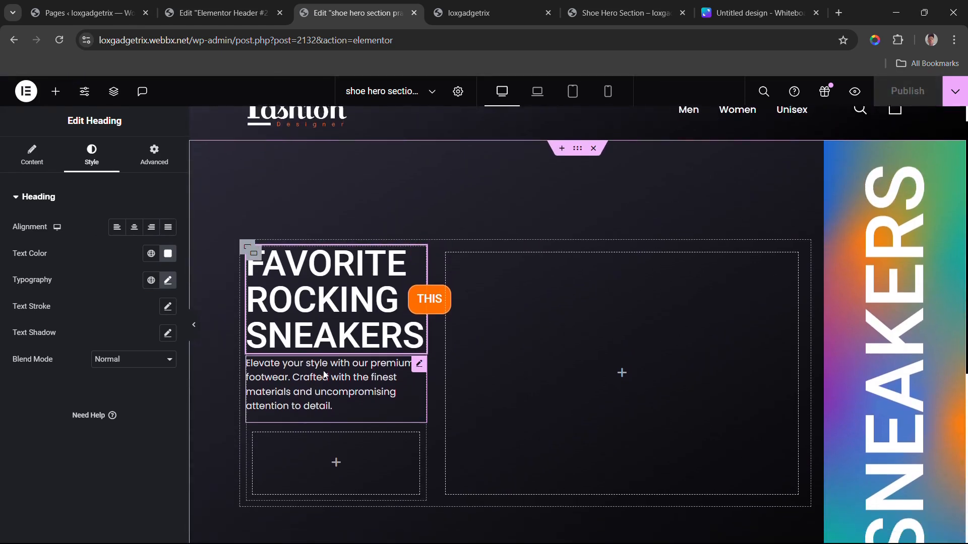
Step: Give the empty container below the paragraph a classic background in the global color "lighter"
left_click(254, 408)
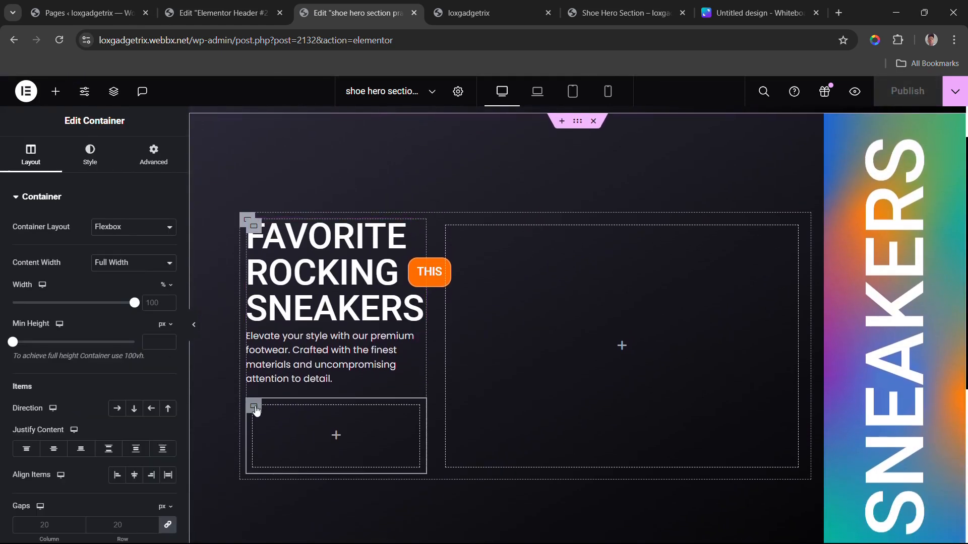
scroll(348, 411, "down", 2)
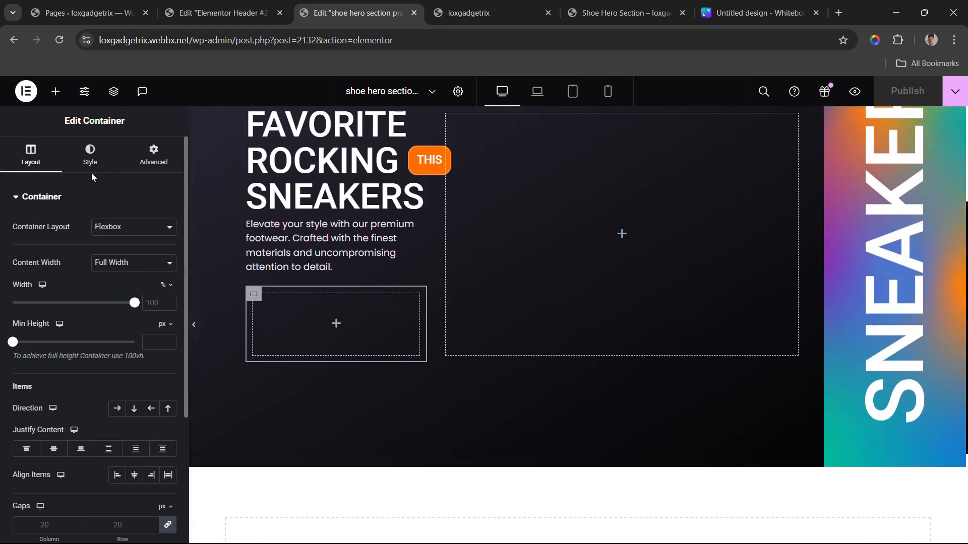
left_click(91, 157)
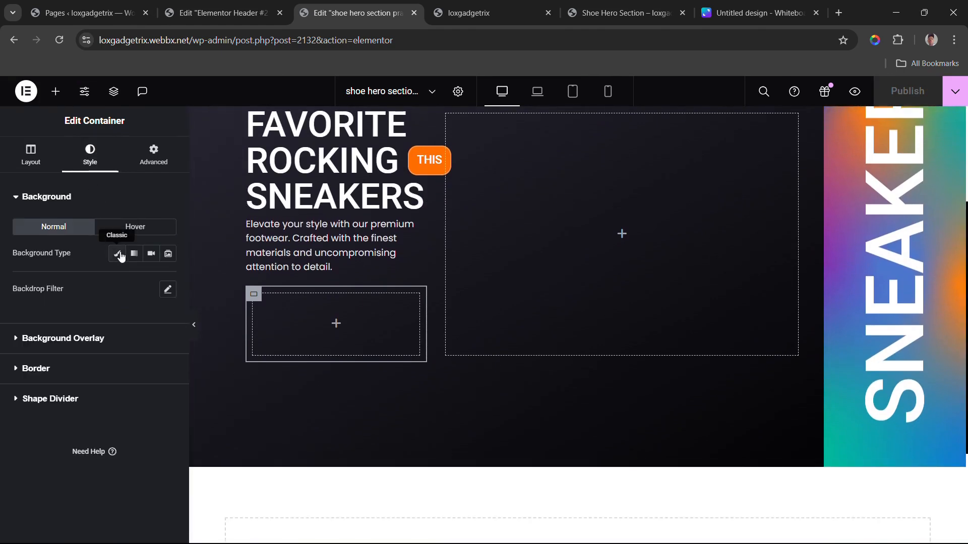
left_click(121, 257)
left_click(151, 280)
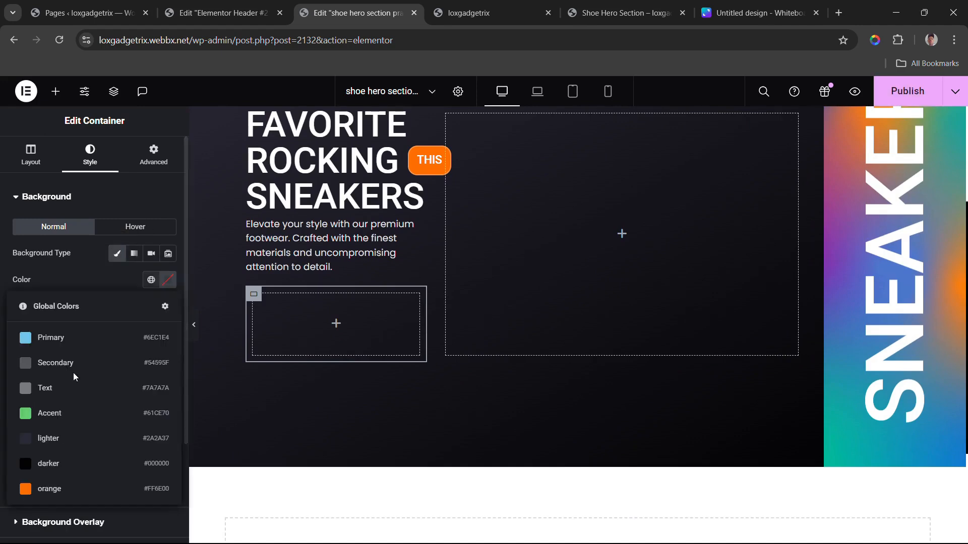
left_click(38, 436)
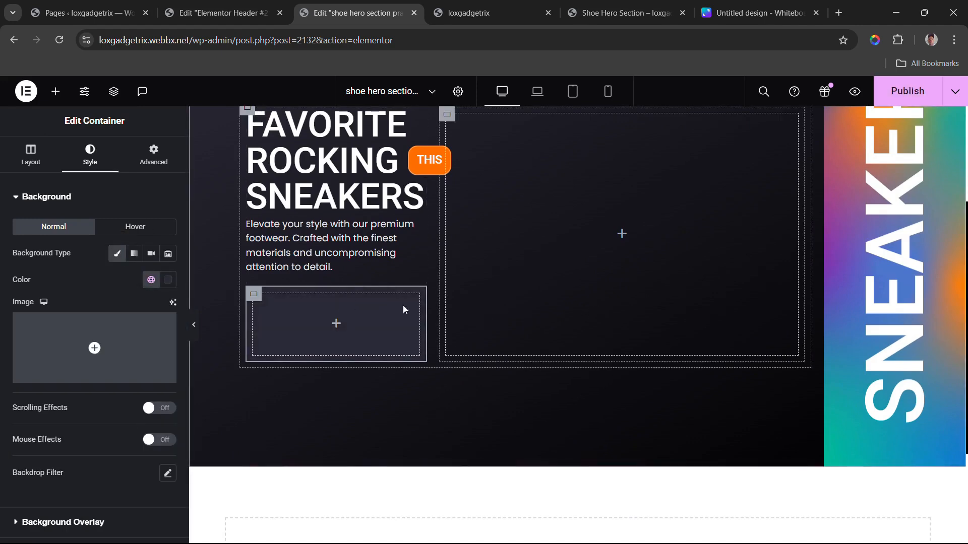
Step: Give the empty card container below the paragraph a solid 2 px border with a 15 px radius on all corners
scroll(134, 282, "down", 3)
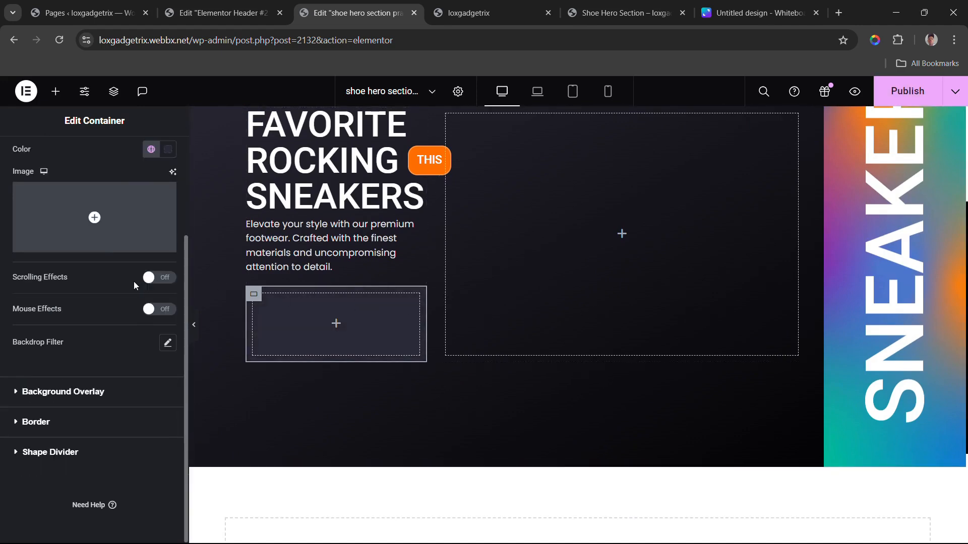
left_click(46, 424)
left_click(105, 315)
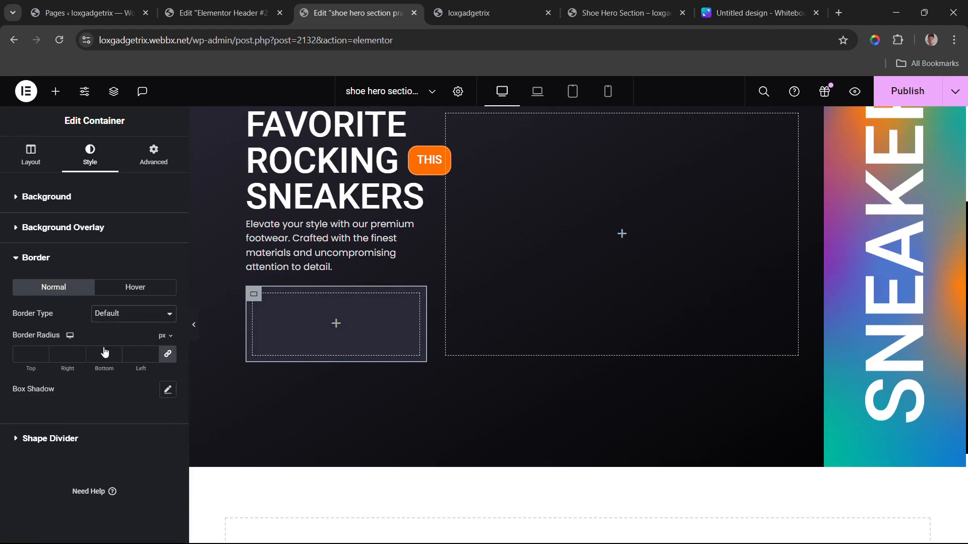
left_click(116, 353)
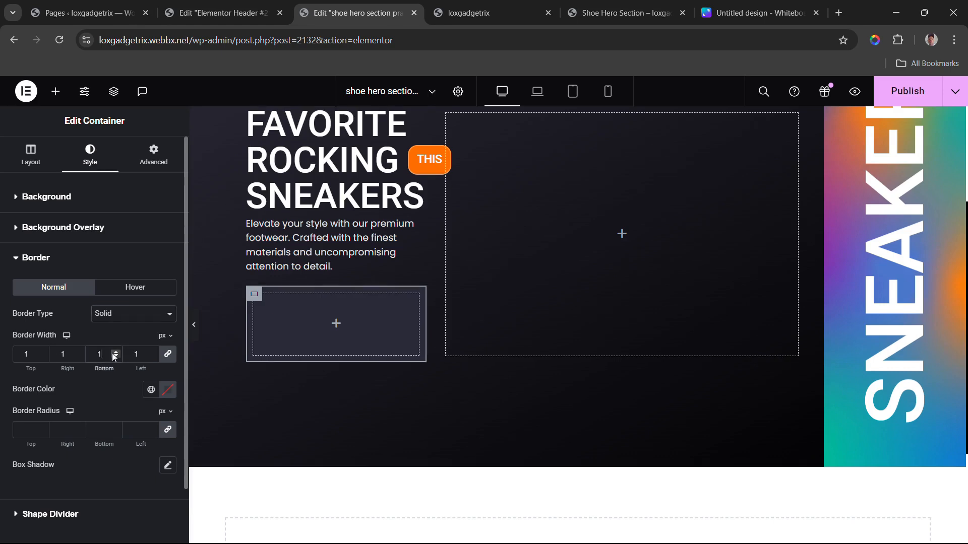
left_click_drag(22, 444, 31, 446)
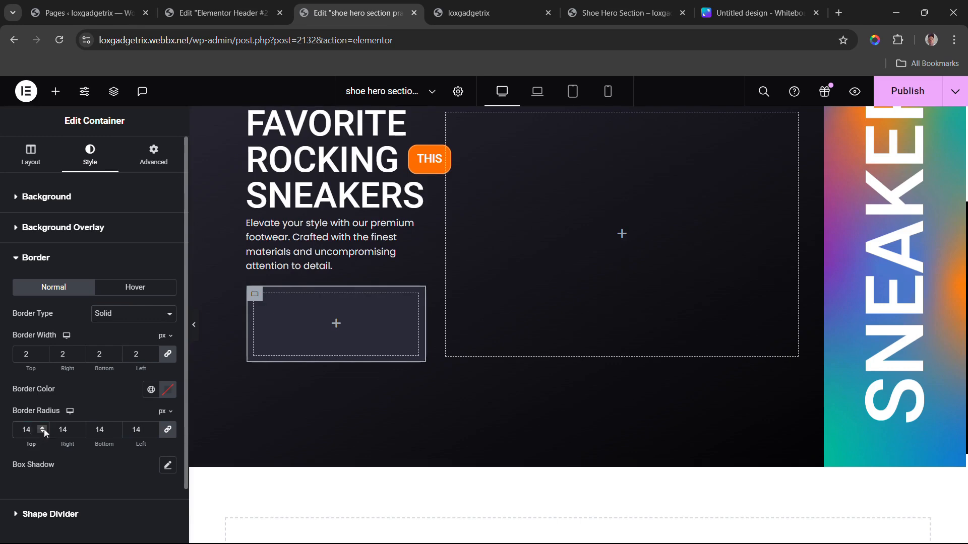
Step: Publish the page changes and check how the bordered card container looks in the hero section
scroll(535, 259, "up", 3)
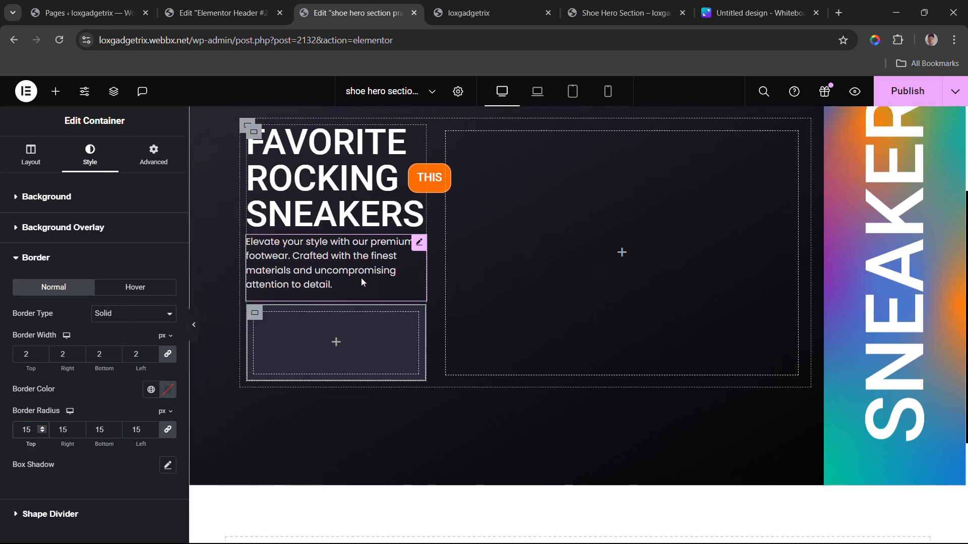
left_click(911, 101)
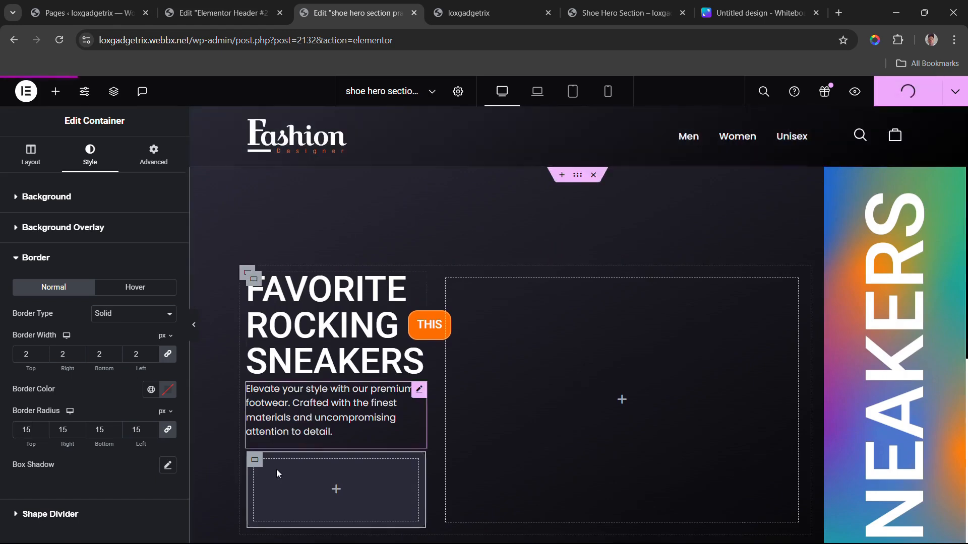
scroll(269, 474, "down", 1)
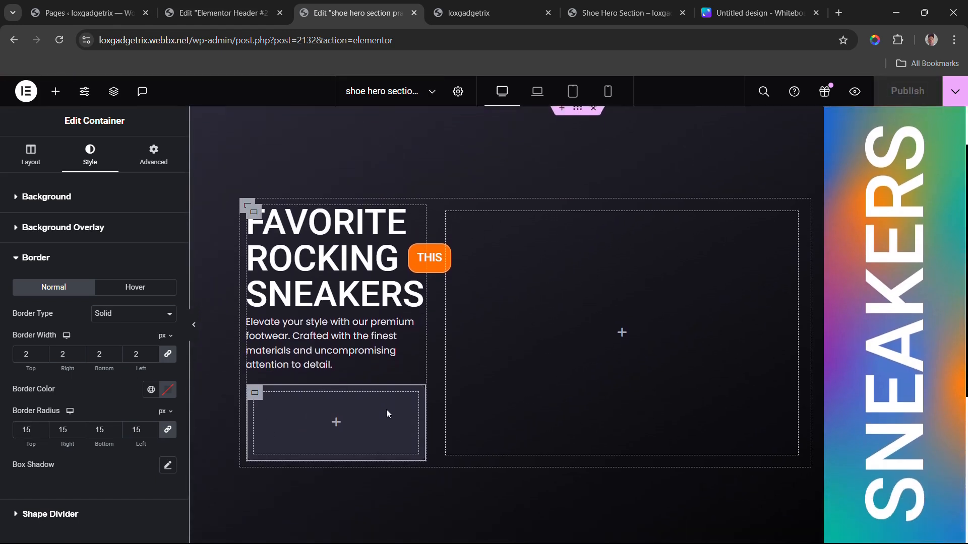
scroll(386, 410, "down", 1)
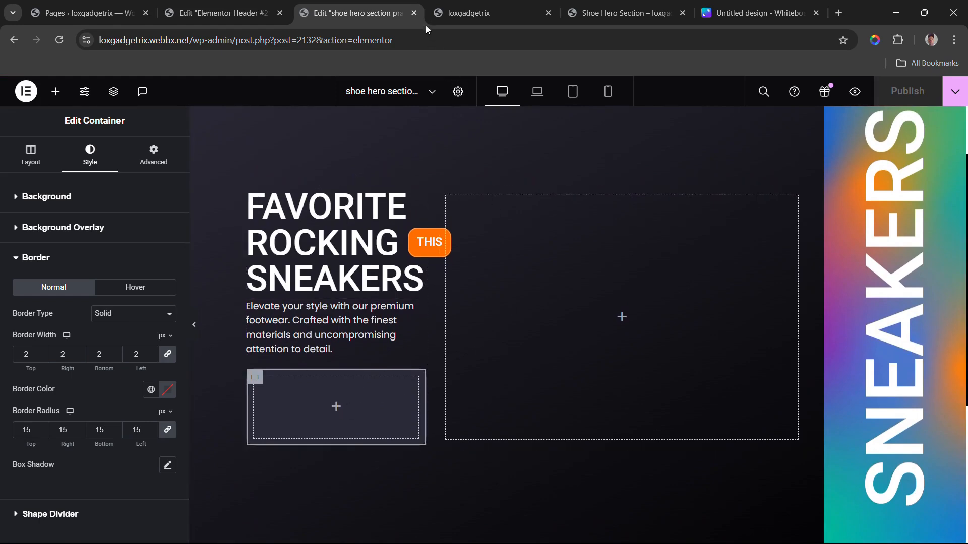
scroll(419, 201, "up", 2)
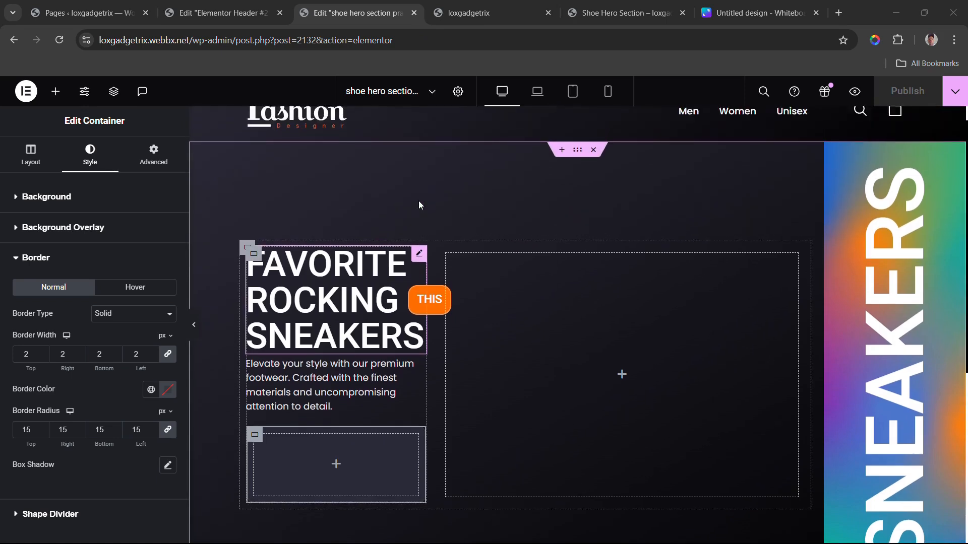
scroll(331, 346, "down", 1)
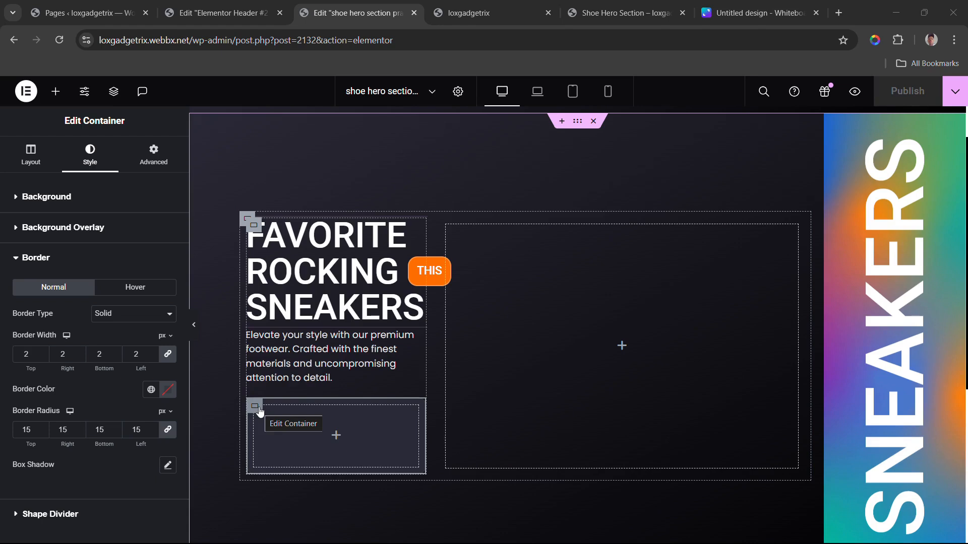
Step: Set the card container's border color to #2D2D2D and its border radius to 20 px
left_click(151, 389)
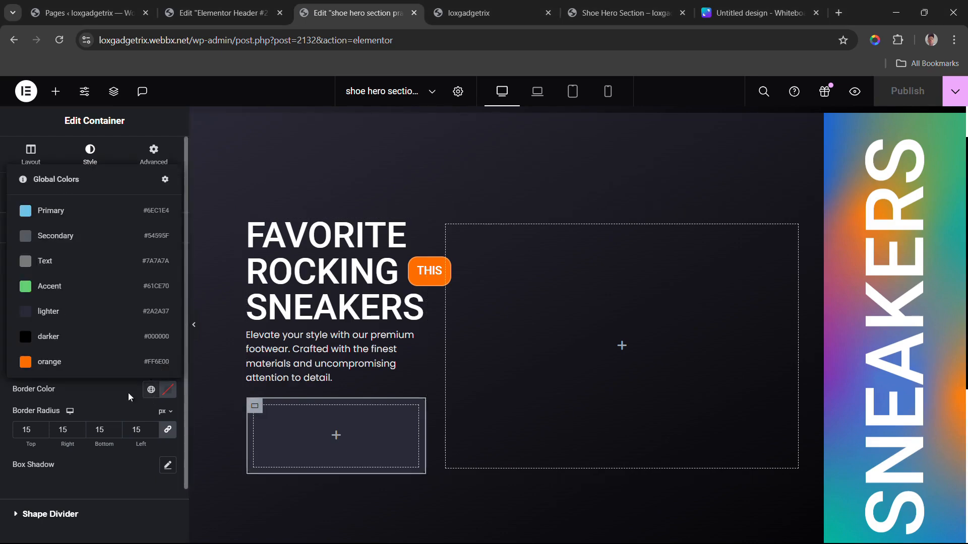
left_click(66, 335)
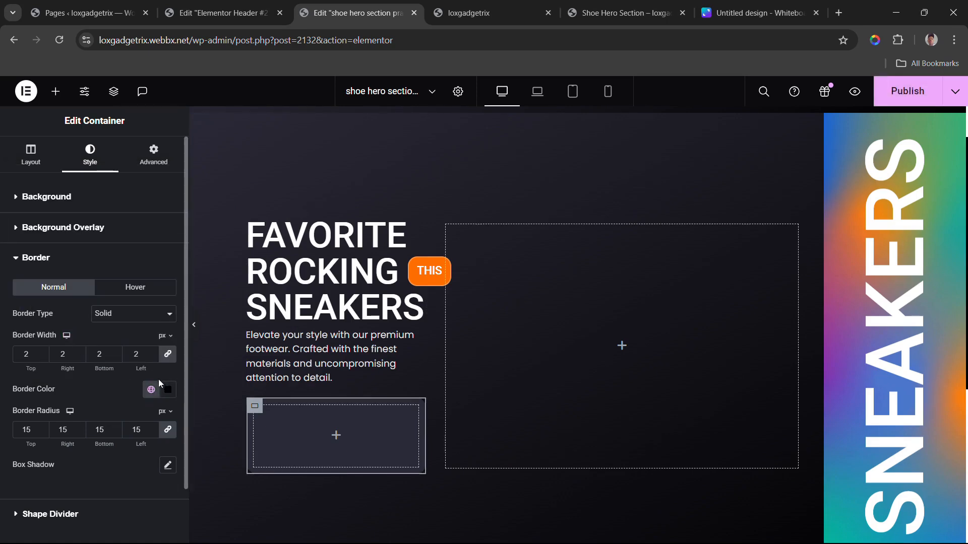
left_click(167, 389)
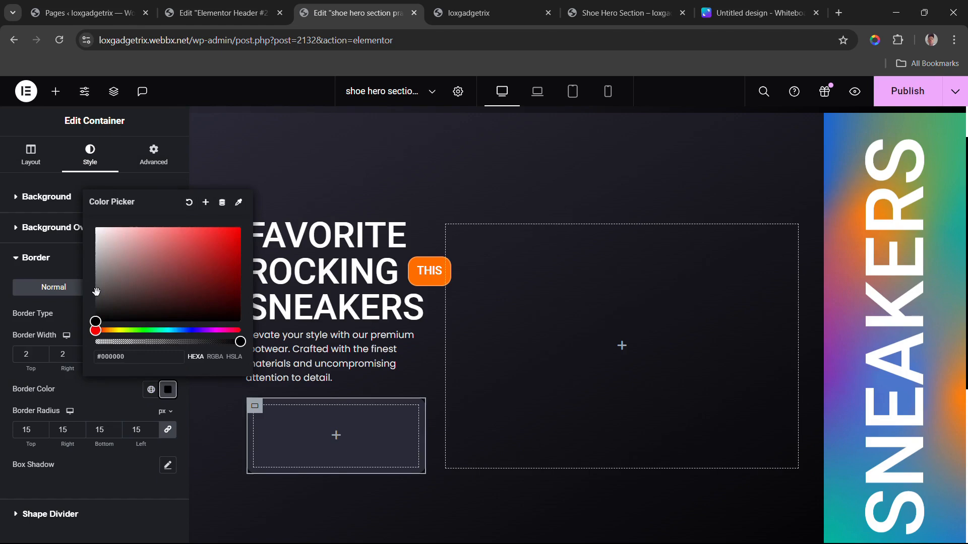
left_click_drag(97, 292, 88, 308)
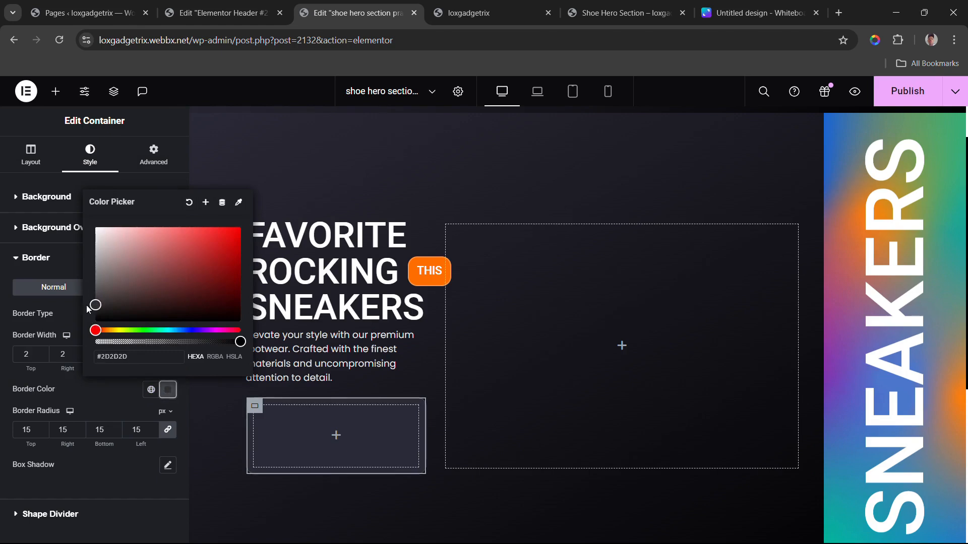
left_click(84, 405)
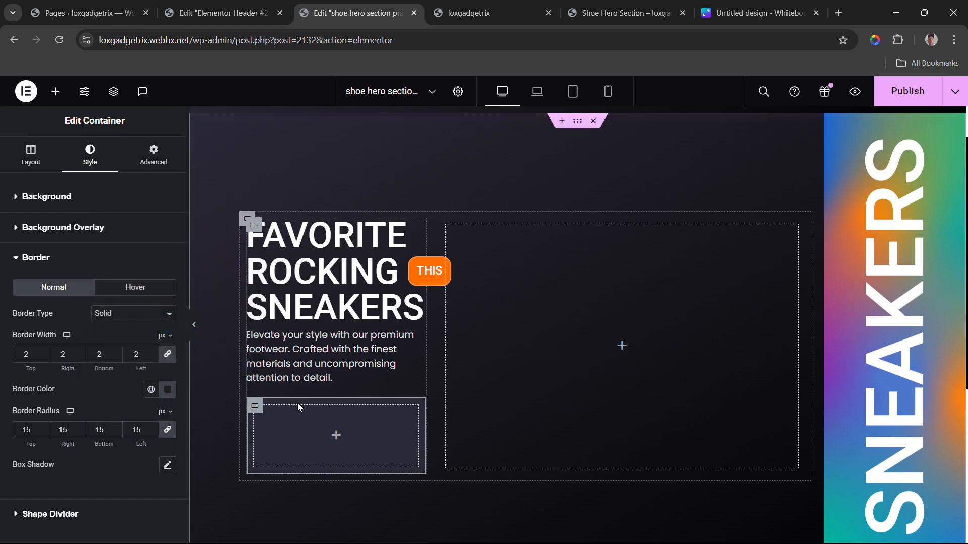
left_click_drag(29, 439, 33, 440)
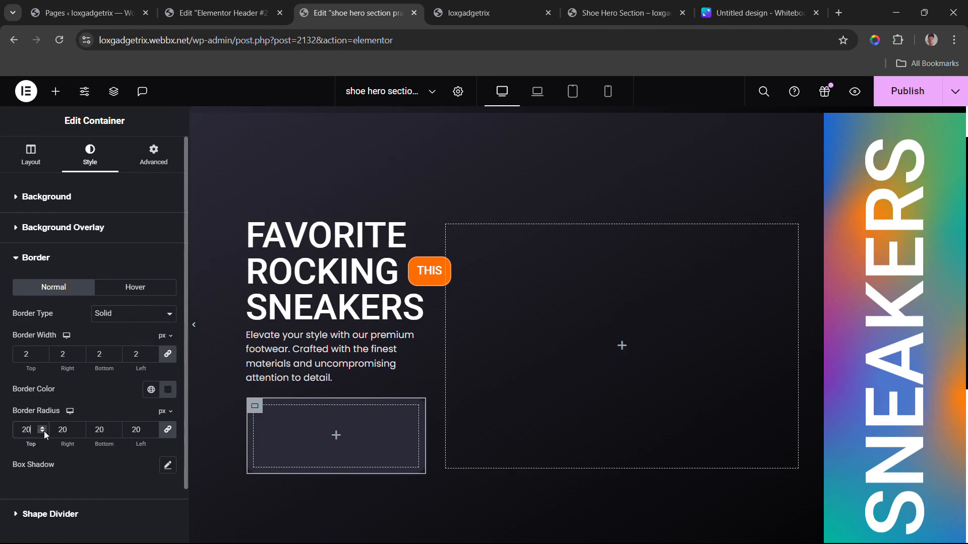
Step: Add a Counter widget to the card container with ending number 730 and number suffix K
left_click(57, 95)
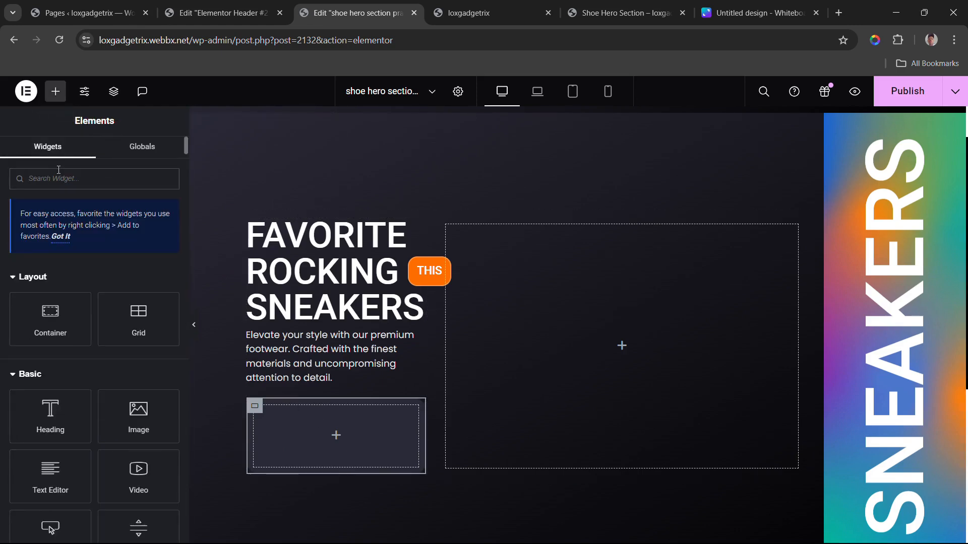
type("COUNTER")
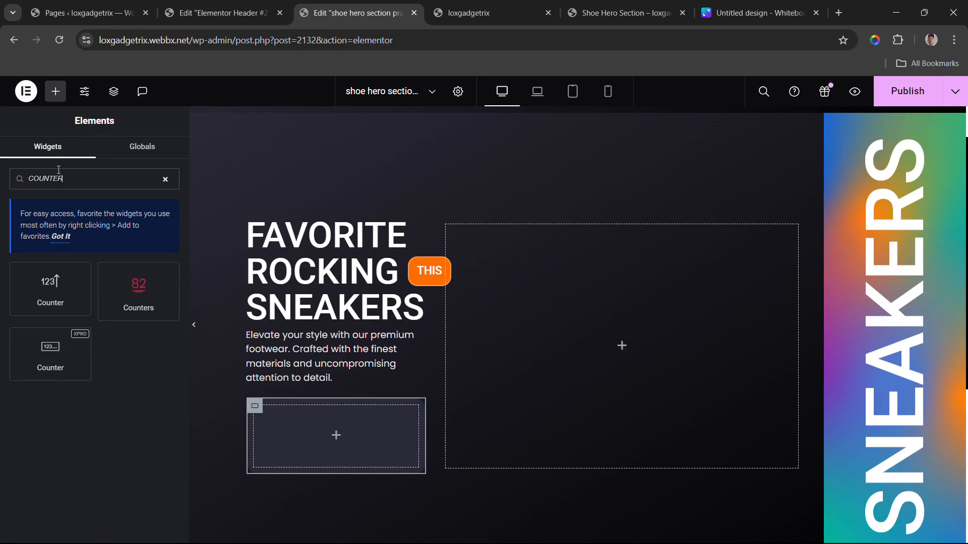
left_click_drag(50, 287, 285, 411)
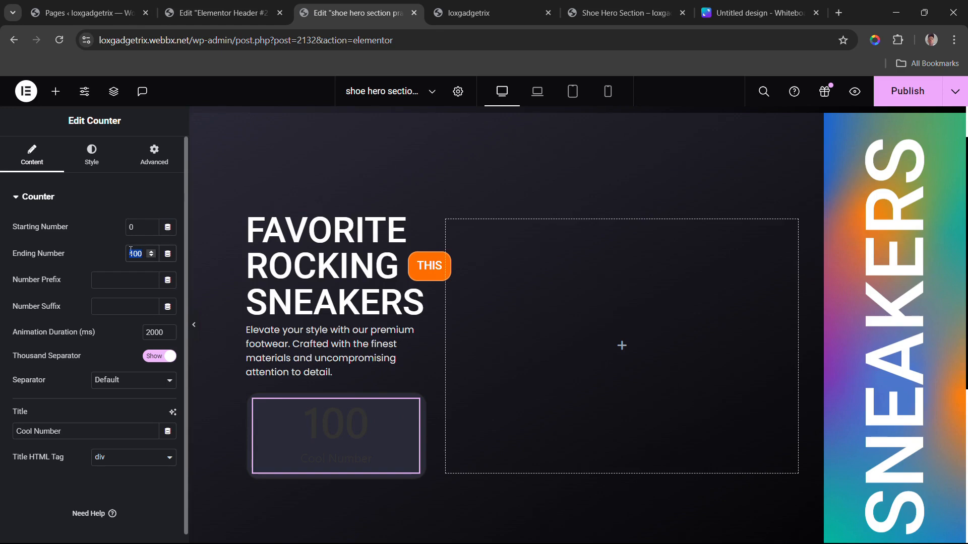
key("BackSpace")
left_click(123, 284)
type("K")
key("BackSpace")
Step: Color the counter's number with the global color "orange"
left_click(77, 160)
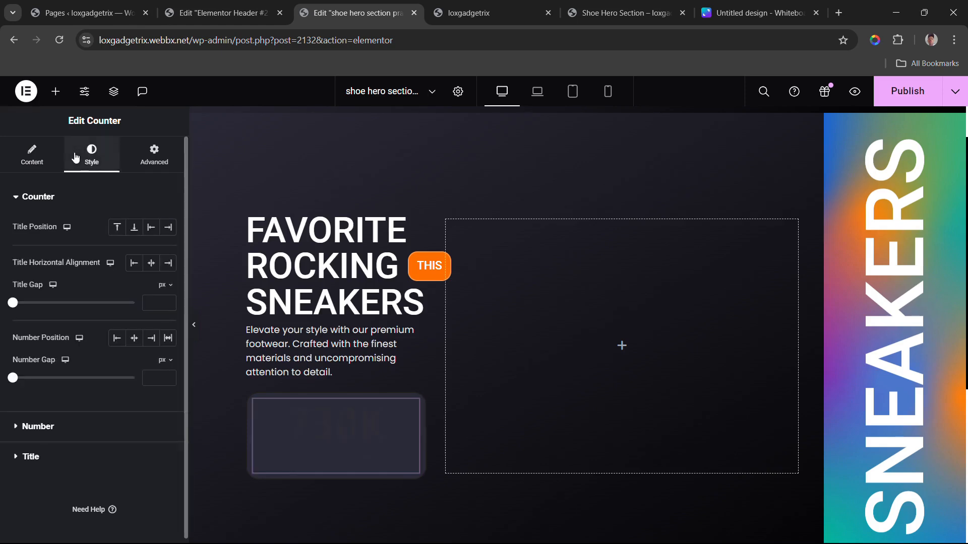
left_click(43, 438)
left_click(168, 257)
left_click_drag(137, 283, 95, 308)
left_click(82, 261)
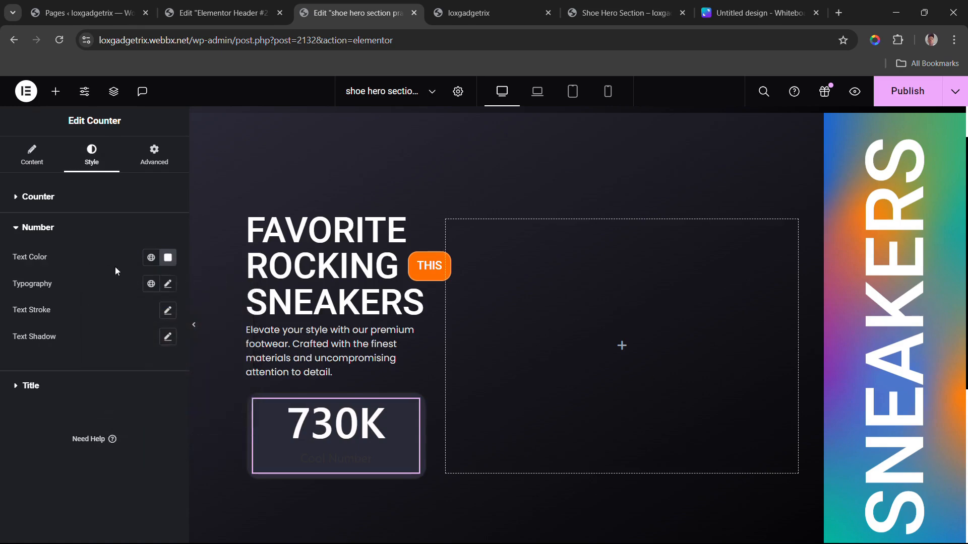
left_click(151, 262)
left_click(35, 470)
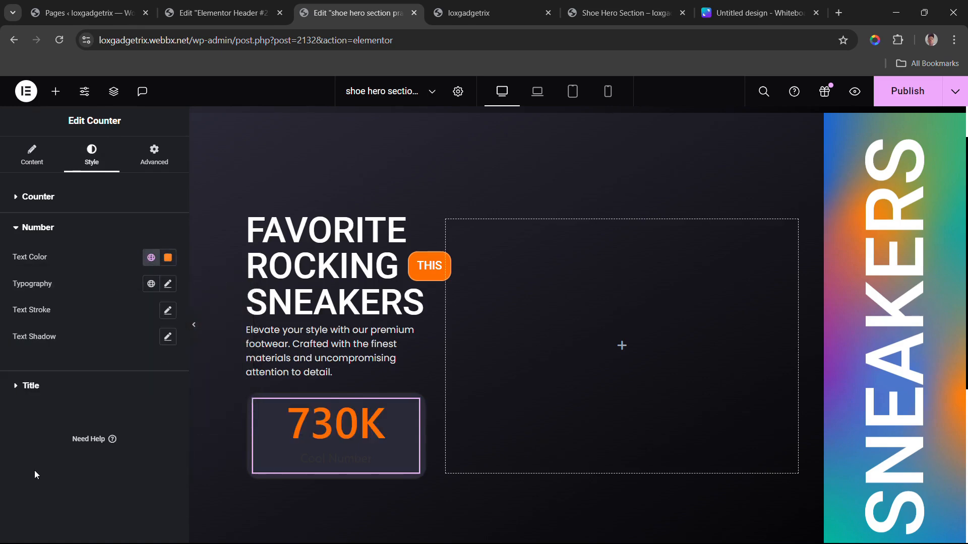
Step: Set the counter number's typography to the Roboto family with weight 400 (Normal)
left_click(167, 285)
left_click(125, 345)
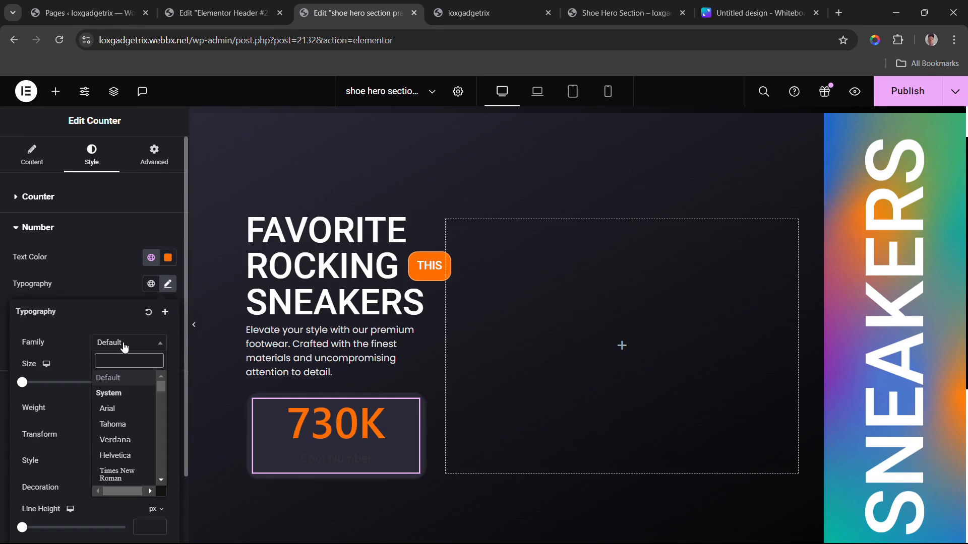
type("ROBOTO")
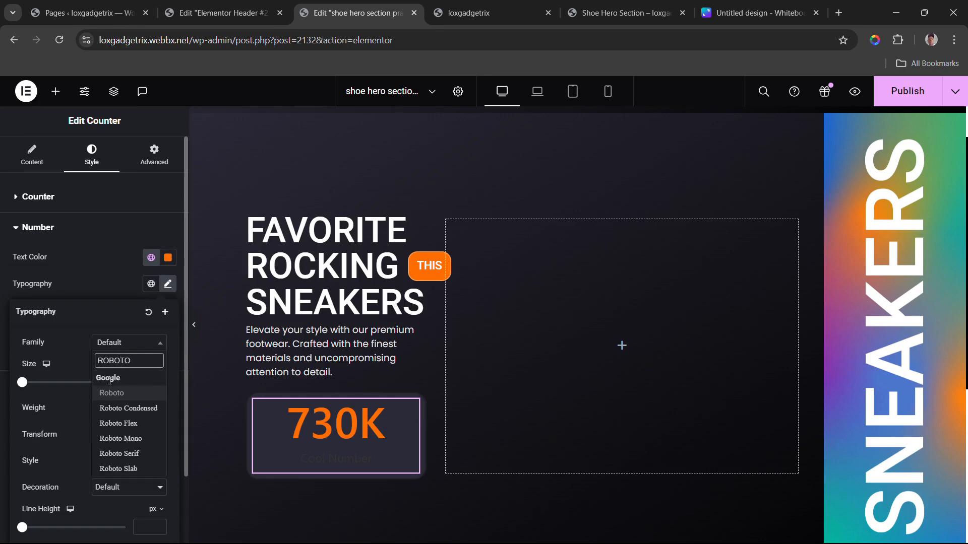
left_click(116, 398)
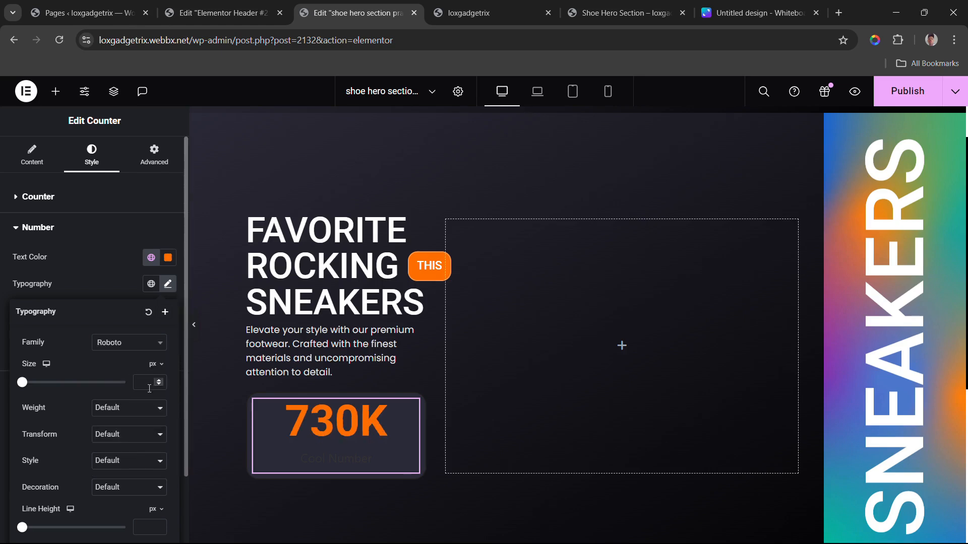
left_click(132, 409)
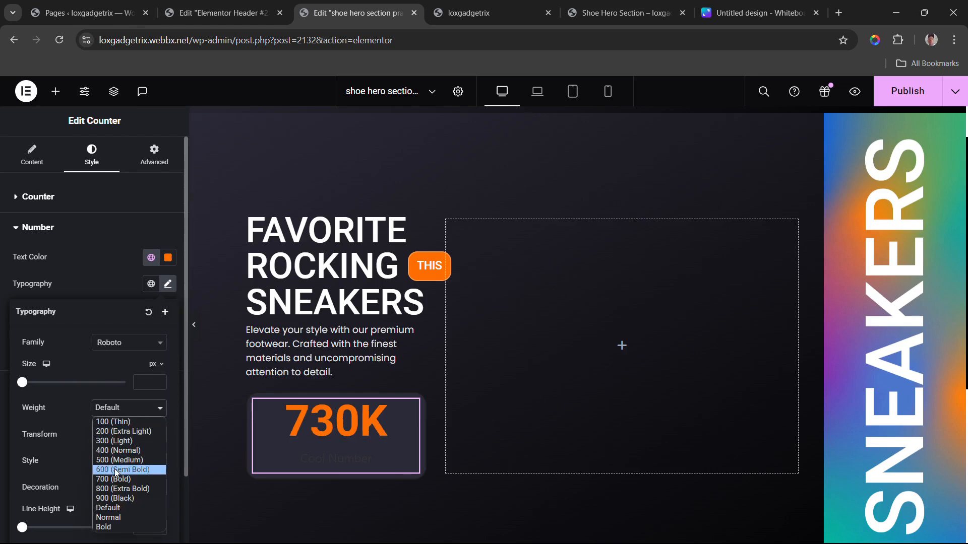
left_click(126, 470)
left_click(119, 410)
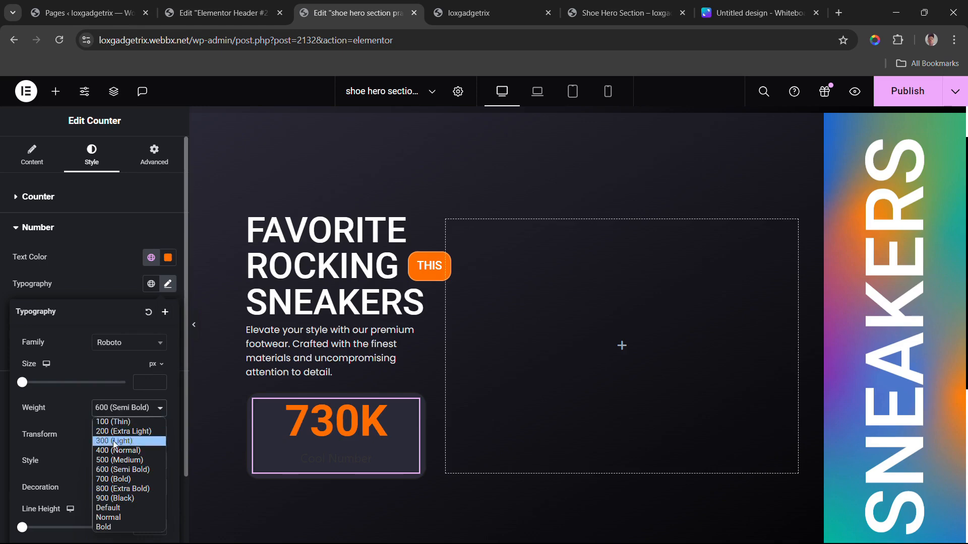
left_click(111, 456)
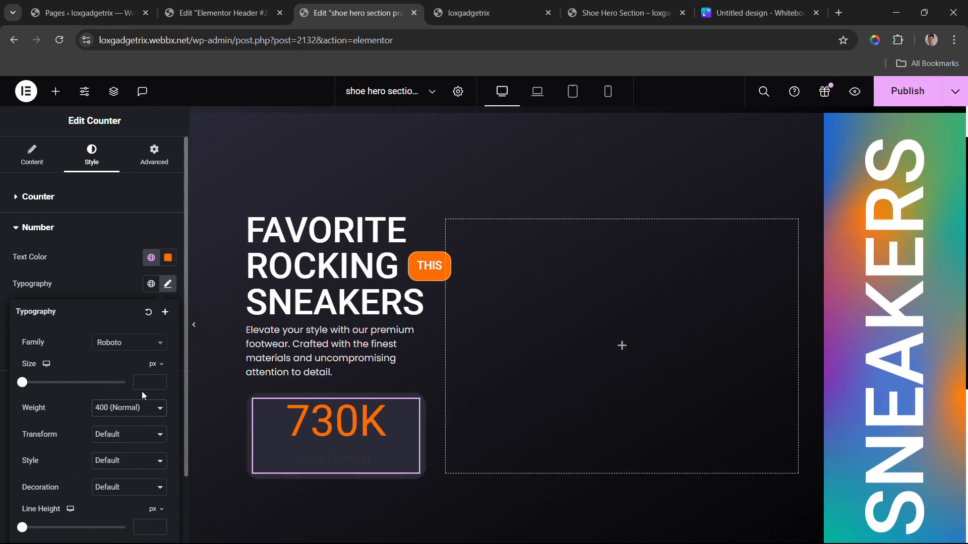
left_click(143, 410)
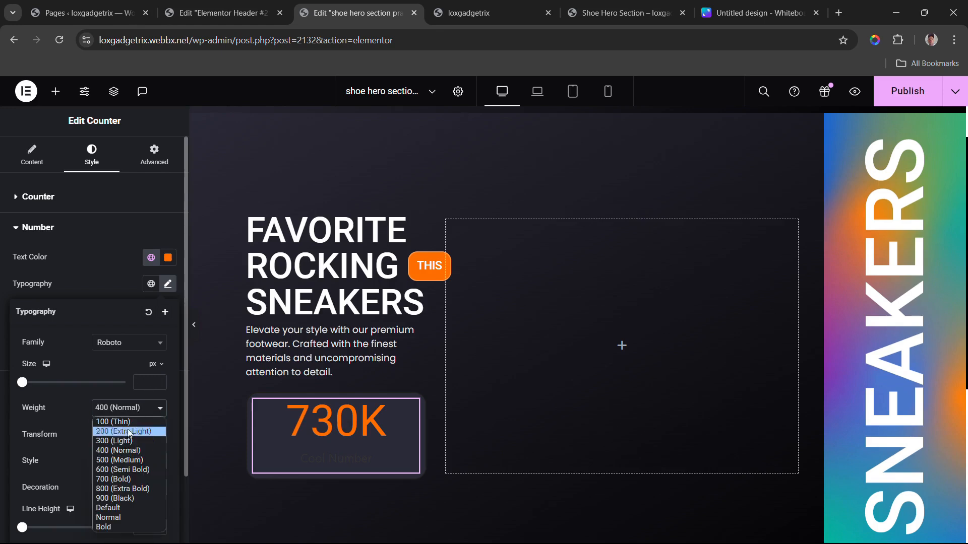
left_click(120, 456)
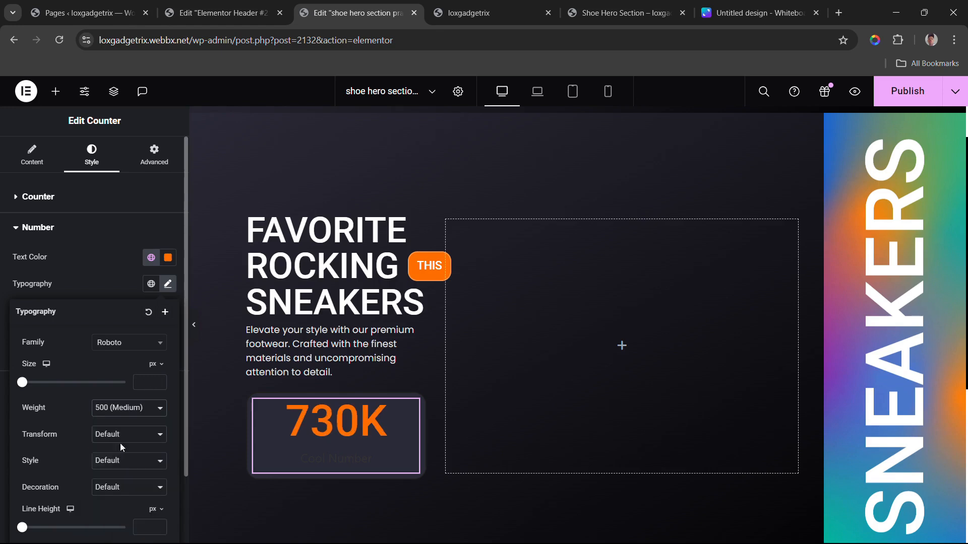
left_click(122, 407)
left_click(117, 452)
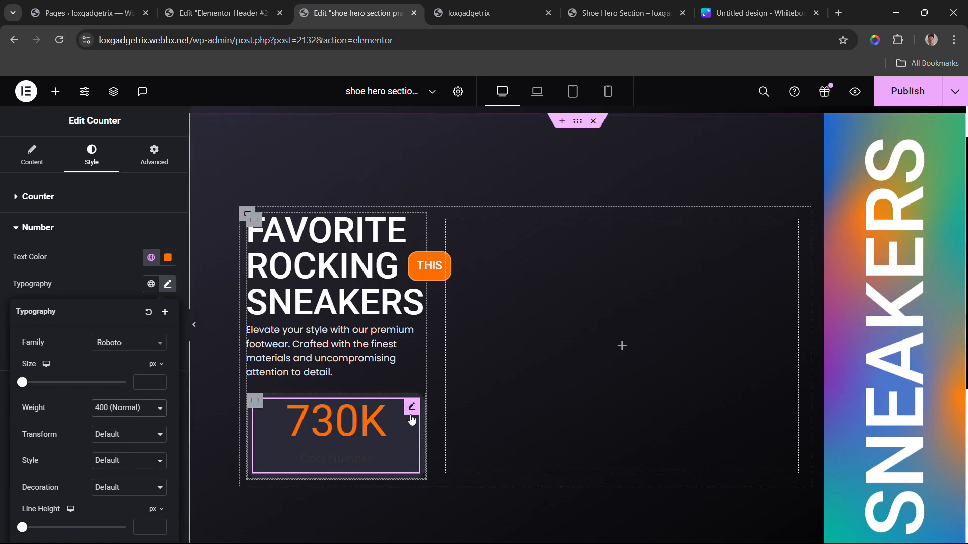
Step: Remove the "Cool Number" title from the counter
left_click(412, 419)
left_click(34, 167)
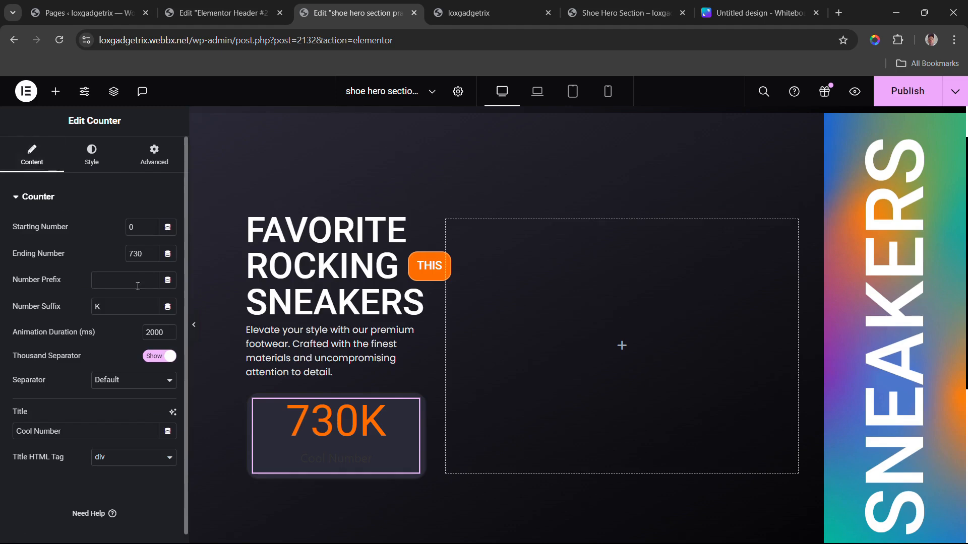
triple_click(65, 439)
key("BackSpace")
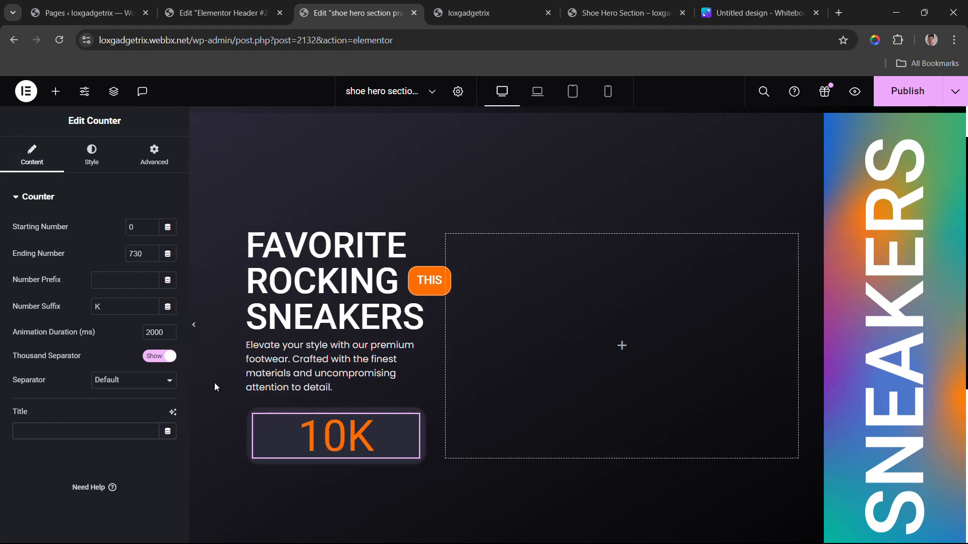
Step: Add a Text Editor widget below the counter inside the card container
left_click(258, 420)
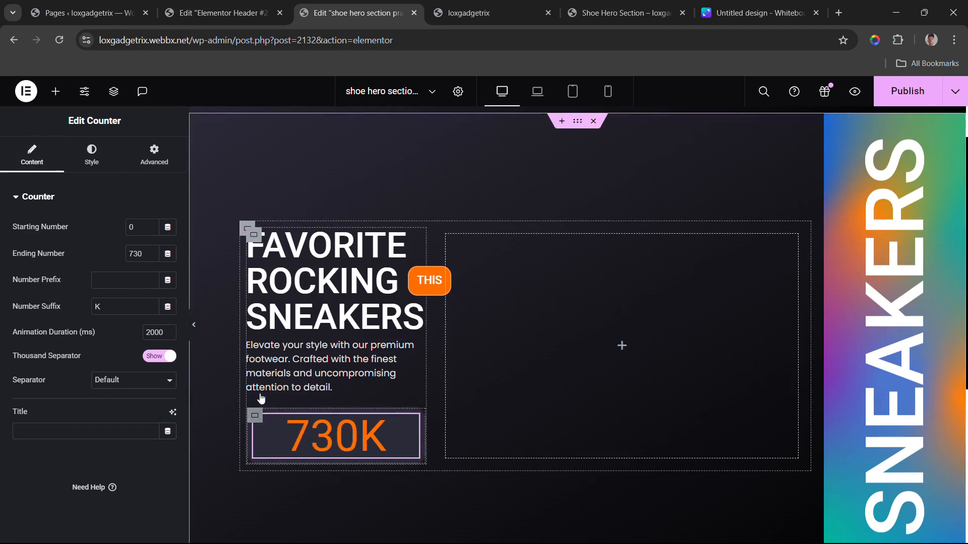
left_click(55, 92)
left_click_drag(51, 474, 335, 449)
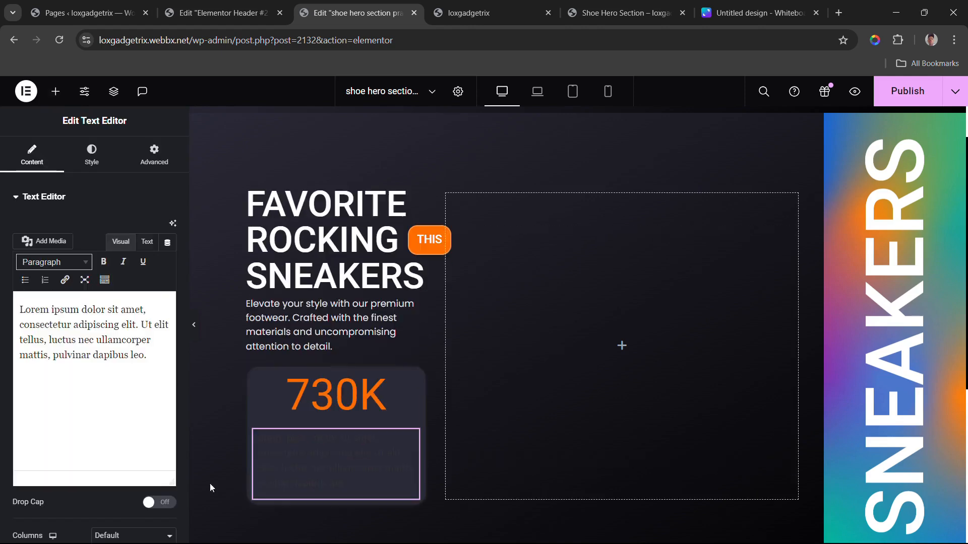
Step: Set the text color of the new text in the counter card to white
left_click(102, 159)
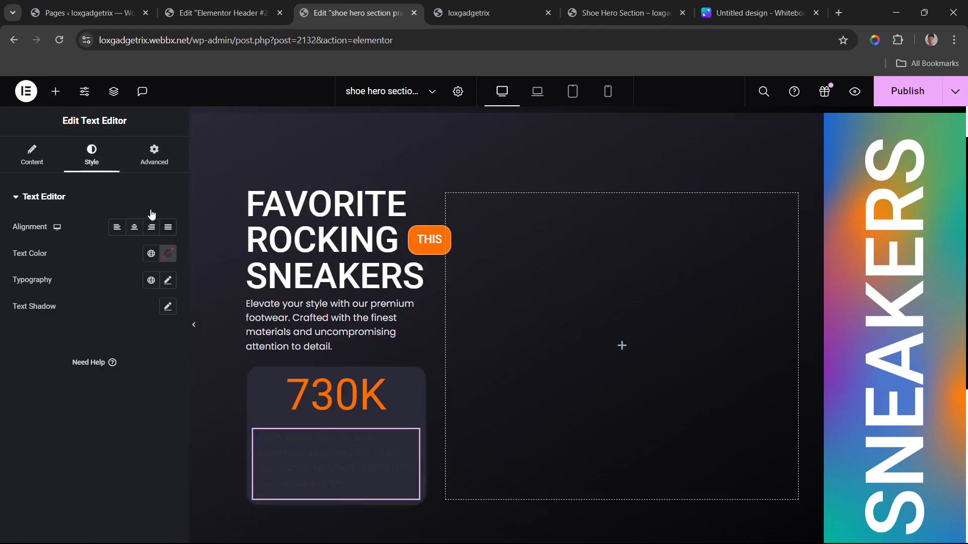
left_click(165, 254)
left_click_drag(104, 330, 69, 237)
left_click(74, 243)
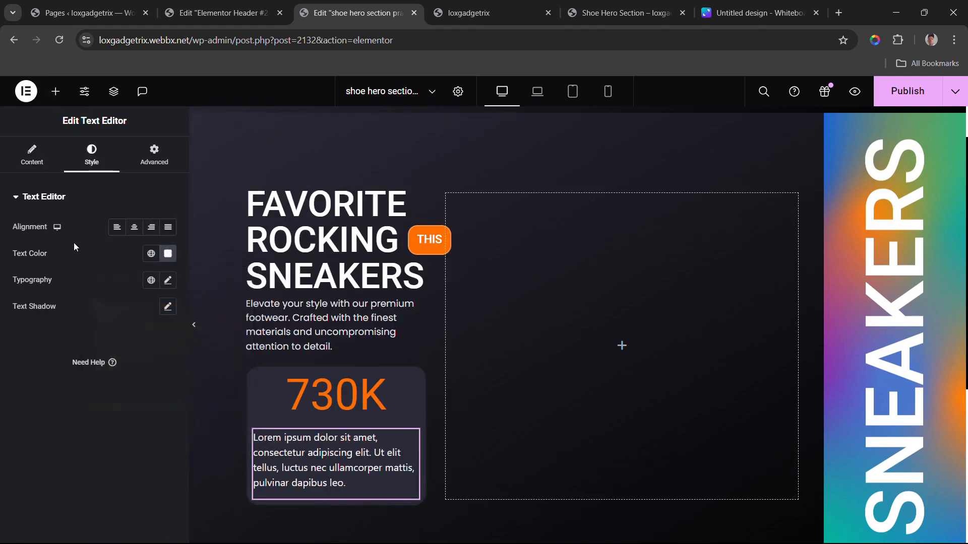
Step: Replace the placeholder text in the counter card with "We’re here to ship our products to customers worldwide."
left_click(32, 156)
double_click(95, 324)
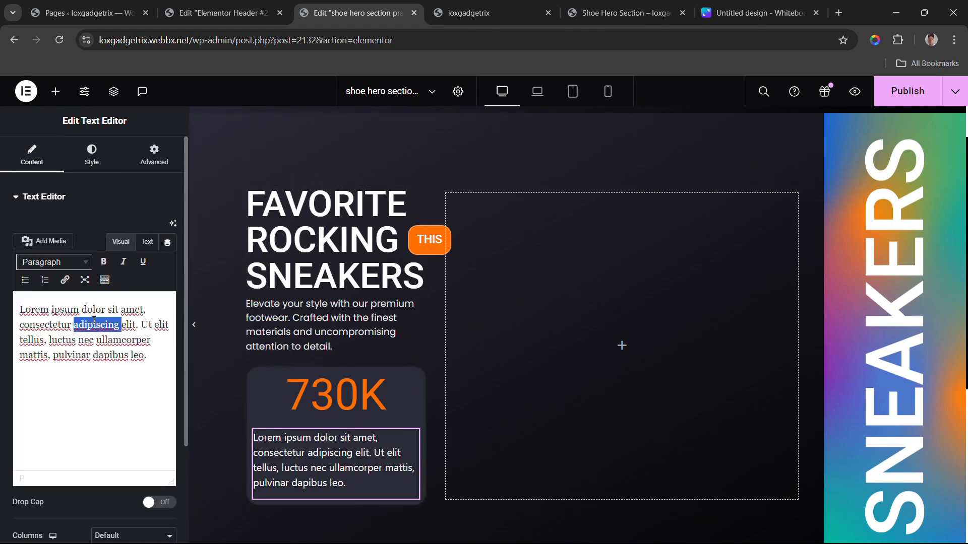
key("ctrl+a")
type("We’re here to ship our products to customers worldwide.")
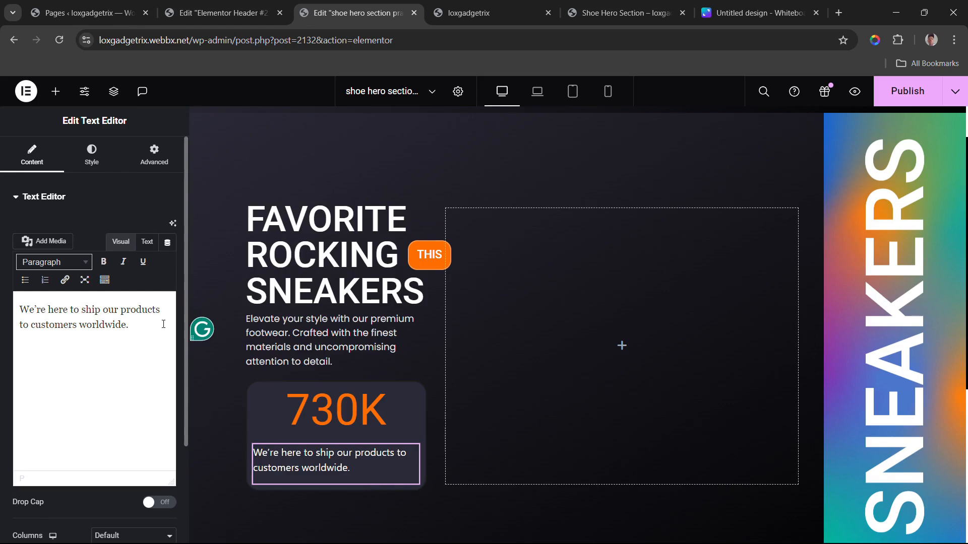
Step: Set the typography family of the shipping text in the counter card to Poppins
right_click(416, 329)
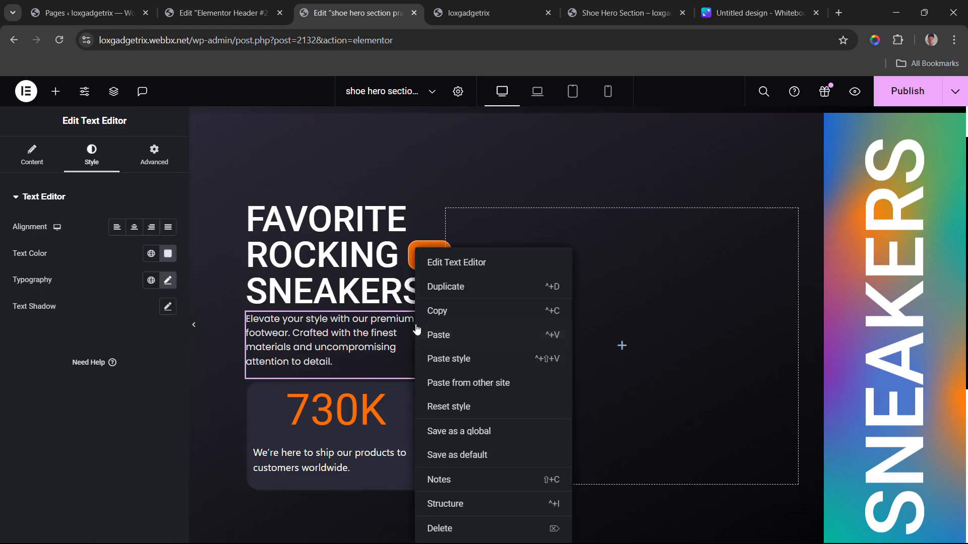
left_click(447, 310)
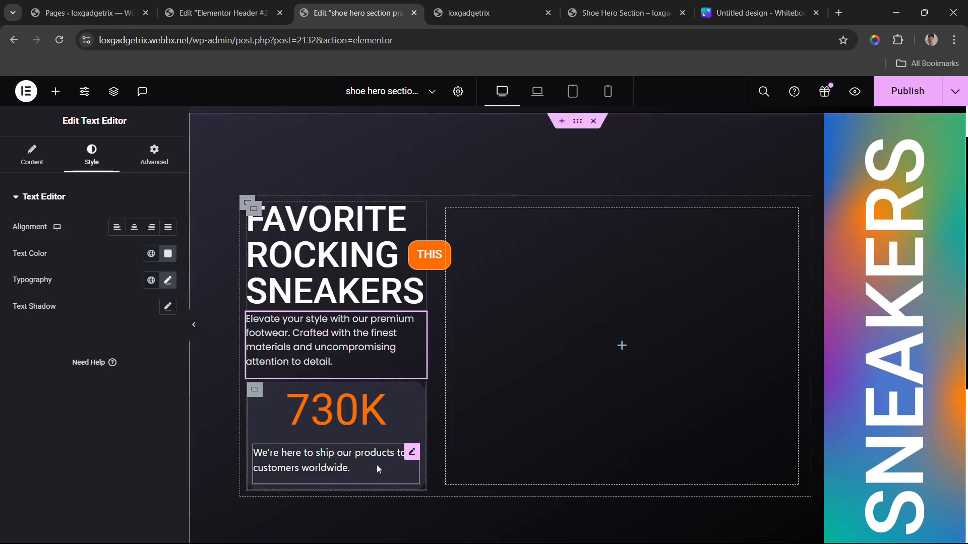
left_click(413, 452)
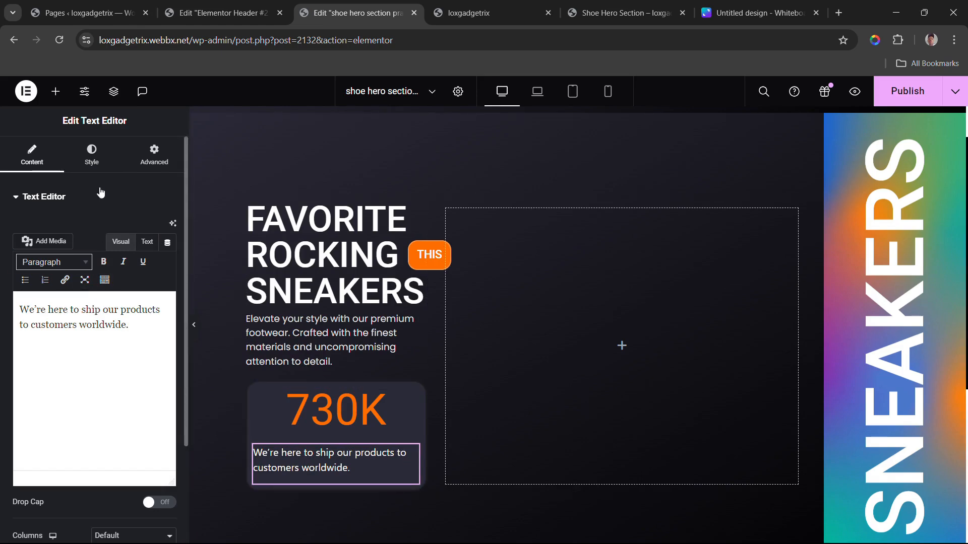
left_click(93, 156)
left_click(168, 280)
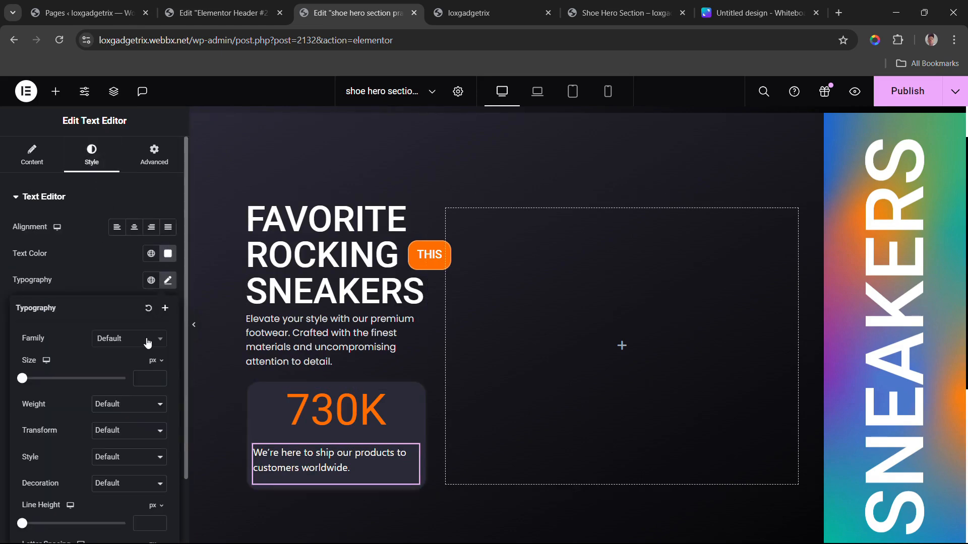
left_click(147, 343)
type("POPP")
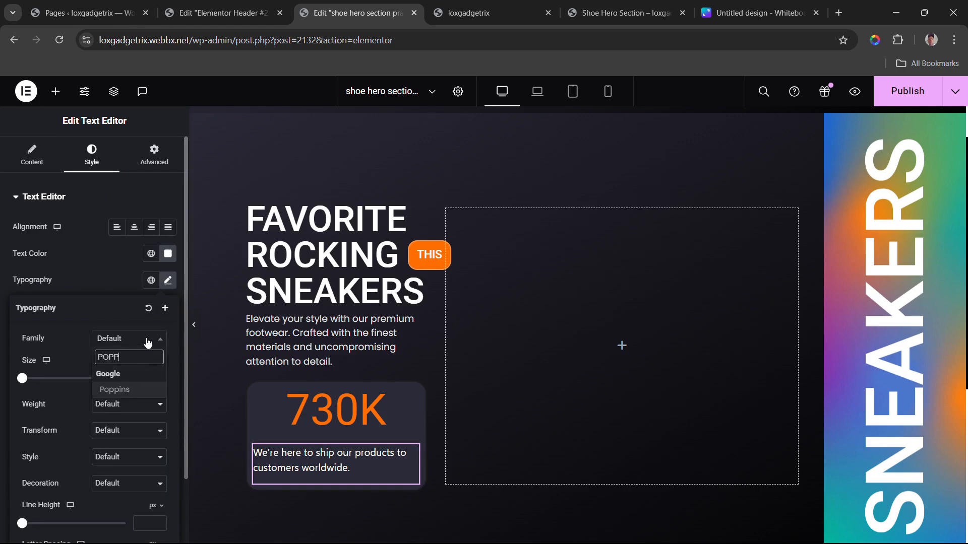
left_click(126, 391)
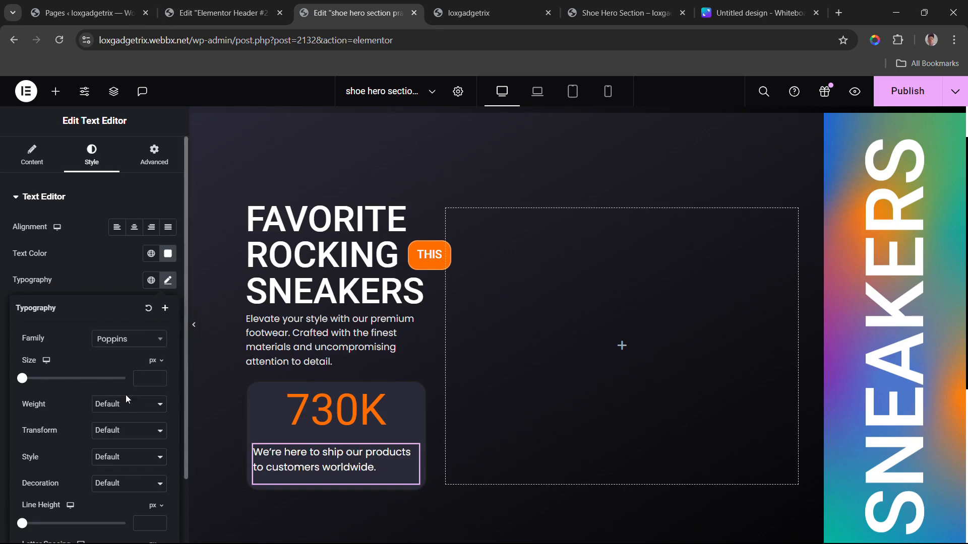
left_click(105, 273)
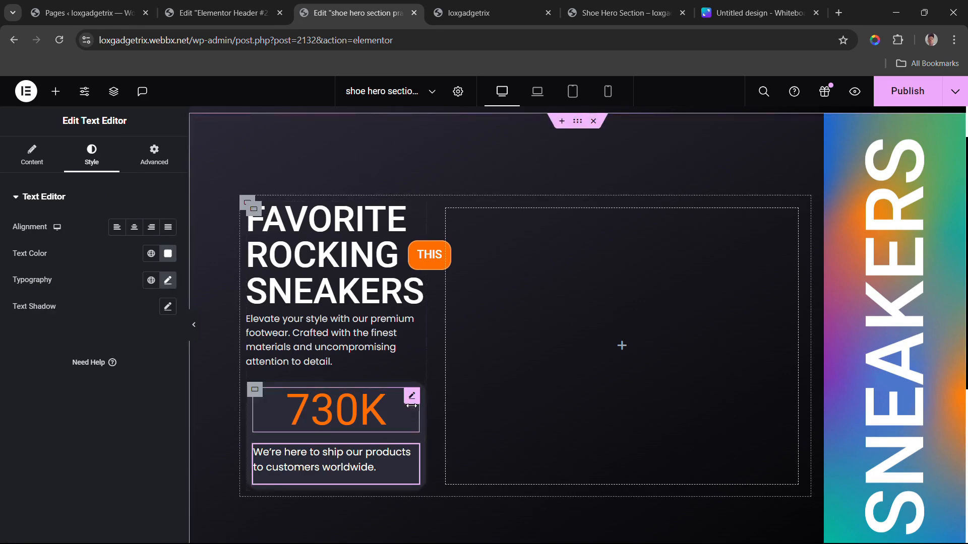
Step: Set the number position of the 730K counter to the start, in line with the shipping text
left_click(407, 406)
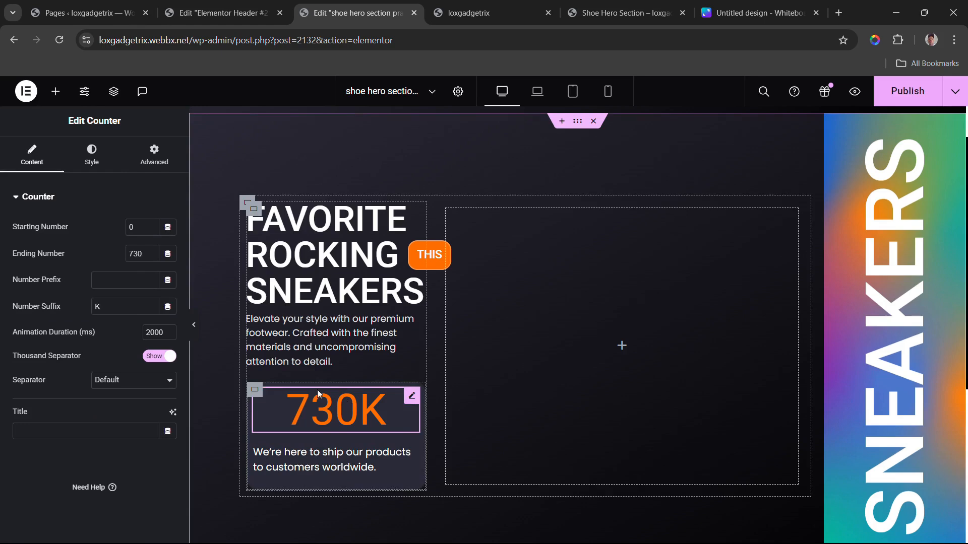
left_click(116, 165)
left_click(117, 238)
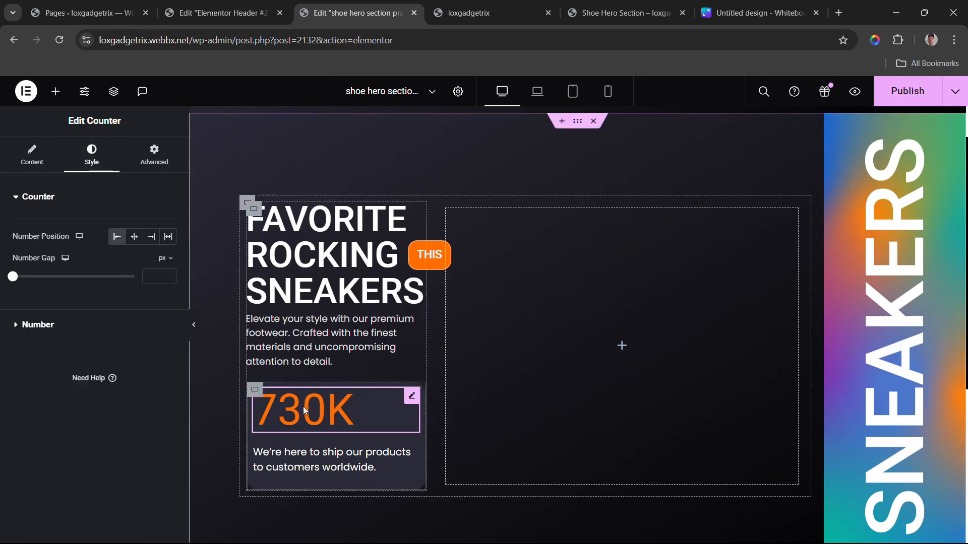
Step: Set the padding of the counter card container to 15 px on all sides
left_click(250, 393)
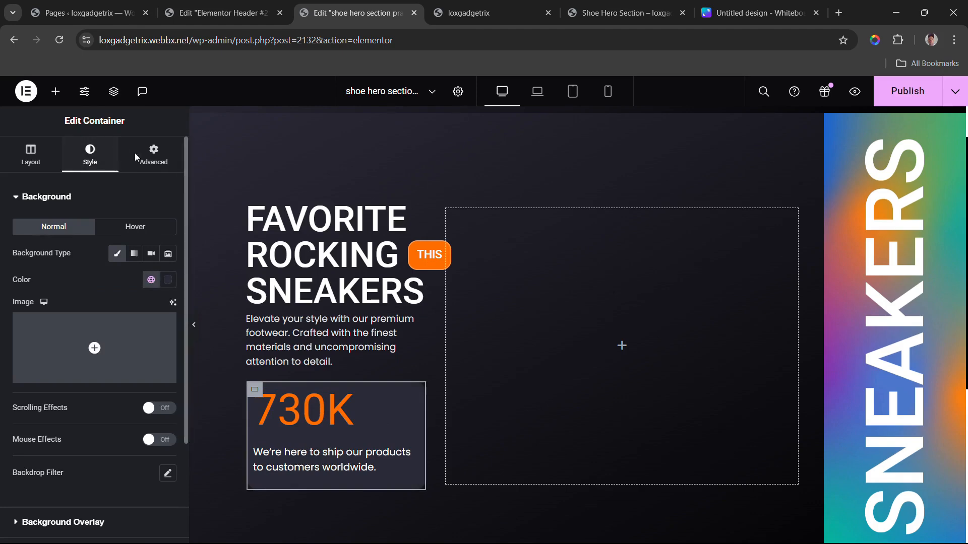
left_click(152, 155)
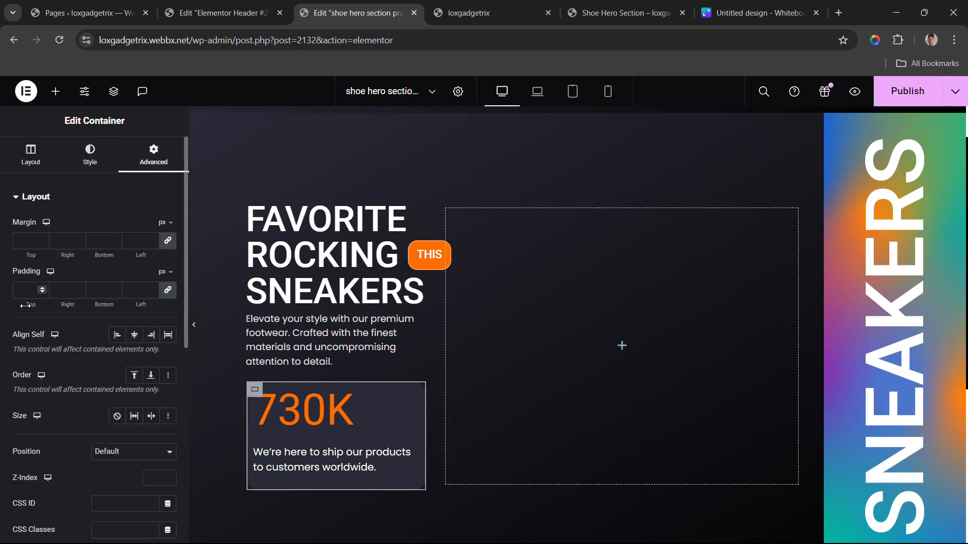
left_click_drag(25, 306, 26, 303)
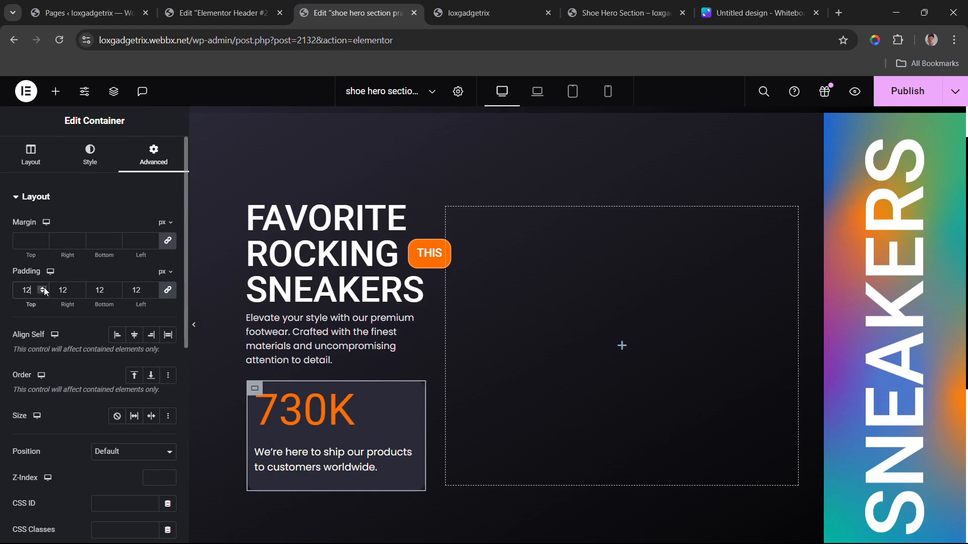
triple_click(44, 288)
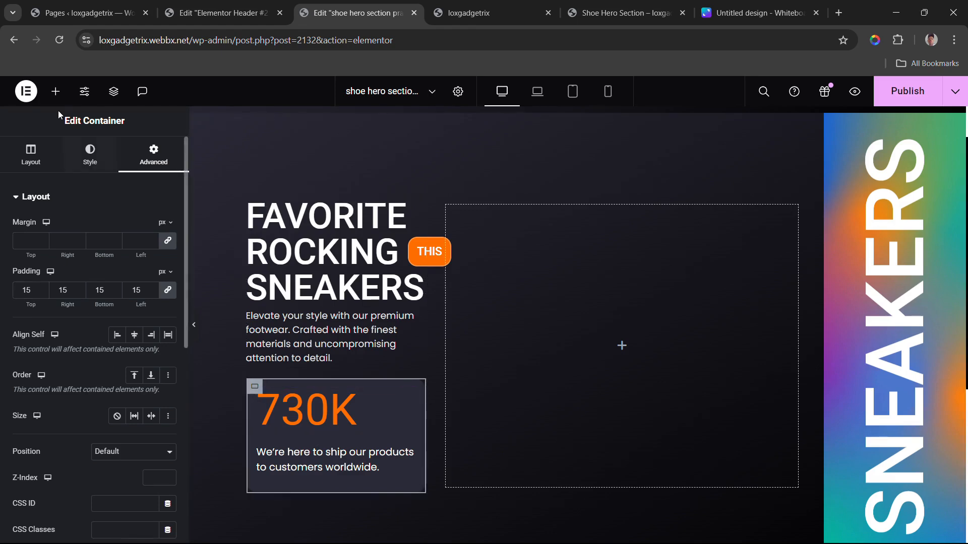
Step: Add an Image widget and an add-on Button widget below the shipping text in the counter card
left_click(55, 91)
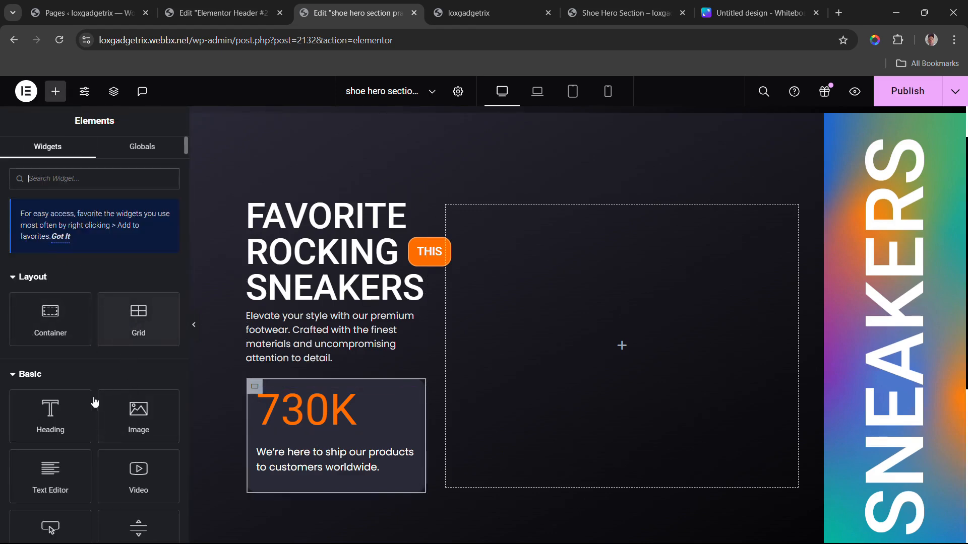
left_click(134, 424)
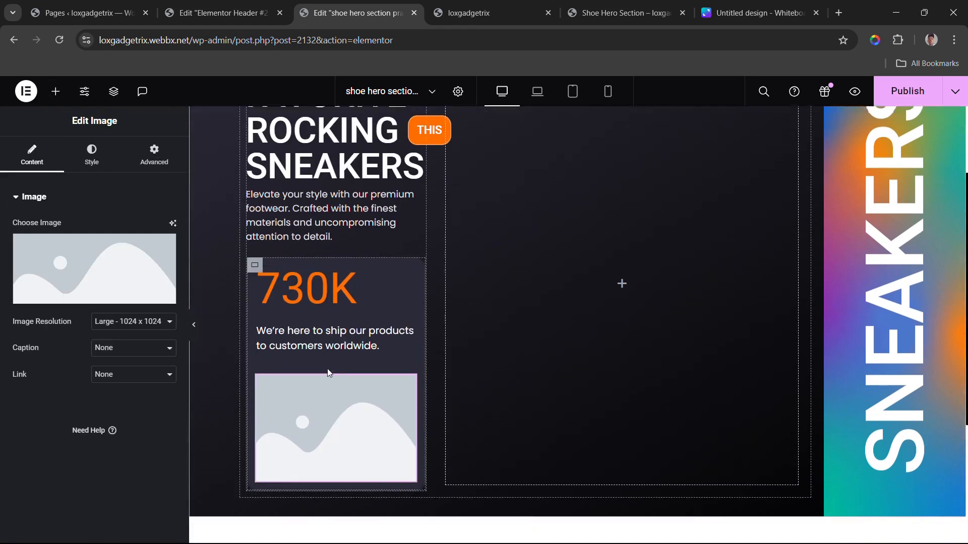
left_click(55, 91)
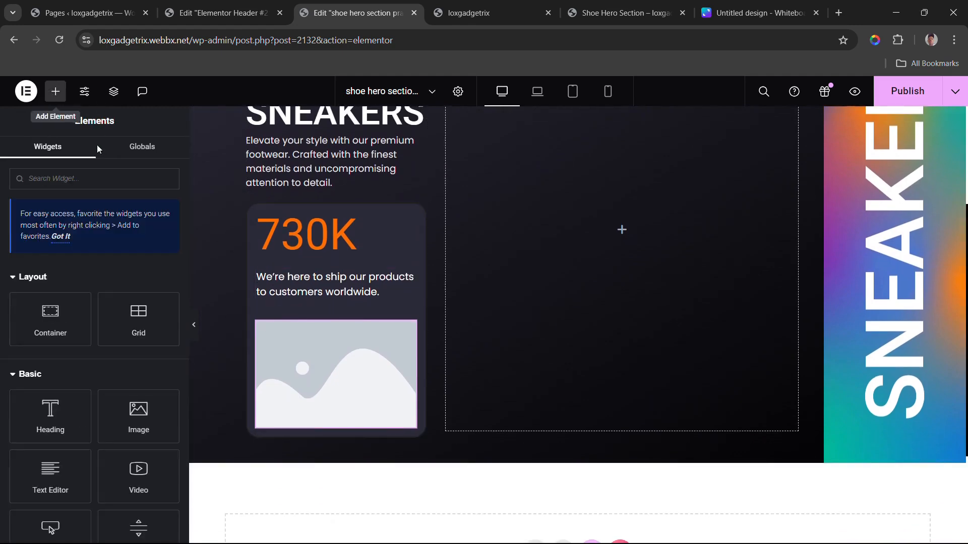
left_click(80, 179)
type("BUTTON")
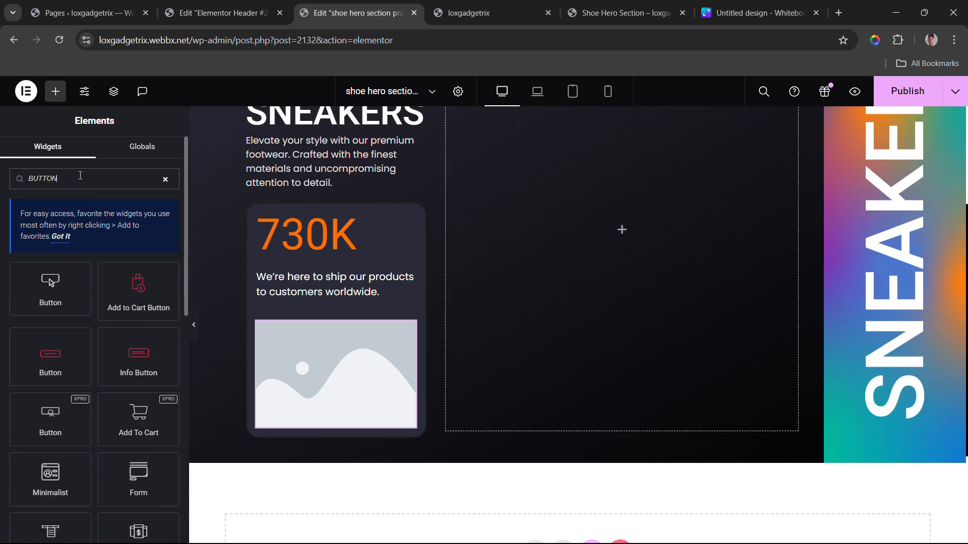
left_click(50, 359)
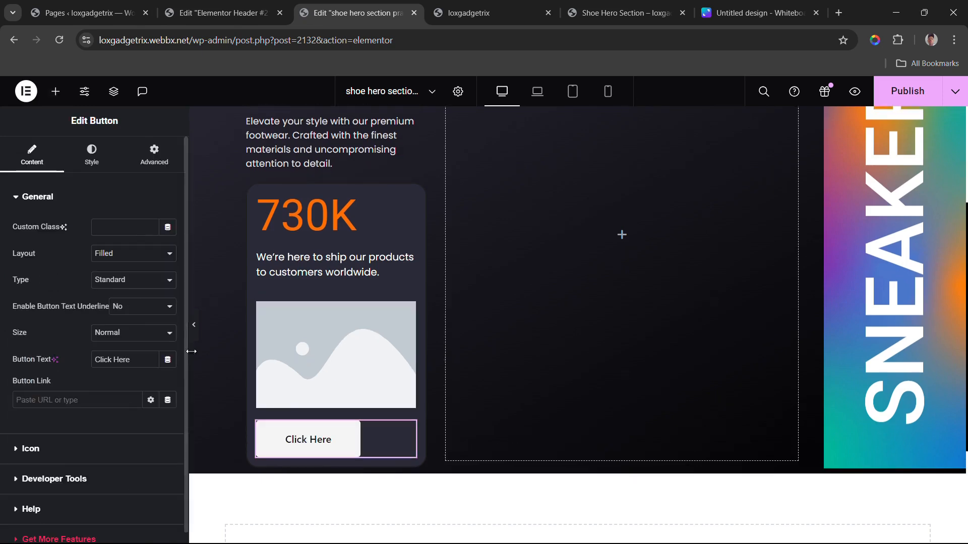
Step: Choose Asset-10-1.png from the media library as the picture for the counter card's image placeholder
left_click(399, 307)
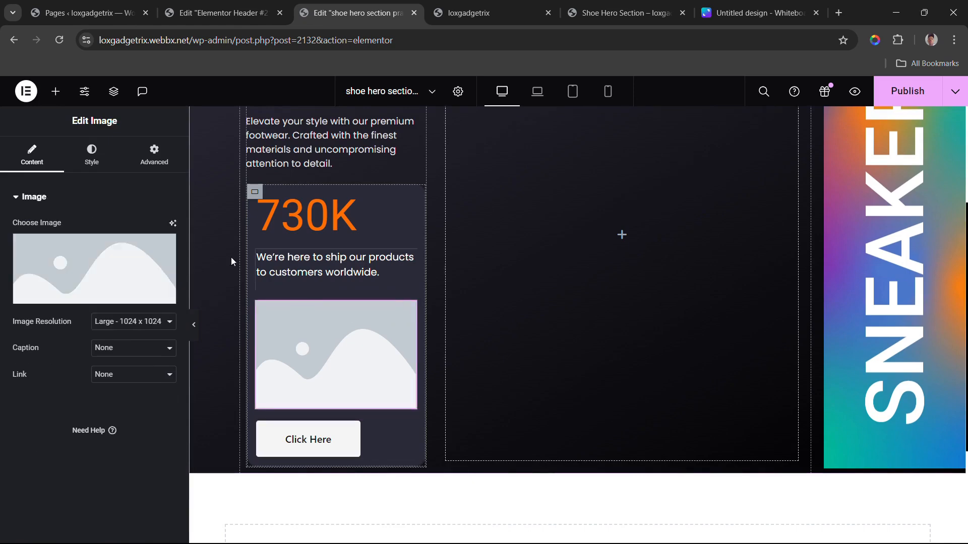
left_click(68, 295)
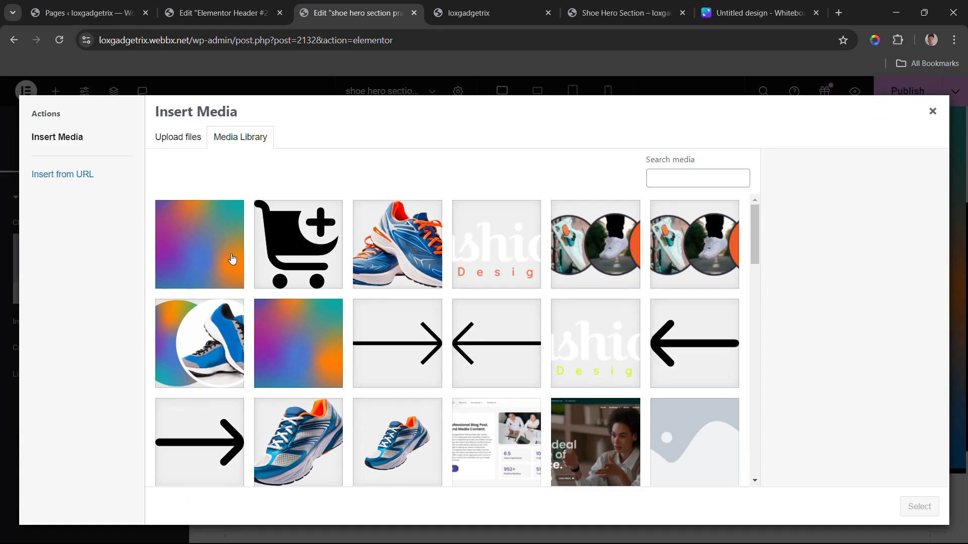
left_click(583, 245)
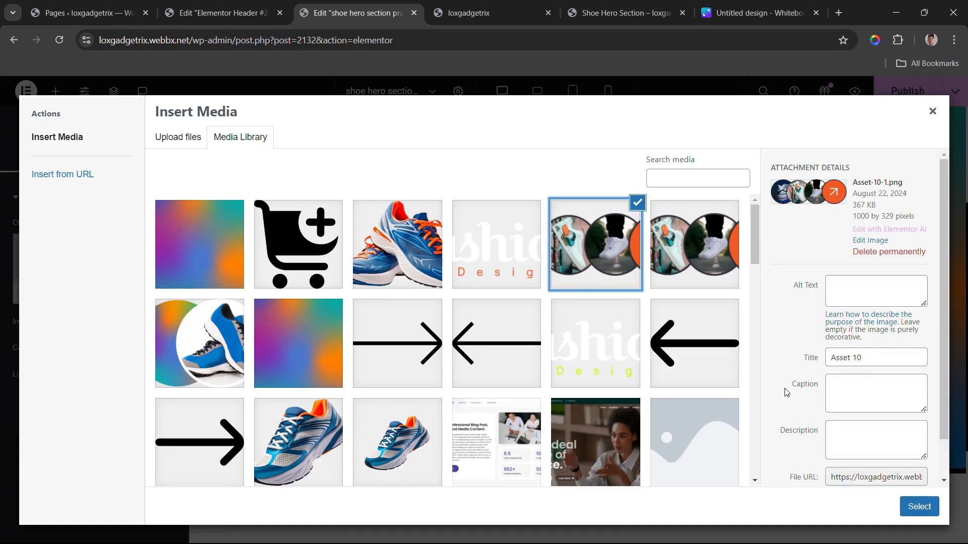
left_click(729, 243)
left_click(626, 232)
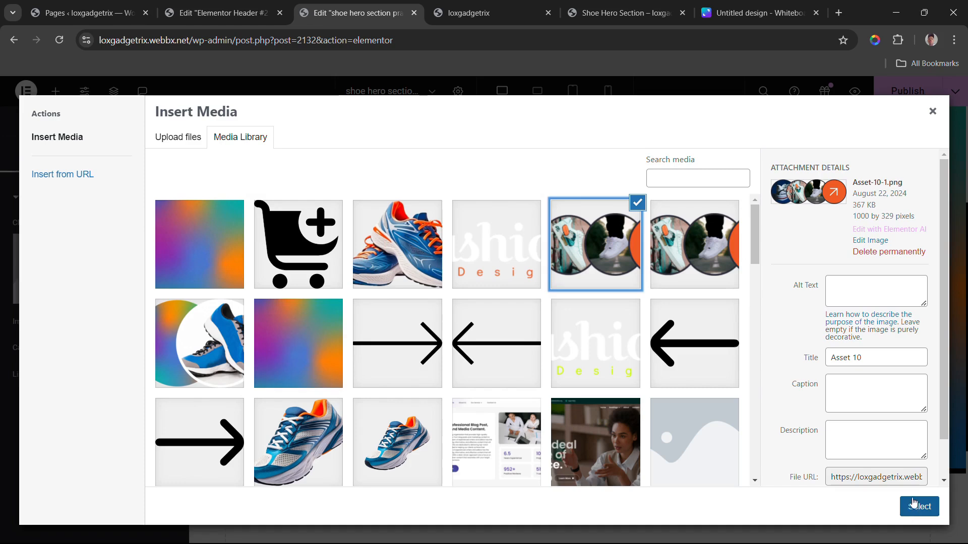
Step: Use the 1000 by 329 pixel version of the Asset 10 sneaker image for the card's image widget
left_click(723, 248)
left_click_drag(873, 209, 854, 209)
left_click(844, 222)
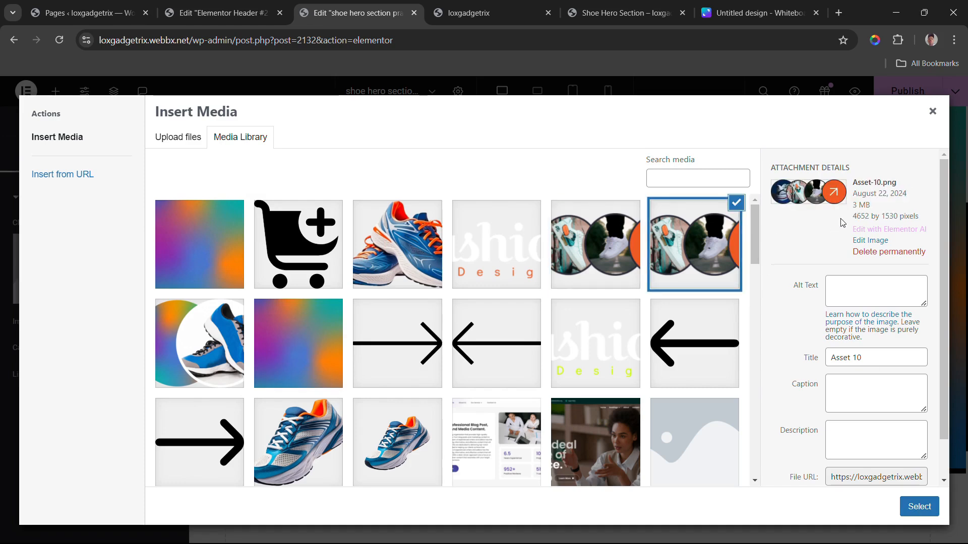
left_click(606, 230)
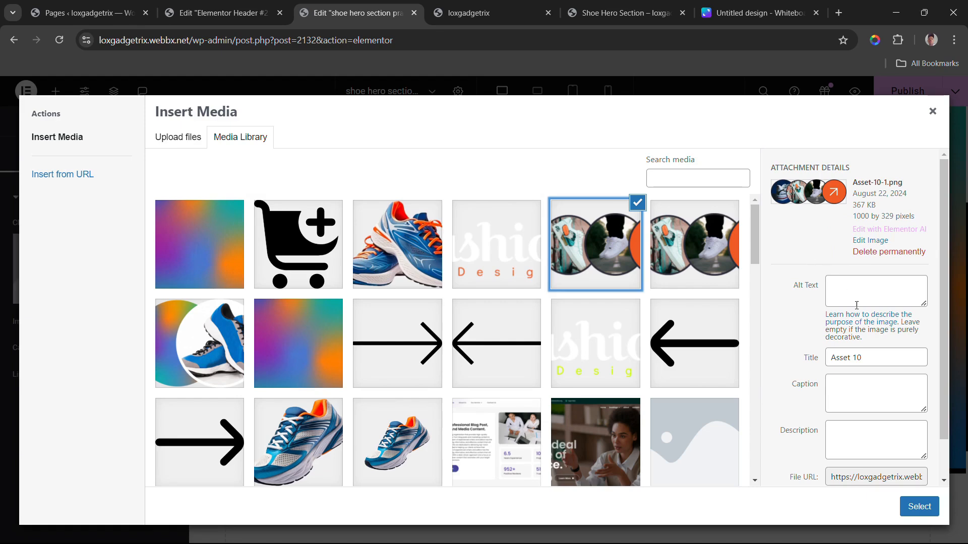
left_click(919, 506)
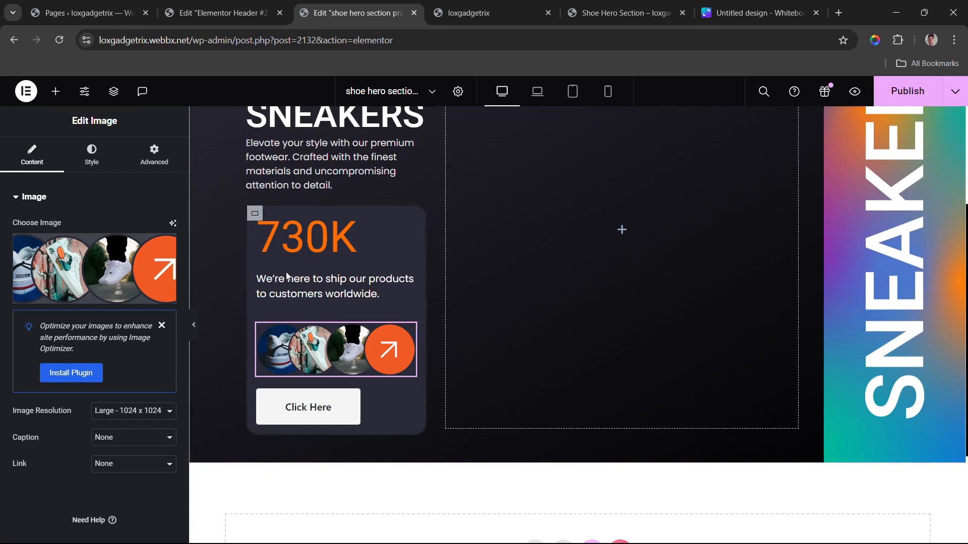
Step: Change the card button's text to "Purchase" and set its size to Normal Full Width
scroll(353, 428, "up", 1)
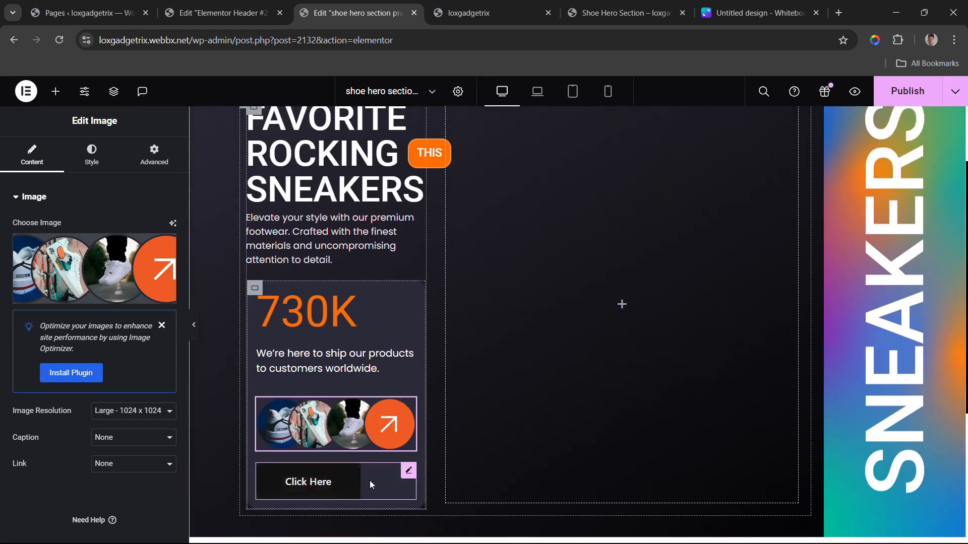
left_click(370, 485)
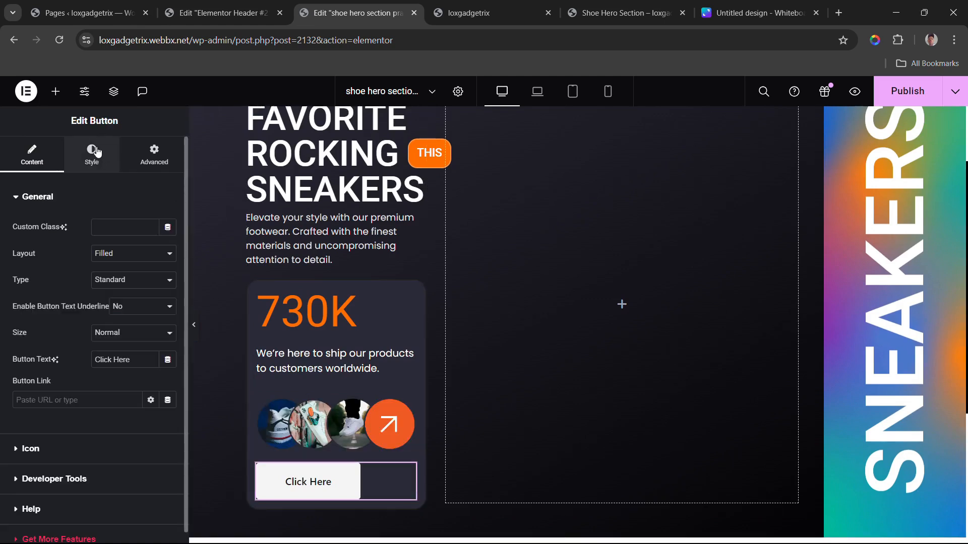
triple_click(121, 365)
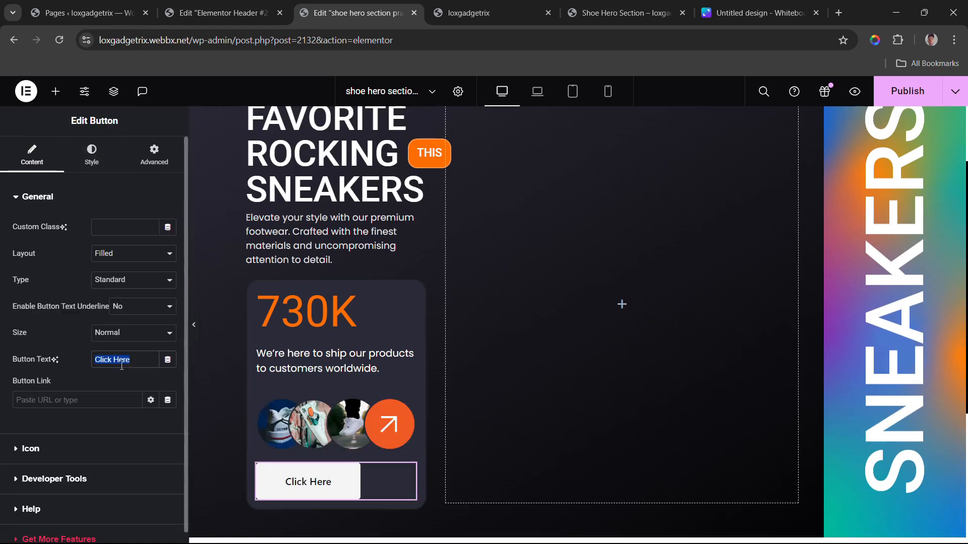
type("Pu")
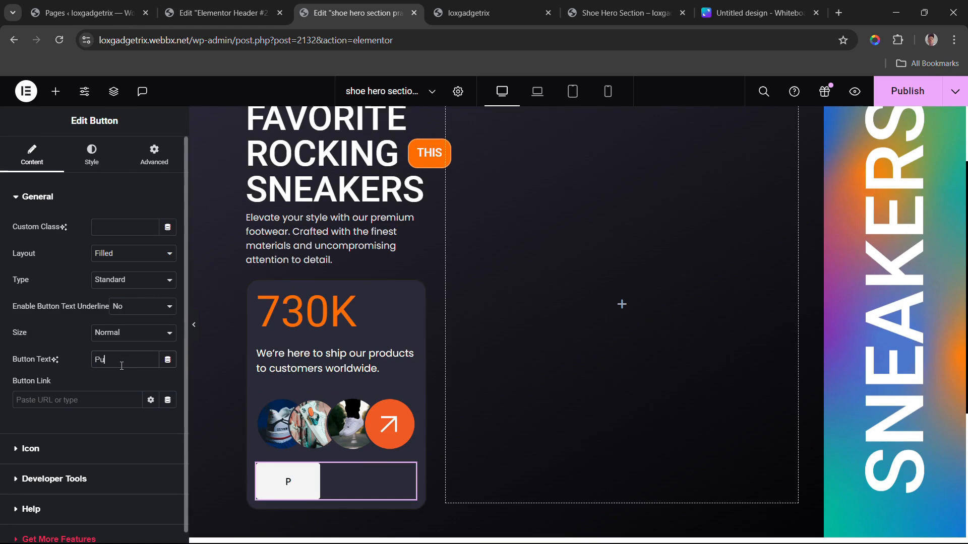
type("rshase")
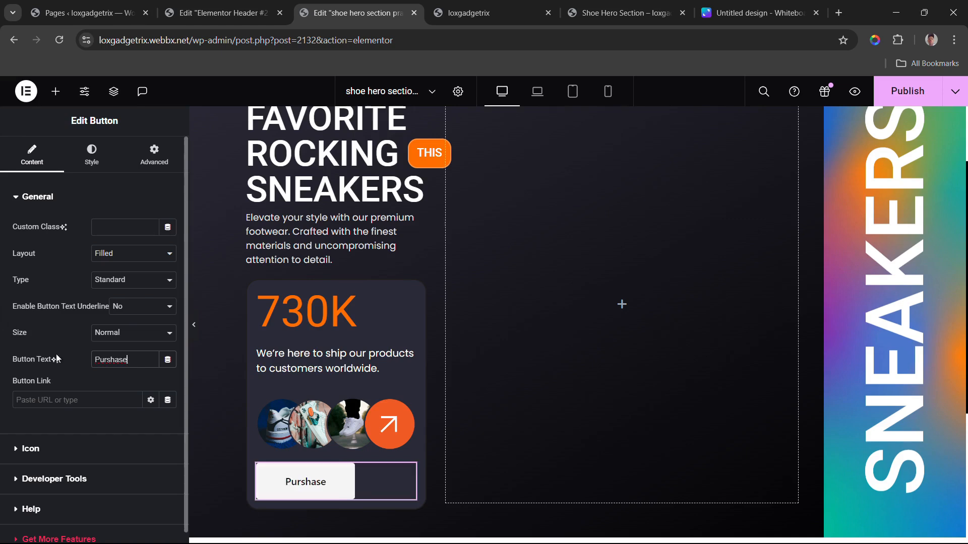
right_click(110, 359)
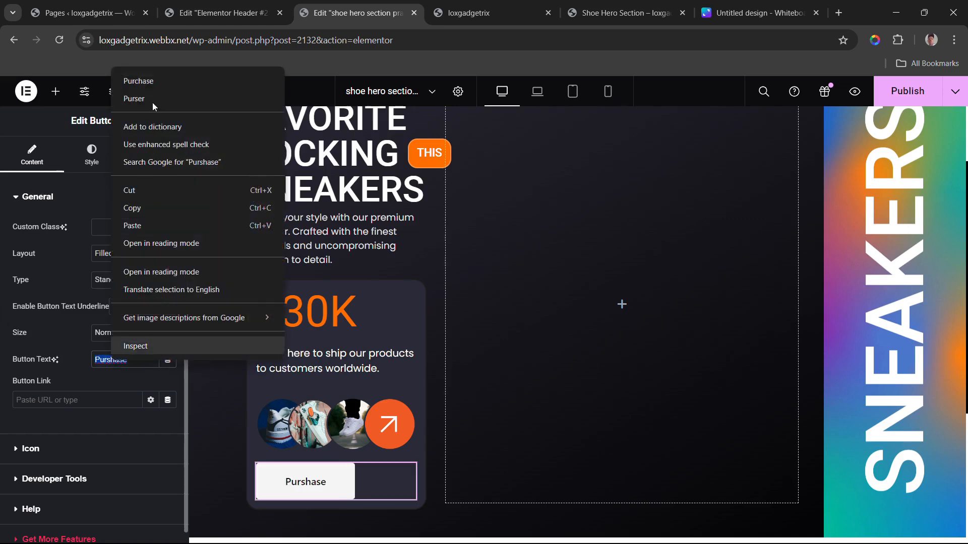
left_click(151, 81)
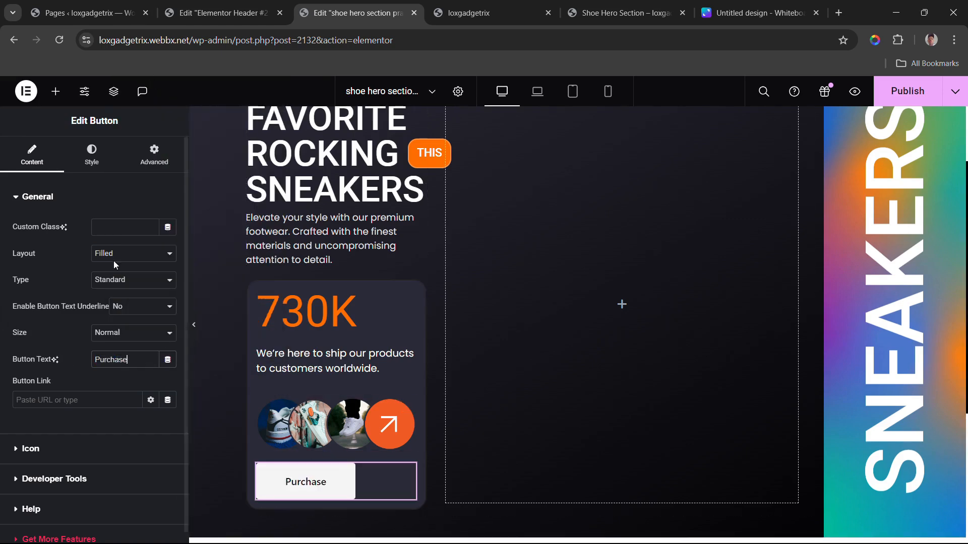
left_click(110, 337)
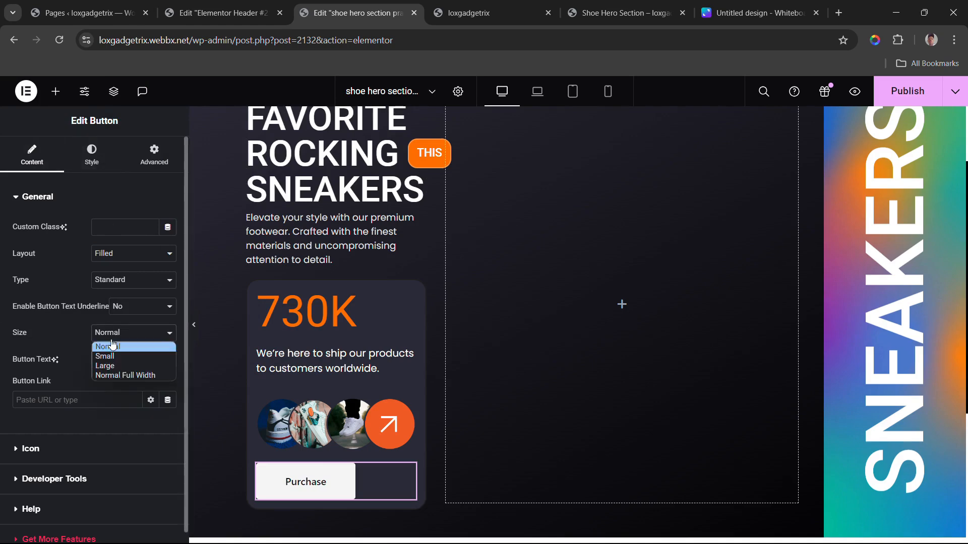
left_click(118, 376)
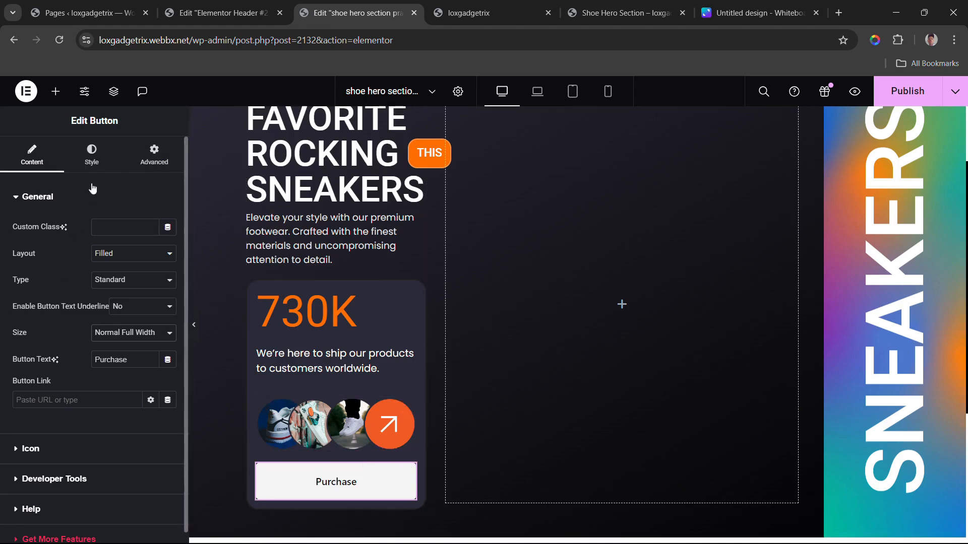
Step: Try shopping-cart-add.svg from the media library as the Purchase button's icon and remove it
left_click(97, 160)
left_click(50, 158)
scroll(91, 285, "down", 1)
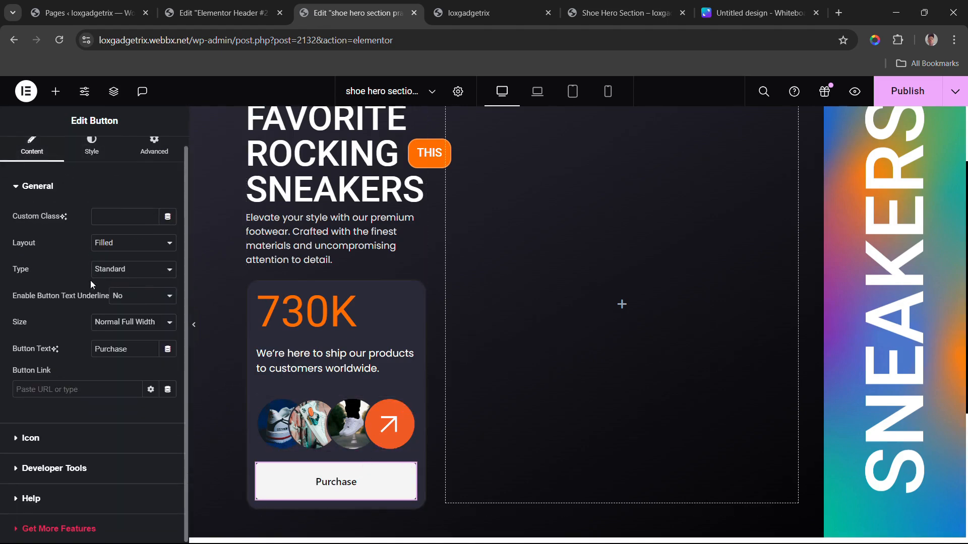
left_click(69, 442)
left_click(144, 328)
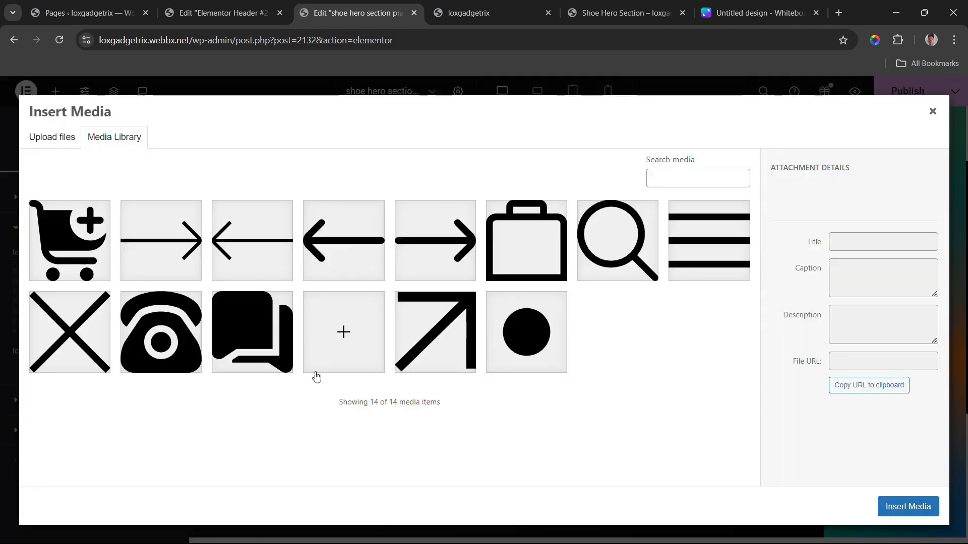
left_click(511, 270)
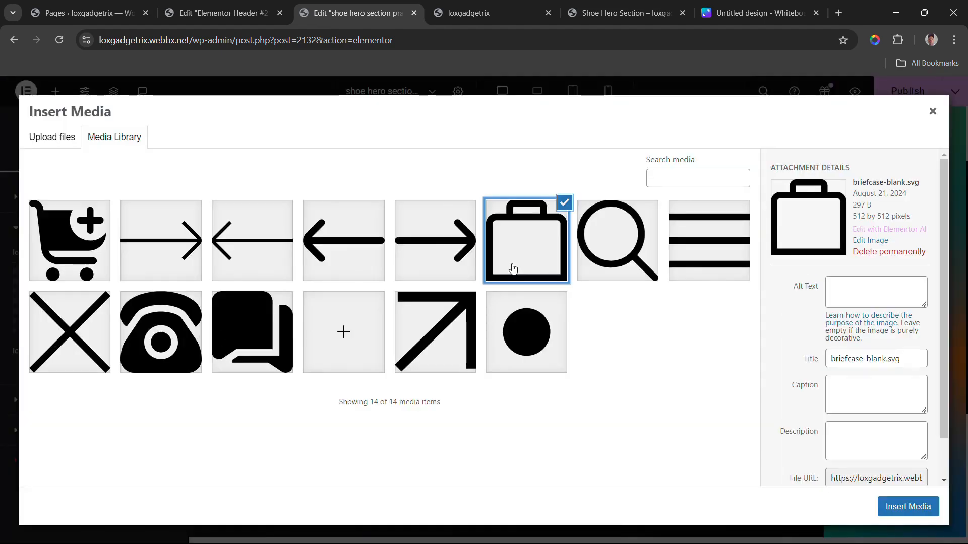
left_click(70, 240)
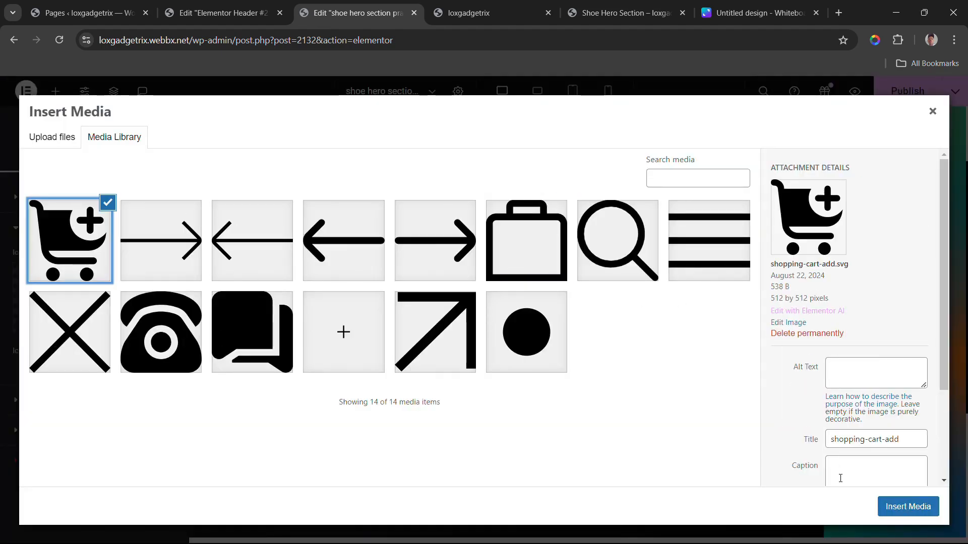
left_click(883, 507)
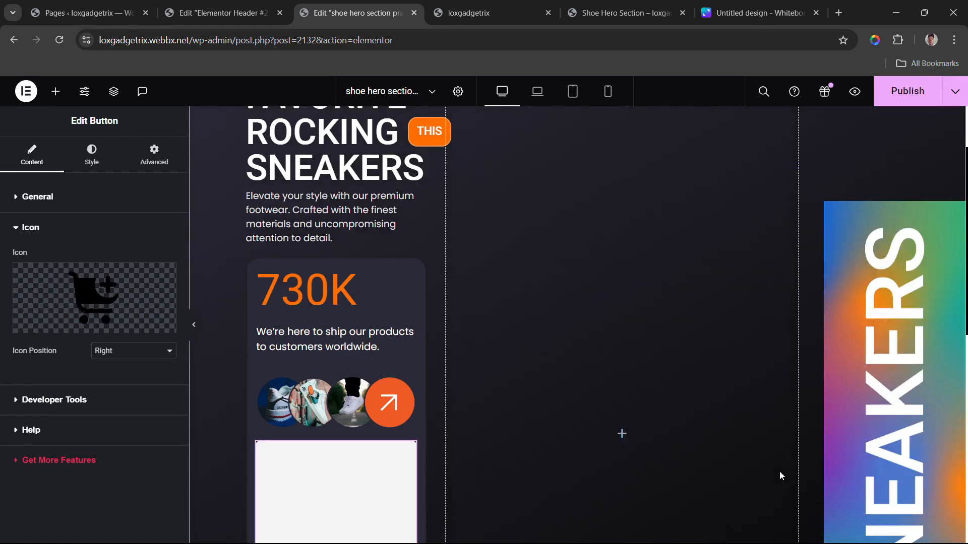
left_click(164, 277)
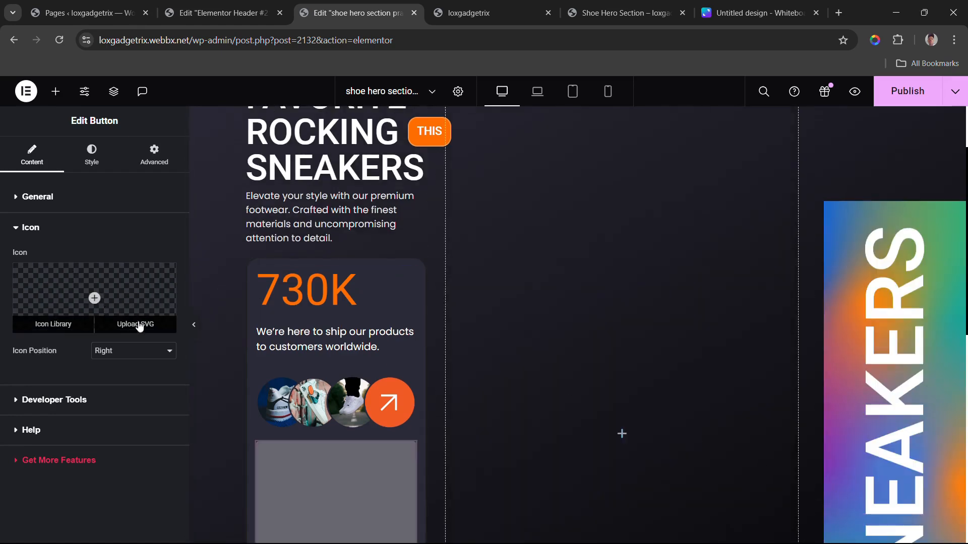
Step: Find "cart" in the icon library and insert the Cart plus icon into the Purchase button
left_click(72, 325)
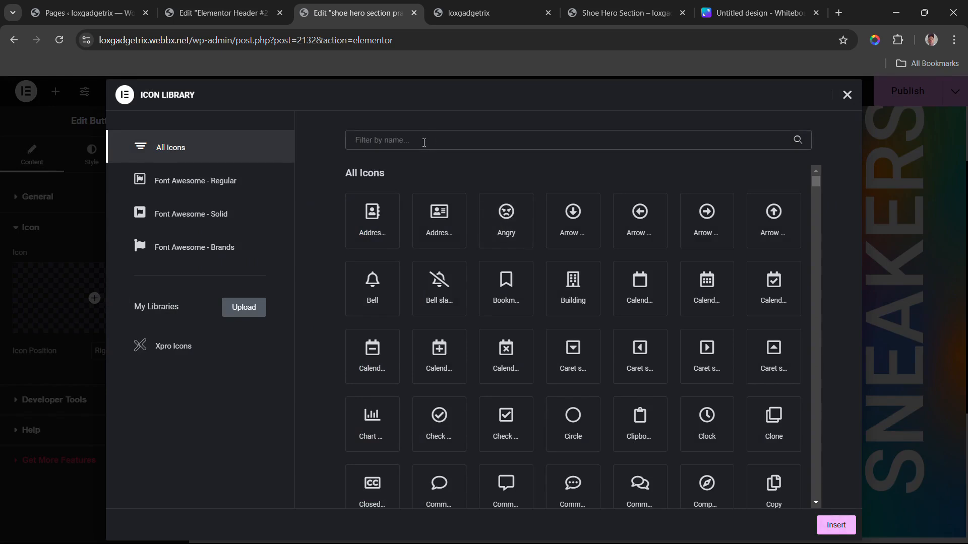
left_click(423, 142)
type("cart")
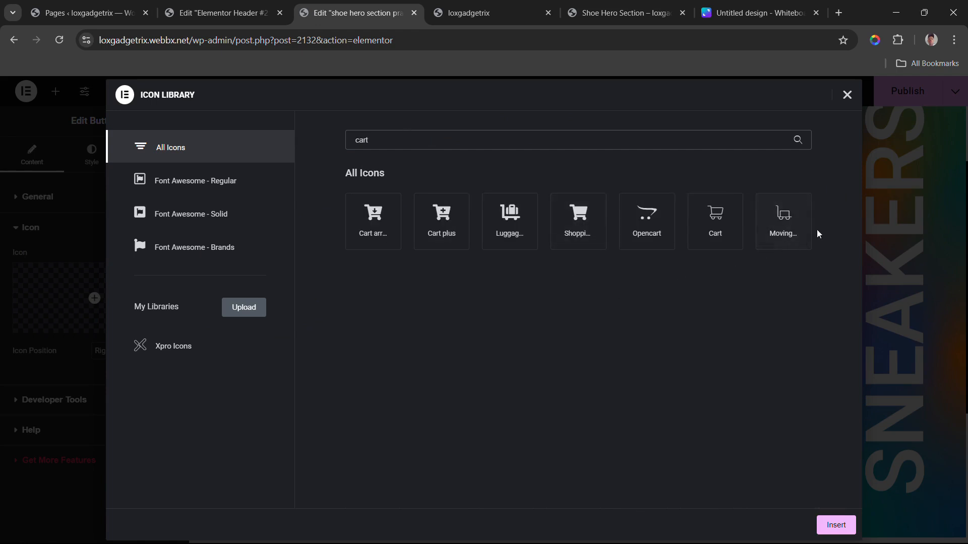
left_click(456, 220)
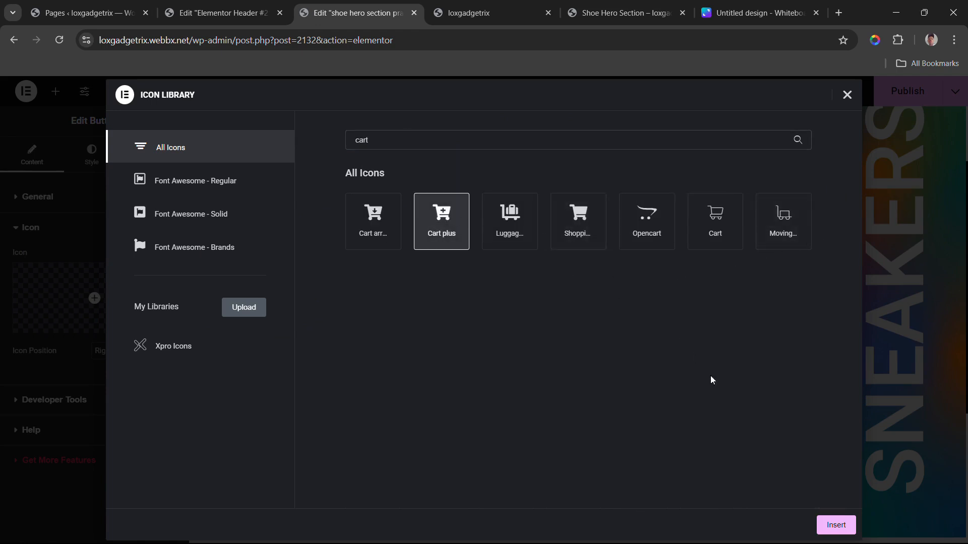
left_click(835, 525)
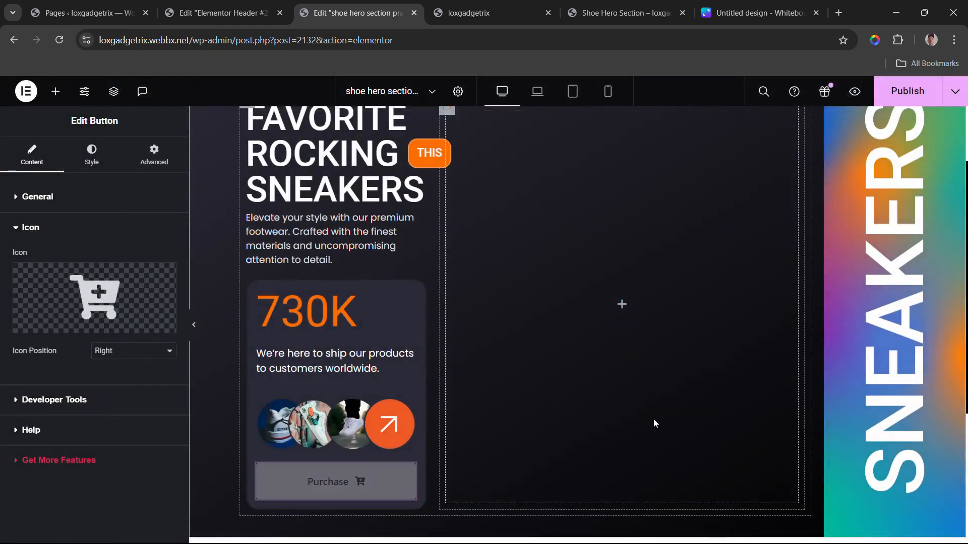
scroll(656, 424, "down", 1)
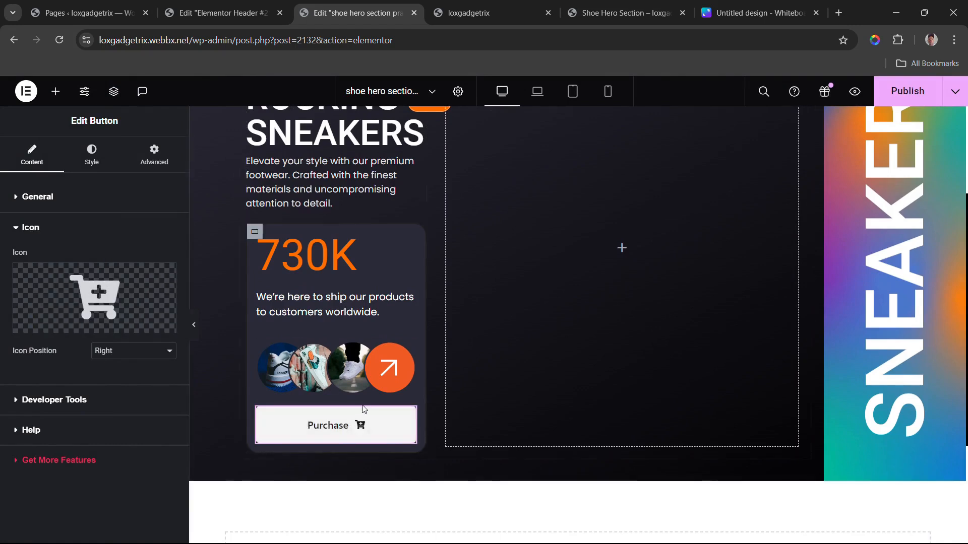
Step: Set the Purchase button's typography family to Poppins
left_click(91, 154)
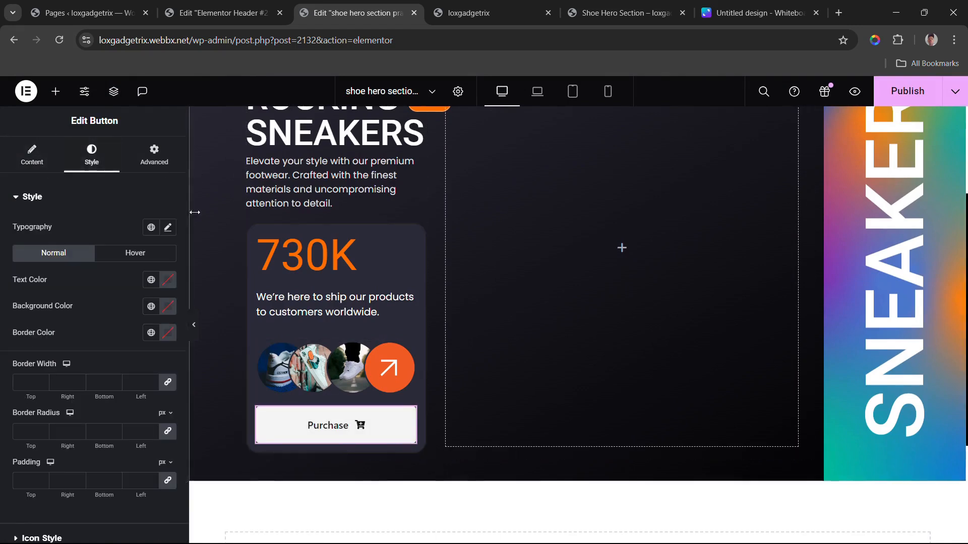
left_click(167, 227)
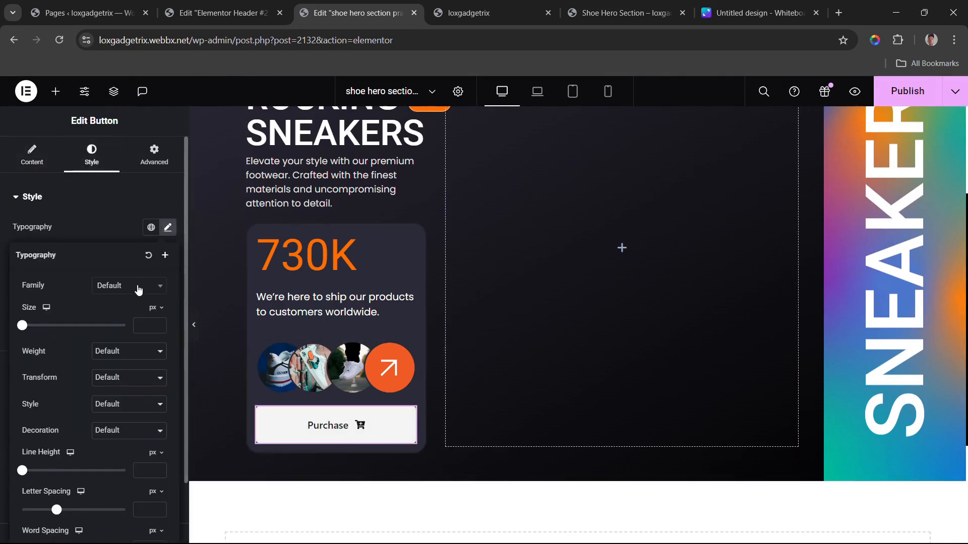
left_click(139, 289)
type("popp")
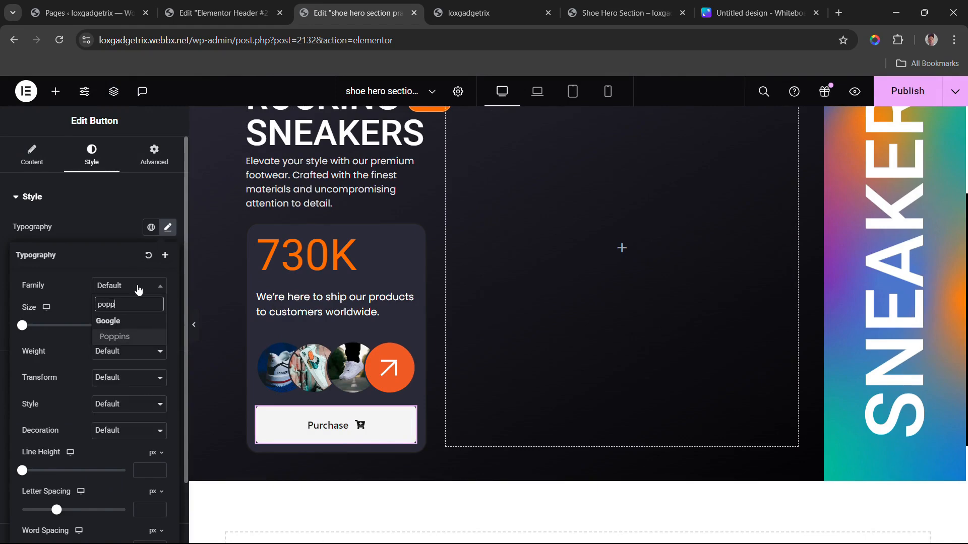
left_click(125, 336)
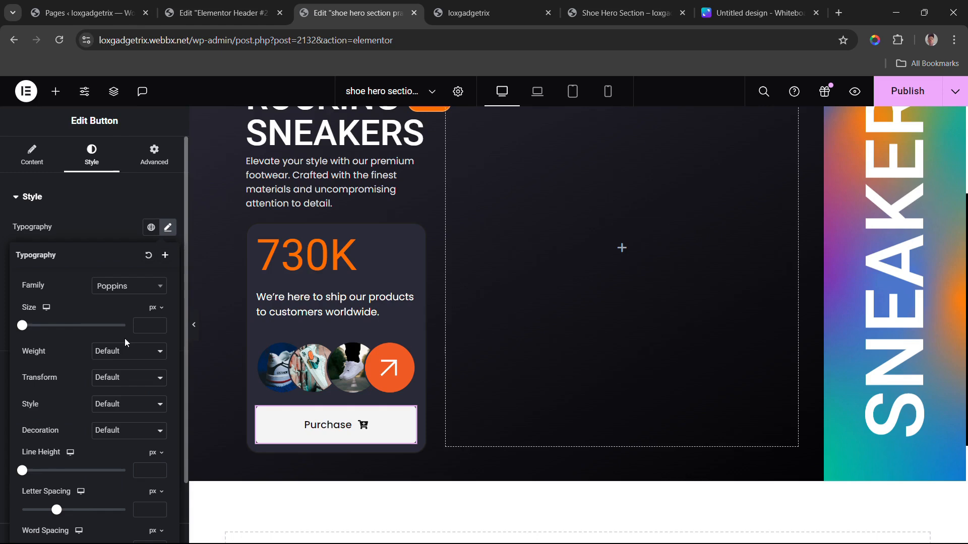
Step: Set the Purchase button's font size to 16 px
left_click(151, 326)
type("6")
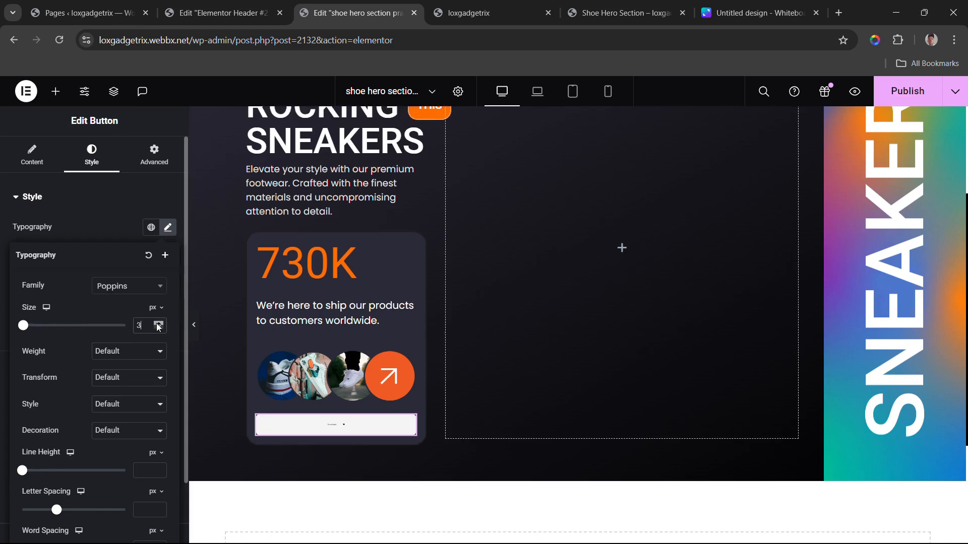
left_click(157, 324)
left_click(157, 324)
left_click(157, 324)
left_click(157, 324)
left_click(157, 324)
left_click(157, 323)
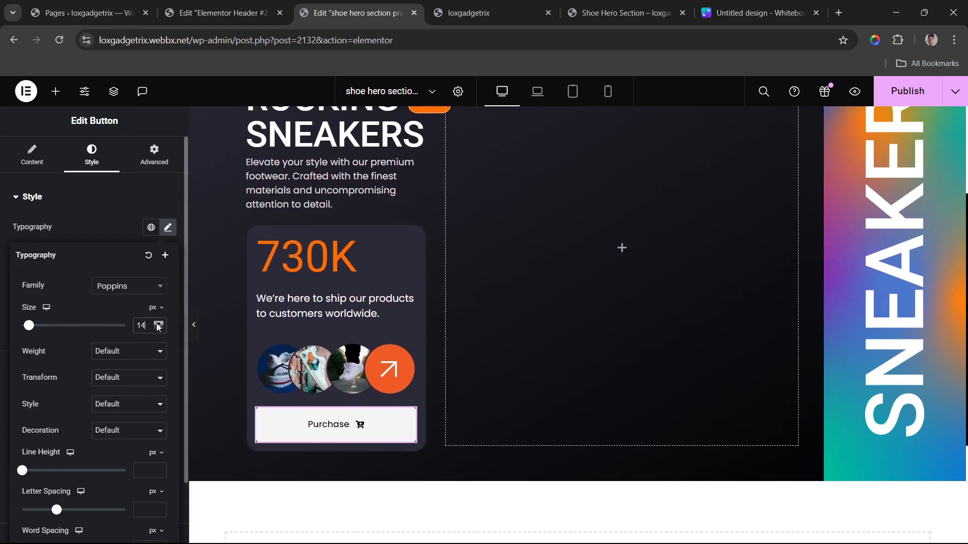
left_click(157, 324)
left_click(157, 324)
left_click(158, 324)
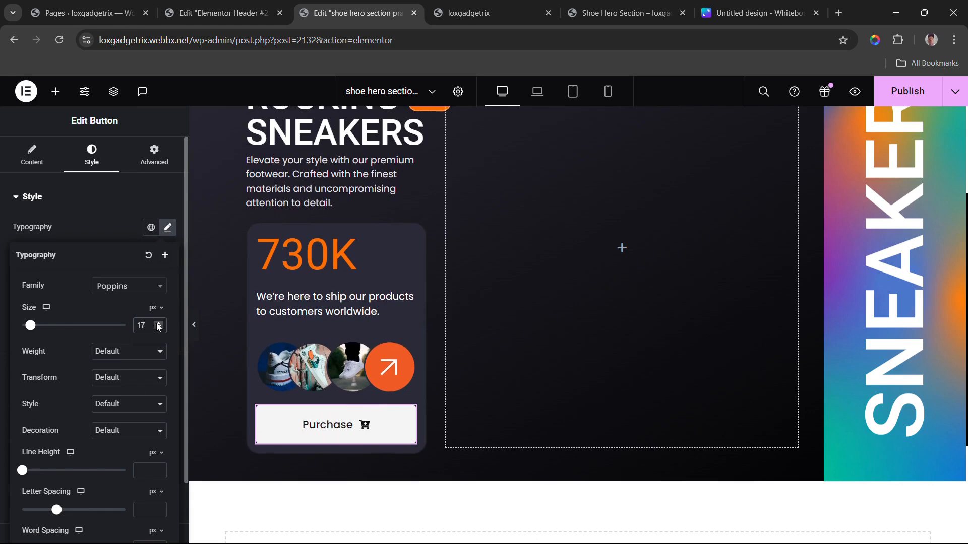
left_click(159, 329)
left_click(73, 202)
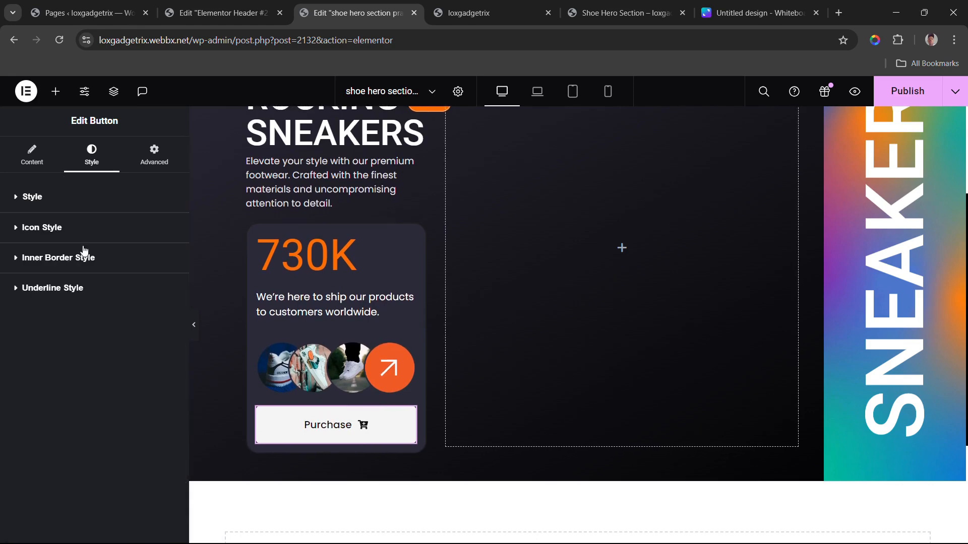
left_click(58, 231)
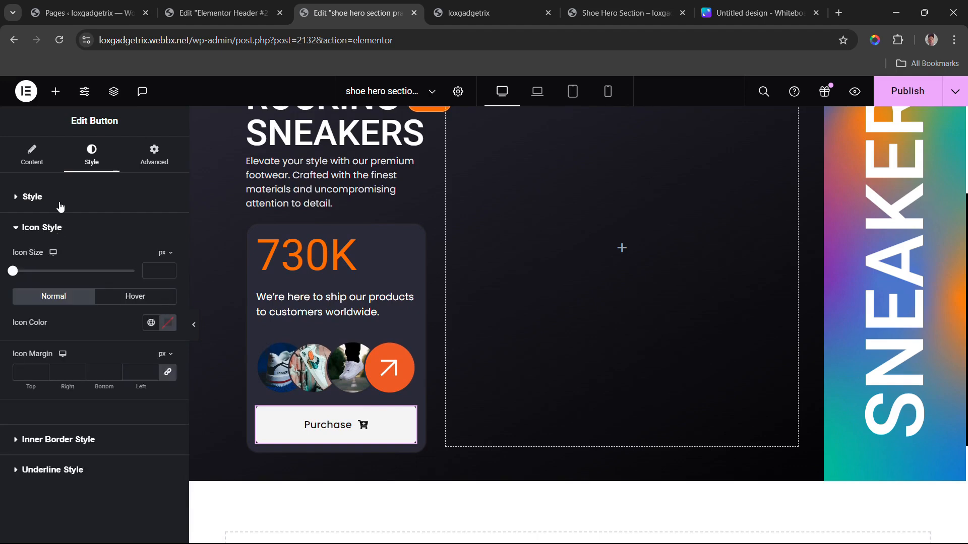
left_click(60, 200)
left_click(61, 203)
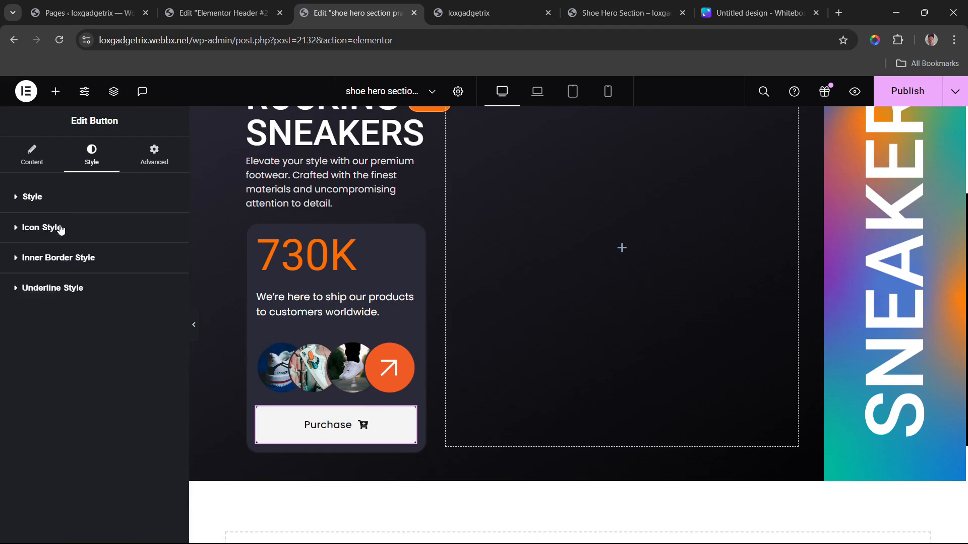
left_click(59, 234)
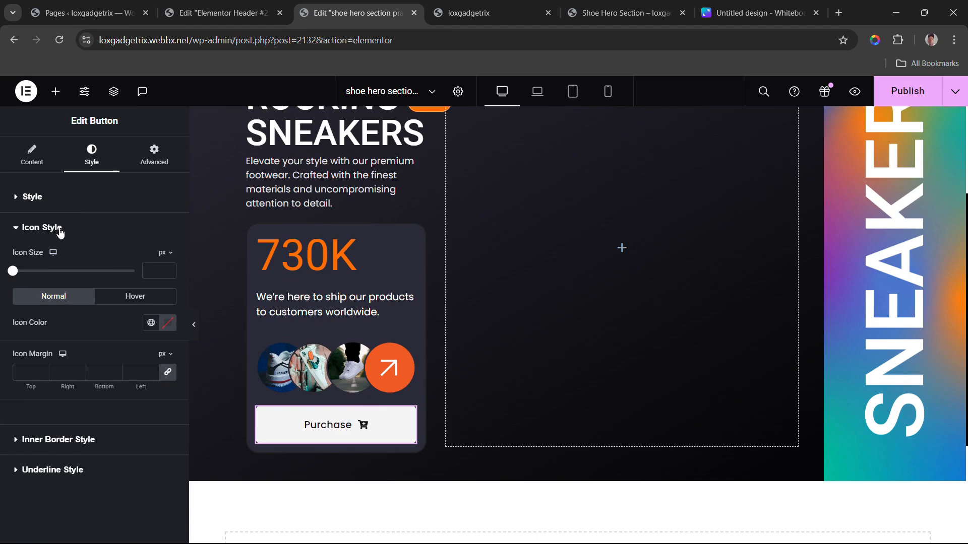
Step: Set the Purchase button's border radius to 10 px on all corners
left_click(56, 204)
scroll(81, 379, "down", 2)
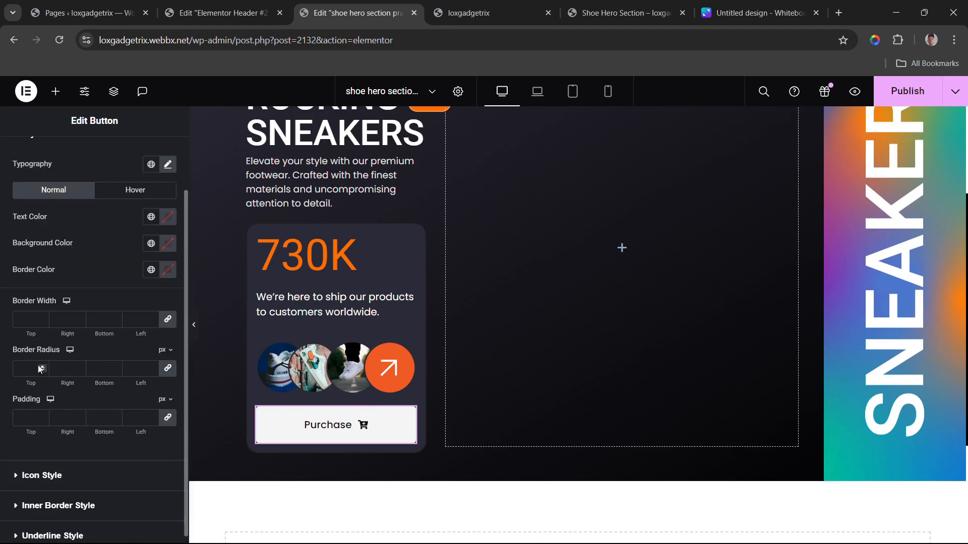
left_click_drag(31, 381, 28, 377)
left_click(44, 374)
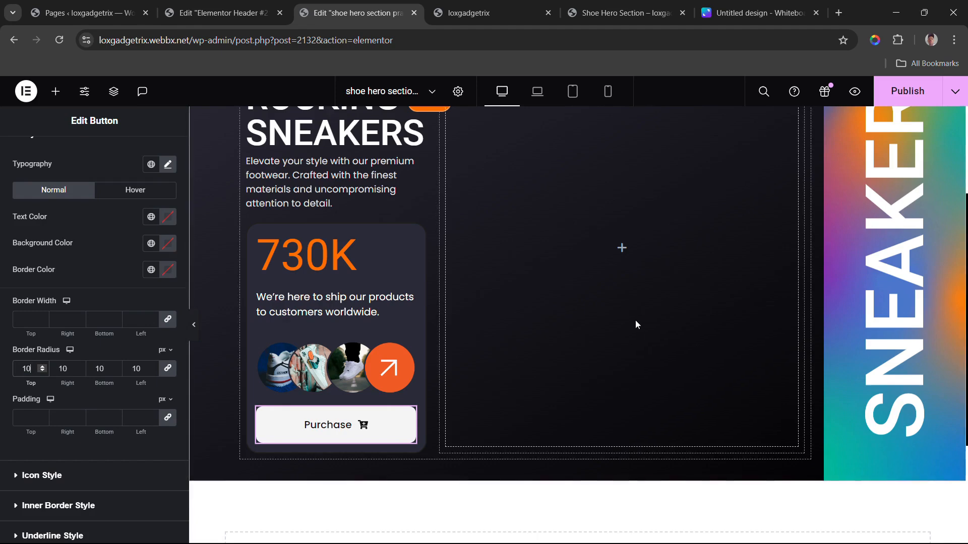
scroll(346, 232, "up", 3)
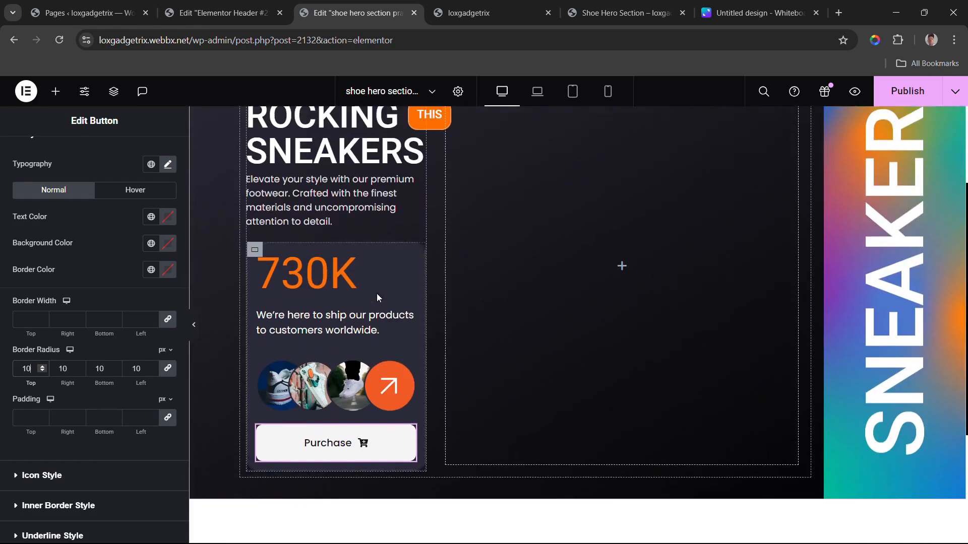
scroll(377, 294, "down", 5)
scroll(349, 340, "up", 1)
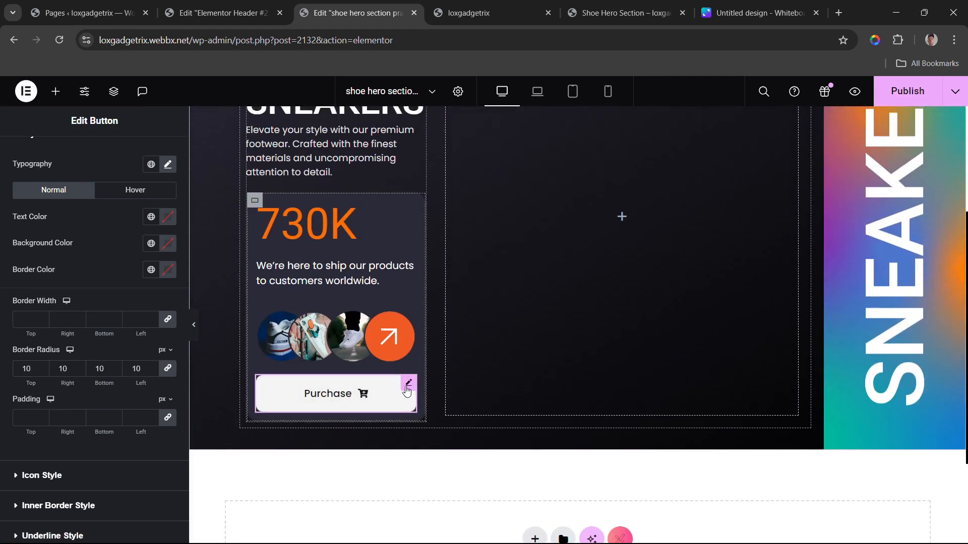
Step: Give the Purchase button the global orange hover background and #FFFFFF hover text, and publish the page
left_click(407, 391)
left_click(134, 253)
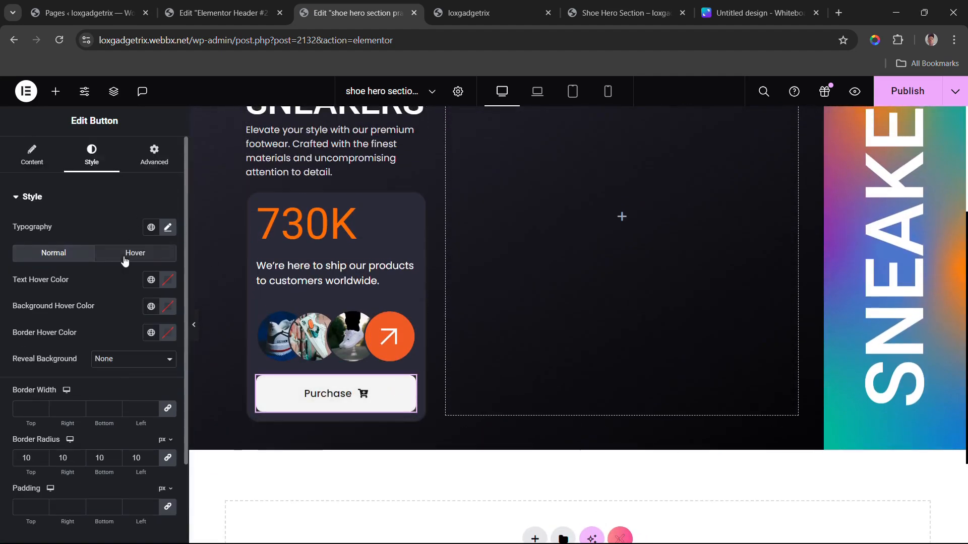
left_click(151, 307)
left_click(49, 515)
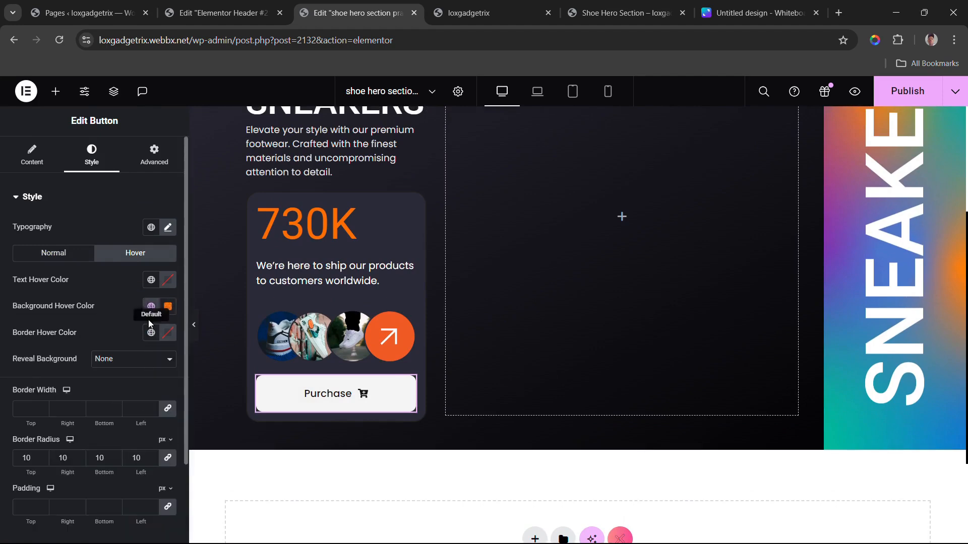
left_click(150, 279)
left_click(168, 280)
left_click_drag(103, 341, 76, 293)
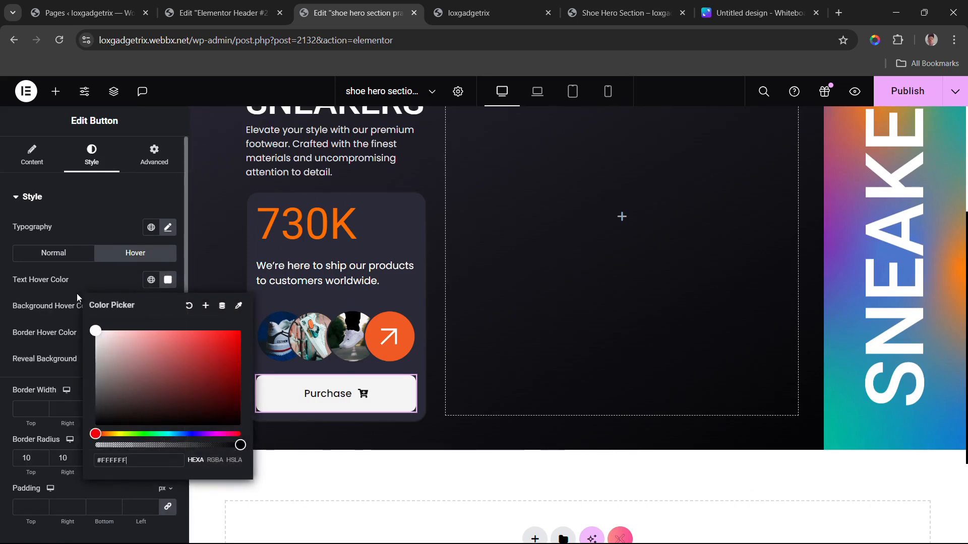
left_click(89, 282)
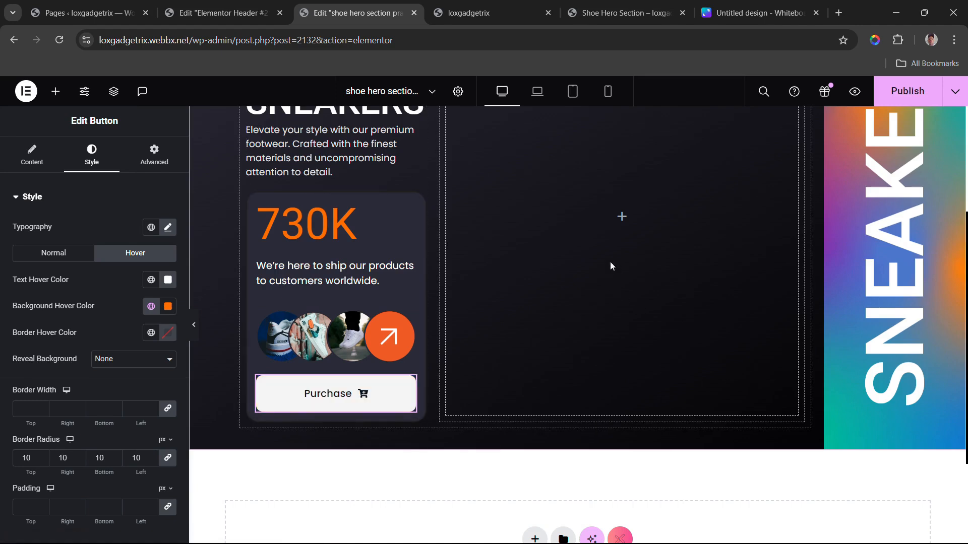
scroll(610, 261, "up", 3)
left_click(924, 102)
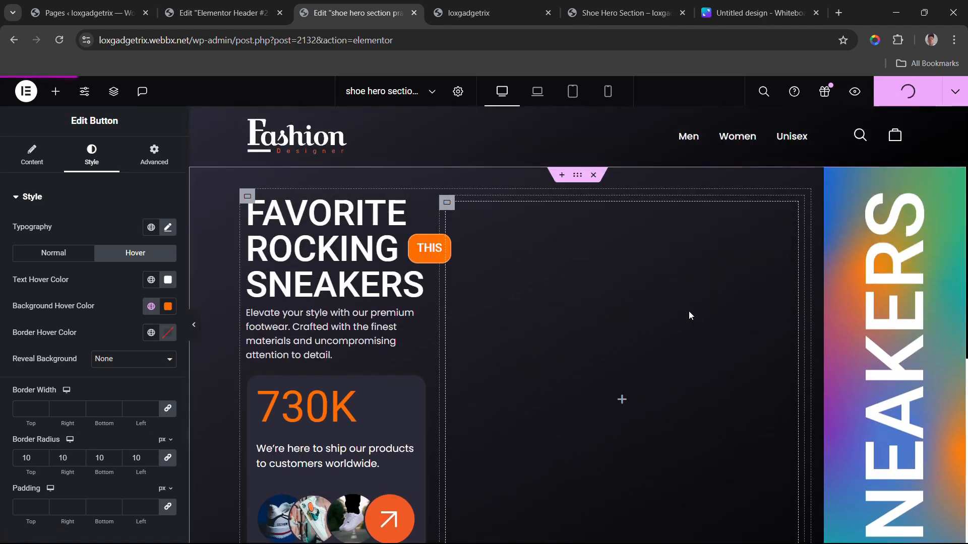
Step: Search the widgets for "caro" and add the Carousel widget to the empty container beside the hero text
left_click(452, 205)
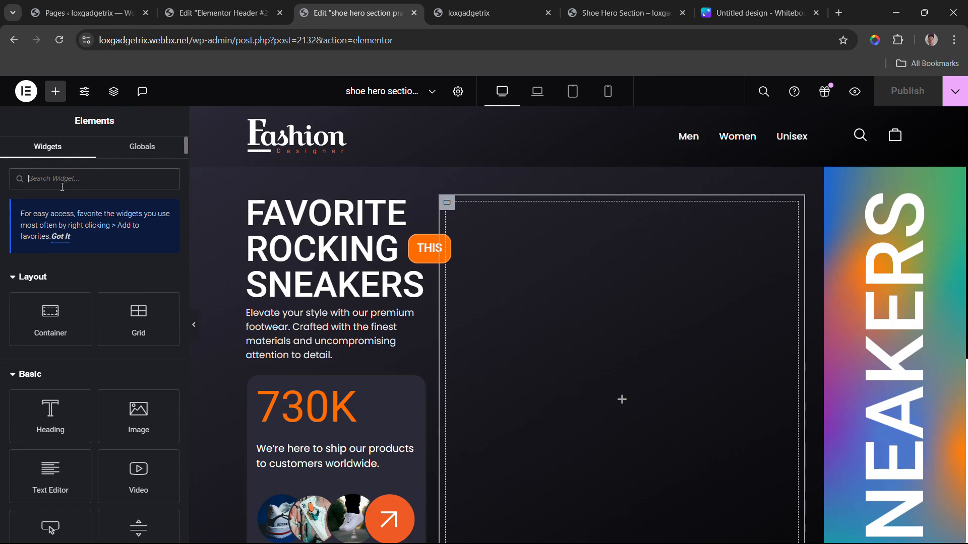
type("card")
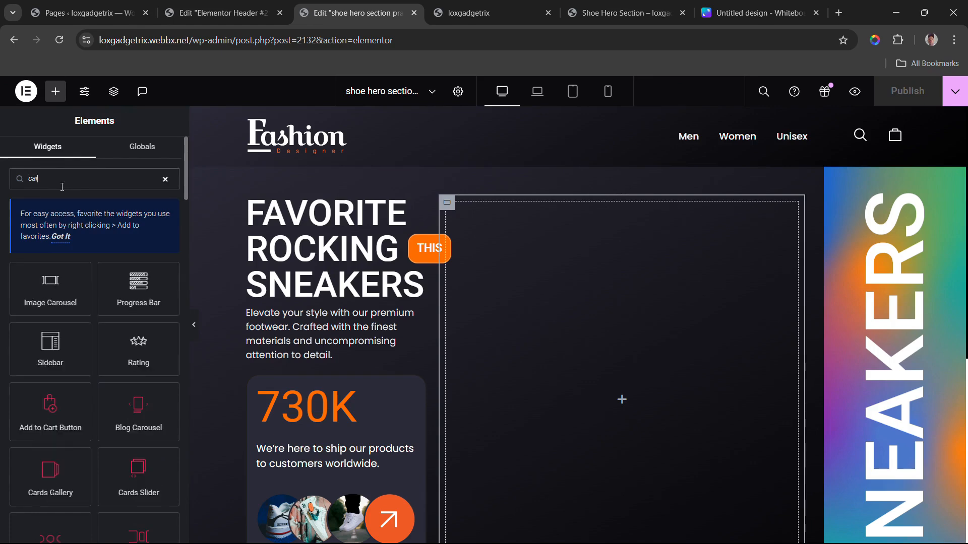
scroll(156, 409, "down", 3)
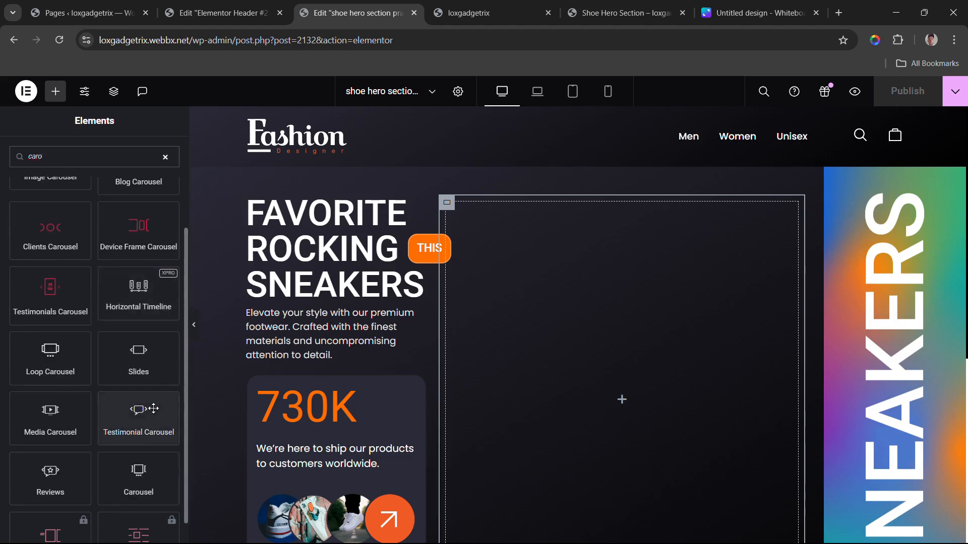
scroll(154, 408, "down", 1)
type("o")
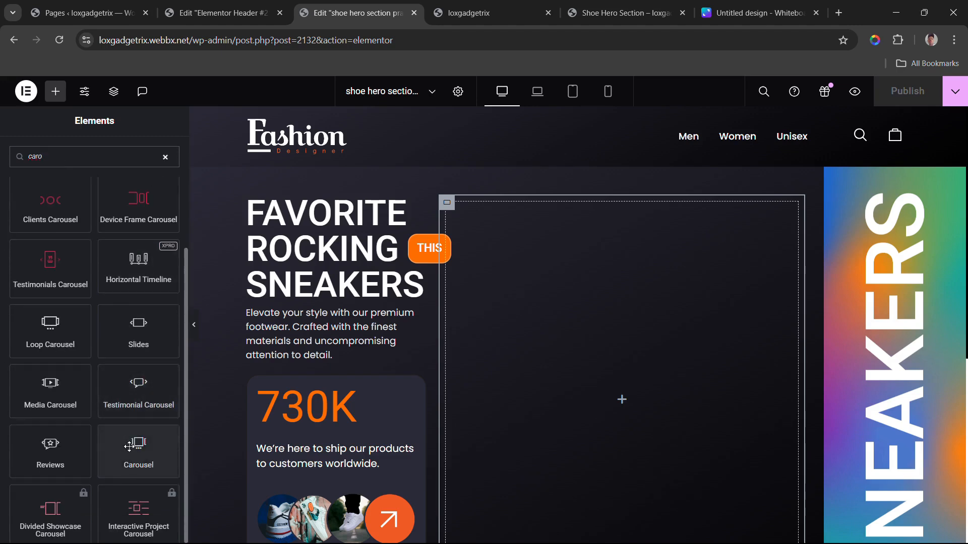
scroll(43, 323, "up", 5)
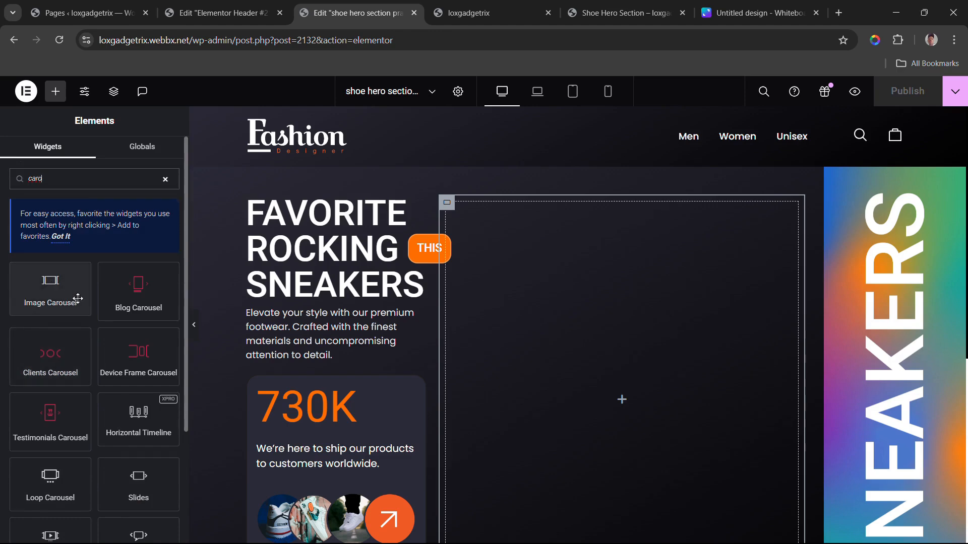
scroll(64, 344, "down", 3)
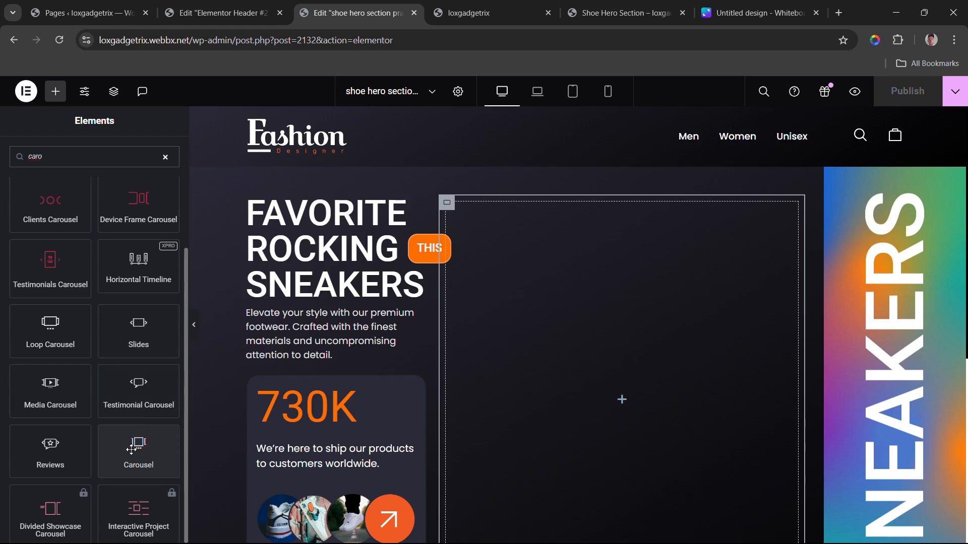
left_click_drag(131, 450, 601, 404)
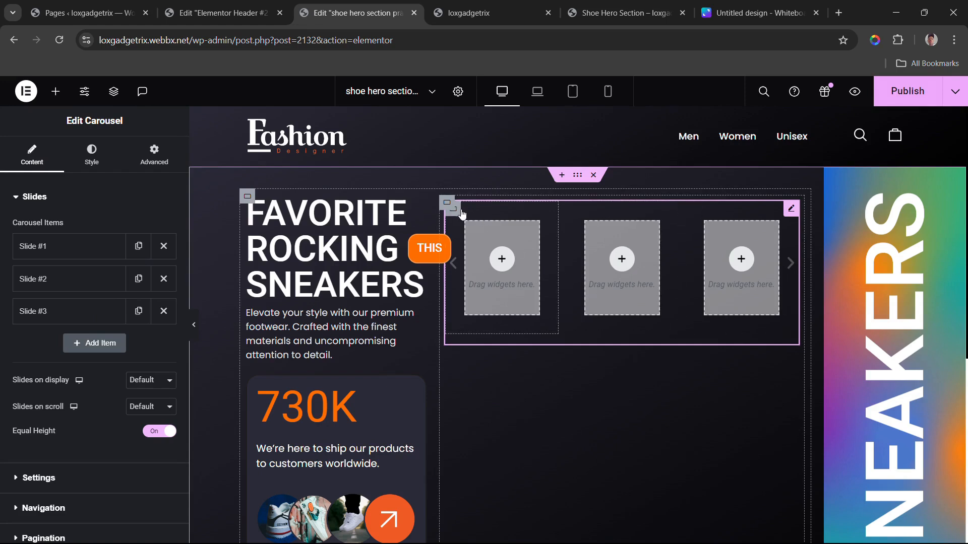
Step: Add a new container below the carousel, inside the same parent container
left_click(462, 215)
scroll(497, 311, "down", 3)
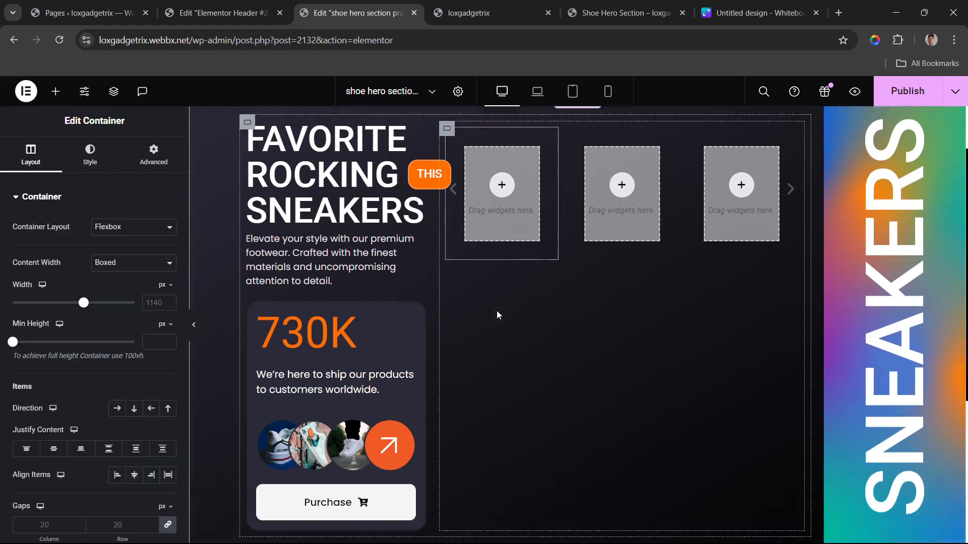
scroll(494, 288, "up", 3)
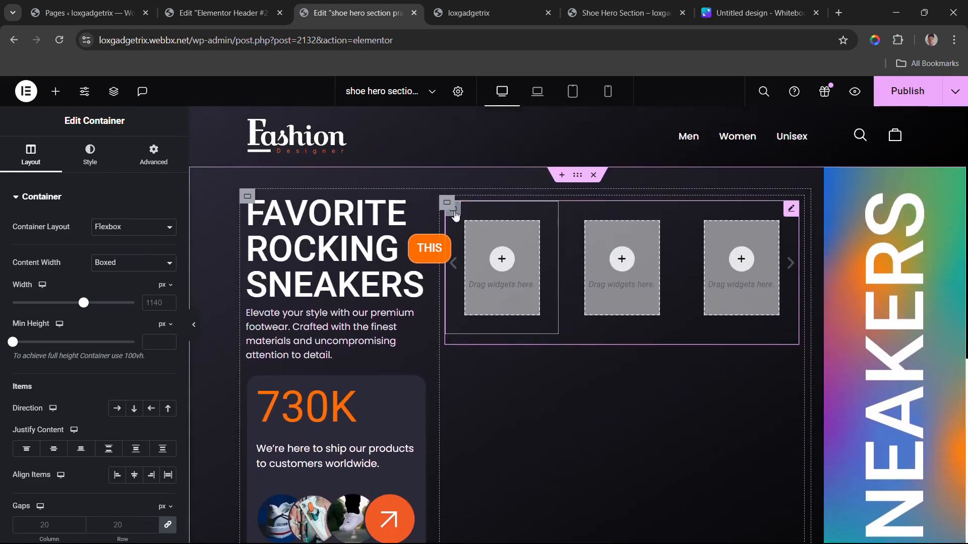
left_click(450, 205)
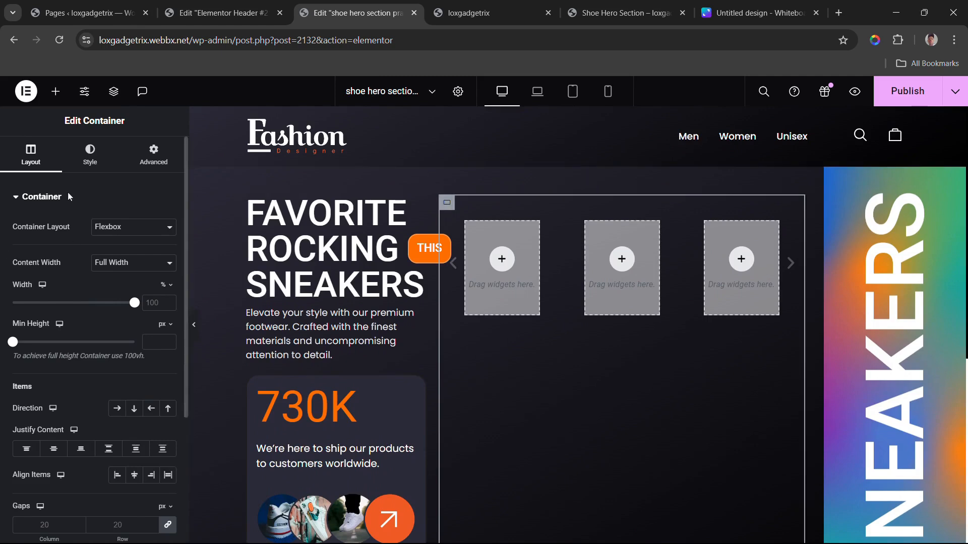
left_click(56, 92)
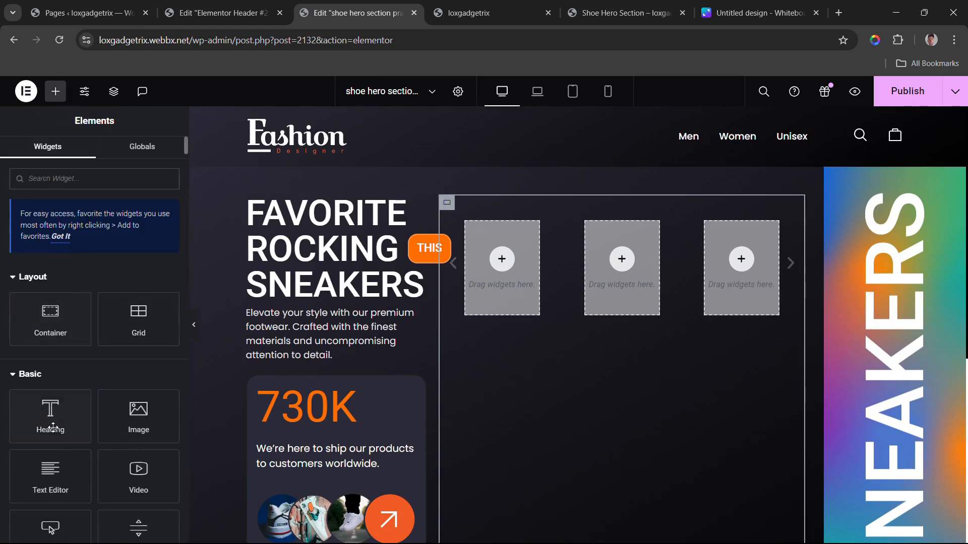
left_click_drag(60, 314, 647, 349)
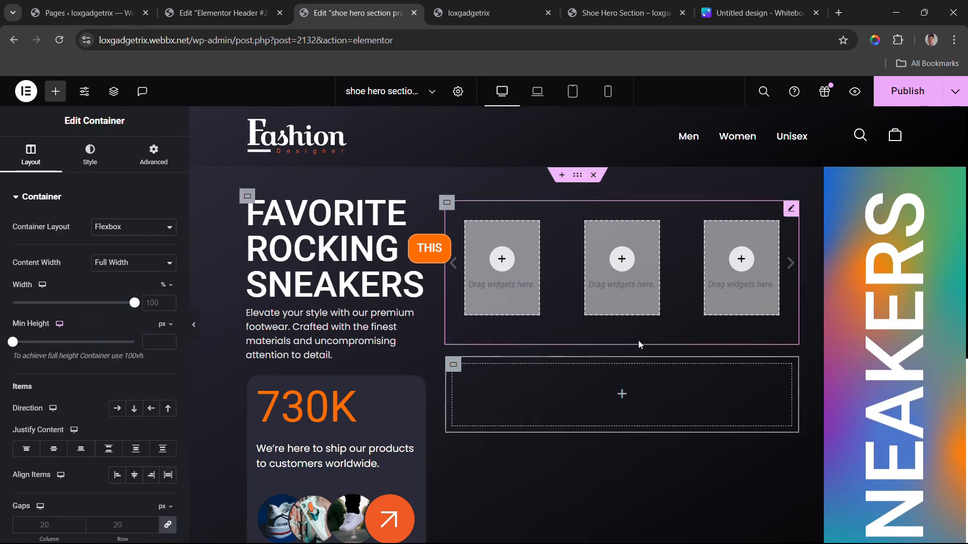
scroll(584, 347, "down", 1)
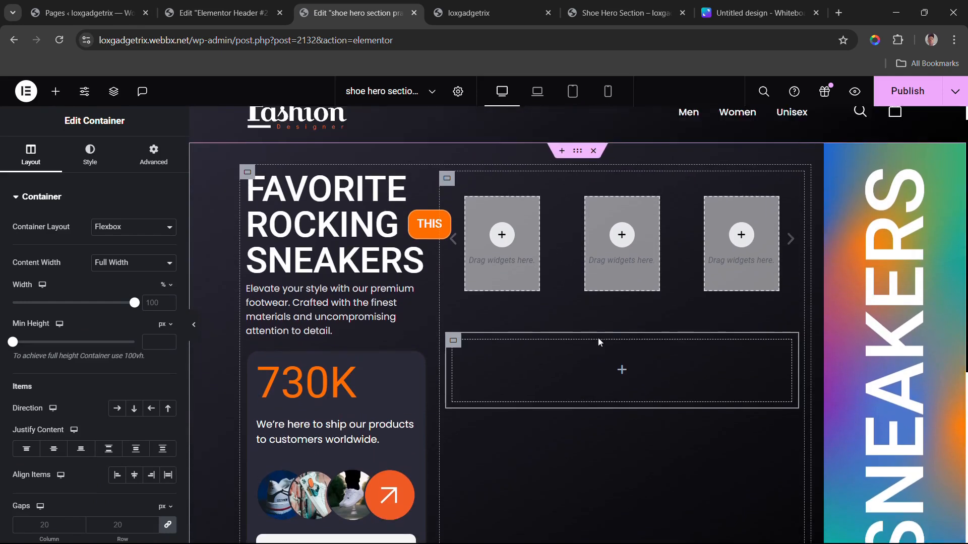
scroll(598, 341, "up", 1)
Step: Set the carousel's slides on display to 1 and page through its slides
left_click(792, 210)
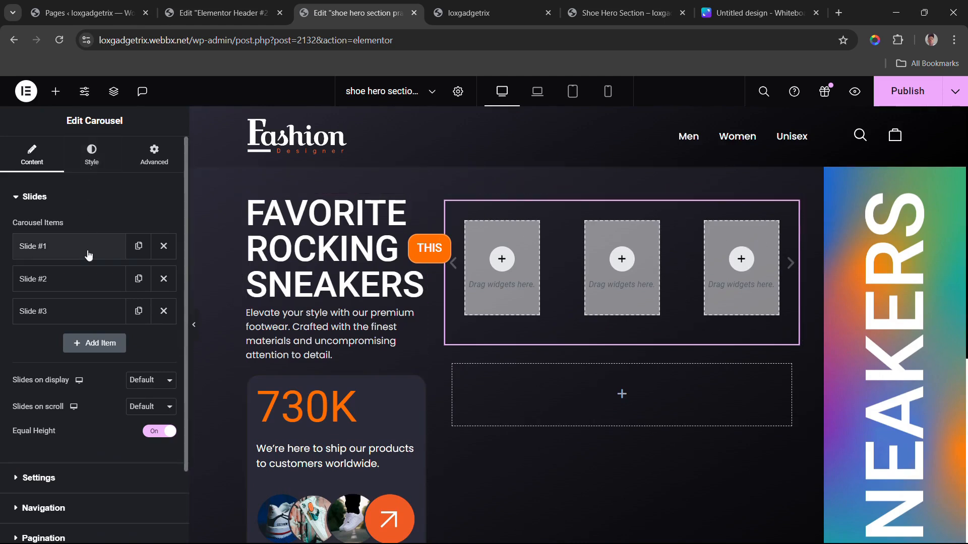
scroll(89, 301, "down", 2)
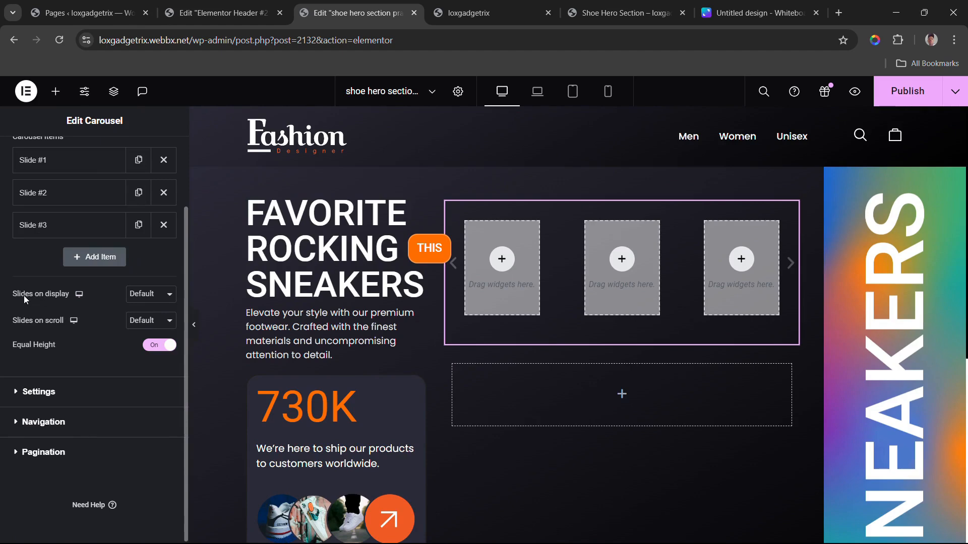
left_click(150, 294)
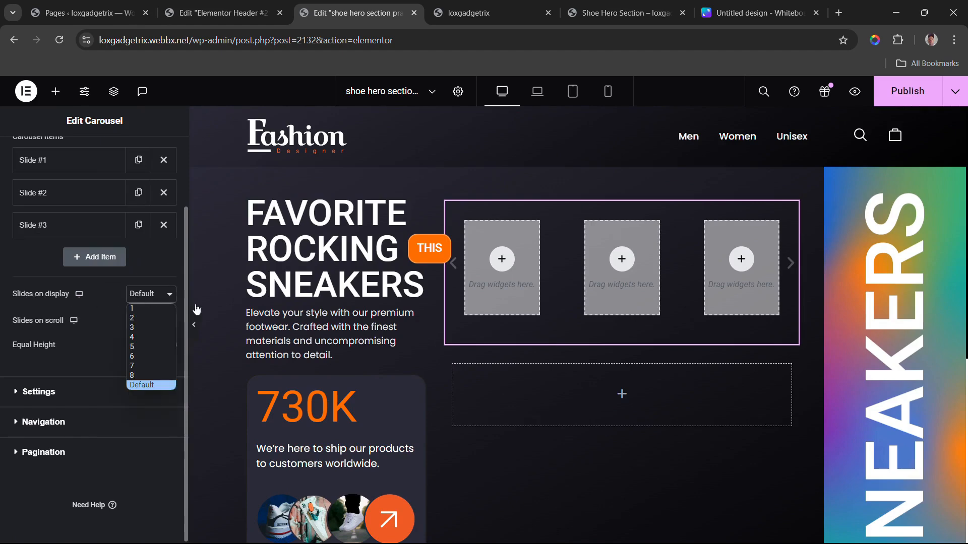
left_click(789, 270)
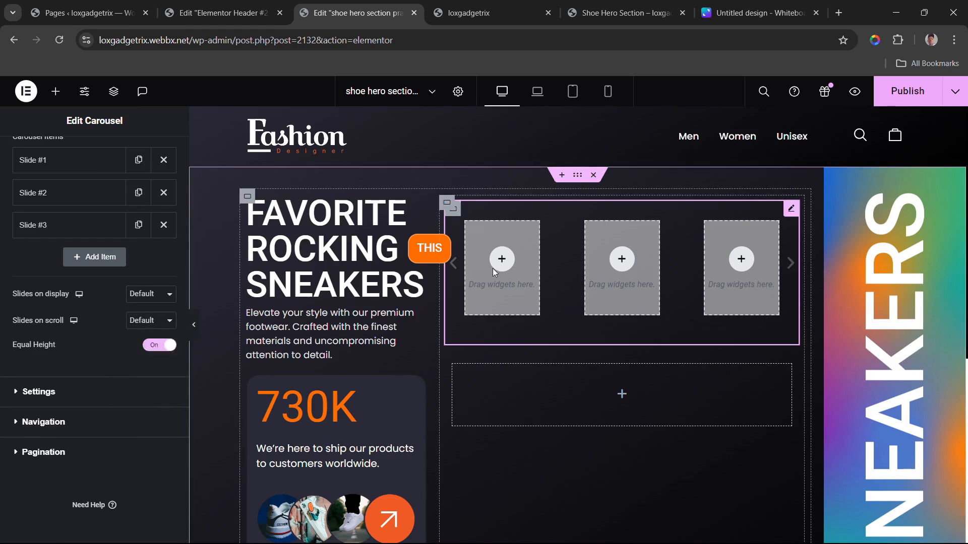
left_click(143, 294)
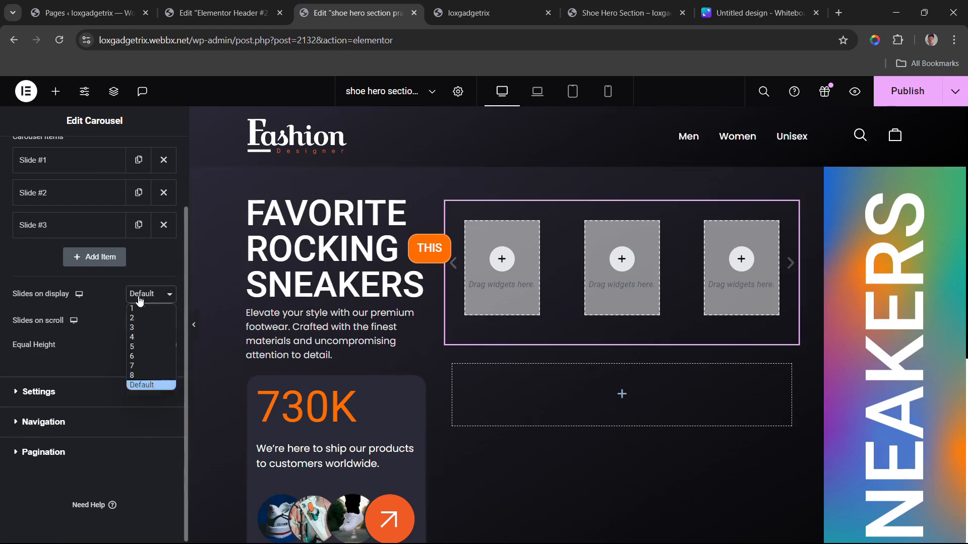
left_click(135, 311)
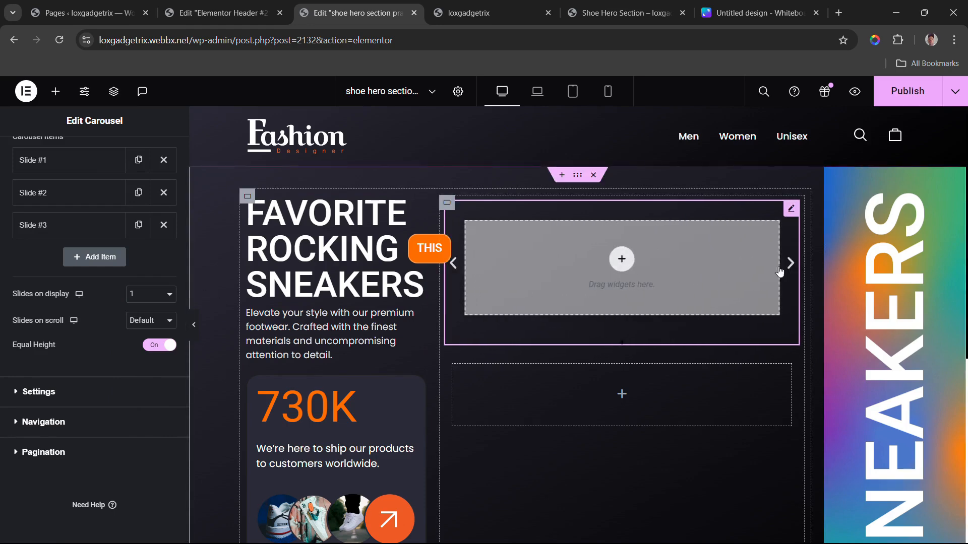
left_click(452, 262)
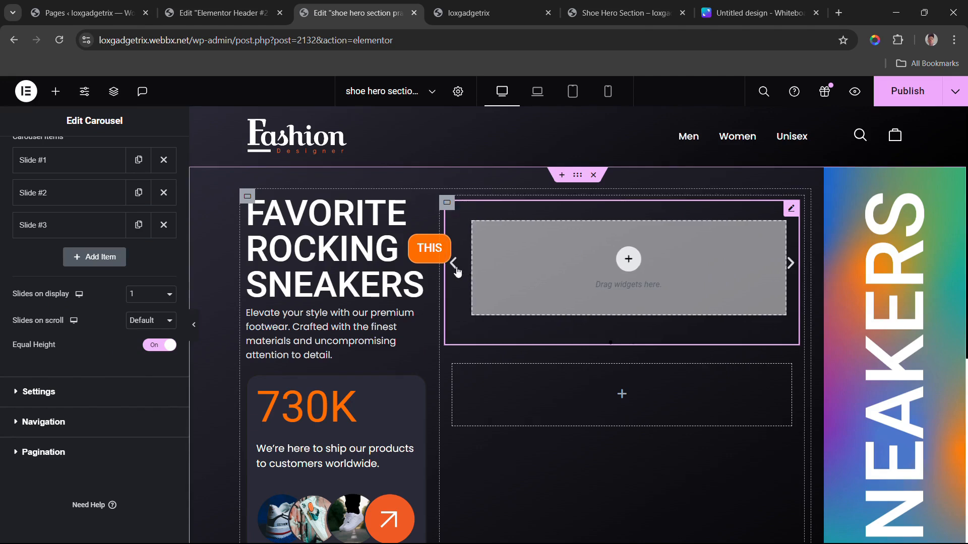
Step: Try 3 slides on scroll for the carousel and page forward and back through it
left_click(160, 322)
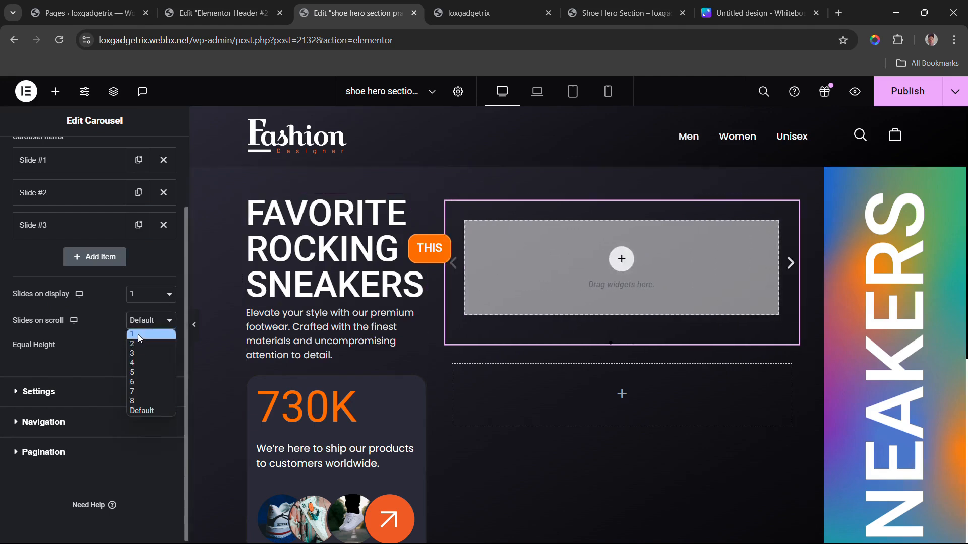
left_click(134, 353)
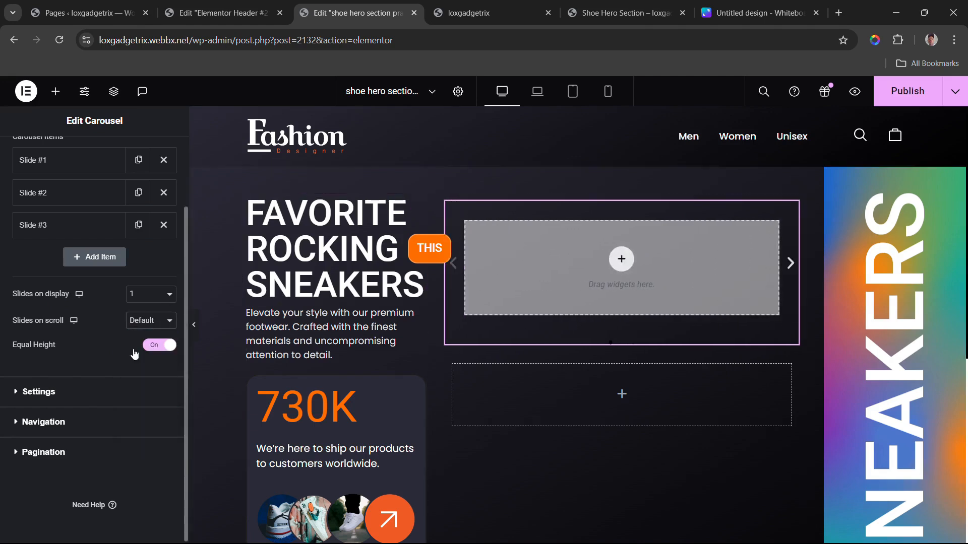
left_click(791, 264)
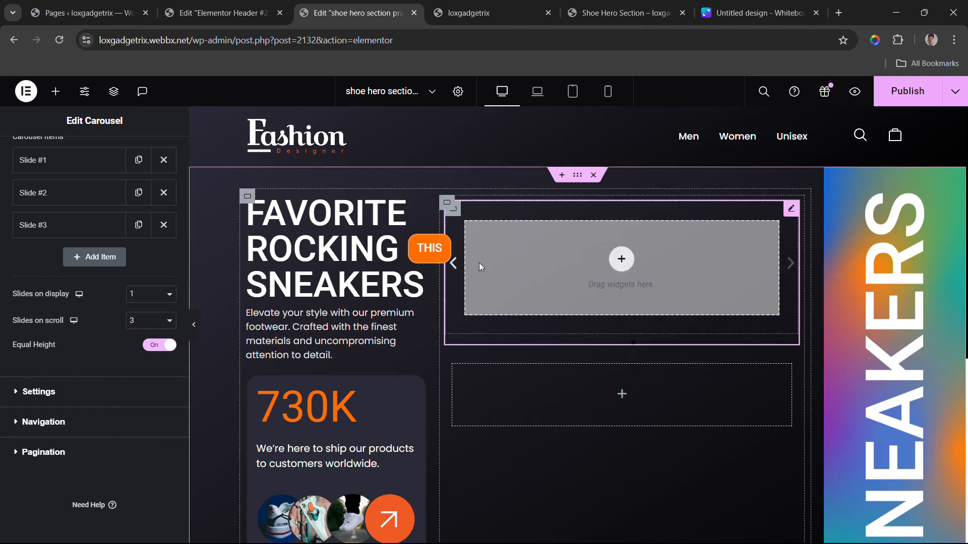
left_click(453, 263)
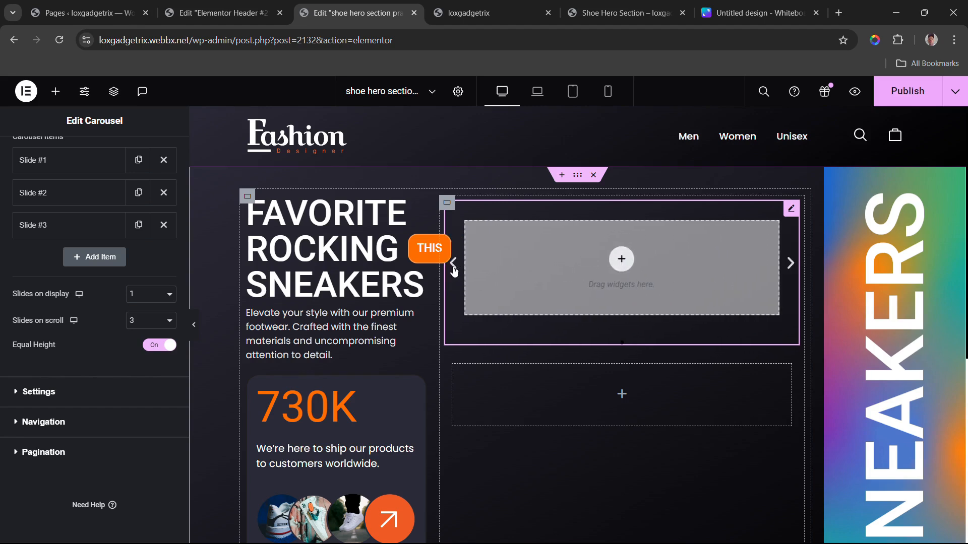
Step: Set the carousel's slides on scroll to 1
left_click(162, 323)
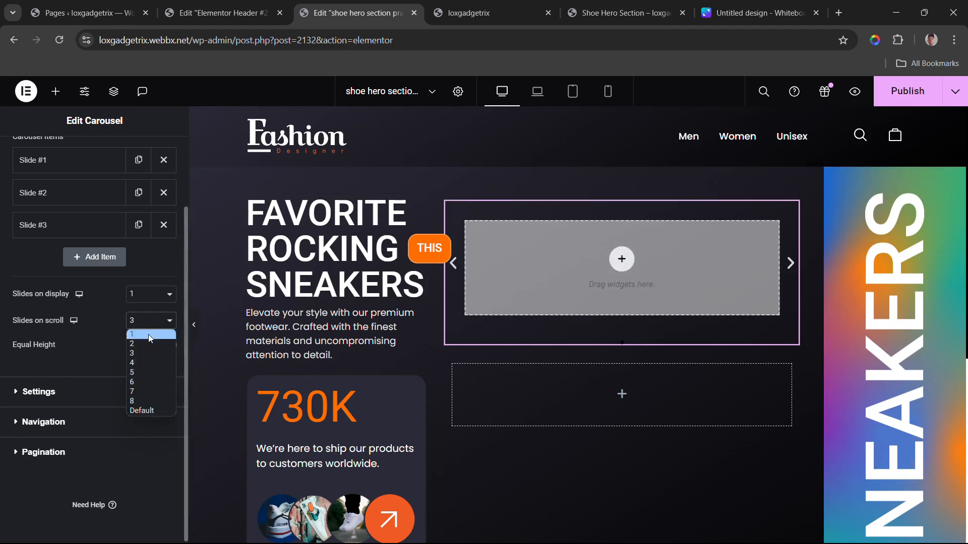
left_click(150, 336)
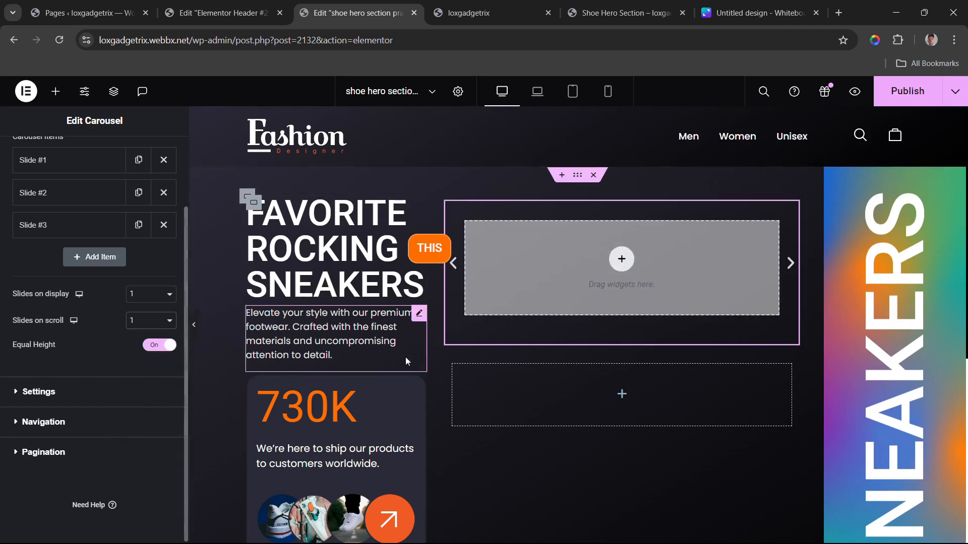
Step: Page forward and back through the carousel's slides
left_click(789, 269)
left_click(790, 269)
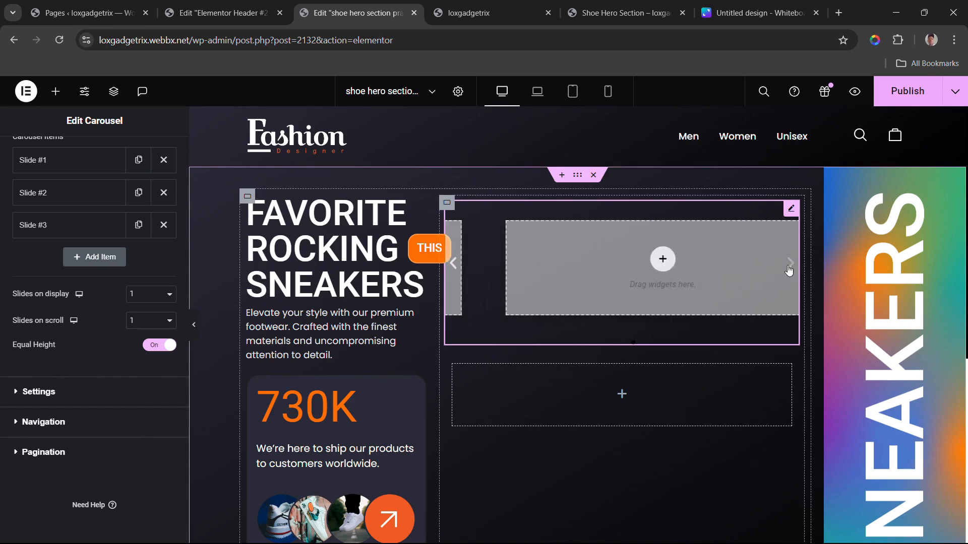
left_click(451, 267)
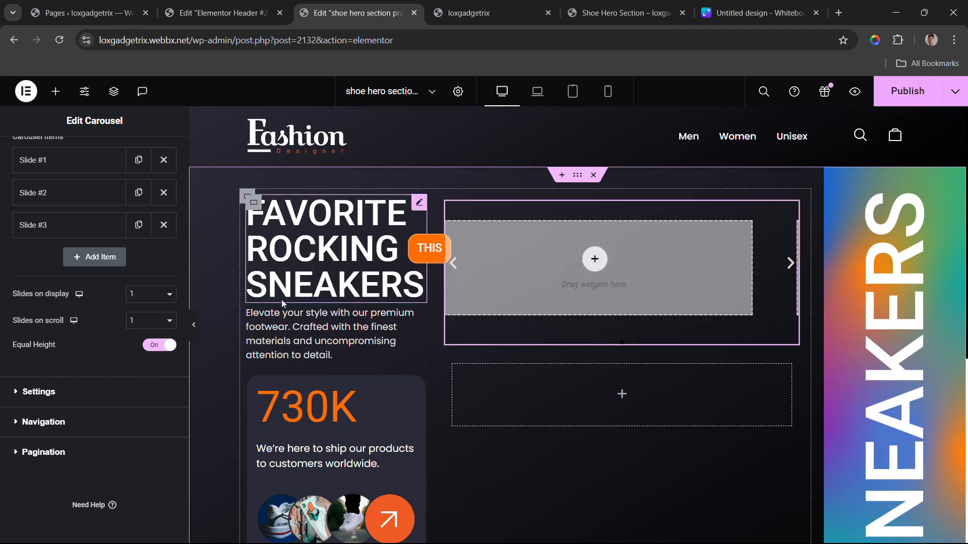
Step: Delete the third slide from the carousel and select the first slide
left_click(162, 227)
scroll(57, 210, "up", 2)
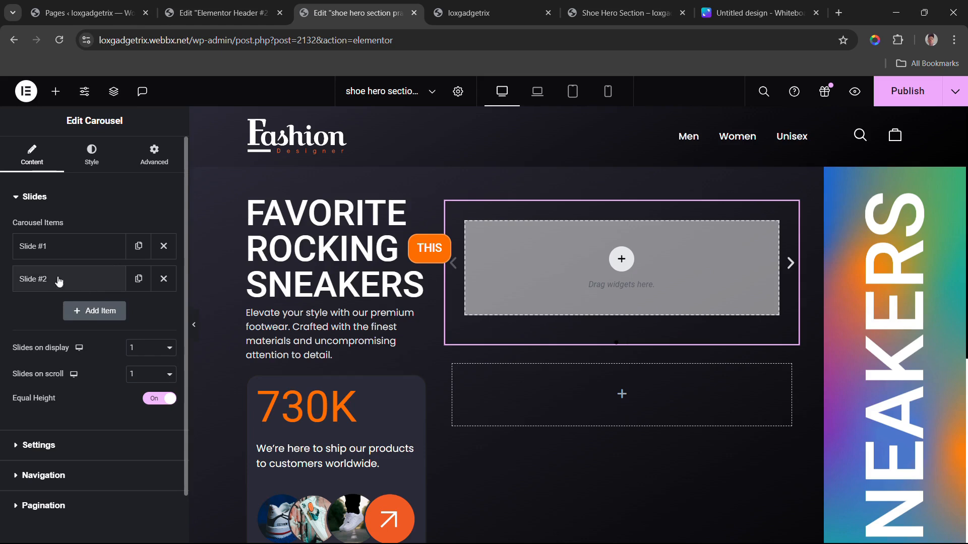
left_click(61, 250)
left_click(60, 256)
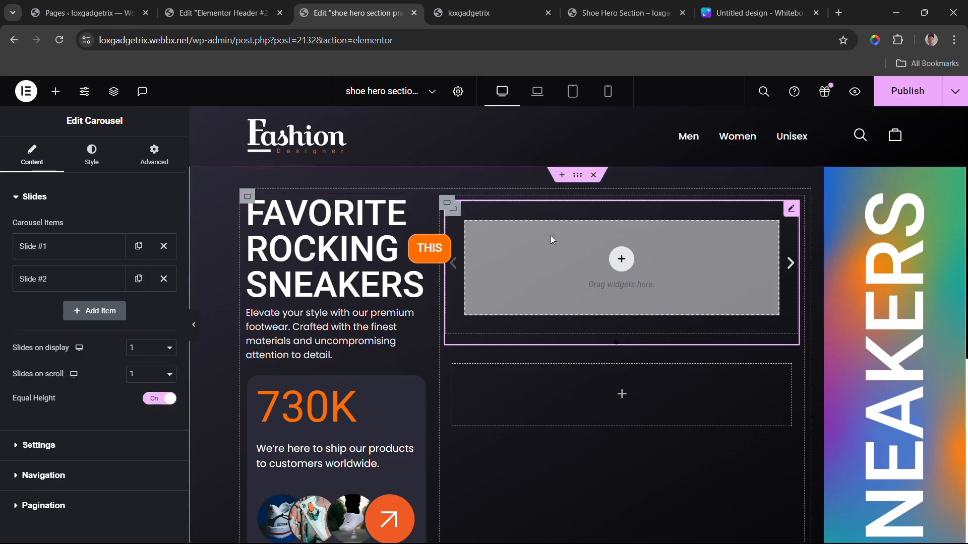
Step: Add an Image widget to the carousel's first slide and choose the blue running shoe image hjg-removebg-preview-1.png from the media library
left_click(459, 212)
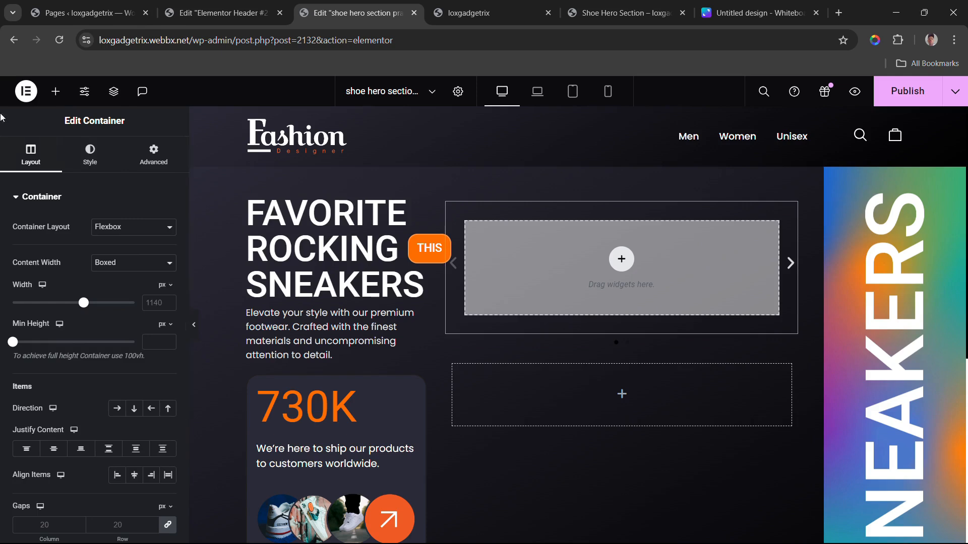
left_click(56, 93)
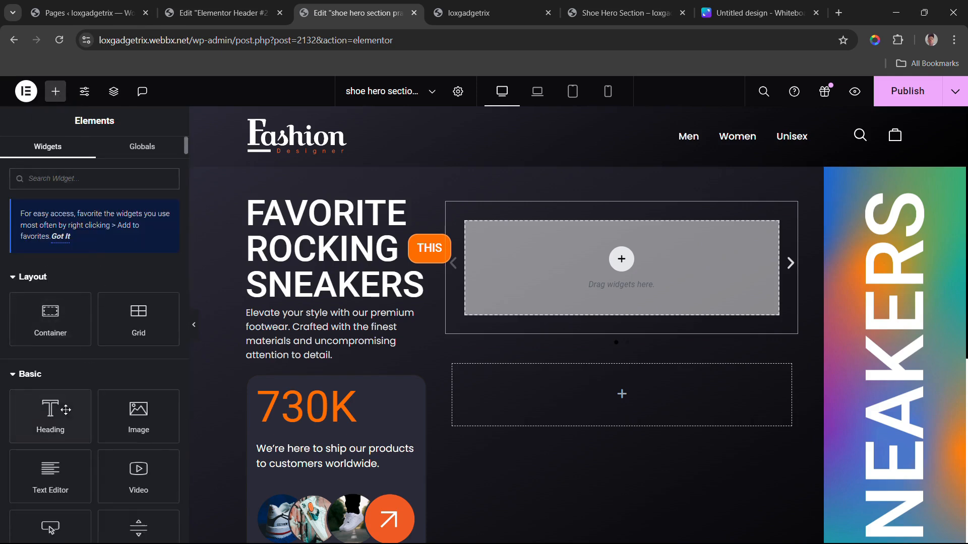
left_click_drag(129, 411, 634, 286)
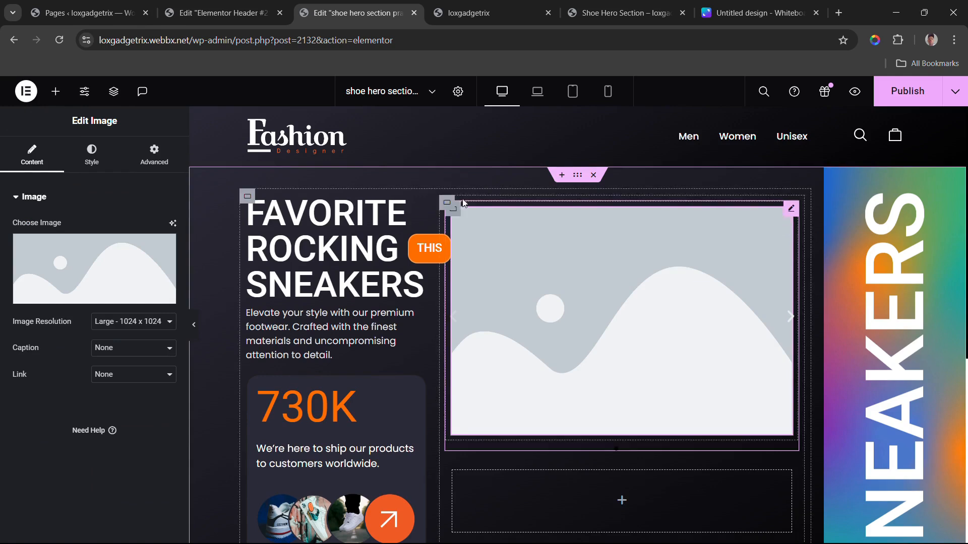
left_click(101, 283)
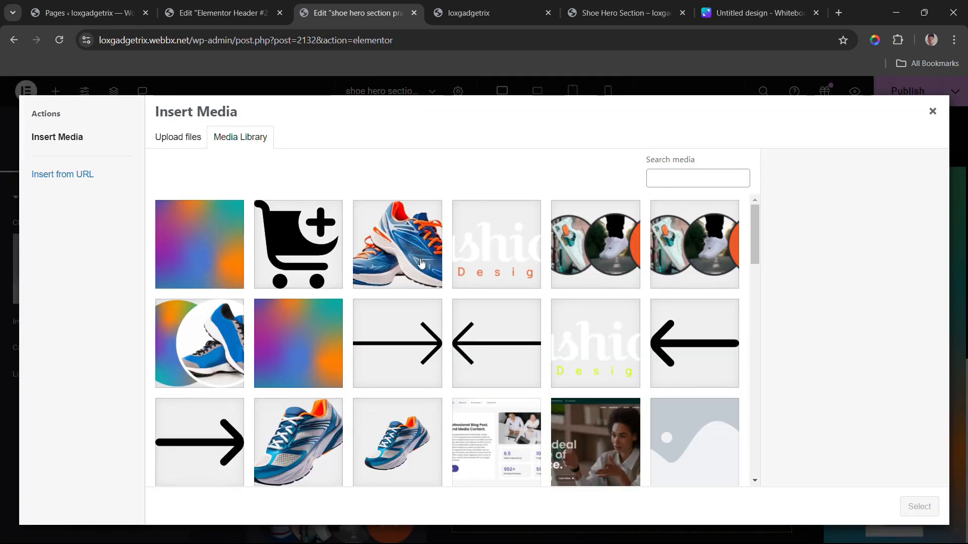
left_click(306, 428)
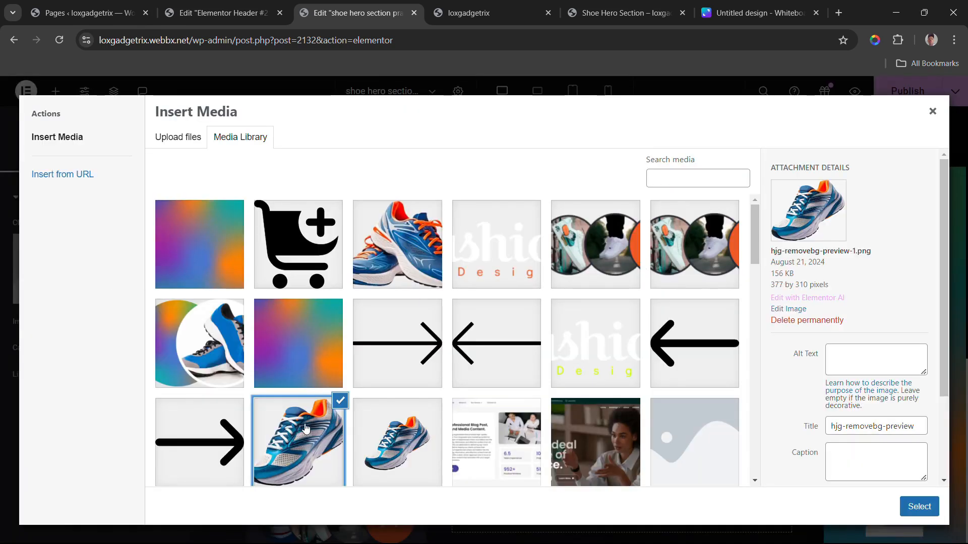
left_click(919, 507)
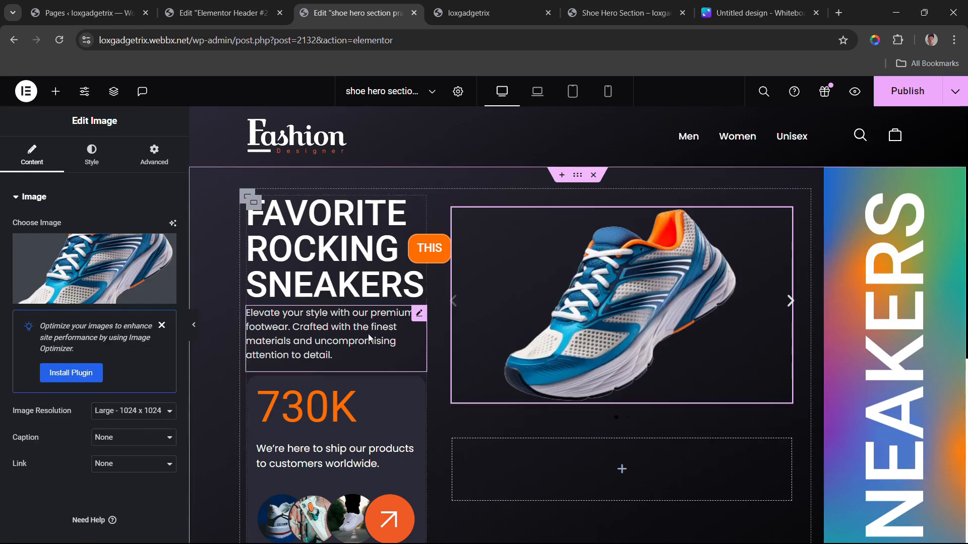
Step: Set both the width and the max width of the shoe image to 100%
left_click(96, 159)
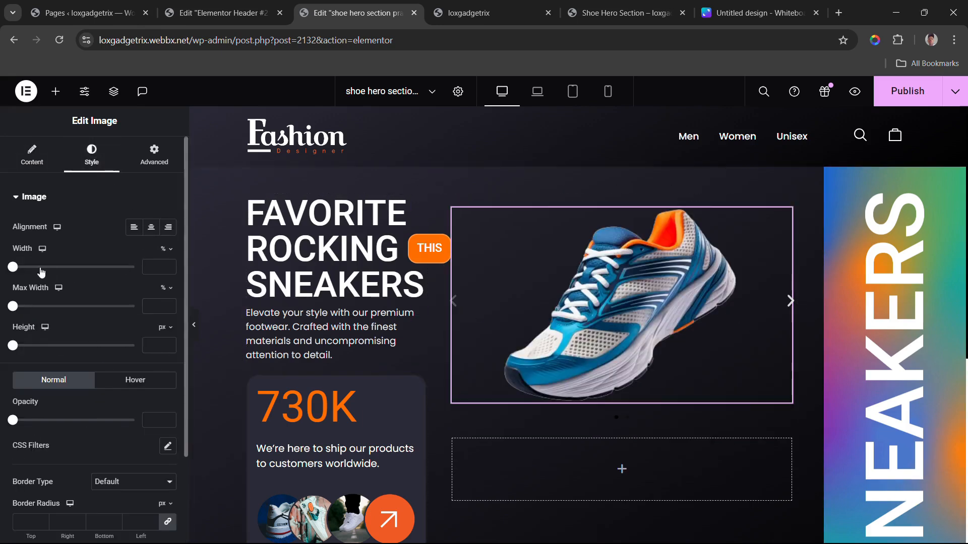
left_click_drag(14, 268, 199, 287)
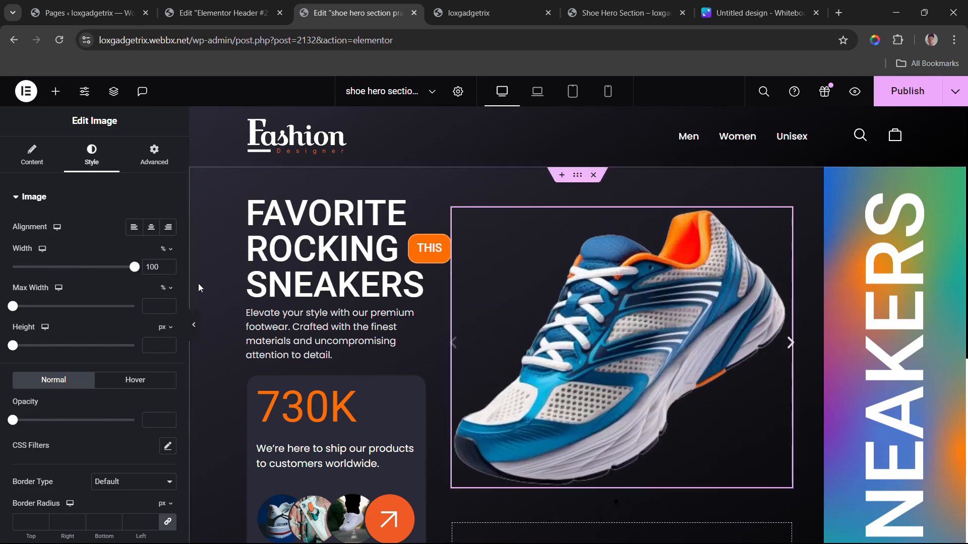
left_click_drag(13, 306, 157, 308)
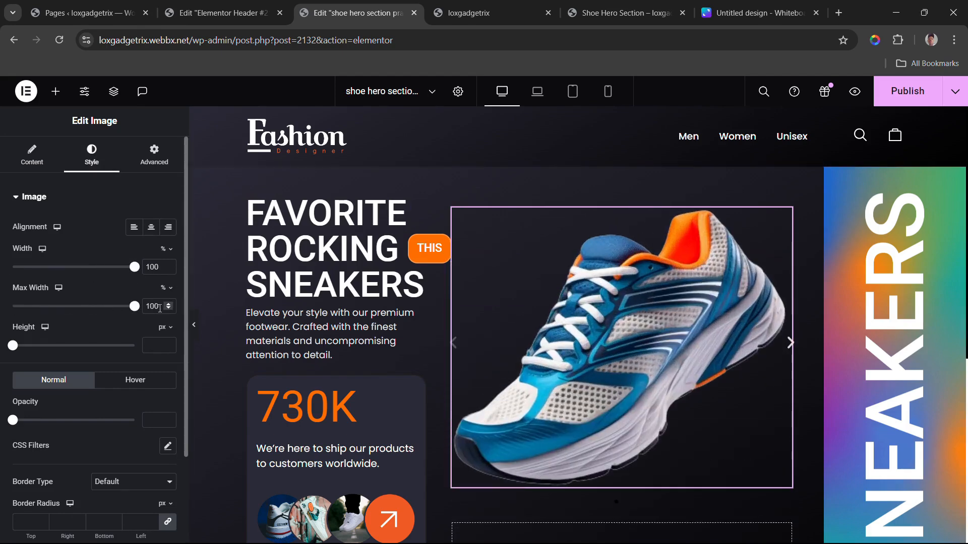
Step: Change the shoe image's layout width to Custom and set the custom width to 920 px
left_click(162, 166)
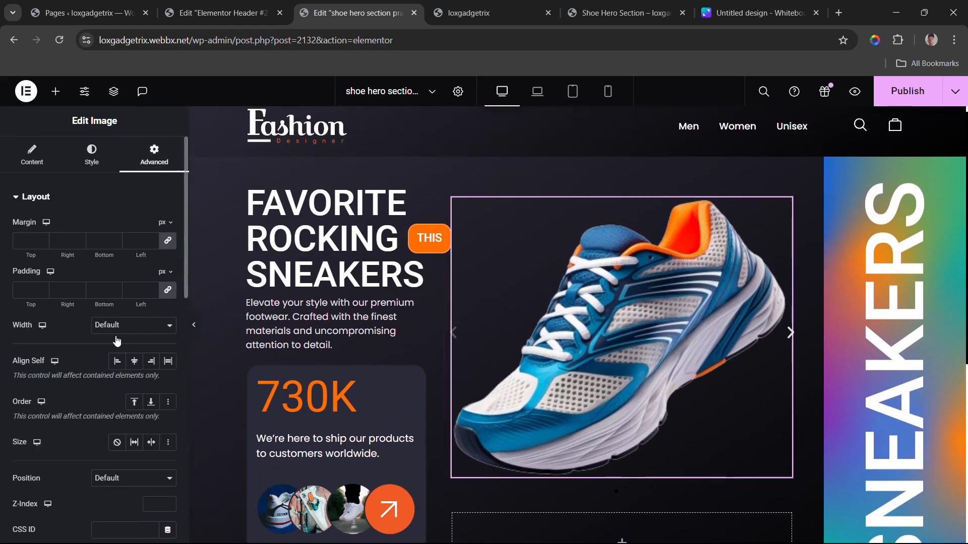
left_click(111, 326)
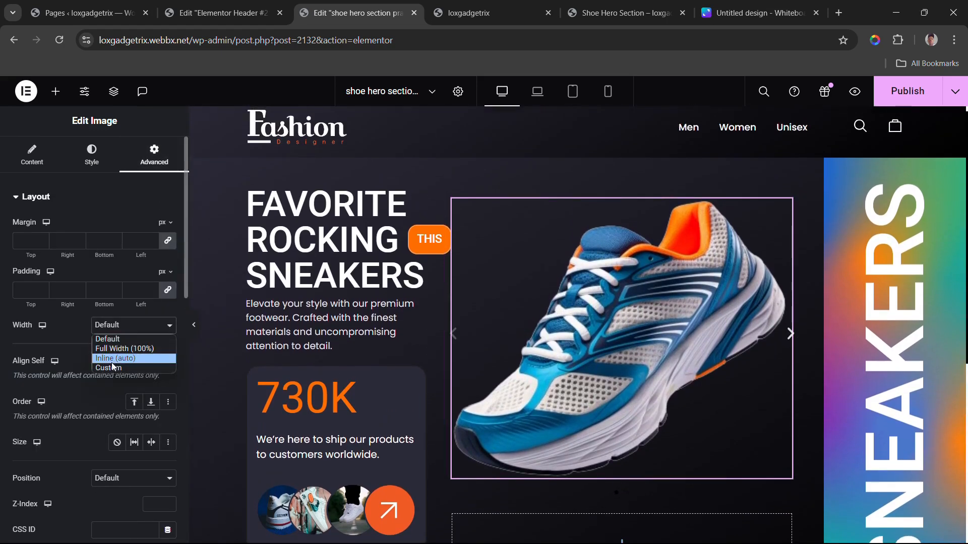
left_click(110, 365)
left_click(165, 348)
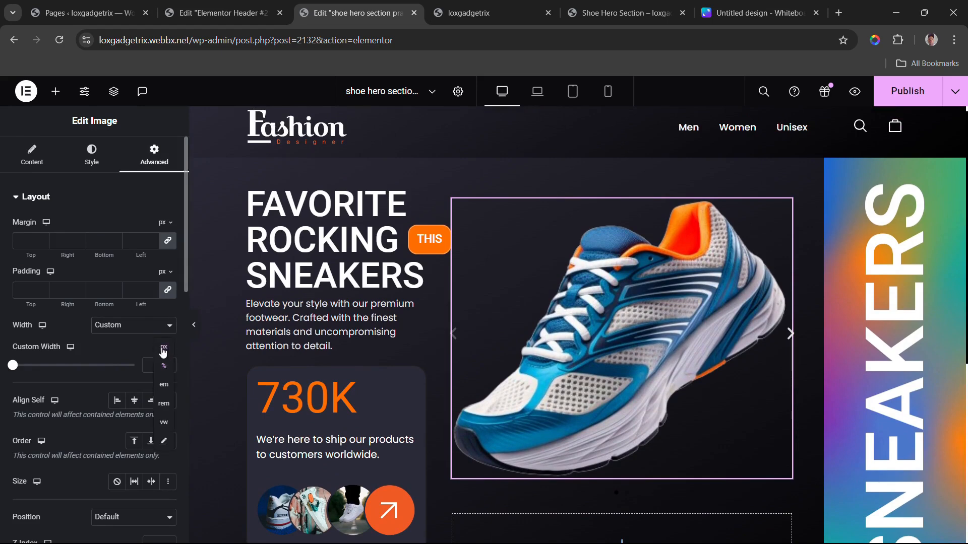
left_click(163, 359)
left_click_drag(11, 372, 124, 367)
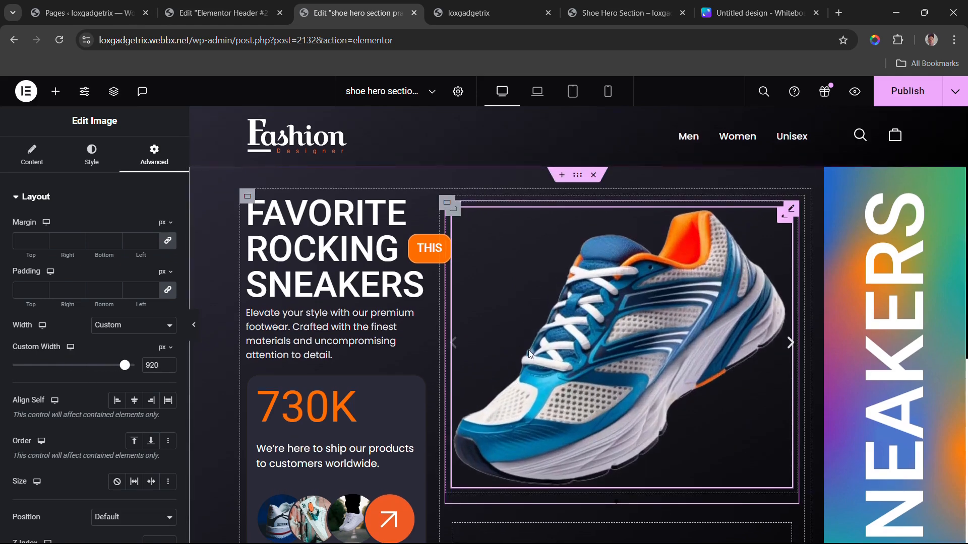
Step: Turn off autoplay for the carousel and page forward and back through its slides
scroll(637, 344, "down", 1)
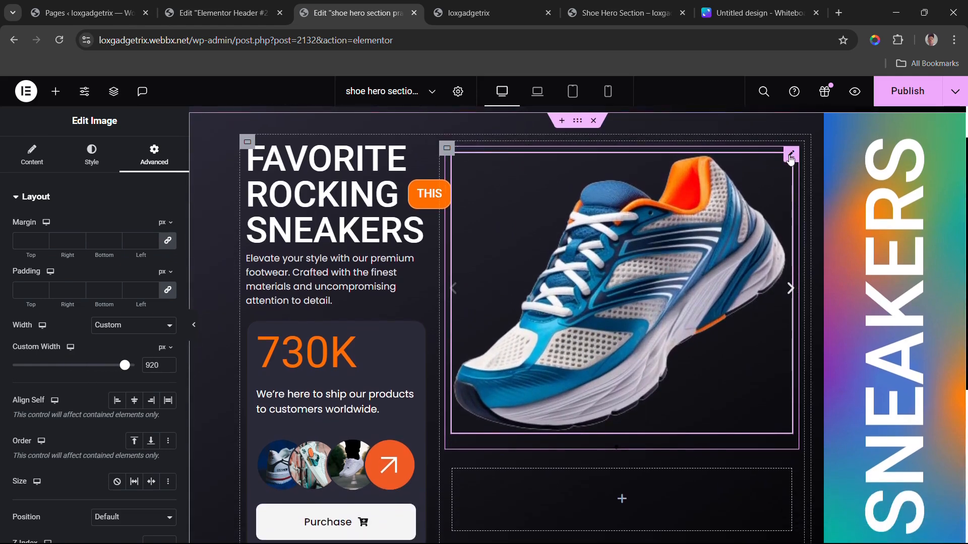
left_click(791, 155)
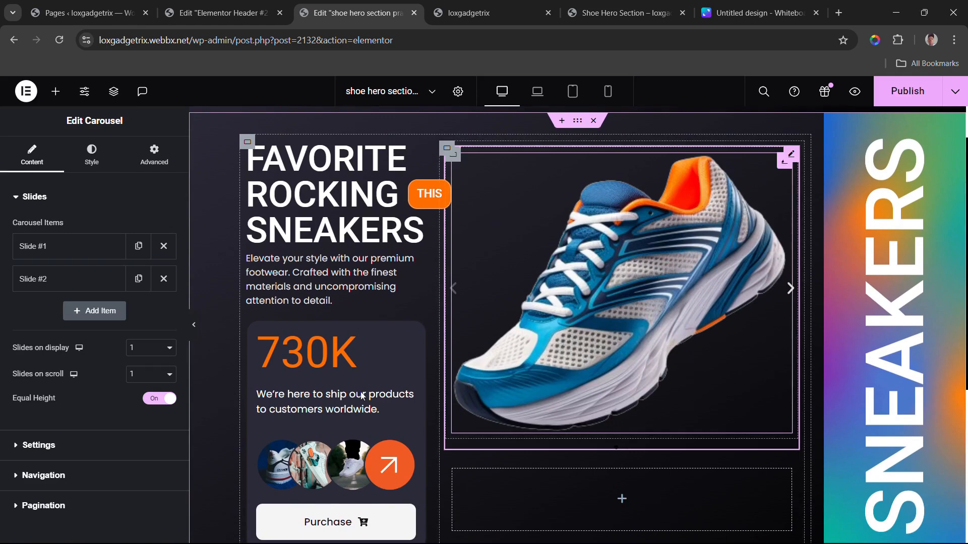
scroll(50, 335, "down", 1)
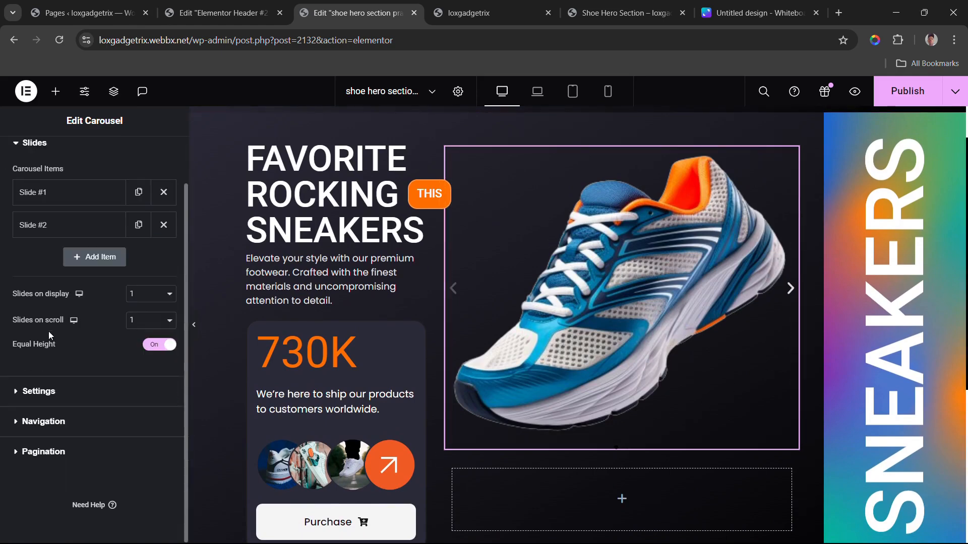
left_click(38, 399)
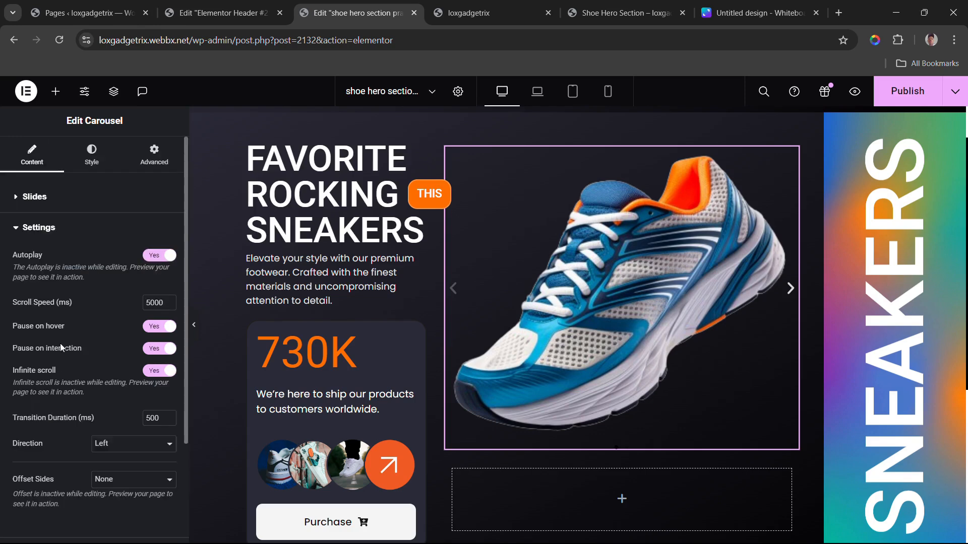
scroll(61, 347, "down", 1)
scroll(116, 232, "up", 1)
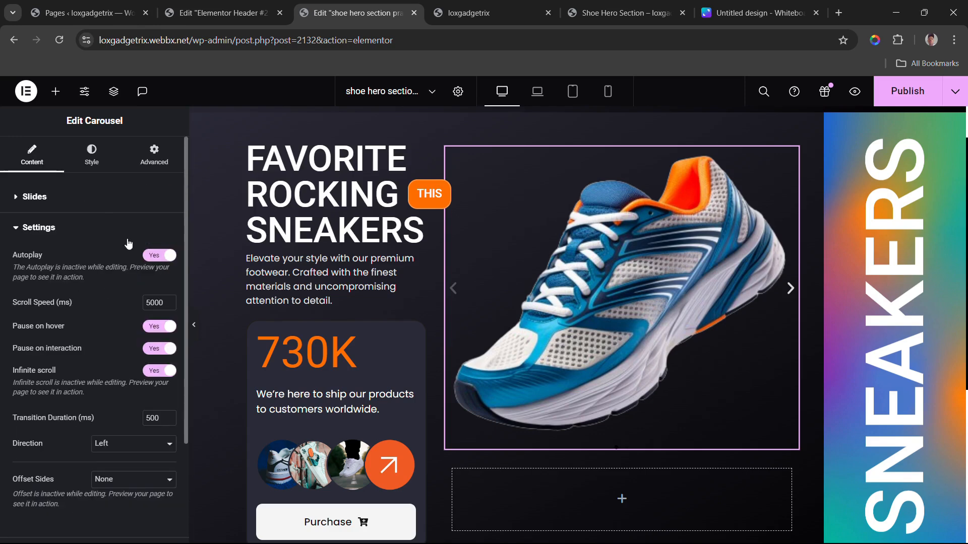
left_click(156, 257)
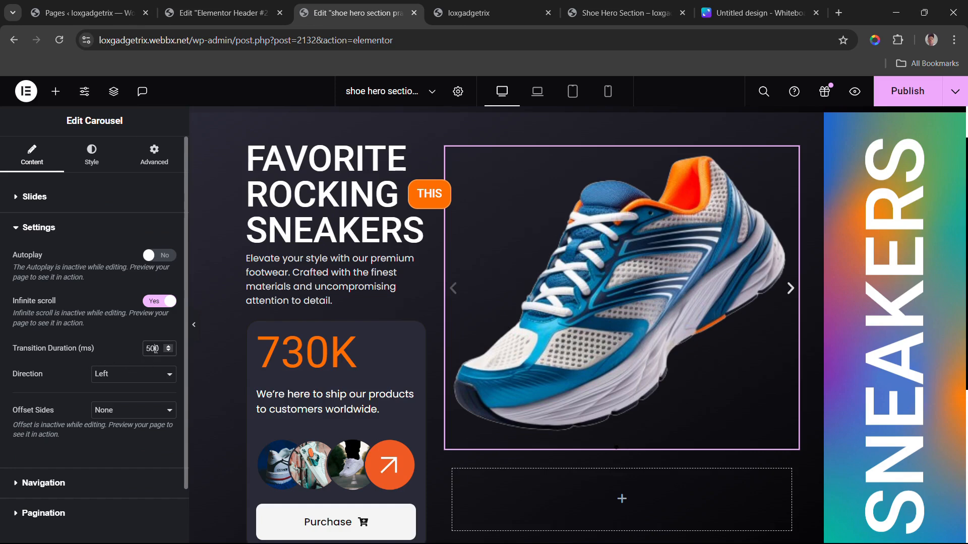
left_click(791, 295)
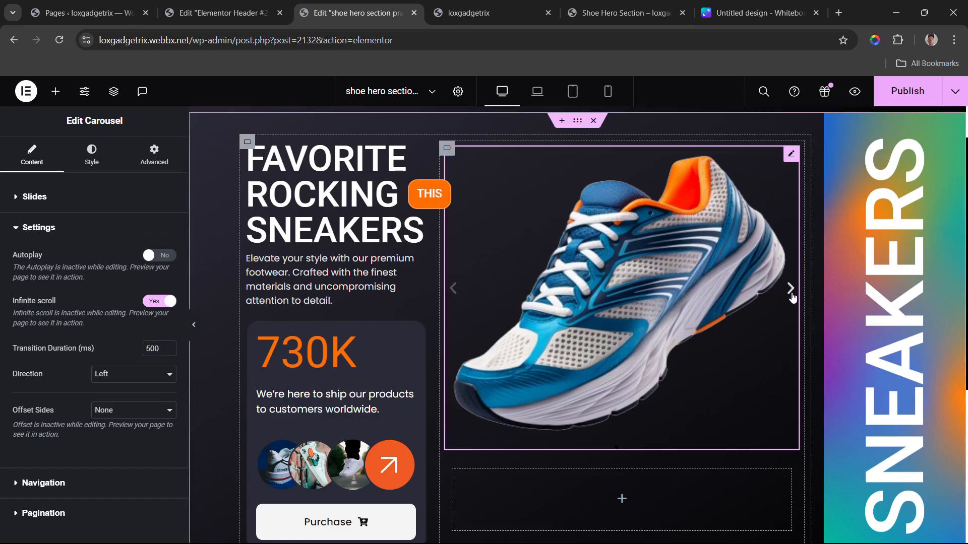
left_click(453, 288)
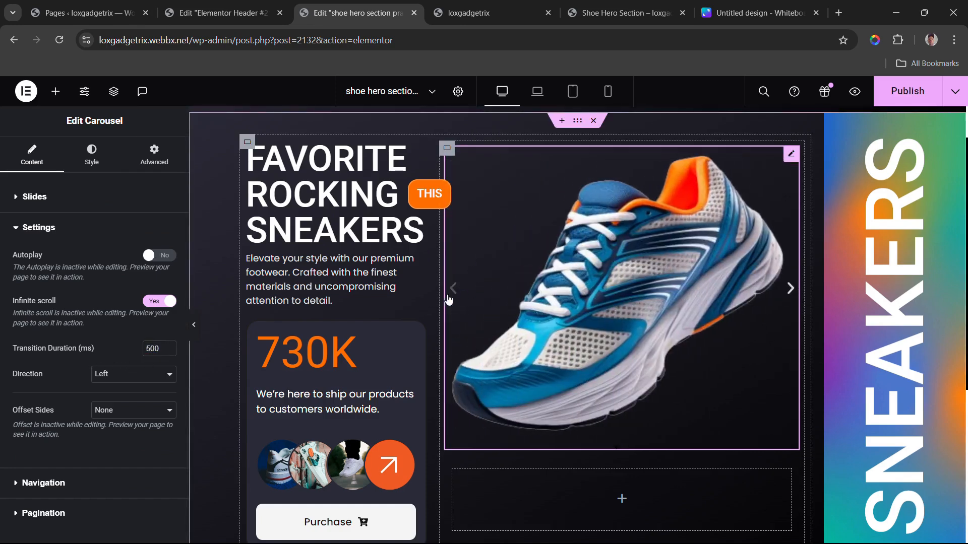
Step: Try a transition duration of 1000 ms for the carousel and page forward and back through the slides
double_click(158, 345)
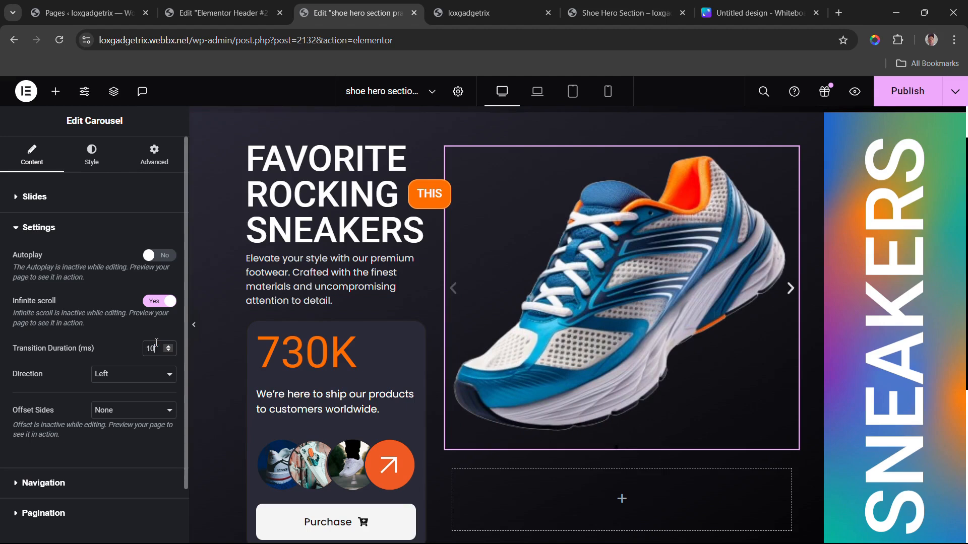
left_click(790, 290)
left_click(453, 288)
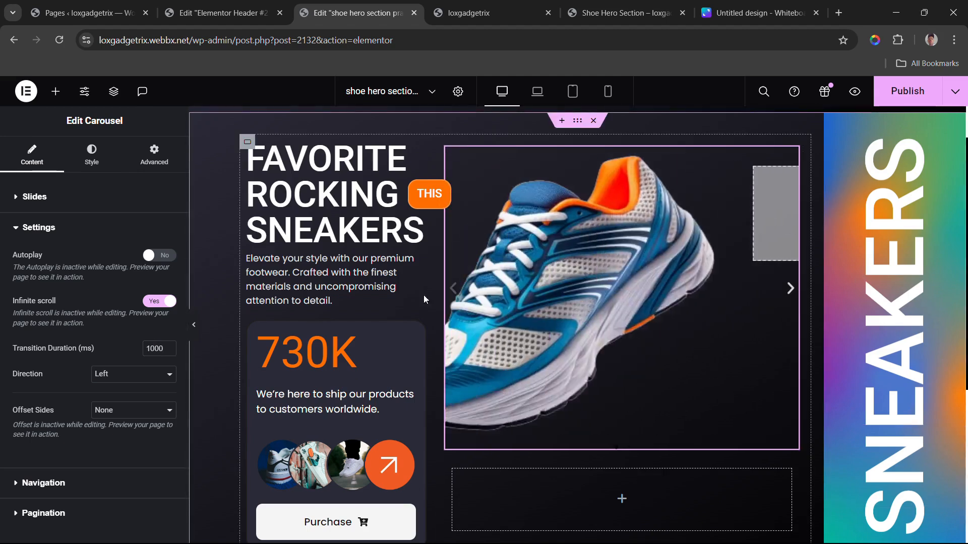
Step: Try a transition duration of 200 ms for the carousel and page through its slides in both directions
double_click(160, 350)
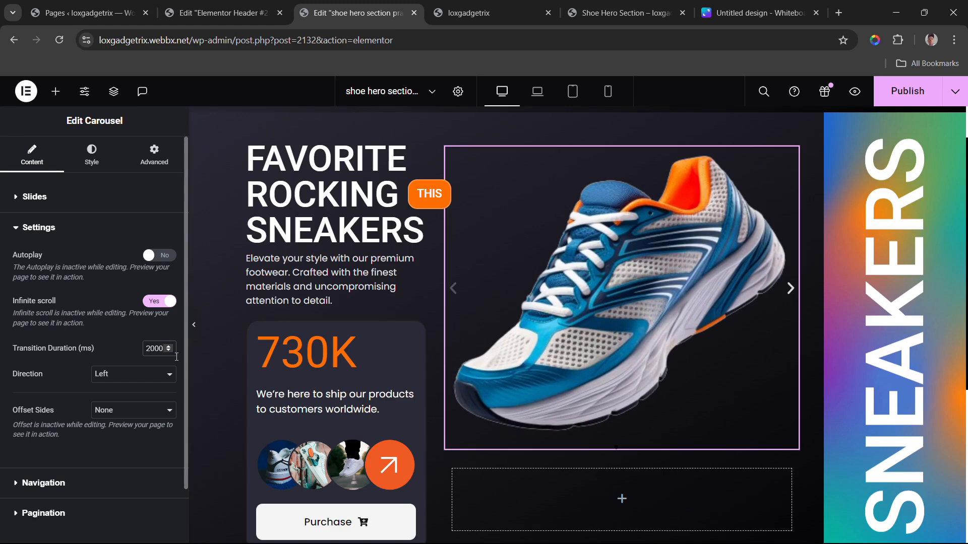
key("BackSpace")
left_click(790, 291)
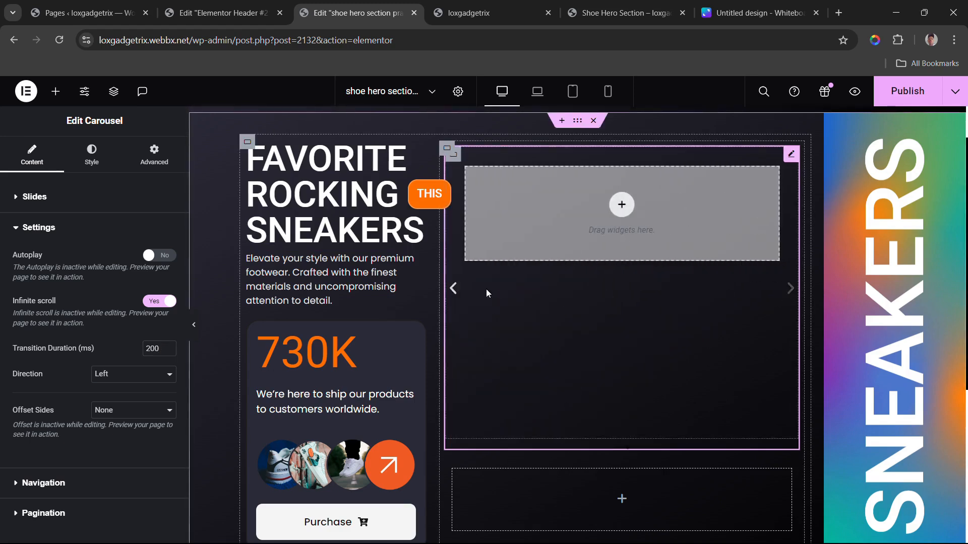
left_click(452, 288)
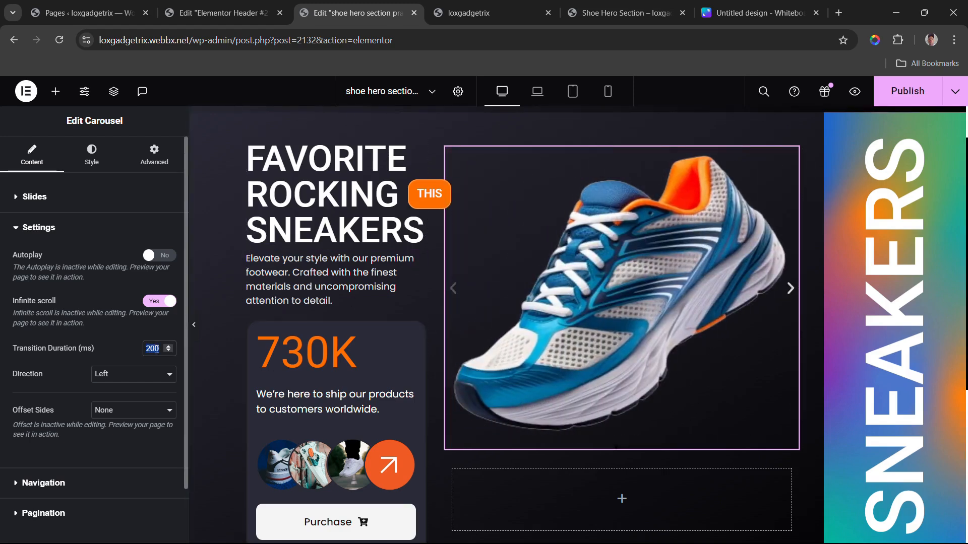
Step: Set the carousel's transition duration to 3000 ms and page forward and back through the slides
type("3000")
left_click(789, 292)
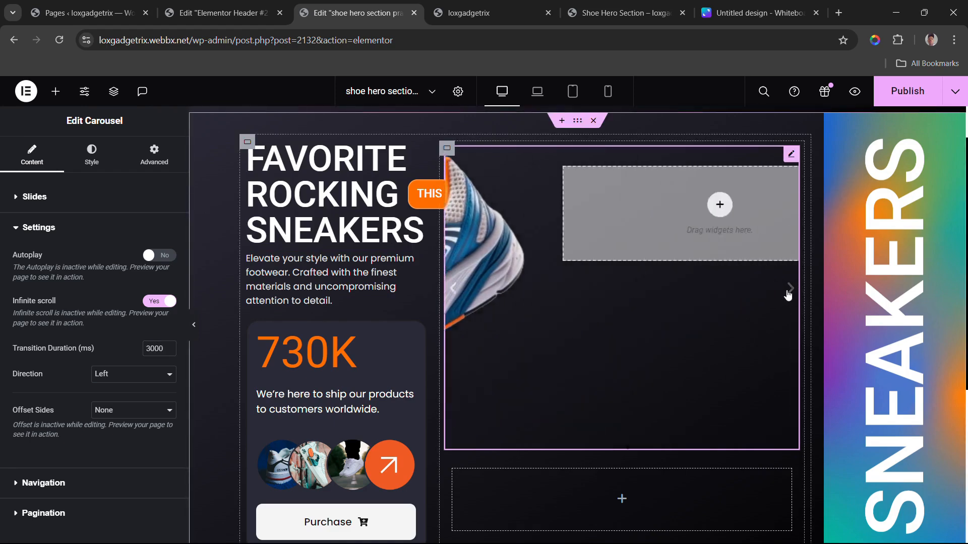
left_click(454, 291)
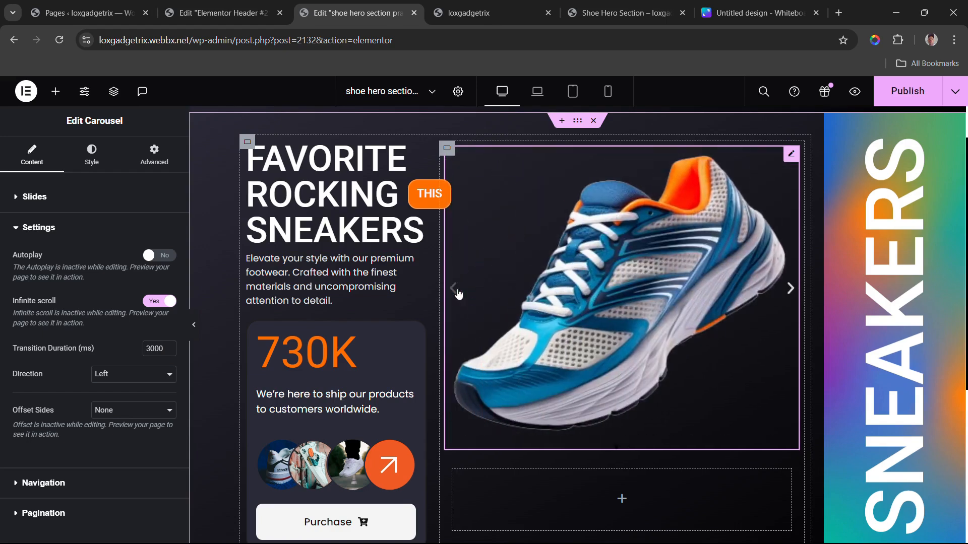
Step: Set the horizontal position of the carousel's previous arrow to 10 px
scroll(66, 432, "down", 2)
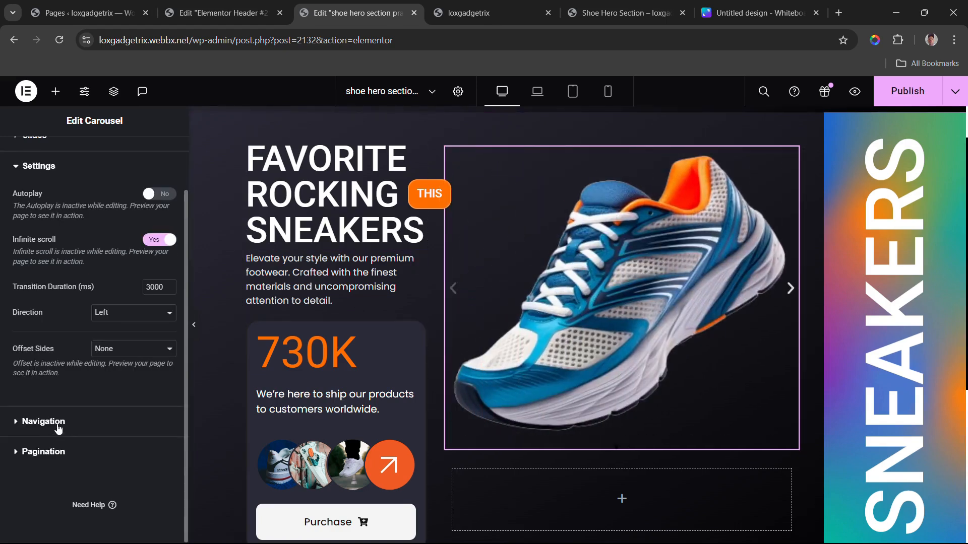
left_click(58, 428)
scroll(101, 263, "down", 3)
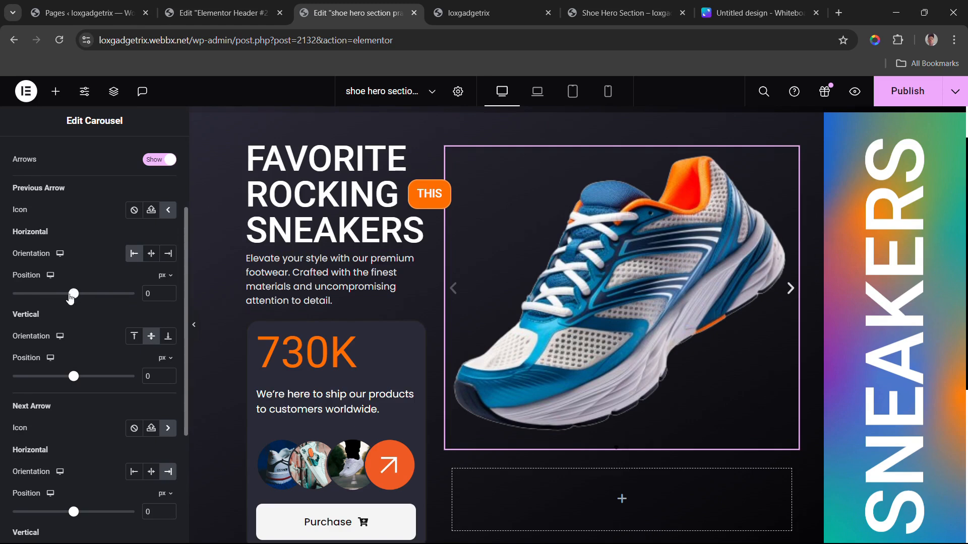
left_click_drag(70, 298, 73, 302)
scroll(76, 253, "up", 3)
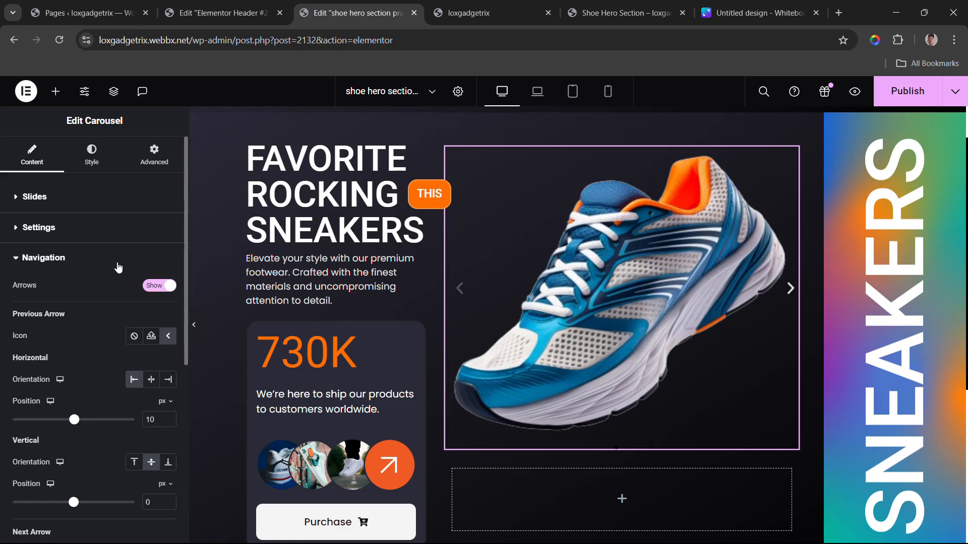
Step: Set the normal color of the carousel's navigation arrows to the orange global color
left_click(92, 154)
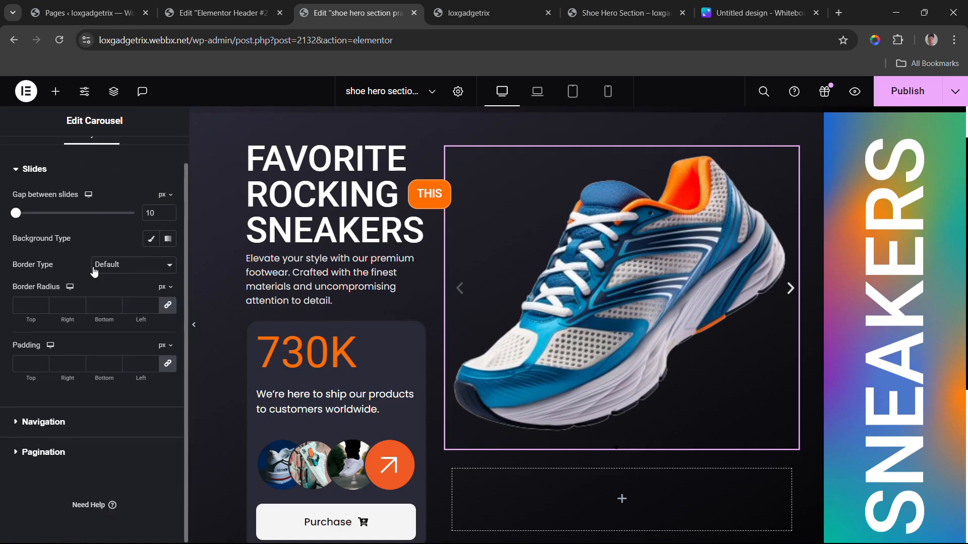
left_click(36, 421)
scroll(76, 252, "down", 3)
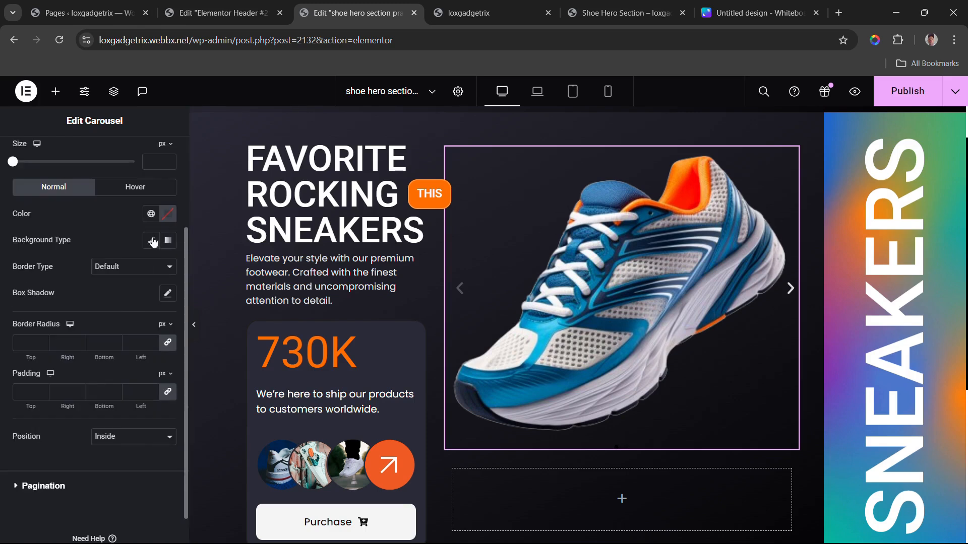
left_click(151, 214)
left_click(59, 424)
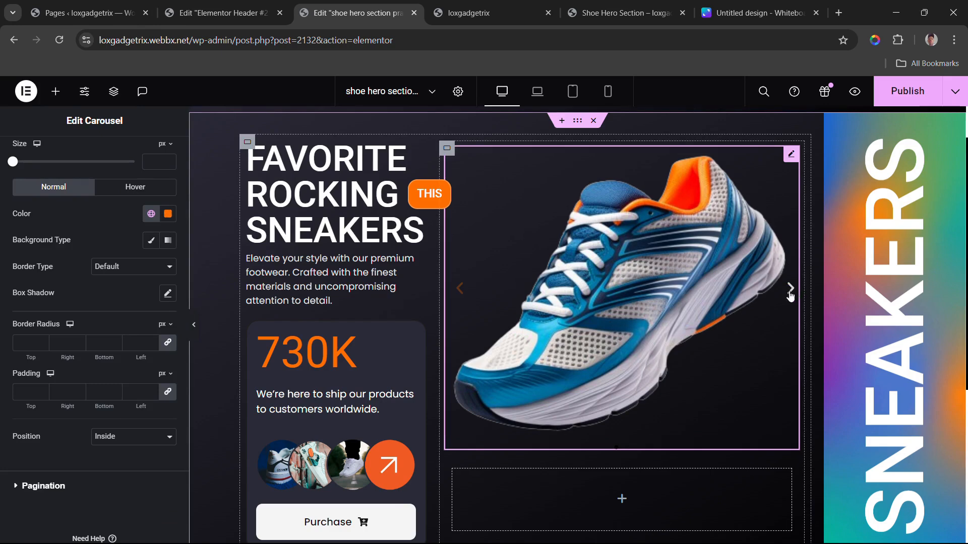
scroll(83, 270, "up", 3)
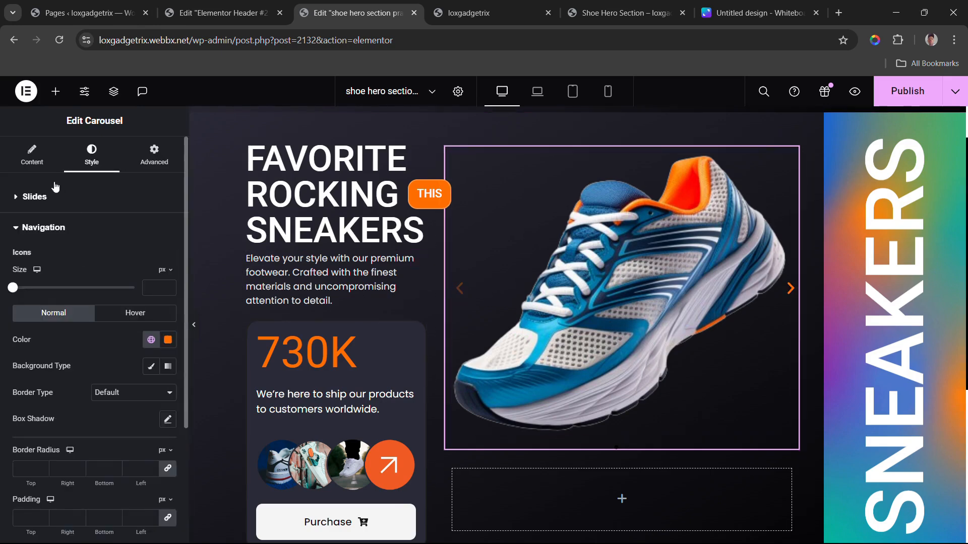
Step: Replace the carousel's previous arrow icon with arrow-left-1.svg from the media library
left_click(34, 167)
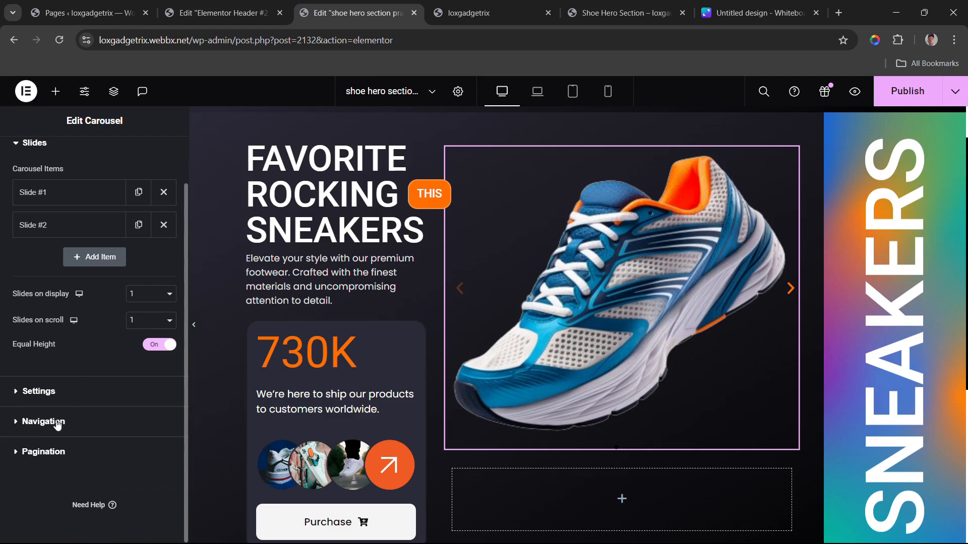
scroll(102, 311, "up", 1)
left_click(69, 246)
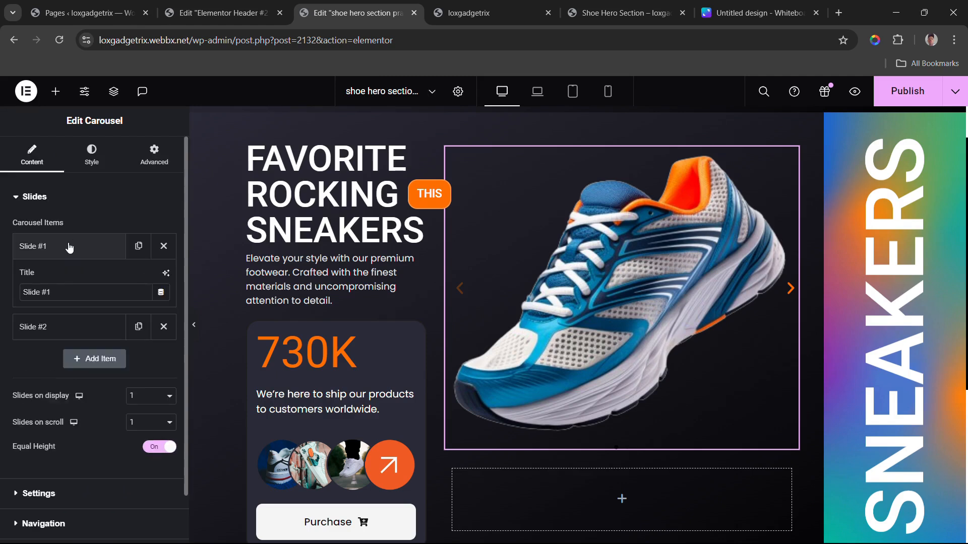
left_click(69, 246)
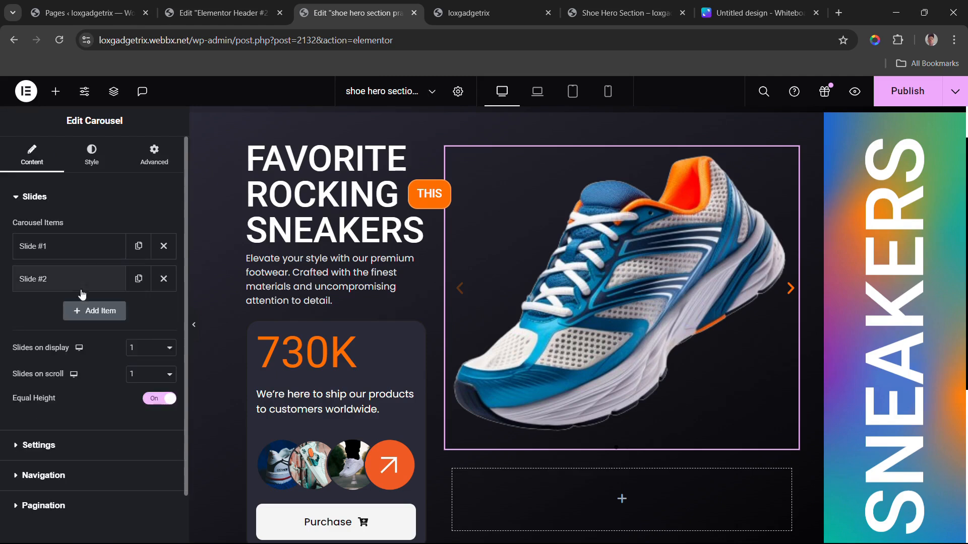
left_click(48, 477)
scroll(83, 407, "down", 5)
scroll(82, 407, "up", 4)
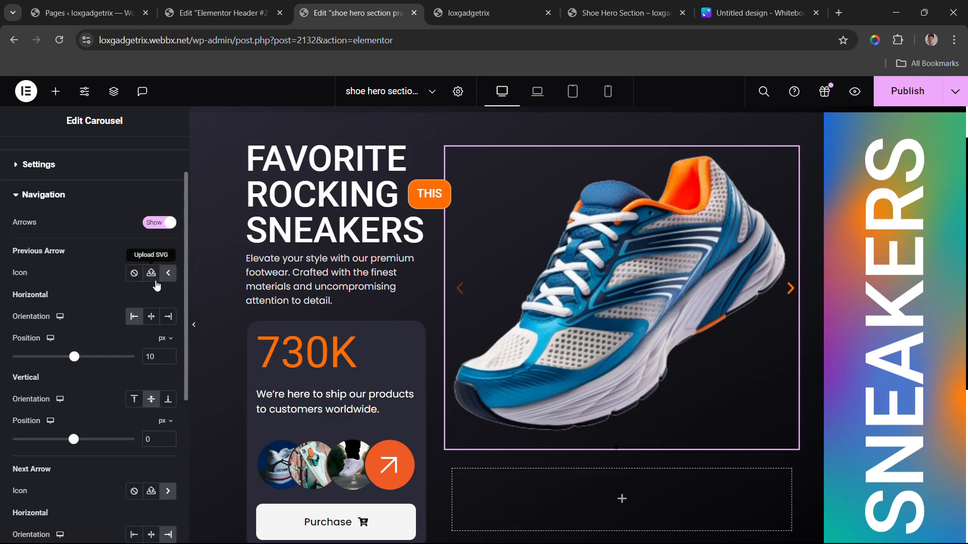
left_click(152, 273)
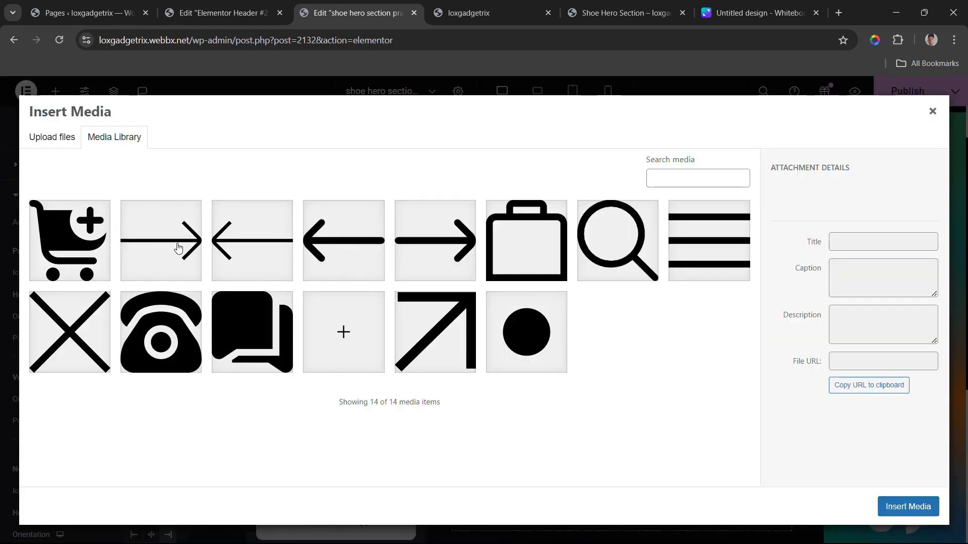
left_click(214, 247)
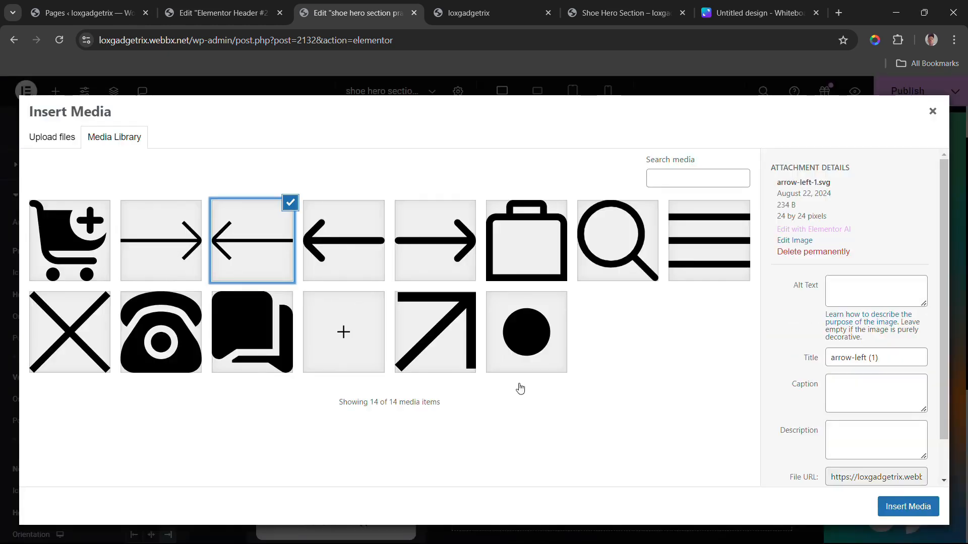
left_click(911, 508)
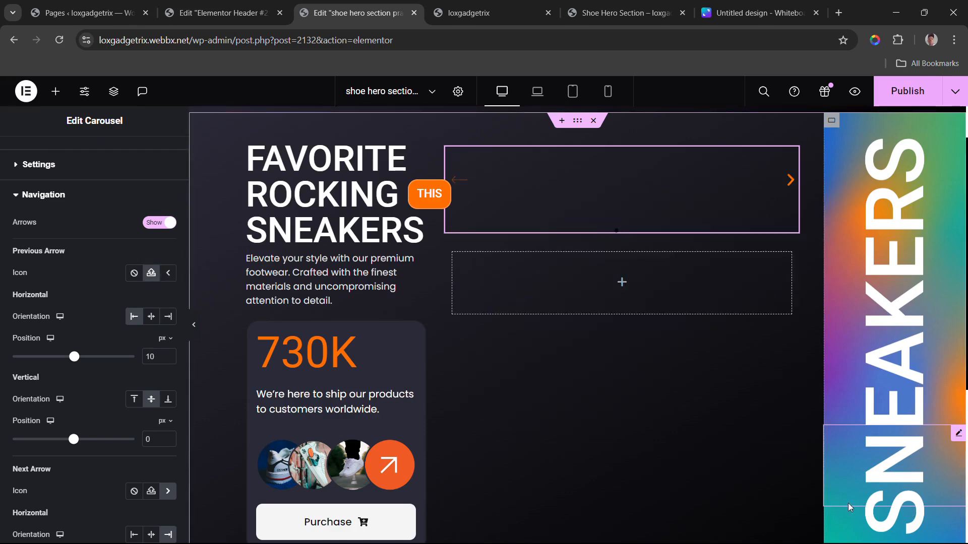
Step: Replace the carousel's next arrow icon with arrow-right-1.svg from the media library
scroll(137, 341, "down", 4)
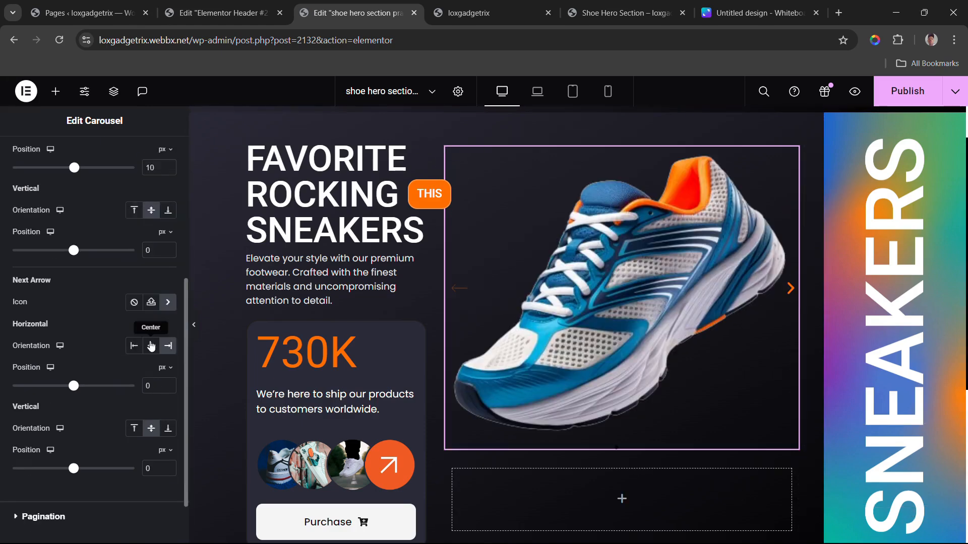
left_click(151, 302)
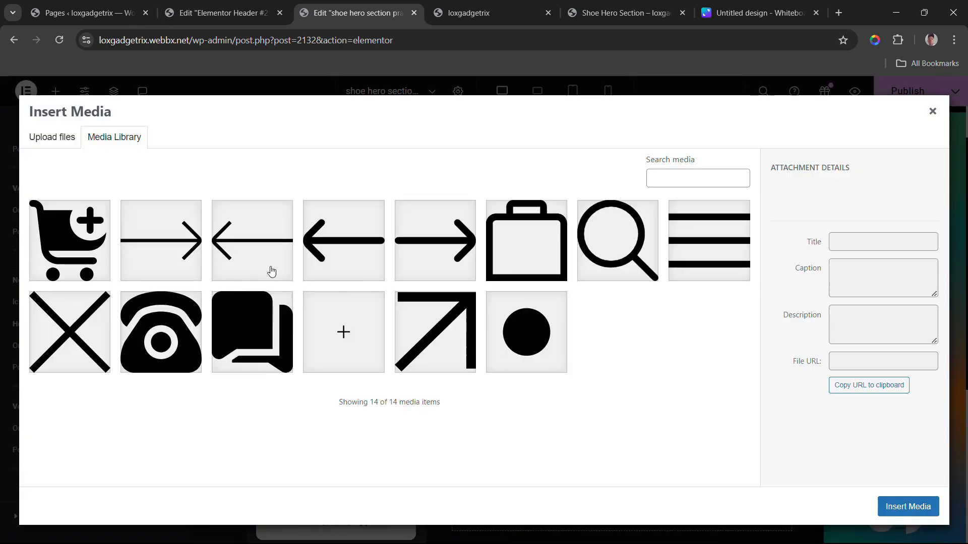
left_click(185, 244)
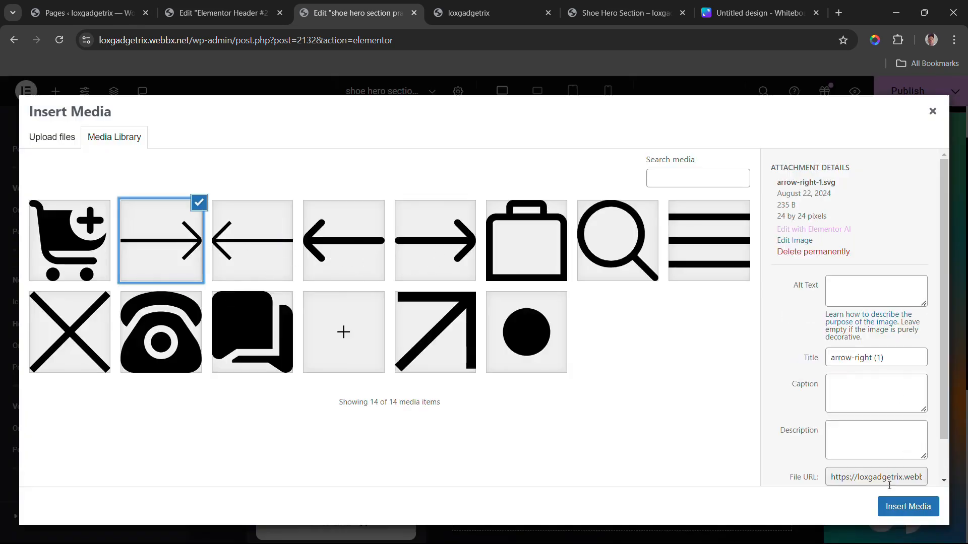
left_click(907, 506)
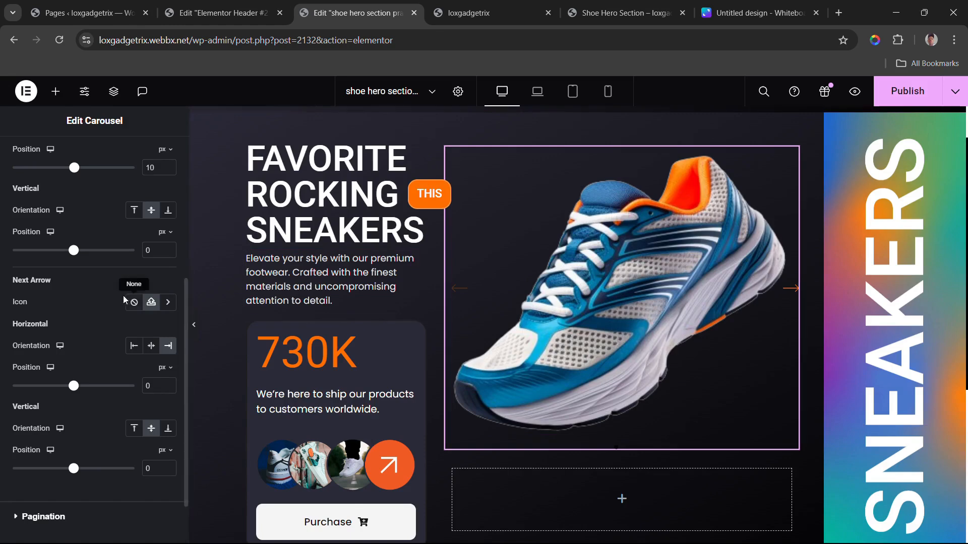
Step: Move the previous arrow to a horizontal position of about 486 px and a vertical position of about 176 px
scroll(121, 295, "up", 4)
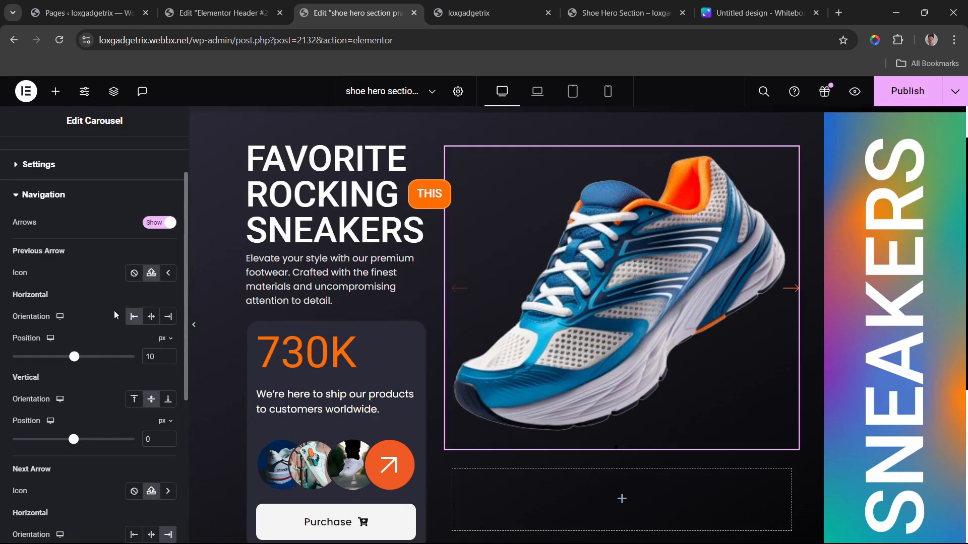
scroll(102, 326, "down", 1)
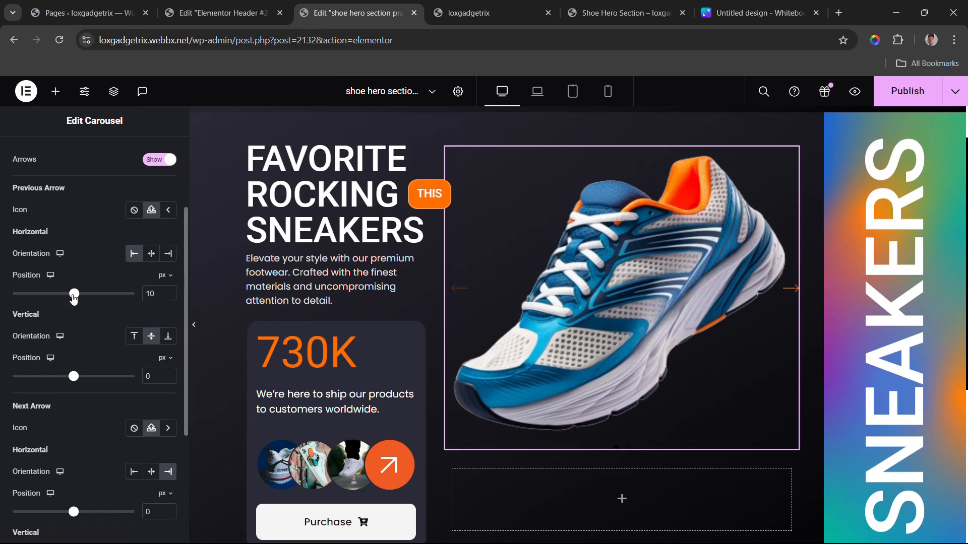
left_click_drag(73, 297, 102, 296)
left_click_drag(74, 377, 84, 378)
Step: Lower the next arrow to a vertical position of 177 px, level with the previous arrow
scroll(91, 385, "down", 4)
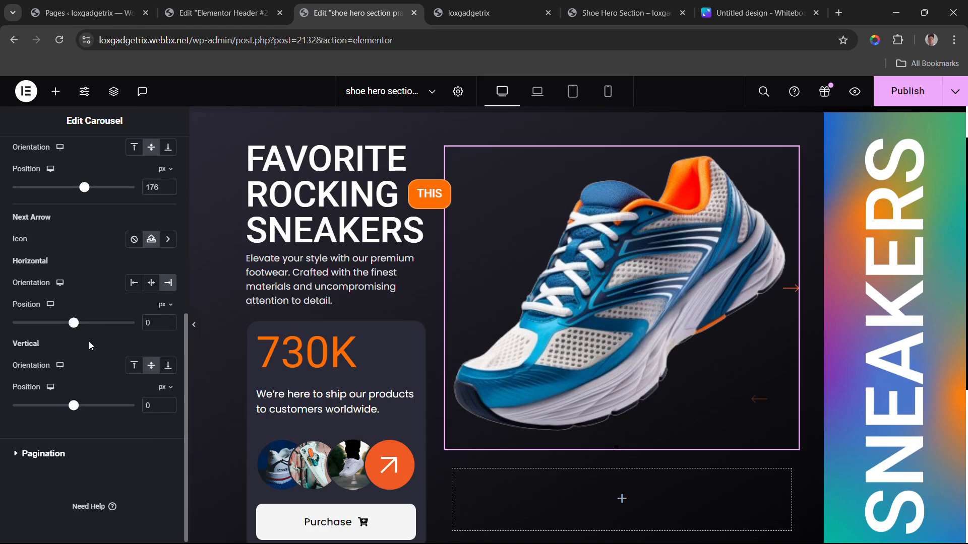
left_click_drag(73, 322, 75, 329)
left_click_drag(75, 412, 87, 415)
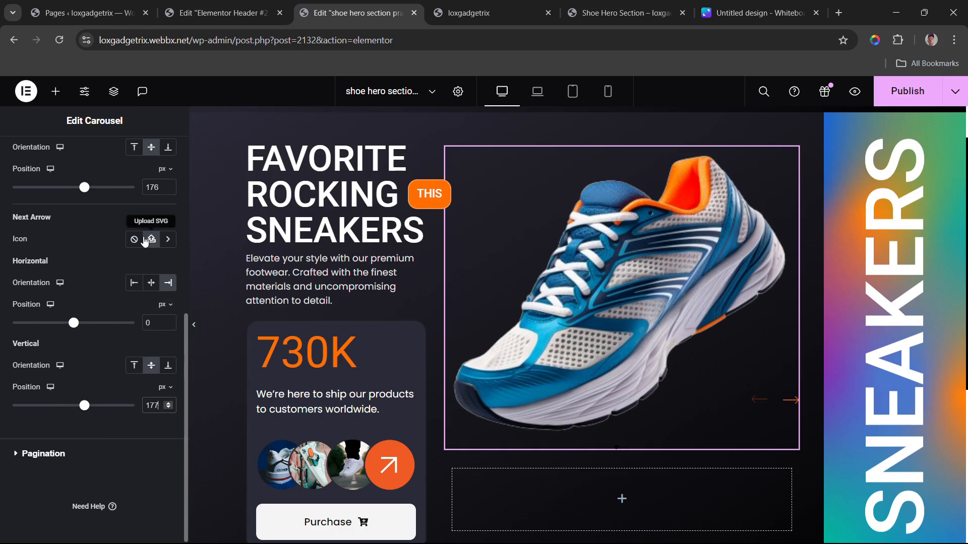
Step: Enlarge the carousel's navigation arrow icons to about 46 px
scroll(143, 237, "up", 6)
left_click(93, 160)
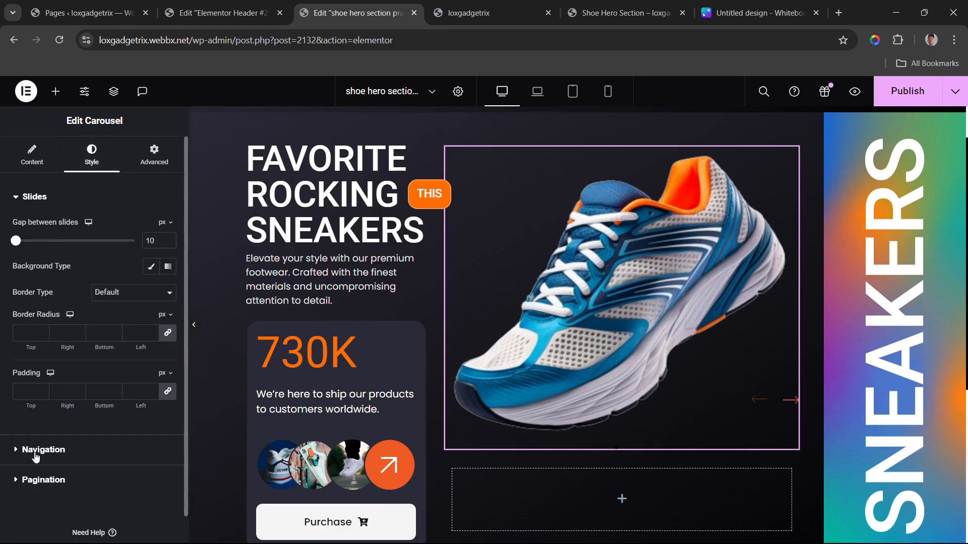
left_click(35, 454)
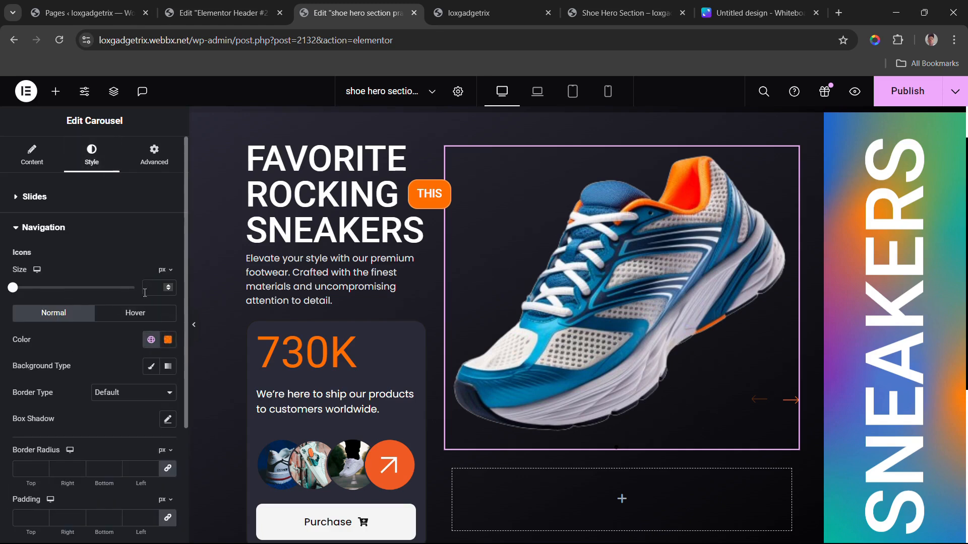
left_click_drag(15, 290, 27, 296)
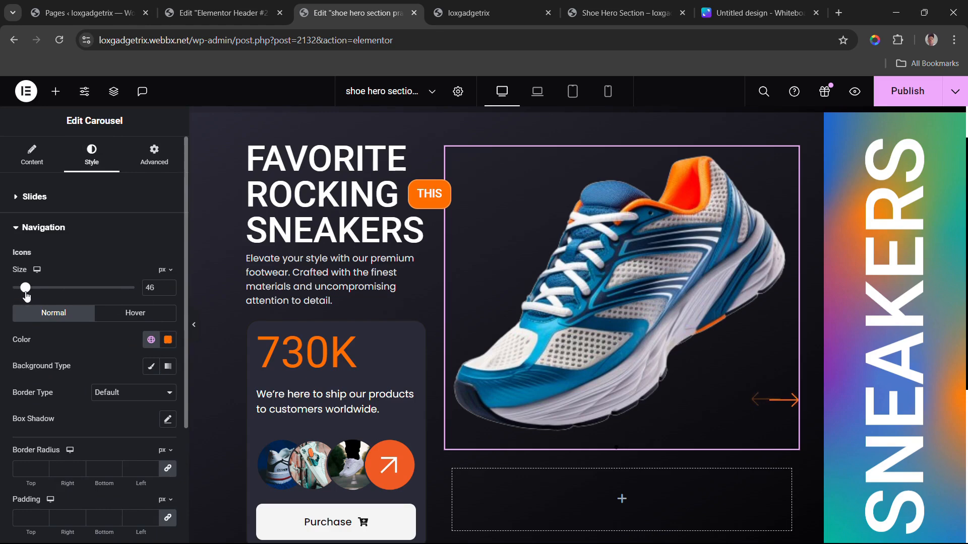
left_click(165, 287)
Step: Set the previous arrow's horizontal position to 415 px to separate it from the next arrow
left_click(28, 170)
left_click(33, 433)
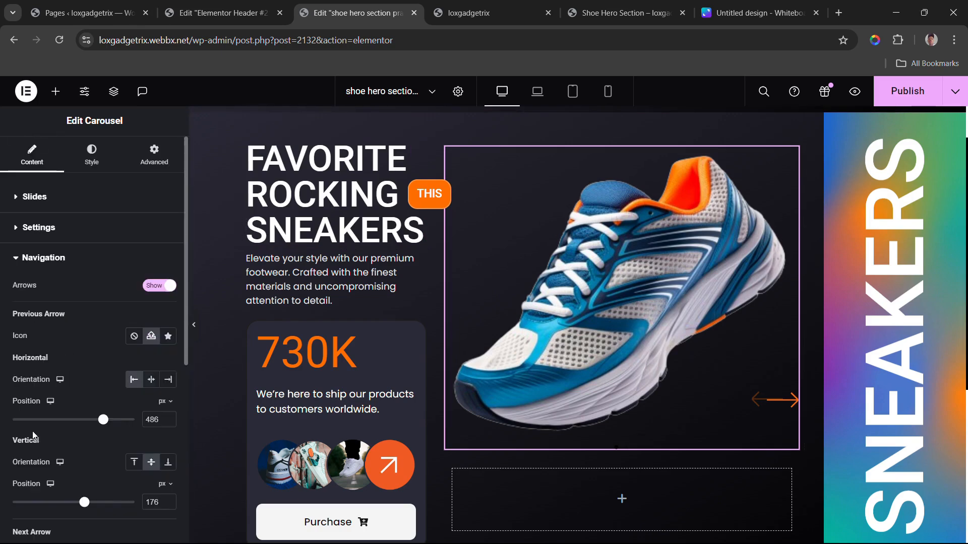
left_click_drag(106, 420, 100, 426)
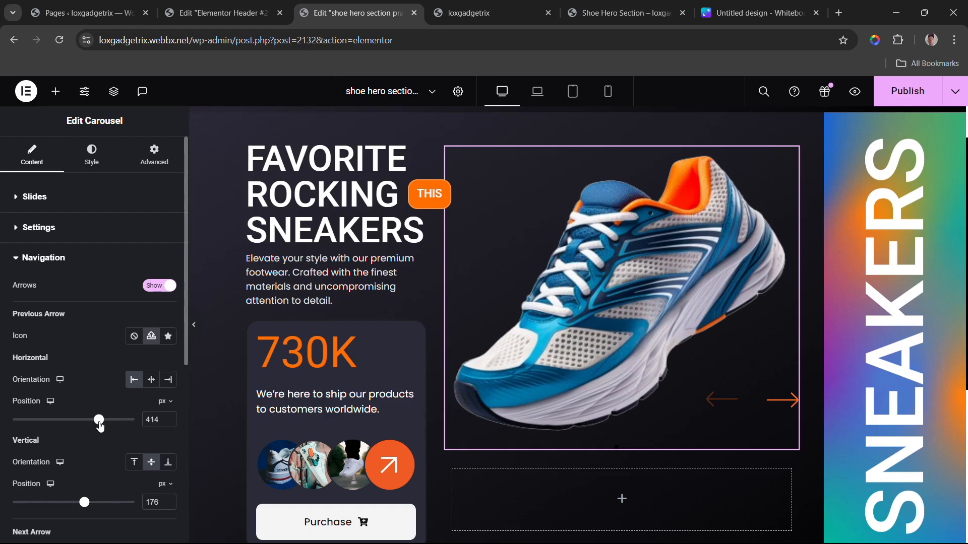
left_click(169, 417)
Step: Set the next arrow's horizontal position to 25 px, keeping its vertical position at 177 px
scroll(144, 428, "down", 3)
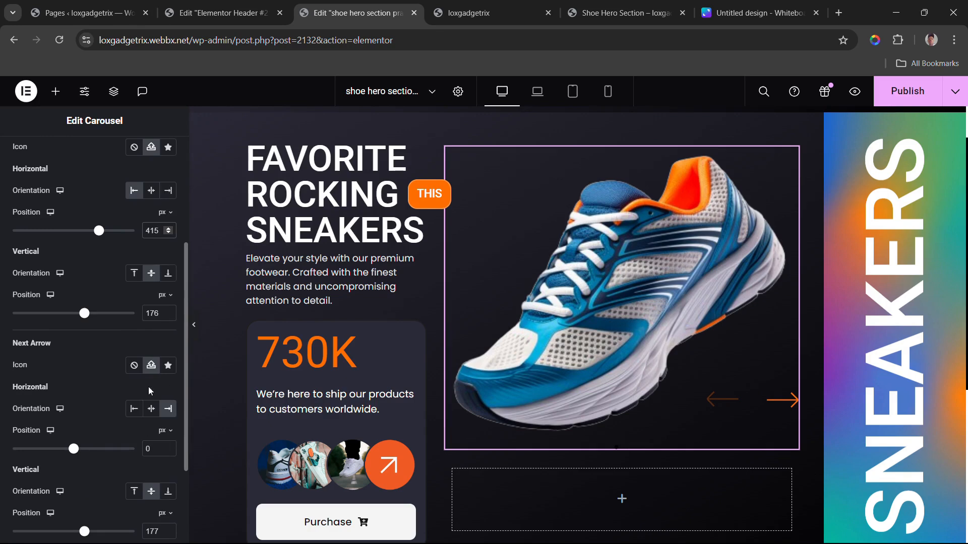
scroll(103, 425, "down", 3)
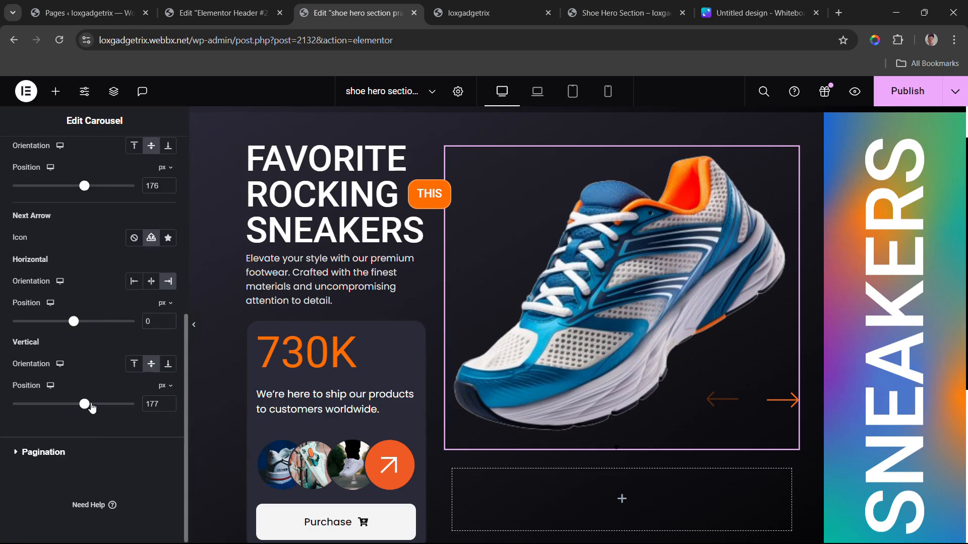
left_click_drag(92, 408, 84, 405)
left_click(169, 320)
left_click(168, 321)
left_click(168, 321)
left_click(169, 321)
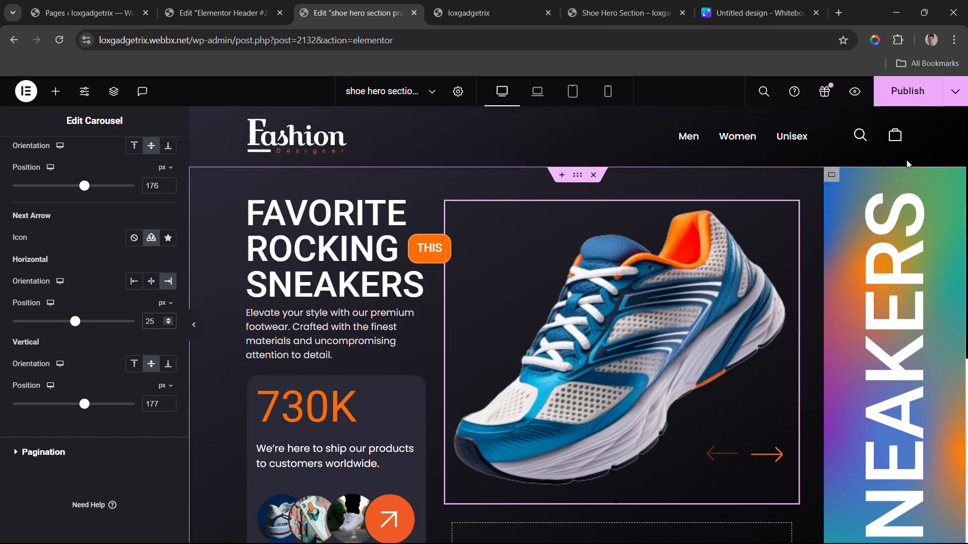
Step: Publish the page and check the full-width hero section with the editing panel temporarily hidden
left_click(916, 89)
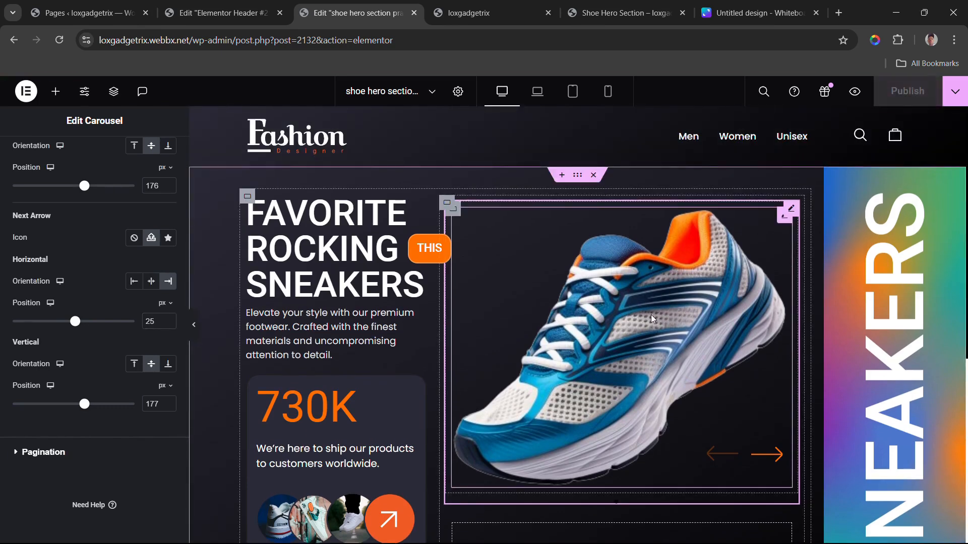
left_click(193, 325)
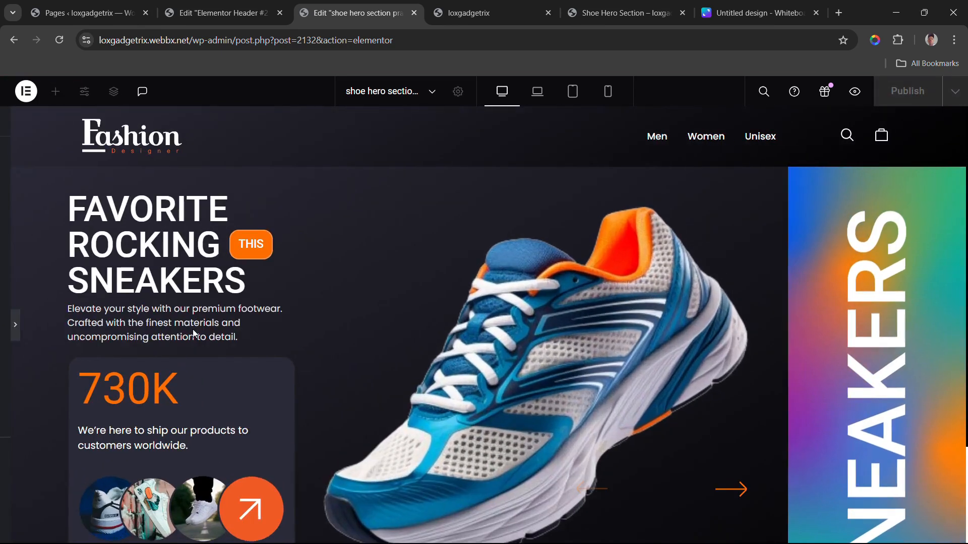
scroll(348, 330, "down", 2)
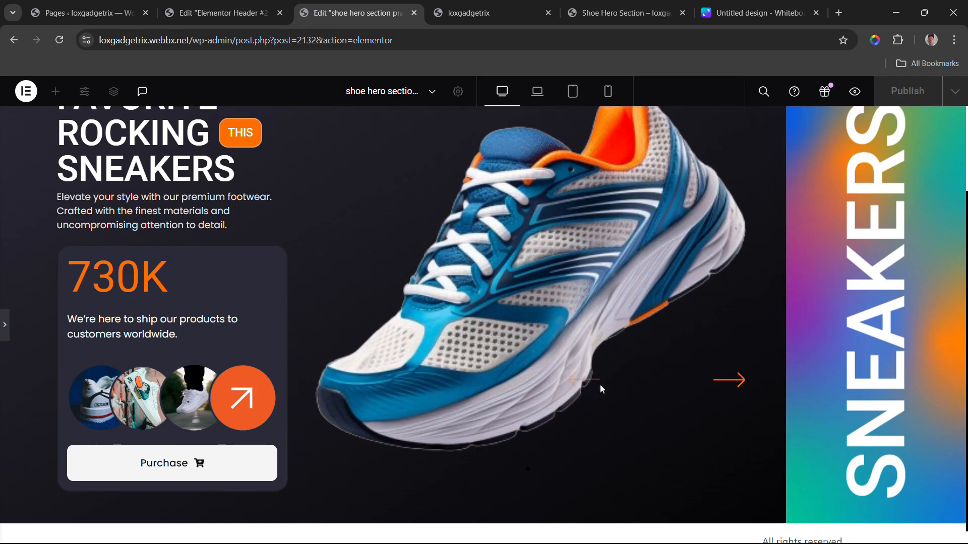
scroll(600, 385, "up", 2)
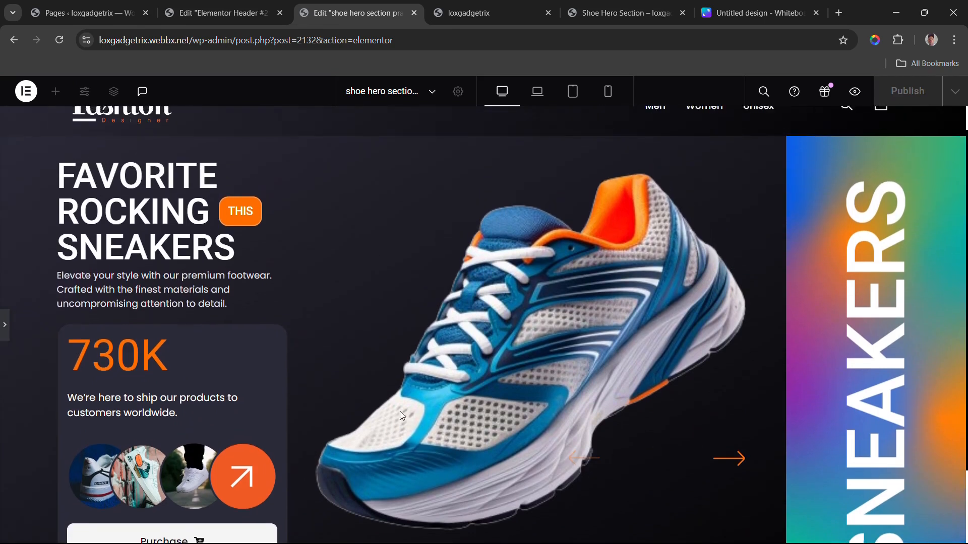
scroll(401, 415, "down", 2)
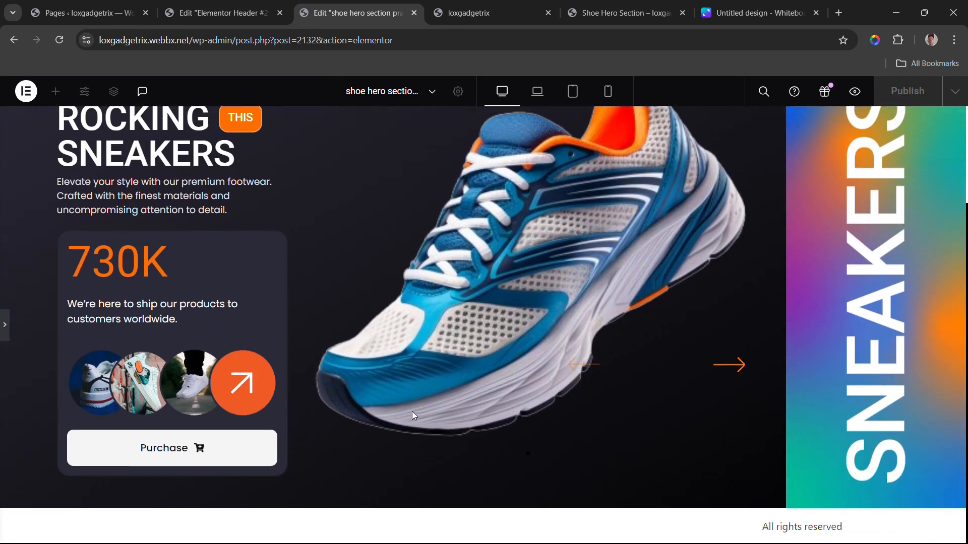
scroll(412, 411, "up", 3)
scroll(479, 388, "down", 1)
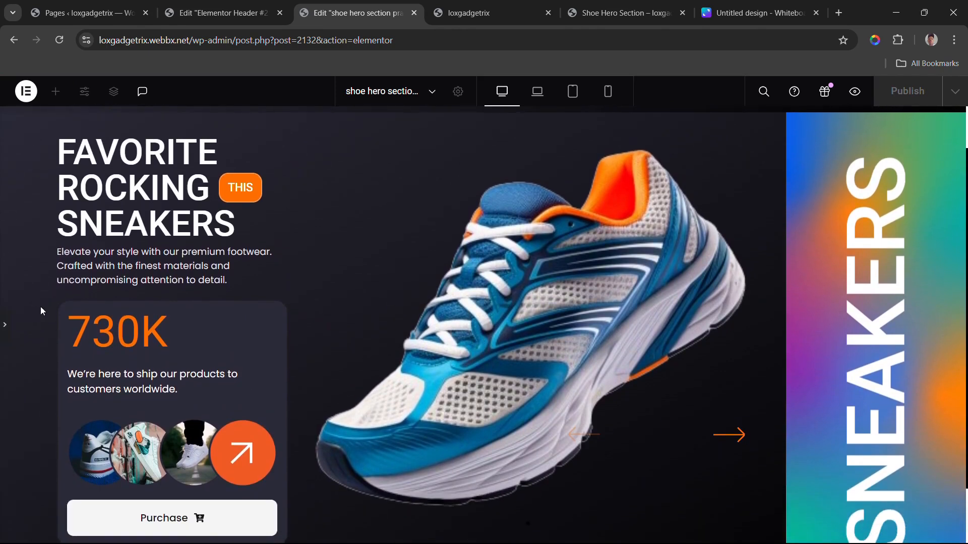
scroll(638, 434, "up", 1)
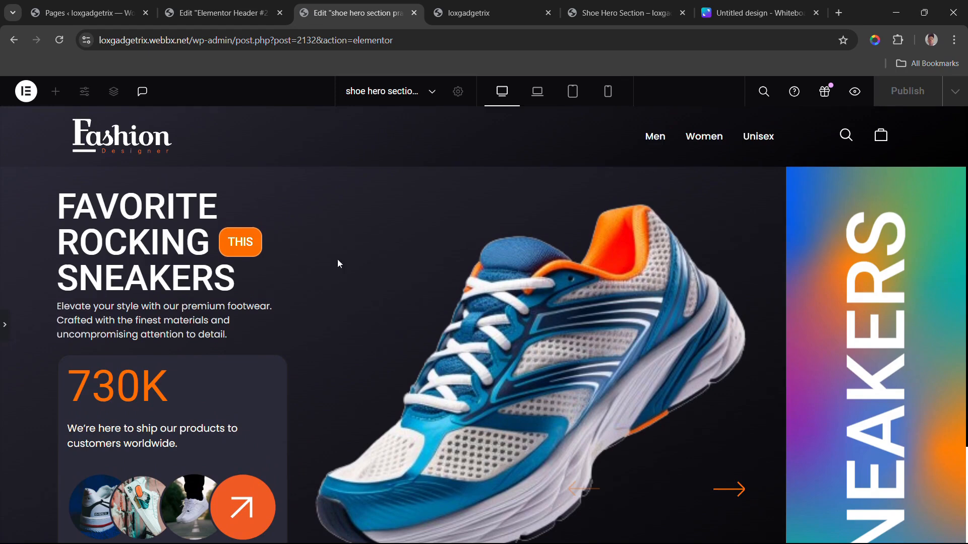
left_click(6, 323)
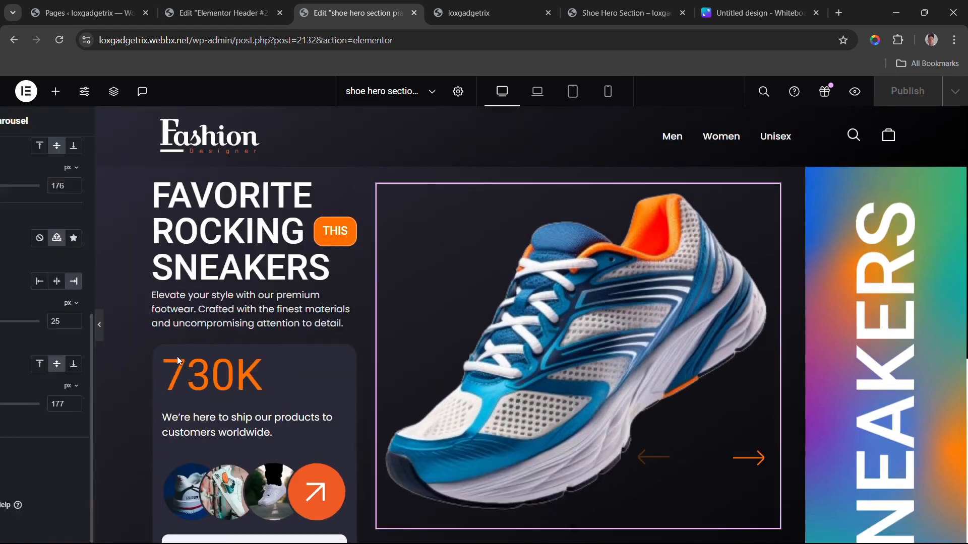
Step: Set the 730K card's padding to 40 px top and bottom and 30 px left and right, and check the full-width section
left_click(255, 384)
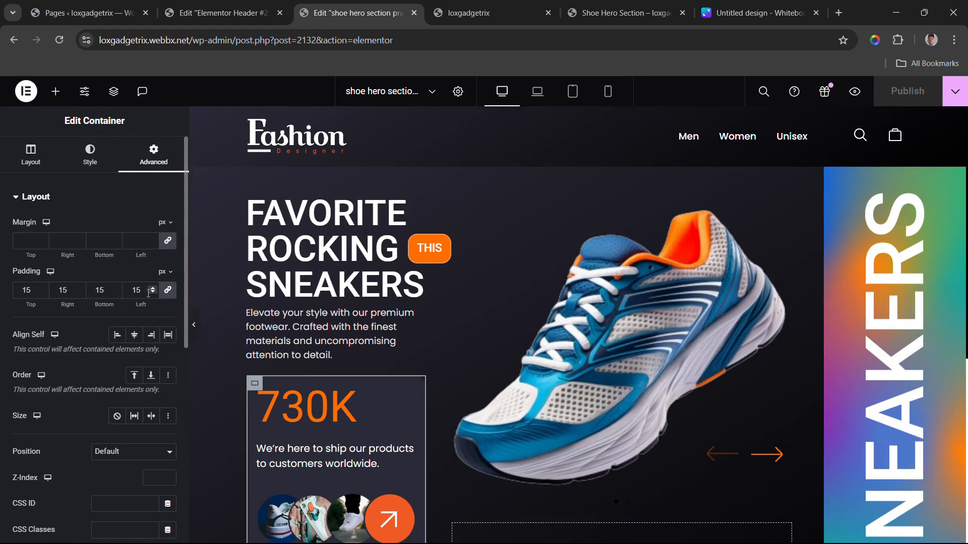
left_click(163, 297)
left_click(27, 301)
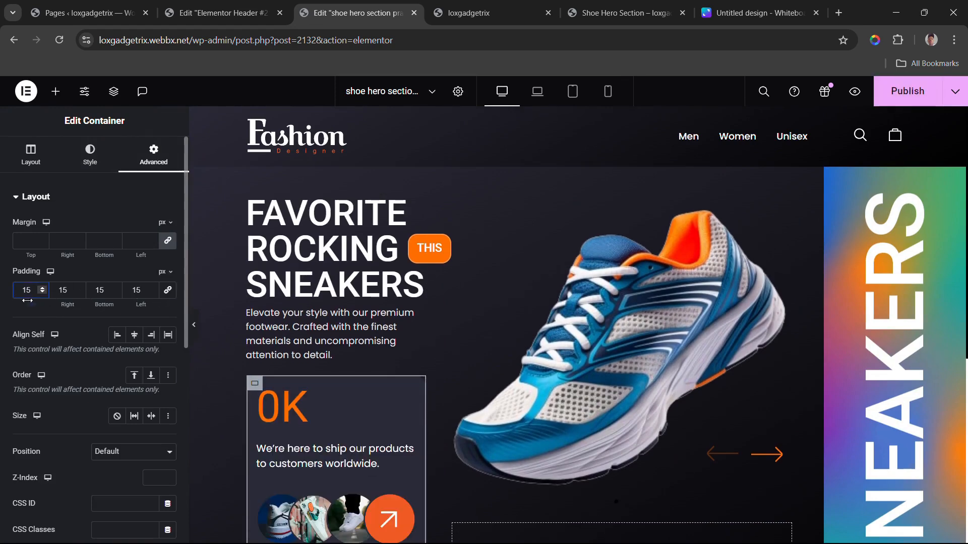
left_click_drag(27, 301, 74, 300)
left_click(117, 291)
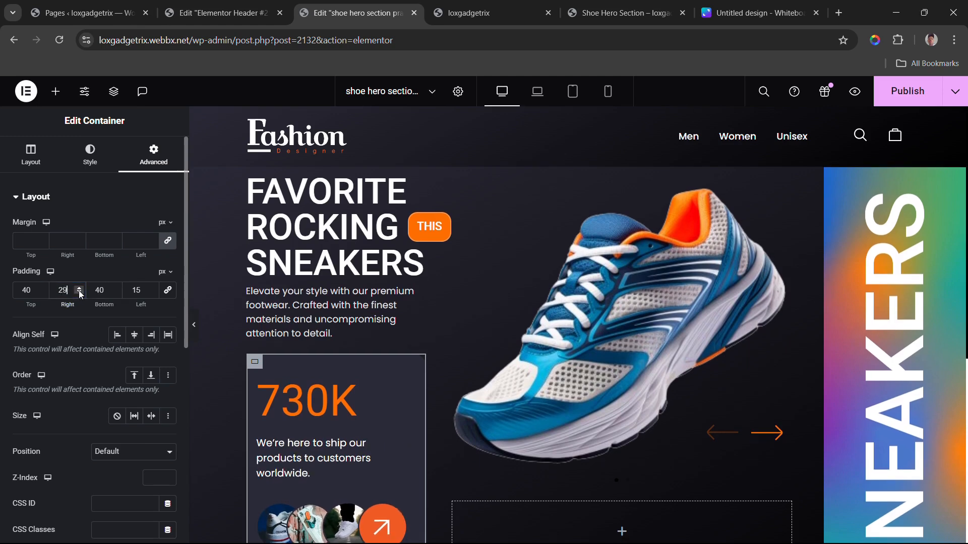
left_click(79, 289)
left_click_drag(133, 300, 151, 297)
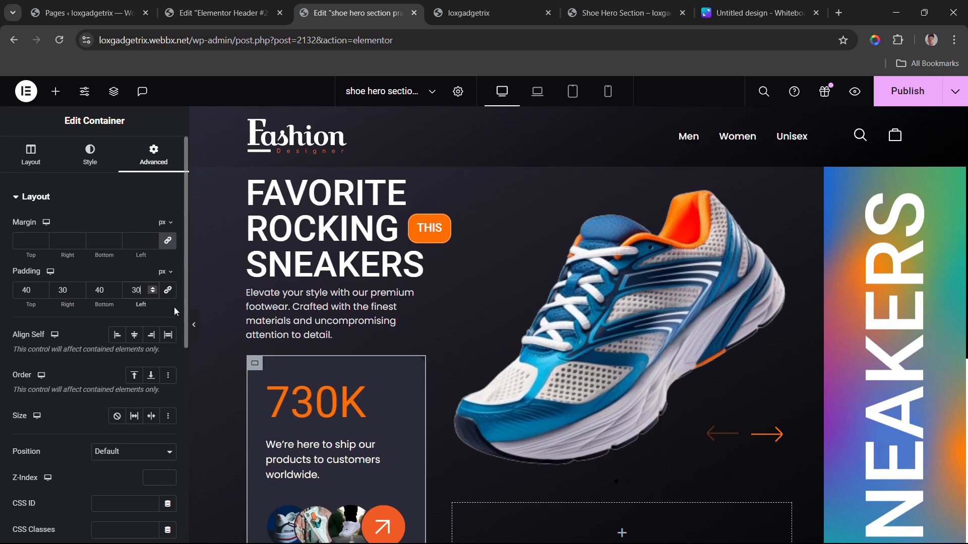
left_click(194, 329)
scroll(282, 391, "down", 3)
scroll(279, 376, "up", 1)
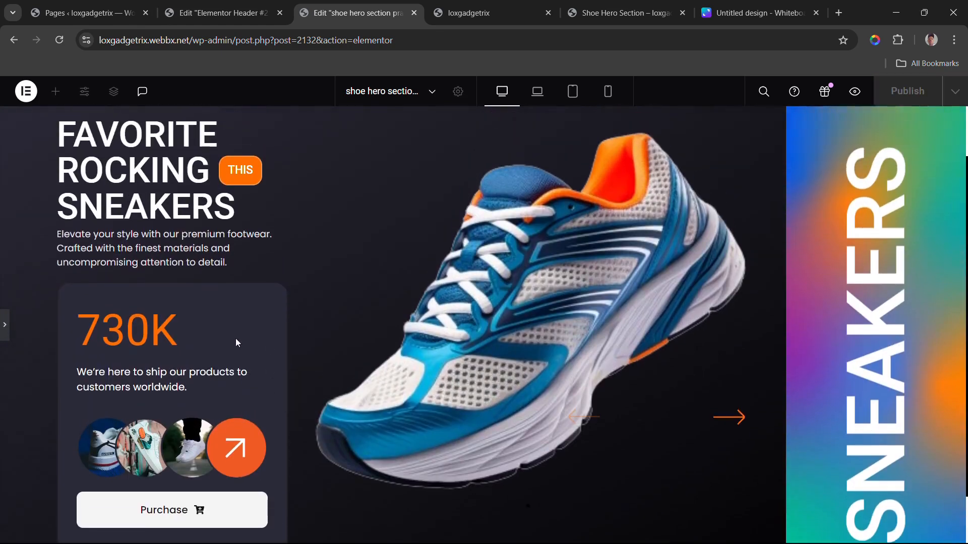
scroll(237, 343, "down", 1)
scroll(216, 345, "up", 2)
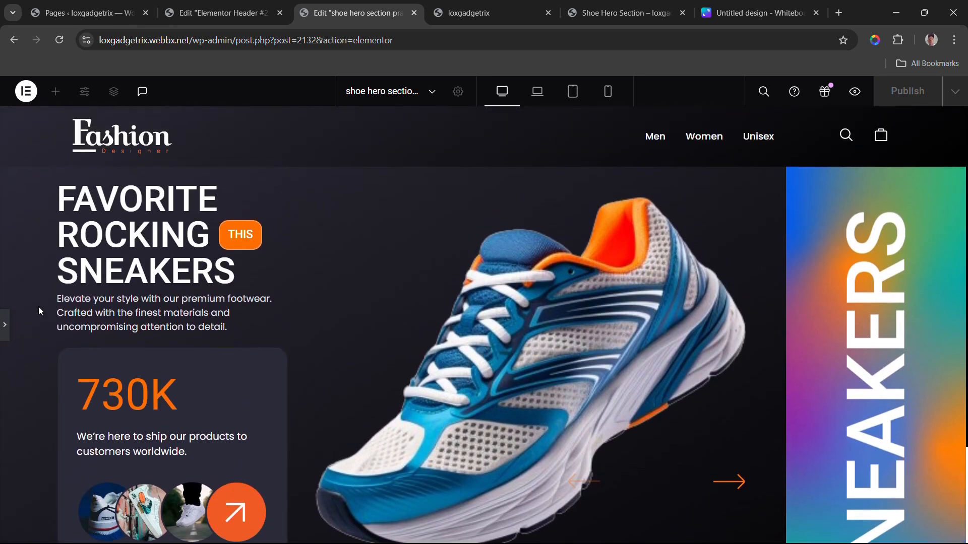
left_click(9, 326)
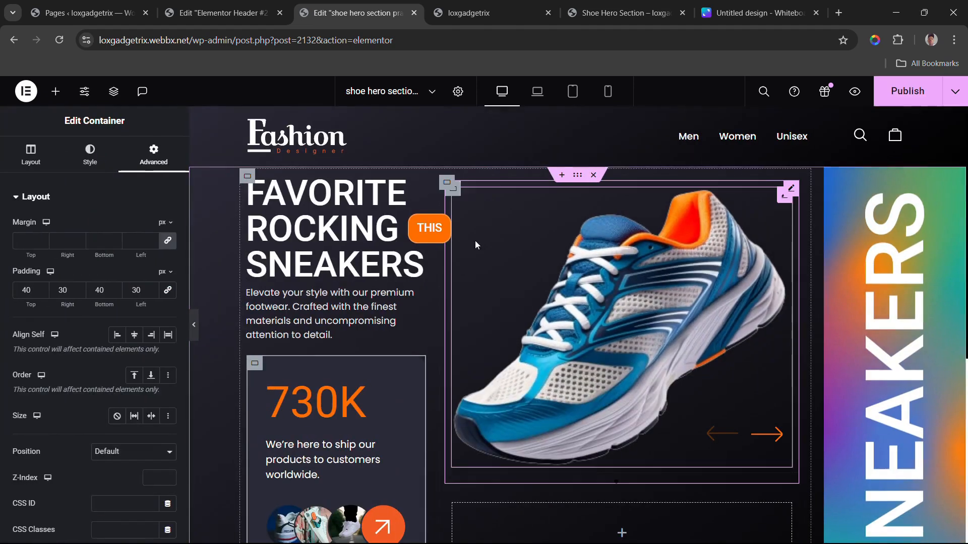
Step: Try a 65 px top padding on the outer hero container and reset it to 0
left_click(578, 176)
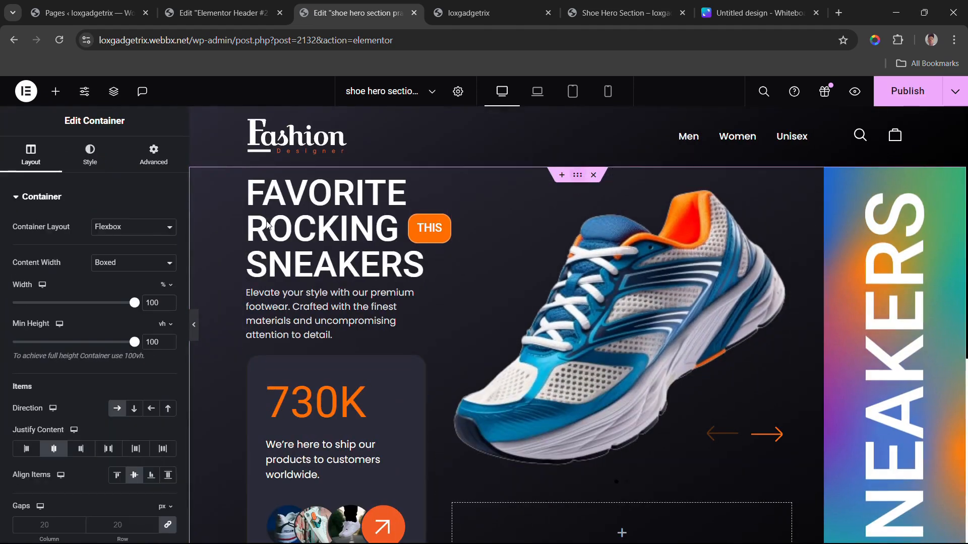
left_click(146, 159)
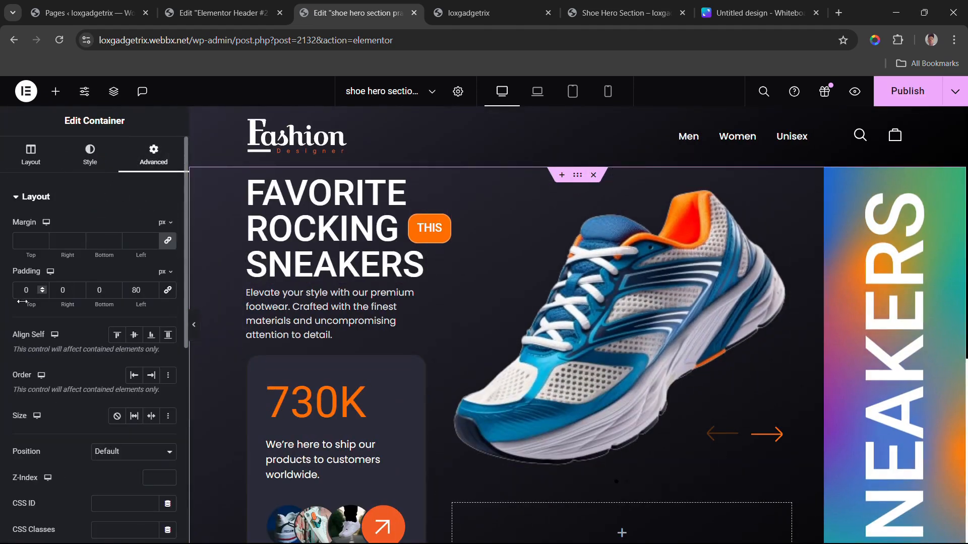
left_click_drag(30, 303, 41, 301)
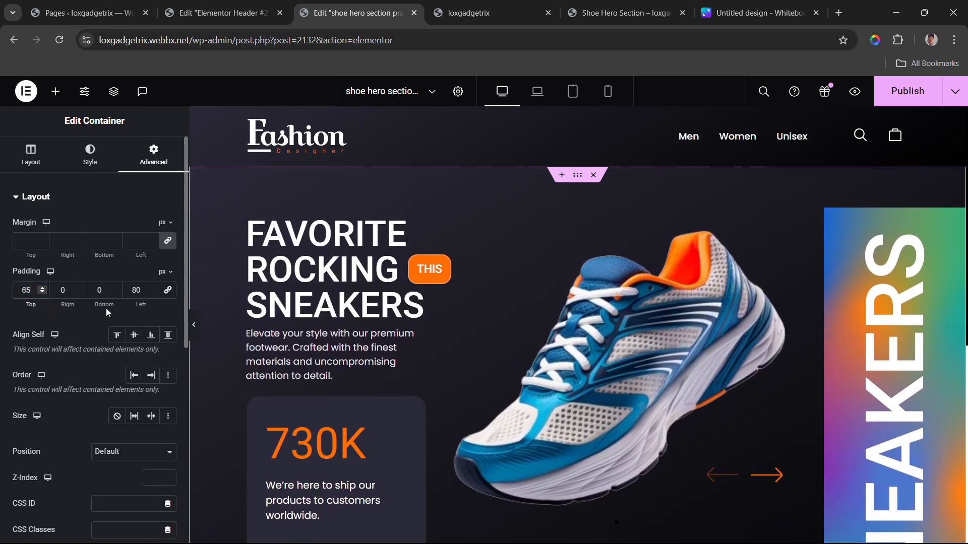
scroll(307, 329, "down", 4)
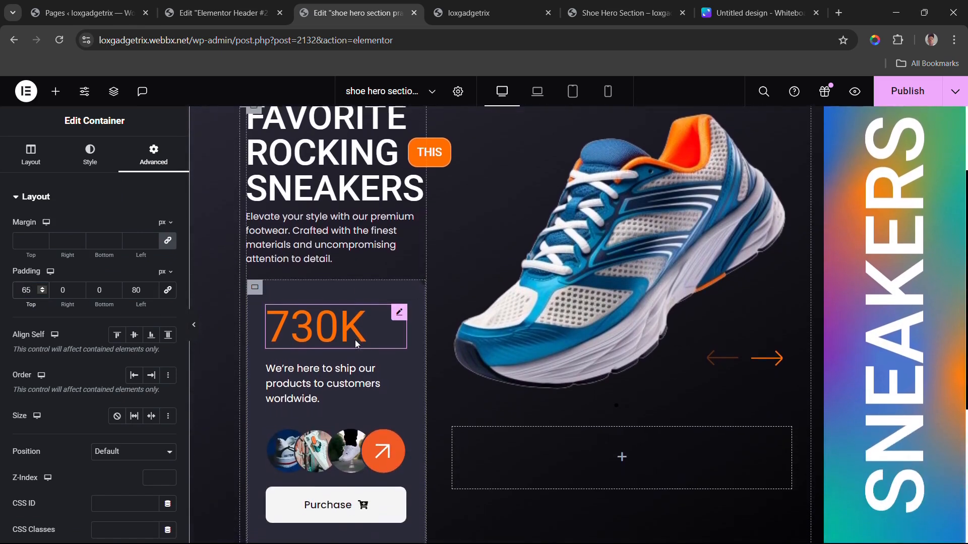
scroll(356, 344, "up", 4)
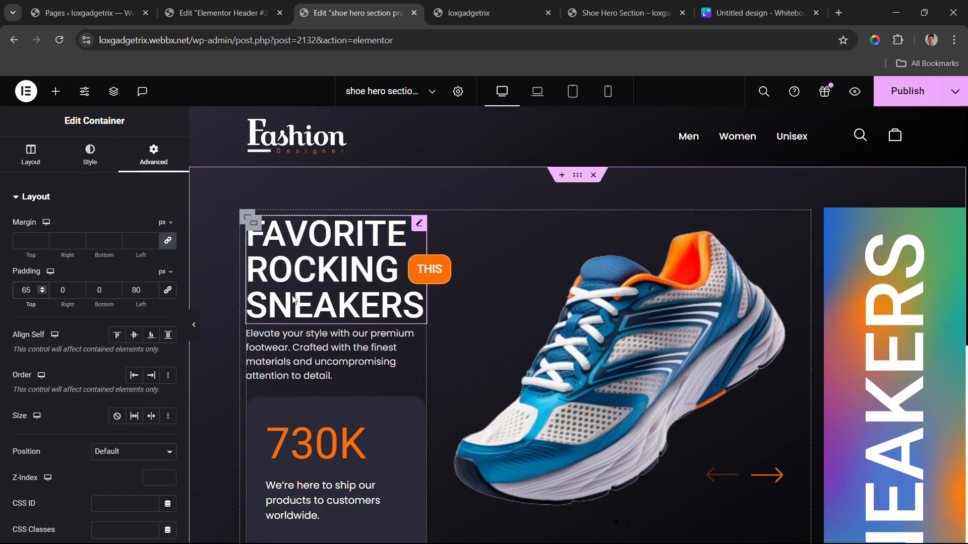
left_click(246, 218)
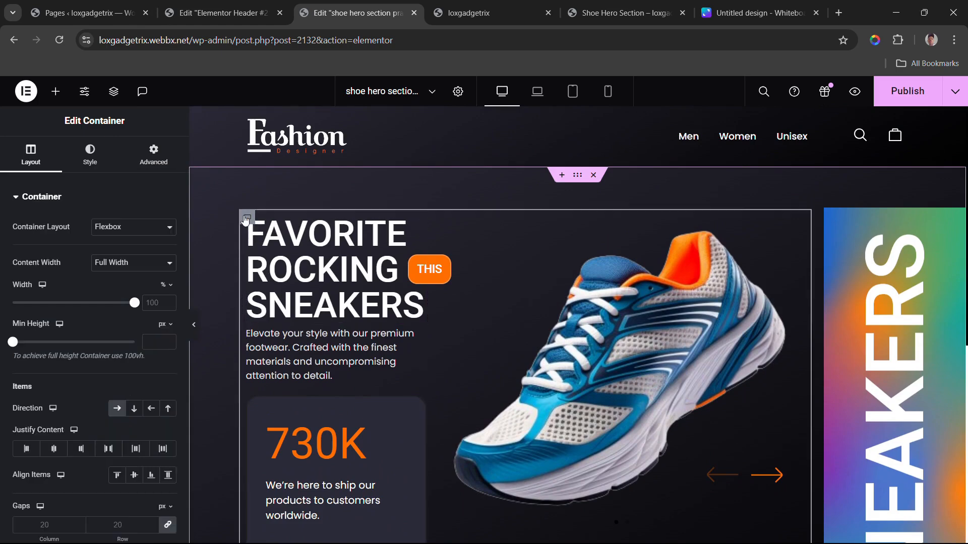
scroll(448, 287, "down", 4)
scroll(449, 287, "up", 2)
scroll(449, 287, "up", 2)
left_click(896, 245)
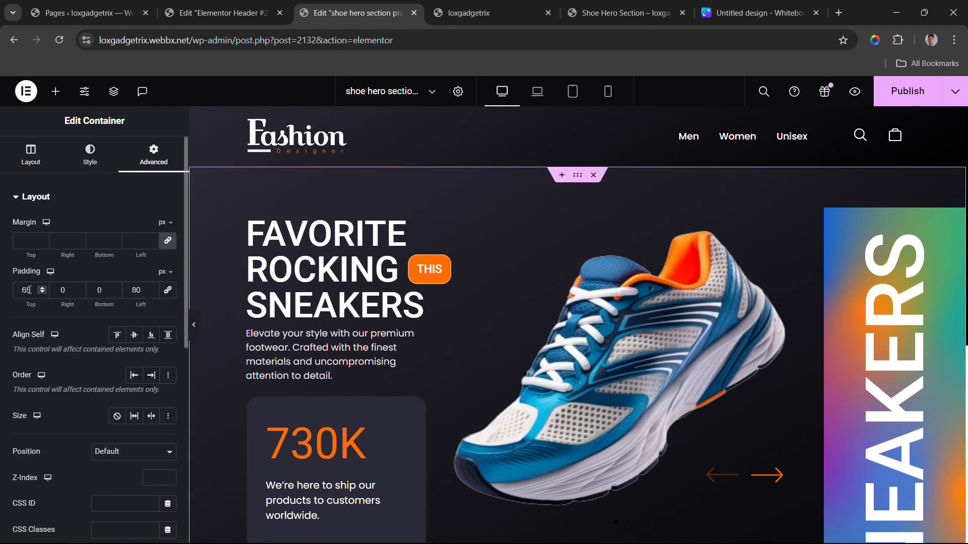
type("0")
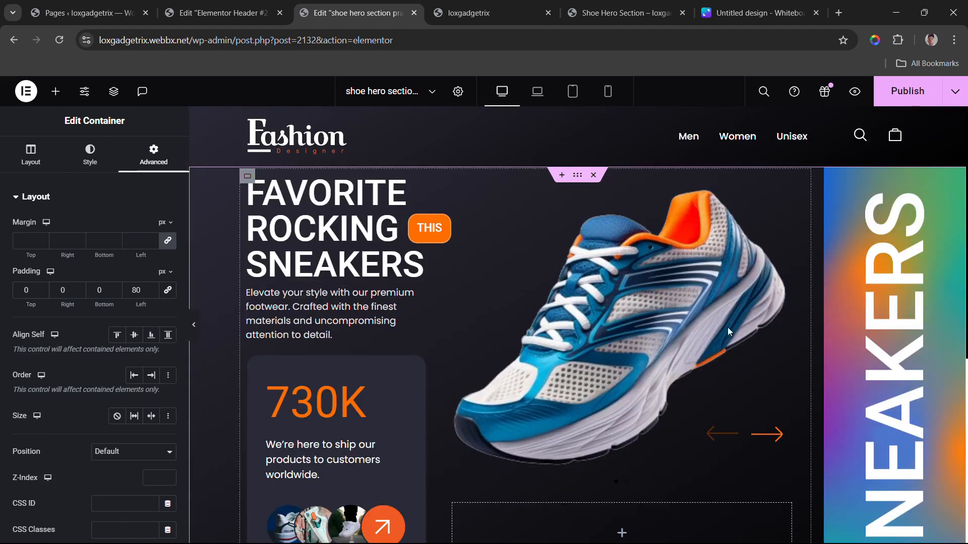
Step: Set the padding of the inner container holding the text and carousel to 60 px at the top and 0 on the other sides
left_click(247, 176)
left_click(154, 153)
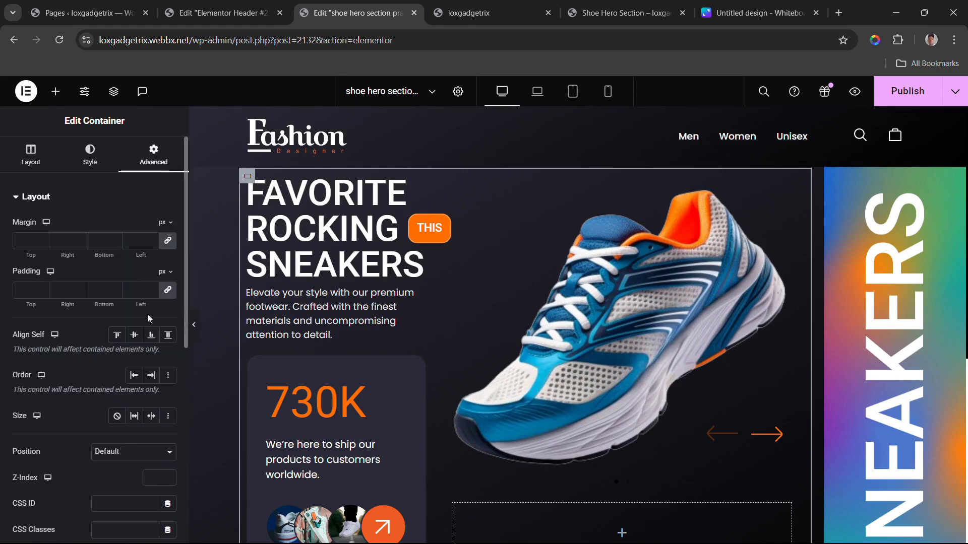
left_click(25, 290)
type("0")
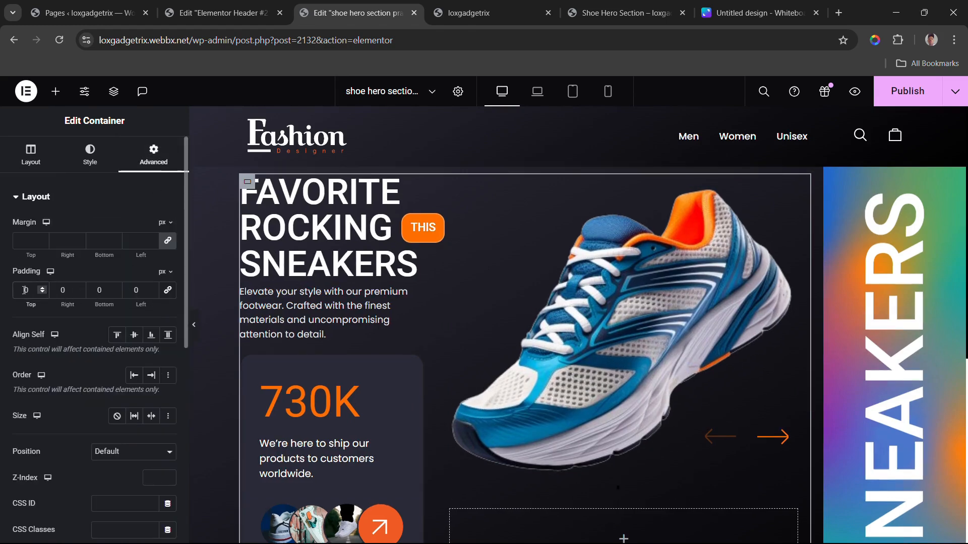
type("6")
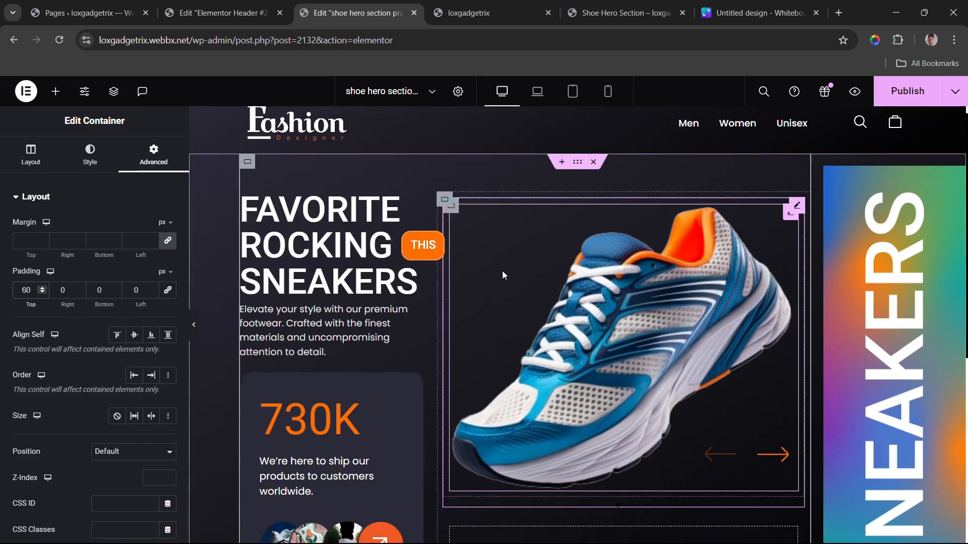
Step: Try bottom paddings of 30 px and 60 px on the inner text-and-carousel container and reset the value to 0
scroll(502, 270, "down", 3)
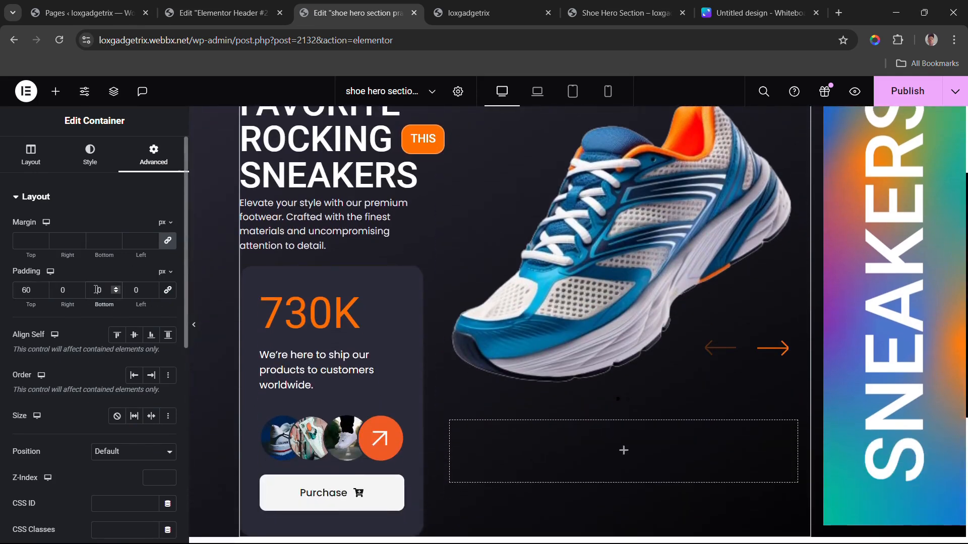
type("3")
scroll(387, 362, "down", 2)
scroll(391, 363, "up", 1)
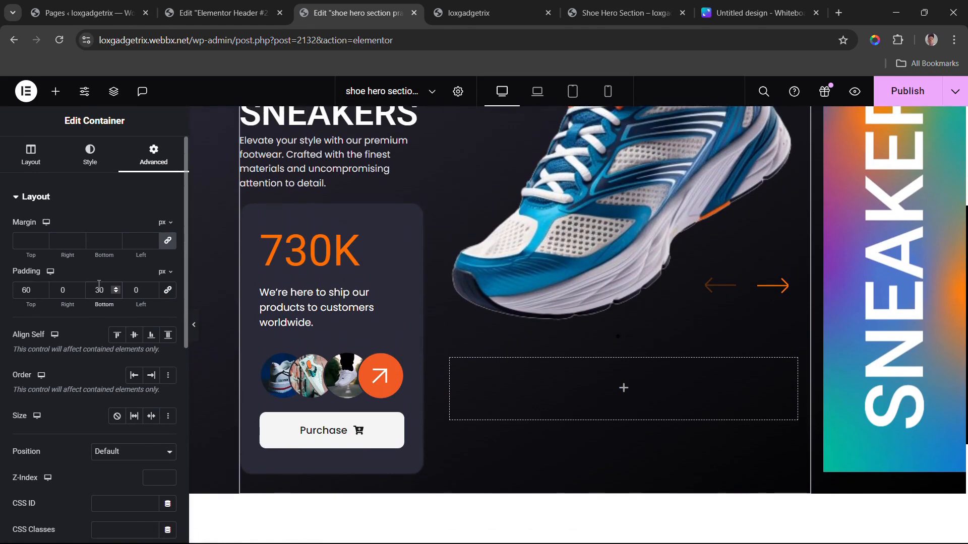
key("BackSpace")
type("6")
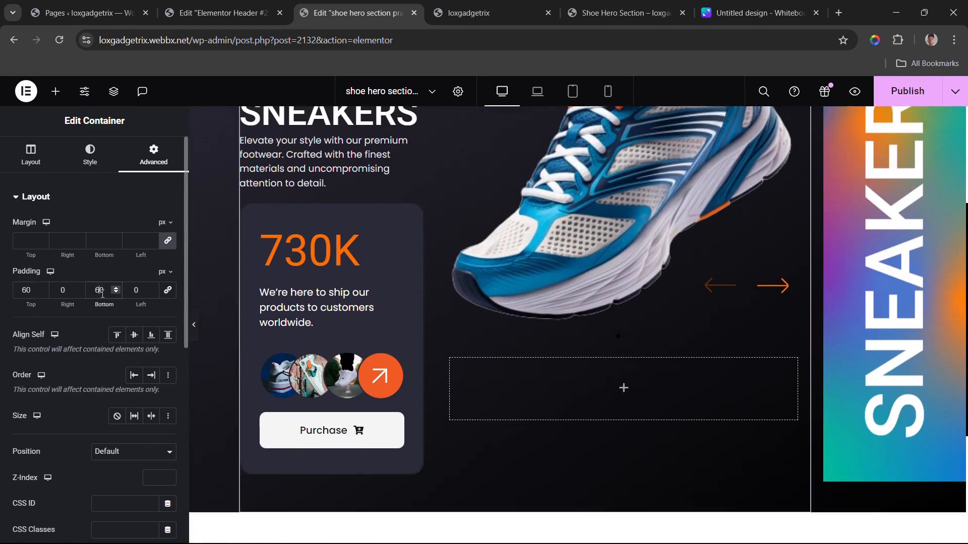
scroll(236, 405, "up", 2)
scroll(433, 434, "down", 4)
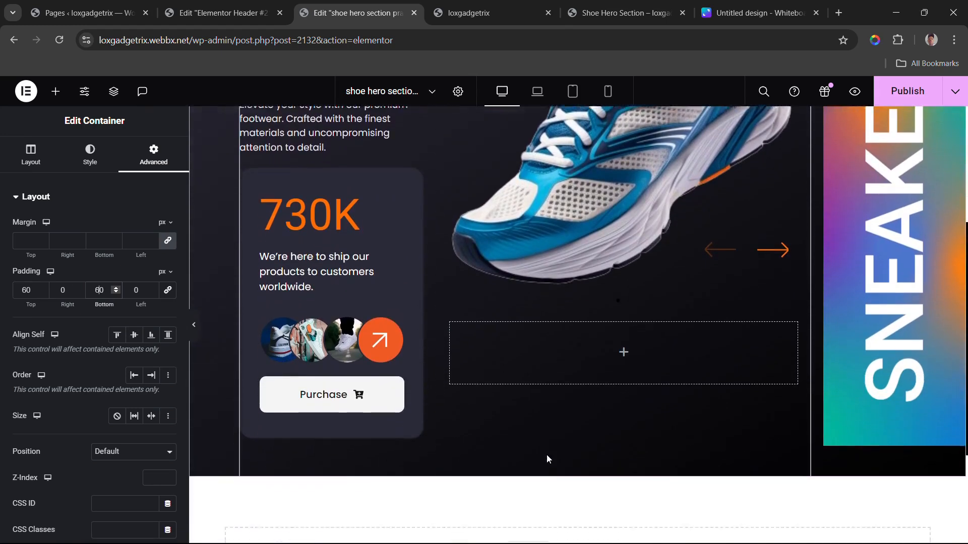
scroll(546, 454, "up", 2)
key("BackSpace")
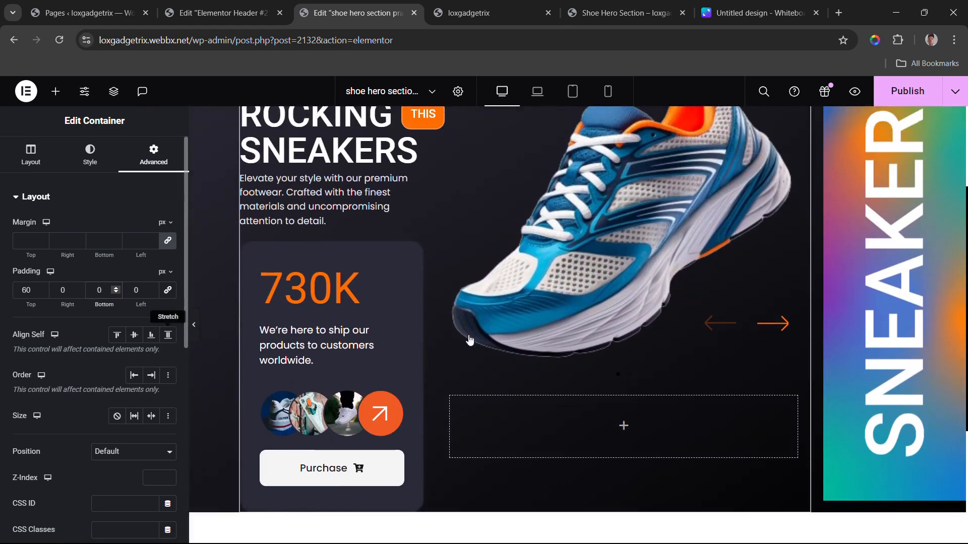
scroll(531, 364, "down", 3)
scroll(528, 364, "up", 5)
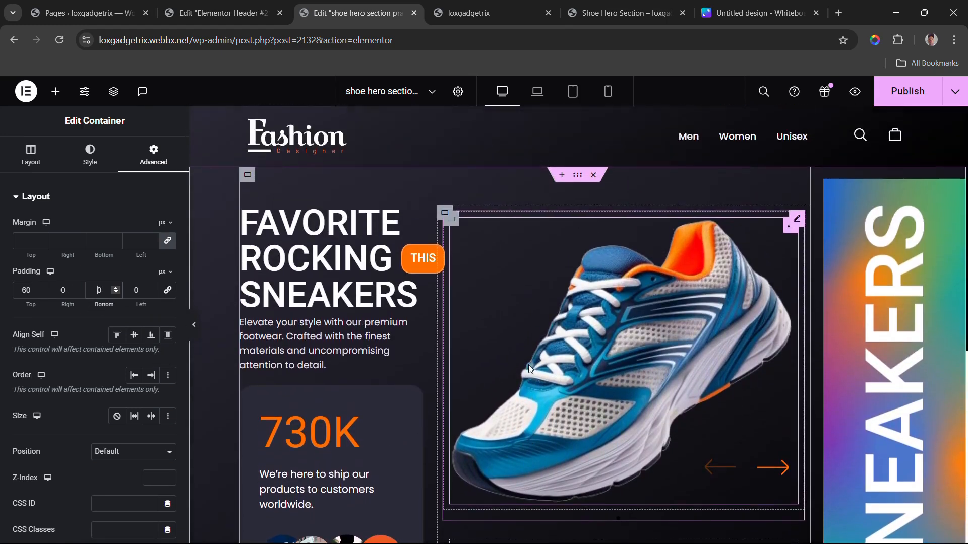
Step: Publish the page and check how the SNEAKERS gradient column aligns with the hero section's upper and lower edges
left_click(901, 100)
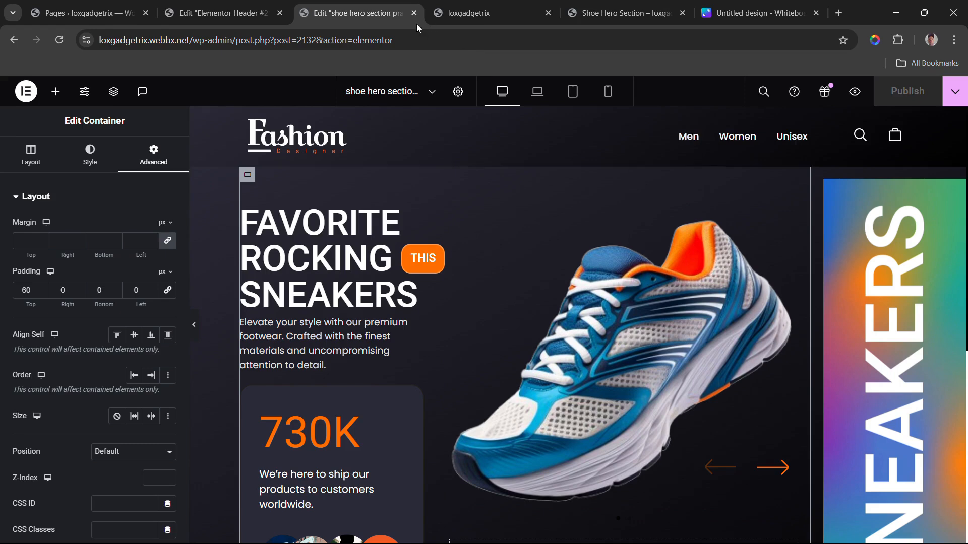
scroll(502, 295, "down", 1)
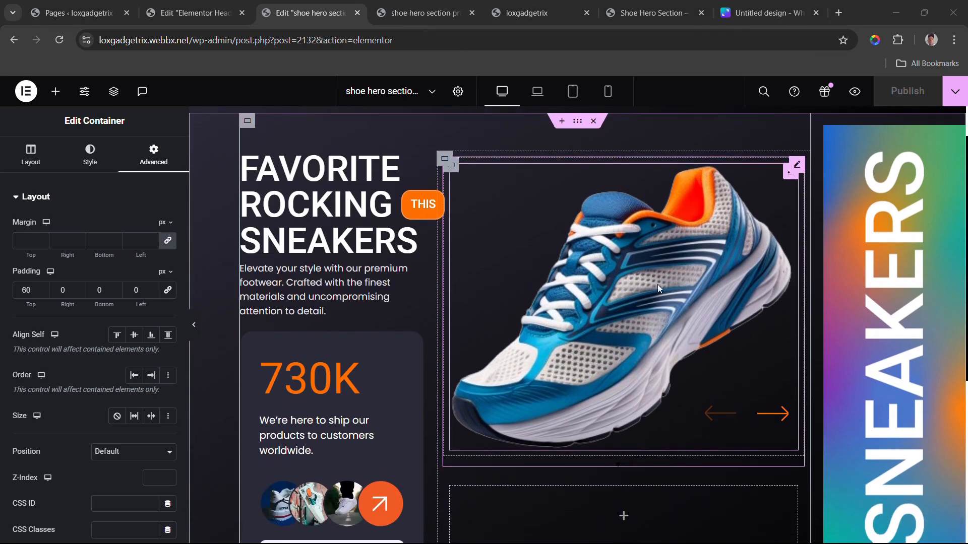
scroll(687, 288, "up", 1)
scroll(687, 288, "down", 4)
scroll(883, 315, "up", 1)
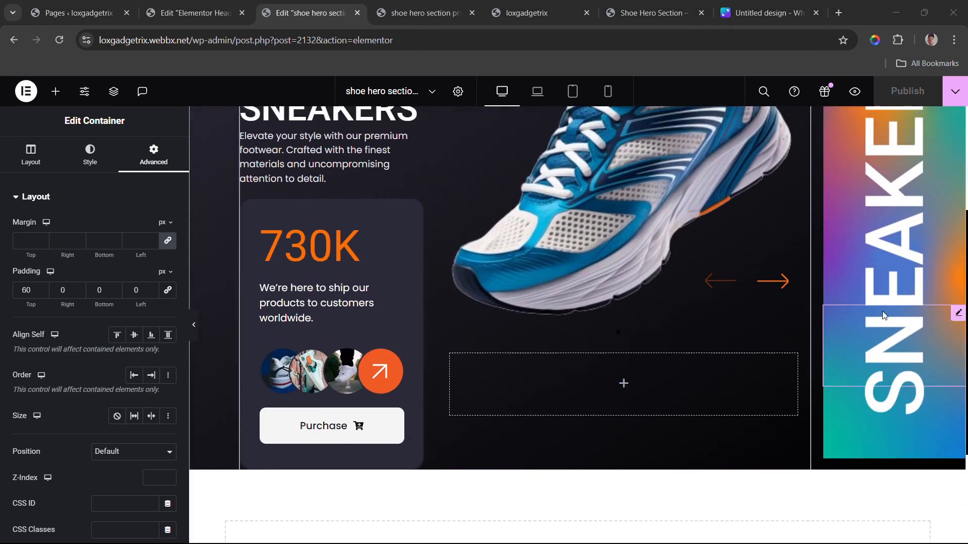
scroll(884, 317, "up", 1)
scroll(939, 391, "down", 1)
scroll(916, 315, "up", 1)
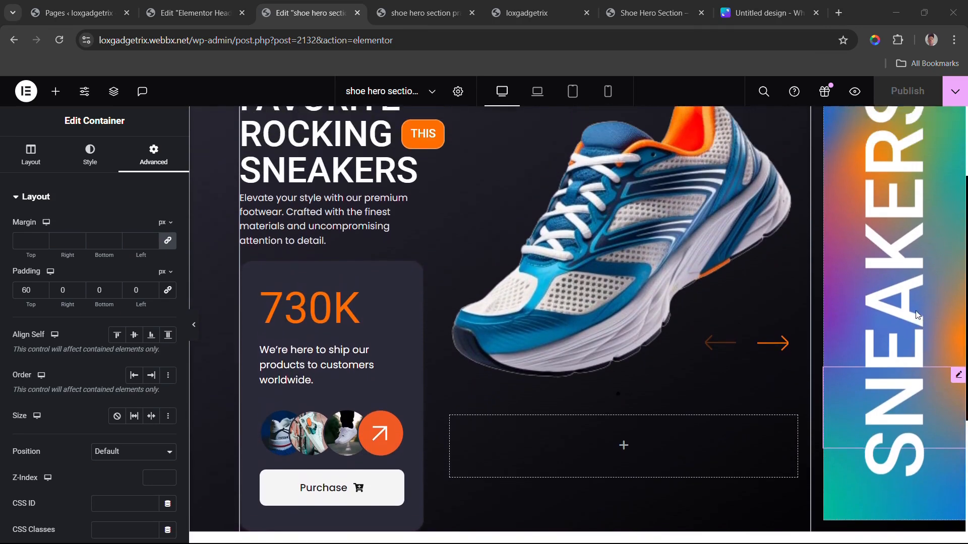
scroll(908, 292, "up", 2)
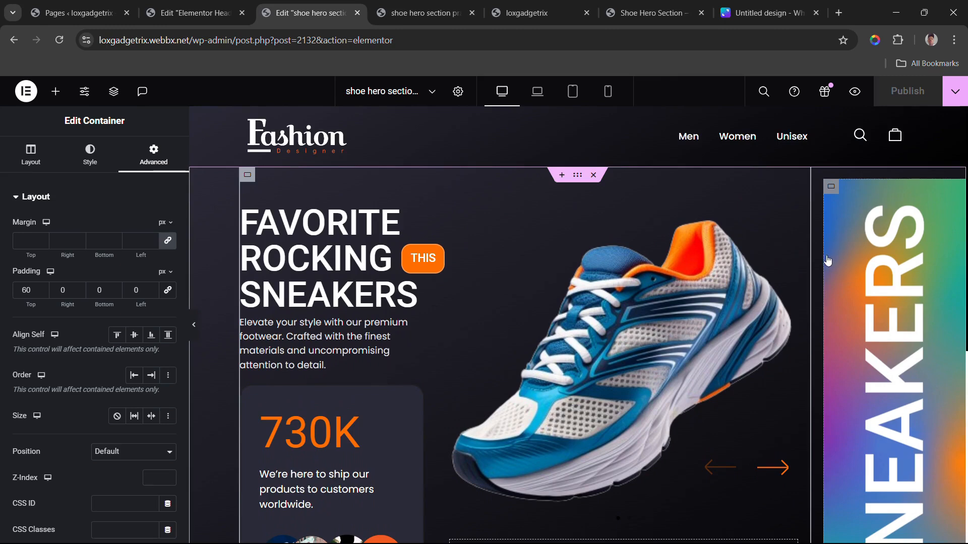
Step: Set the SNEAKERS gradient column's minimum height to 946 px after checking the section at full width
left_click(444, 315)
left_click(195, 333)
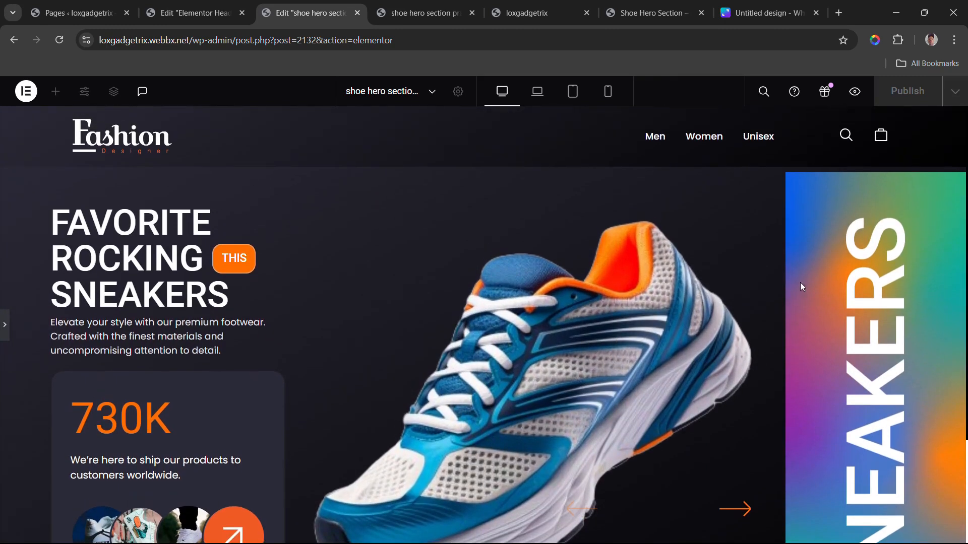
scroll(816, 331, "down", 2)
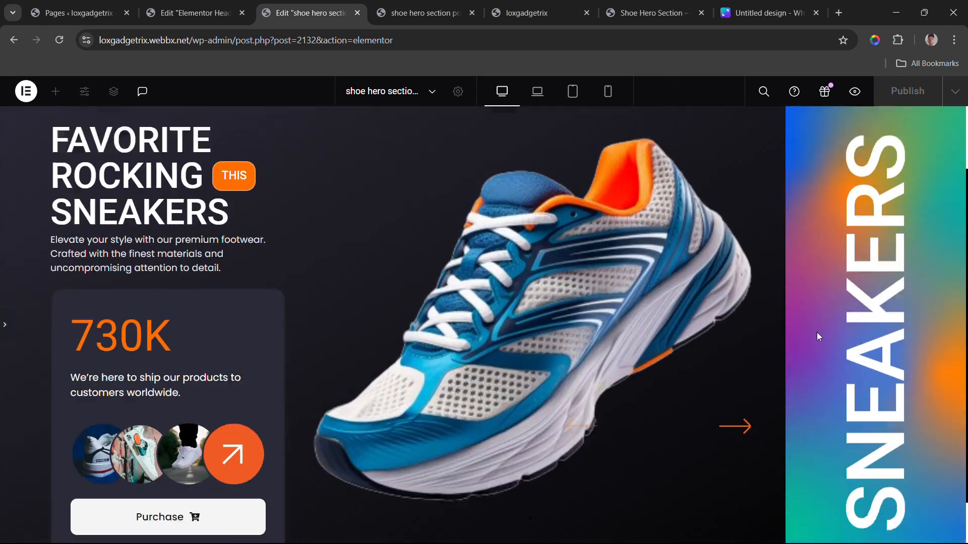
scroll(388, 190, "up", 2)
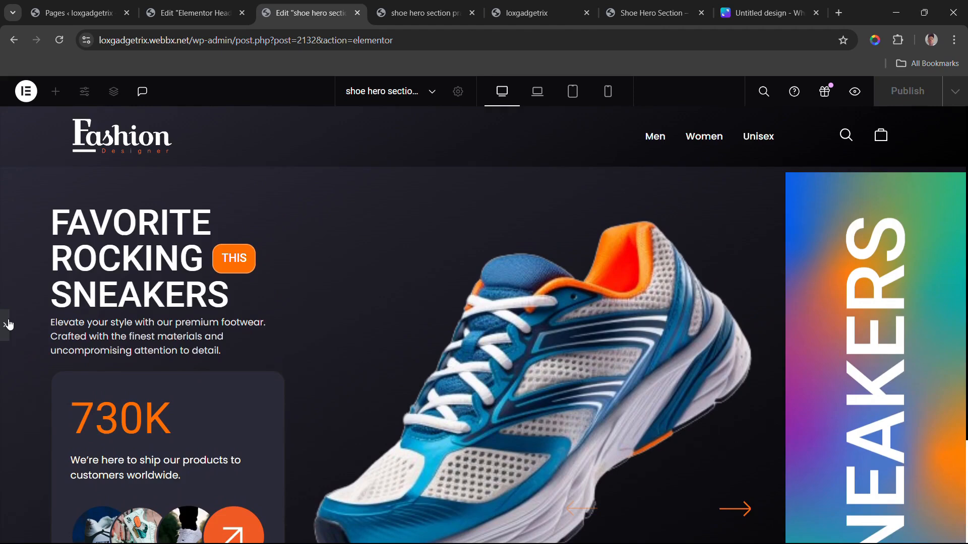
left_click(8, 325)
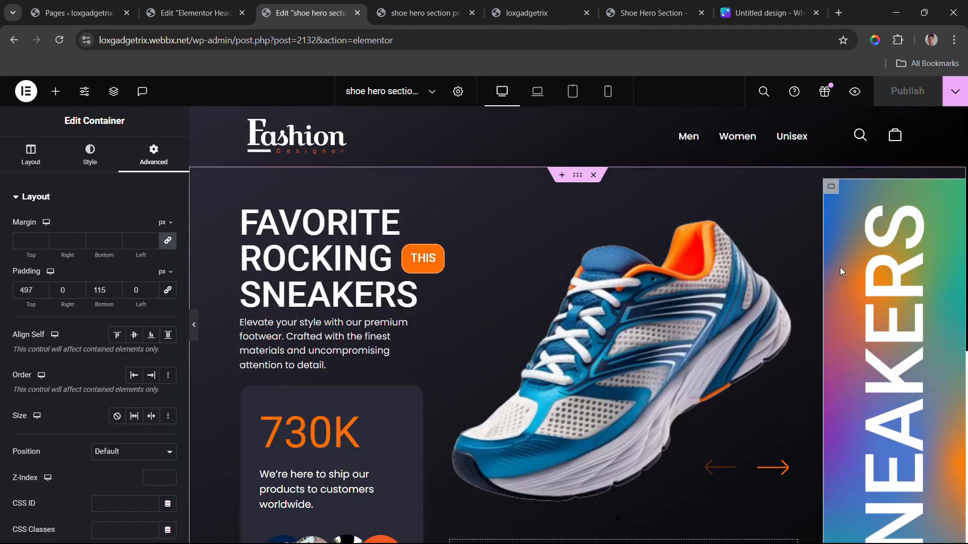
left_click(39, 153)
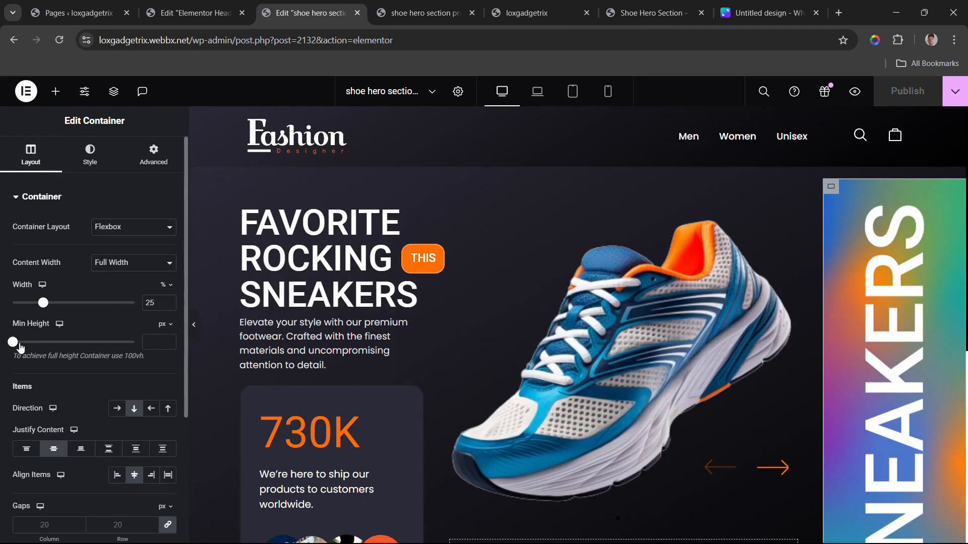
left_click_drag(13, 342, 97, 352)
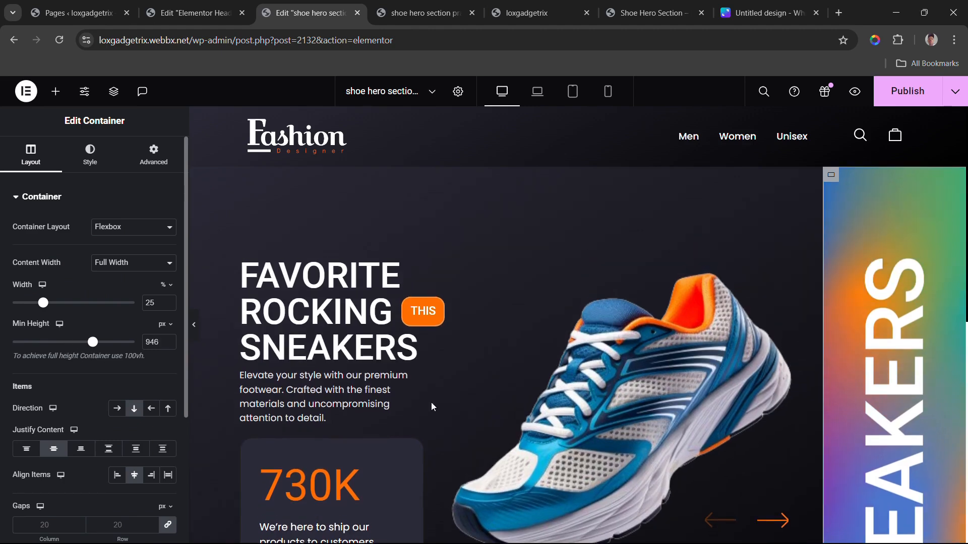
Step: Try a minimum height of 990 px on the SNEAKERS gradient column and check the hero section at full width
scroll(495, 412, "down", 6)
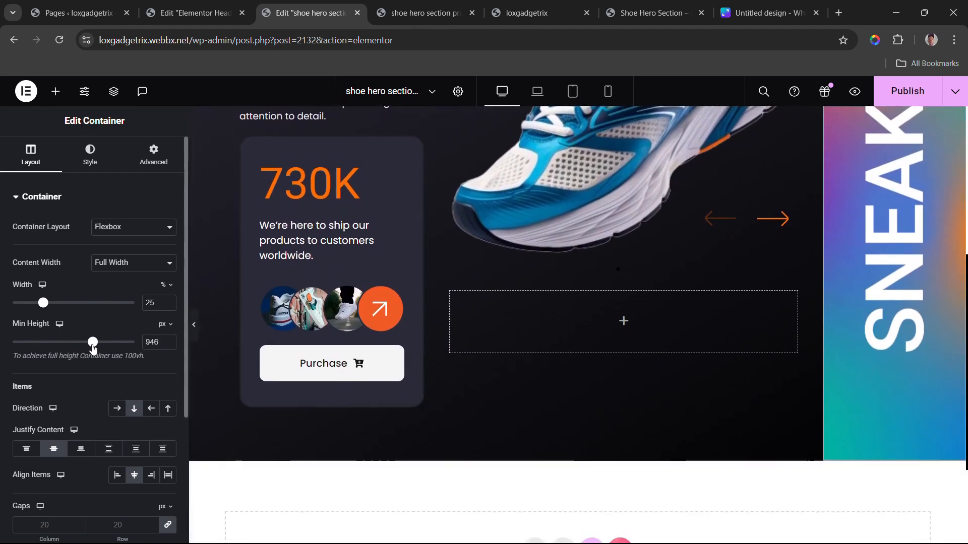
left_click_drag(93, 348, 101, 350)
left_click(168, 346)
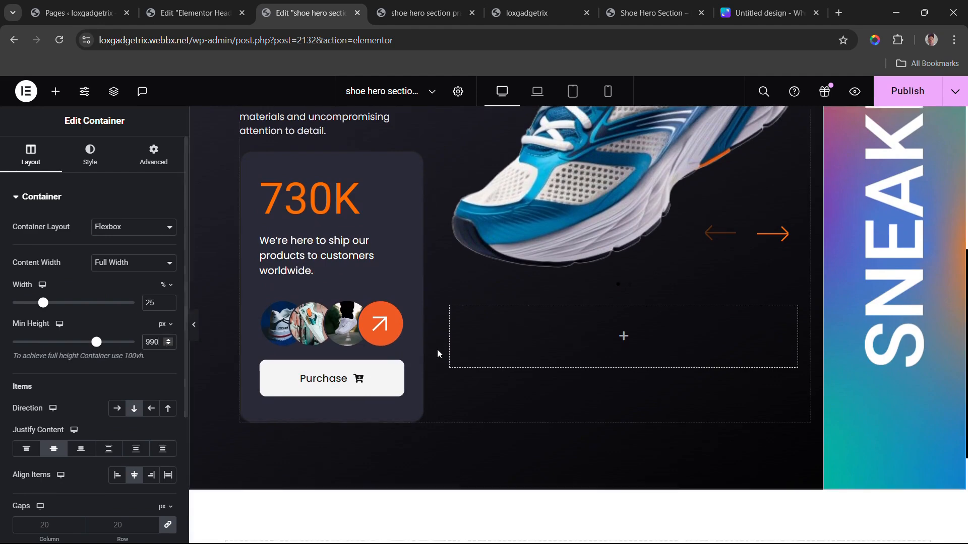
scroll(479, 318, "up", 6)
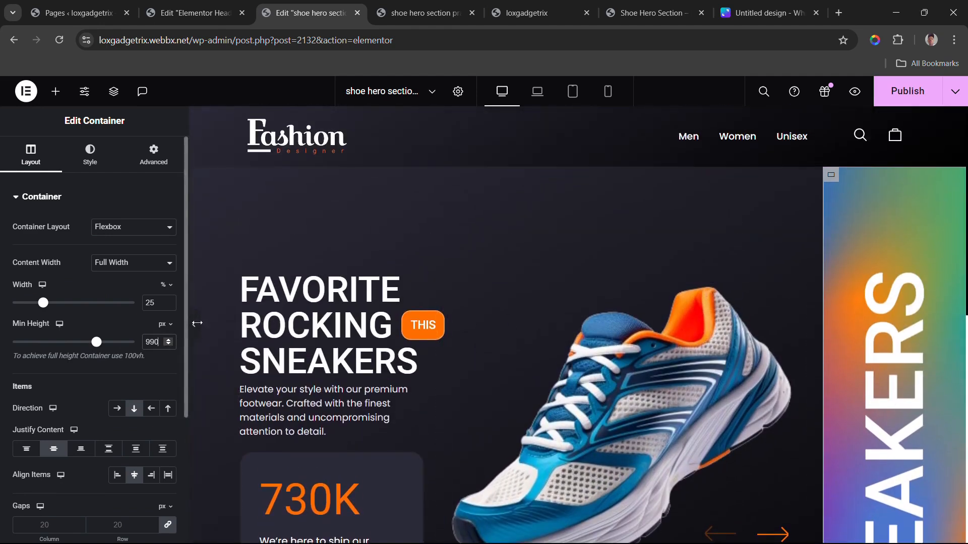
left_click(194, 325)
scroll(404, 371, "down", 2)
scroll(407, 373, "down", 3)
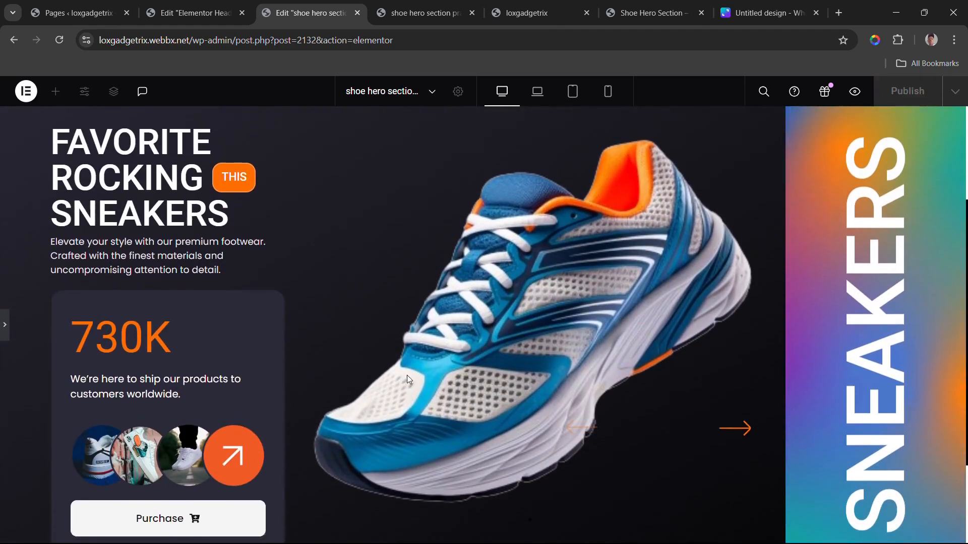
scroll(405, 375, "up", 4)
scroll(422, 373, "up", 2)
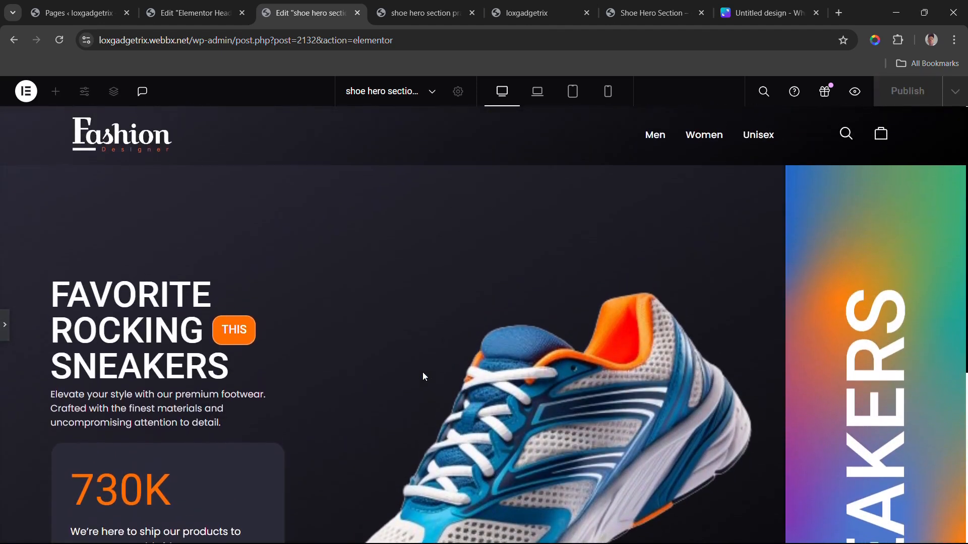
scroll(421, 372, "down", 2)
scroll(388, 328, "up", 2)
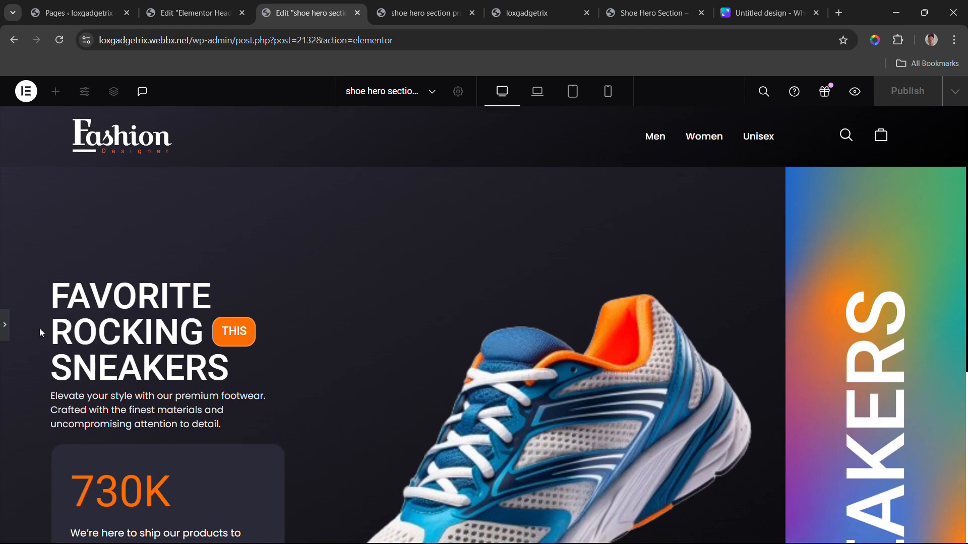
Step: Set the SNEAKERS gradient column's minimum height to 900 px and check the hero section at full width
left_click(5, 325)
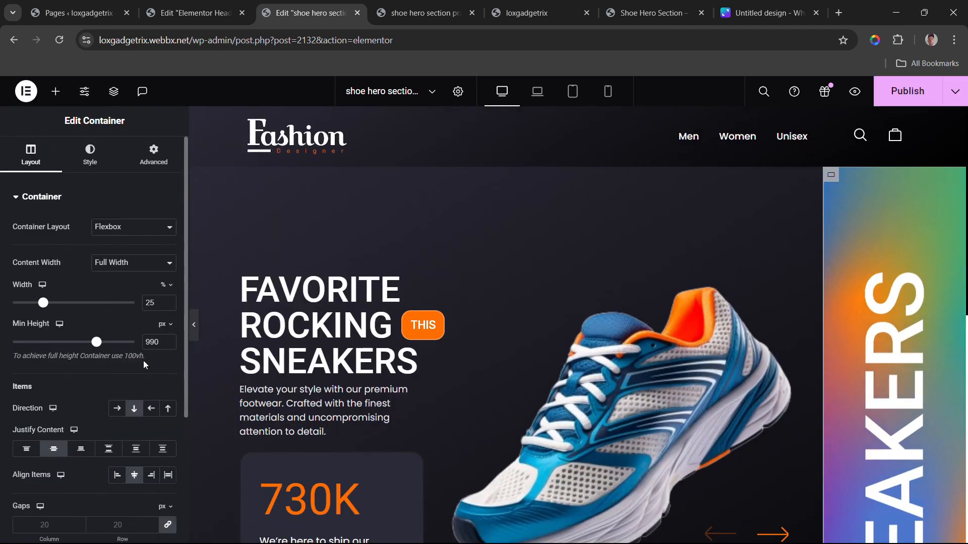
left_click_drag(98, 343, 90, 344)
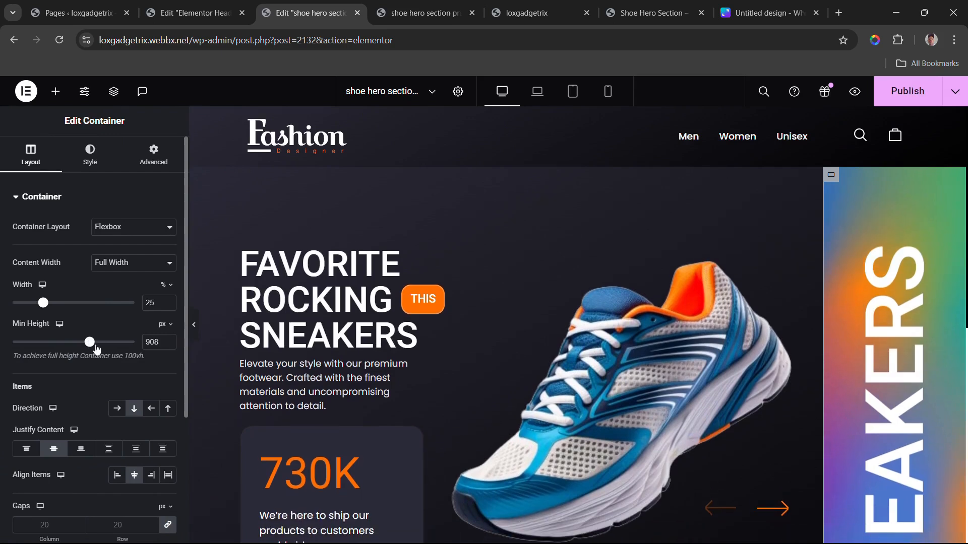
left_click(169, 344)
left_click(169, 344)
left_click(169, 344)
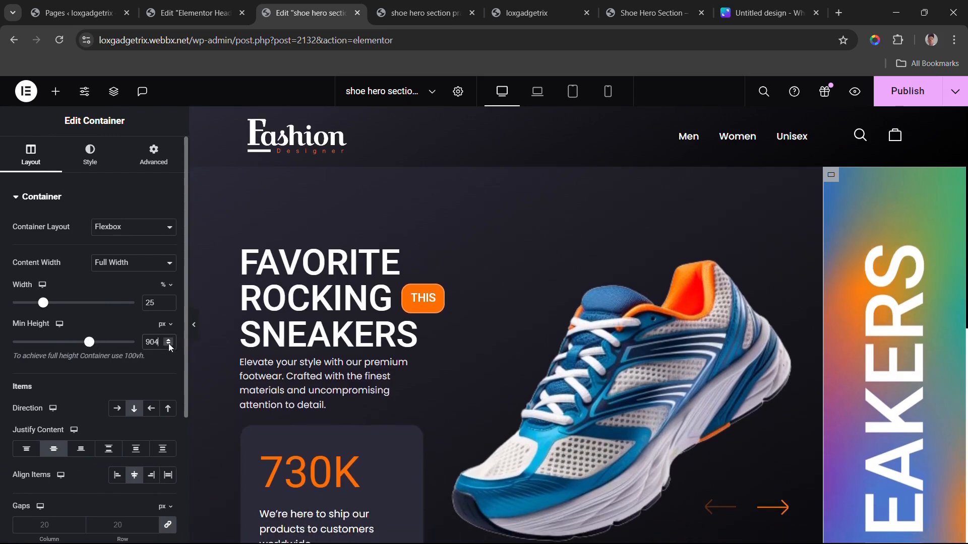
left_click(168, 344)
left_click(169, 344)
left_click(168, 344)
left_click(168, 344)
left_click(168, 345)
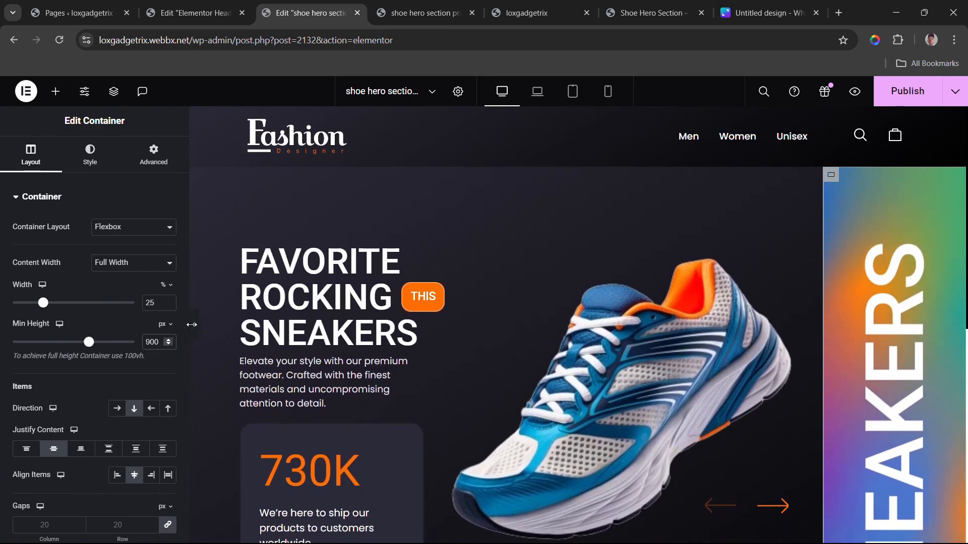
left_click(194, 326)
scroll(388, 380, "down", 5)
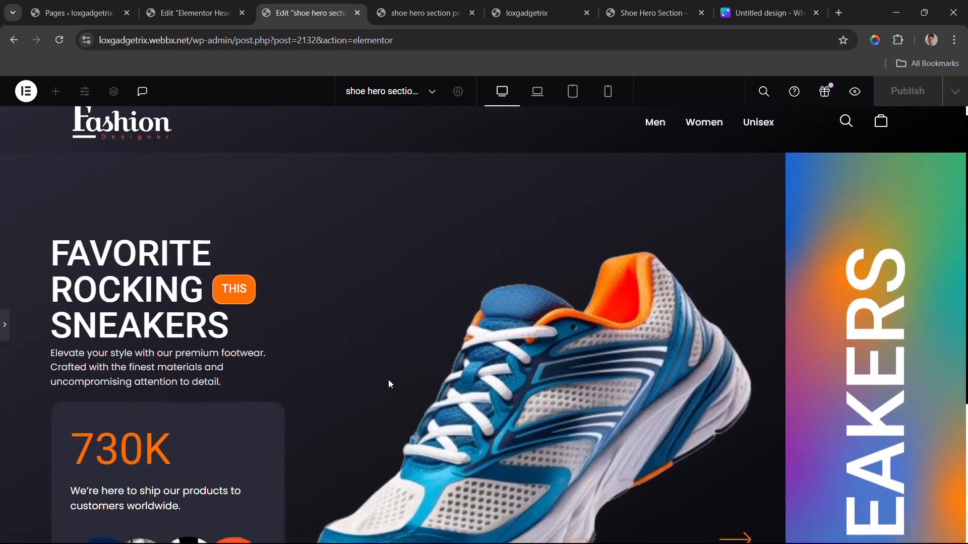
scroll(389, 383, "up", 5)
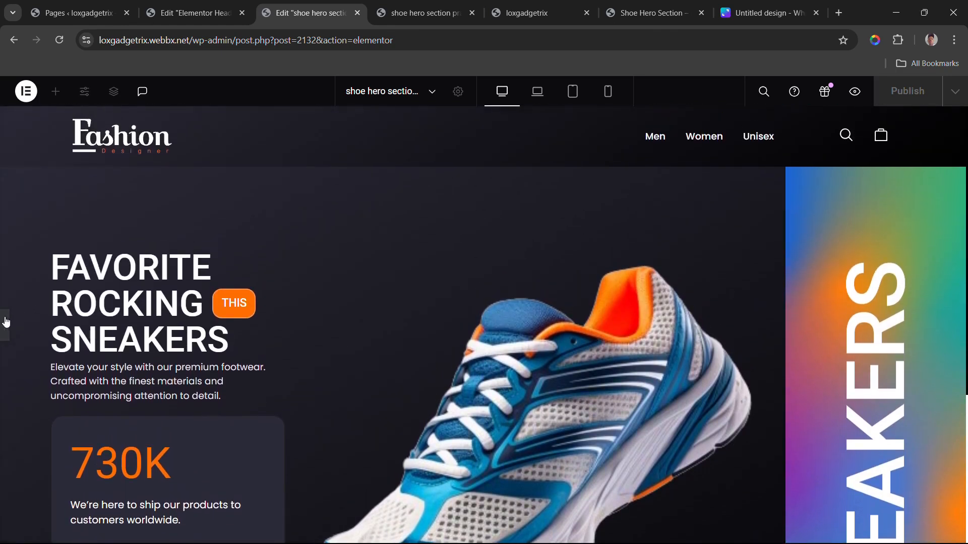
Step: Try a left padding of 95 px on the outer hero container and compare the heading's alignment with the header logo at full width
left_click(6, 321)
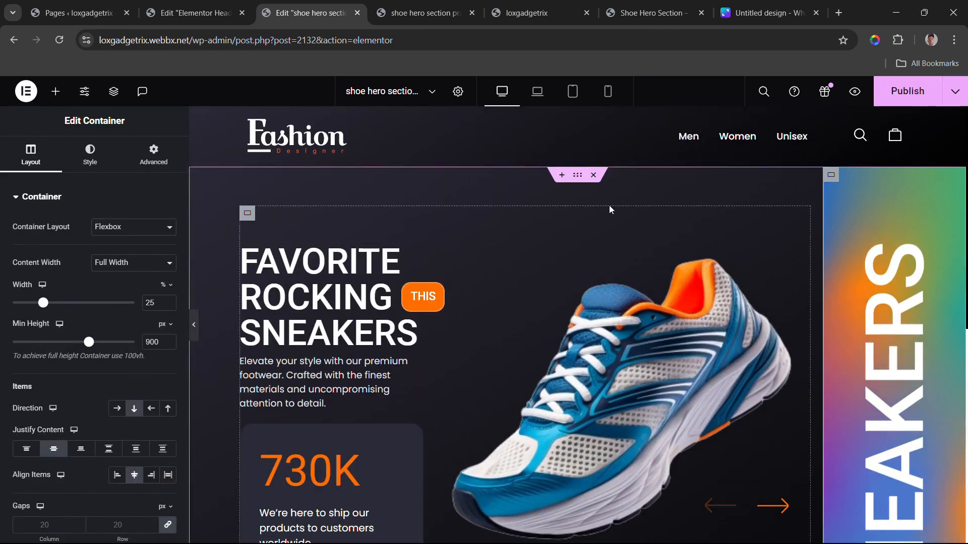
left_click(578, 180)
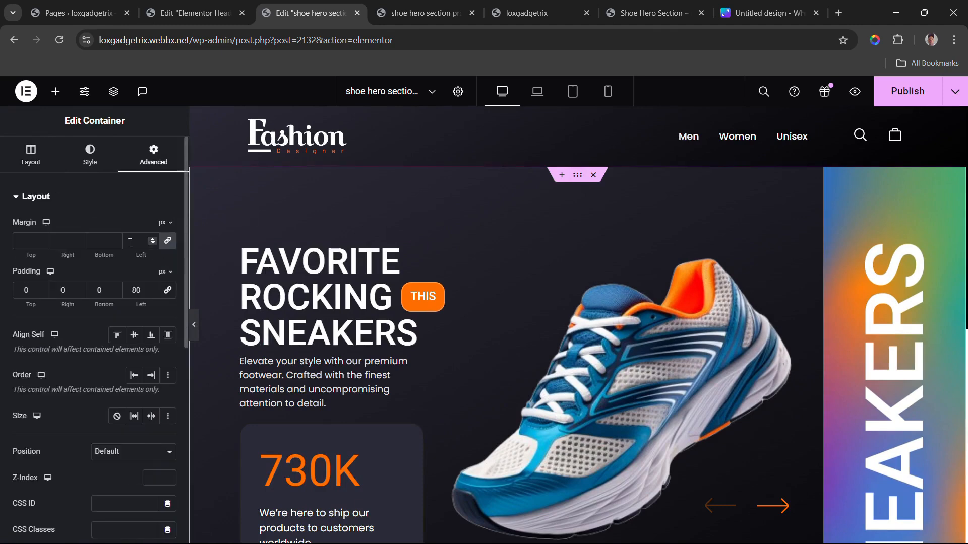
left_click(195, 326)
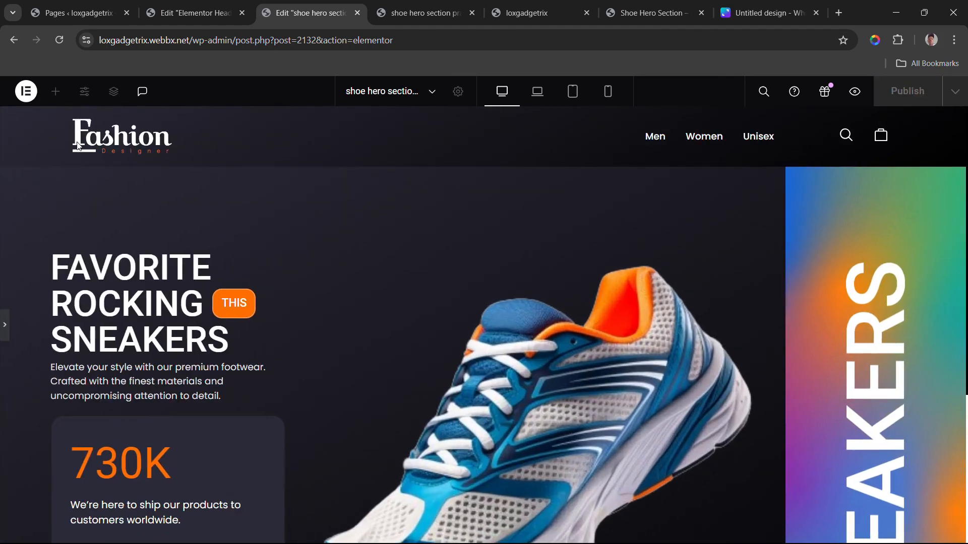
left_click(5, 325)
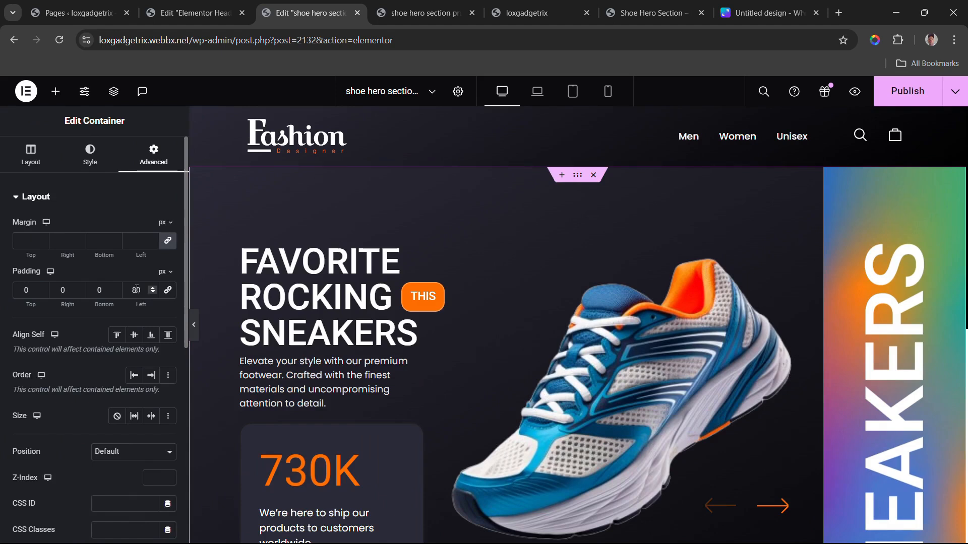
left_click_drag(135, 305, 141, 305)
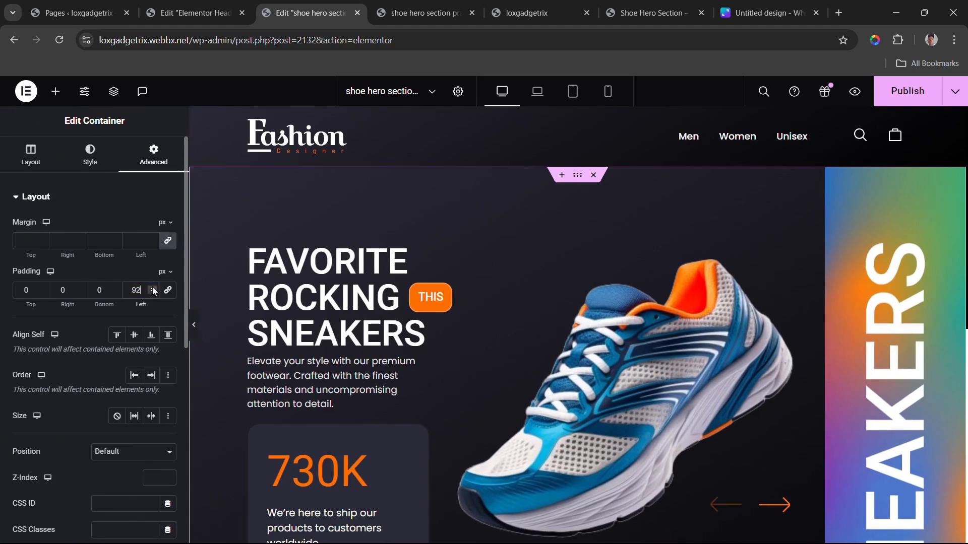
left_click(152, 286)
left_click(152, 287)
left_click(153, 287)
left_click(152, 287)
left_click(152, 292)
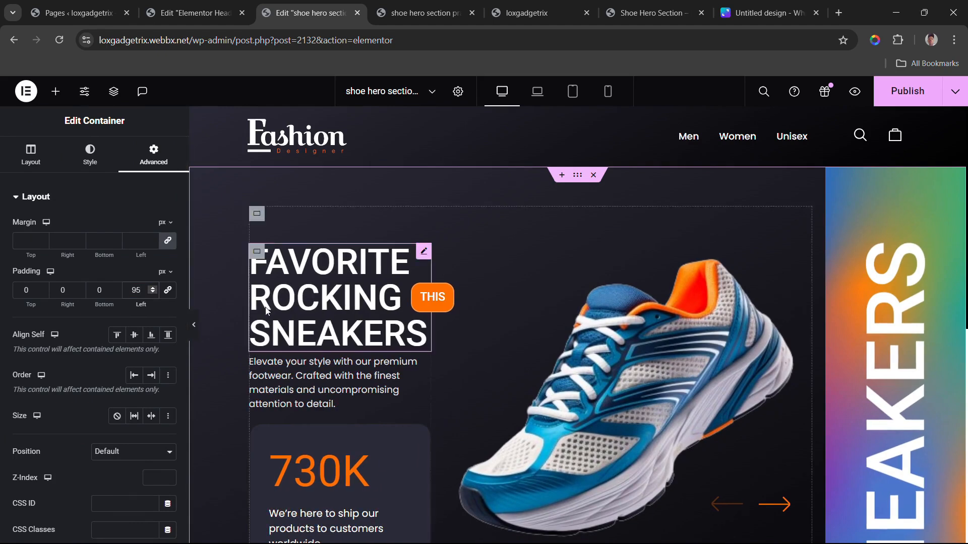
left_click(194, 324)
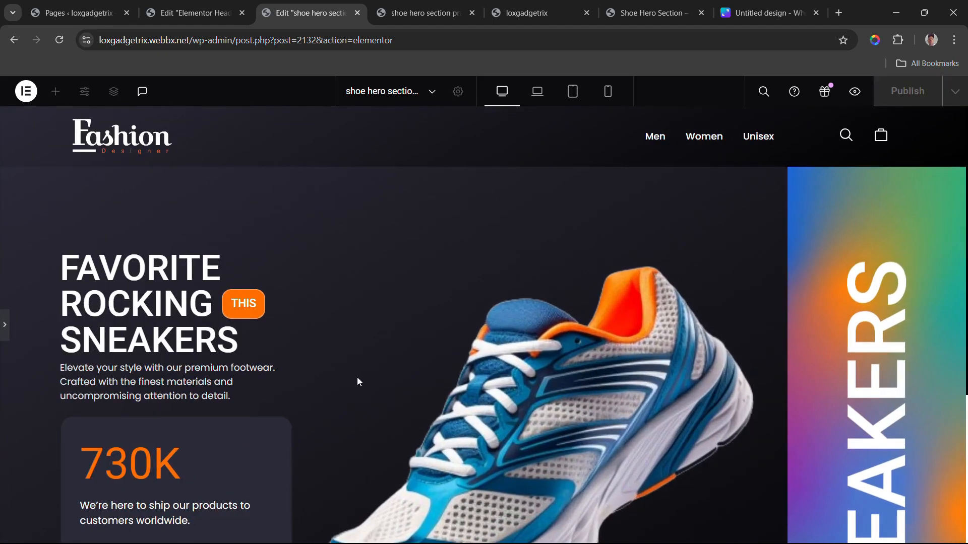
Step: Set the outer hero container's left padding to 100 px, check the alignment at full width, and publish the page
left_click(6, 326)
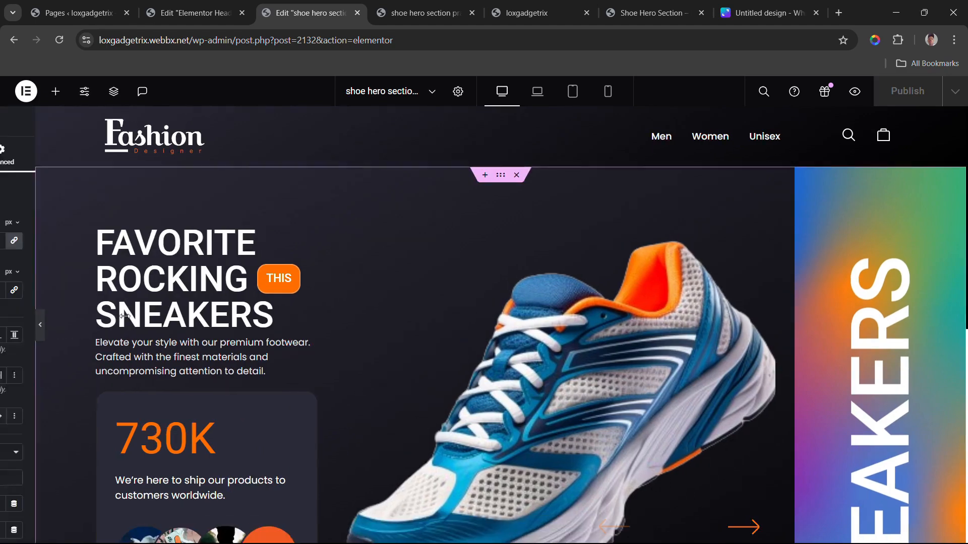
double_click(136, 291)
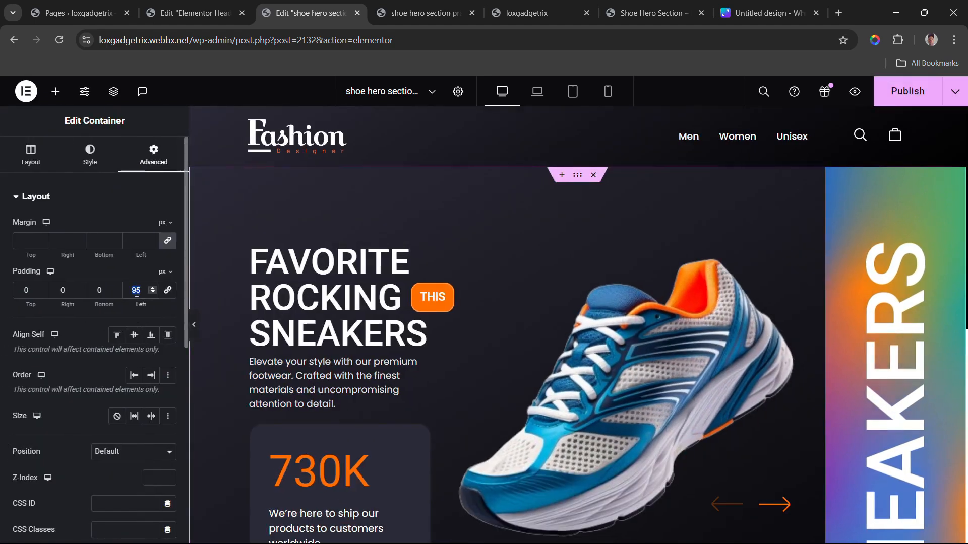
type("100")
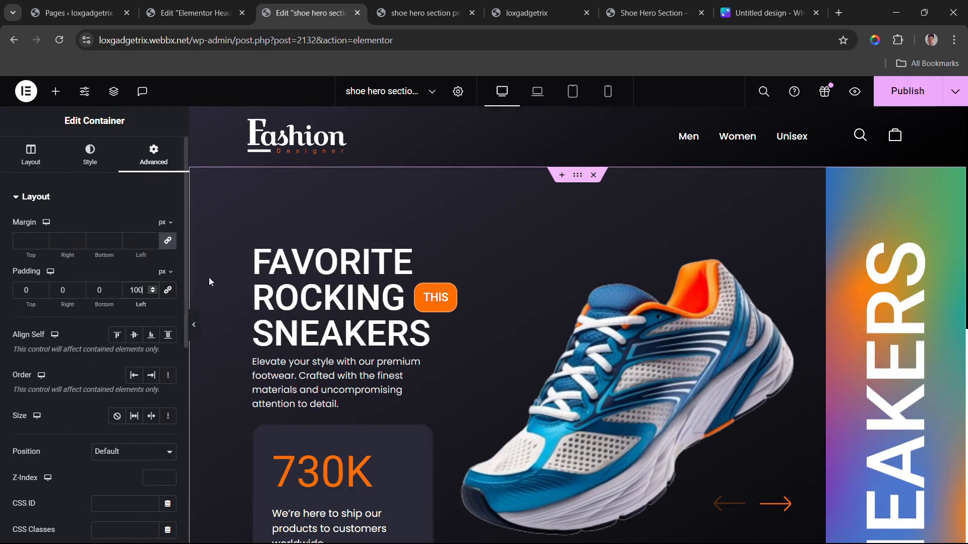
left_click(195, 331)
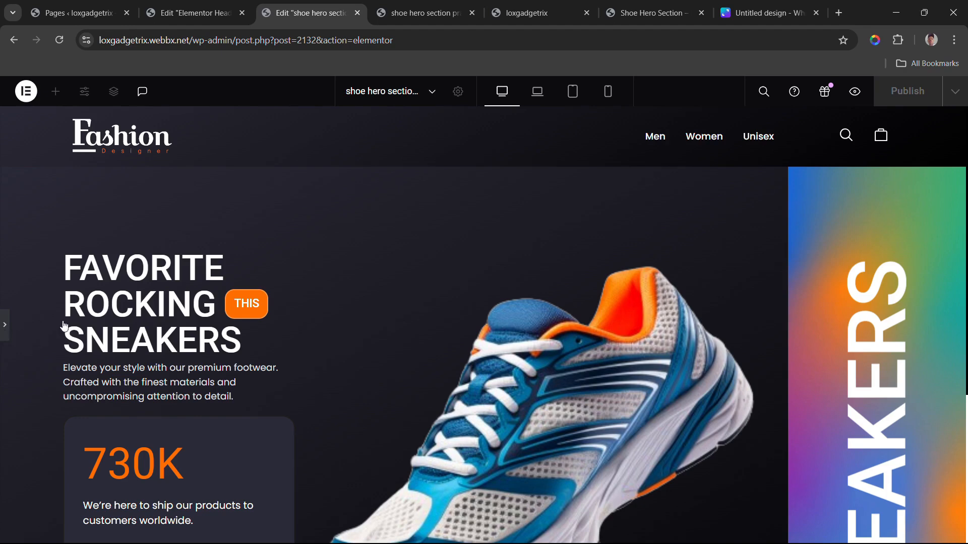
left_click(5, 326)
left_click(912, 94)
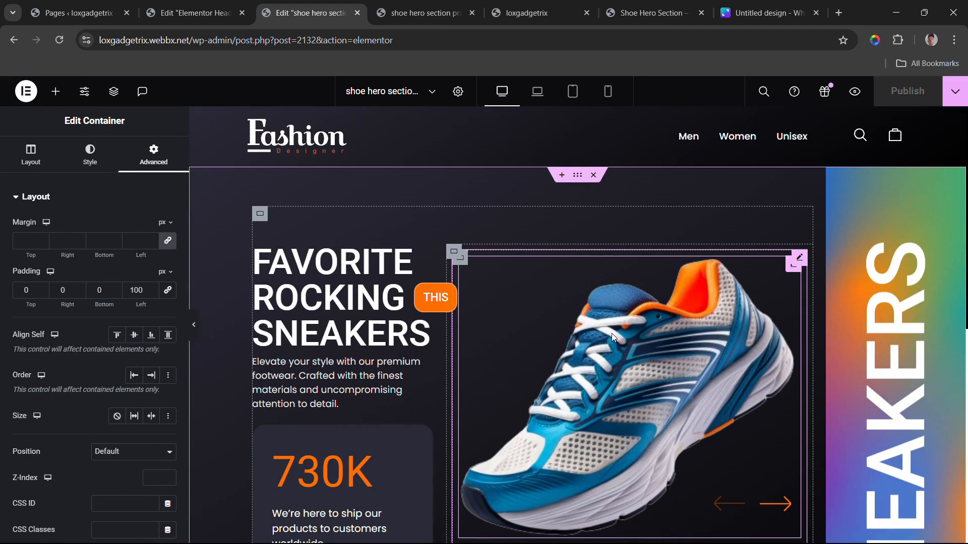
Step: Set the sneaker carousel's previous arrow to a horizontal position of 470 px and check the arrow spacing at full width
scroll(612, 334, "down", 3)
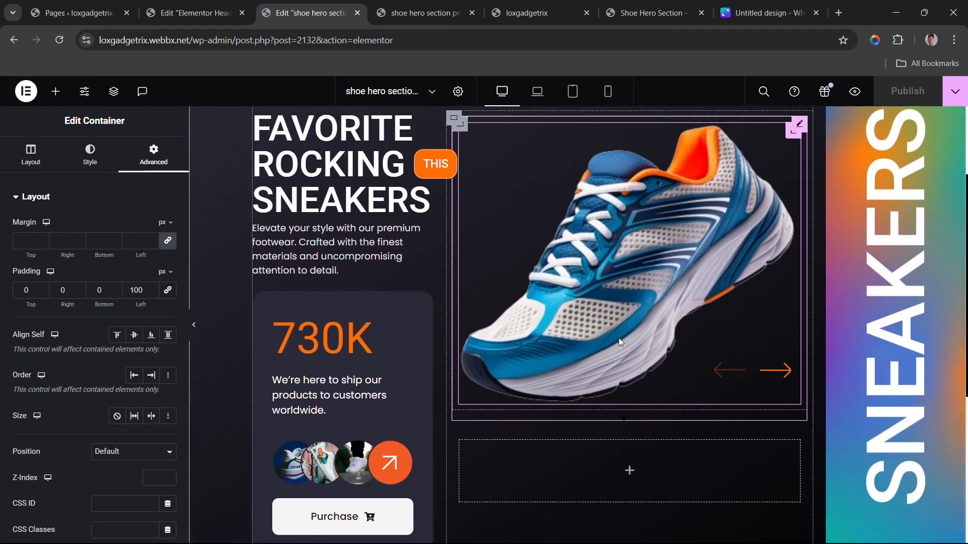
scroll(784, 386, "up", 1)
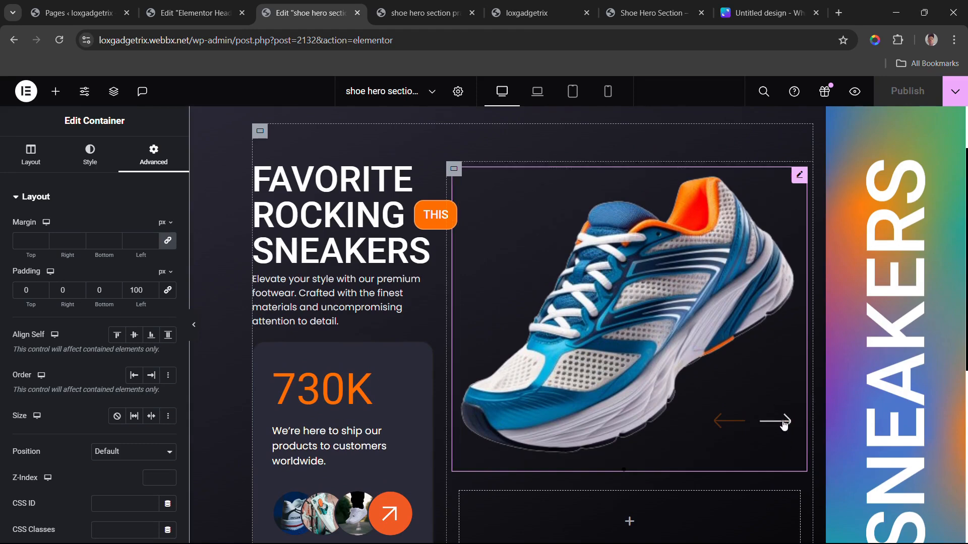
left_click(194, 325)
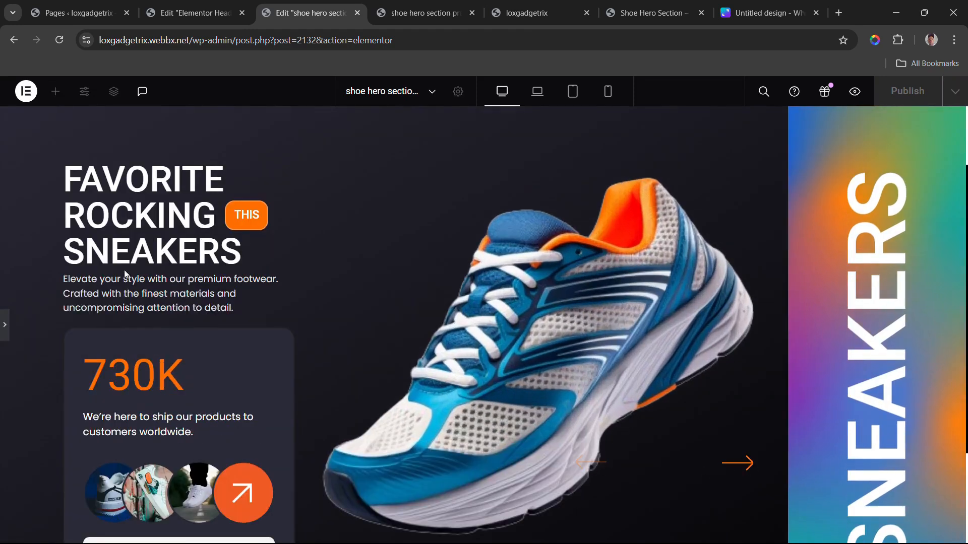
left_click(5, 324)
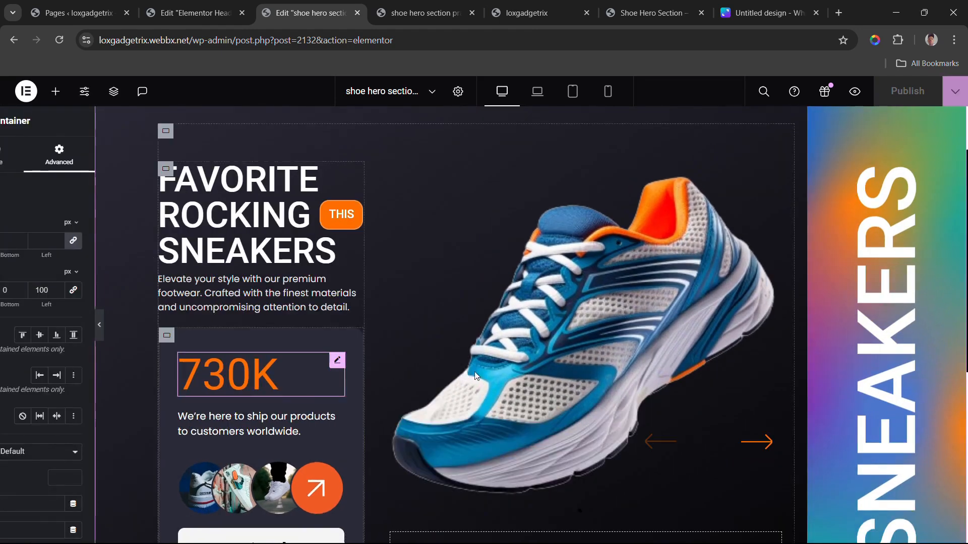
left_click(781, 210)
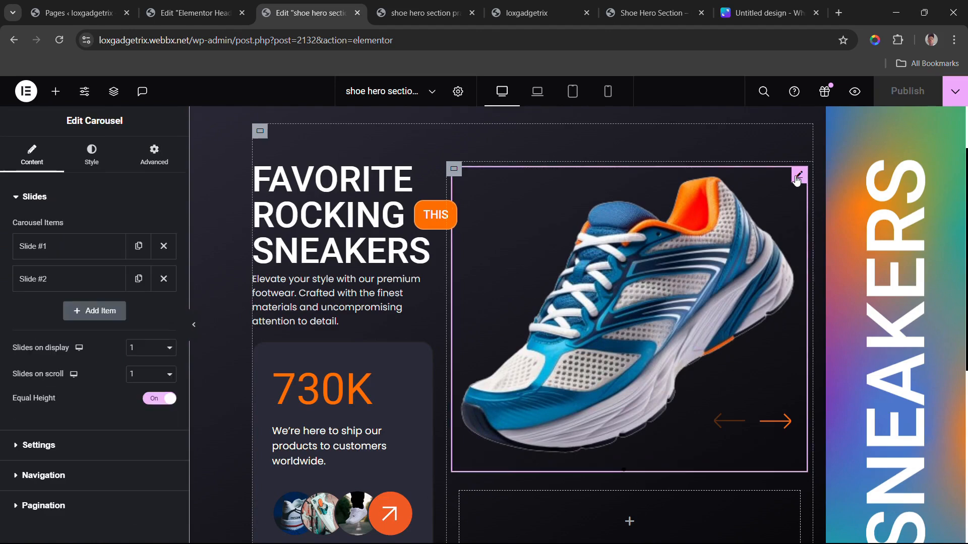
left_click(88, 165)
left_click(31, 155)
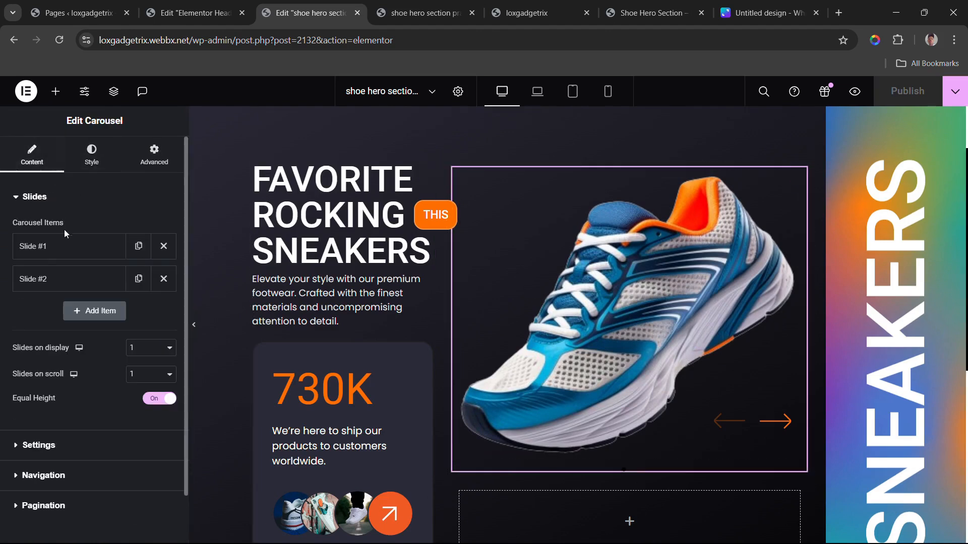
scroll(91, 304, "down", 1)
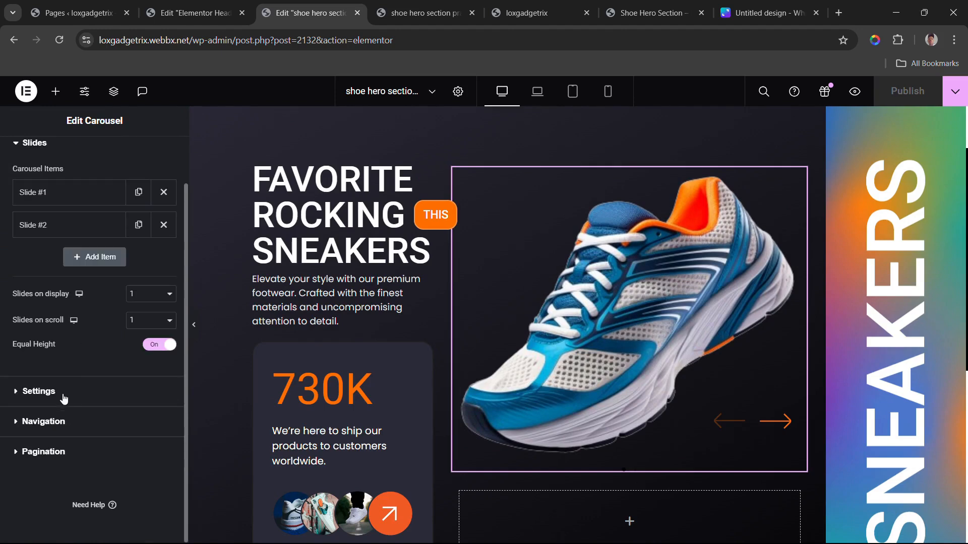
left_click(43, 421)
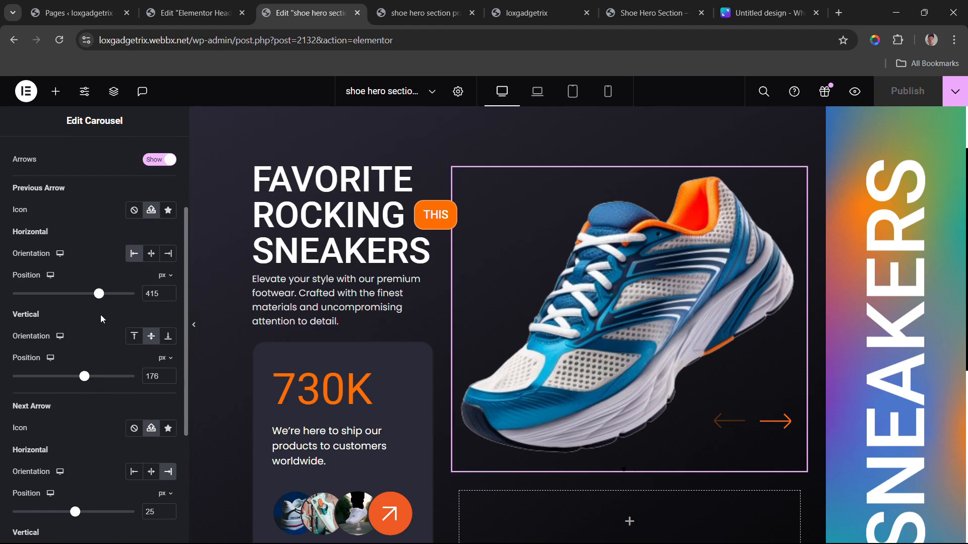
left_click_drag(102, 296, 107, 297)
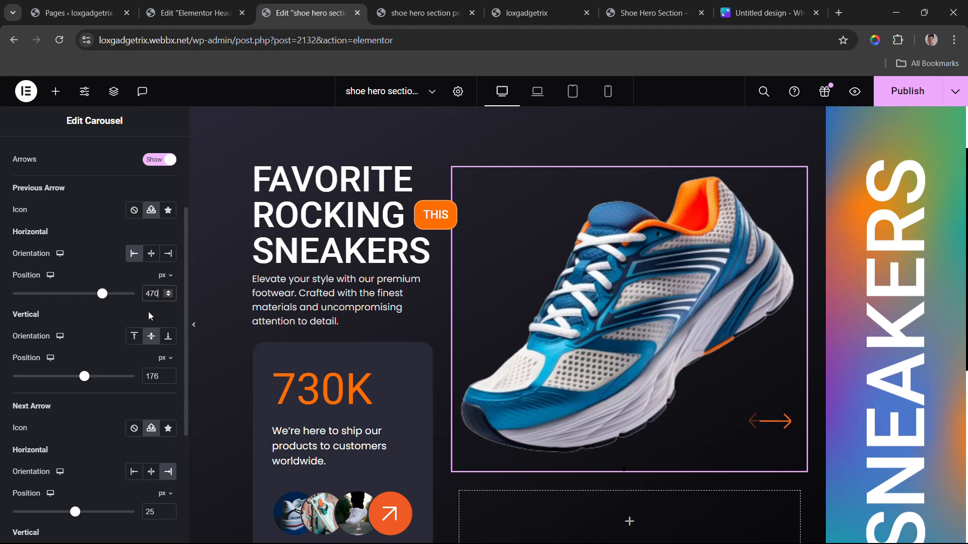
left_click(195, 325)
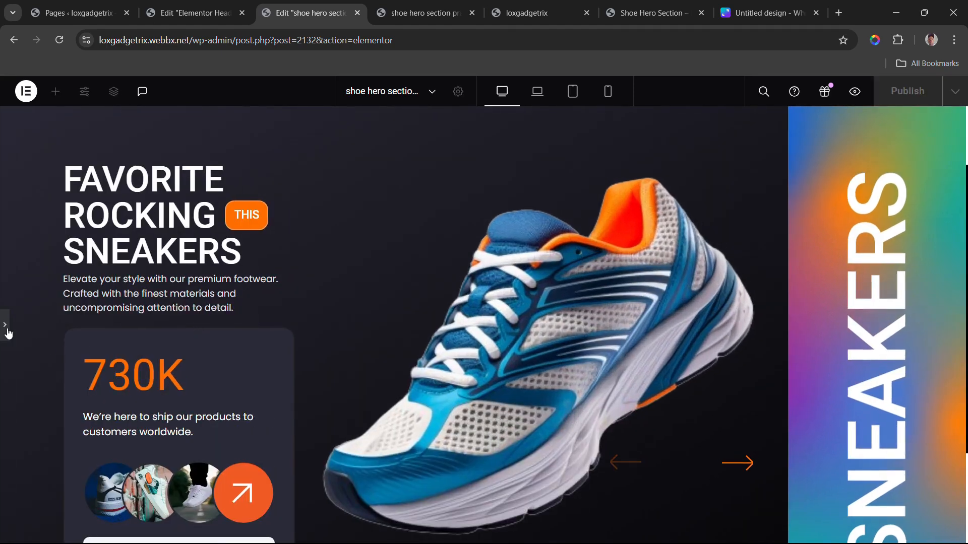
left_click(7, 330)
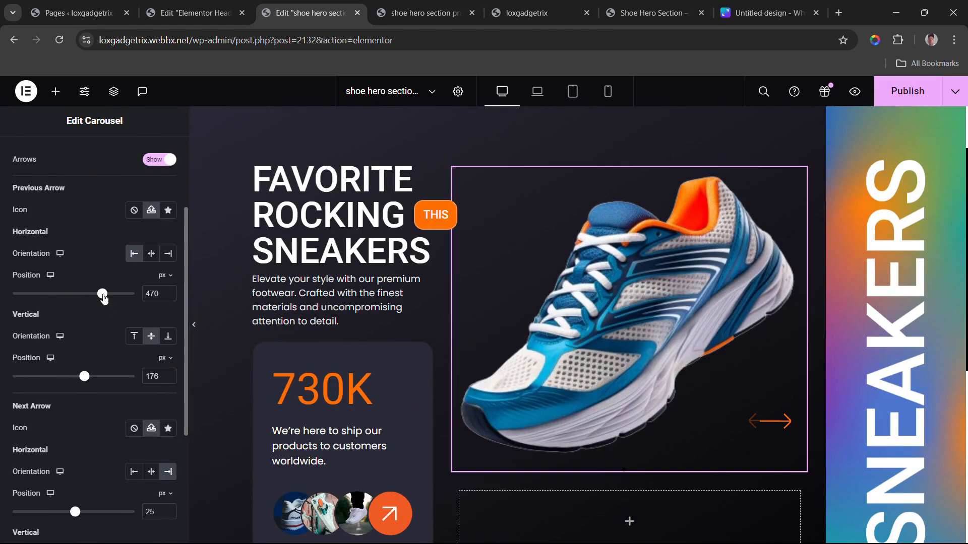
Step: Try a horizontal position of 60 px for the carousel's next arrow and check the arrow spacing at full width
left_click_drag(103, 294, 104, 295)
left_click(194, 325)
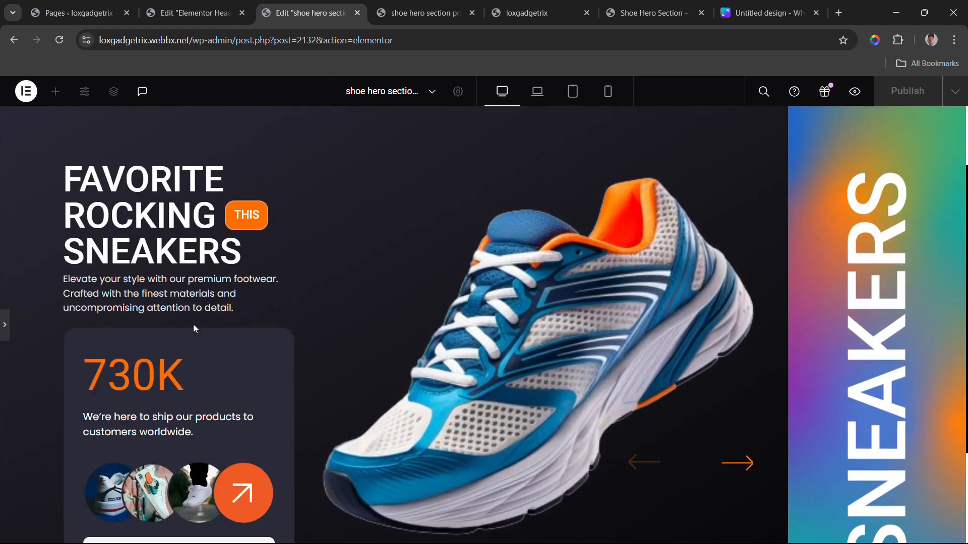
left_click(7, 328)
scroll(158, 398, "down", 4)
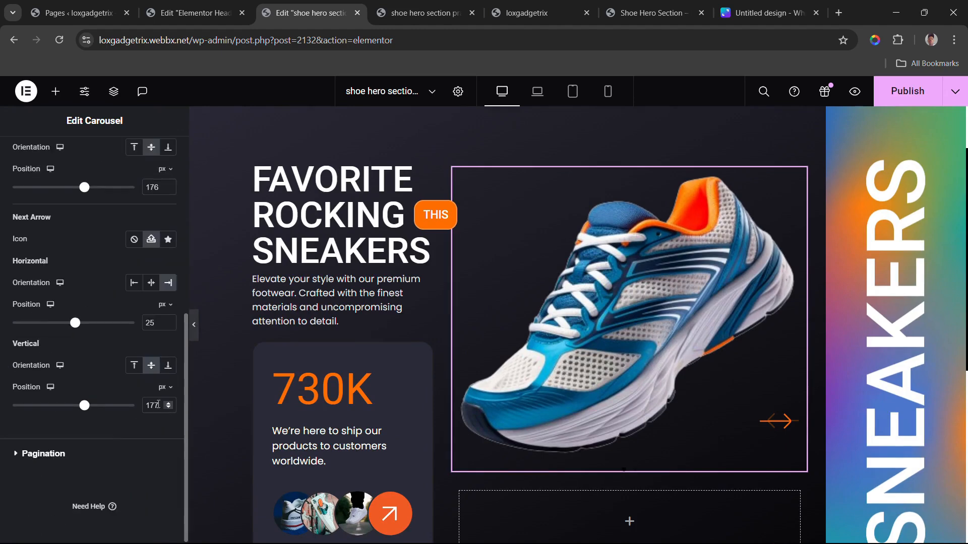
left_click_drag(76, 324, 78, 326)
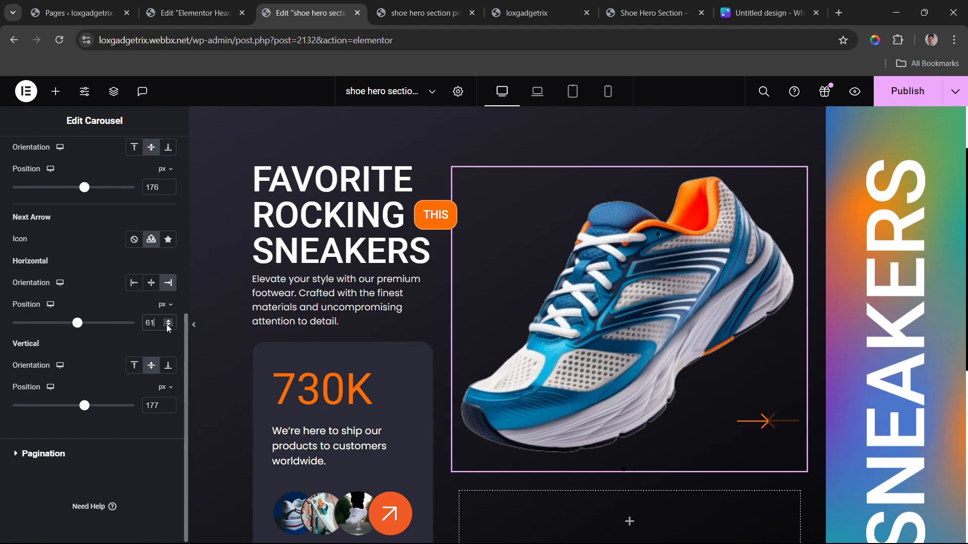
left_click(194, 325)
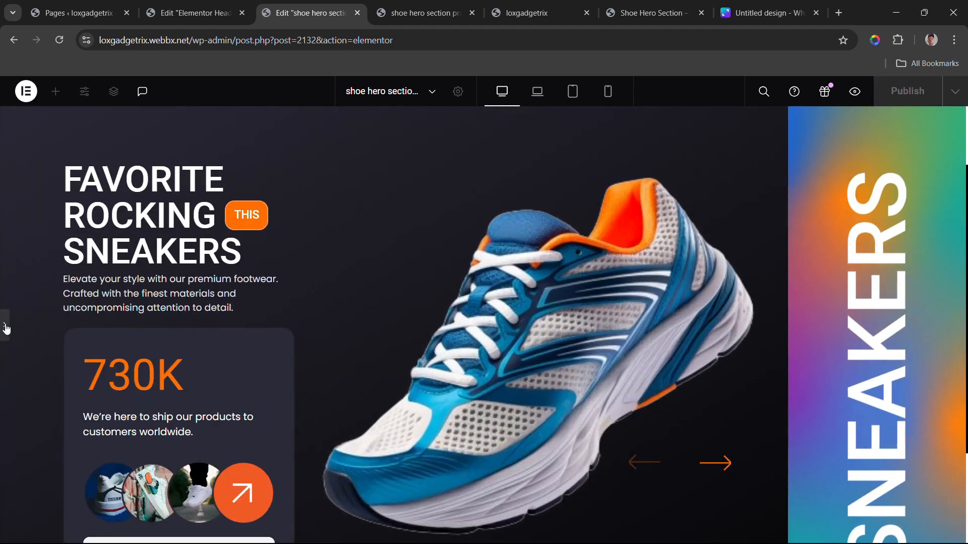
left_click(6, 328)
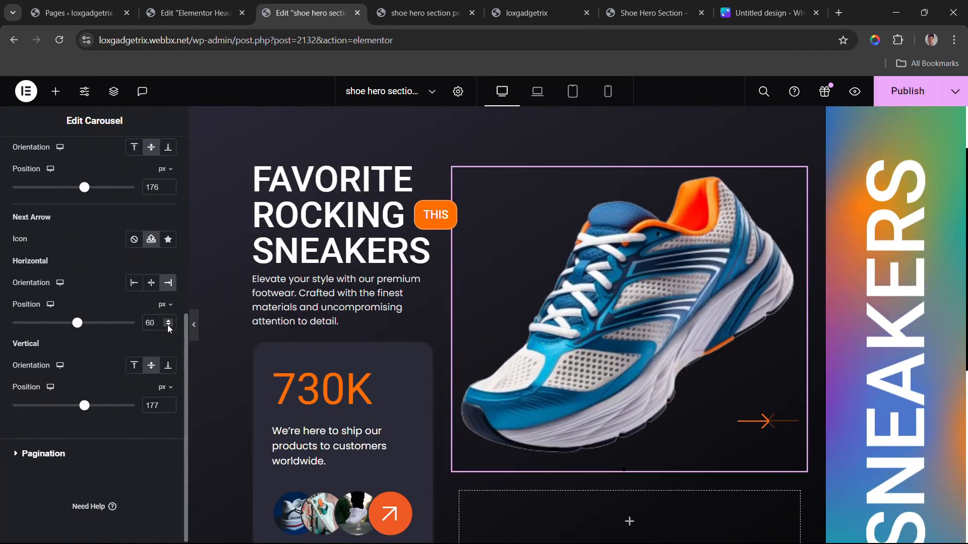
Step: Try horizontal positions of 40 px and -53 px for the next arrow, checking the spacing of both arrows at full width
left_click(169, 326)
left_click(170, 327)
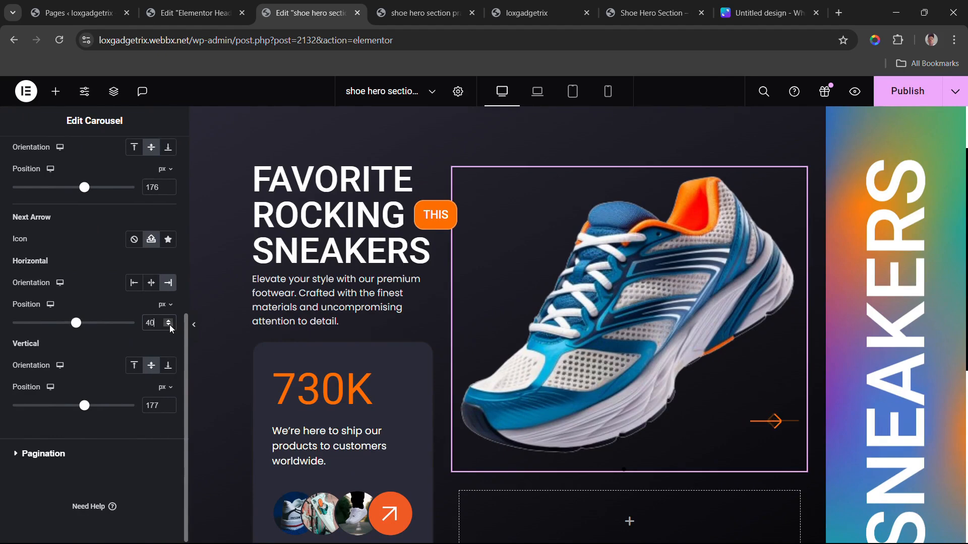
left_click(194, 325)
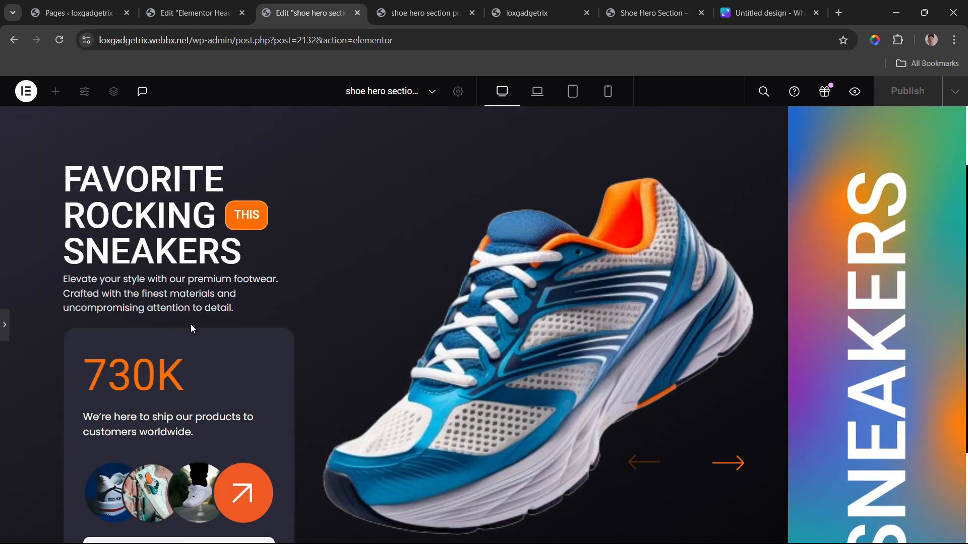
left_click(8, 325)
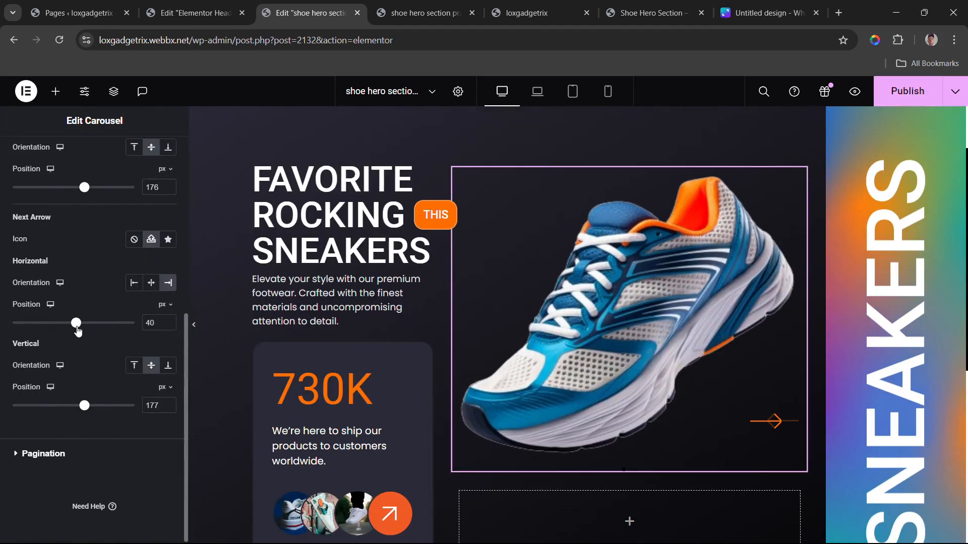
left_click_drag(77, 328, 72, 334)
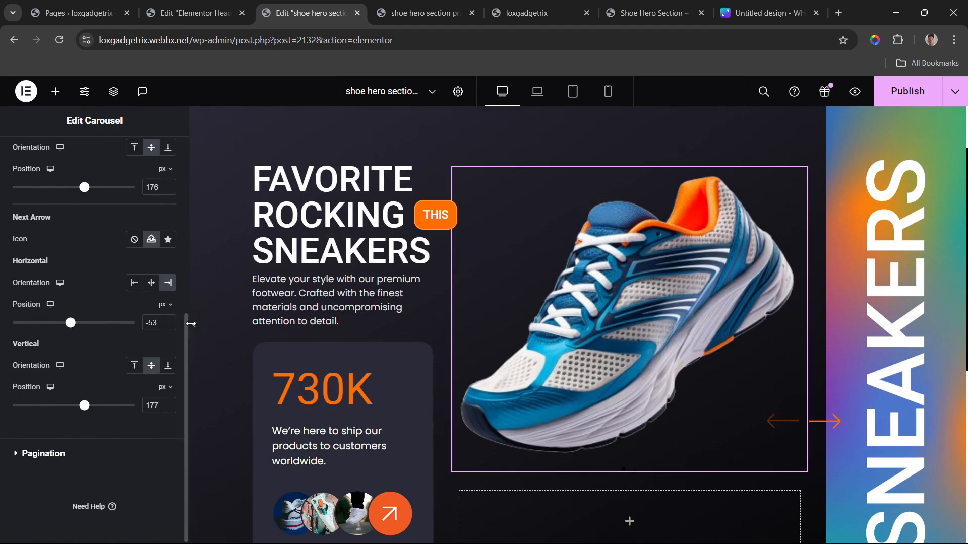
left_click(194, 325)
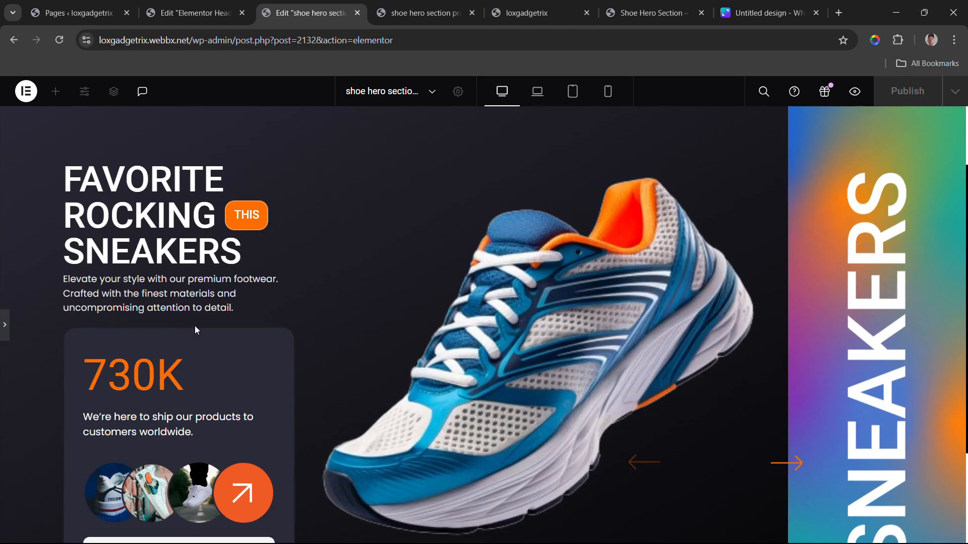
left_click(6, 322)
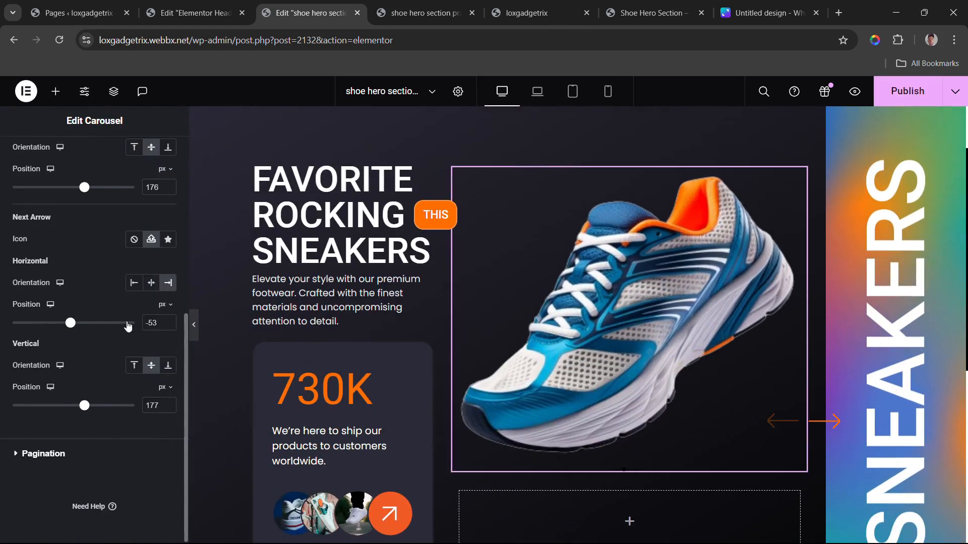
Step: Set the next arrow's horizontal position to 61 px, check the hero section at full width, and publish the page
left_click_drag(76, 326, 86, 326)
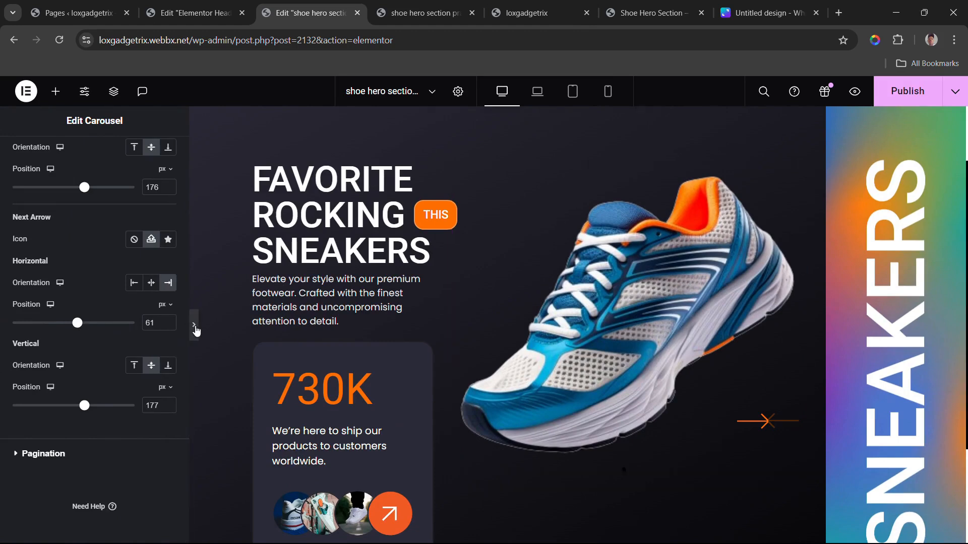
left_click(195, 329)
scroll(324, 373, "down", 3)
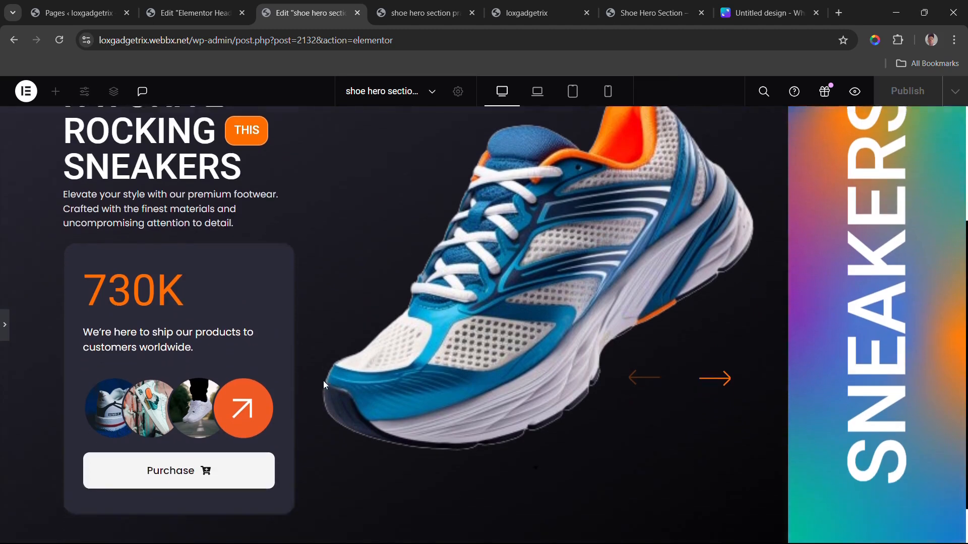
scroll(324, 383, "up", 4)
scroll(327, 375, "up", 1)
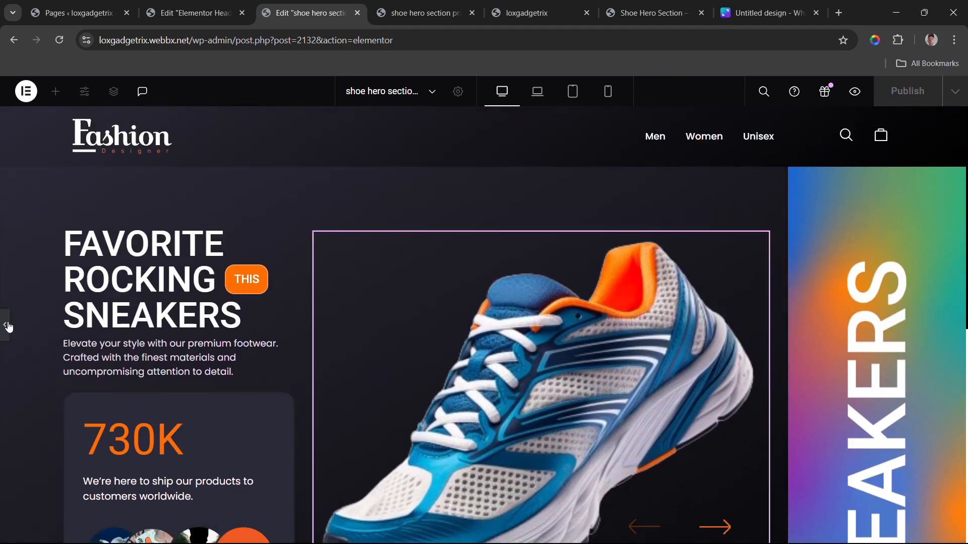
left_click(7, 327)
left_click(917, 99)
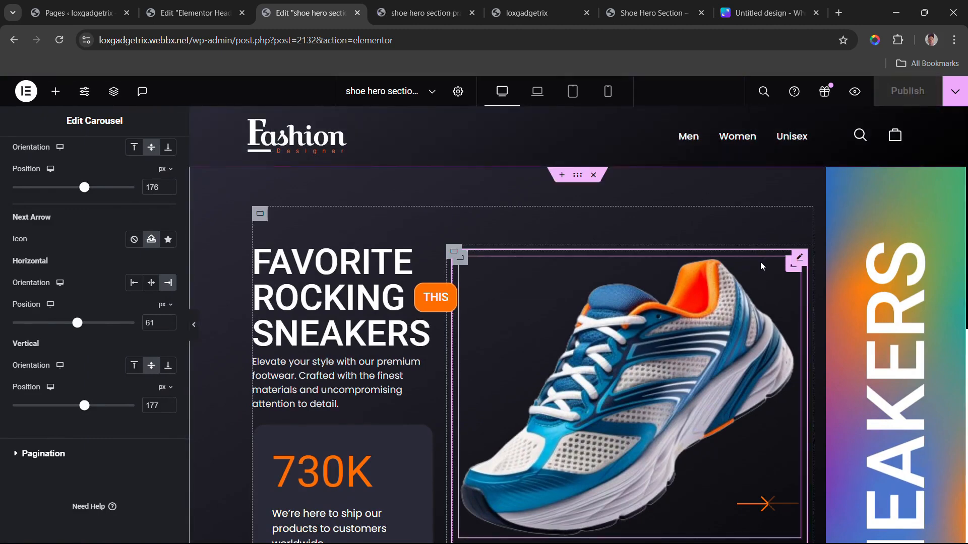
Step: Add an Image widget to the empty container below the sneaker carousel and choose Asset-44.png from the media library
scroll(760, 262, "down", 4)
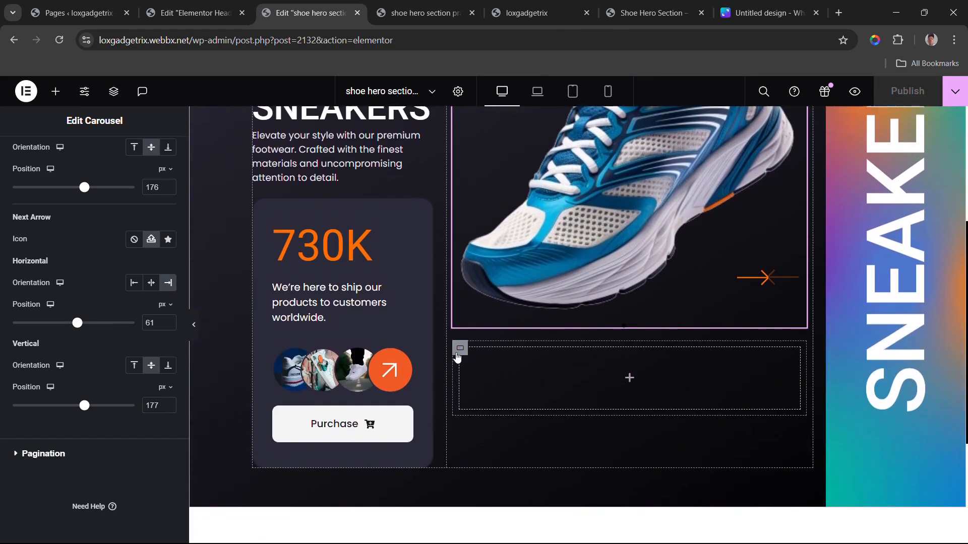
left_click(460, 350)
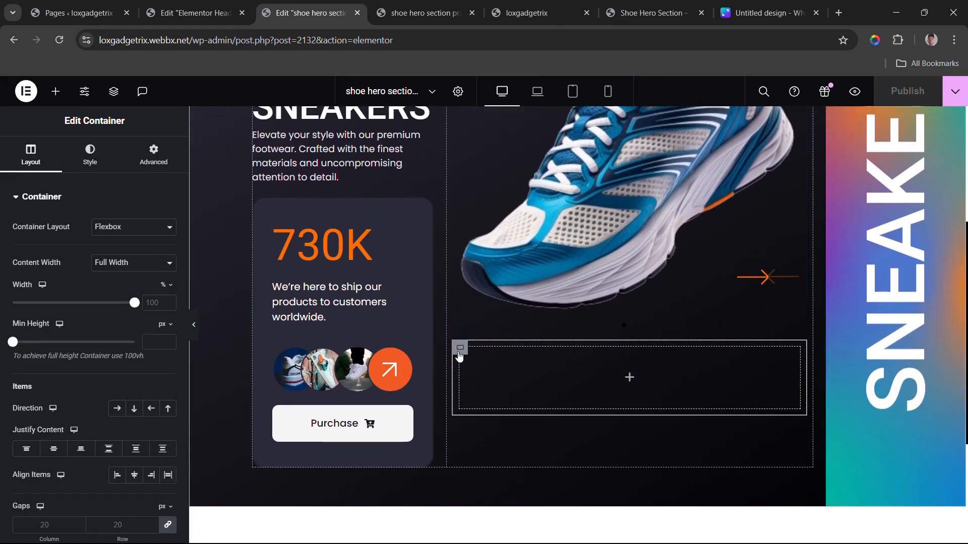
left_click(56, 101)
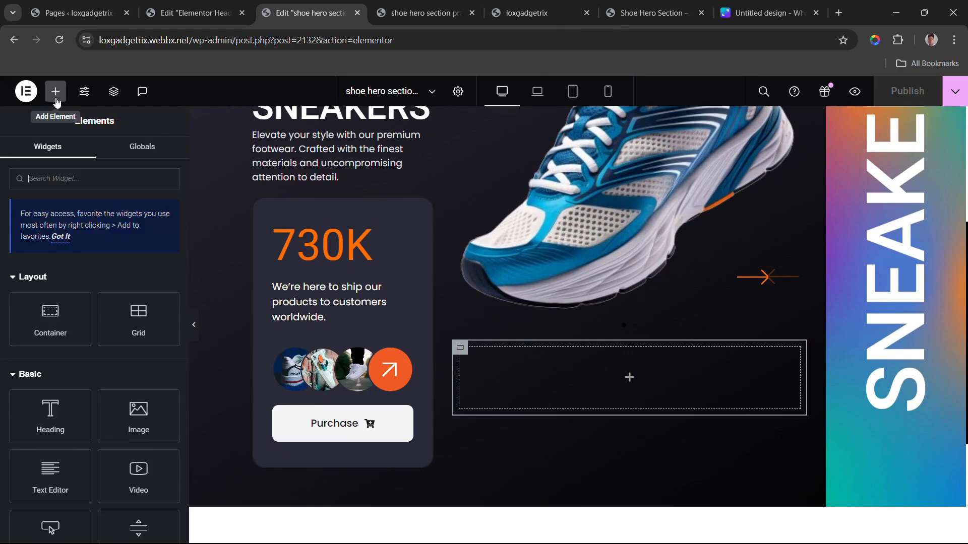
left_click(139, 427)
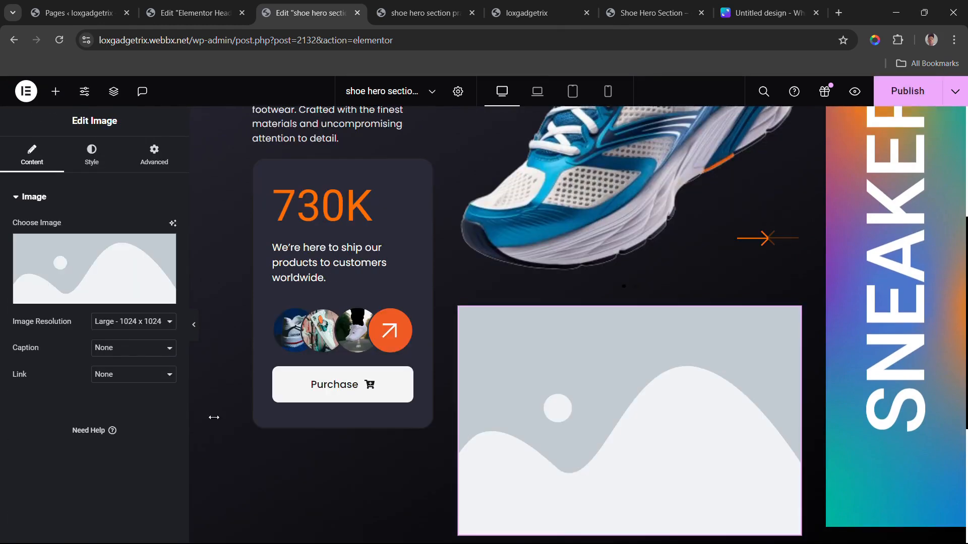
left_click(71, 301)
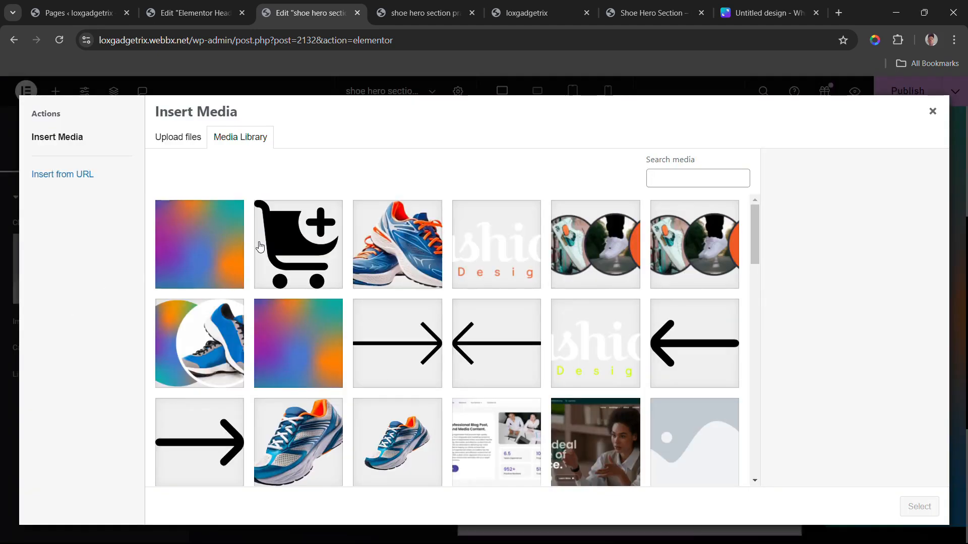
left_click(222, 328)
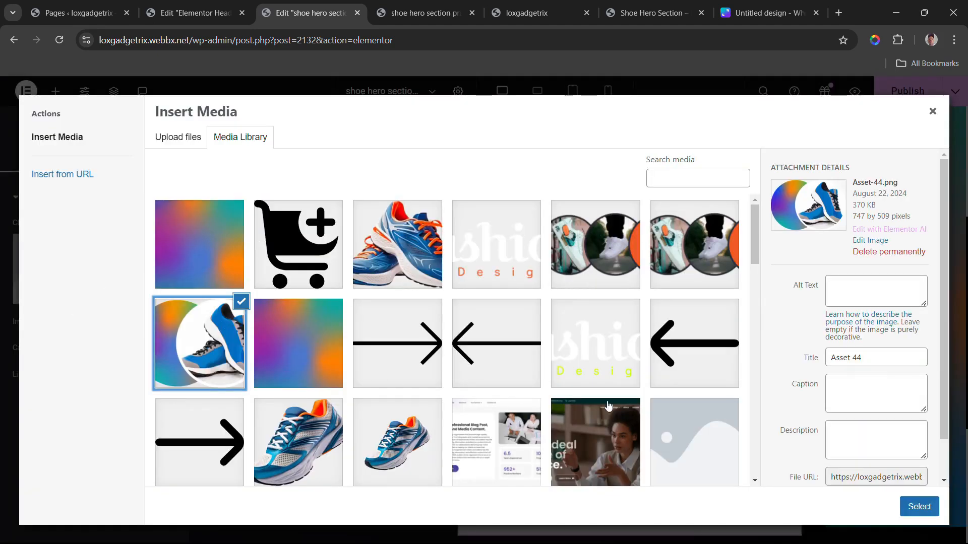
left_click(921, 507)
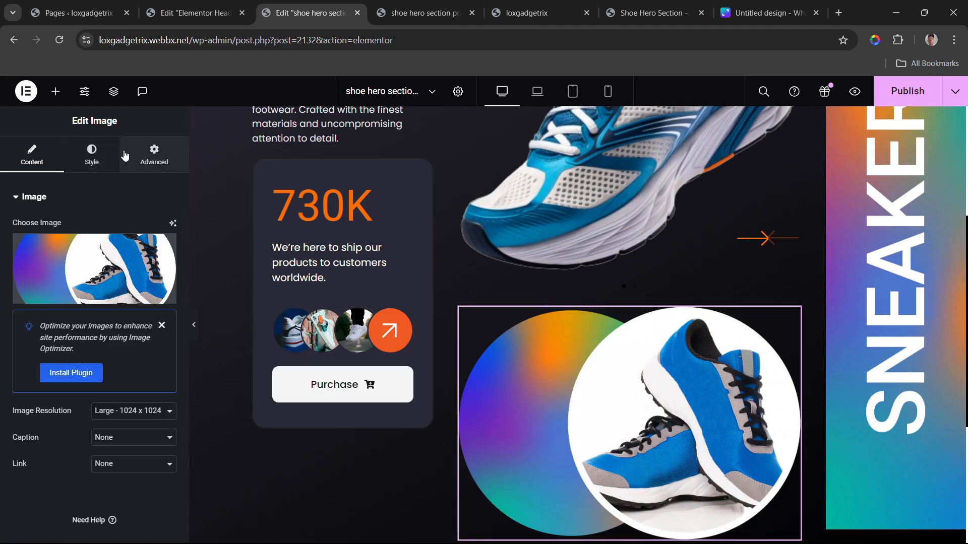
Step: Set the new shoe image's width and maximum width to 100%
left_click(154, 154)
left_click(30, 160)
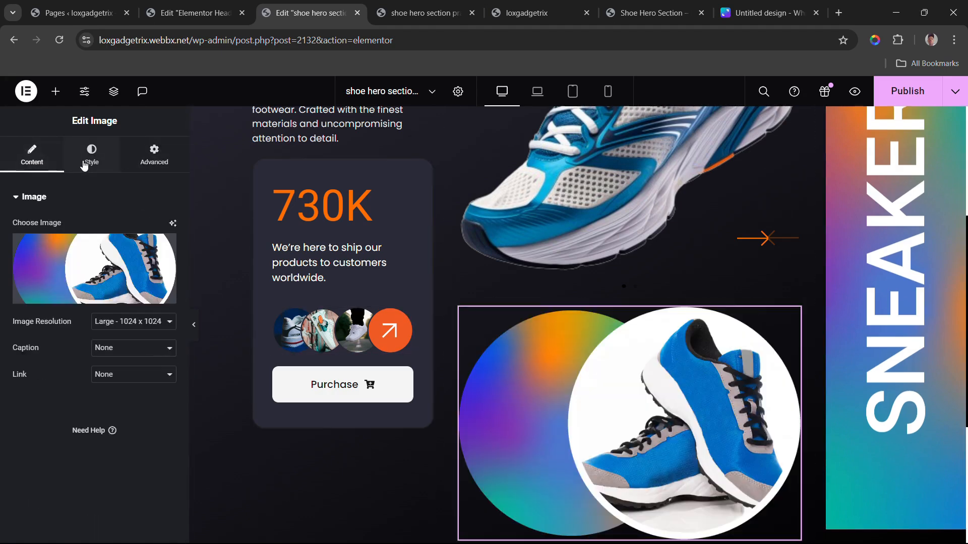
left_click(86, 164)
left_click_drag(14, 272, 138, 289)
left_click_drag(11, 305, 136, 308)
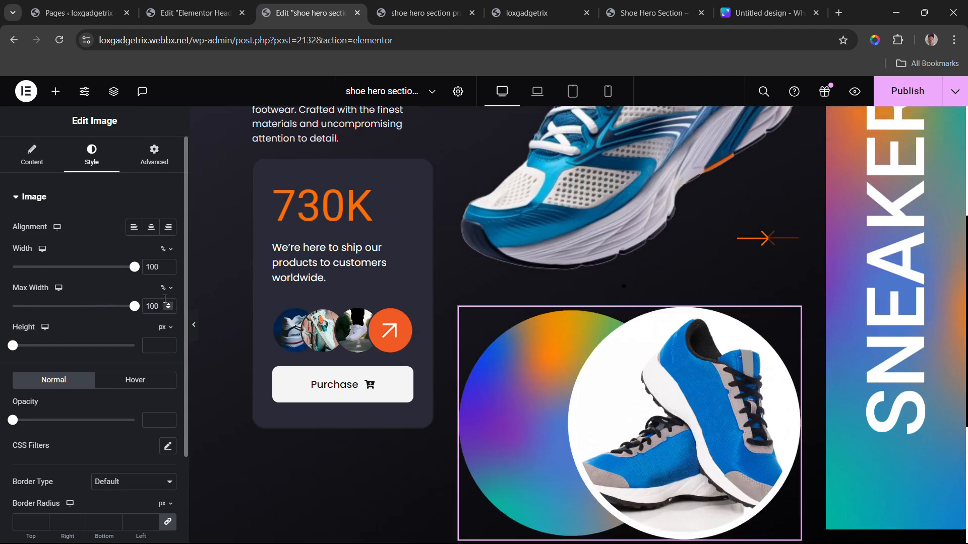
Step: Give the shoe image widget a custom layout width of 129 px
left_click(168, 164)
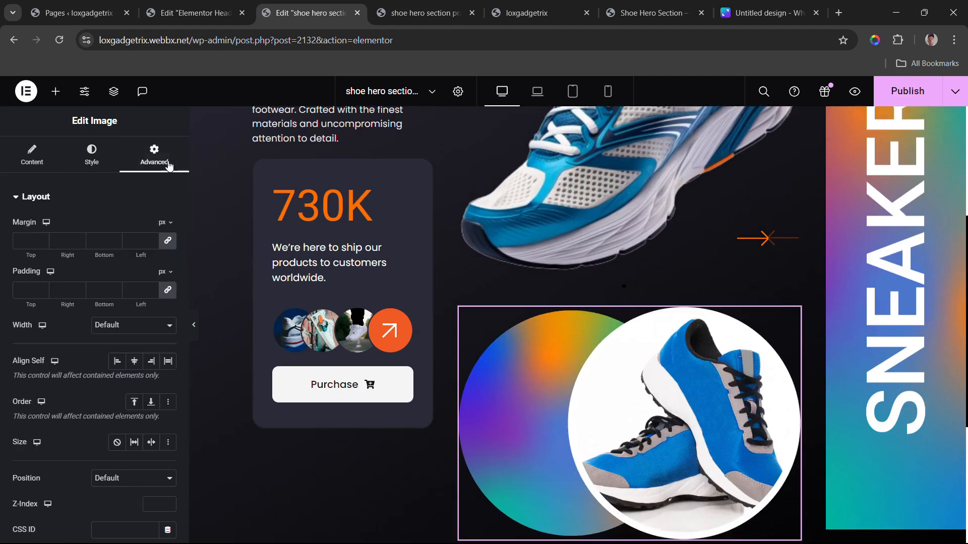
left_click(125, 327)
left_click(118, 359)
left_click(113, 327)
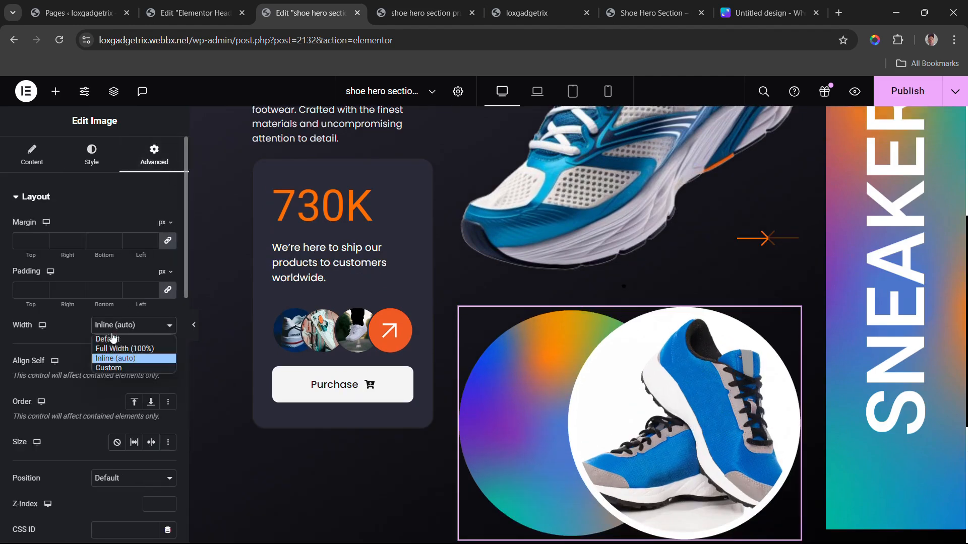
left_click(117, 367)
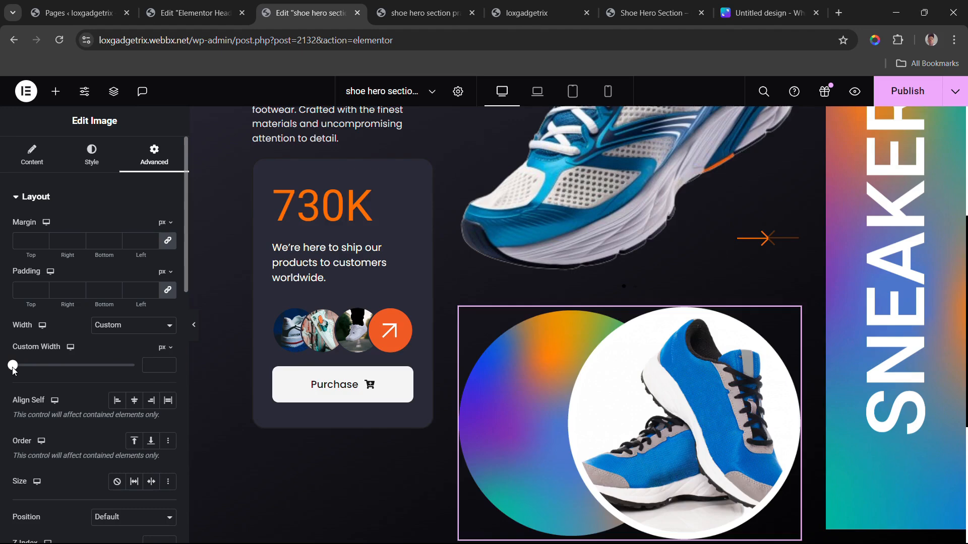
left_click_drag(13, 369, 30, 380)
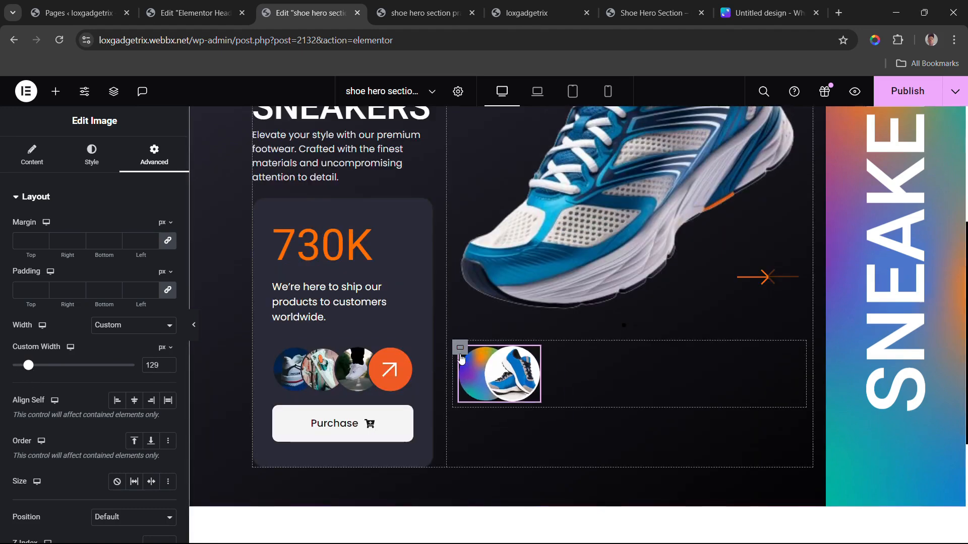
Step: Set the shoe image's container to column direction and center both its justified content and item alignment
left_click(460, 353)
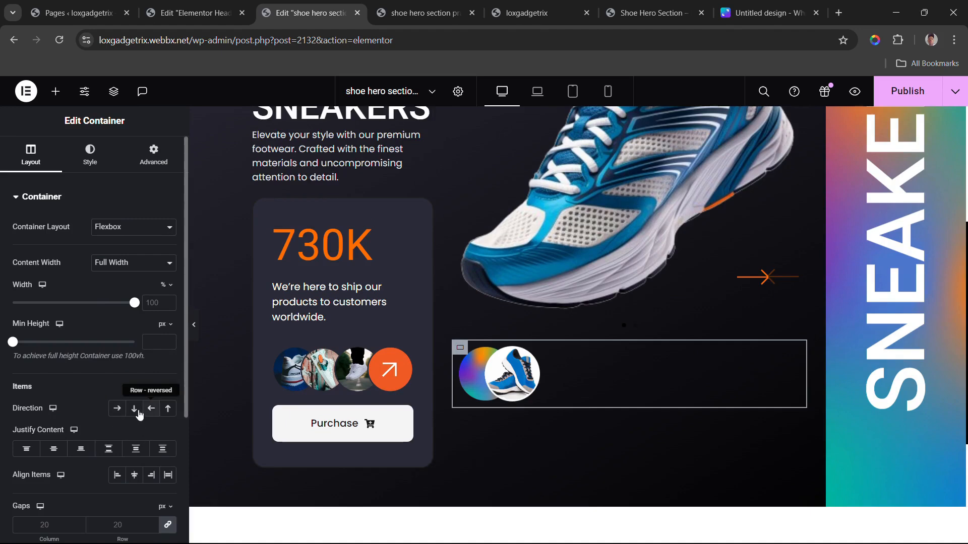
left_click(54, 449)
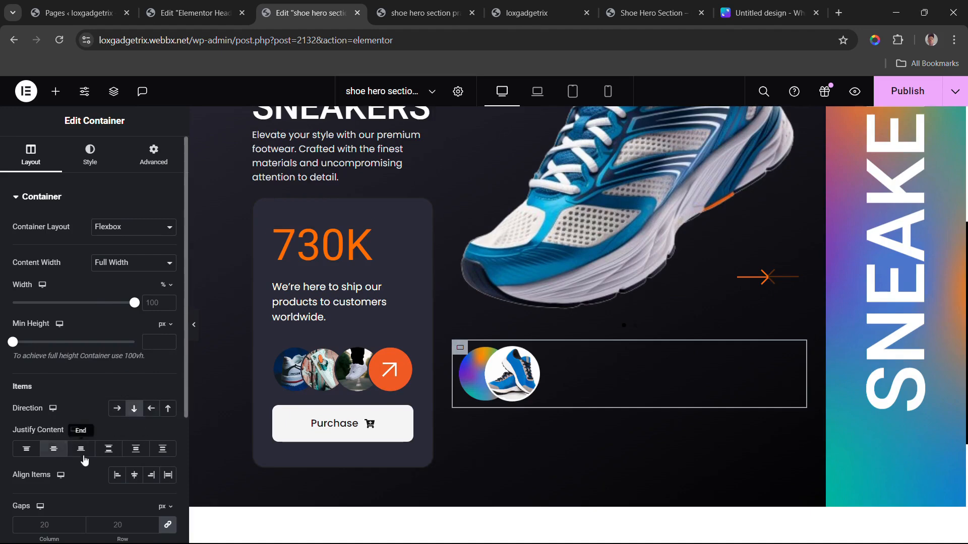
left_click(134, 476)
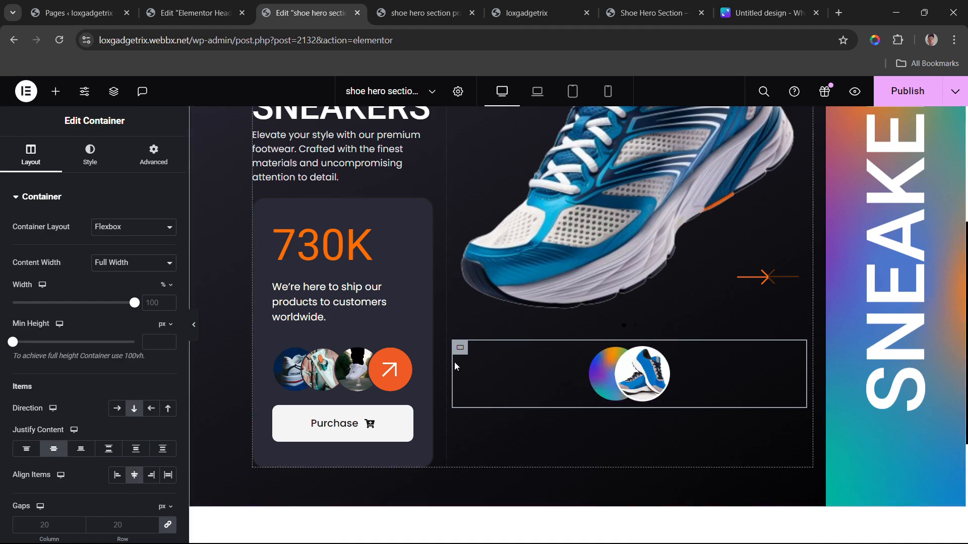
left_click(55, 91)
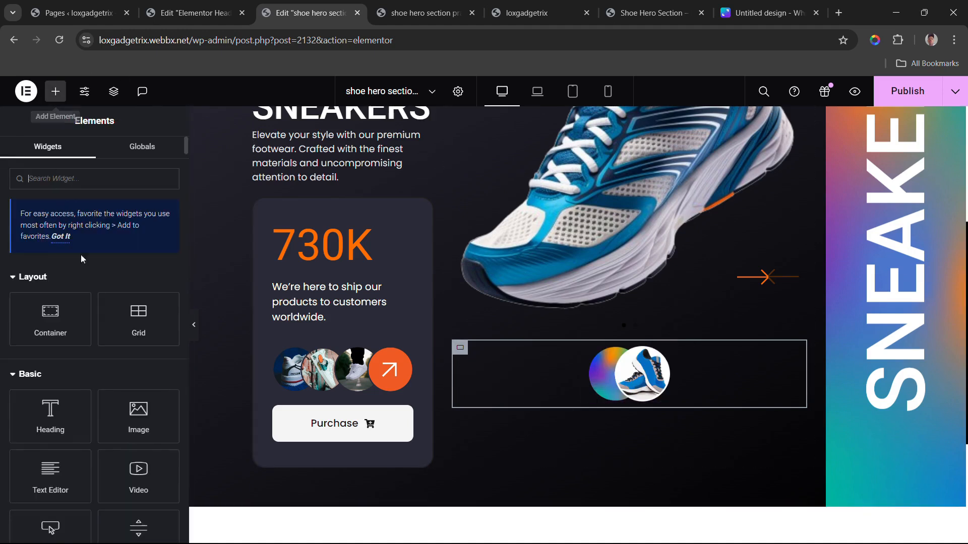
left_click_drag(59, 402, 595, 398)
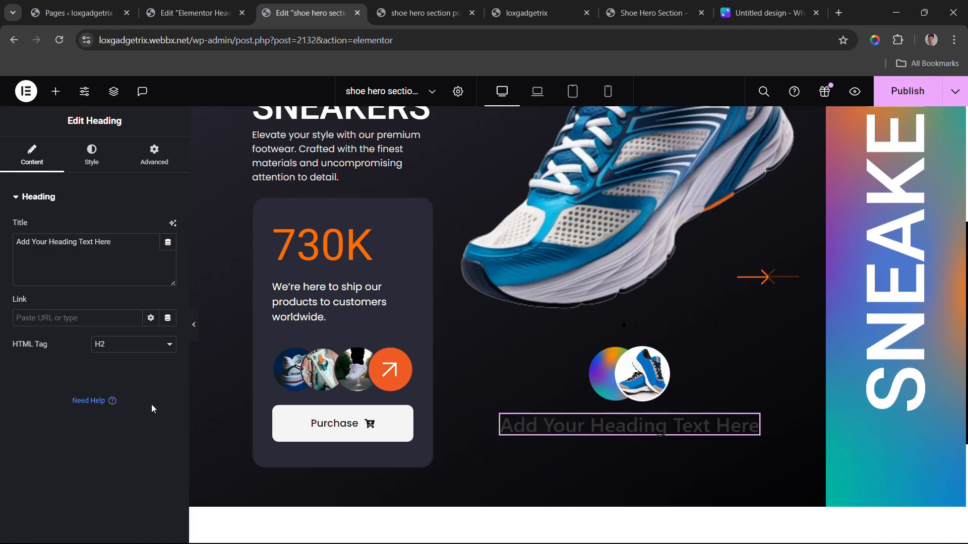
key("Delete")
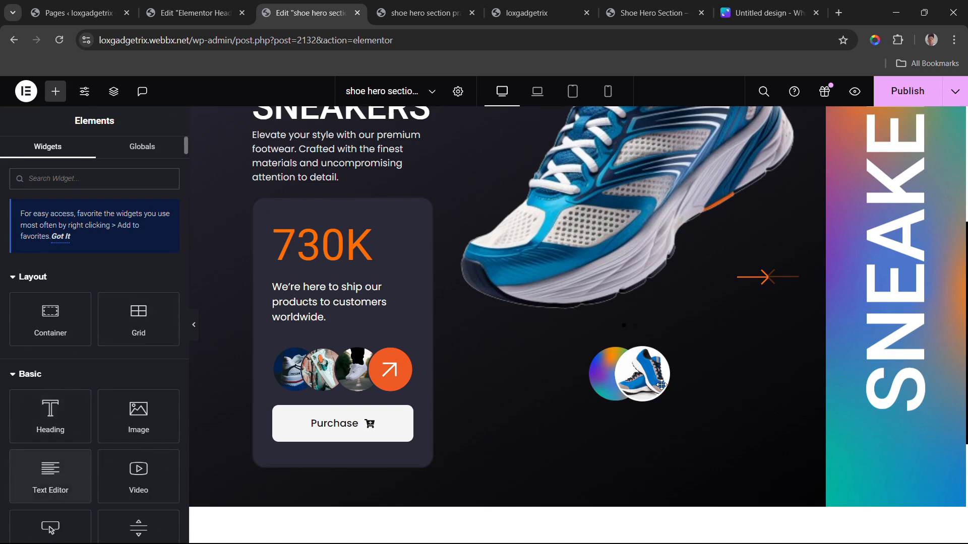
Step: Add a Text Editor widget inside the shoe image's container below the carousel, removing the copy misplaced beneath the hero section
left_click_drag(662, 385, 567, 404)
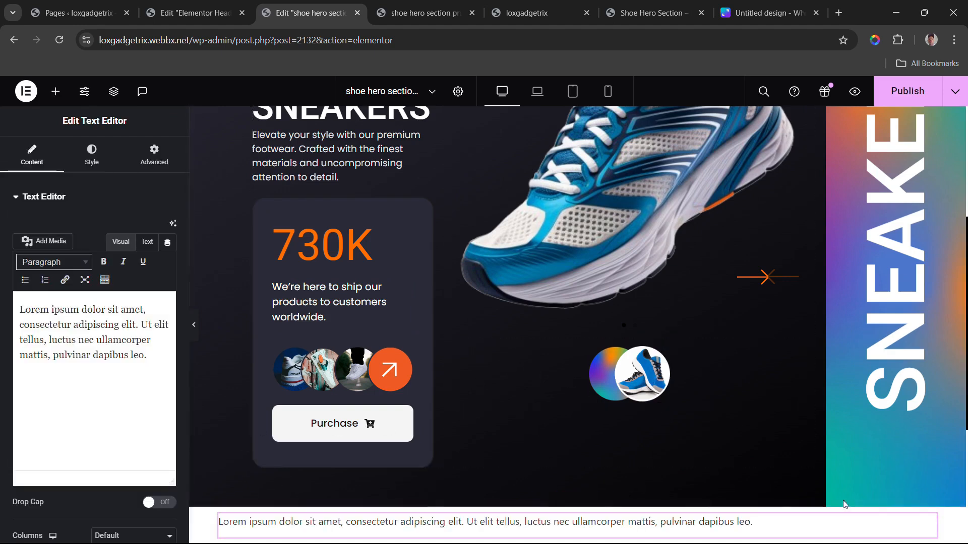
key("Delete")
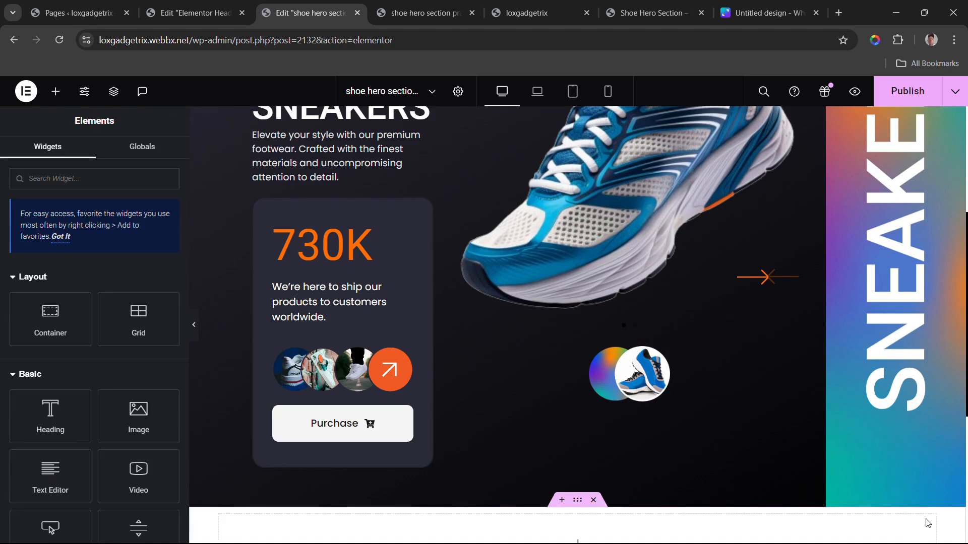
left_click(460, 350)
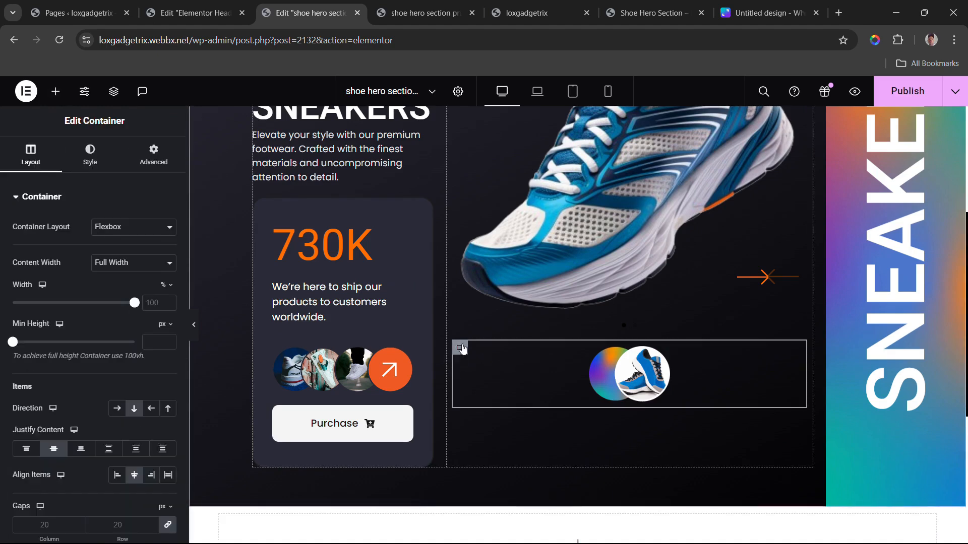
left_click(59, 101)
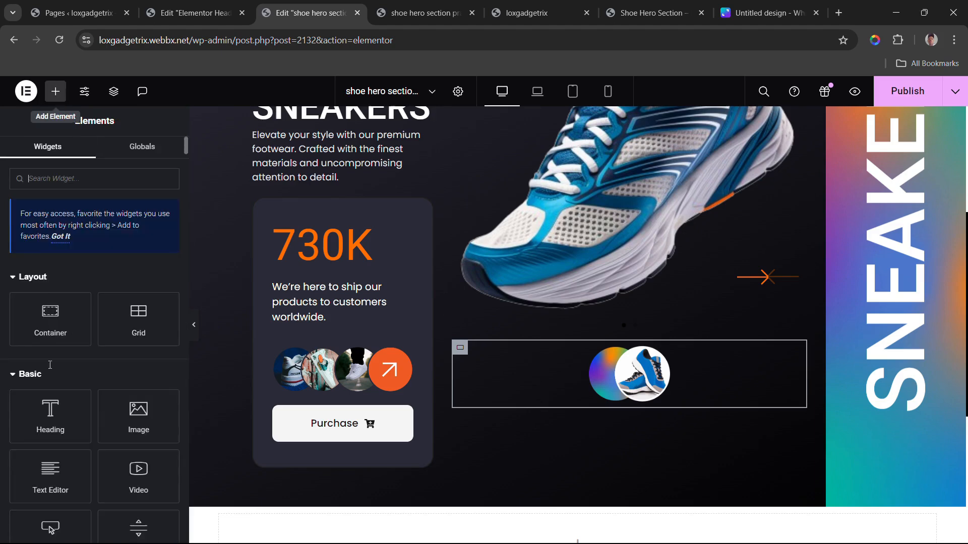
left_click(58, 476)
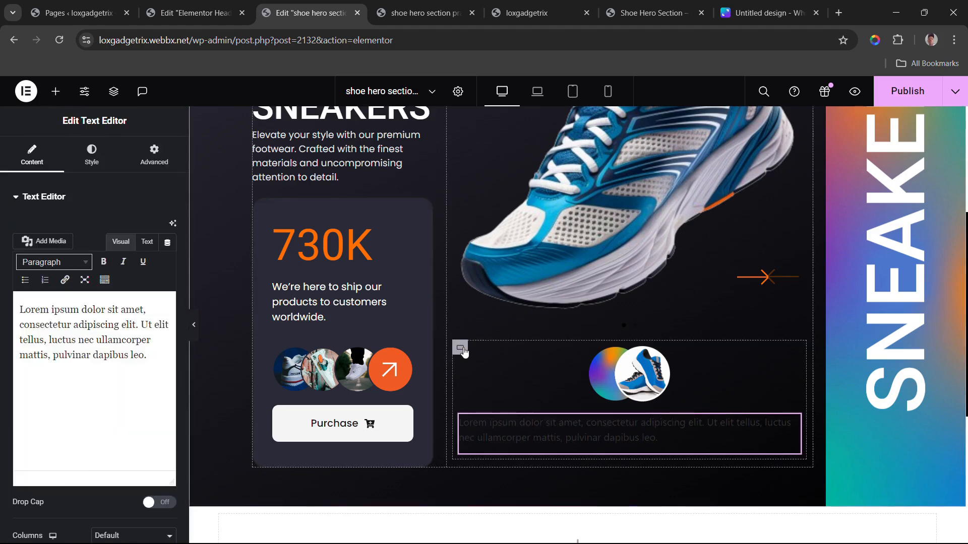
Step: Set the container holding the shoe image and text to row direction, and publish the page
left_click(460, 348)
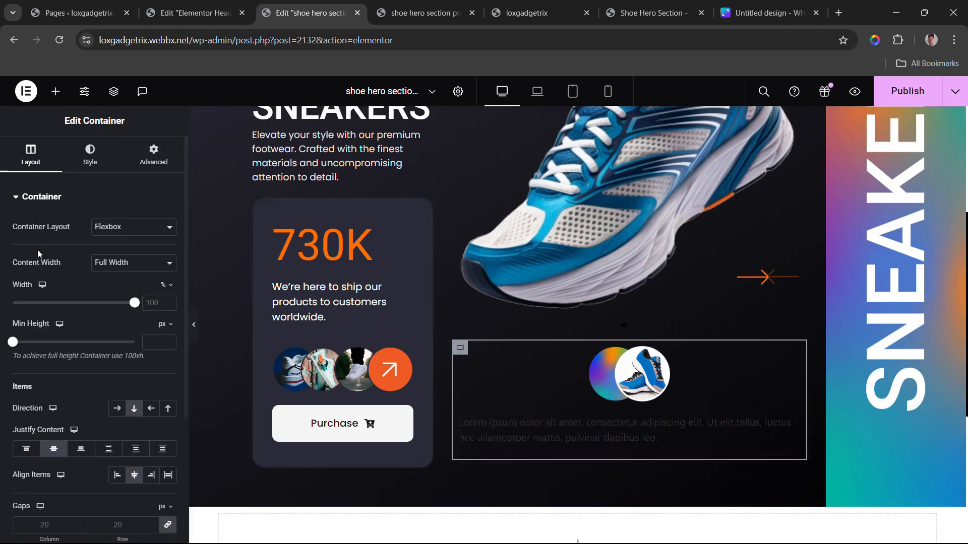
left_click(123, 410)
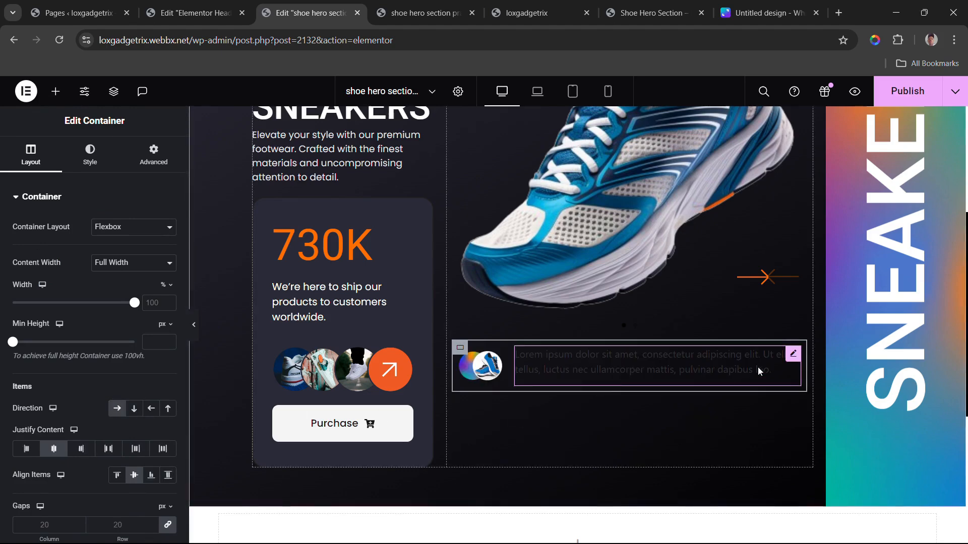
left_click(791, 357)
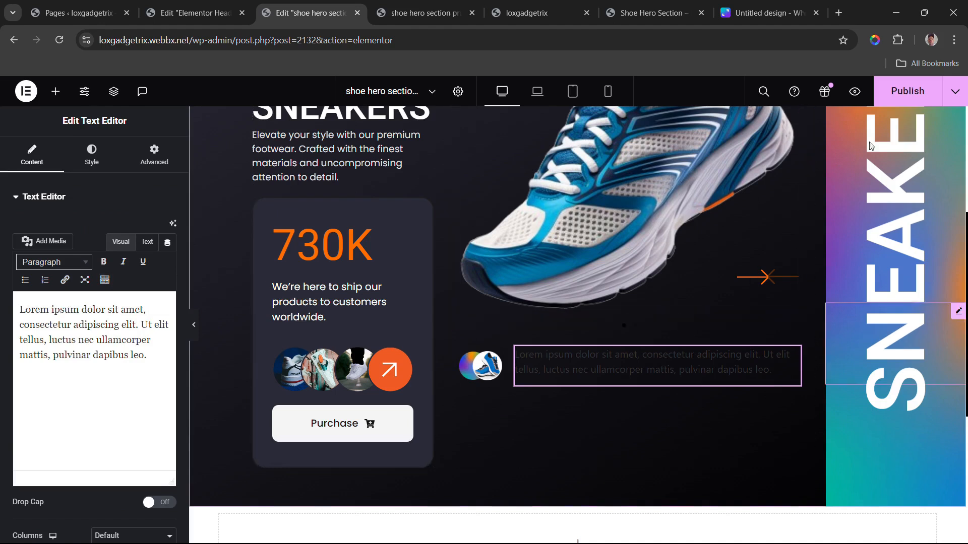
left_click(912, 92)
Step: Replace the placeholder paragraph beside the shoe image with "A FEW STEPS ON" and "THE WAY TO STYLES" on two lines
left_click(91, 344)
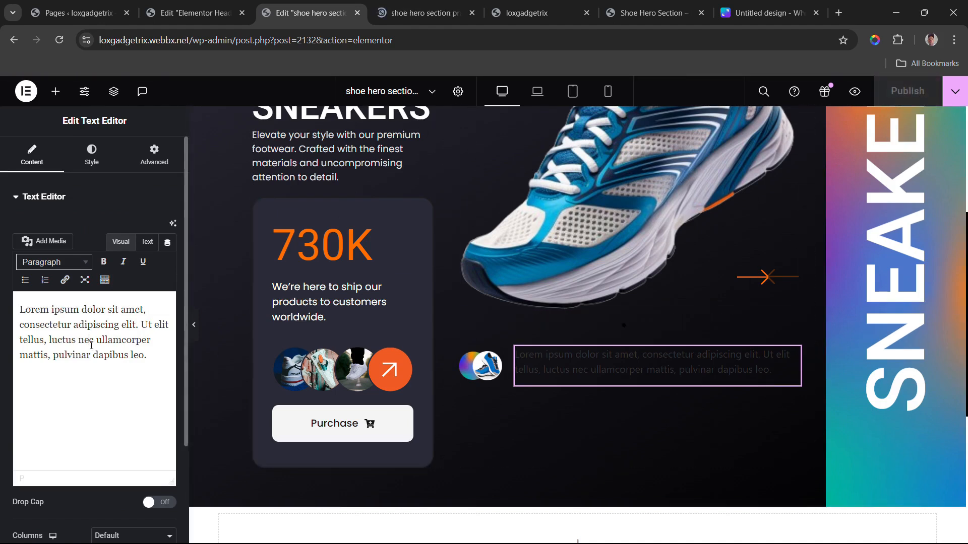
key("ctrl+a")
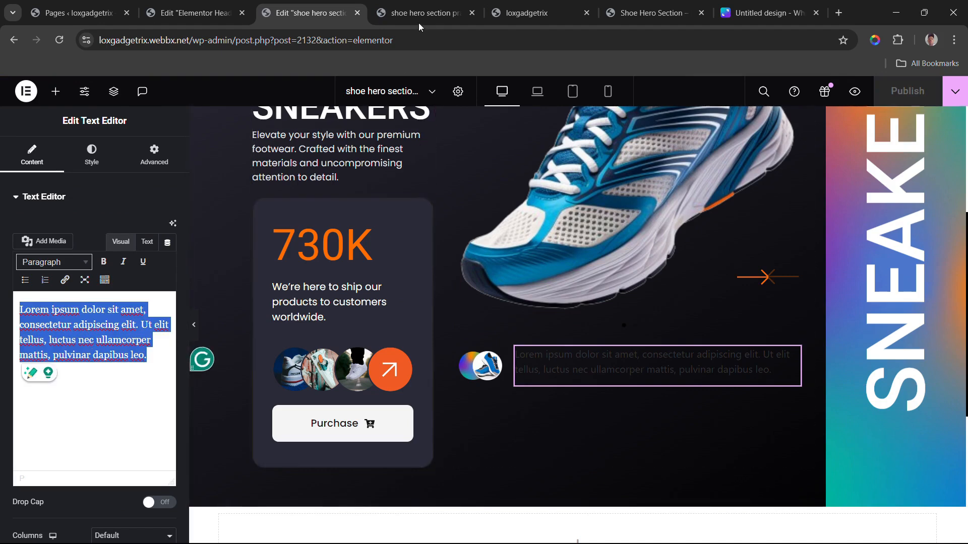
key("alt+Tab")
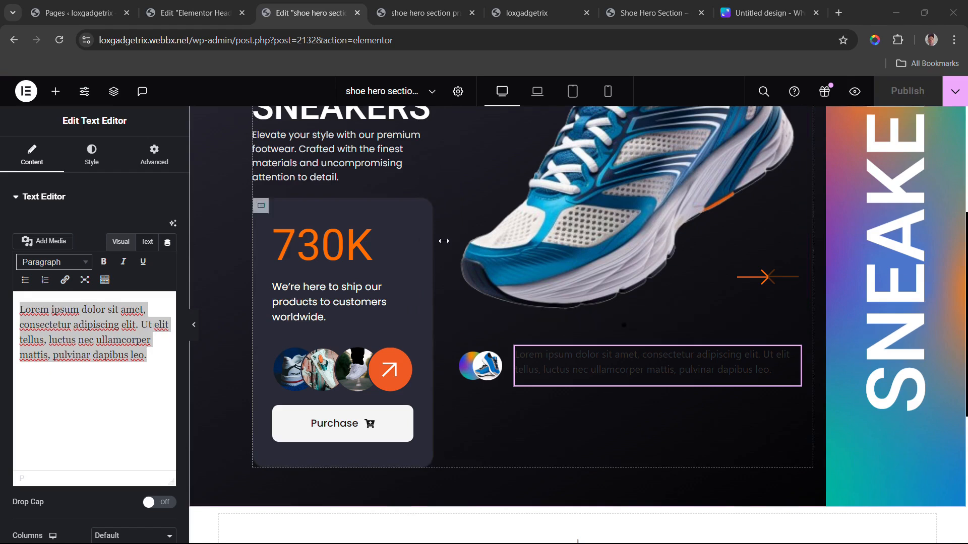
double_click(56, 327)
key("ctrl+a")
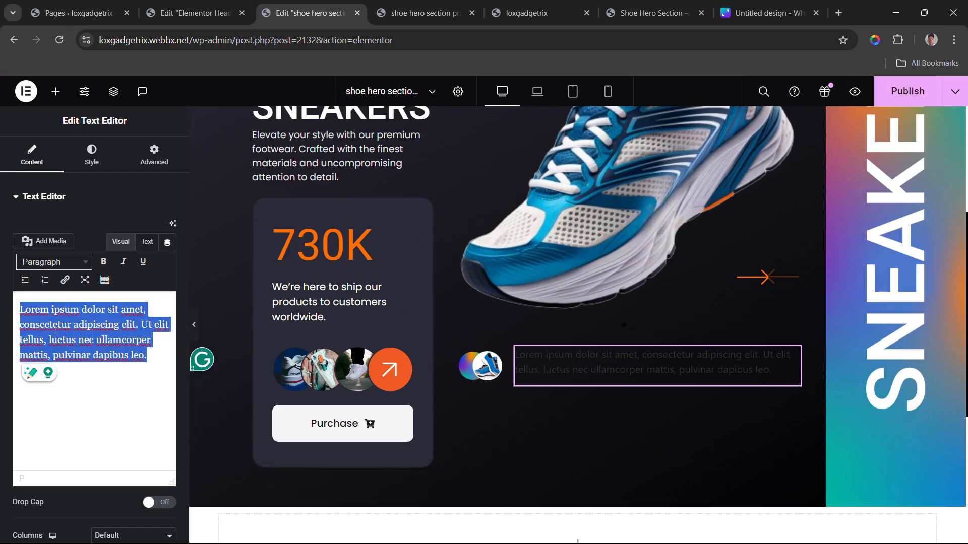
type("A FEW")
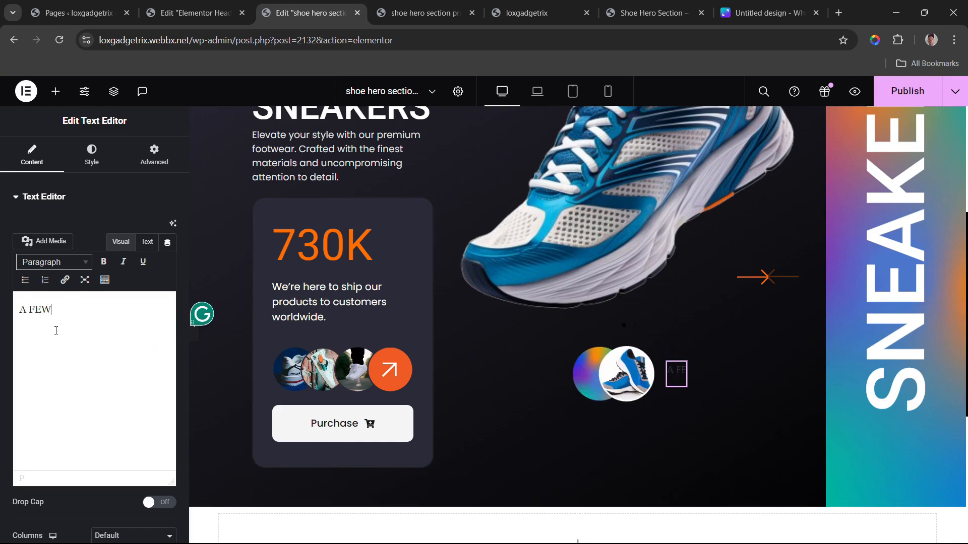
type(" STEPS ON")
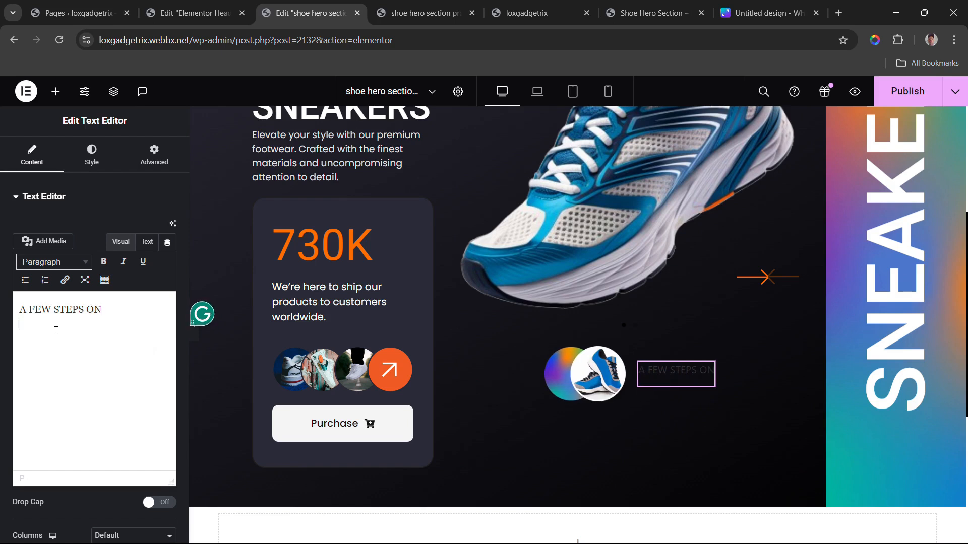
key("Return")
type("TH")
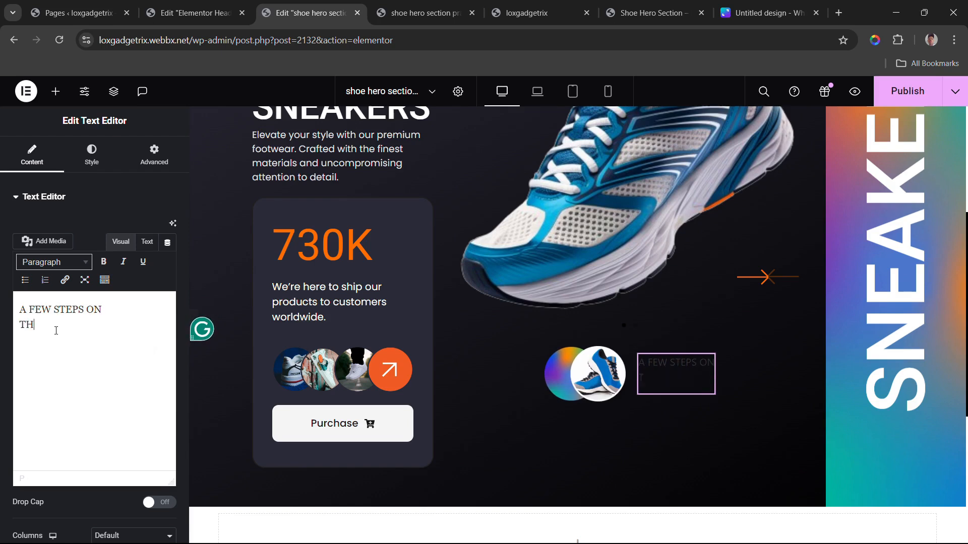
type("E WAY TO STYL")
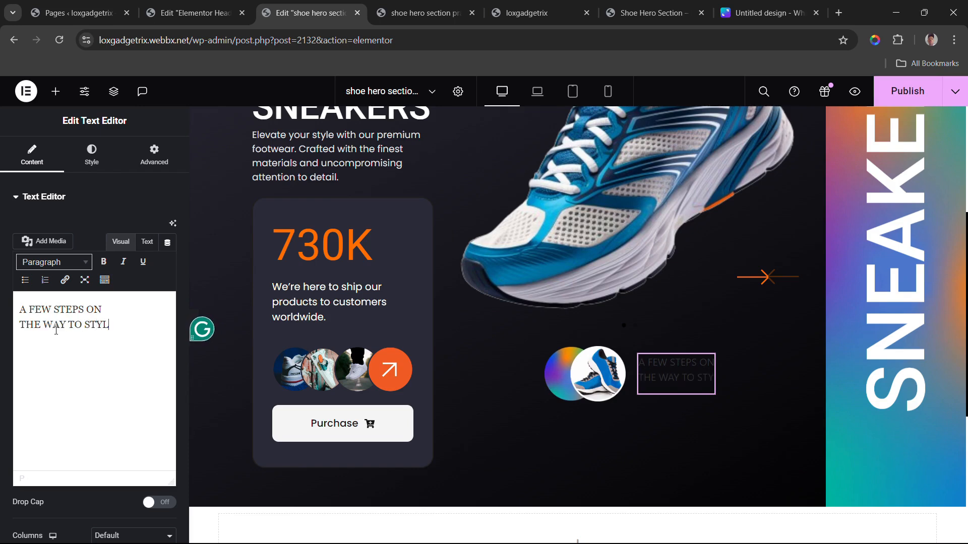
type("ES")
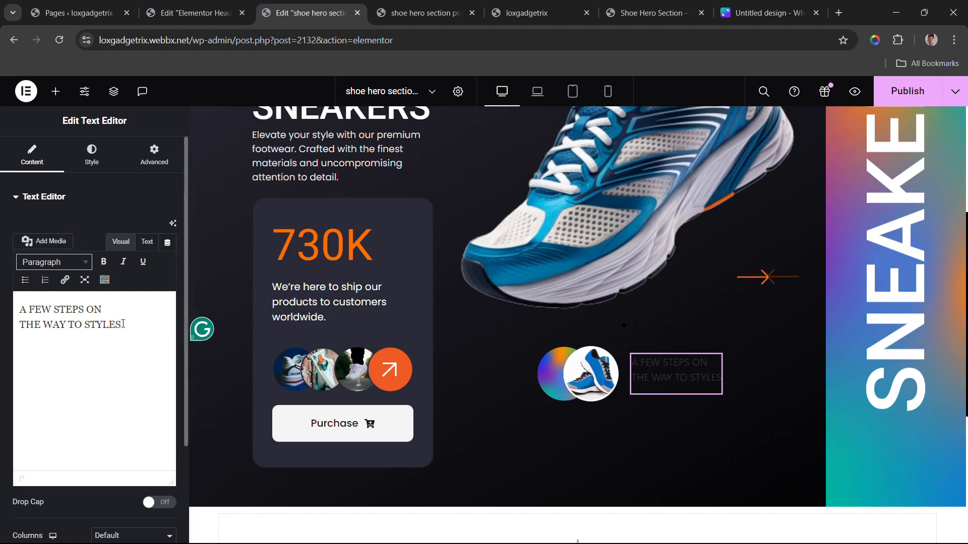
Step: Set the color of the text beside the shoe image to white (#FFFFFF)
left_click(79, 161)
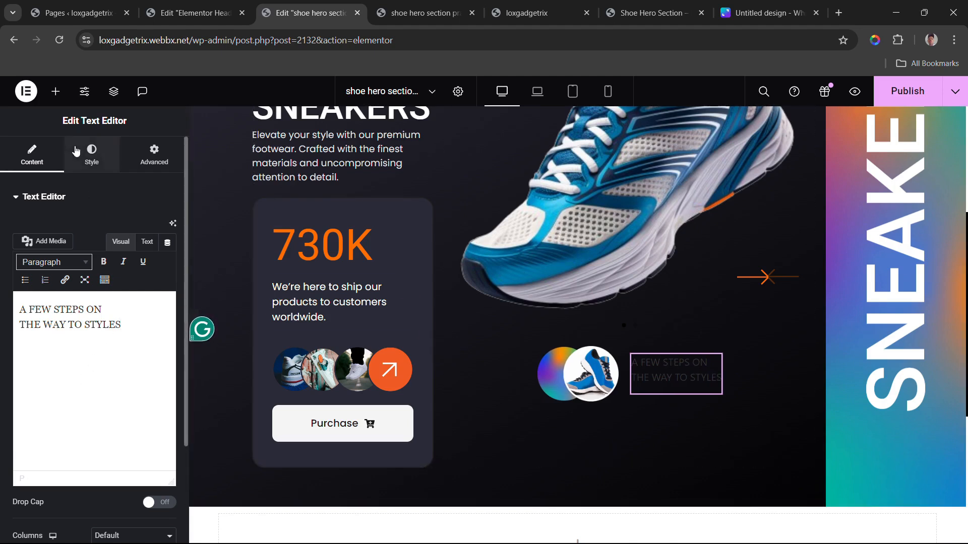
left_click(168, 254)
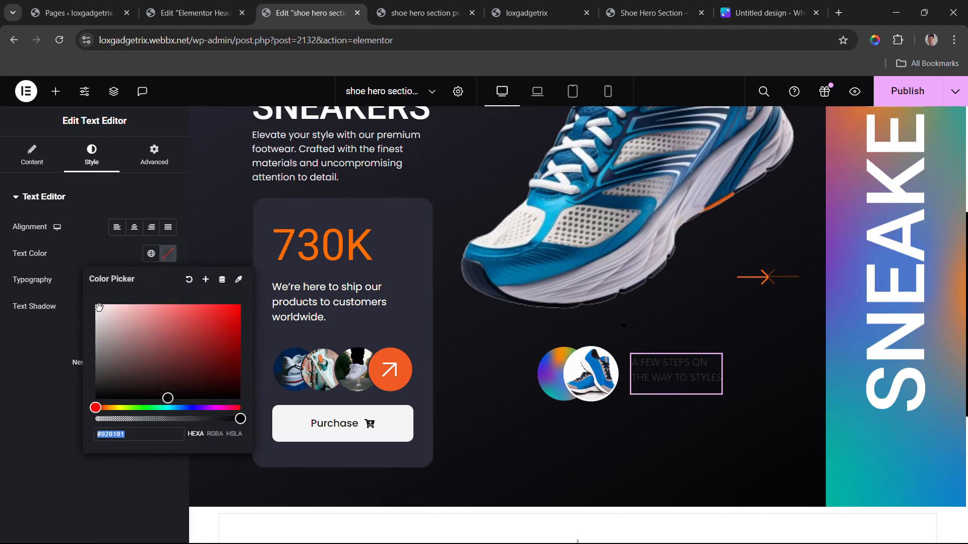
type("#FFFFFF")
left_click(102, 264)
Step: Set the font family of the text beside the shoe image to Roboto
left_click(168, 280)
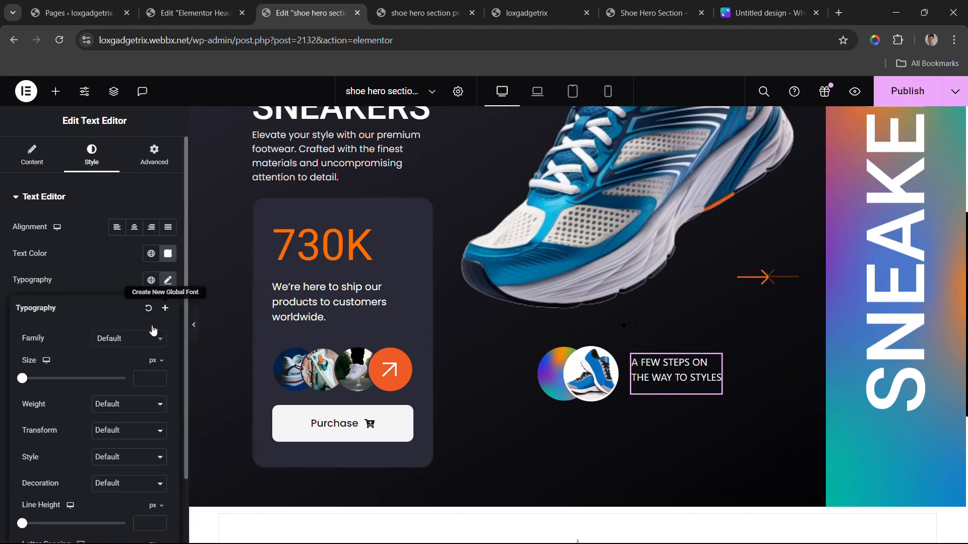
left_click(143, 338)
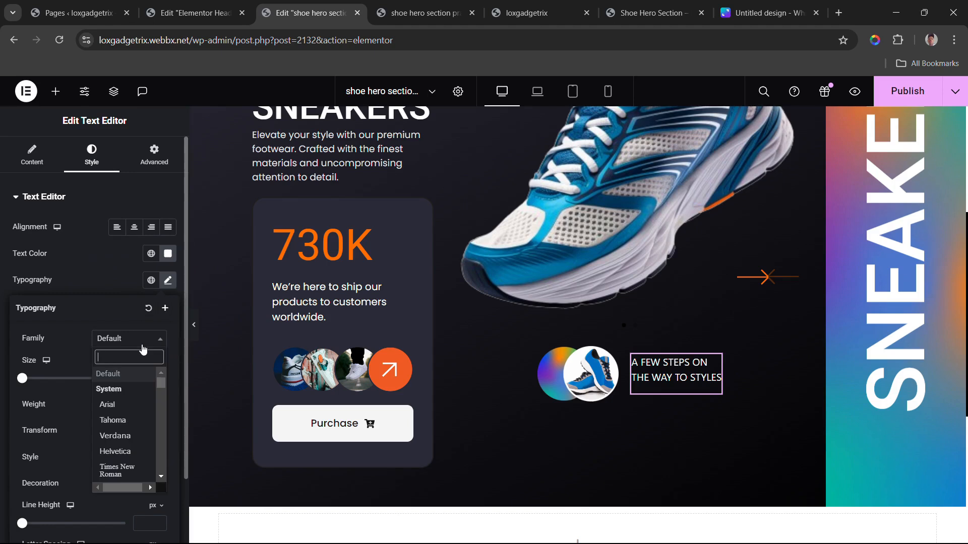
type("ROBOTO0")
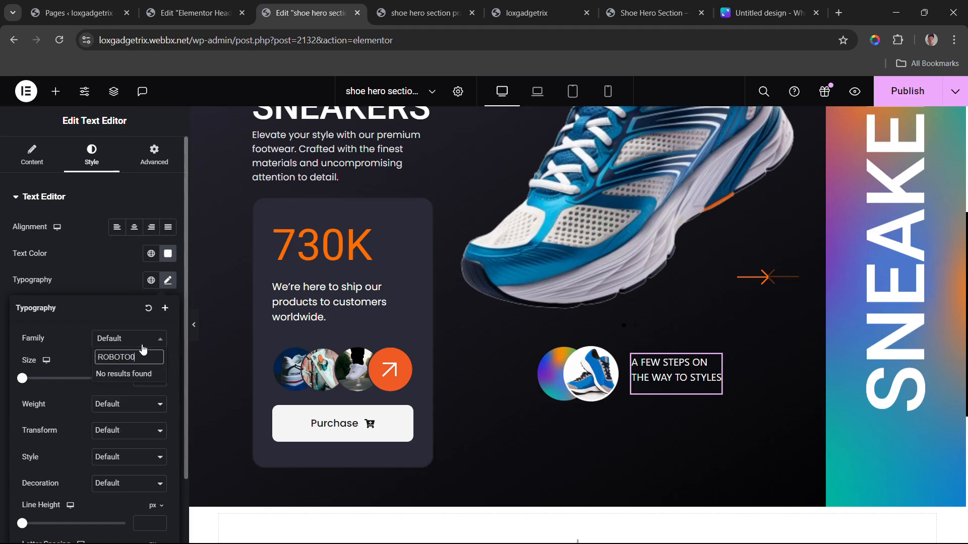
key("BackSpace")
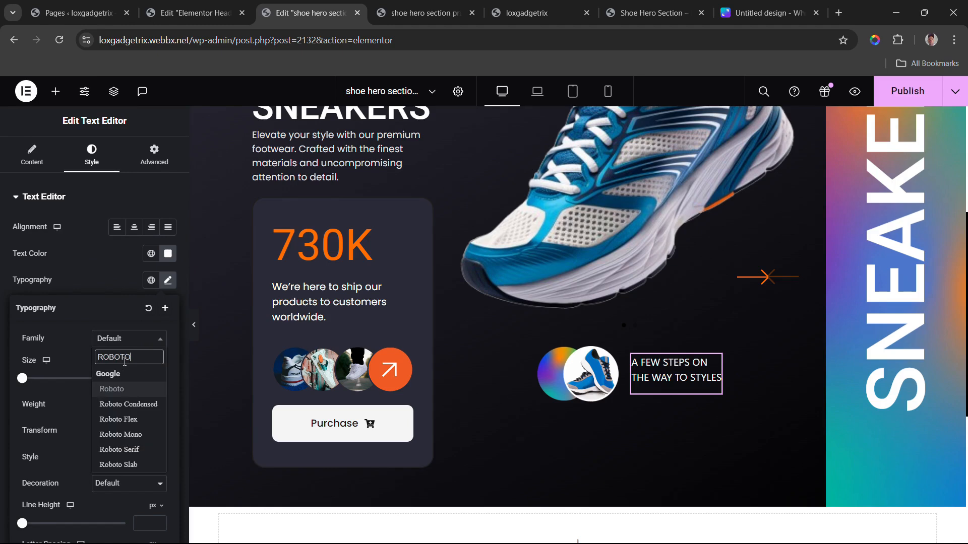
left_click(121, 390)
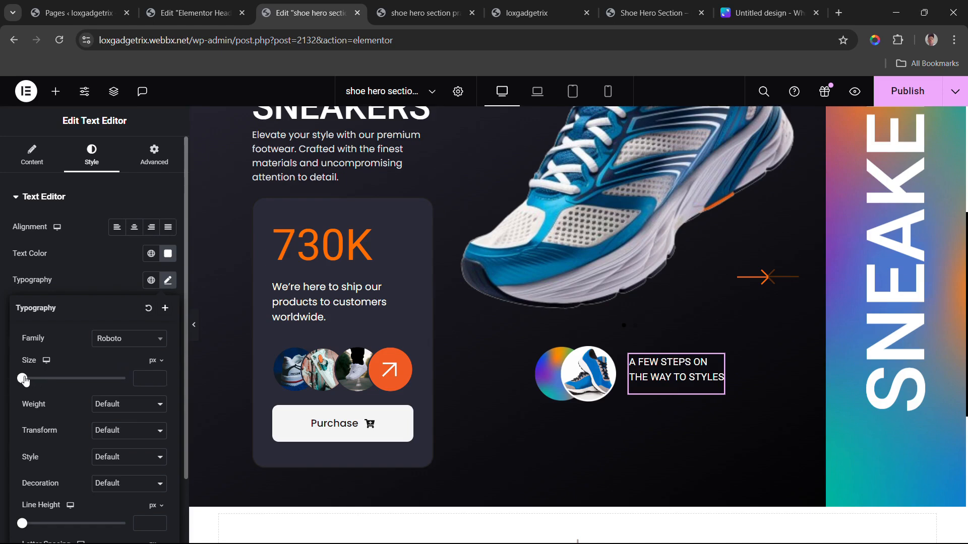
Step: Set the two-line text's font size to 20 px and its weight to 600 (Semi Bold)
left_click_drag(25, 381, 37, 387)
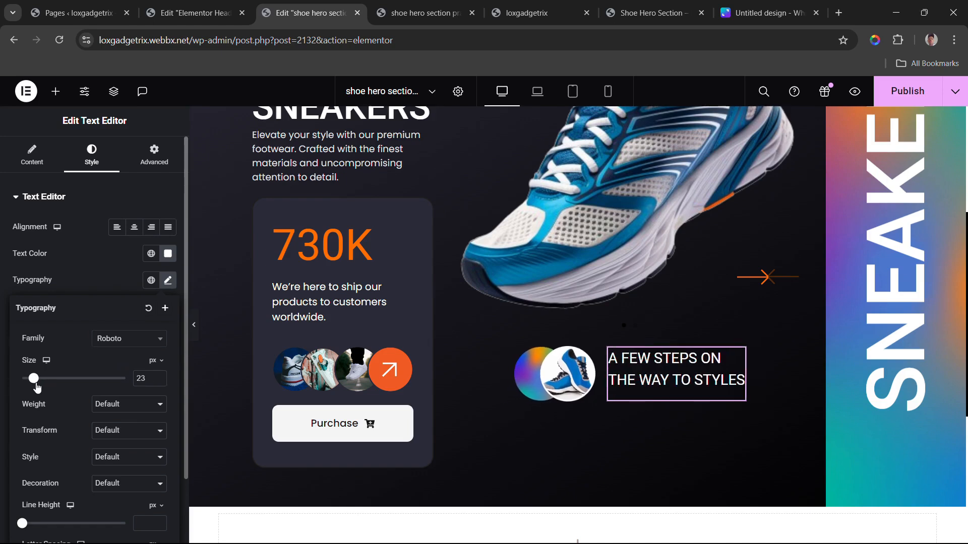
left_click(160, 382)
left_click(161, 382)
left_click(160, 382)
left_click(145, 405)
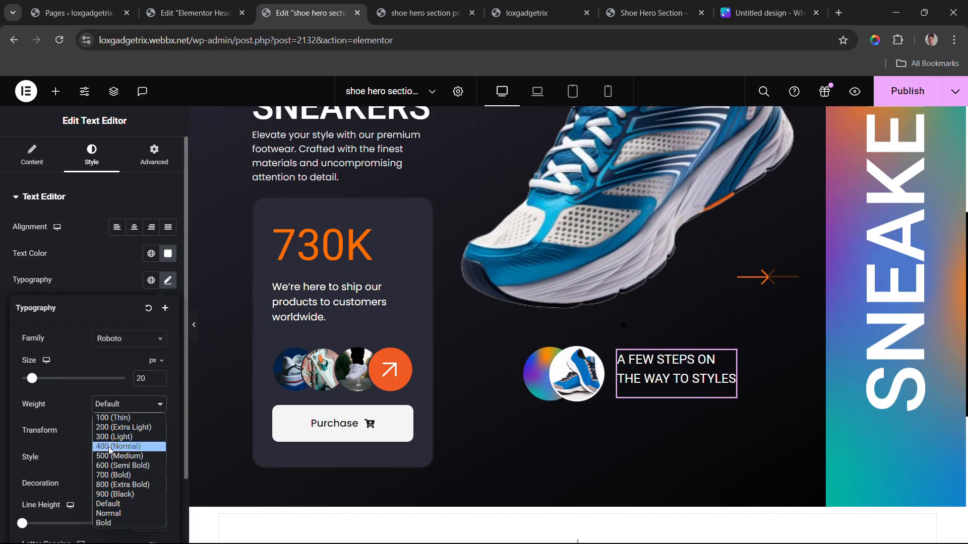
left_click(107, 465)
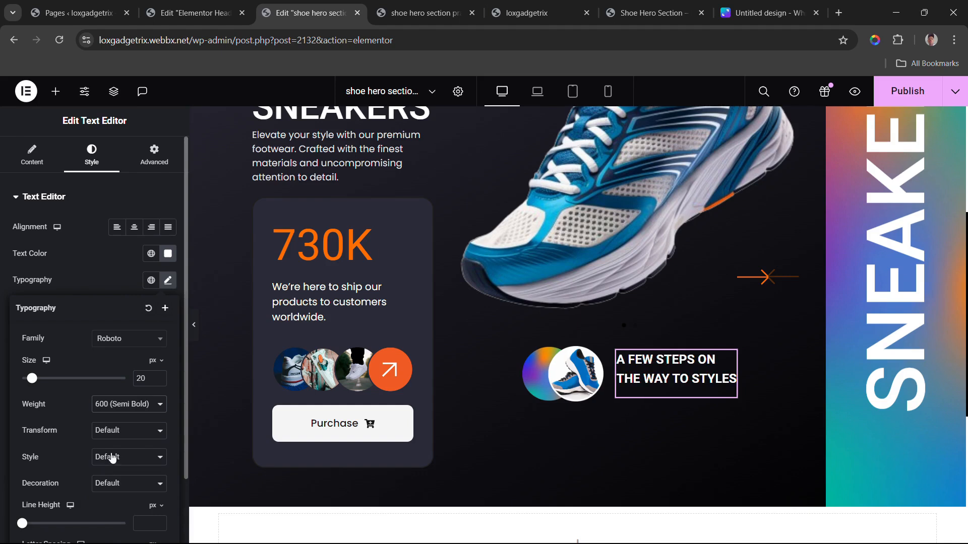
left_click(168, 280)
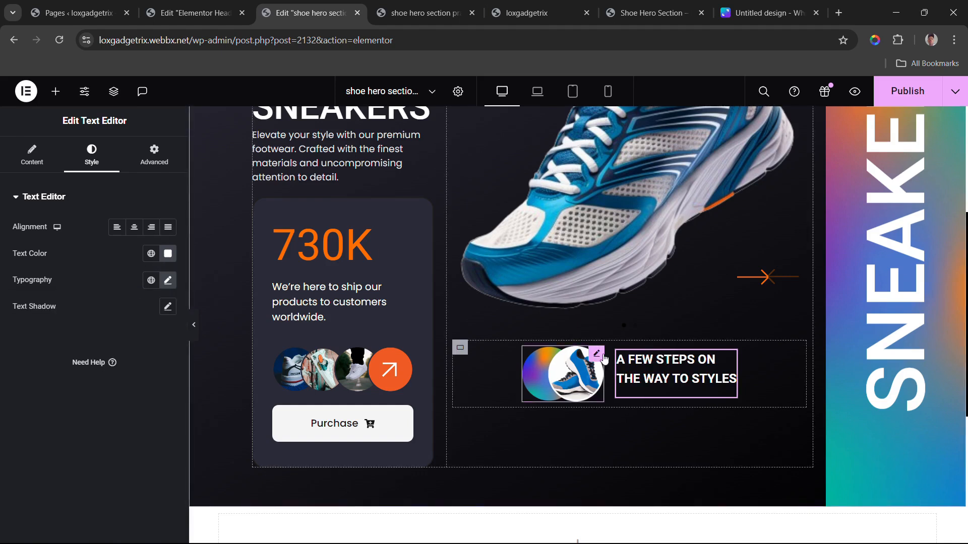
Step: Set the custom width of the small shoe image beside the text to 95 px
left_click(591, 368)
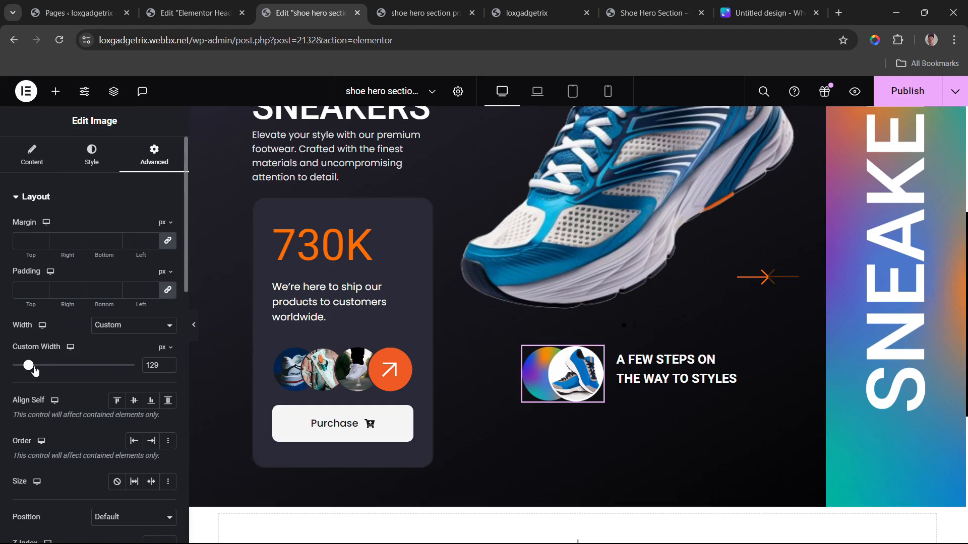
left_click_drag(29, 372, 27, 373)
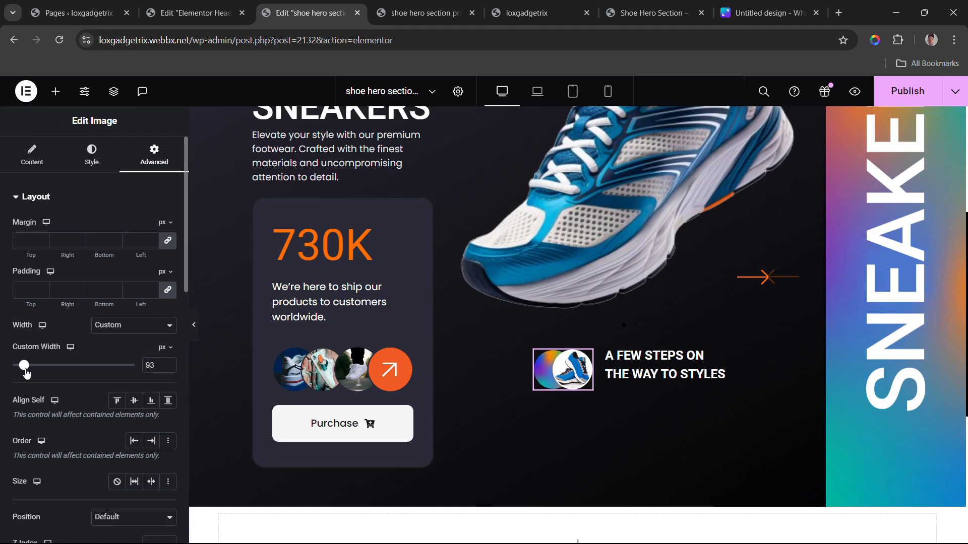
left_click(169, 364)
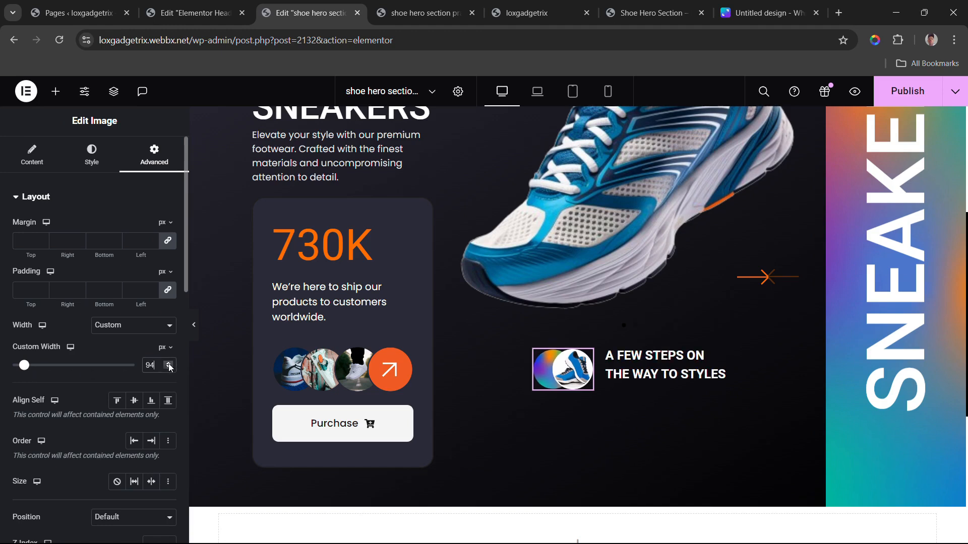
left_click(168, 364)
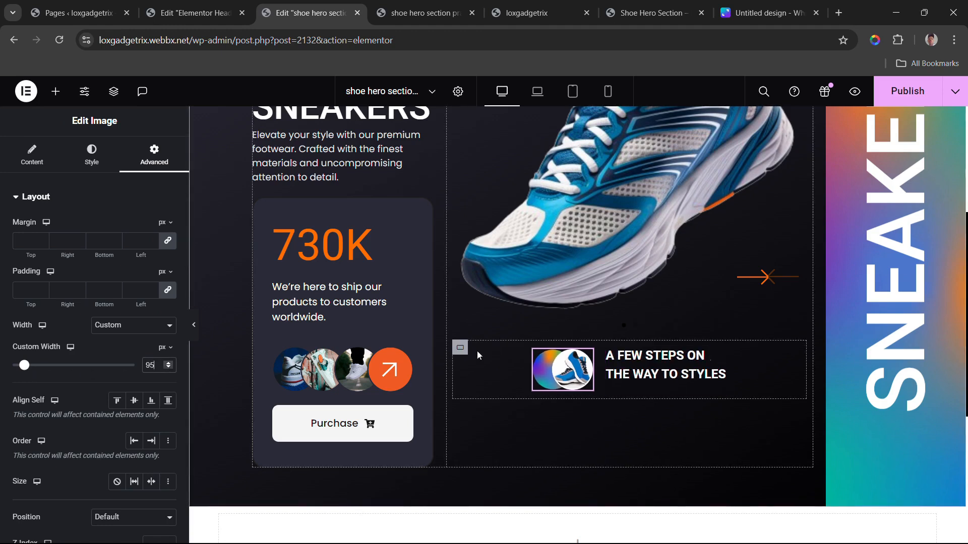
Step: Publish the page with the styled image-and-text block
left_click(461, 347)
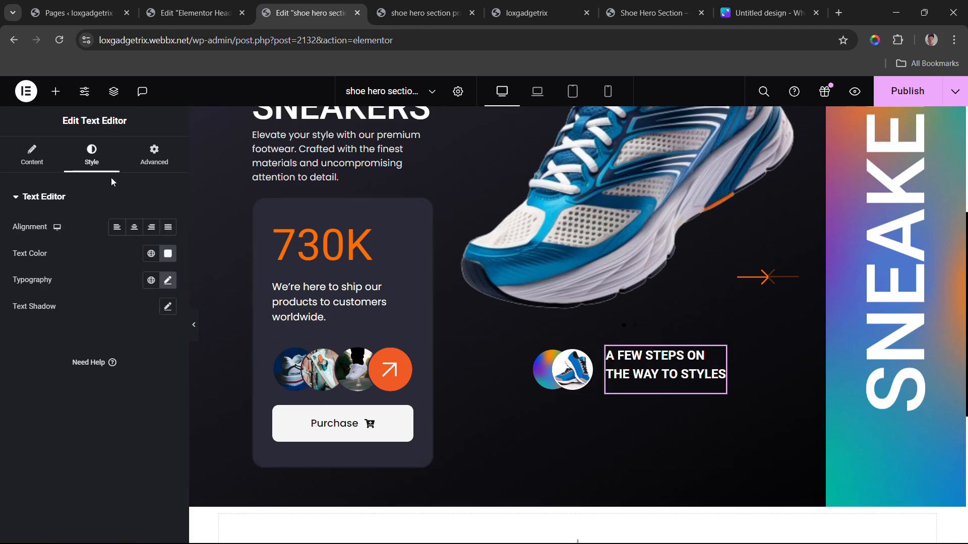
scroll(652, 347, "up", 1)
scroll(652, 343, "down", 1)
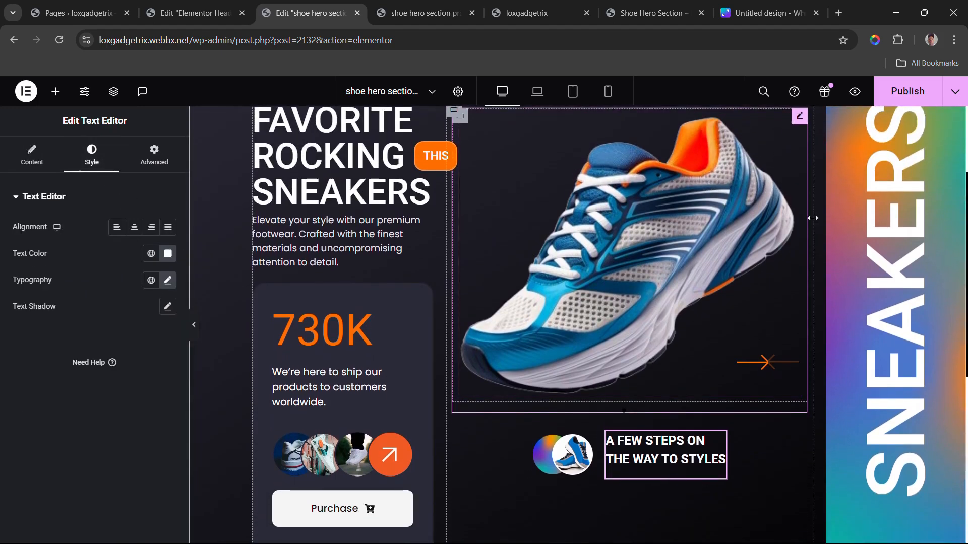
left_click(907, 91)
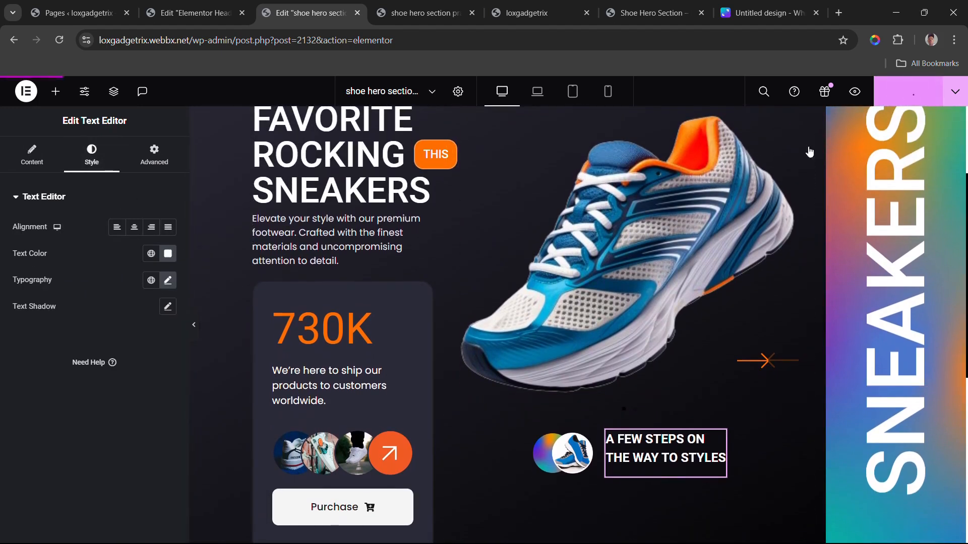
Step: Preview the whole hero section at full width without the editing panel and check the carousel and the image-and-text row
left_click(194, 325)
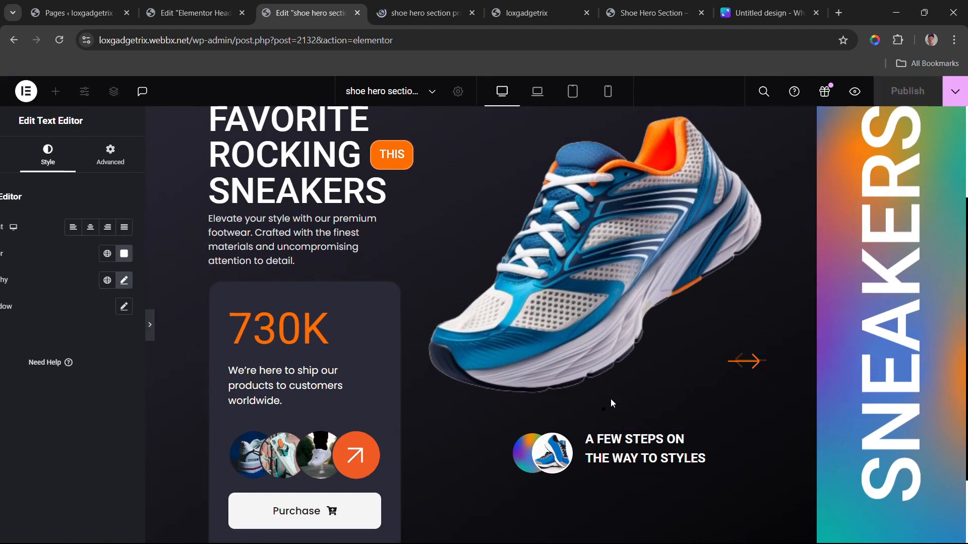
scroll(613, 437, "down", 2)
scroll(612, 444, "up", 4)
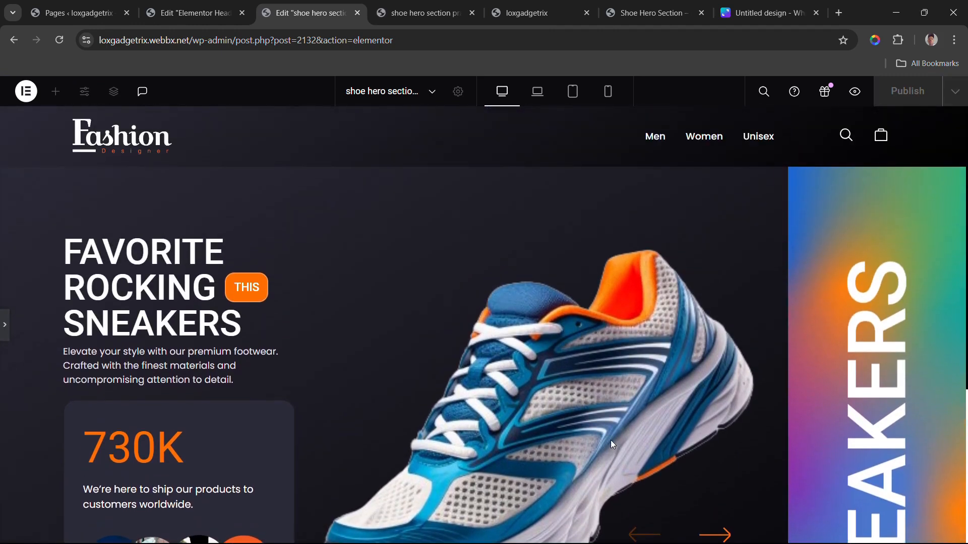
scroll(610, 440, "down", 3)
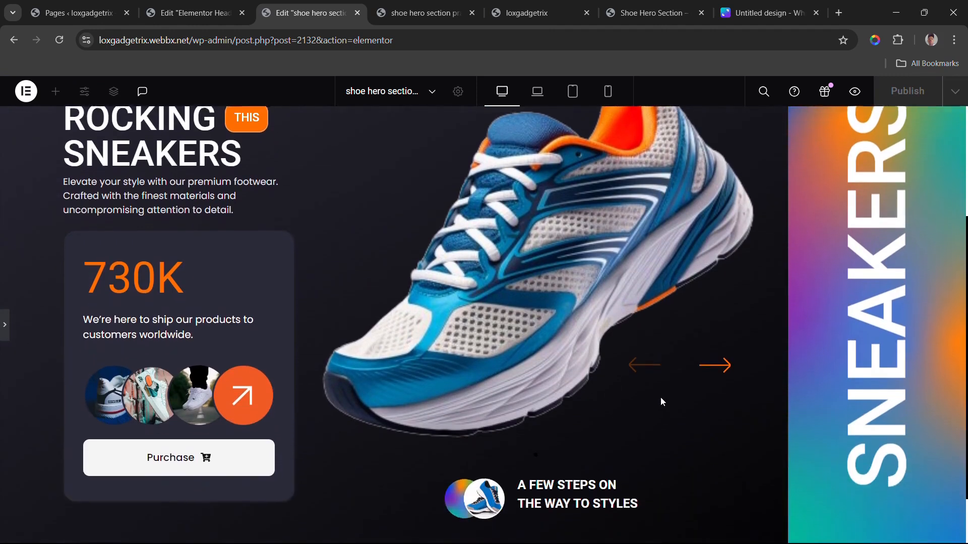
scroll(661, 397, "up", 2)
scroll(122, 317, "up", 2)
Step: Resume editing and paste the copied Kyrie 4 "Uncle Drew" product card into the empty second carousel slide
left_click(6, 325)
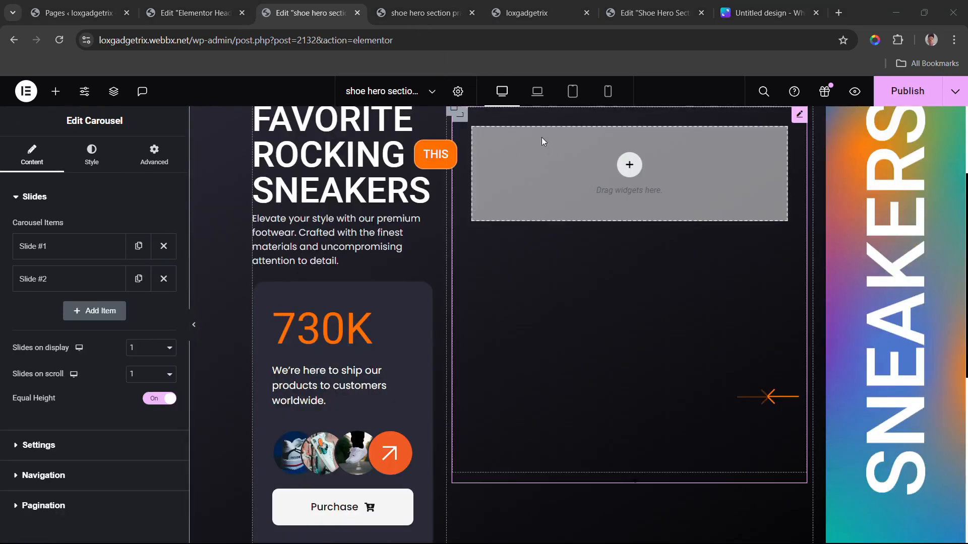
right_click(560, 189)
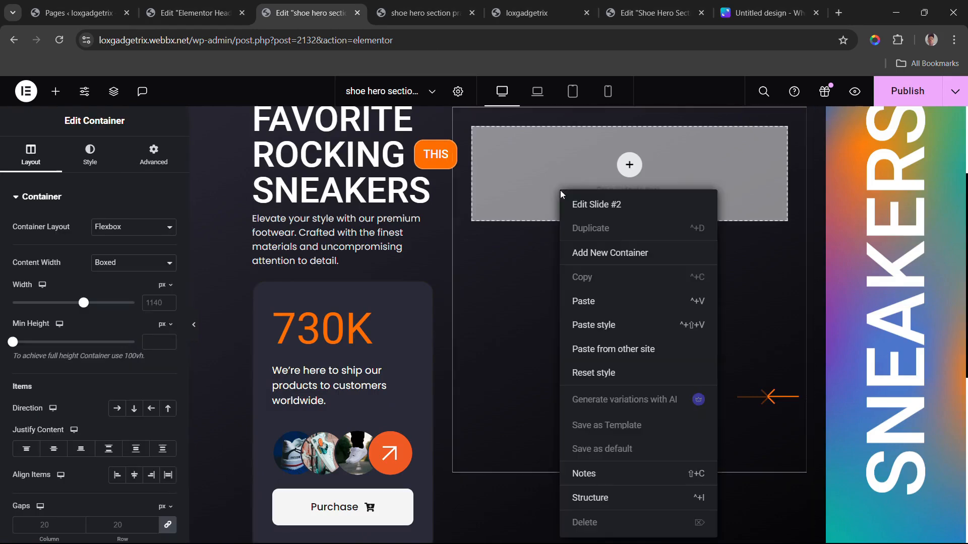
left_click(583, 302)
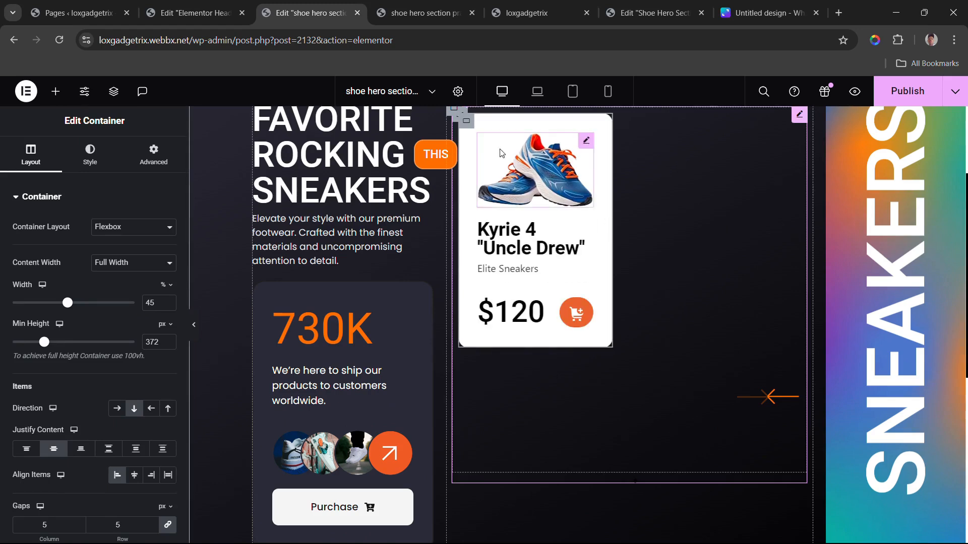
Step: Lay out the second slide's container as a vertical column with content justified to the start and items aligned to the center
left_click(459, 121)
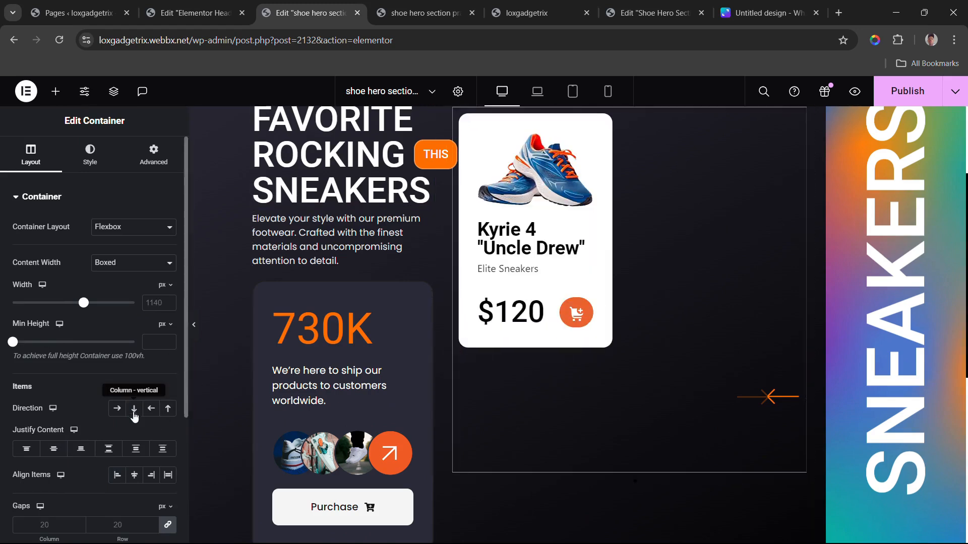
left_click(53, 448)
left_click(132, 476)
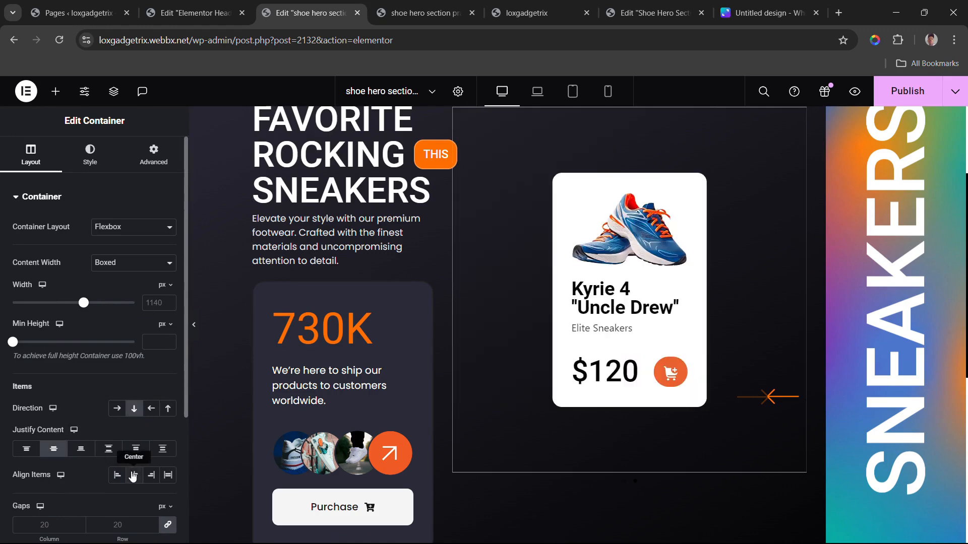
left_click(25, 449)
scroll(679, 330, "up", 3)
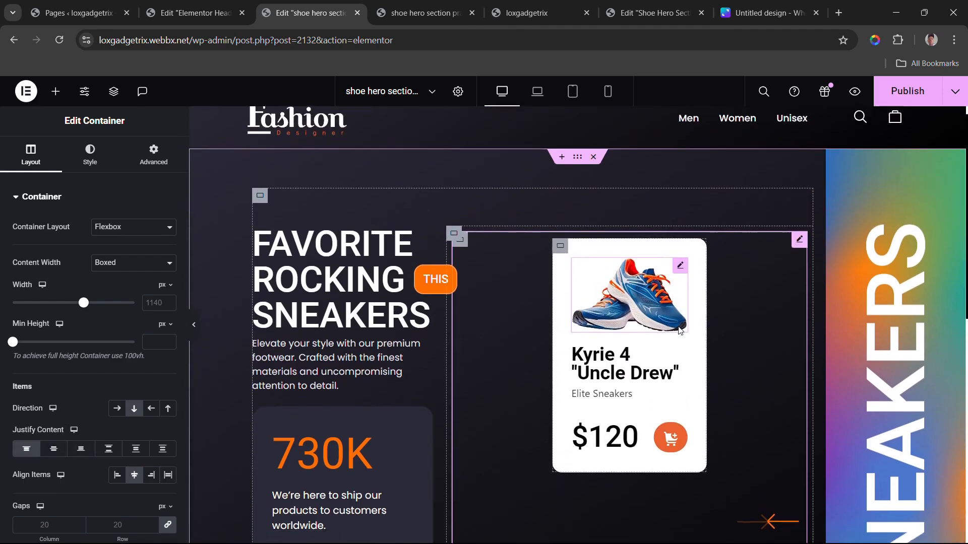
Step: Return the carousel to the slide with the large sneaker and publish the page
scroll(679, 330, "down", 1)
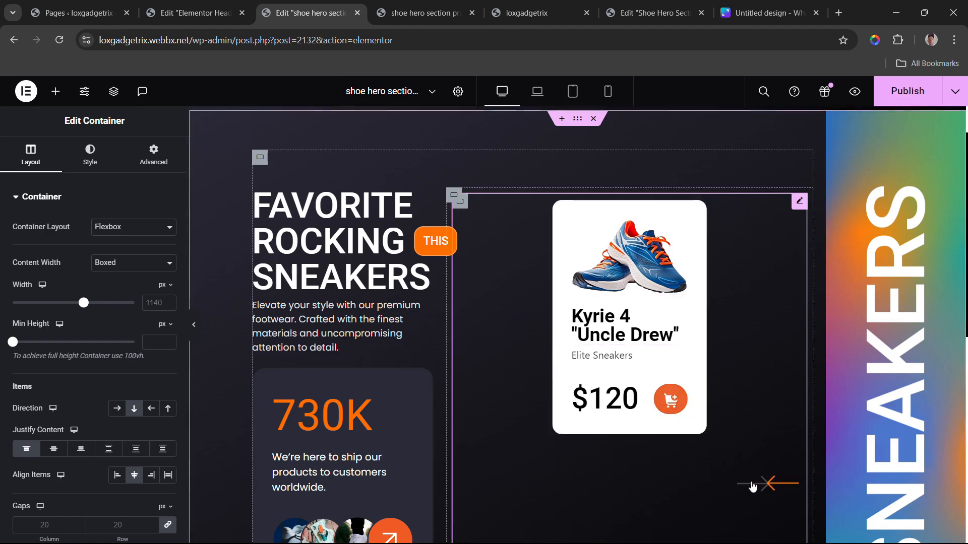
left_click(775, 488)
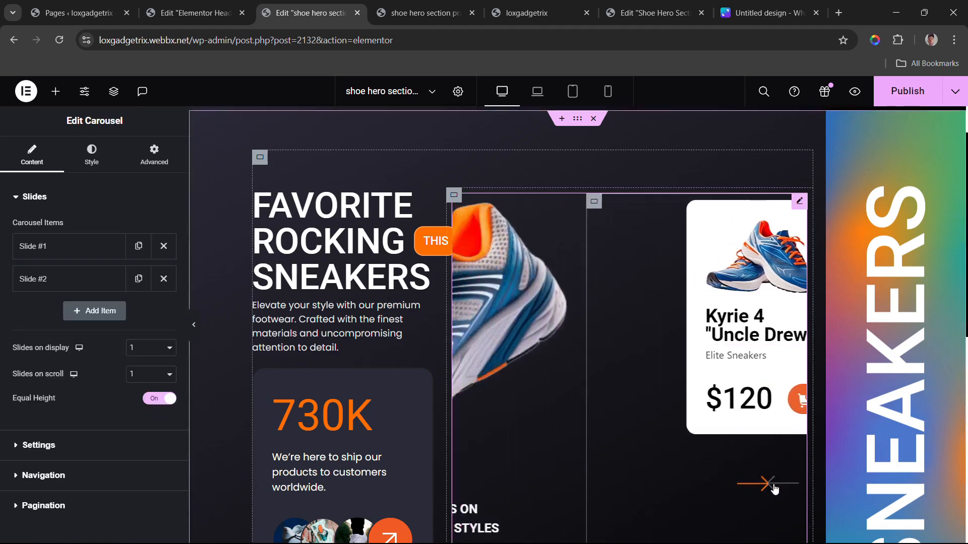
left_click(905, 92)
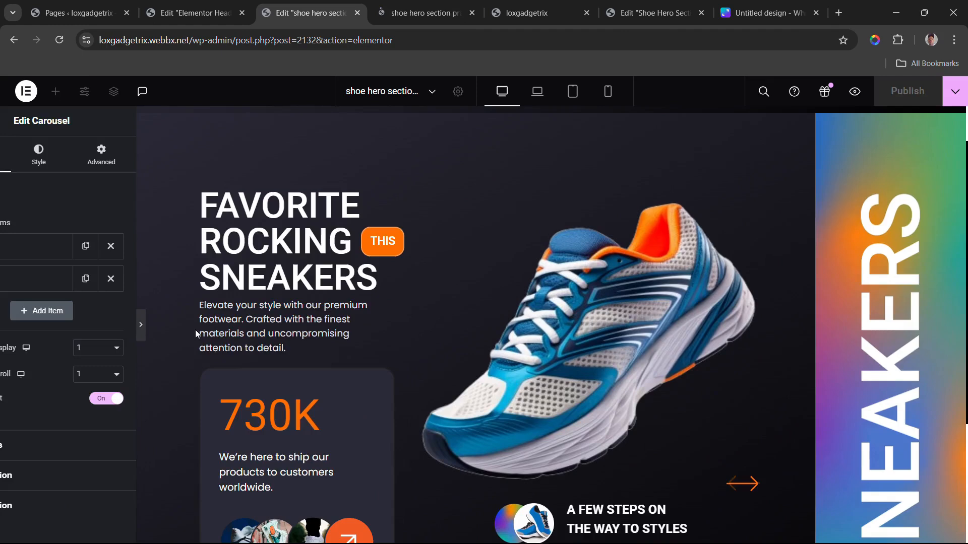
Step: Preview the published hero section at full width and check both carousel slides
left_click(194, 327)
scroll(479, 387, "down", 4)
scroll(731, 398, "up", 5)
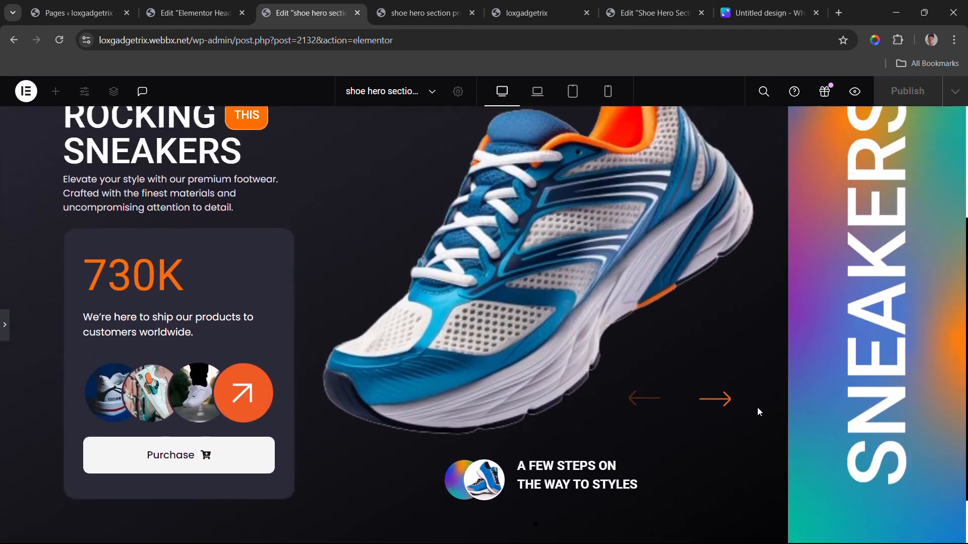
scroll(730, 396, "down", 3)
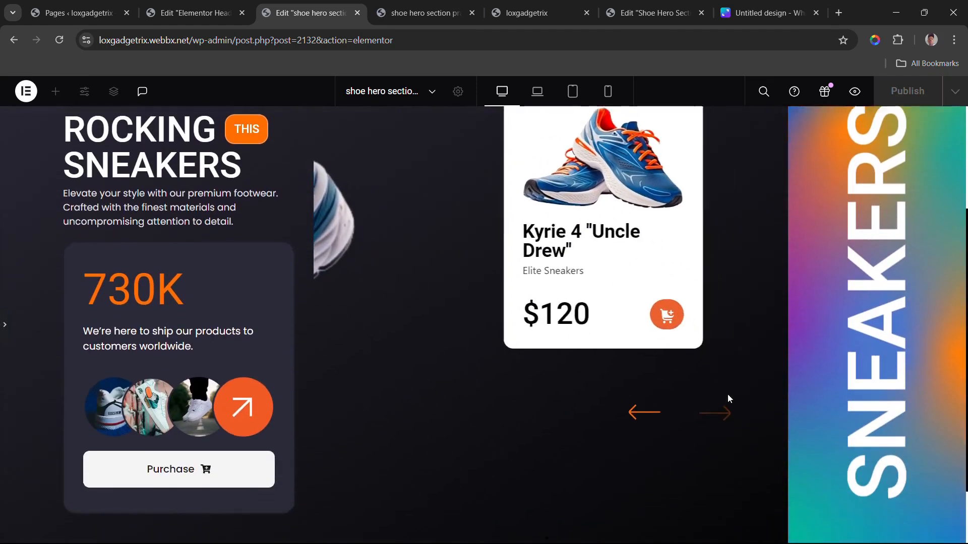
scroll(637, 399, "up", 4)
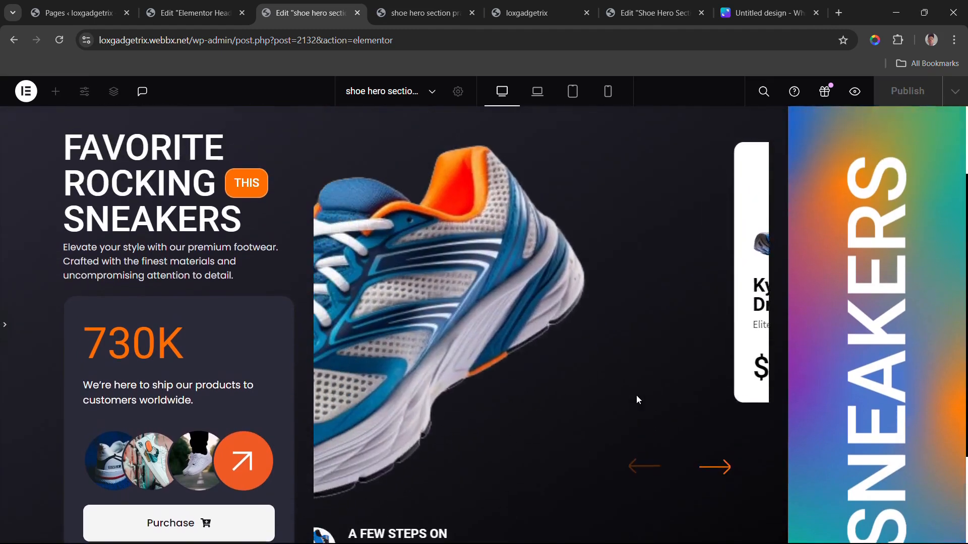